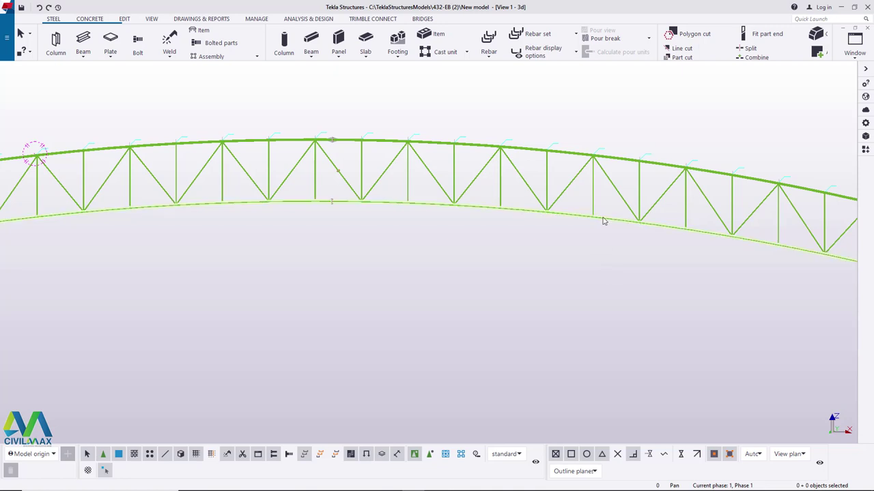
Examine the finished curved truss and its two supporting columns from the front and at an angle
scroll(402, 234, down, 5)
scroll(296, 228, up, 3)
scroll(275, 218, down, 2)
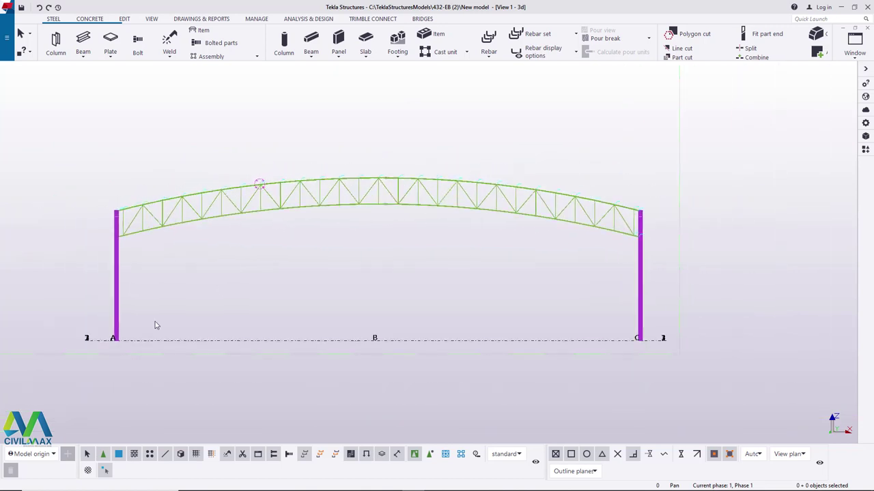
click(151, 19)
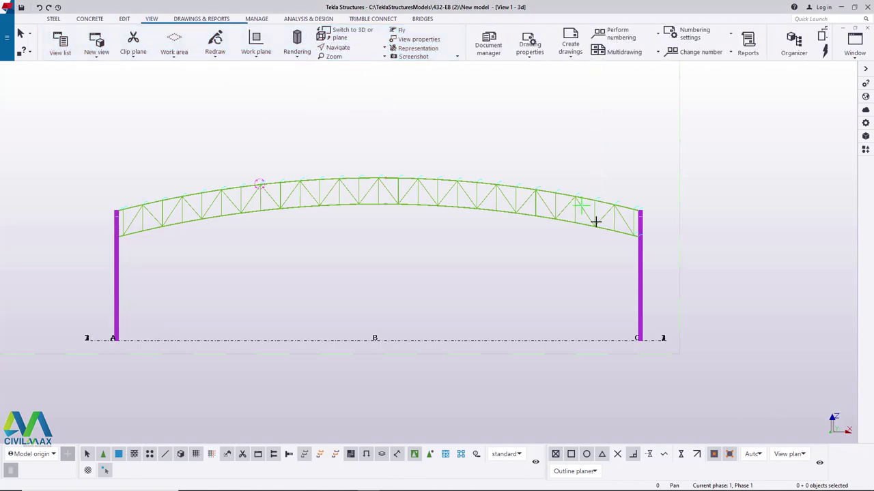
ctrl+middle_drag(634, 223, 490, 155)
scroll(490, 155, up, 10)
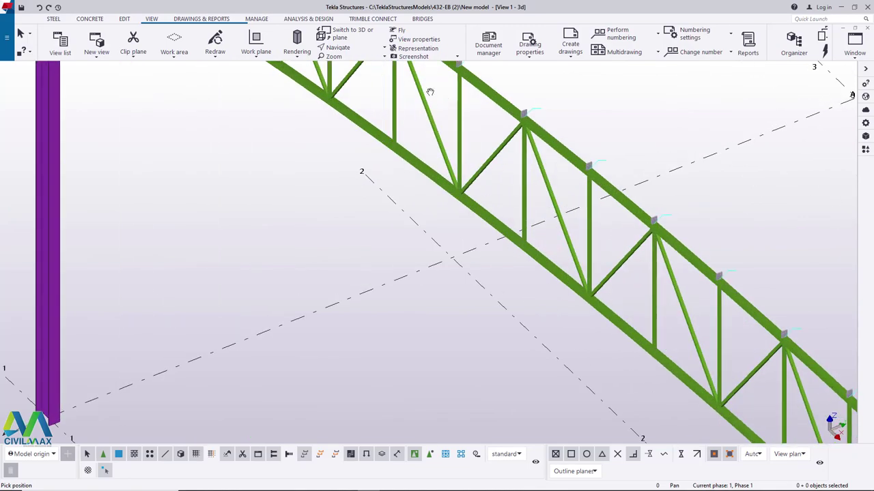
click(346, 50)
click(350, 62)
drag(512, 135, 694, 116)
scroll(351, 205, down, 5)
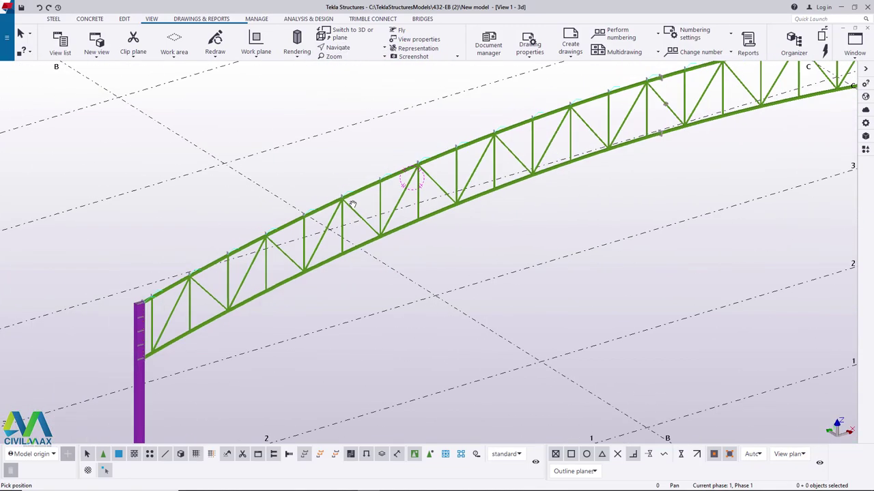
Examine the truss's end connection to the column and the chord and web members along the span
scroll(164, 327, up, 7)
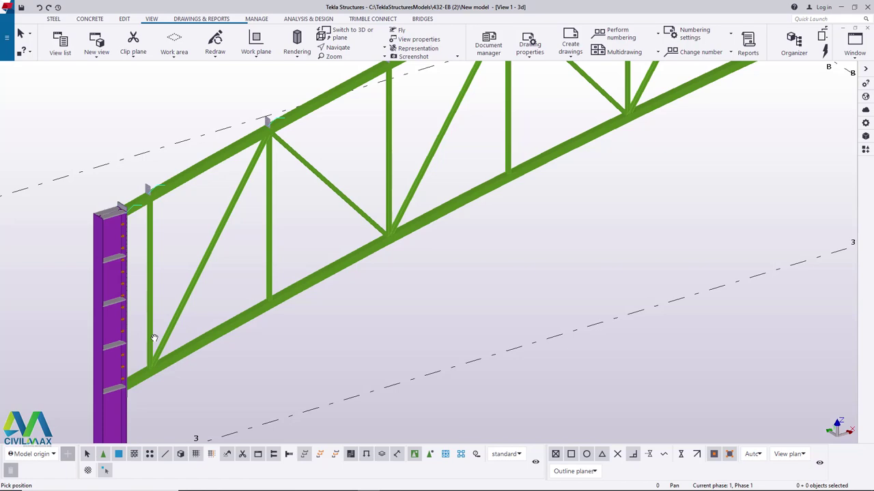
click(351, 48)
click(354, 63)
click(367, 242)
drag(372, 245, 257, 247)
scroll(257, 247, down, 5)
scroll(710, 164, up, 5)
scroll(733, 164, down, 8)
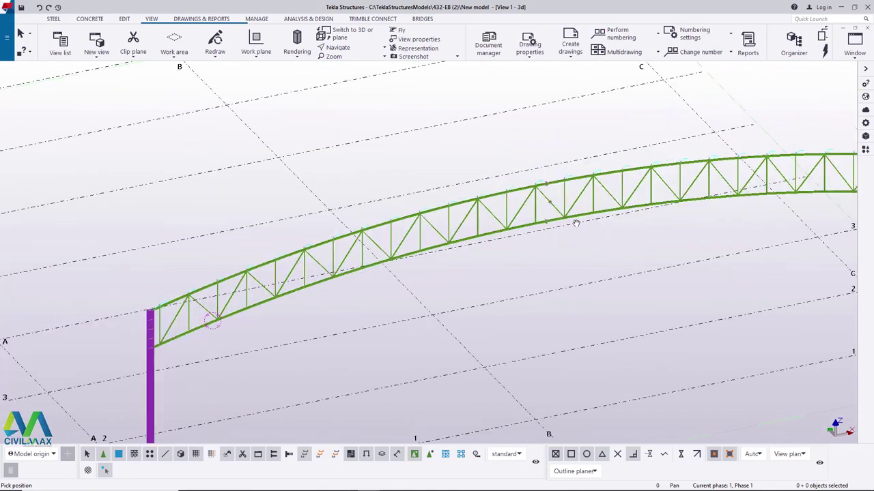
scroll(181, 171, down, 2)
scroll(482, 215, up, 3)
right_click(469, 174)
click(507, 179)
Delete the whole existing curved truss together with both columns, keeping the grid
scroll(633, 184, down, 3)
drag(700, 151, 94, 407)
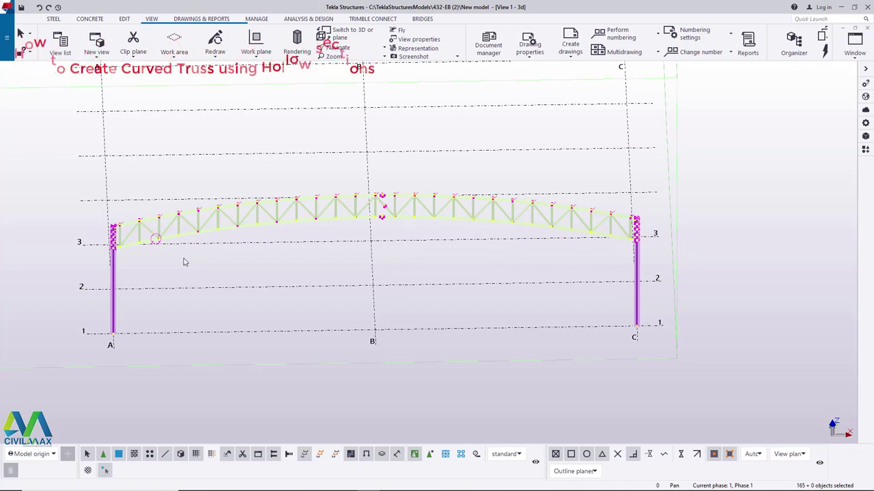
key(Delete)
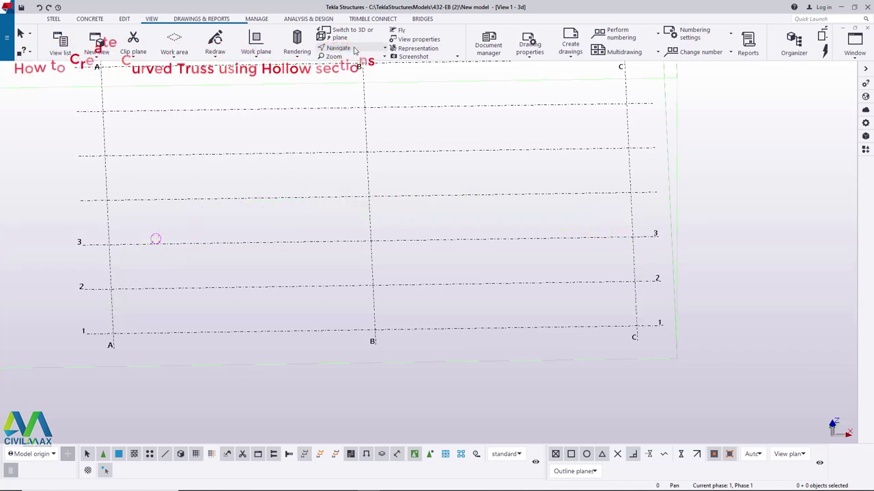
Place a steel column at the intersection of grid lines A and 1
click(354, 62)
drag(379, 288, 319, 282)
scroll(97, 212, up, 3)
right_click(104, 149)
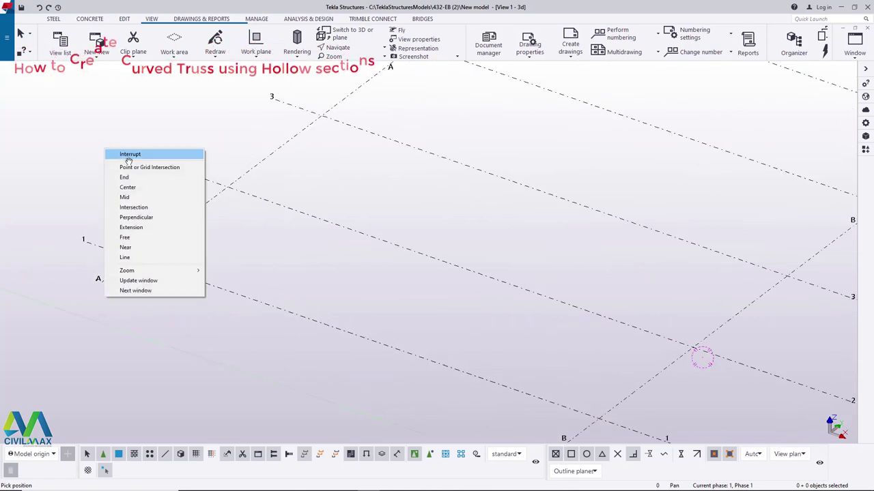
click(134, 155)
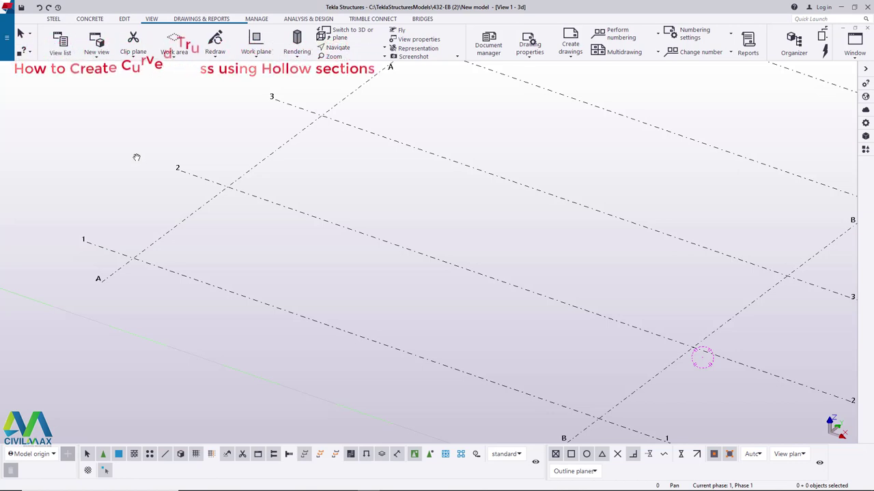
click(53, 19)
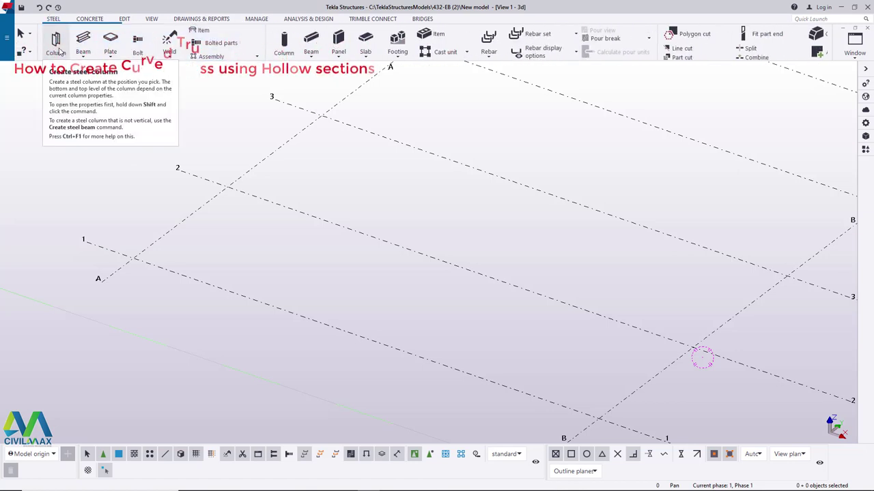
click(56, 42)
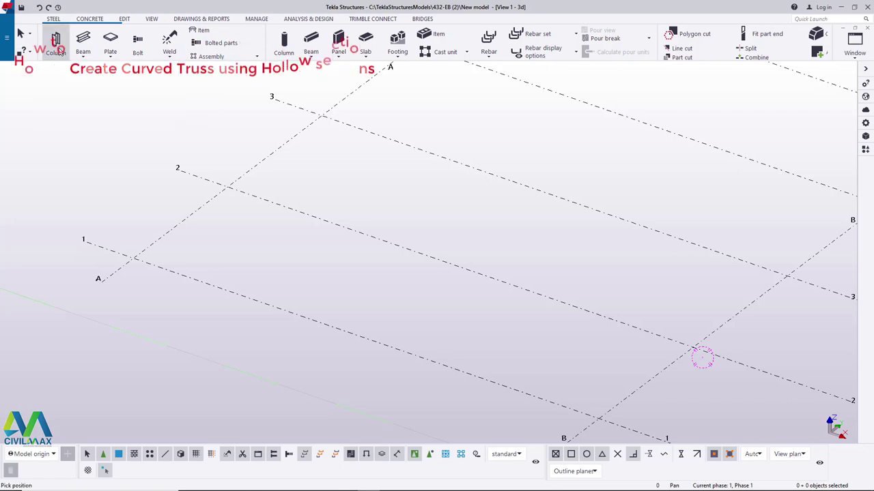
click(133, 257)
right_click(170, 133)
click(198, 138)
scroll(137, 203, up, 4)
scroll(224, 291, down, 5)
scroll(199, 324, up, 2)
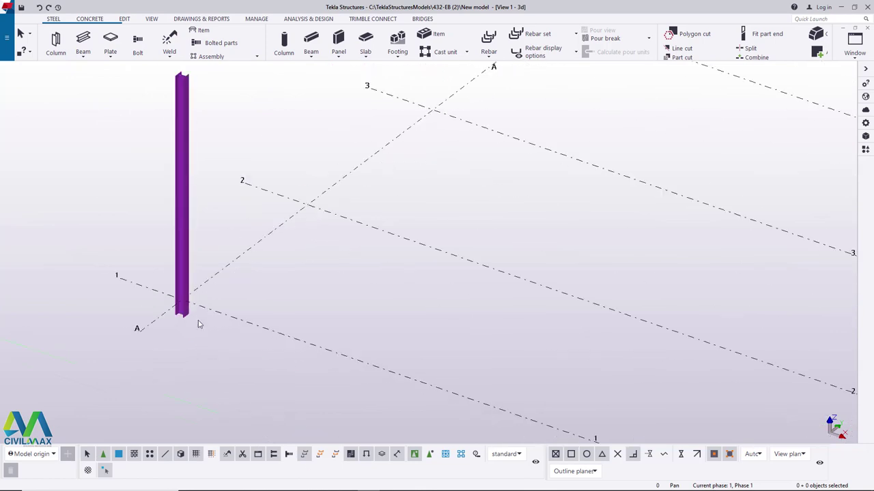
Change the profile of the column at A-1 to UB305*127*42 from the UB 305's group and apply it
scroll(170, 303, up, 4)
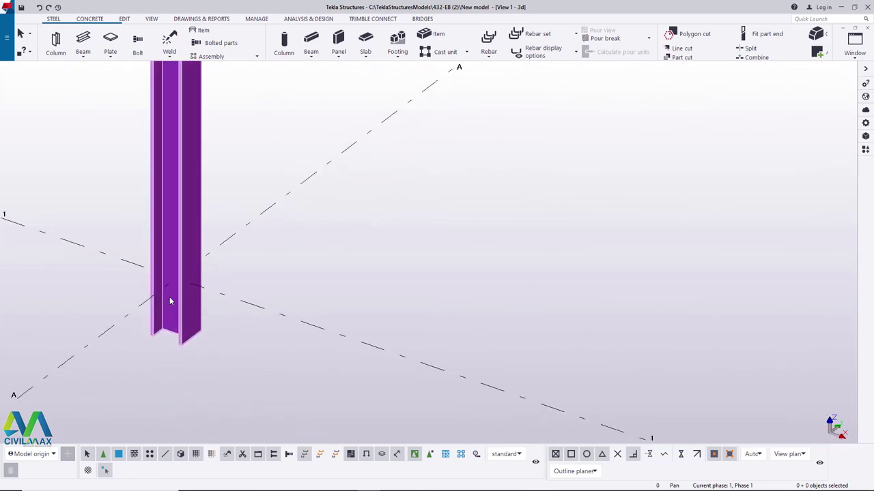
scroll(170, 302, up, 5)
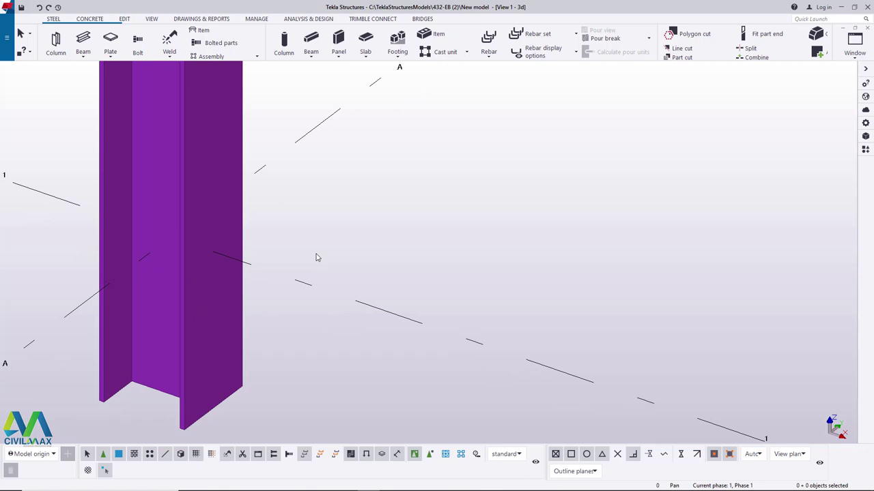
double_click(213, 316)
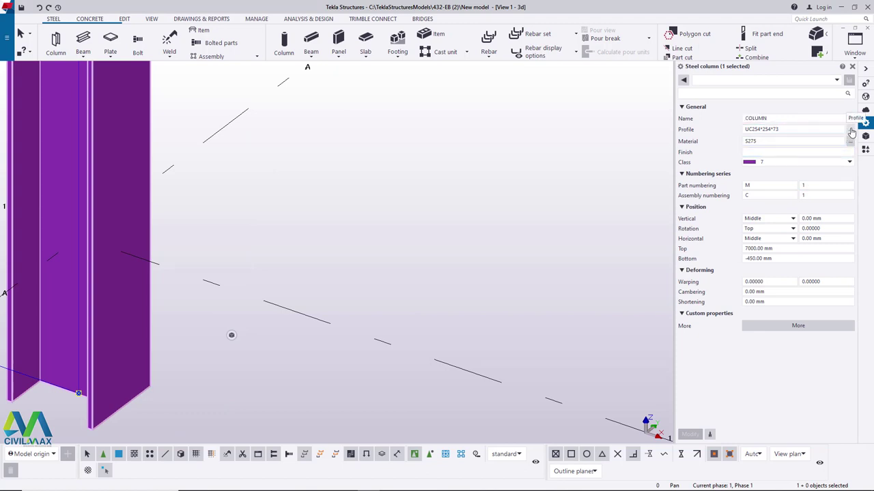
click(792, 129)
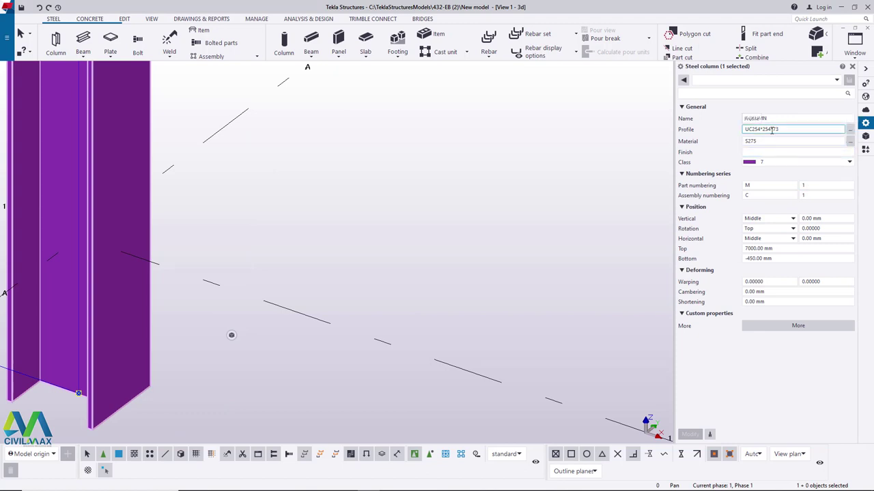
drag(781, 129, 743, 129)
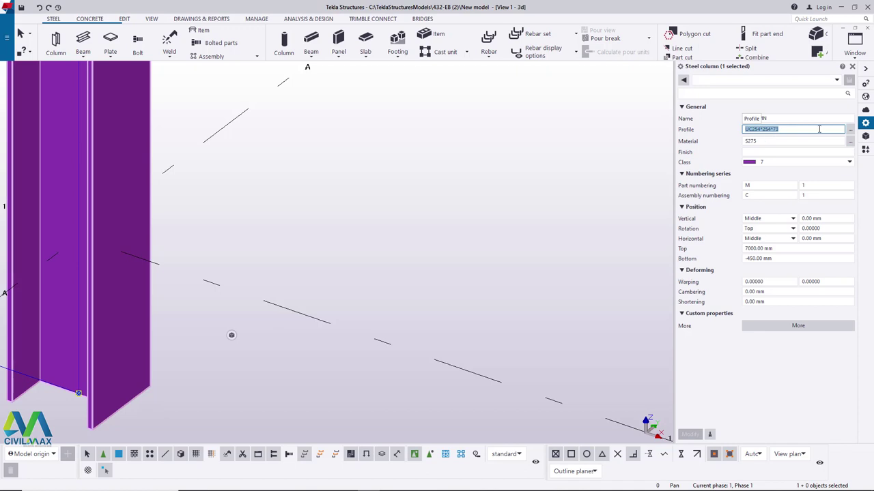
click(850, 129)
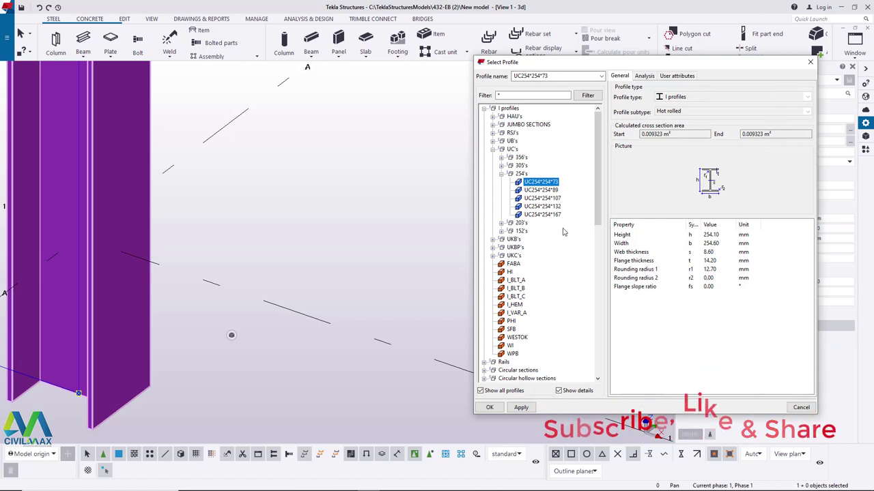
click(493, 149)
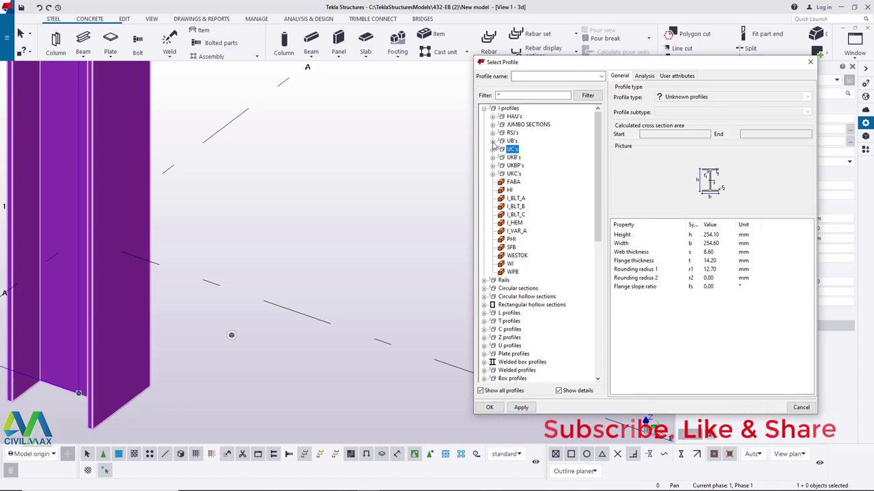
click(492, 141)
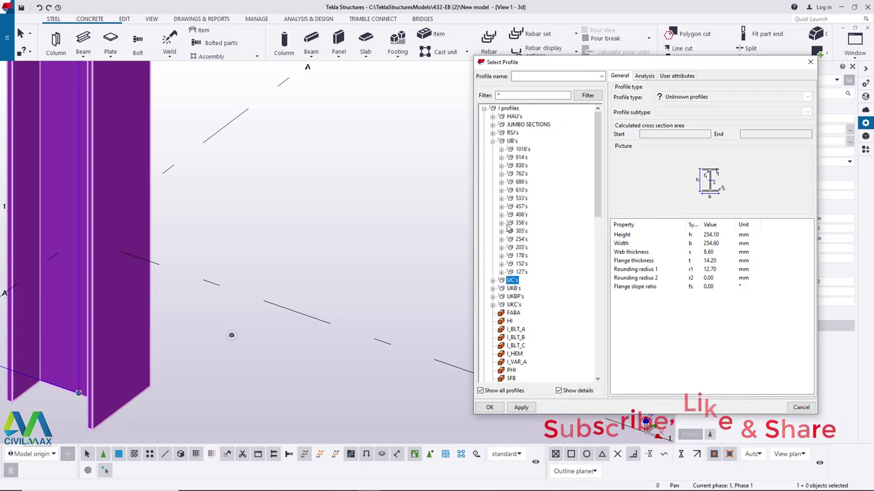
click(502, 232)
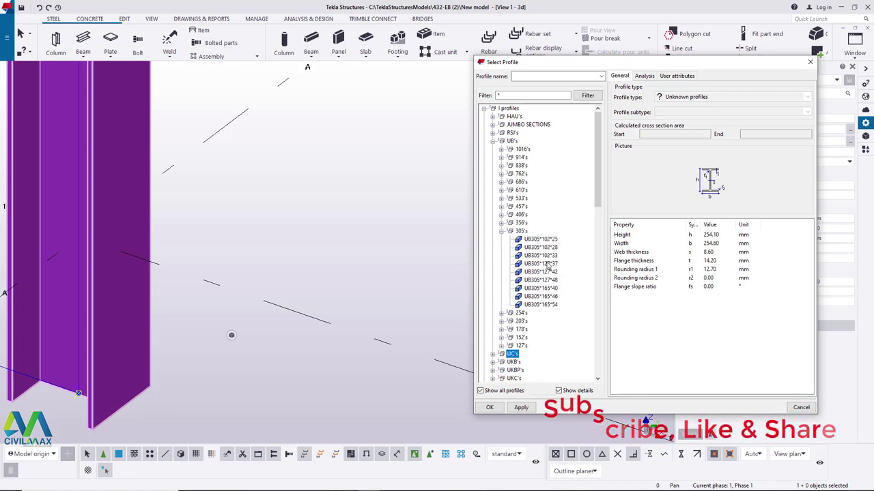
click(547, 239)
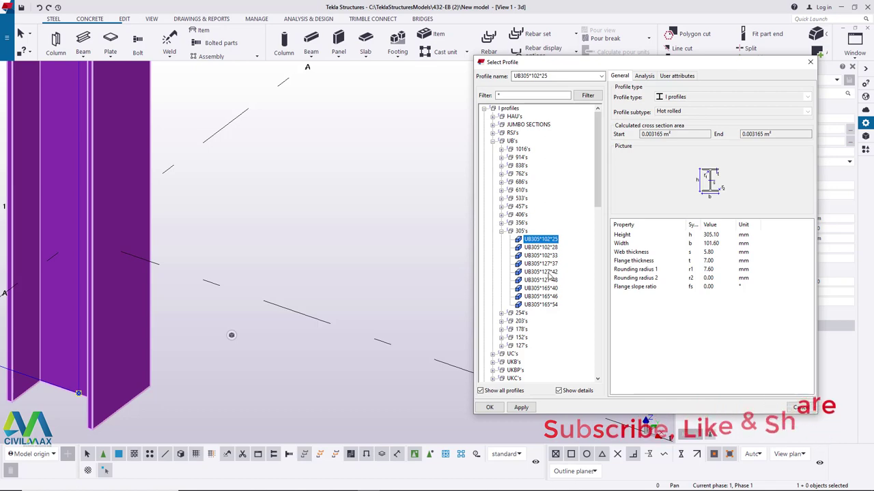
click(540, 272)
click(489, 407)
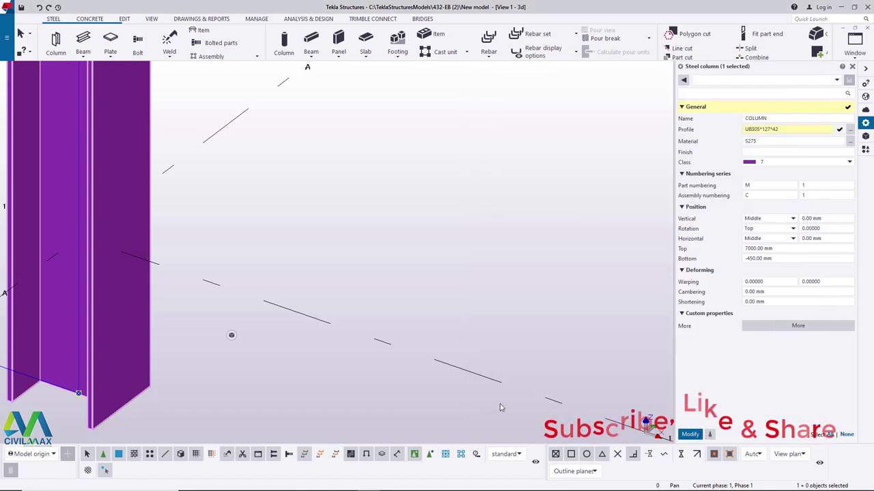
click(691, 437)
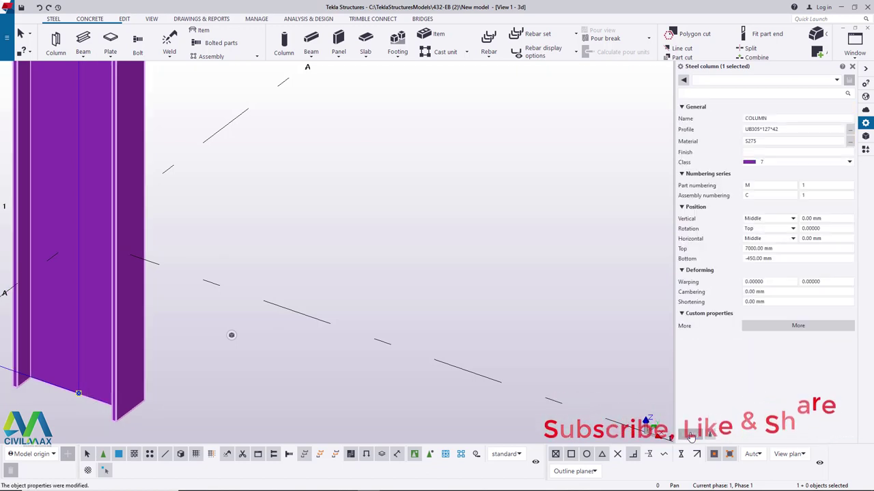
scroll(298, 253, down, 5)
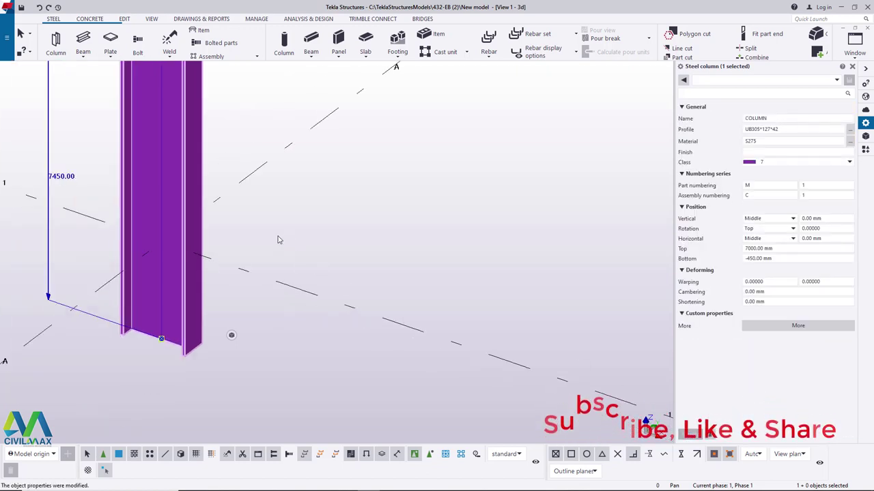
click(415, 216)
Set the column's bottom level to 0 and its top level to 10000 mm, and apply the change
click(152, 18)
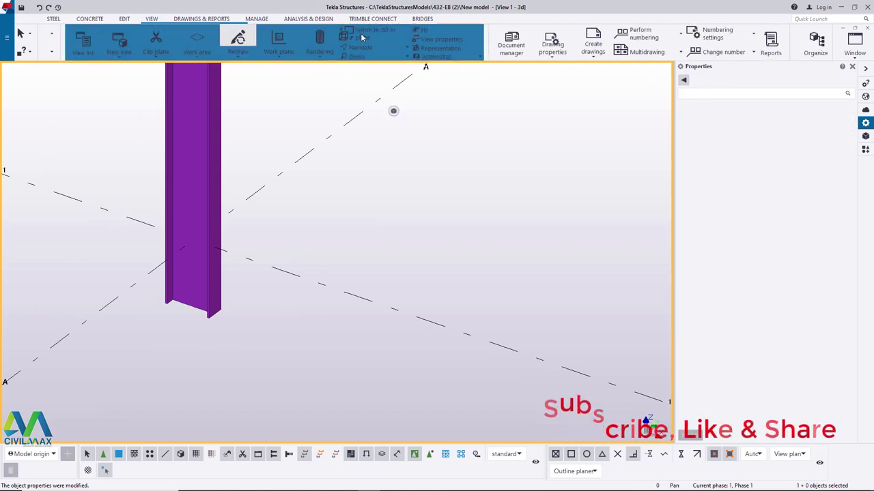
click(357, 50)
click(355, 61)
click(212, 264)
mouse_move(222, 271)
mouse_down()
mouse_move(226, 166)
mouse_move(210, 170)
mouse_move(182, 211)
mouse_move(263, 256)
mouse_move(214, 264)
mouse_up()
right_click(282, 123)
click(306, 129)
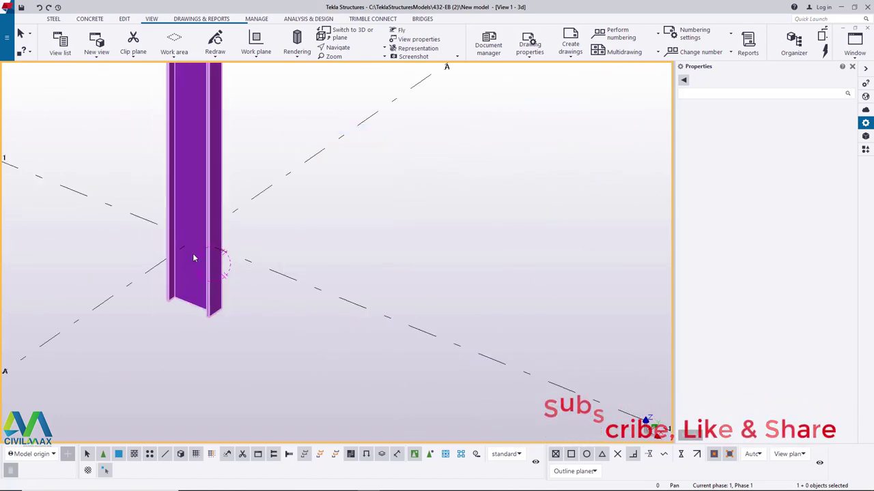
click(209, 165)
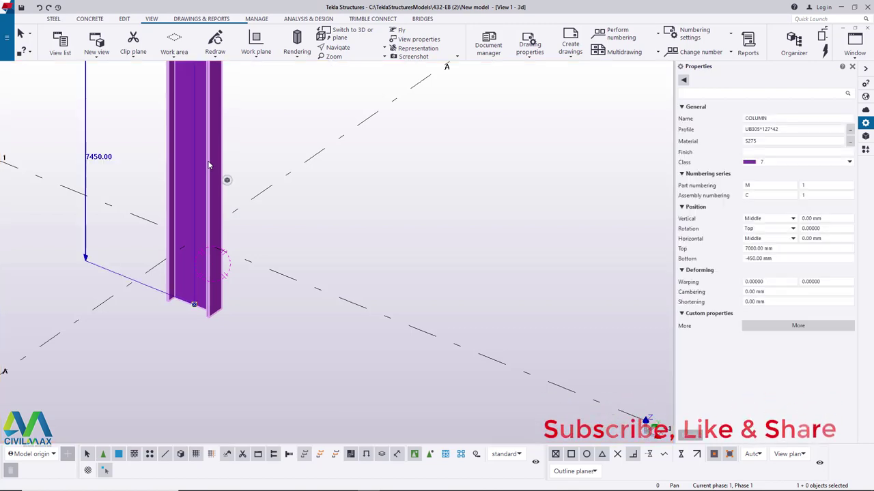
click(789, 258)
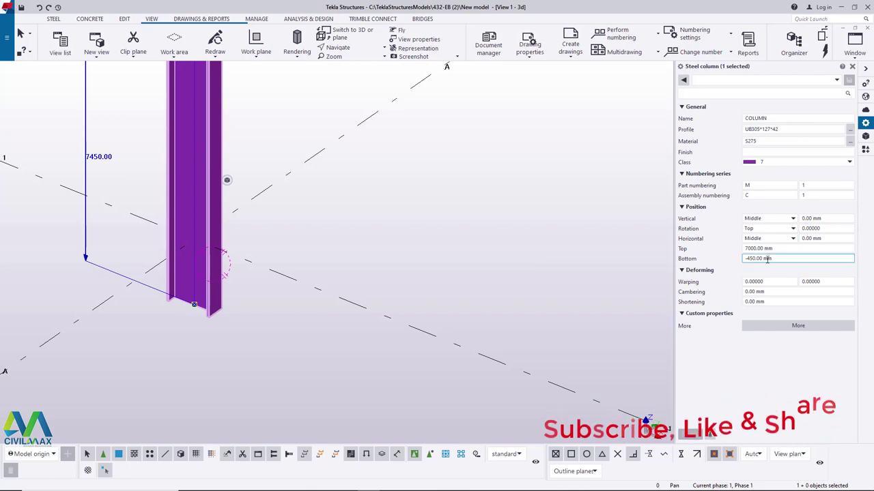
drag(779, 248, 738, 250)
click(747, 259)
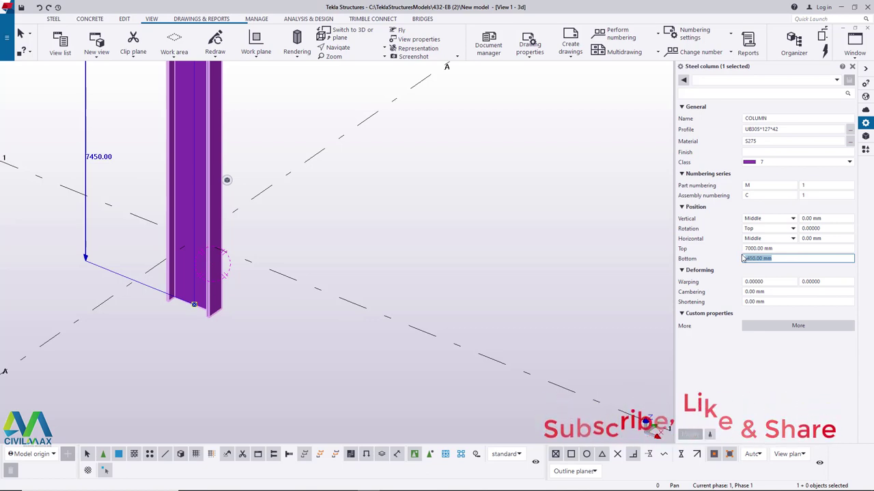
text(3)
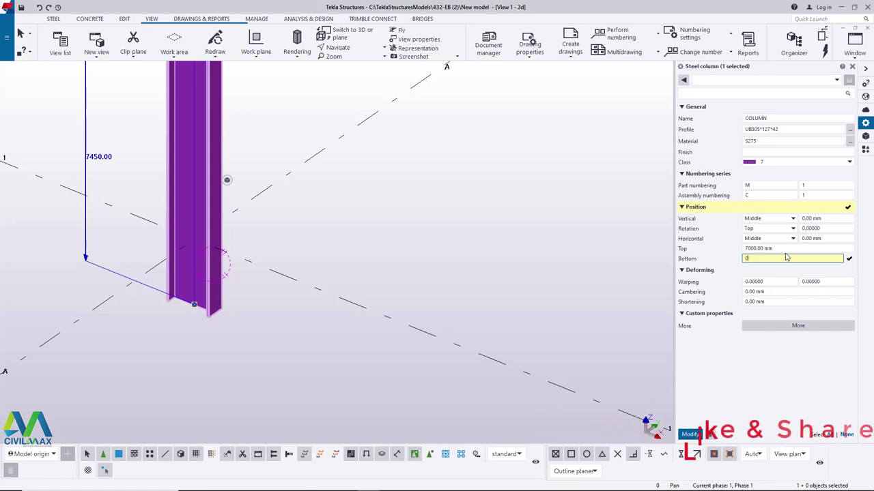
drag(781, 249, 724, 252)
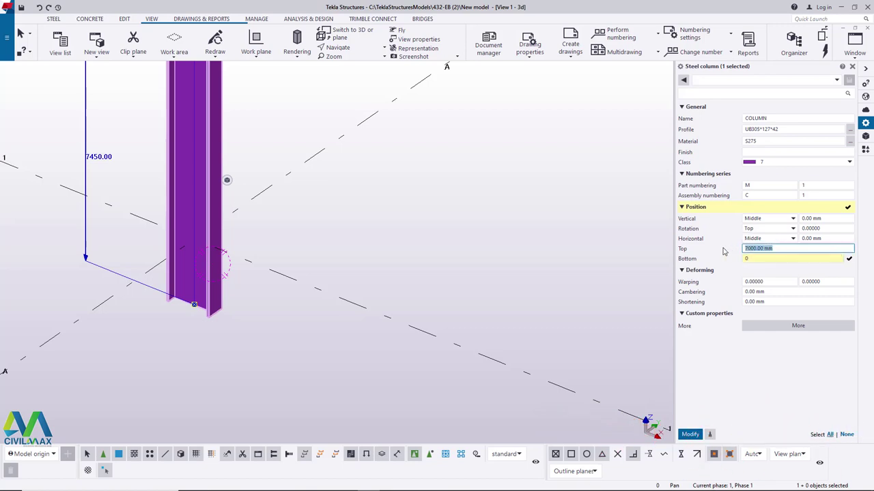
text(10000)
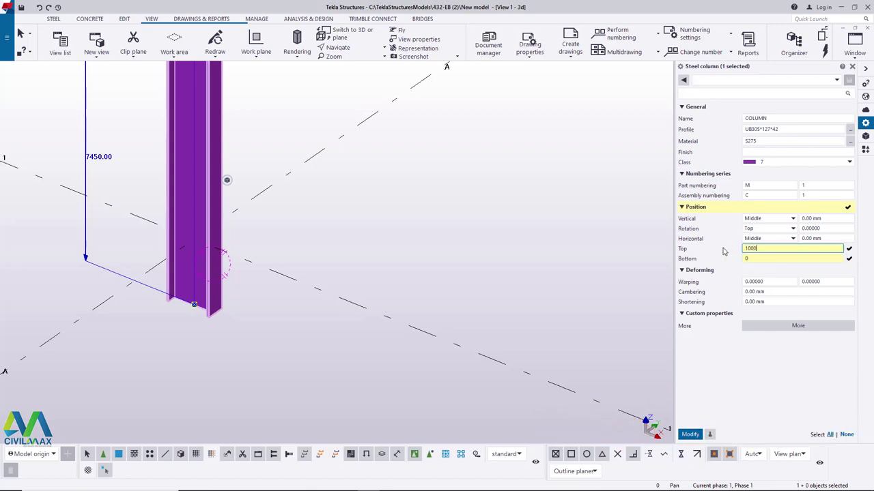
click(688, 434)
click(482, 295)
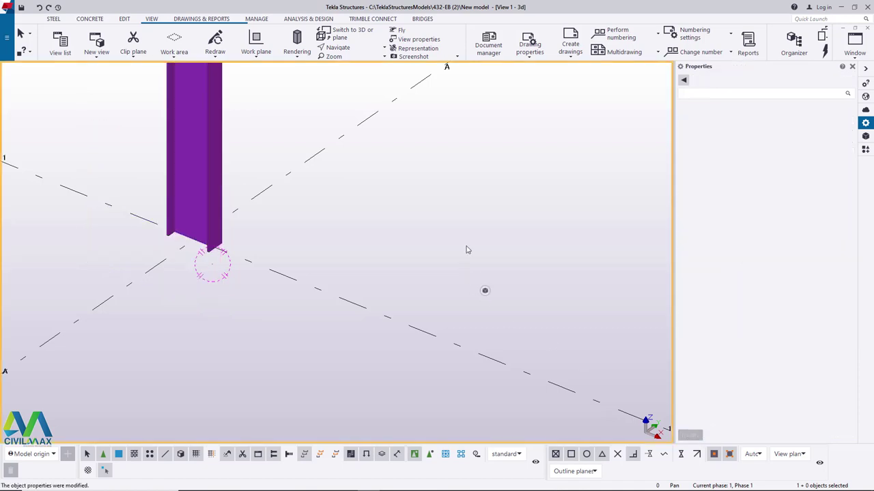
Copy the steel column at A-1 to the intersection of grid lines C and 1, 40000 mm along grid line 1
scroll(154, 316, down, 3)
ctrl+middle_drag(192, 318, 307, 209)
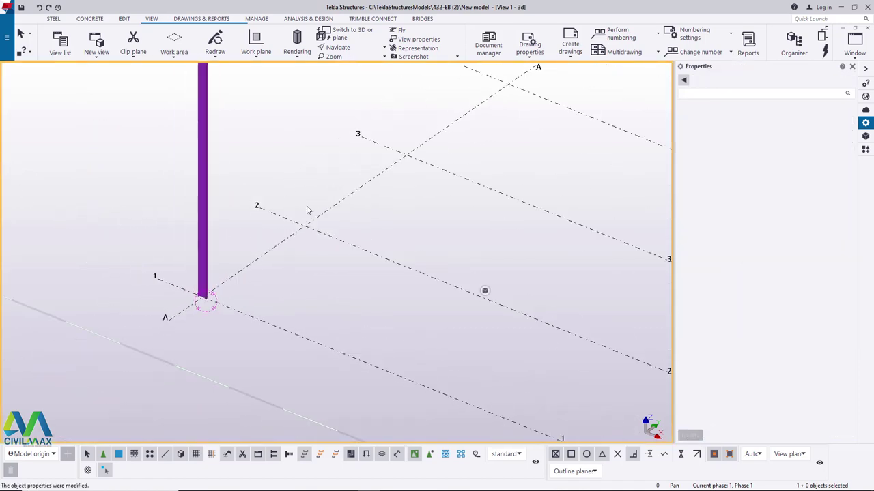
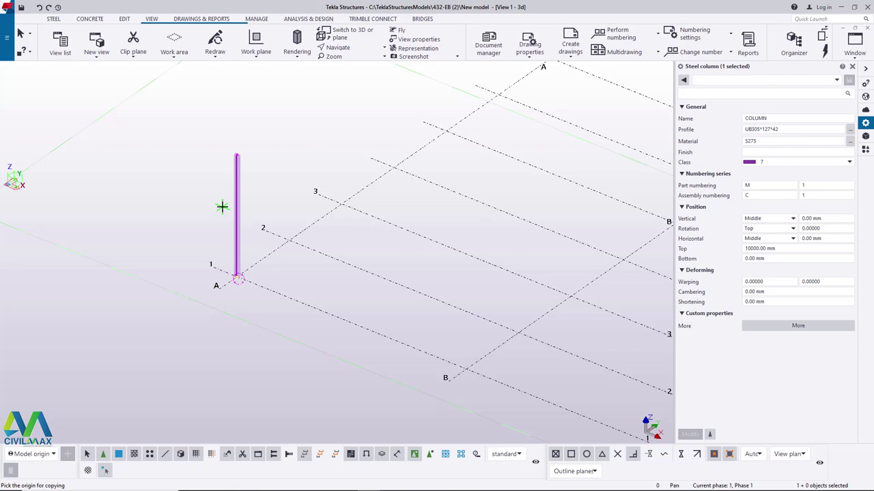
scroll(225, 290, up, 3)
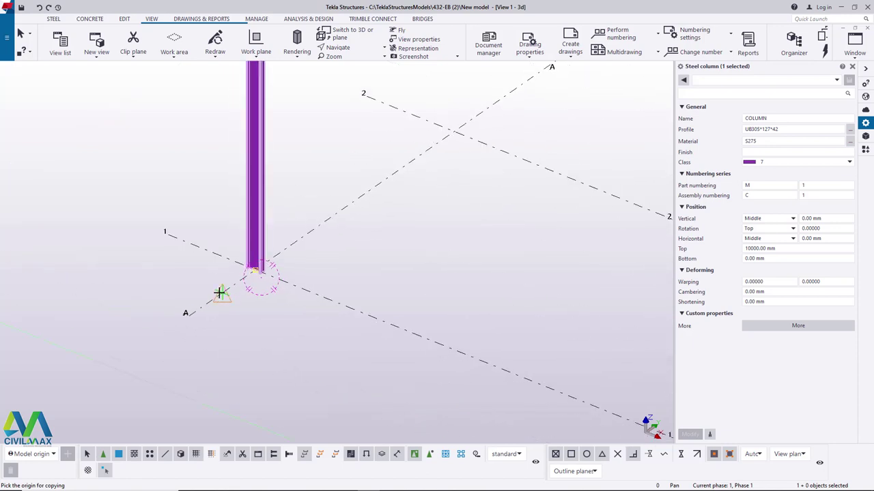
scroll(220, 292, up, 5)
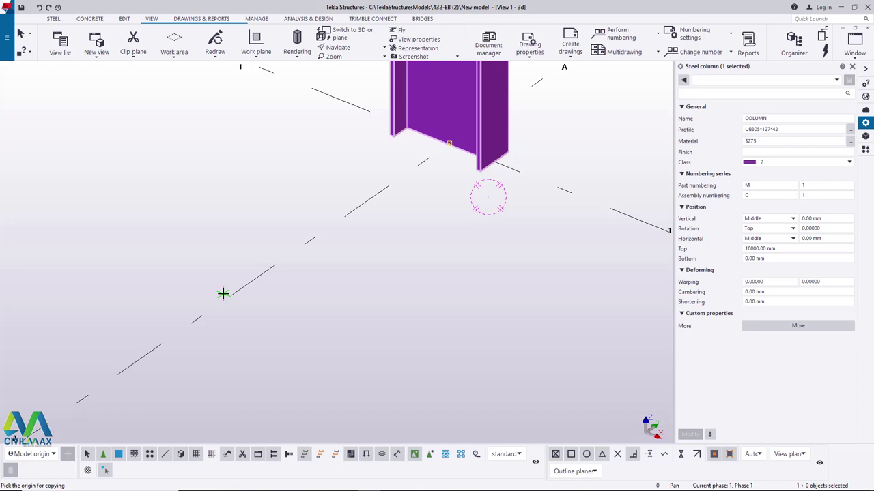
scroll(222, 293, down, 3)
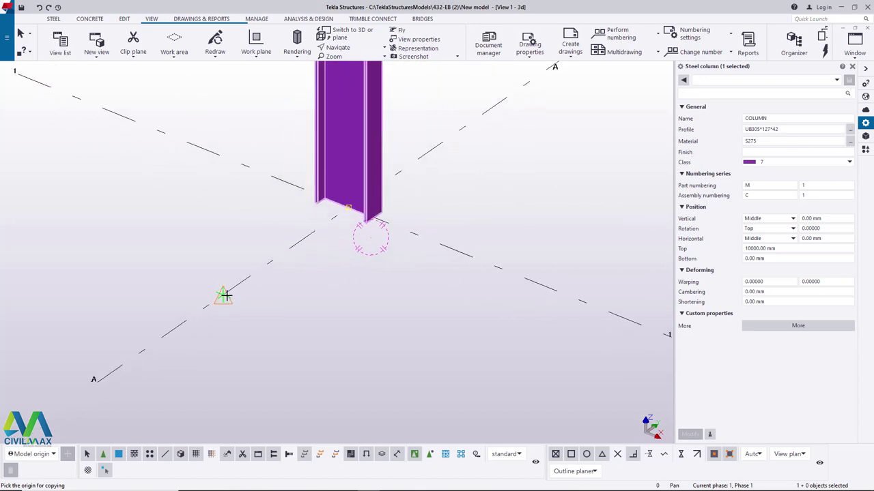
scroll(223, 293, up, 2)
click(222, 293)
scroll(127, 179, down, 5)
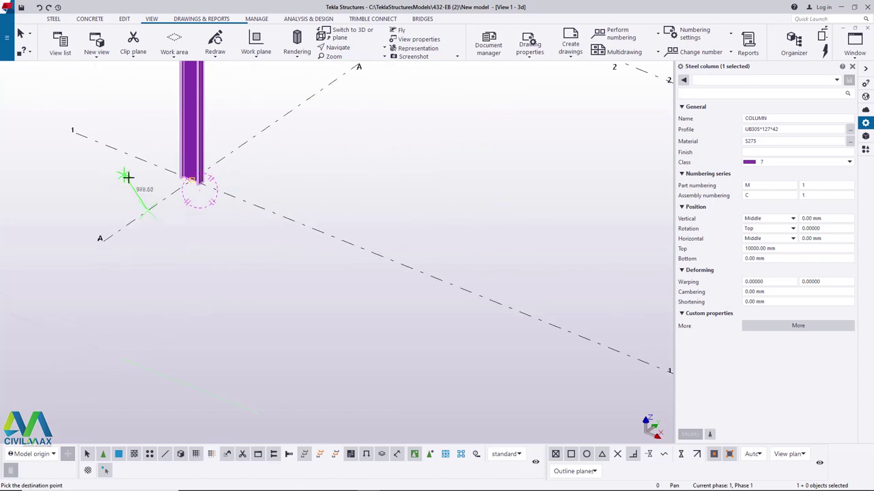
scroll(478, 335, up, 6)
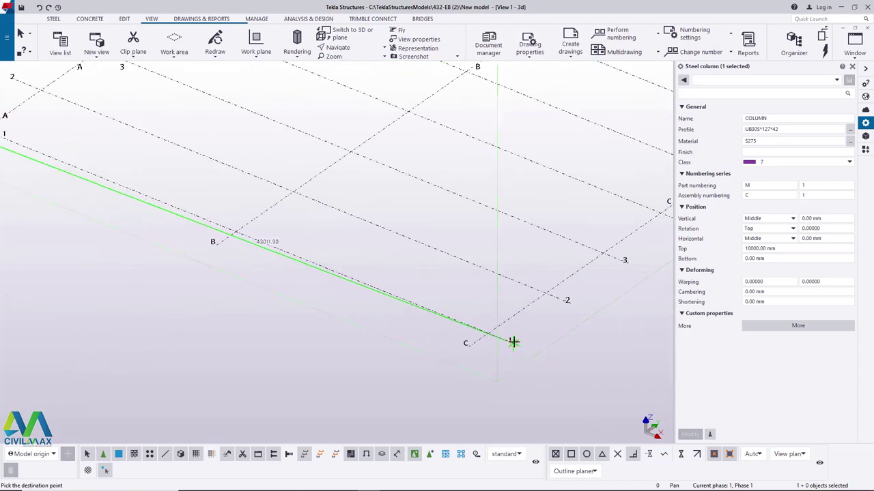
scroll(478, 341, up, 2)
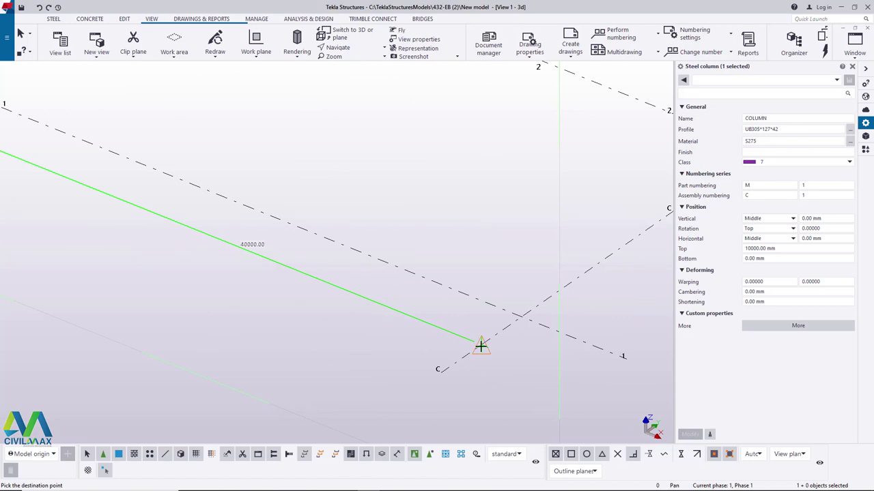
click(480, 347)
right_click(465, 227)
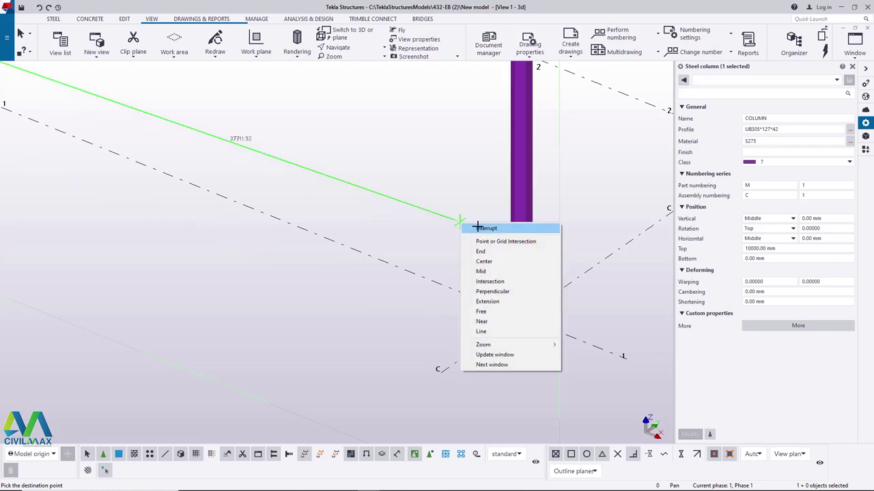
click(477, 231)
scroll(502, 355, down, 2)
scroll(502, 355, down, 4)
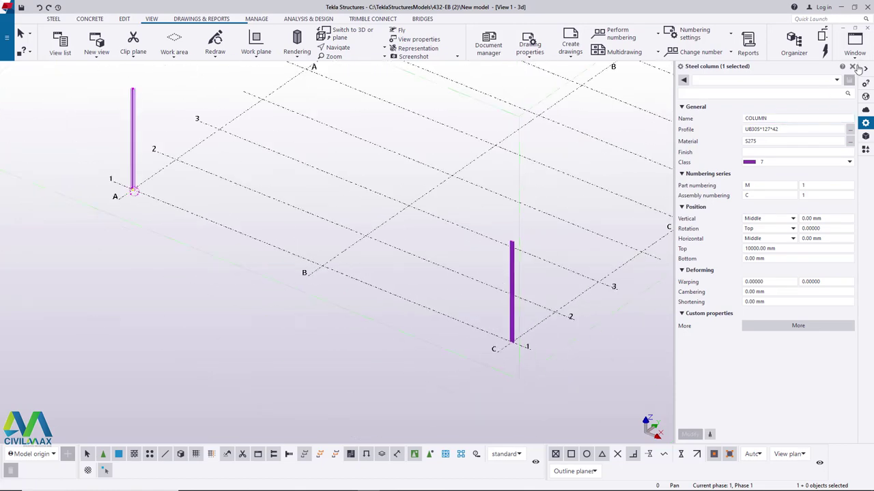
click(852, 66)
Measure the distance between the ends of grid lines A and C near grid line 1
click(125, 18)
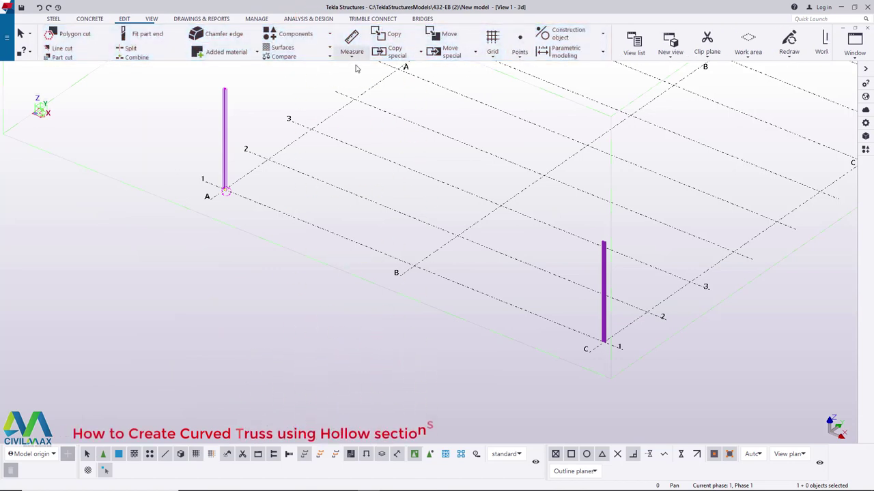
click(352, 52)
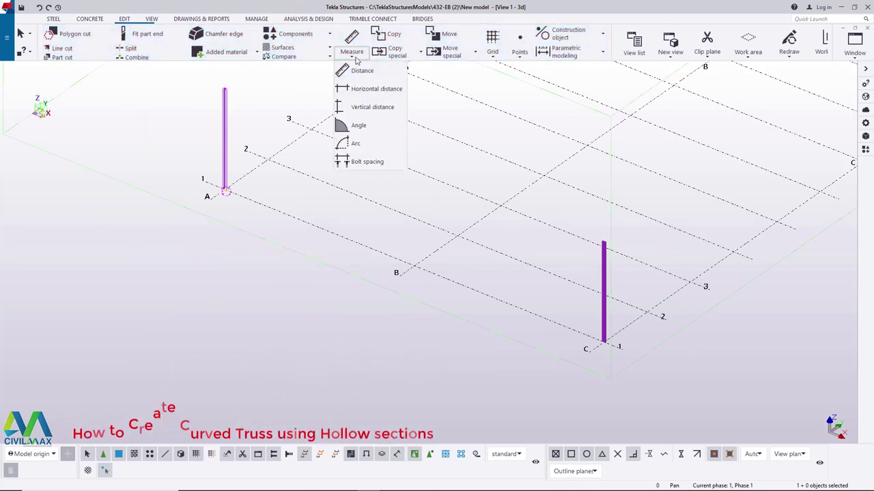
click(358, 71)
scroll(205, 199, up, 6)
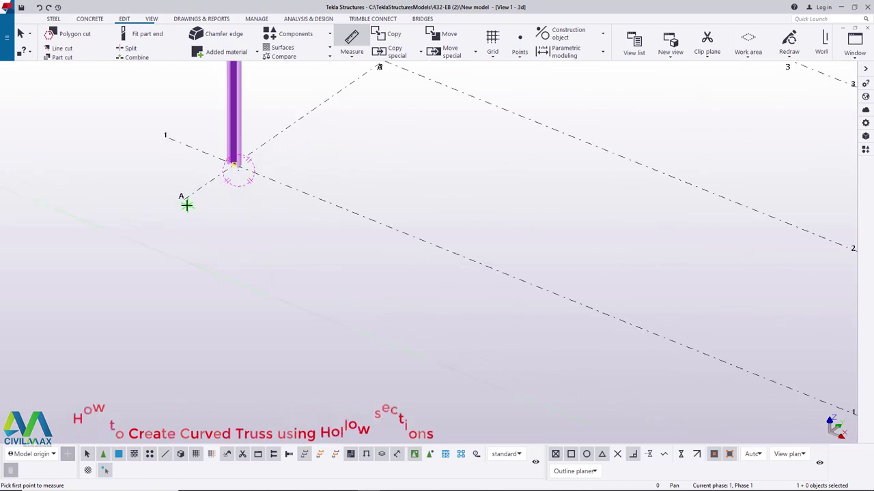
click(182, 191)
scroll(179, 164, down, 5)
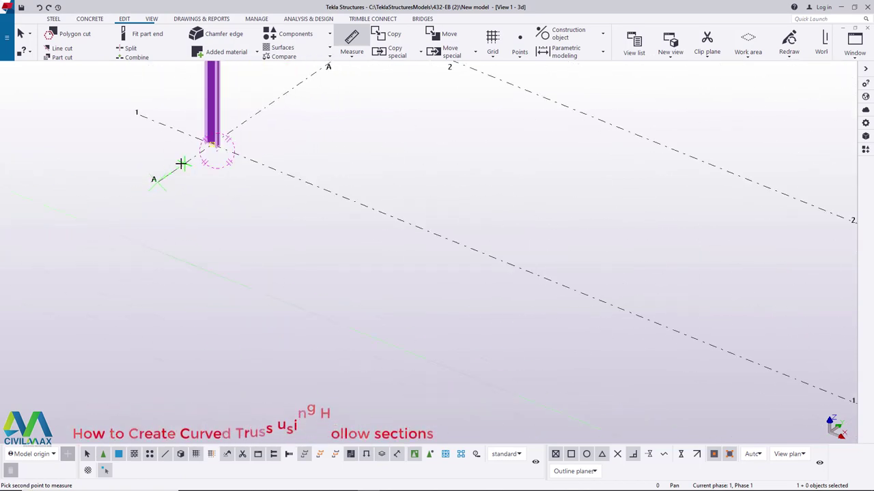
scroll(535, 304, up, 5)
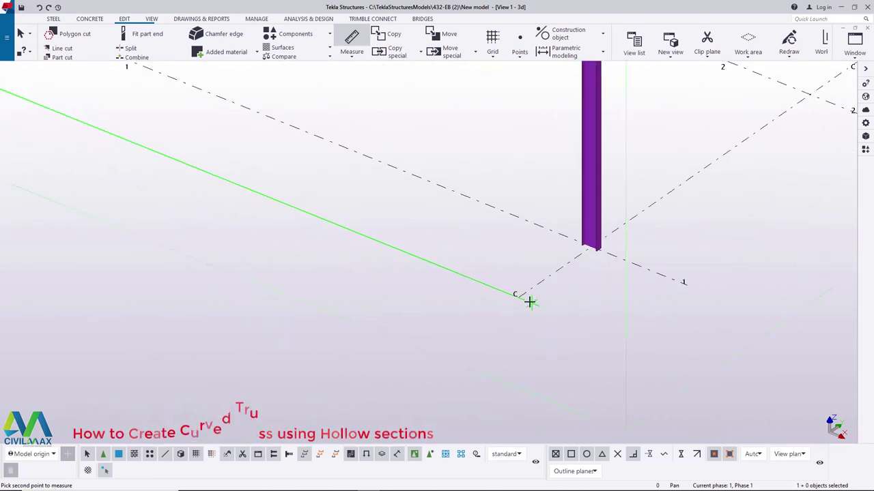
click(517, 296)
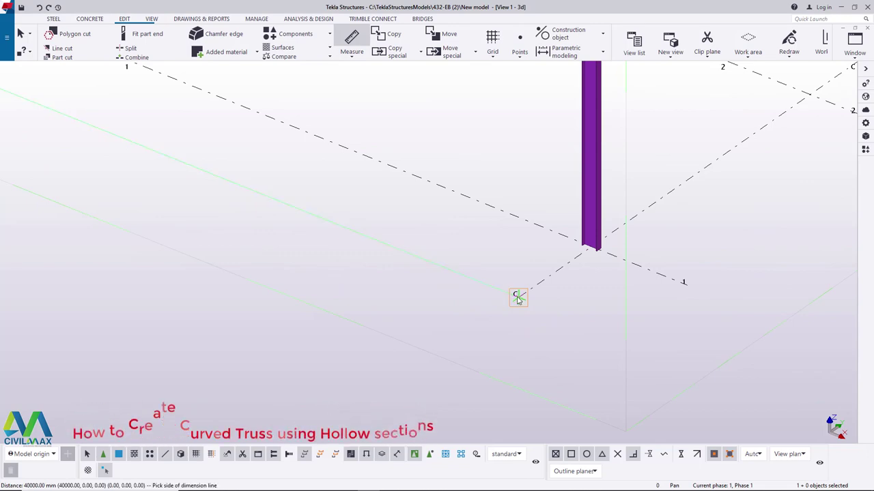
right_click(289, 237)
click(312, 242)
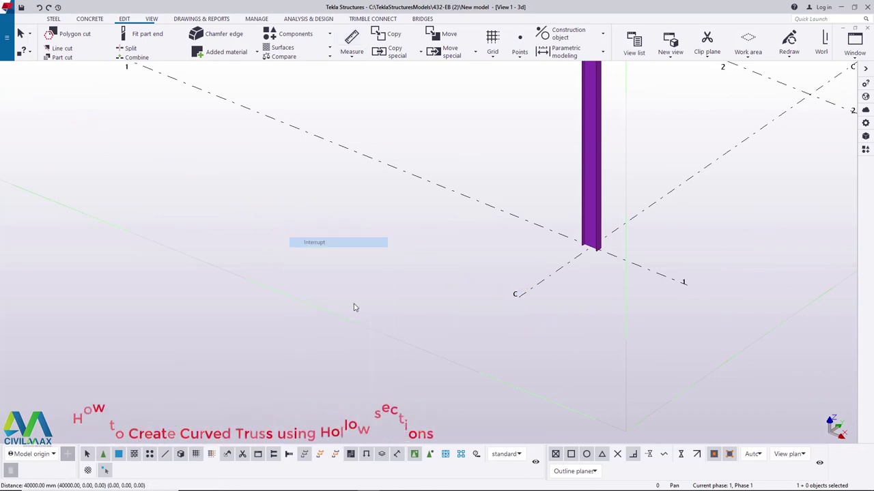
scroll(466, 328, down, 5)
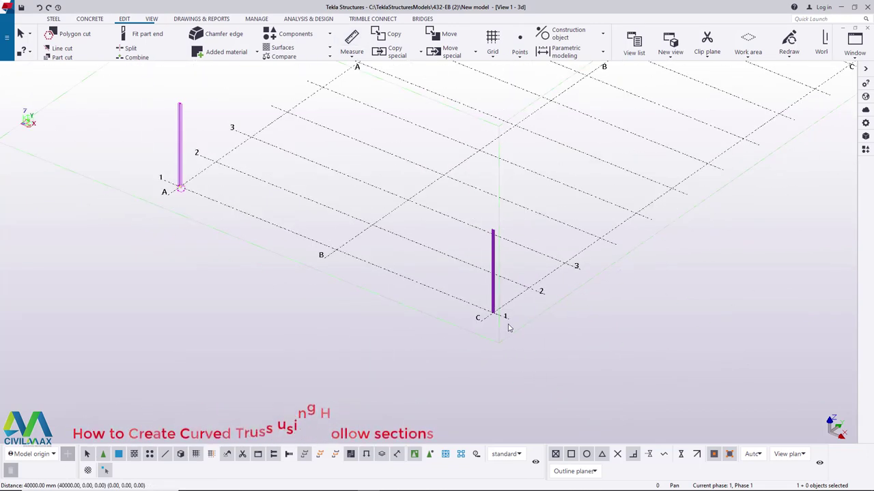
Check the X spacing in the rectangular grid's coordinates without changing it
scroll(380, 269, up, 2)
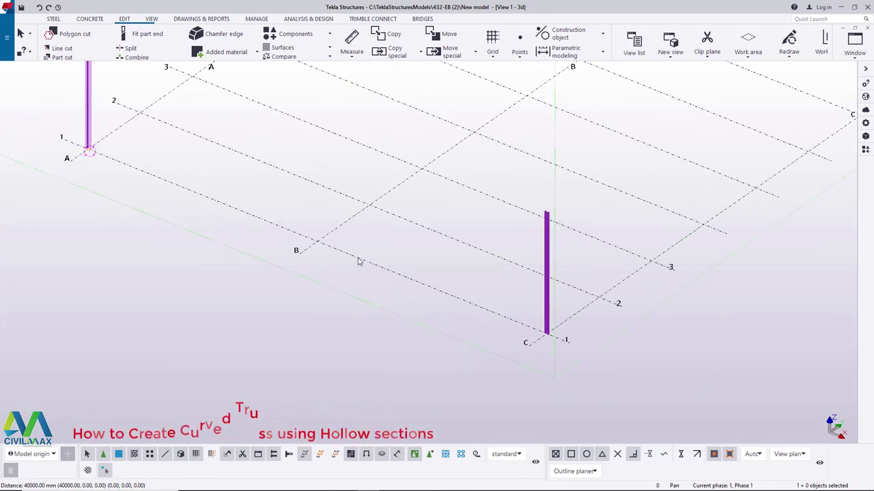
double_click(359, 260)
click(359, 260)
click(792, 128)
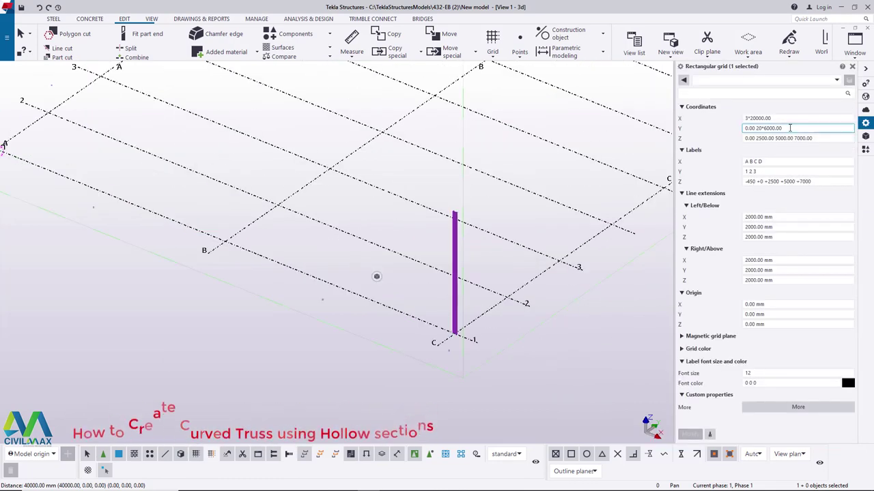
click(754, 118)
drag(783, 119, 750, 118)
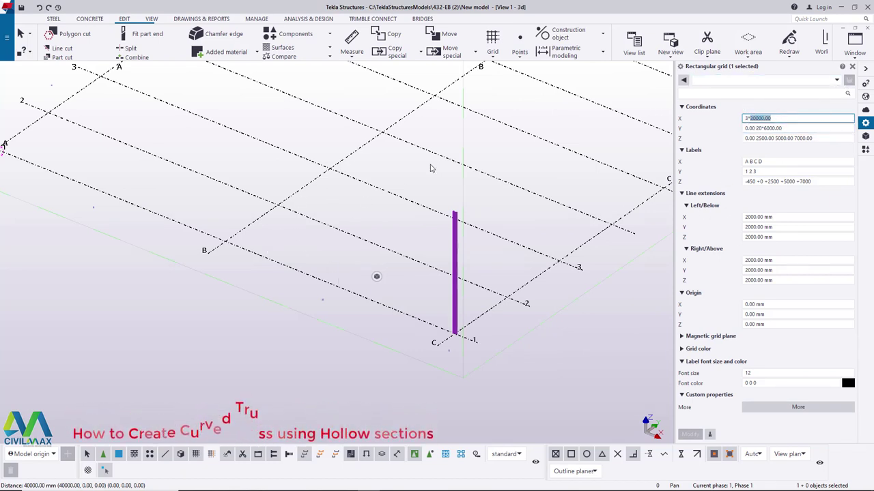
click(852, 66)
Place a steel beam between the column tops, from the inner flange midpoint at A-1 to the inner flange midpoint at C-1
scroll(276, 377, down, 2)
scroll(280, 368, down, 1)
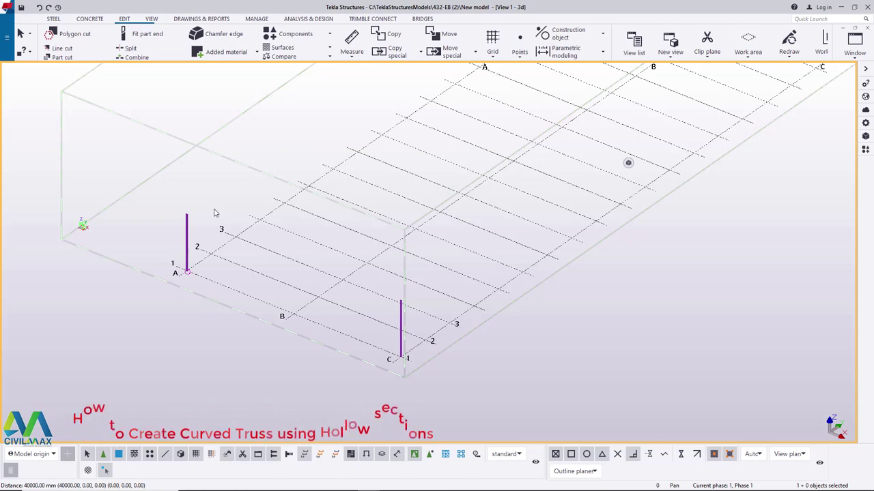
scroll(213, 213, up, 3)
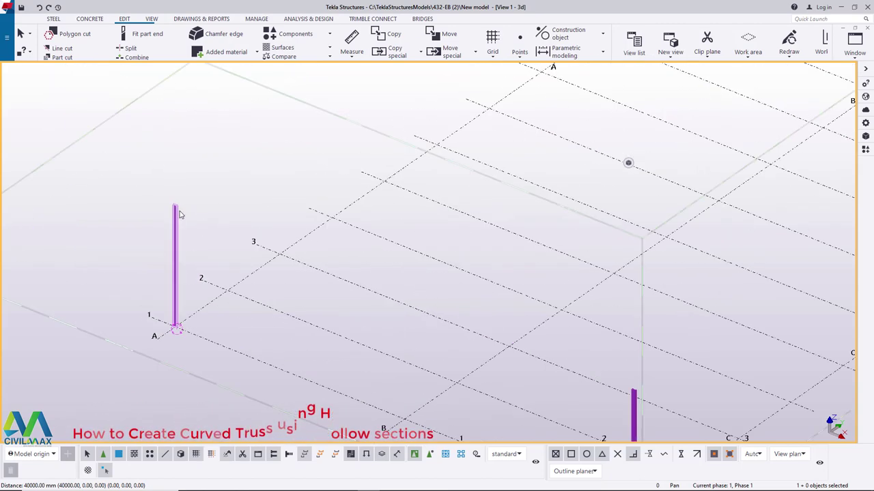
scroll(215, 212, down, 2)
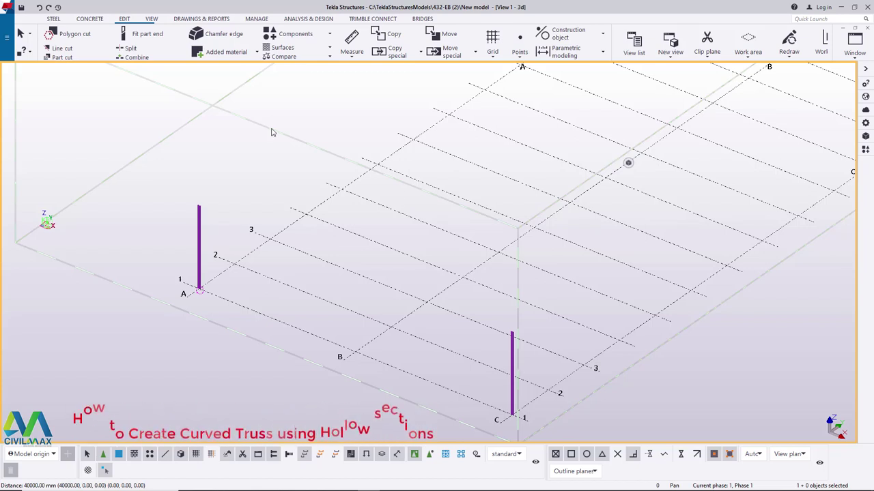
click(55, 21)
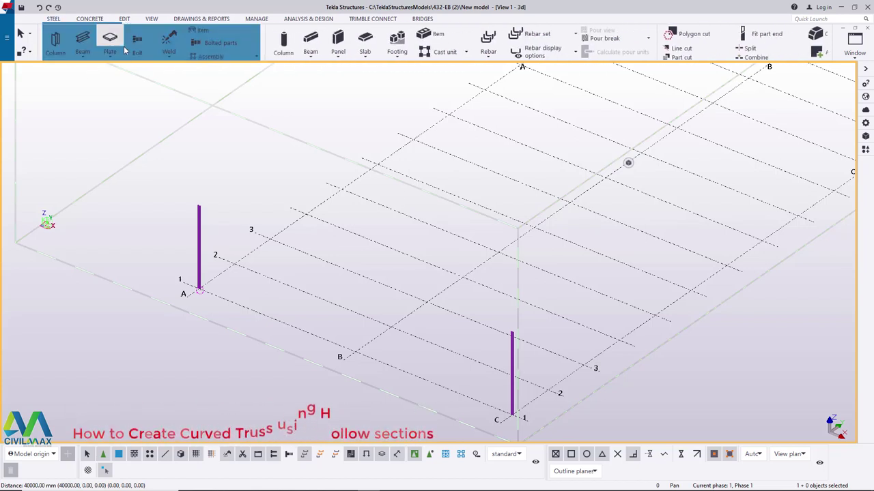
click(82, 56)
click(95, 74)
scroll(199, 206, up, 10)
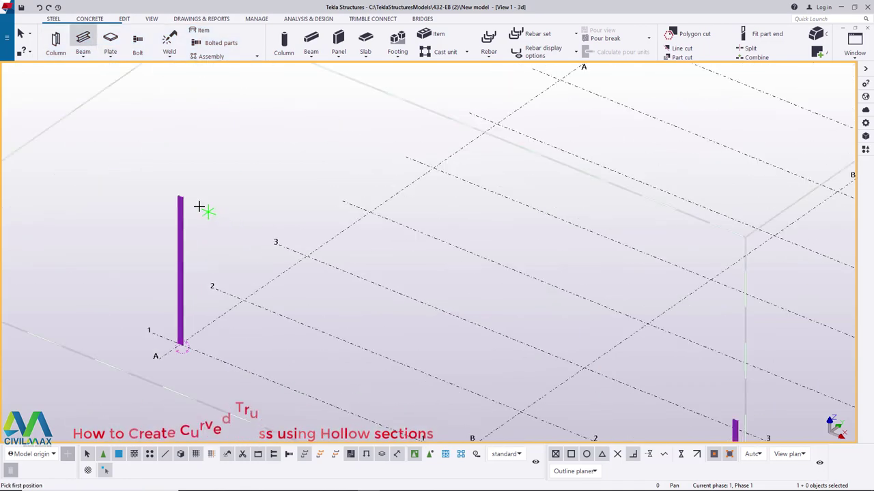
scroll(166, 199, up, 10)
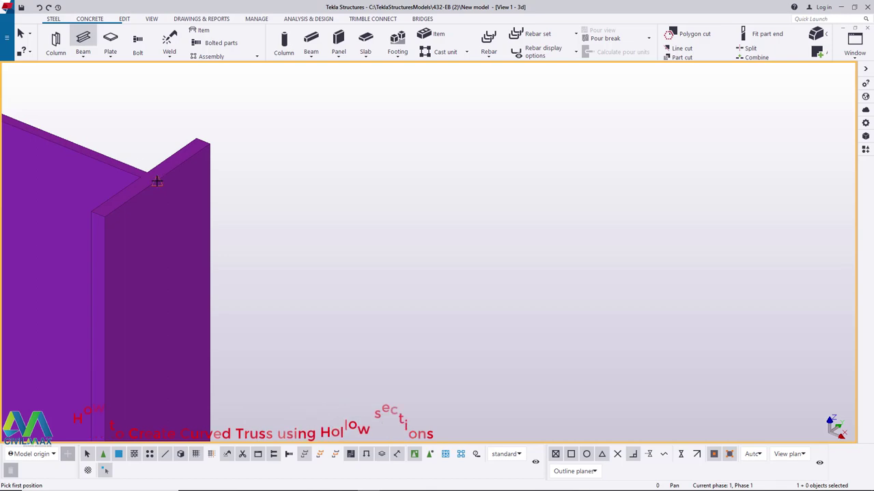
click(156, 179)
scroll(102, 176, down, 5)
scroll(99, 175, down, 10)
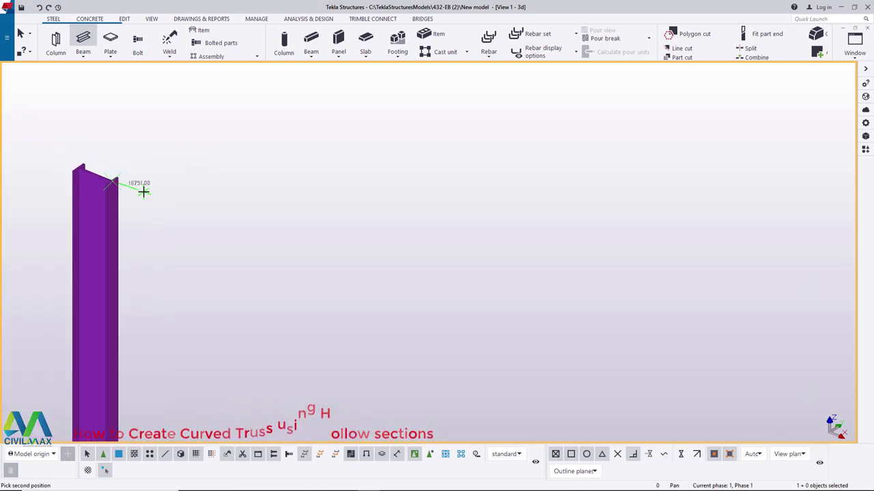
scroll(401, 300, up, 10)
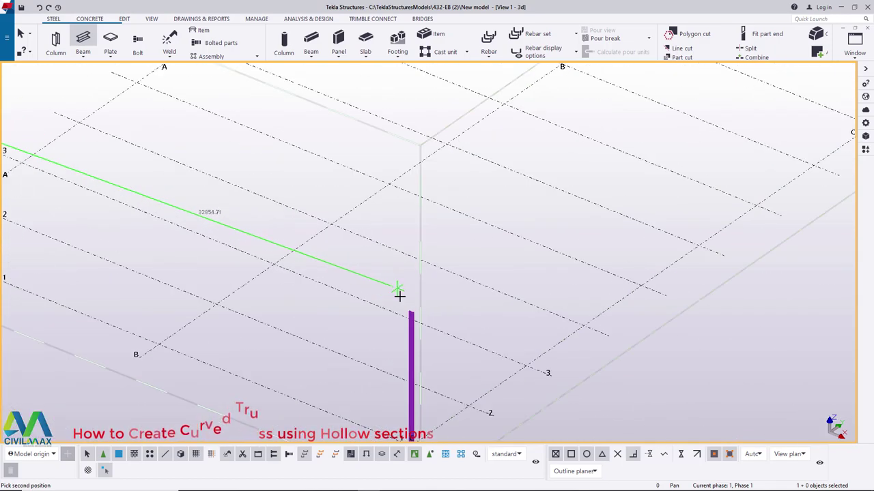
scroll(400, 303, up, 6)
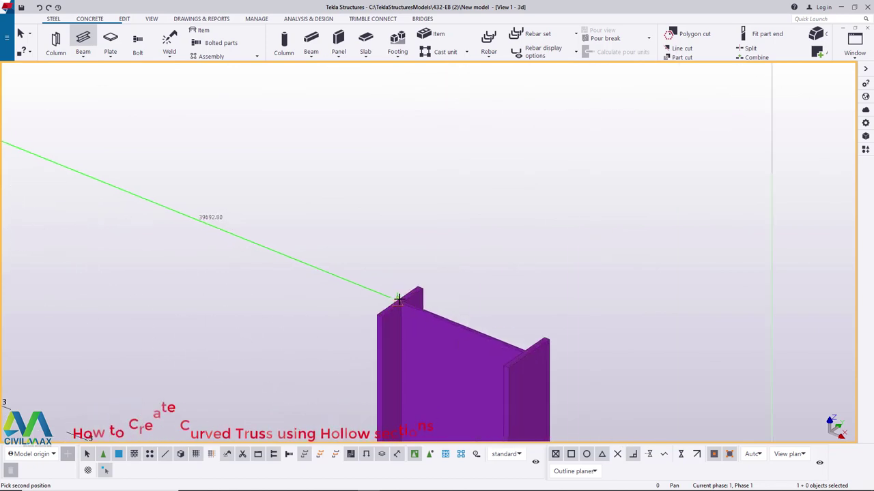
click(395, 305)
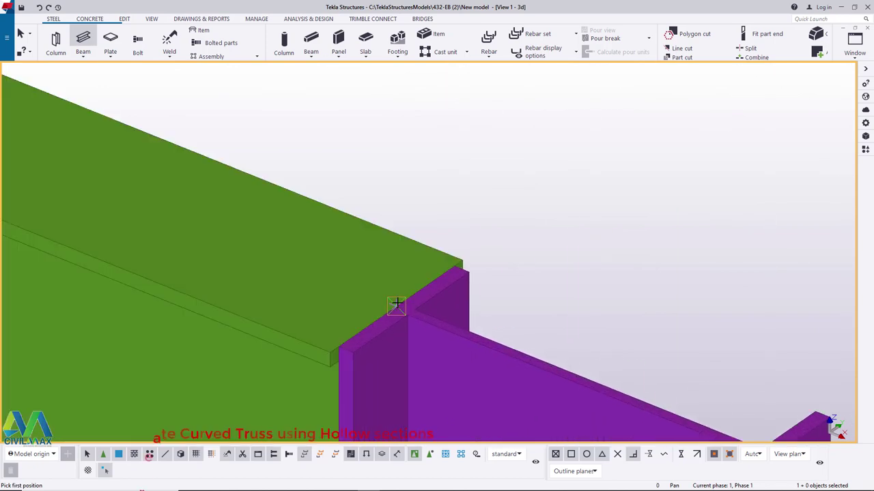
right_click(494, 172)
click(514, 172)
scroll(444, 288, up, 3)
scroll(445, 288, down, 10)
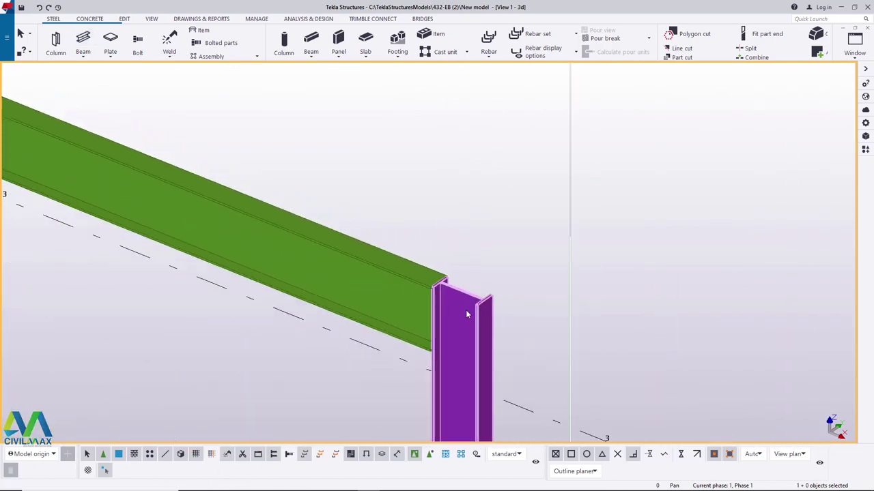
Change the profile of the beam between the column tops to the square hollow section SHS80*80*4.0
scroll(120, 189, up, 8)
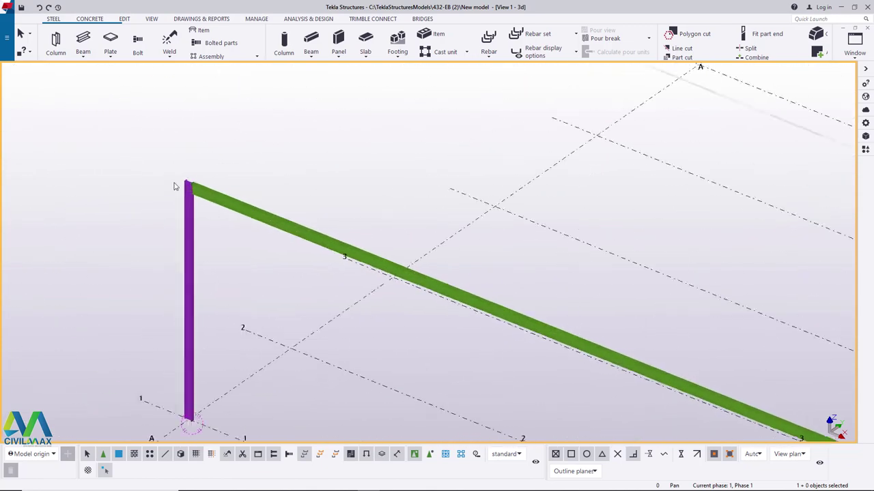
ctrl+middle_drag(193, 188, 133, 198)
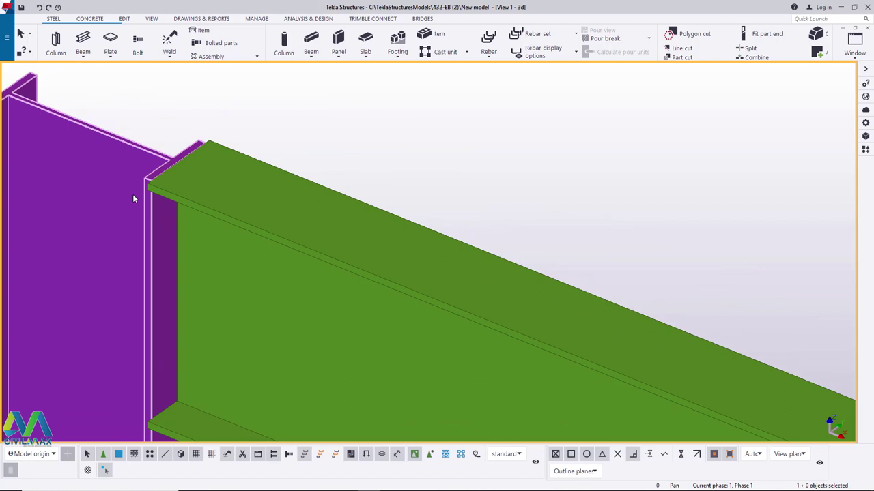
double_click(304, 226)
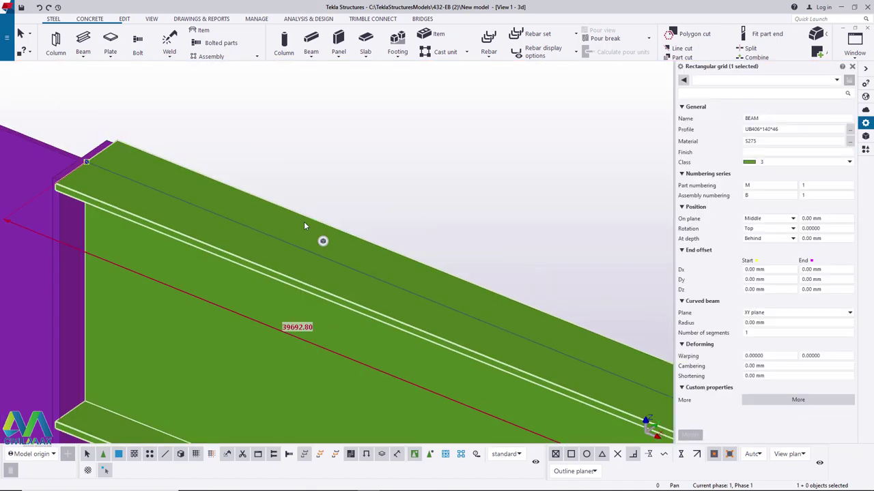
click(851, 134)
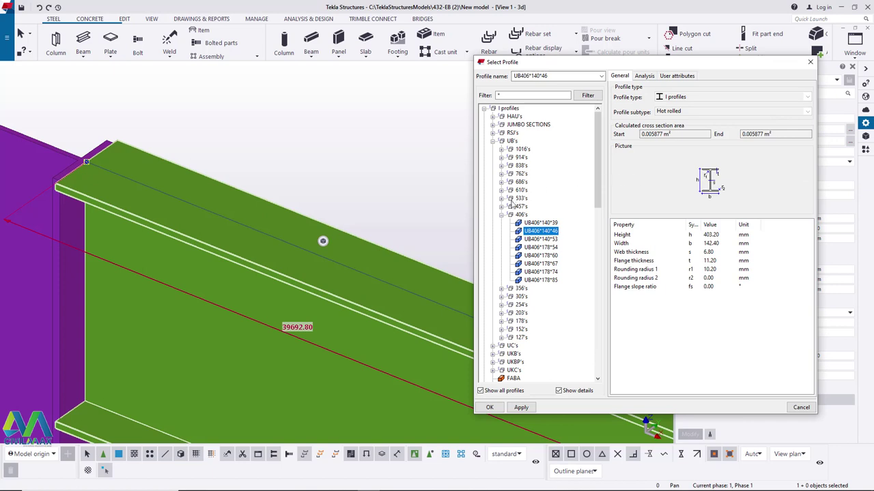
click(501, 215)
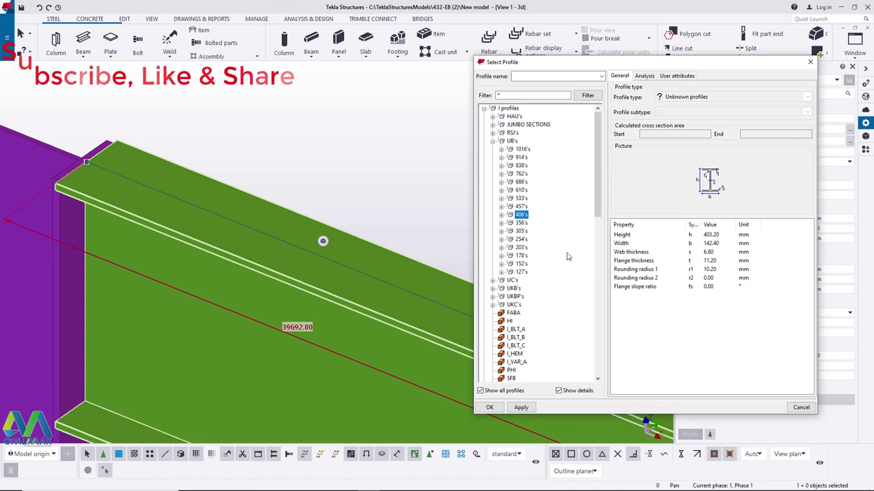
scroll(531, 213, down, 6)
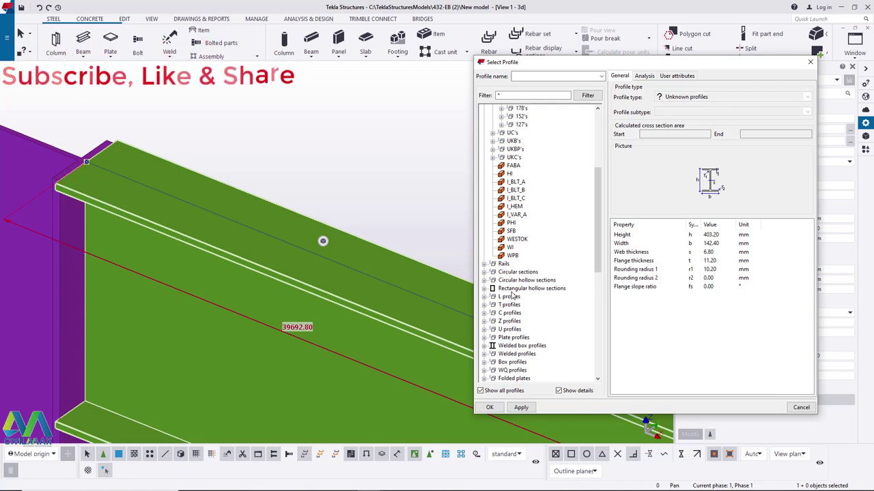
click(483, 289)
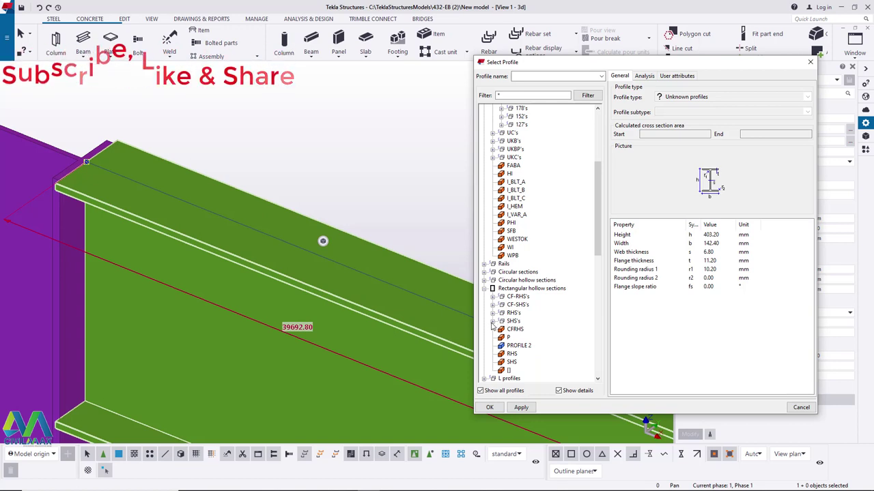
click(492, 322)
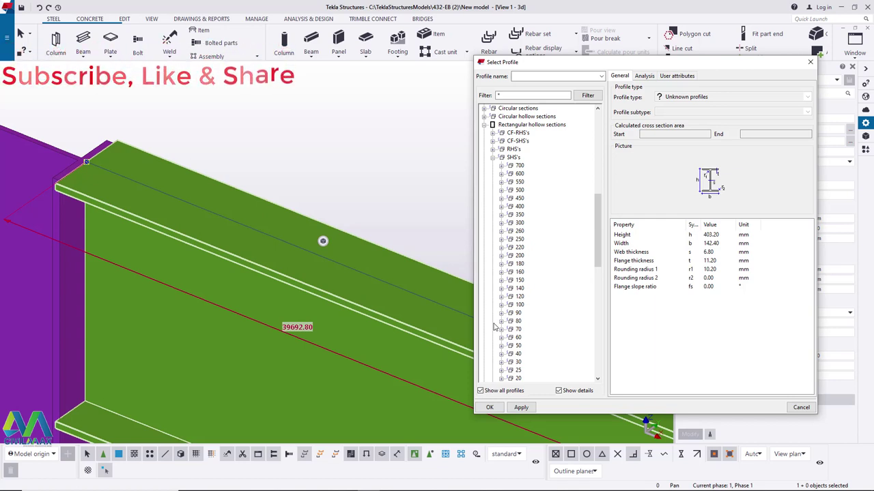
click(501, 321)
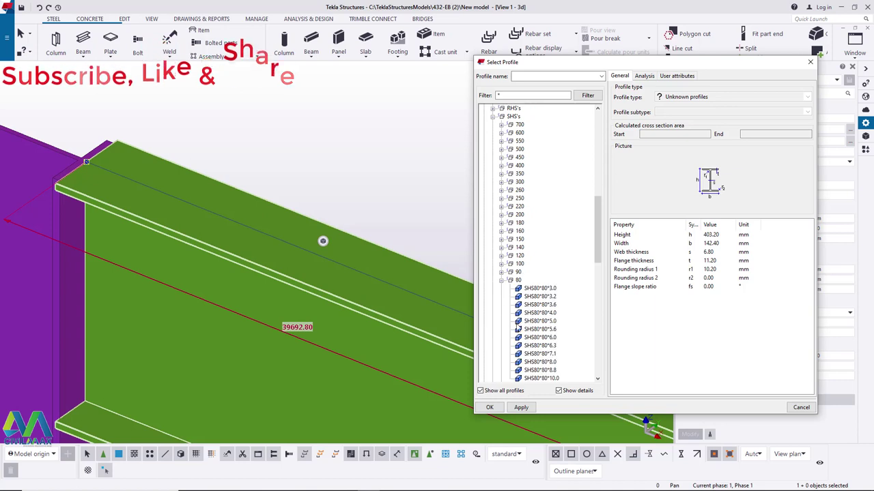
scroll(543, 325, down, 2)
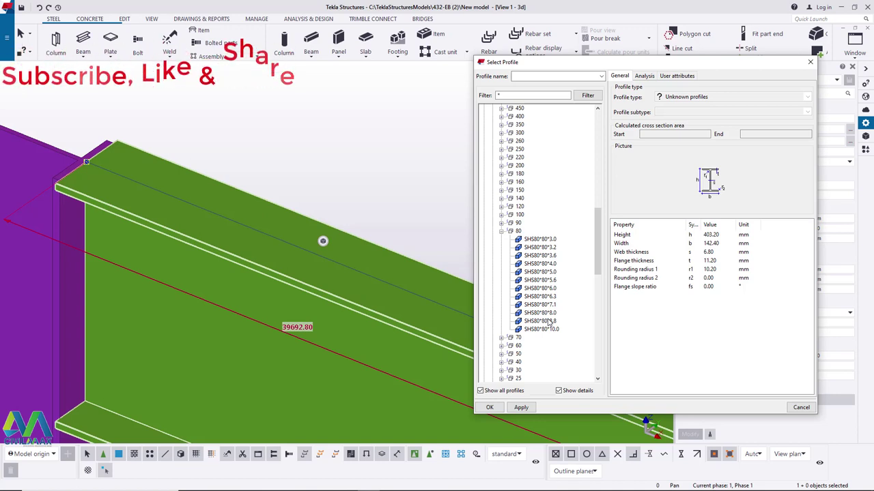
click(541, 263)
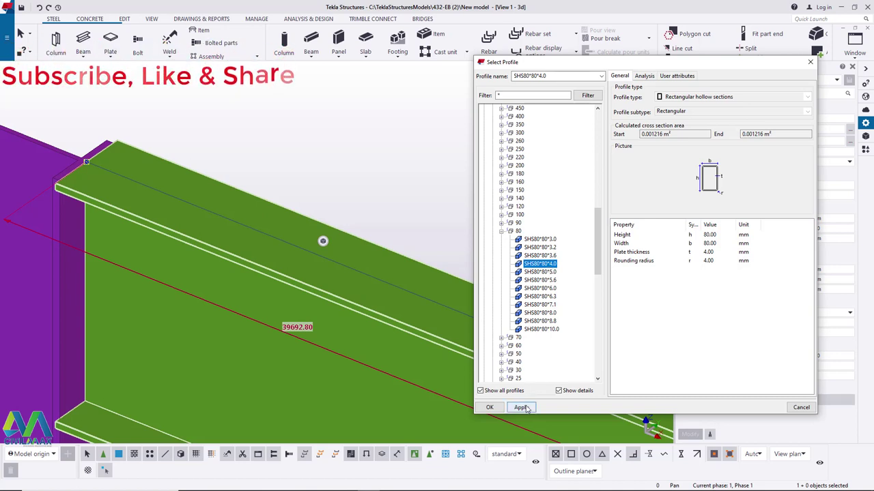
click(490, 409)
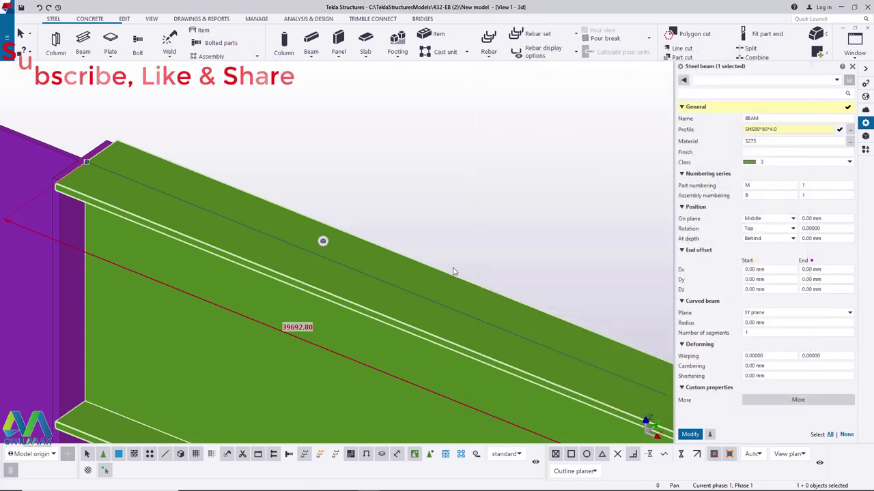
click(690, 434)
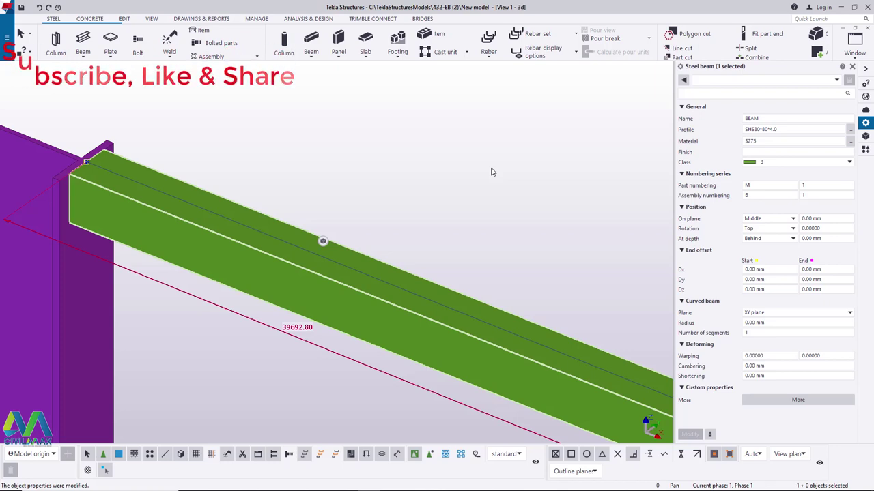
click(851, 66)
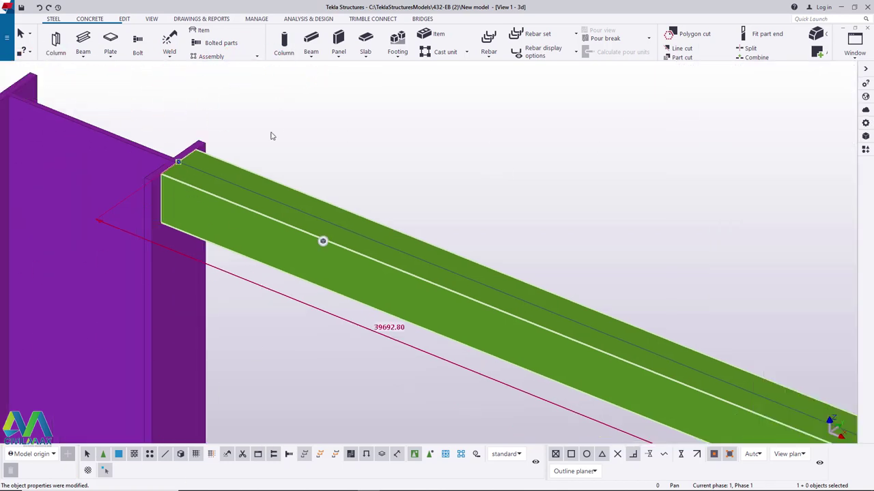
Make one linear copy of the SHS beam 2500 mm below it, using a dZ of -2500
right_click(349, 127)
click(357, 130)
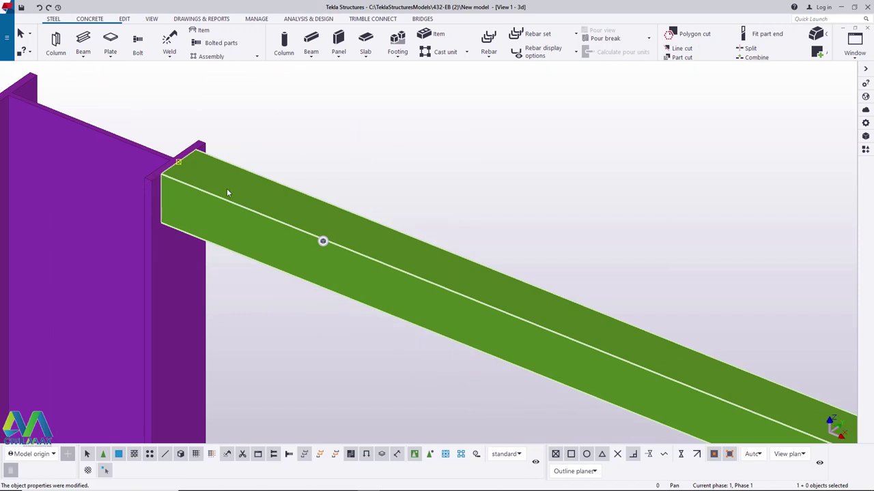
right_click(402, 143)
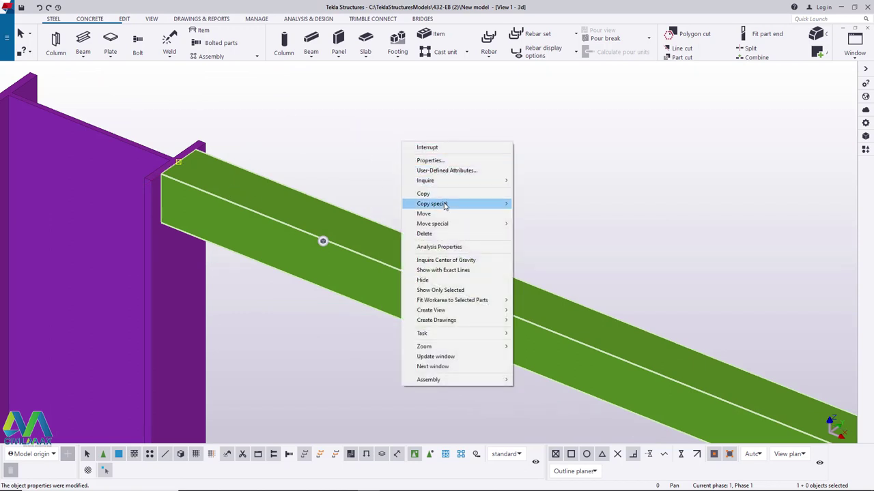
mouse_move(444, 207)
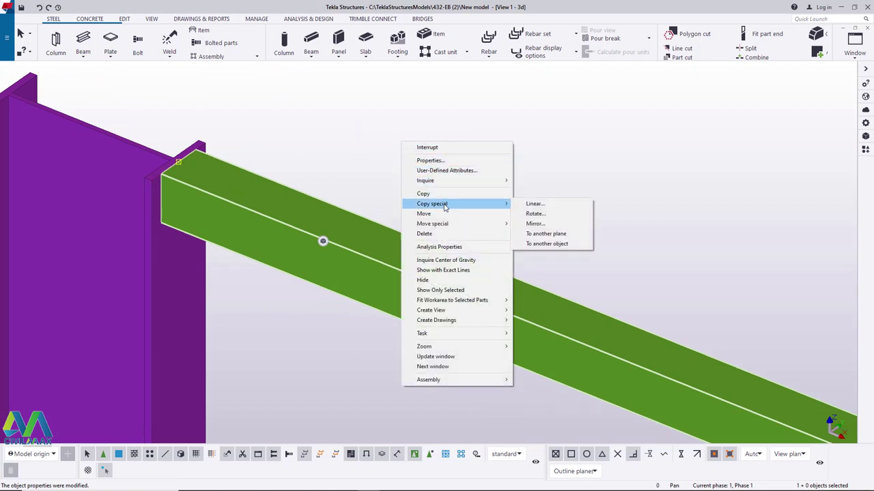
click(542, 206)
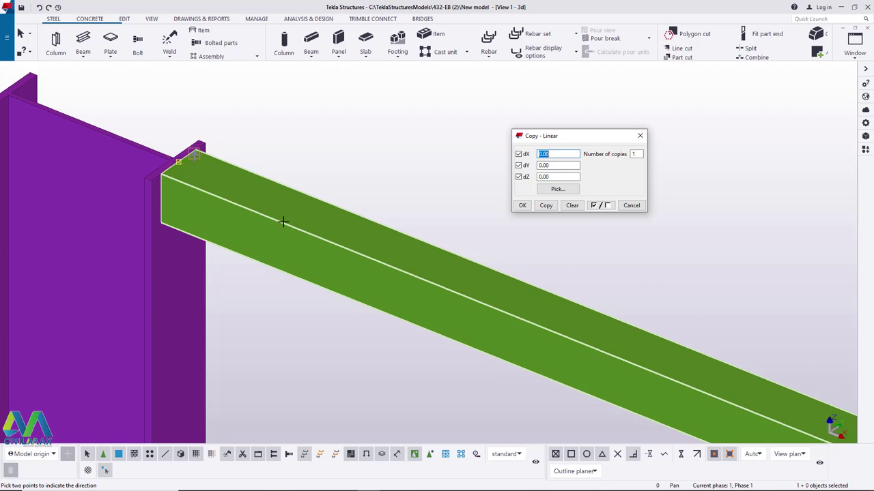
scroll(239, 127, down, 2)
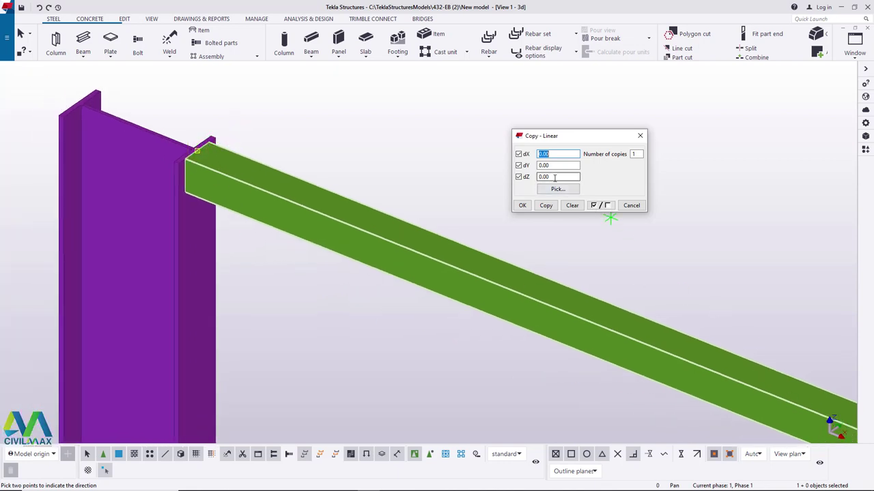
drag(553, 177, 534, 178)
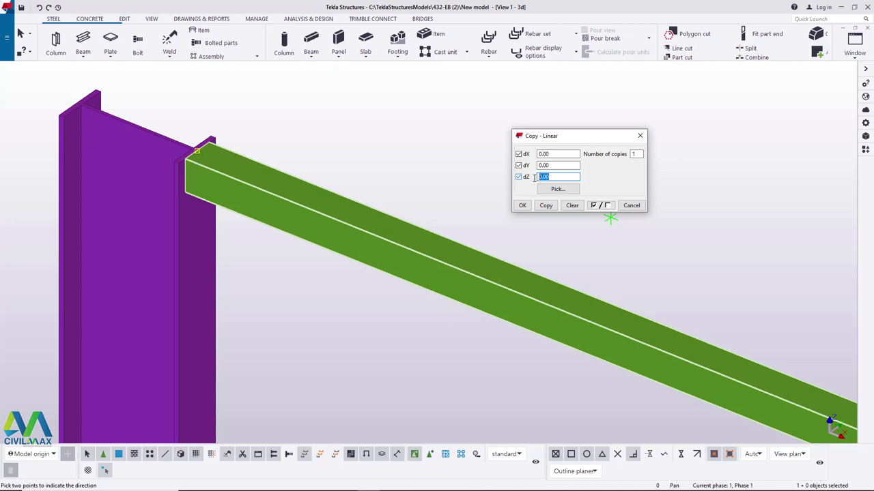
text(-2500)
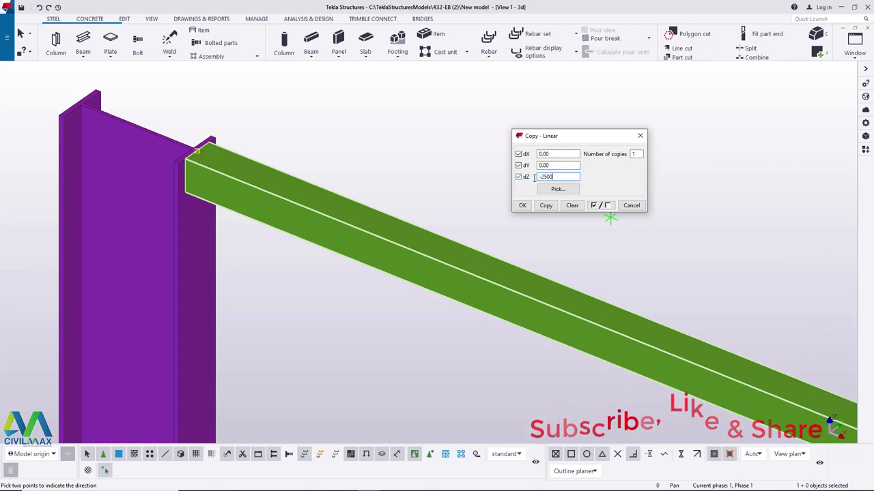
click(522, 205)
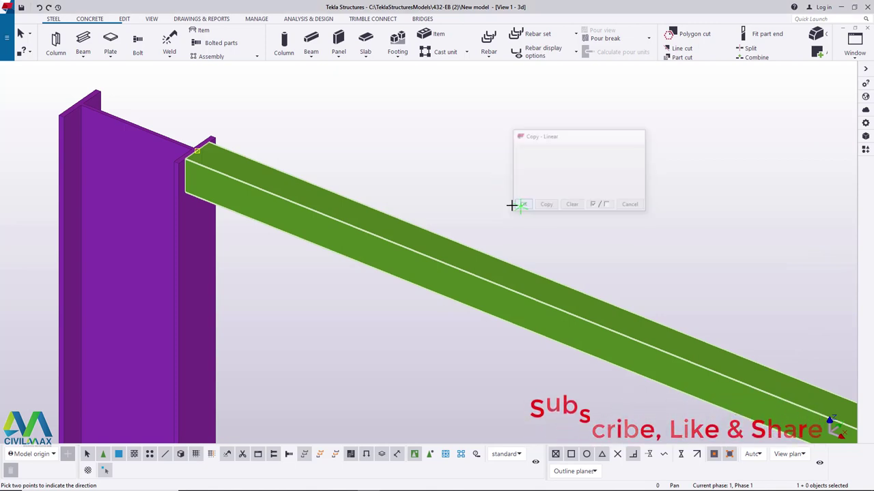
right_click(441, 174)
click(464, 177)
scroll(439, 172, down, 10)
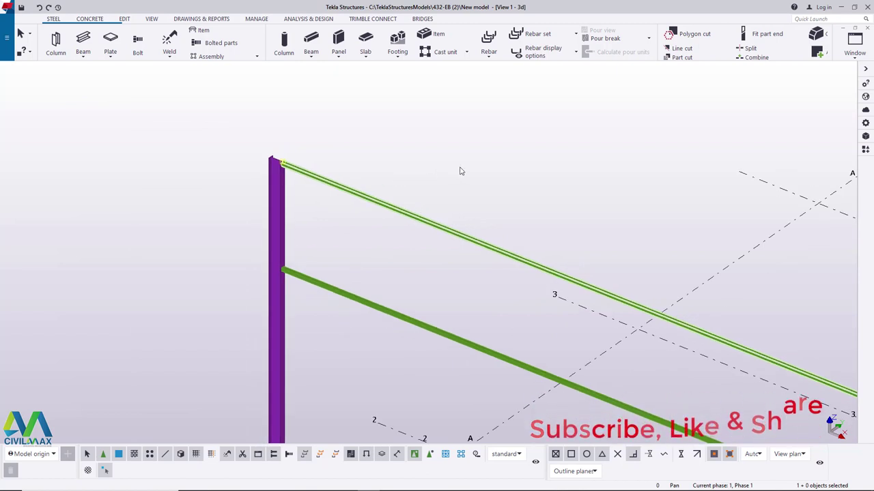
Move both SHS beams down together along Z with a linear move
click(421, 192)
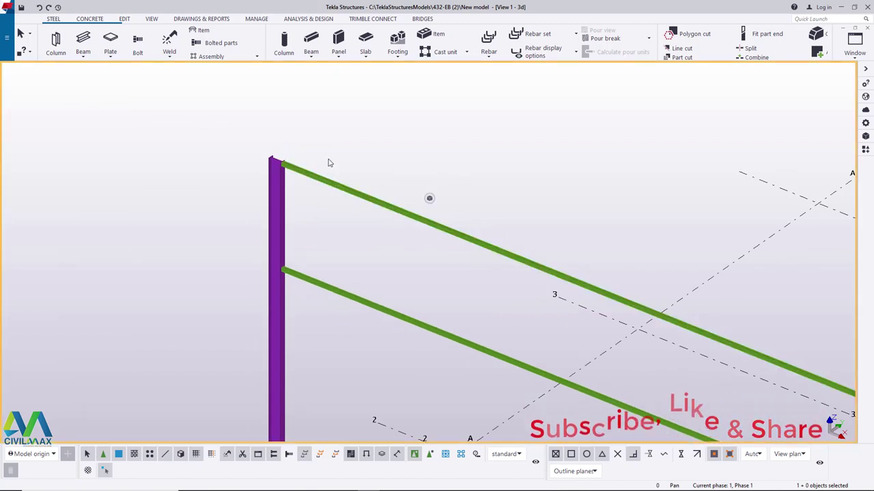
scroll(287, 162, up, 4)
scroll(292, 162, up, 5)
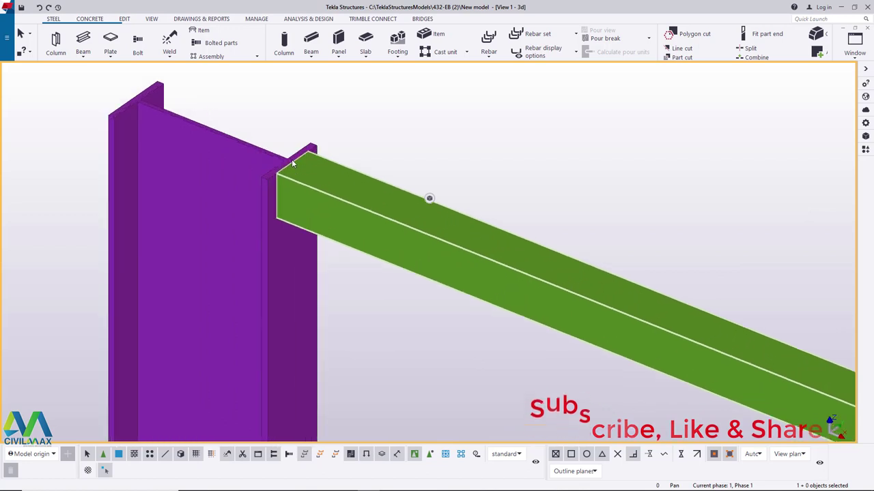
scroll(292, 161, down, 8)
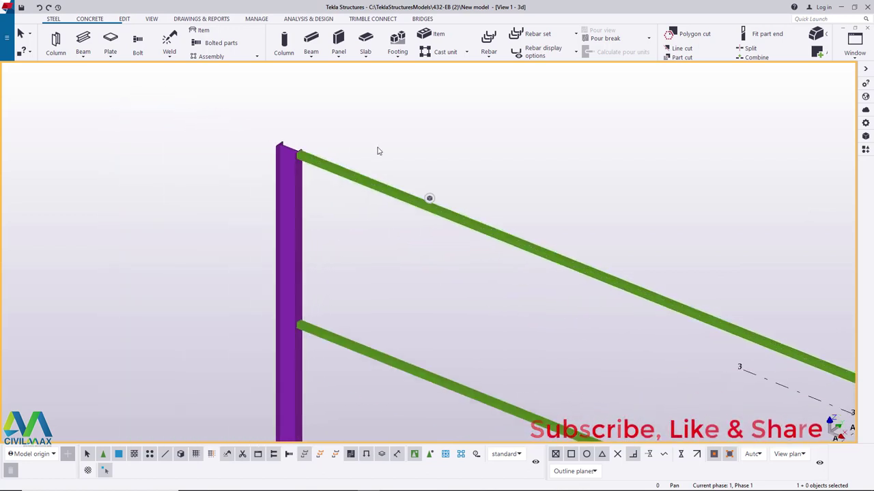
drag(467, 131, 405, 414)
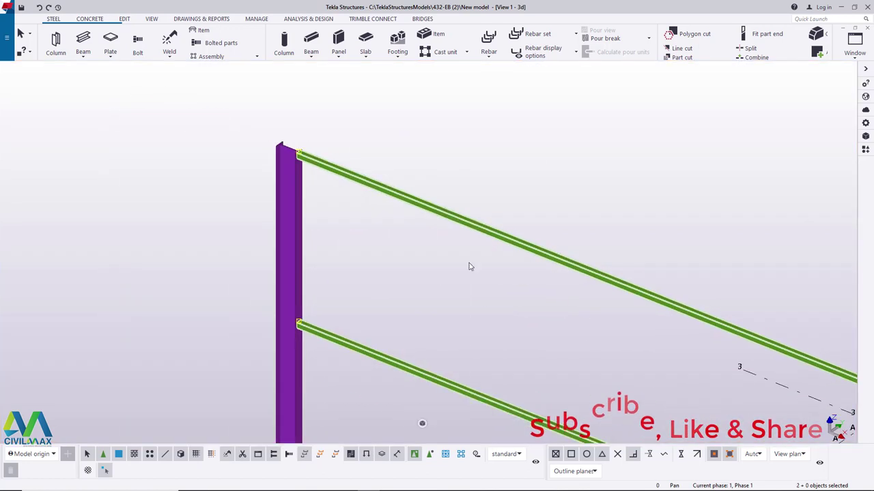
right_click(412, 114)
mouse_move(461, 159)
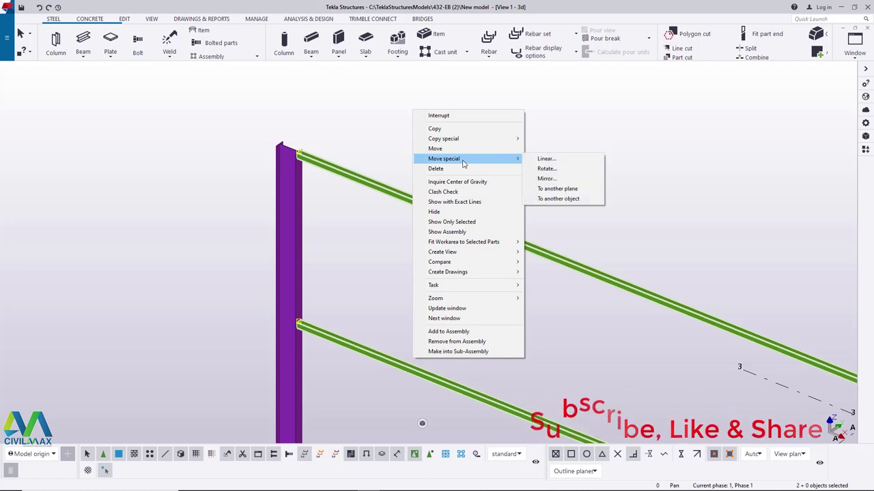
click(546, 159)
key(Tab)
key(Tab)
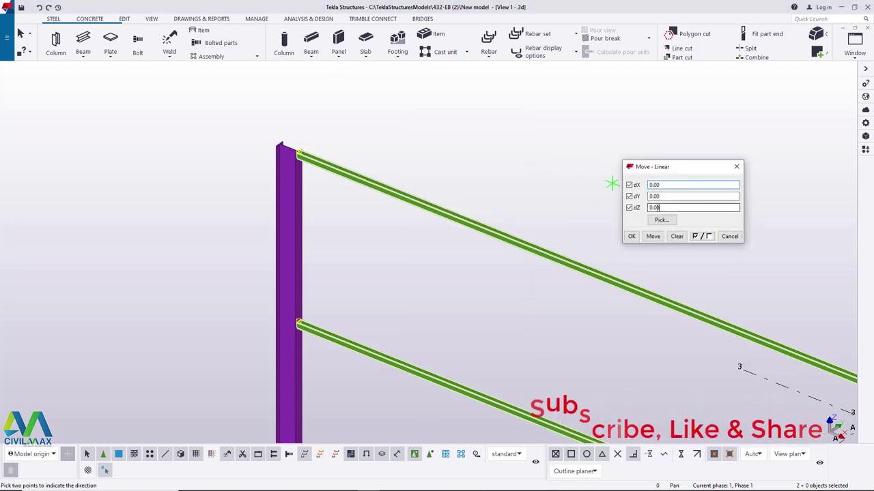
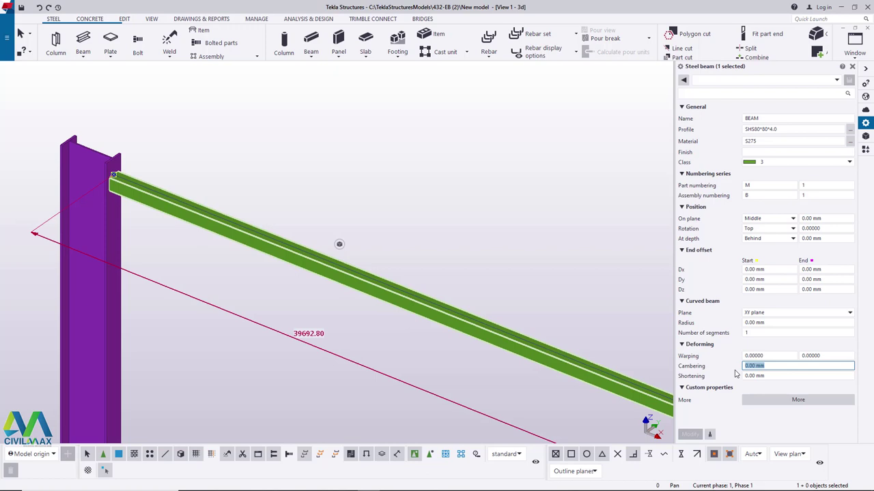
Set the upper SHS beam's cambering to 2500 mm and apply the change
text(25)
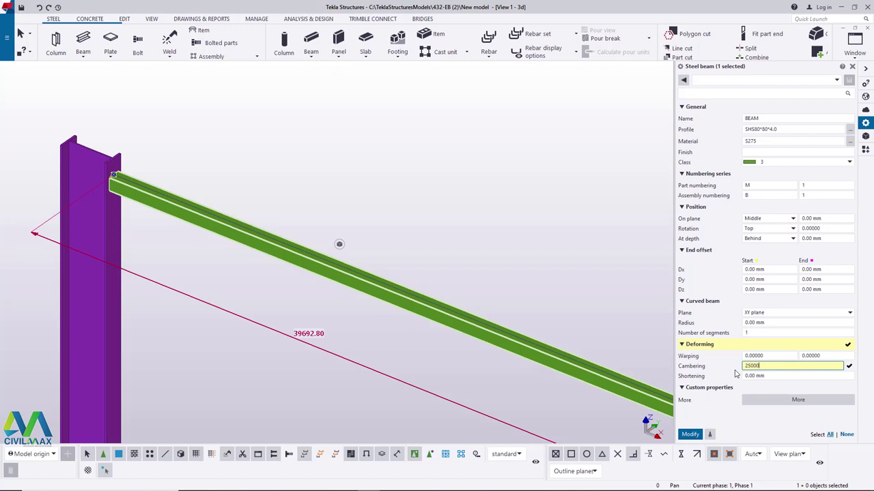
text(00)
click(689, 434)
click(255, 162)
scroll(146, 171, down, 8)
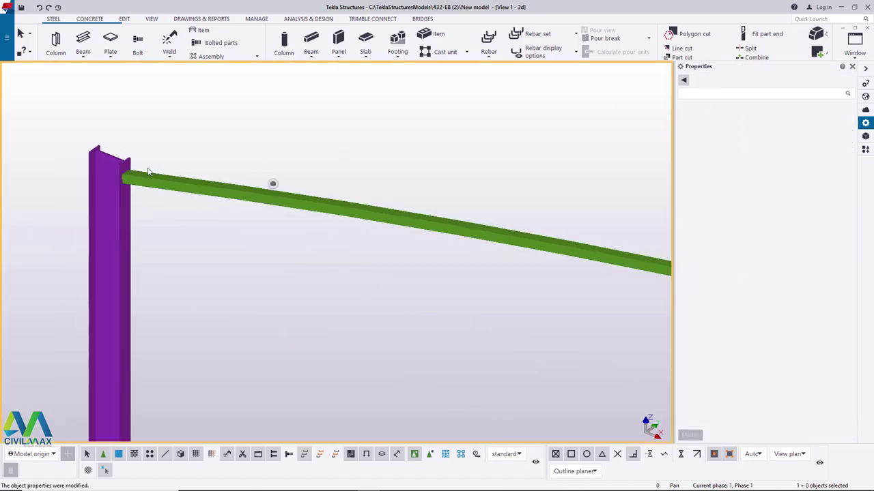
Set the view point at the upper beam's end by column A-1 and orbit around that joint
click(152, 18)
click(346, 52)
click(348, 80)
scroll(147, 213, up, 6)
scroll(144, 215, up, 2)
click(135, 199)
ctrl+middle_drag(144, 207, 225, 142)
right_click(225, 143)
click(255, 150)
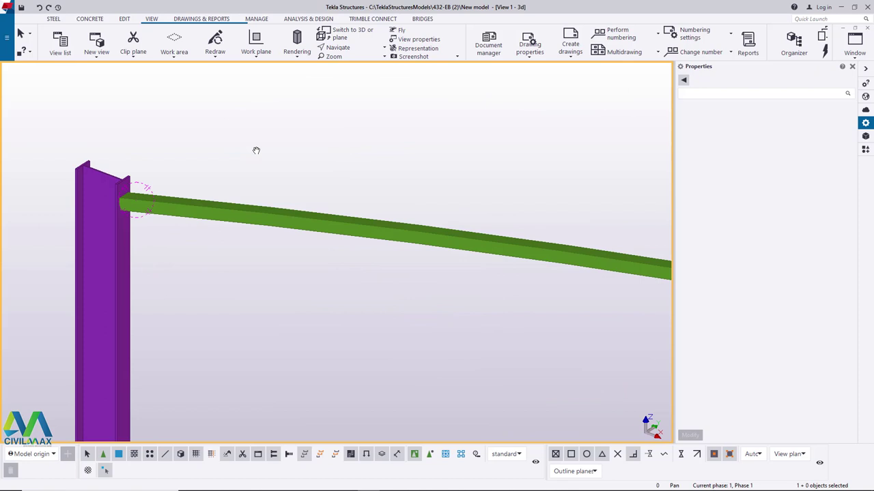
Rotate the model about a centre on the upper beam near the column and examine both beams at column A-1
click(356, 51)
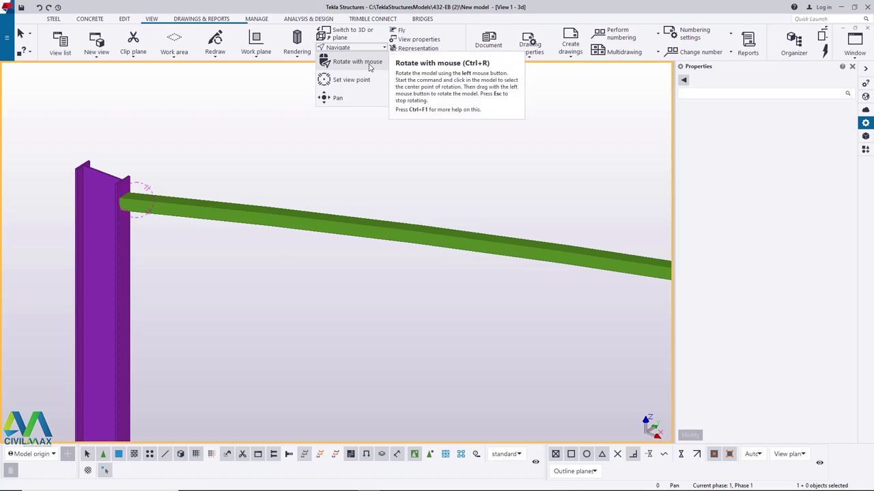
click(369, 66)
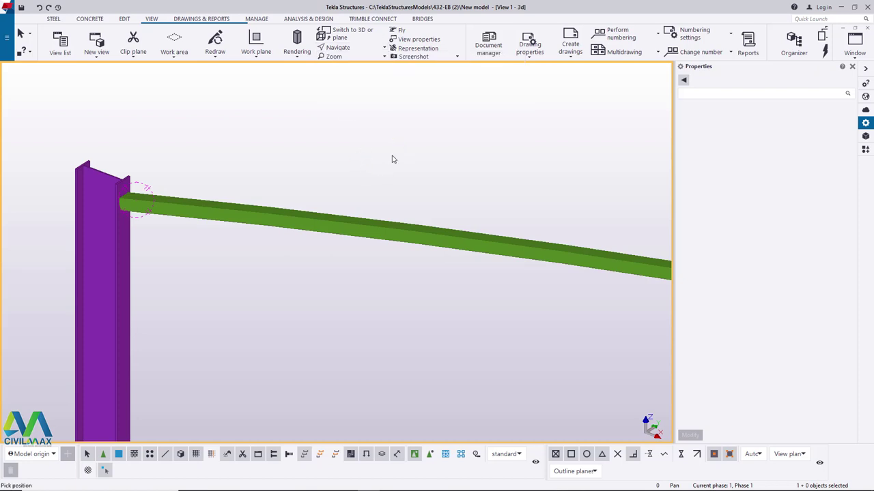
click(377, 157)
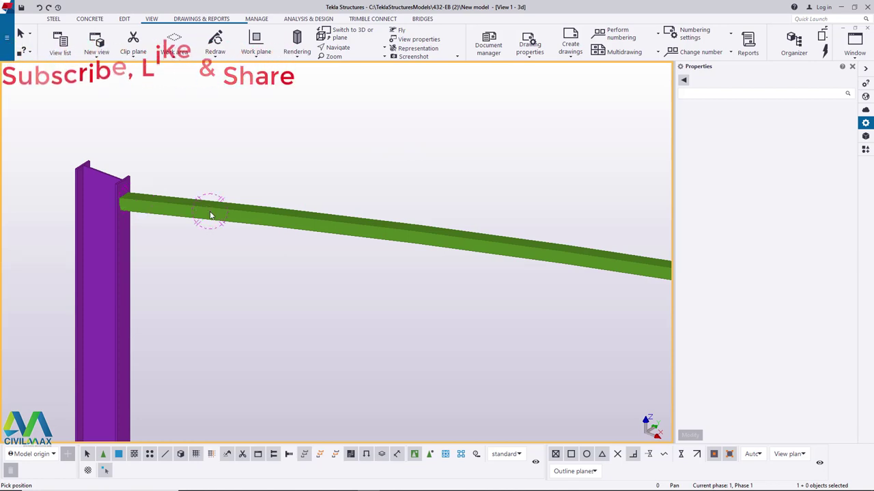
mouse_move(215, 213)
ctrl+middle_down()
mouse_move(293, 201)
mouse_move(234, 217)
mouse_move(248, 174)
ctrl+middle_up()
right_click(251, 140)
click(273, 144)
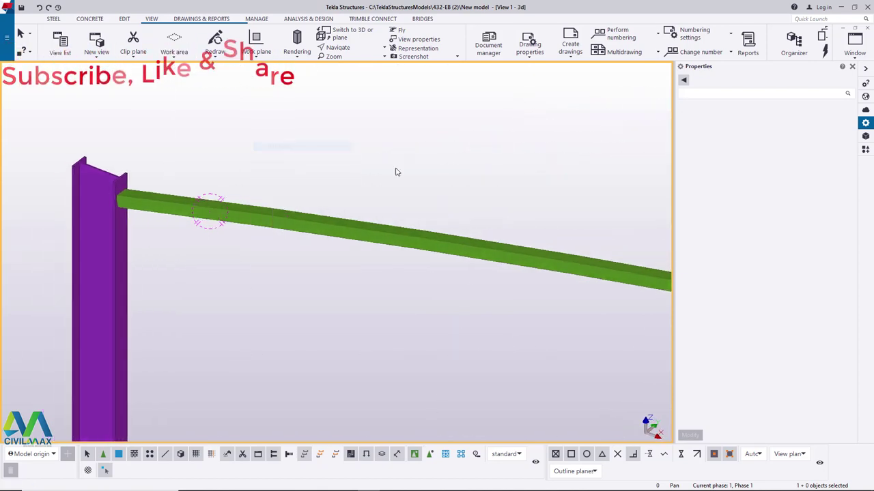
click(852, 66)
scroll(122, 195, down, 3)
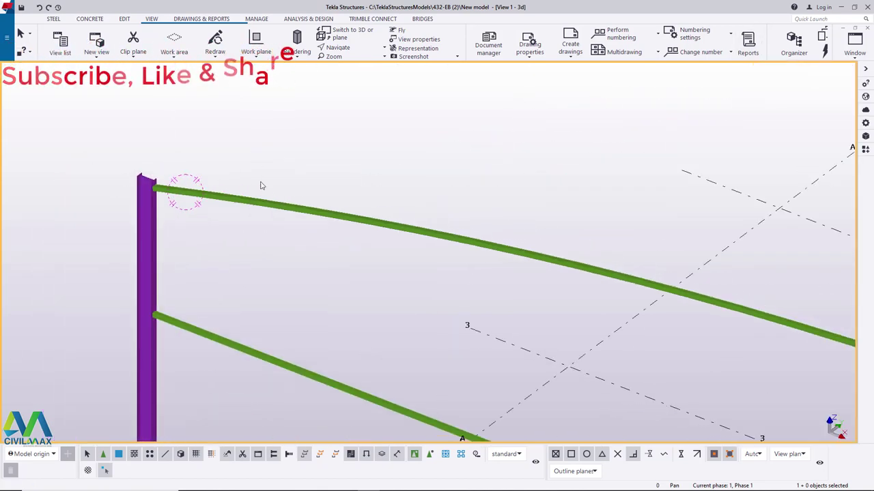
scroll(265, 186, down, 2)
scroll(257, 206, up, 1)
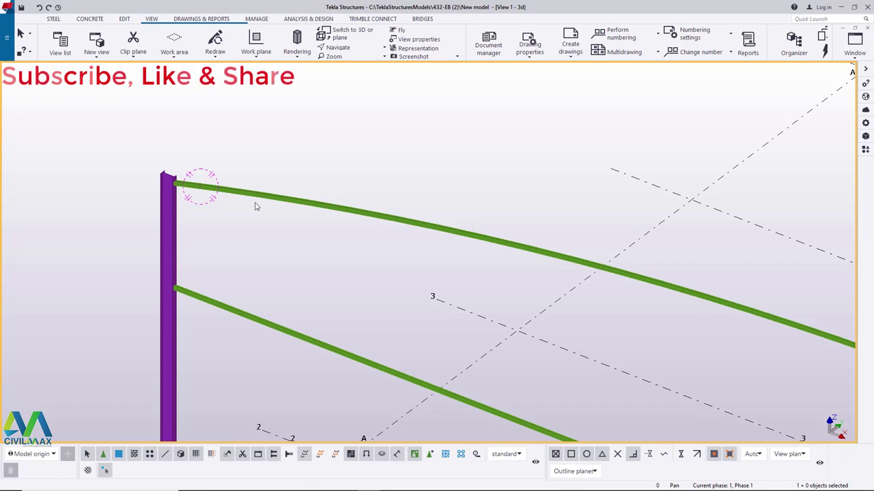
scroll(221, 235, up, 2)
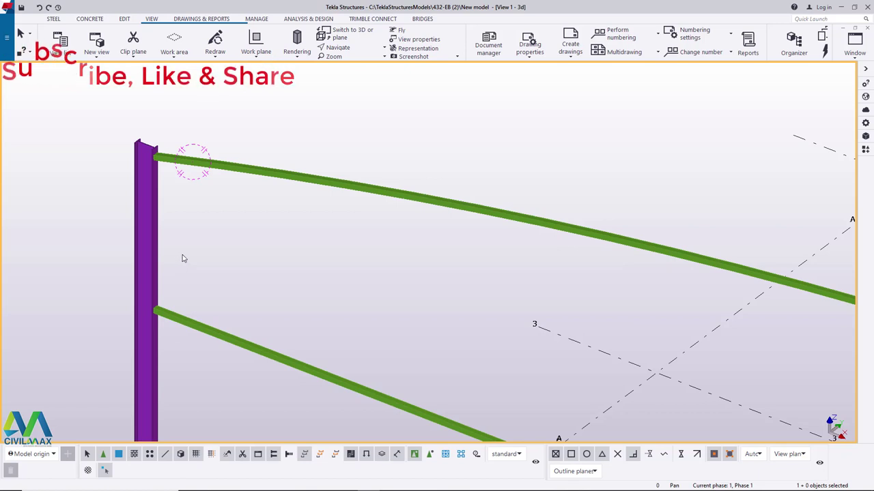
Set the lower SHS beam's cambering to 2500 mm, apply the change and close its properties
click(202, 327)
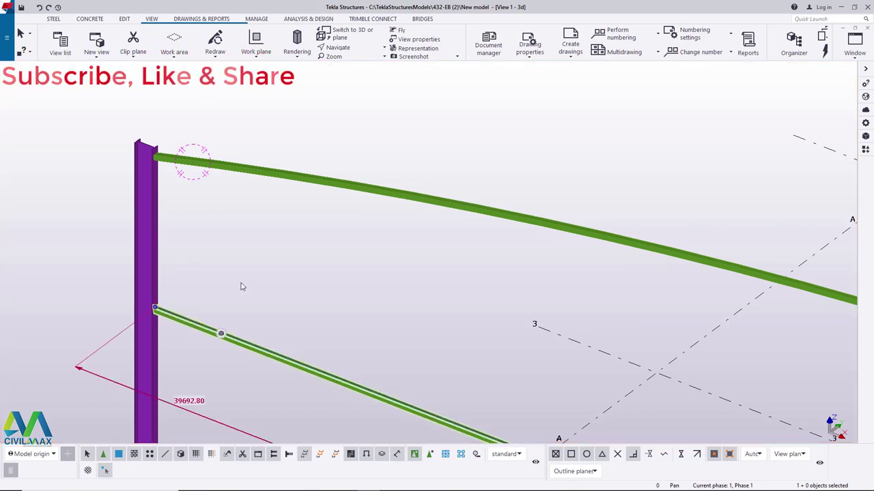
right_click(273, 189)
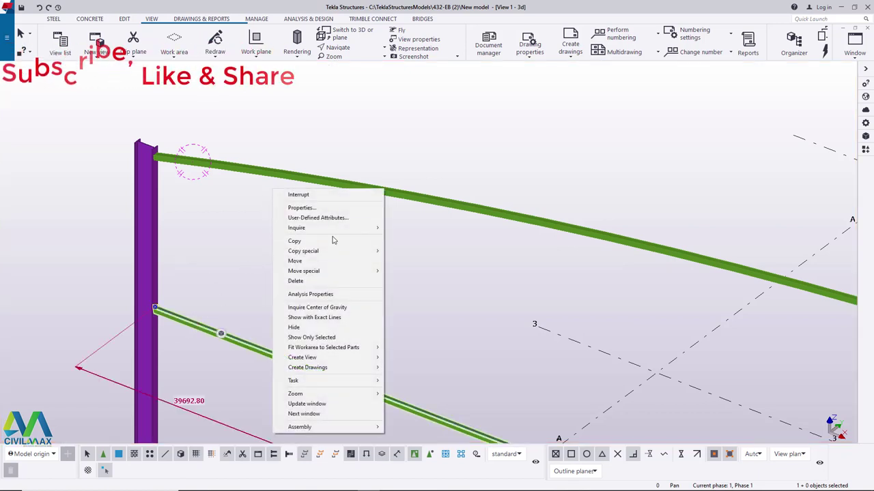
click(310, 208)
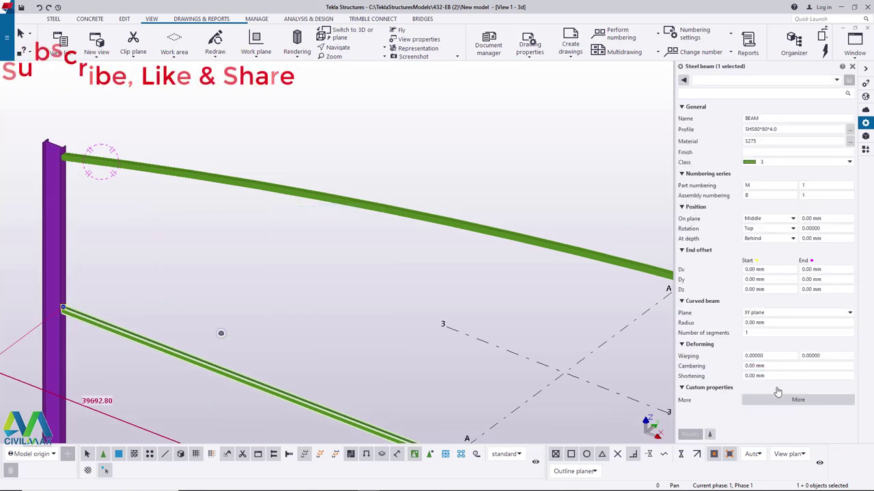
click(754, 367)
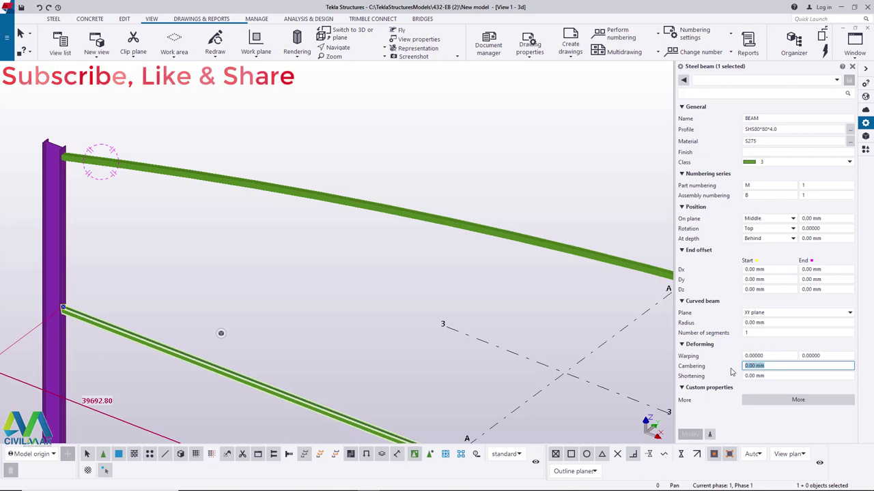
text(2500)
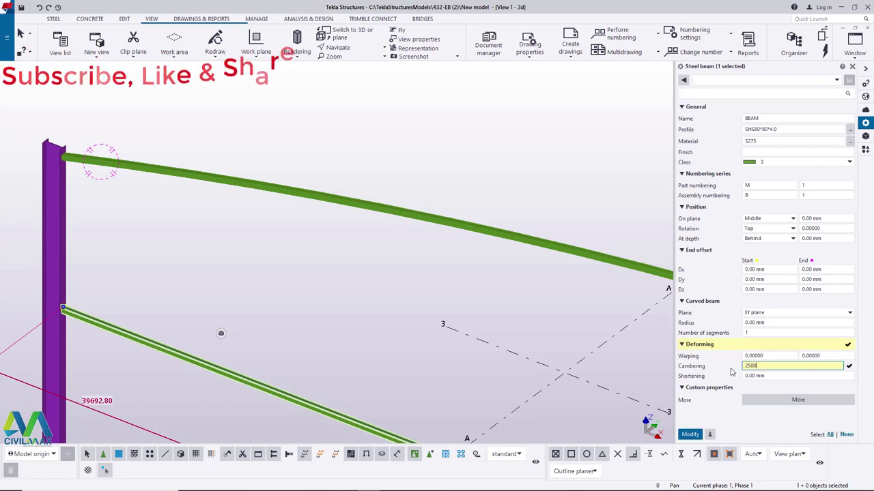
click(689, 434)
click(237, 261)
scroll(237, 254, down, 4)
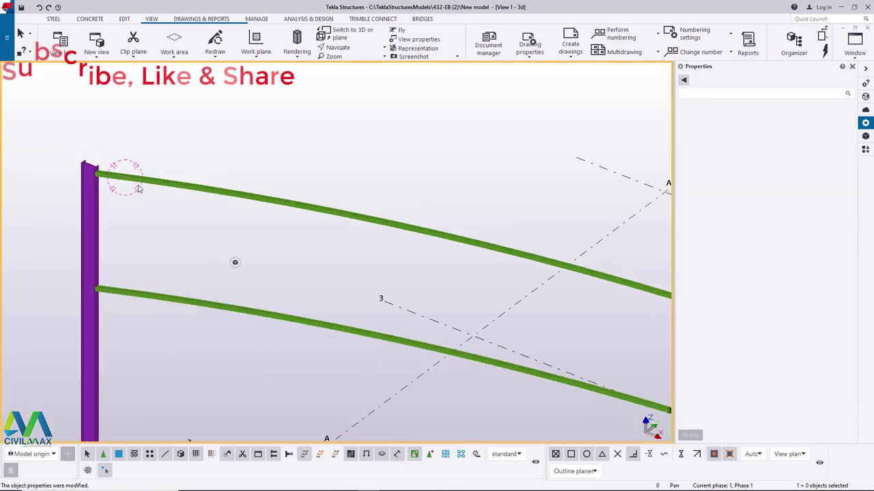
ctrl+middle_drag(166, 184, 463, 331)
scroll(463, 331, up, 3)
click(852, 67)
Select the two columns at A-1 and C-1 together and hide them from the view
scroll(403, 226, down, 4)
scroll(501, 273, down, 3)
scroll(373, 163, up, 8)
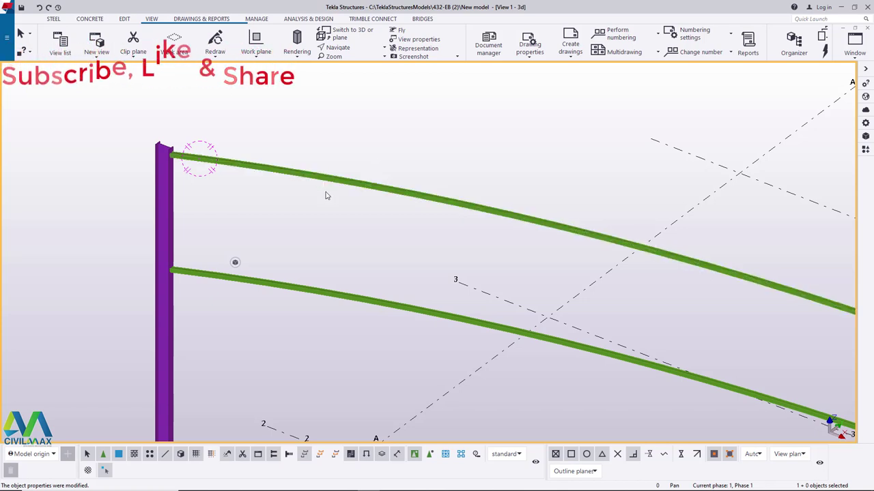
click(158, 217)
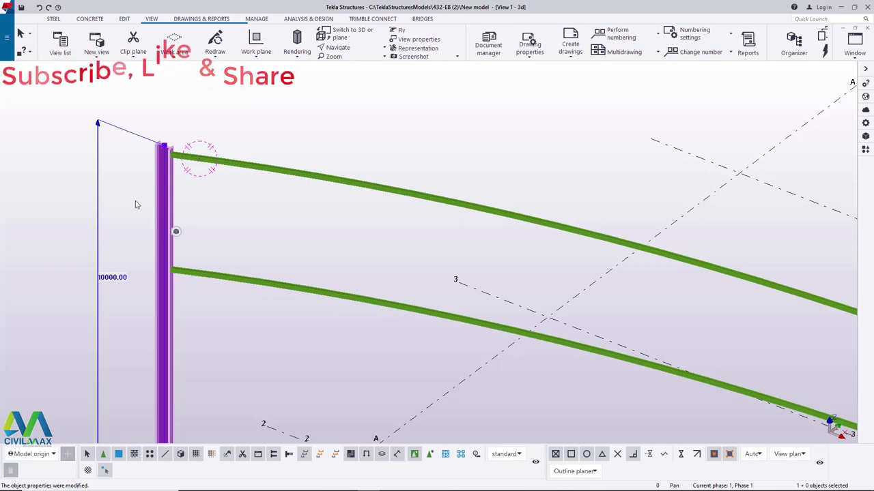
scroll(140, 203, down, 5)
scroll(154, 188, down, 4)
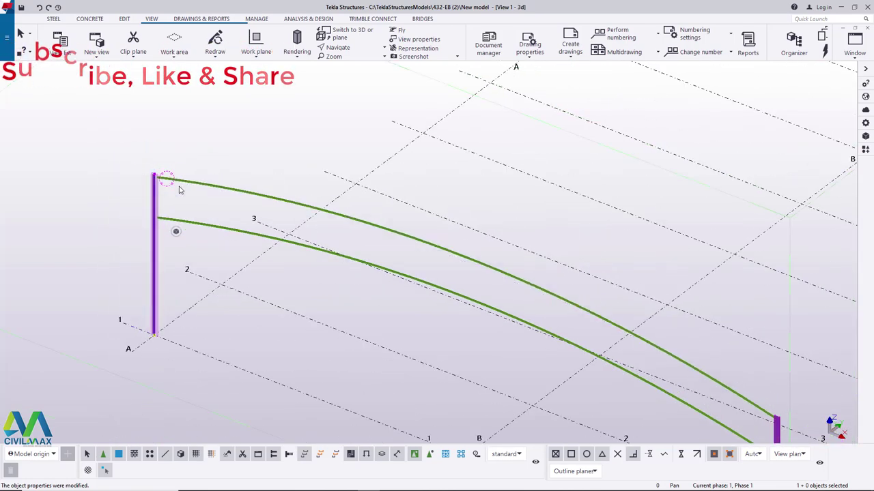
scroll(614, 411, up, 3)
ctrl+click(565, 368)
scroll(608, 289, down, 3)
scroll(349, 239, up, 3)
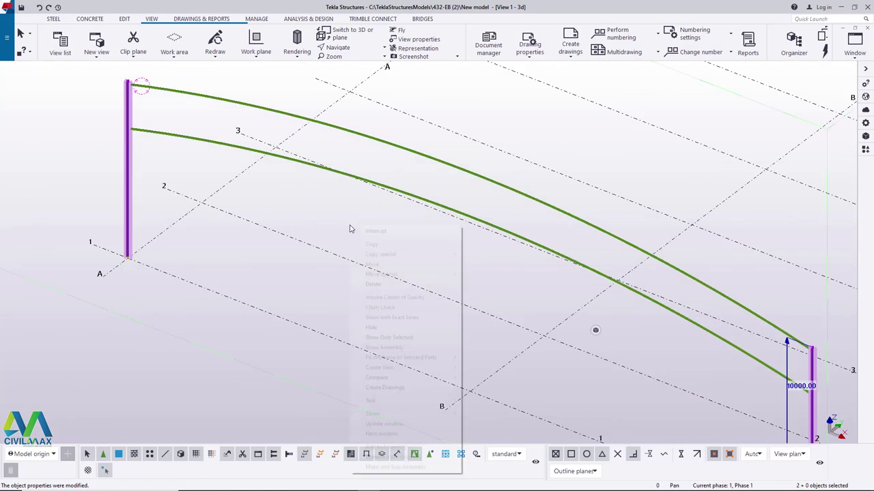
right_click(350, 230)
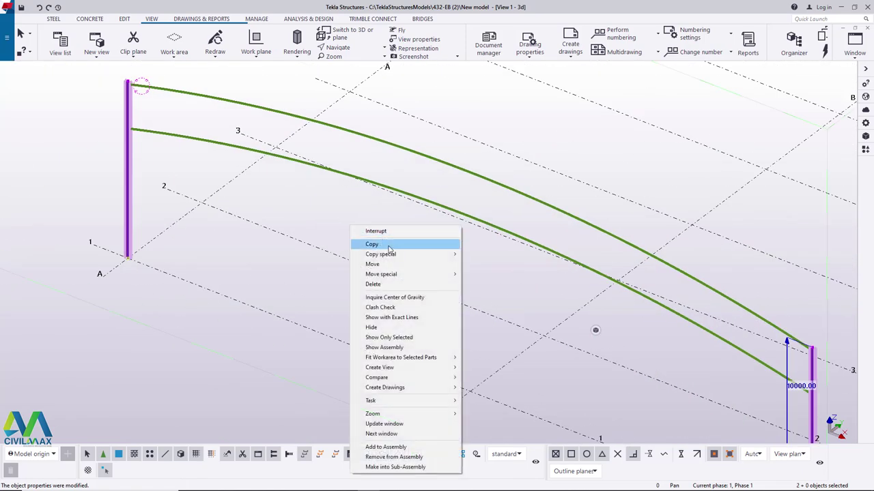
click(379, 327)
Create a steel beam between the top-edge midpoints at the two ends of the lower cambered SHS beam
scroll(477, 365, down, 1)
scroll(281, 176, up, 6)
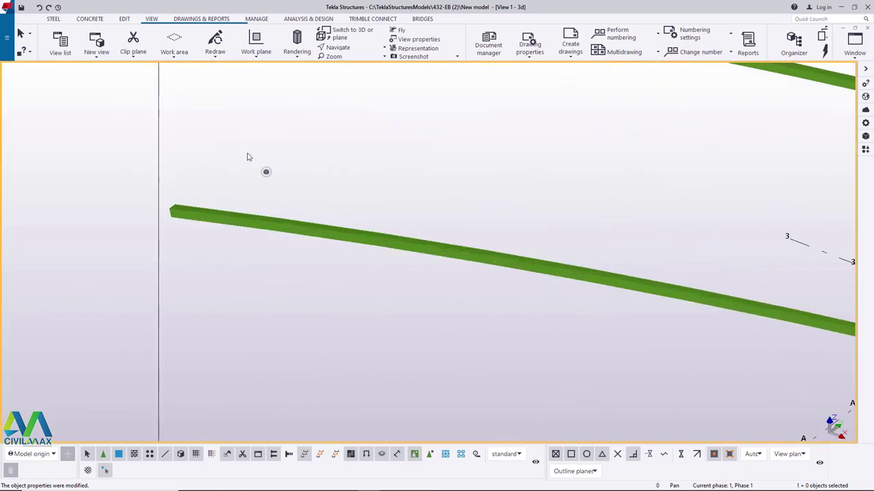
scroll(189, 198, up, 3)
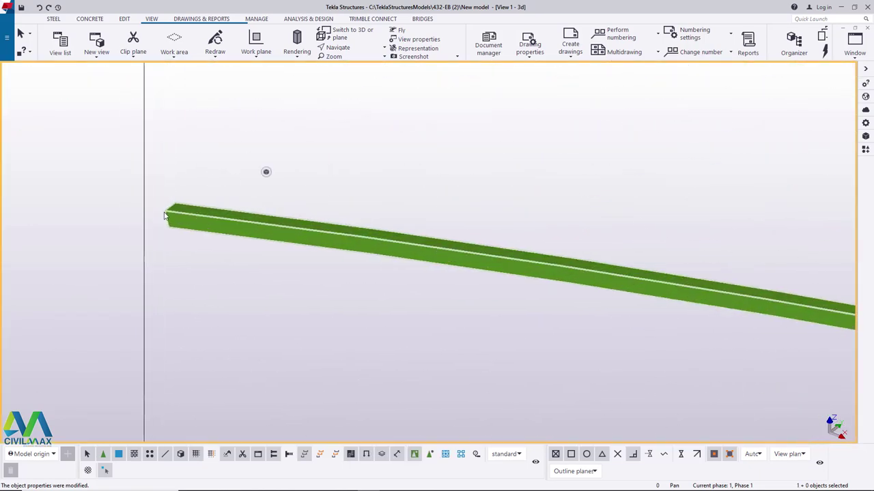
click(51, 19)
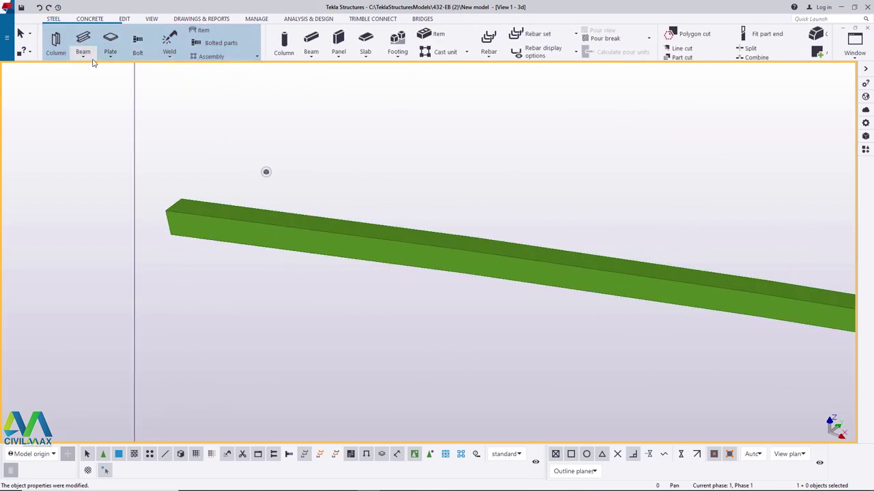
click(83, 53)
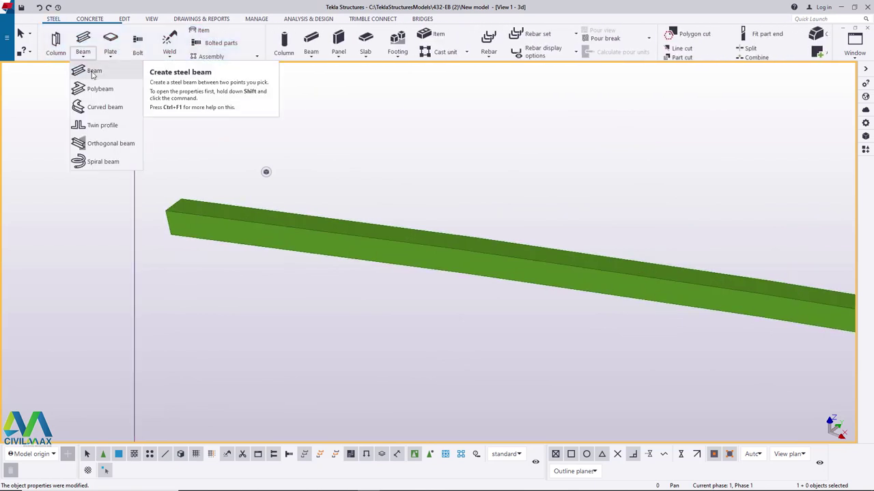
click(94, 72)
scroll(174, 199, up, 5)
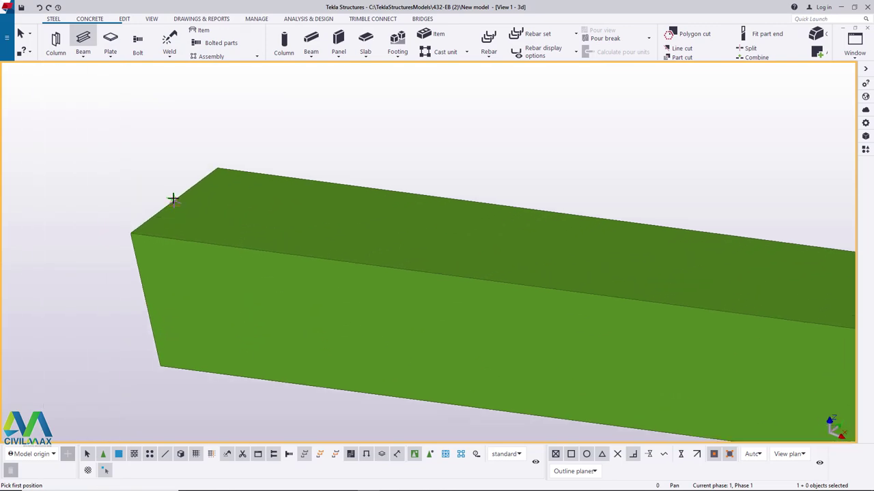
click(172, 199)
scroll(101, 187, down, 6)
scroll(97, 214, down, 4)
scroll(459, 348, up, 5)
scroll(459, 348, up, 8)
scroll(419, 331, up, 6)
click(421, 328)
right_click(536, 194)
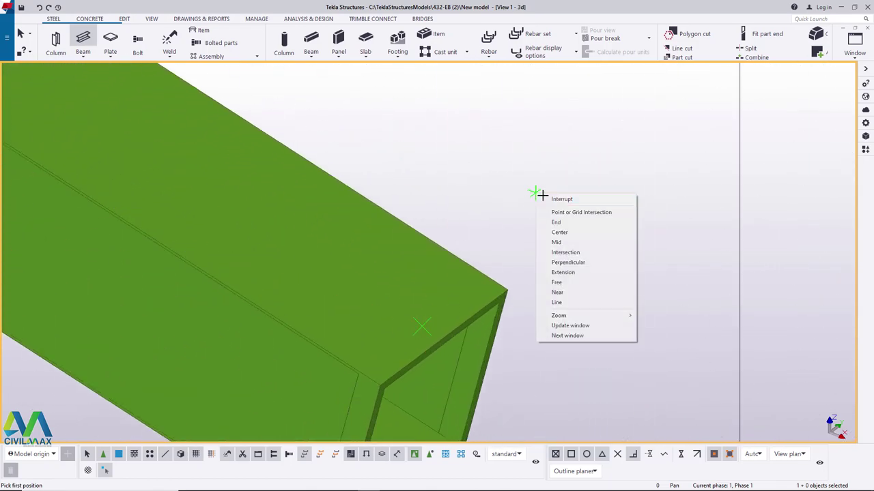
click(556, 199)
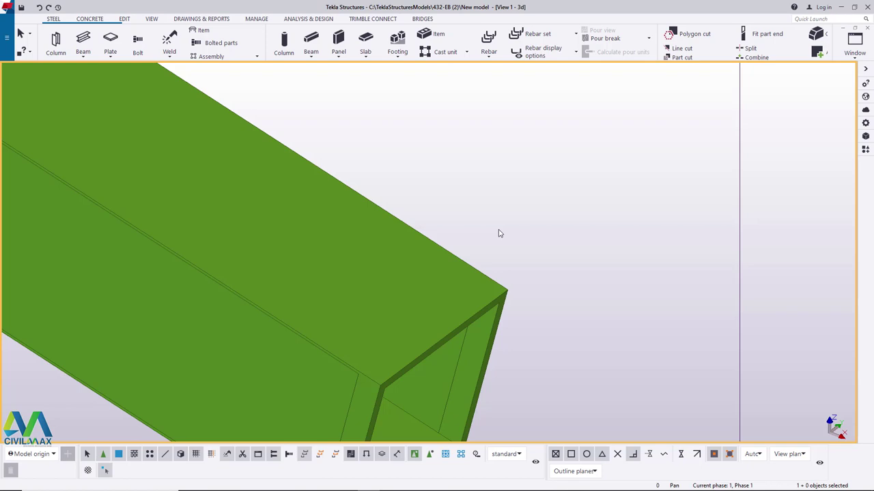
Set the cambering of the new beam between the lower chord's ends to 0 and apply the change
scroll(499, 246, down, 5)
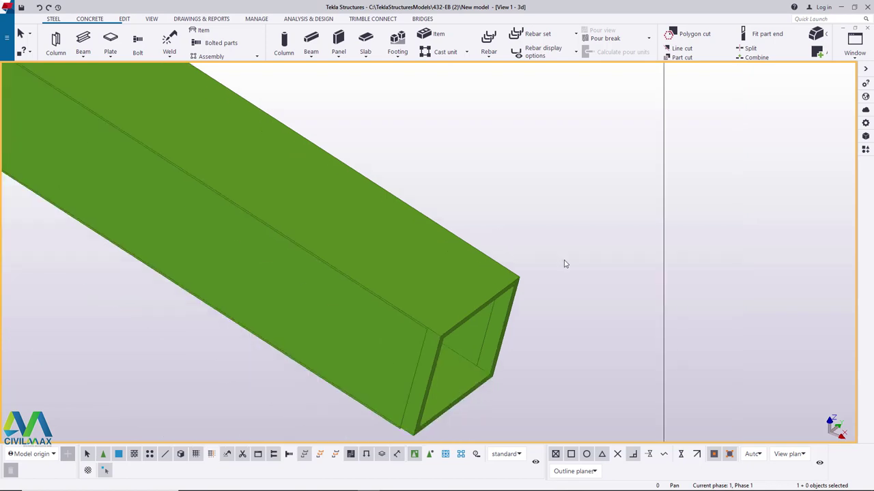
double_click(511, 298)
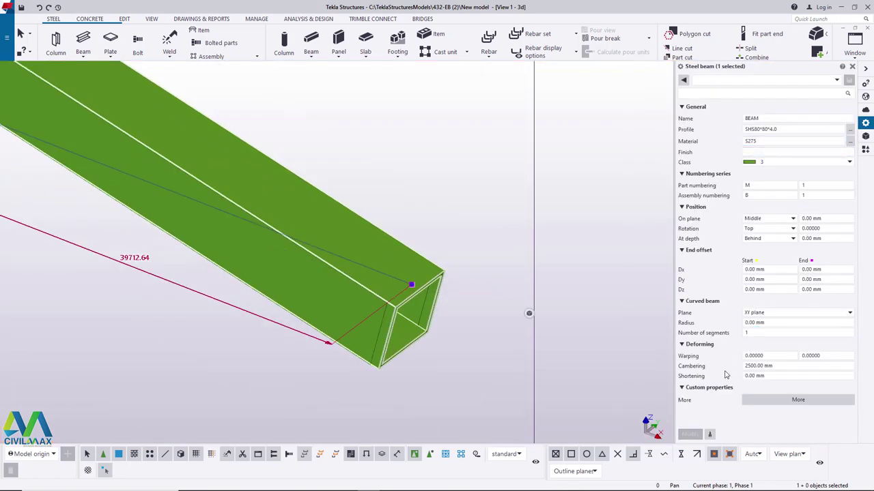
click(771, 366)
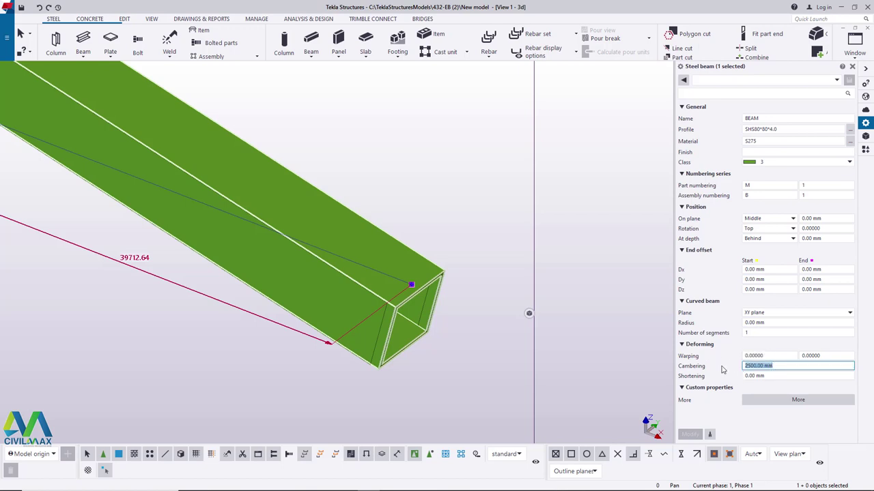
text(0)
click(690, 434)
click(565, 248)
Redraw the view to bring back the hidden columns and examine where the lower beams meet column A-1
scroll(543, 328, down, 10)
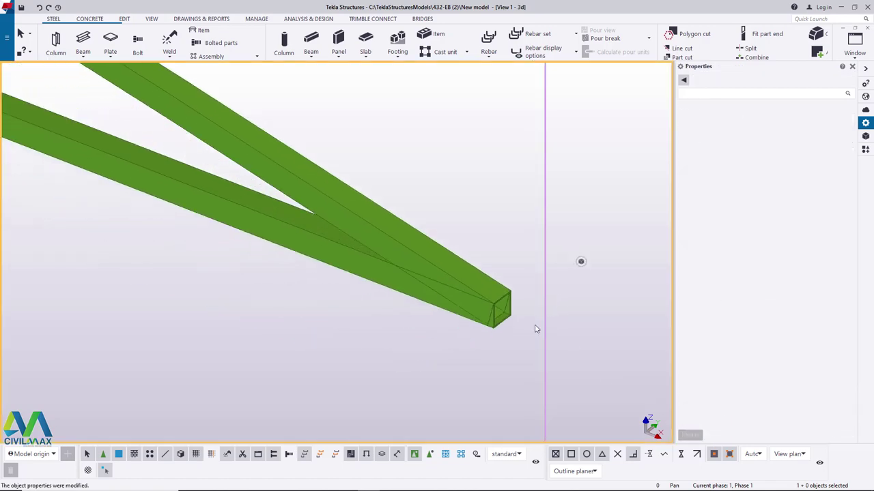
scroll(556, 334, down, 3)
scroll(296, 118, up, 8)
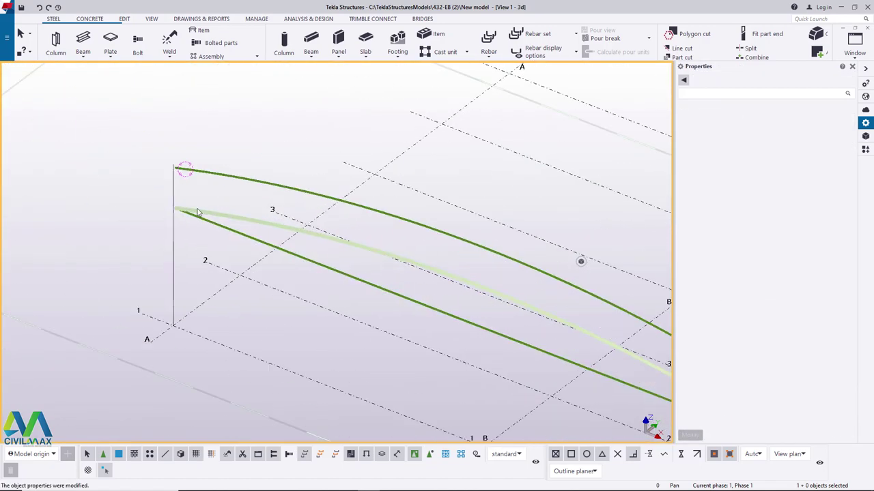
right_click(295, 114)
click(352, 165)
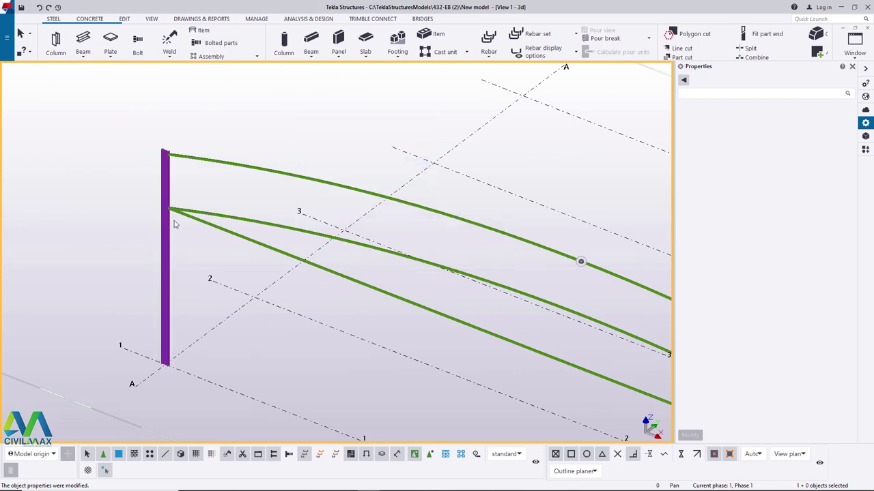
click(852, 68)
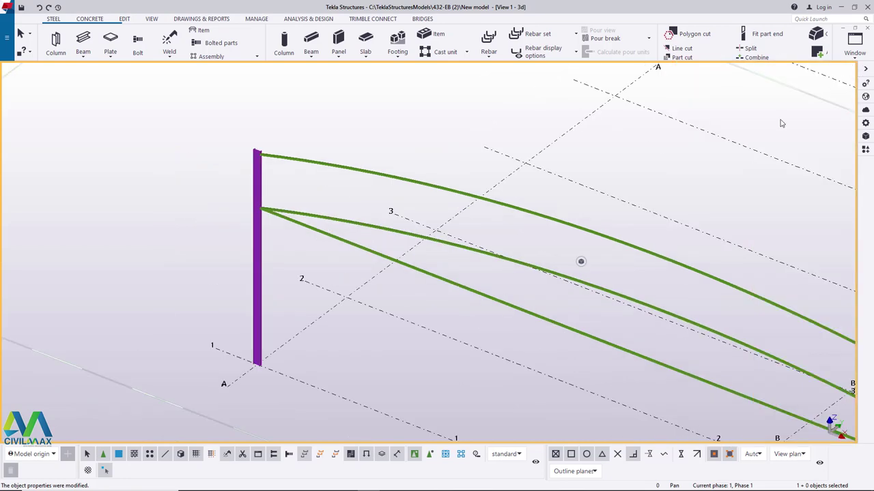
scroll(249, 207, up, 5)
scroll(249, 207, up, 5)
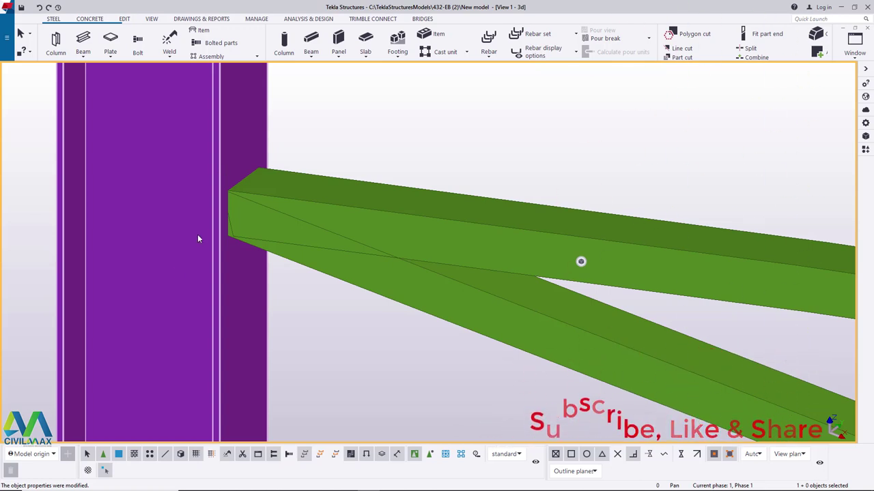
scroll(145, 282, down, 5)
scroll(124, 282, down, 6)
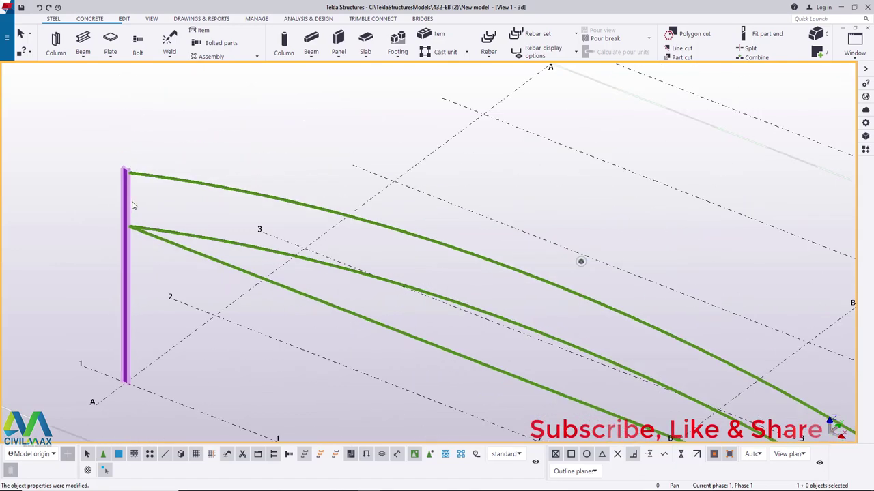
Start adding points on a line for dividing the straight beam below the cambered chords
scroll(417, 335, up, 5)
scroll(417, 335, up, 6)
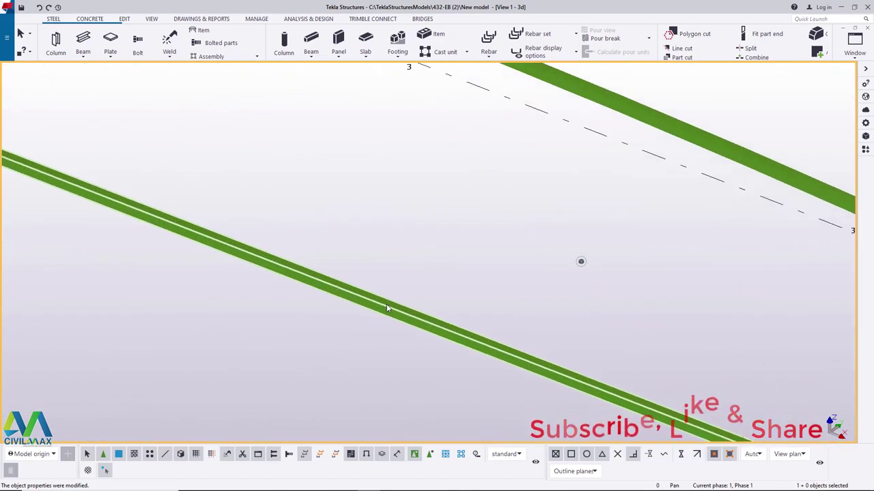
scroll(126, 24, down, 3)
click(125, 20)
click(521, 58)
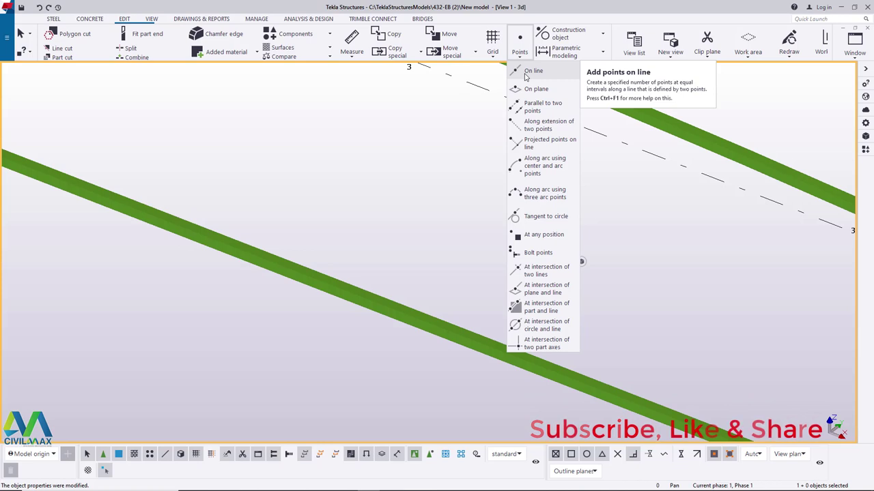
click(525, 71)
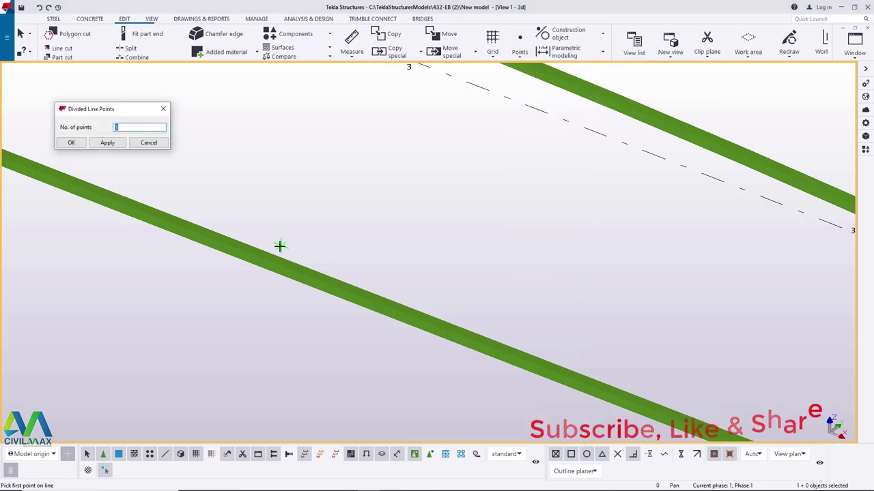
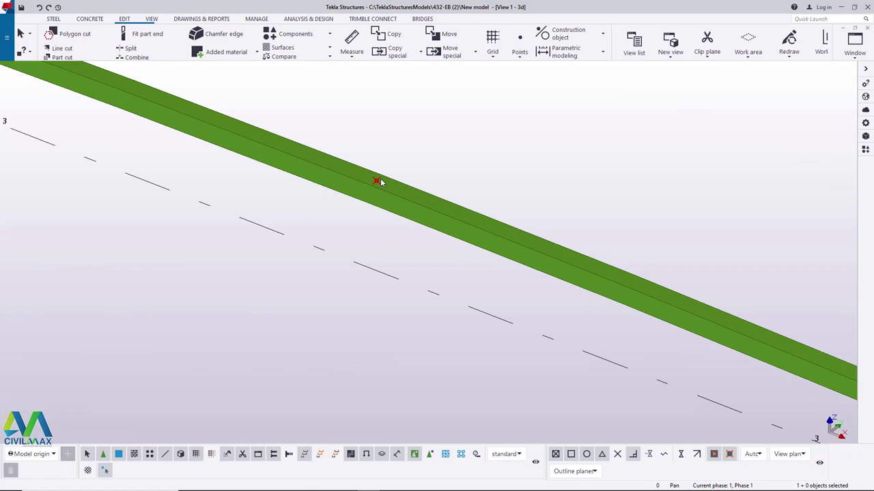
Copy the lower cambered chord's mid-span point up to the upper chord, with the copy origin at the straight beam's midpoint
mouse_move(379, 181)
ctrl+middle_down()
mouse_move(364, 180)
mouse_move(372, 180)
ctrl+middle_up()
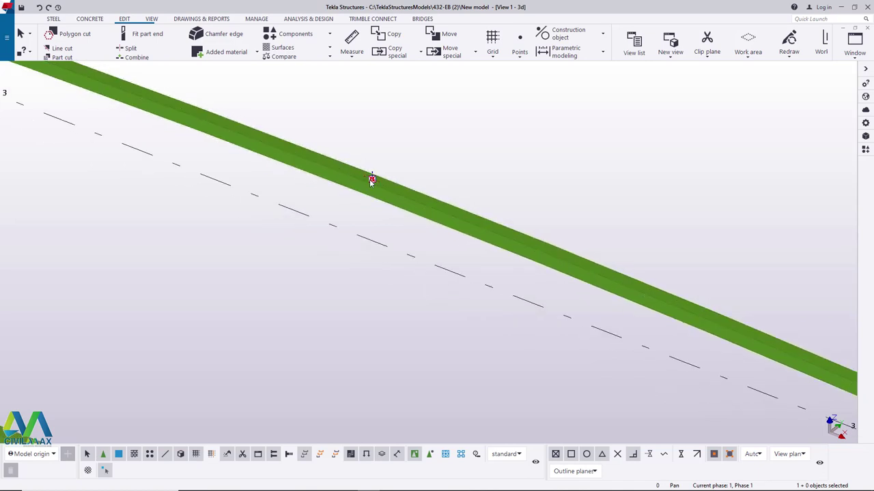
right_click(438, 140)
click(467, 178)
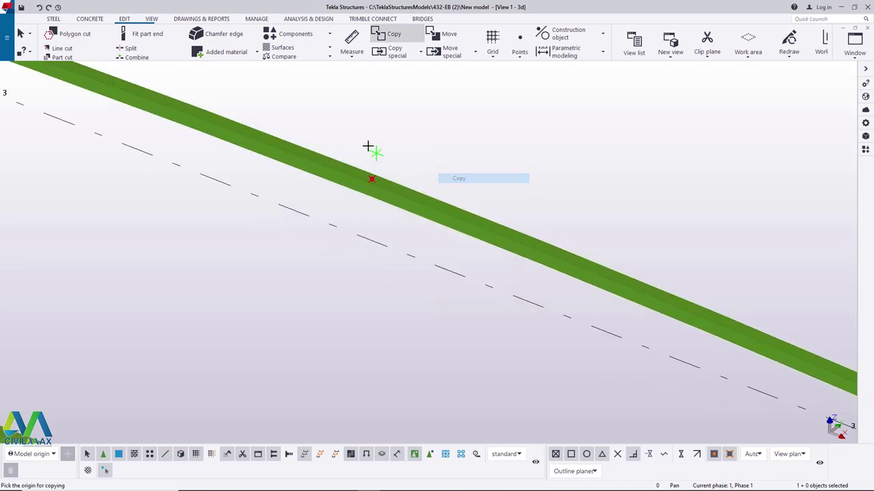
scroll(374, 148, down, 4)
scroll(385, 291, up, 3)
scroll(360, 334, up, 4)
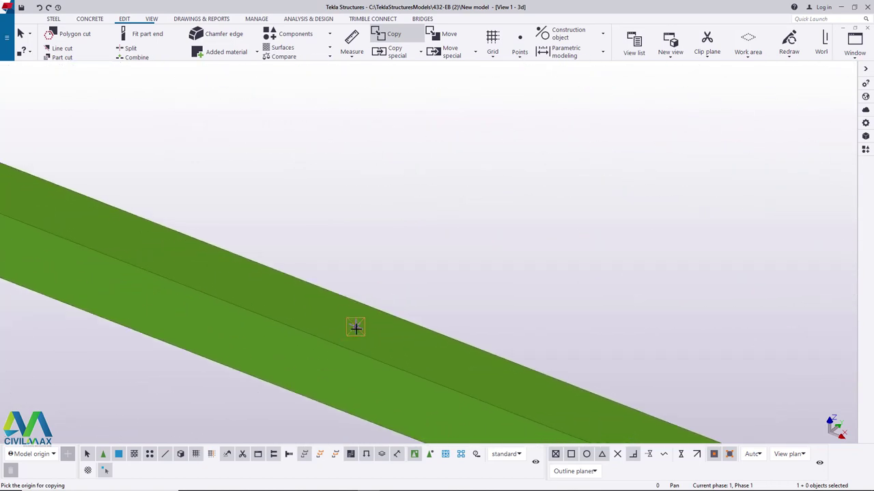
click(356, 328)
scroll(345, 354, down, 8)
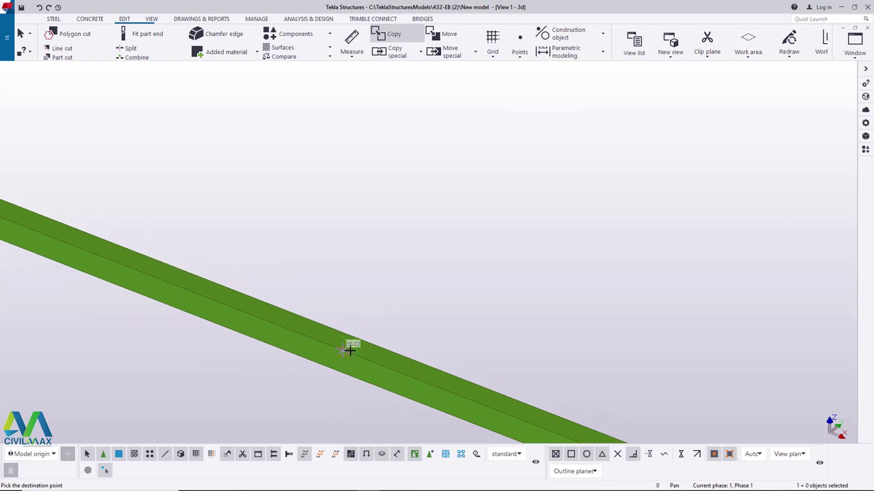
scroll(360, 157, up, 2)
scroll(360, 157, up, 5)
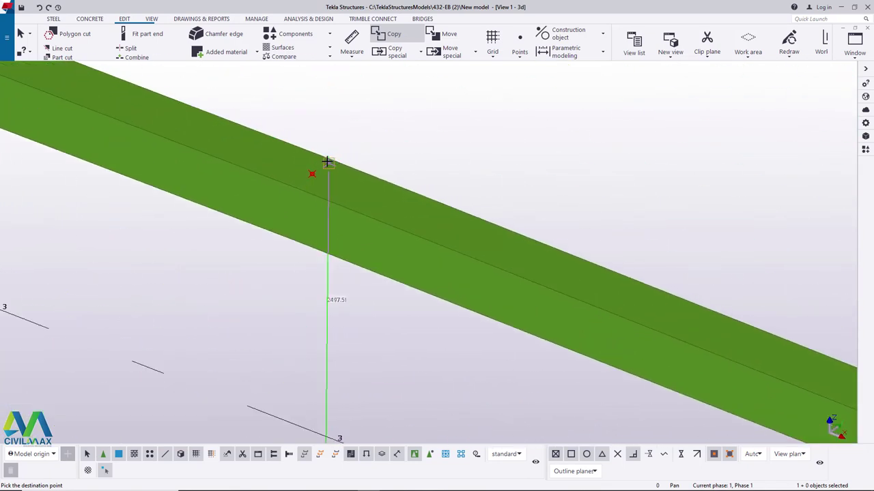
right_click(364, 142)
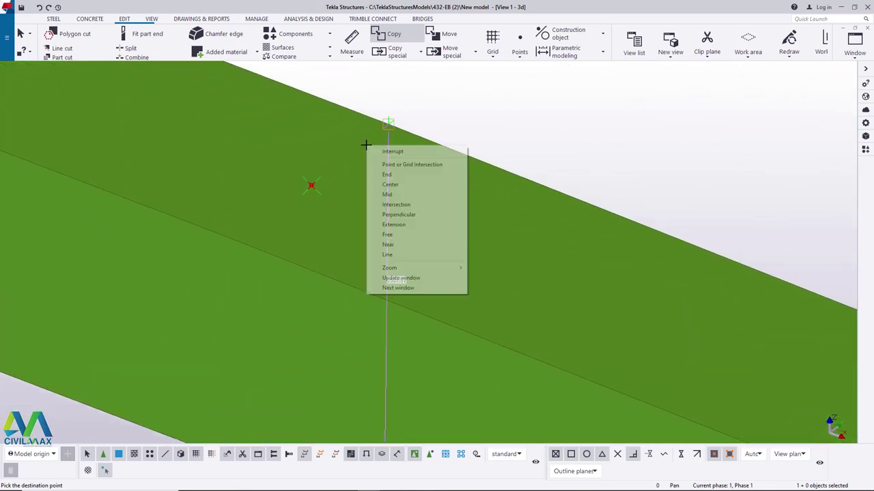
click(386, 150)
scroll(349, 235, down, 8)
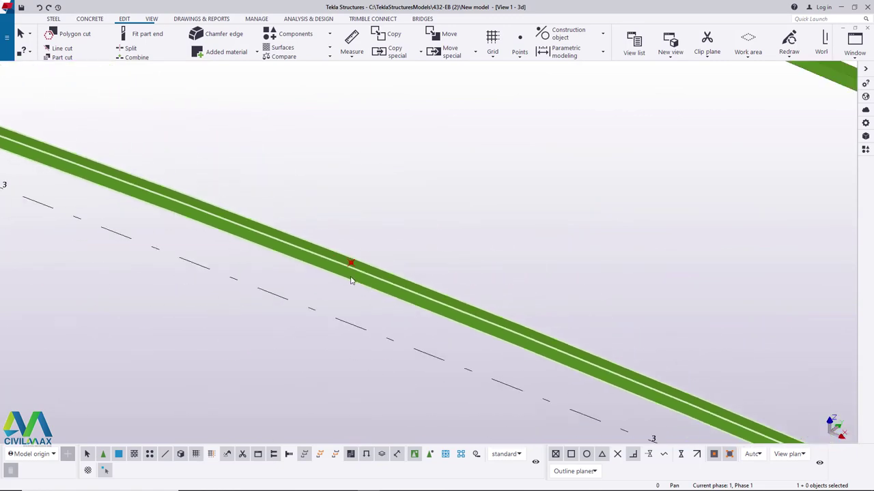
Select the mid-span points on the upper chord and the straight beam and open the linear copy settings for them
scroll(348, 172, up, 4)
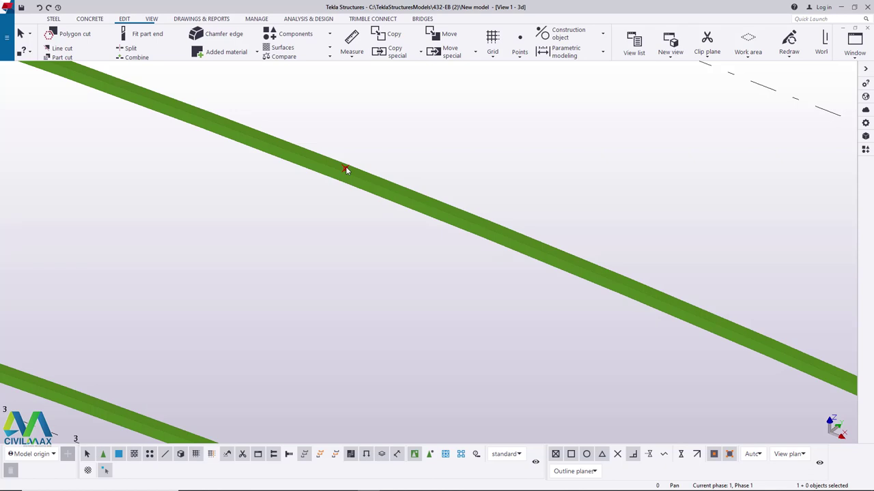
scroll(346, 169, down, 5)
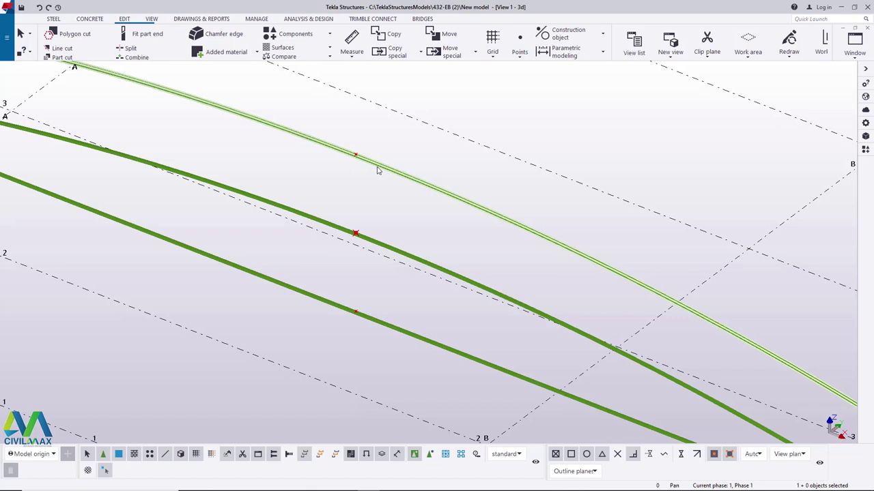
scroll(374, 200, up, 5)
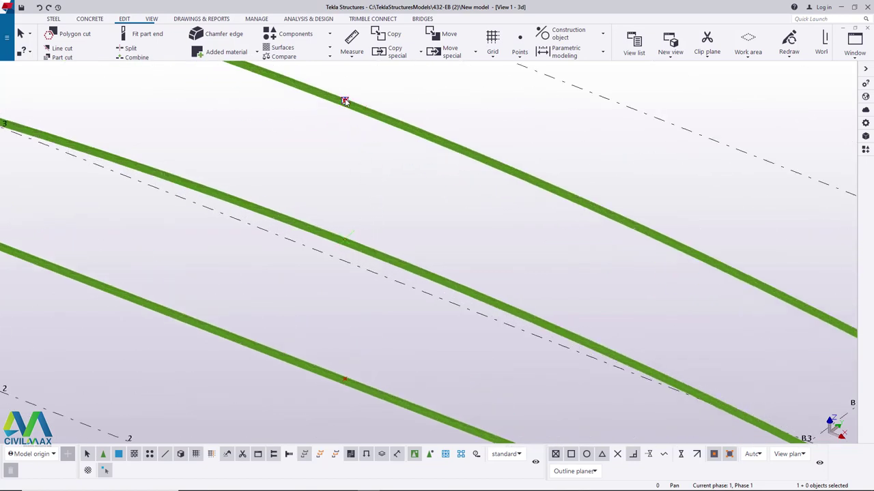
ctrl+click(346, 378)
right_click(360, 313)
mouse_move(418, 141)
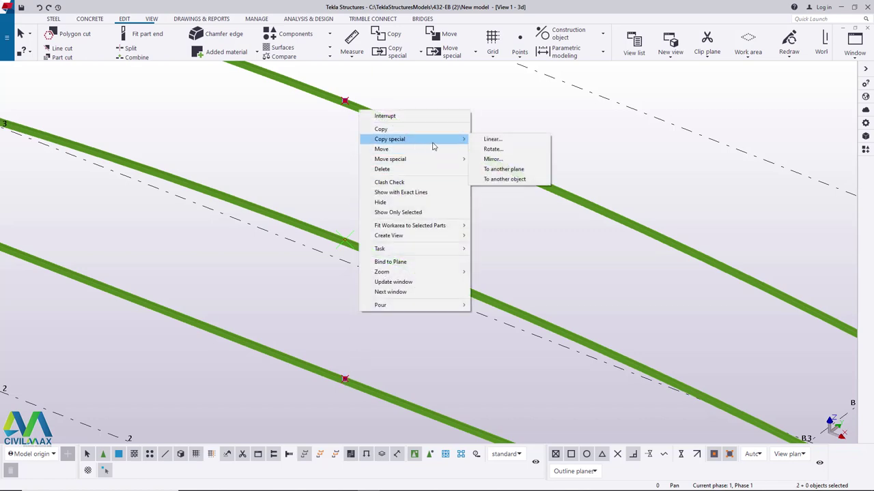
click(492, 139)
ctrl+middle_drag(321, 170, 266, 186)
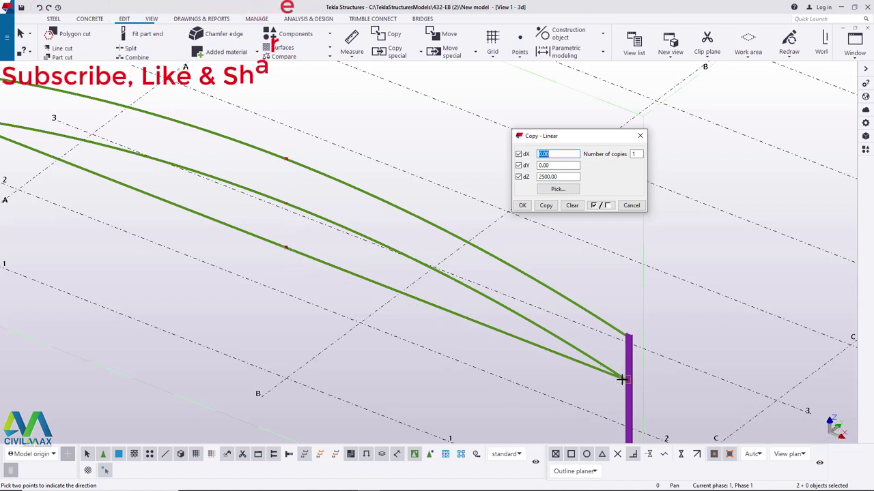
scroll(612, 375, down, 2)
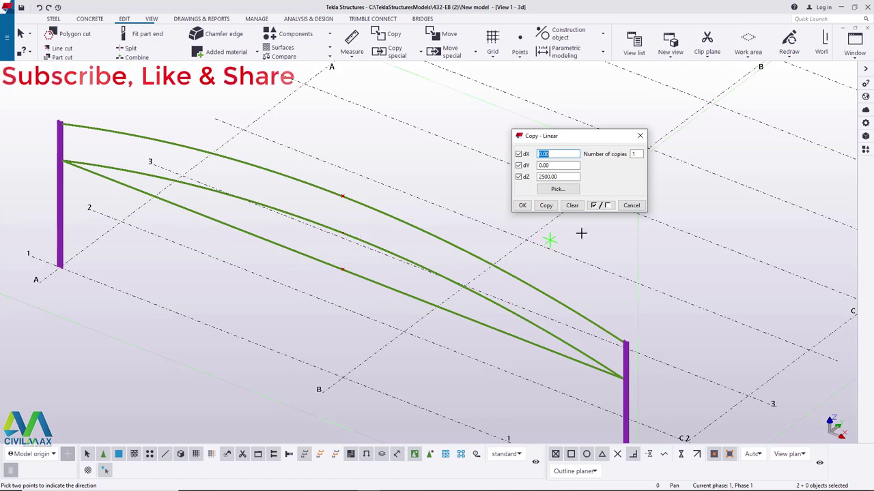
Make 14 linear copies of the two selected mid-span points at dX 1500, with dY and dZ at 0
click(536, 177)
double_click(549, 177)
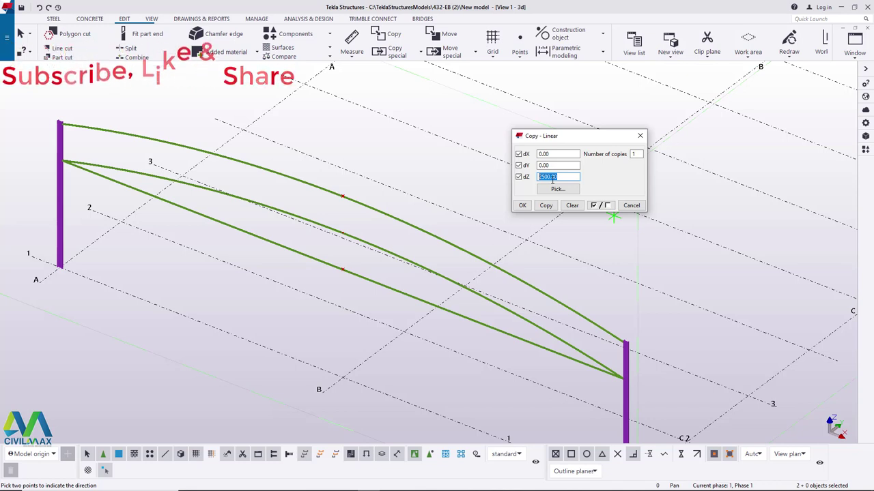
text(0)
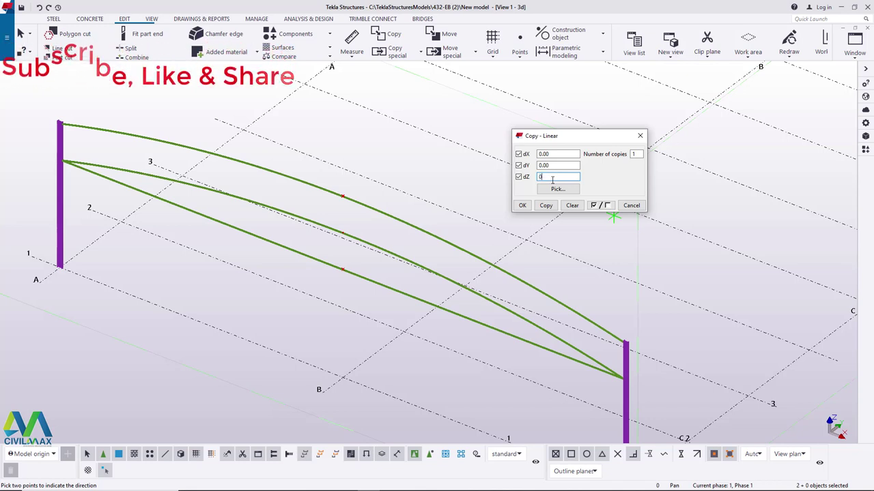
click(558, 165)
drag(561, 154, 535, 154)
text(15000)
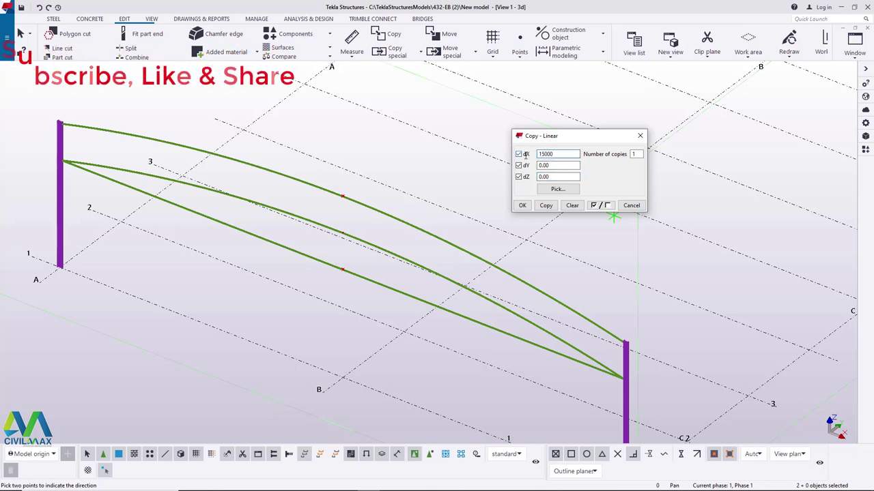
key(BackSpace)
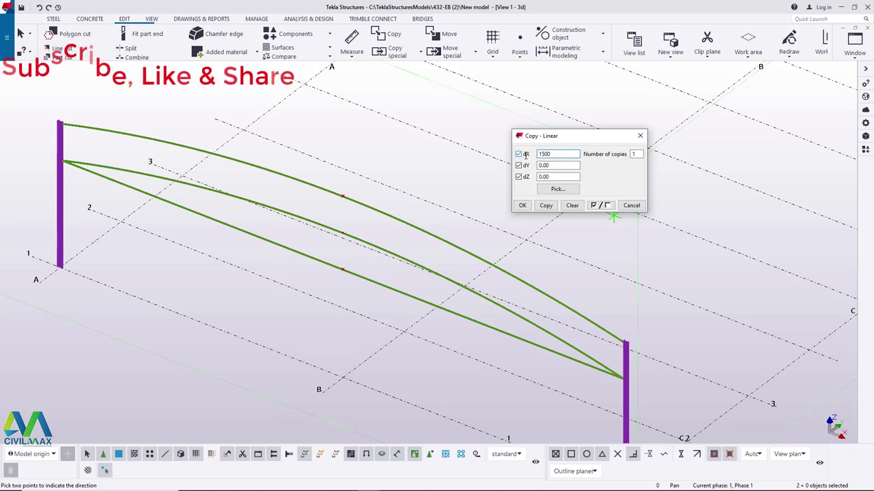
click(635, 154)
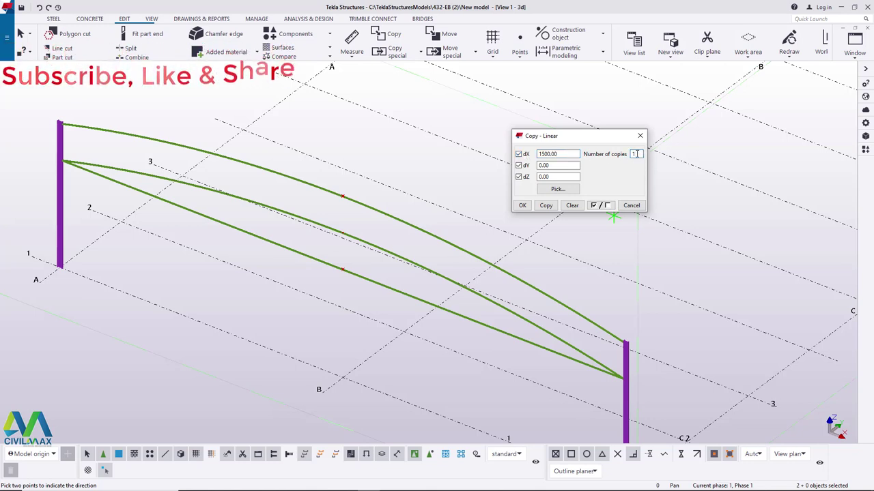
text(4)
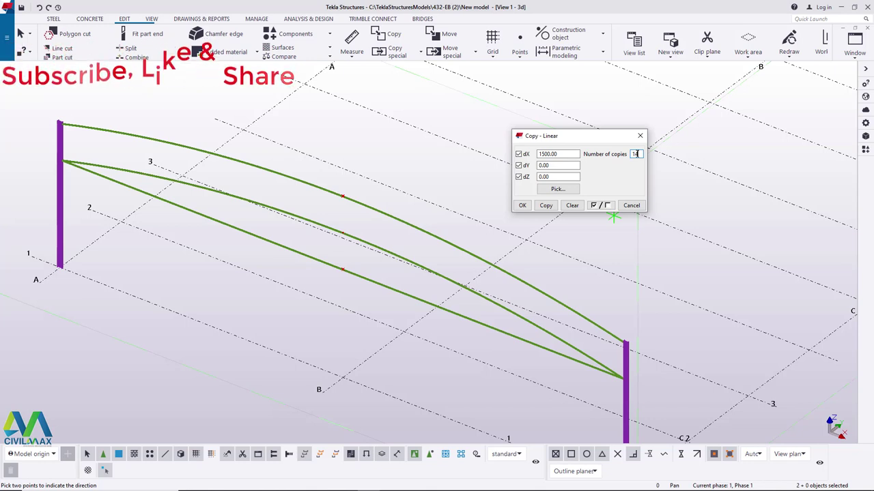
click(546, 205)
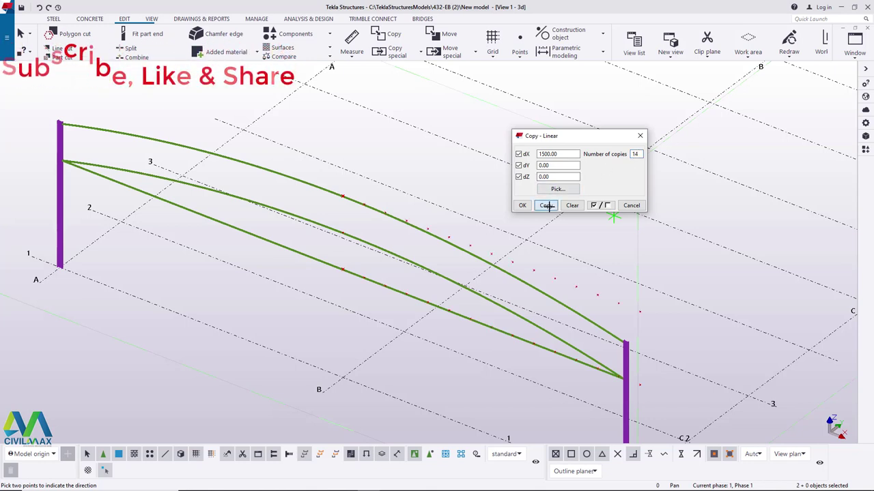
Copy the same two points 14 times in the opposite direction with dX -1500 and finish the linear copy
click(539, 154)
text(-)
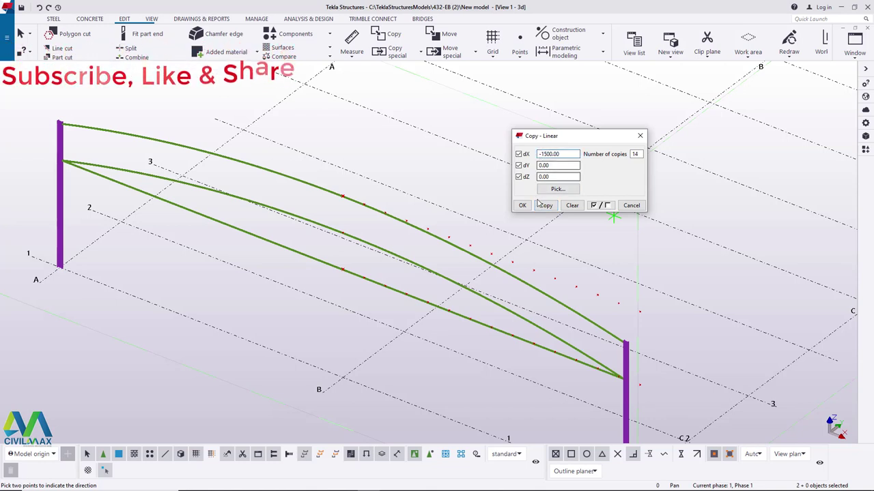
click(546, 205)
click(522, 205)
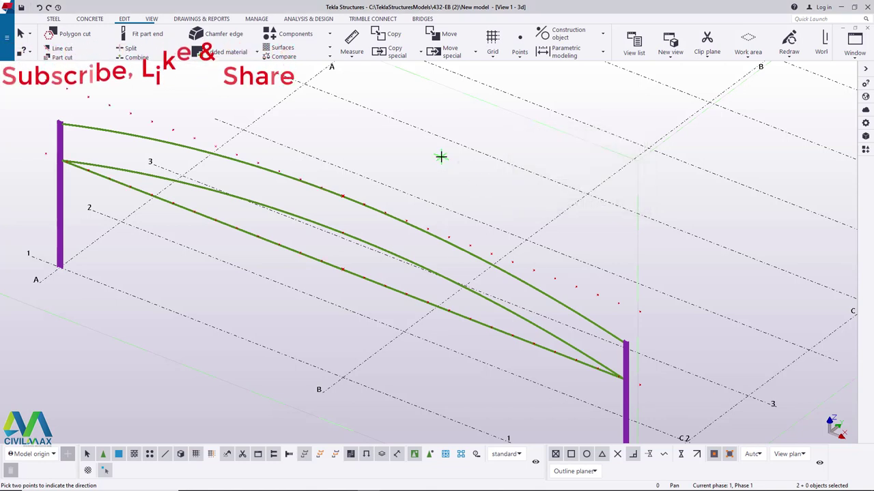
Examine the two rows of copied points along the truss out to the columns at both ends
scroll(106, 102, up, 2)
scroll(113, 104, up, 2)
scroll(162, 133, down, 3)
scroll(526, 251, up, 3)
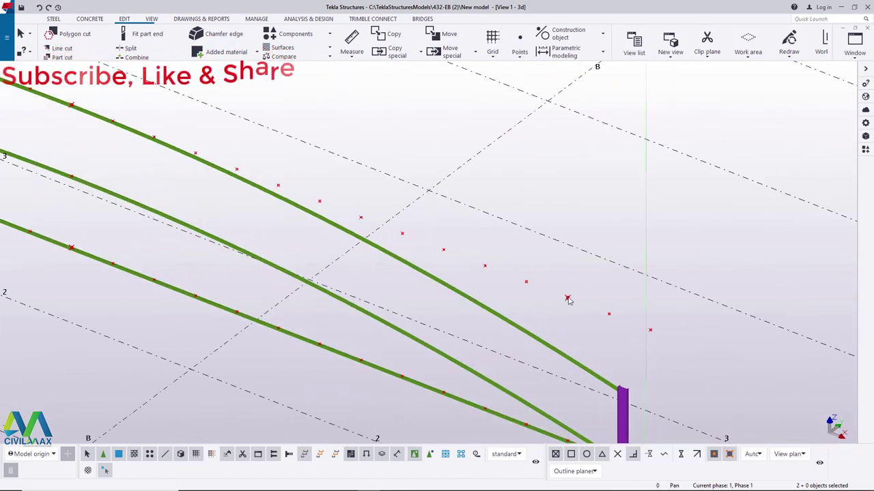
scroll(737, 371, down, 4)
scroll(173, 156, up, 3)
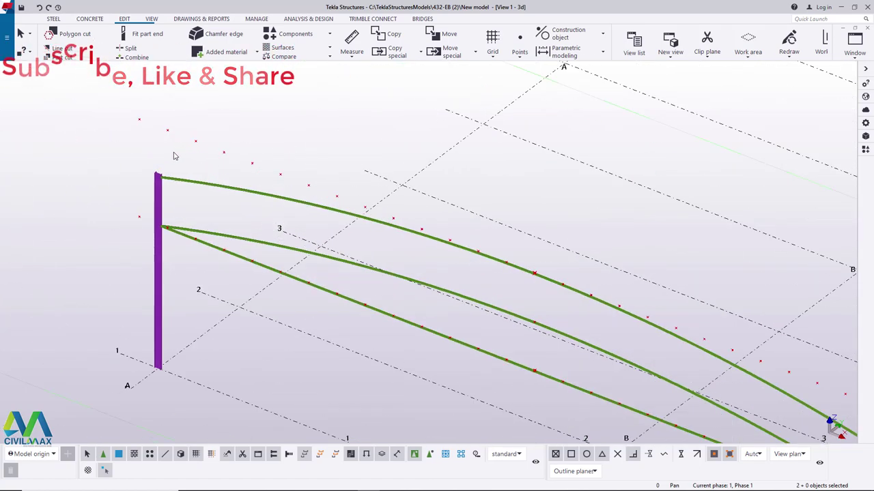
scroll(176, 164, up, 2)
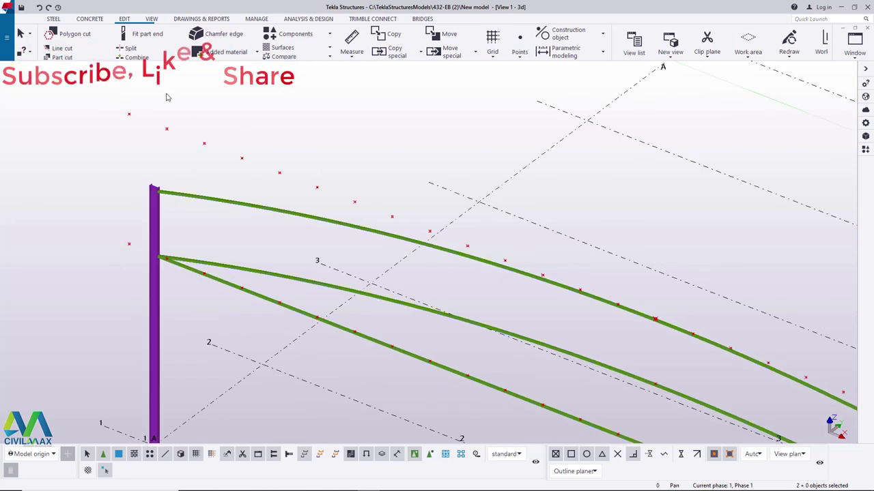
Create a vertical steel beam near column A-1 from the second inner point on the straight beam to the point directly above it
click(53, 19)
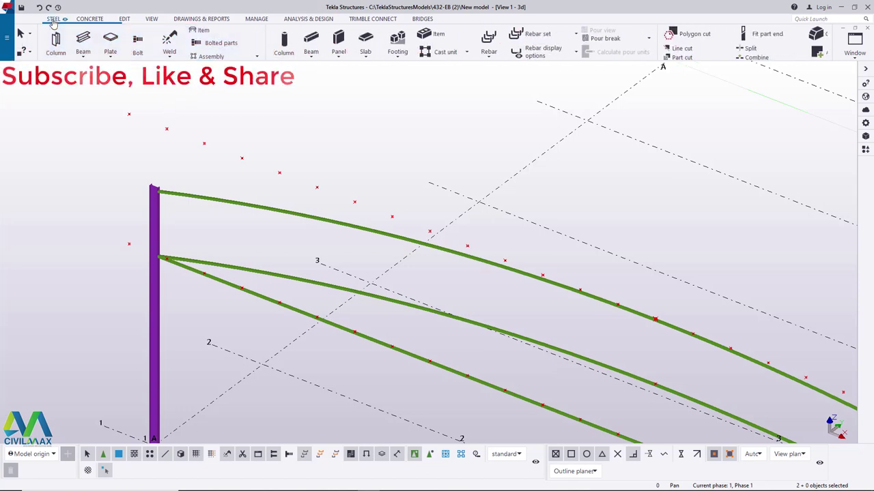
click(83, 54)
click(94, 71)
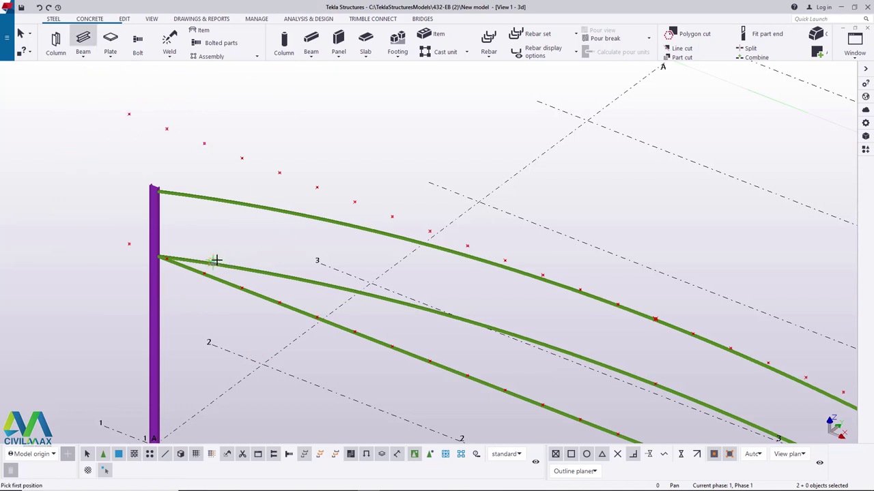
scroll(217, 259, up, 1)
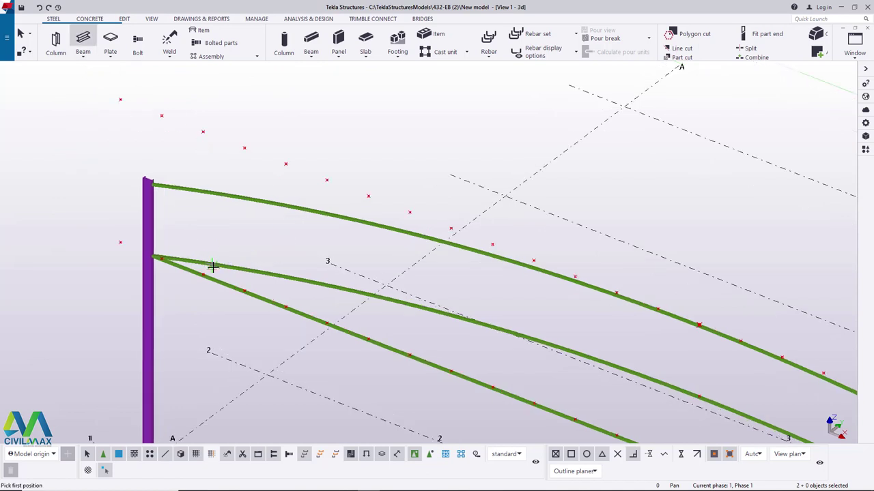
scroll(208, 265, up, 3)
click(199, 278)
scroll(199, 278, down, 2)
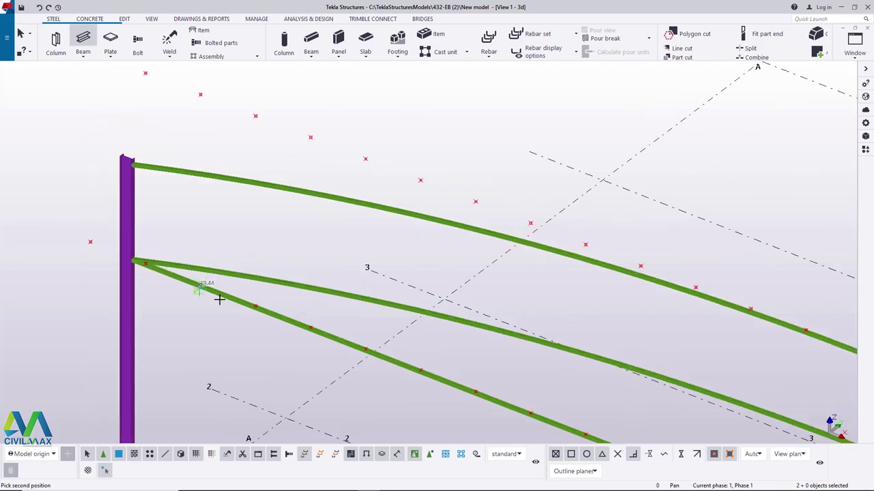
click(202, 113)
right_click(293, 111)
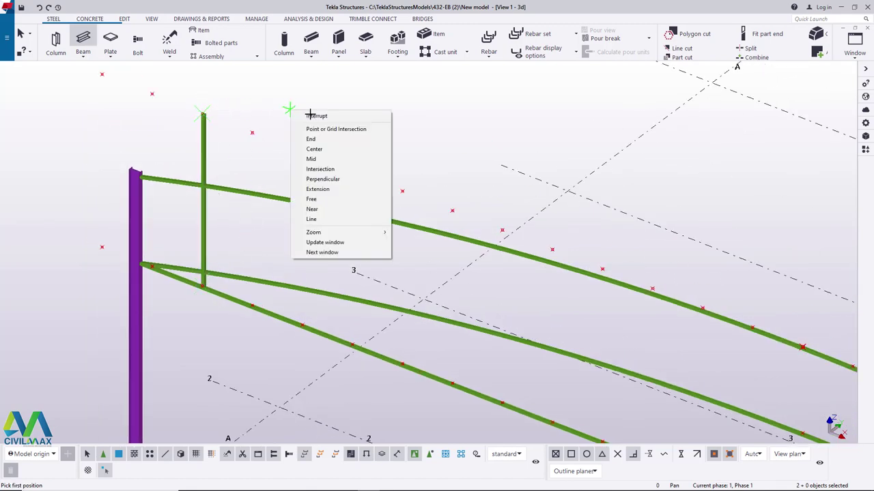
click(320, 114)
scroll(205, 288, up, 2)
scroll(205, 288, up, 4)
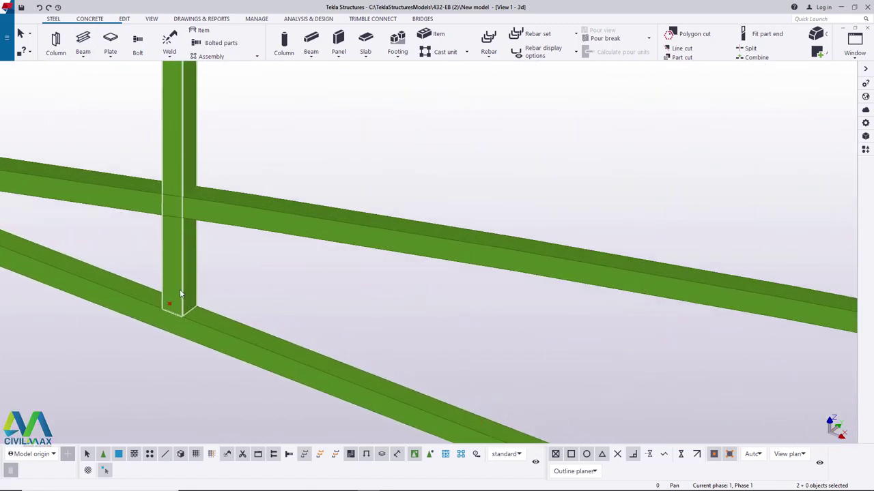
Change the new vertical member's profile to SHS40*40*4.0 and apply the modification
double_click(181, 271)
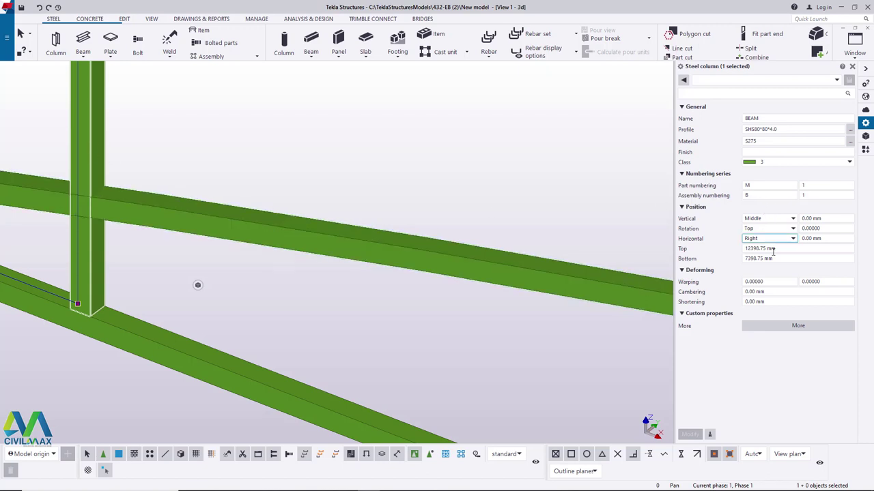
click(850, 129)
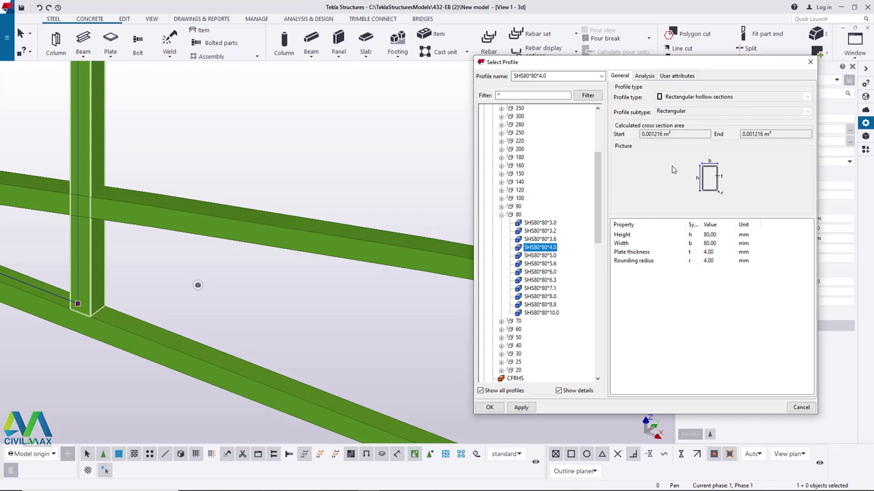
click(502, 215)
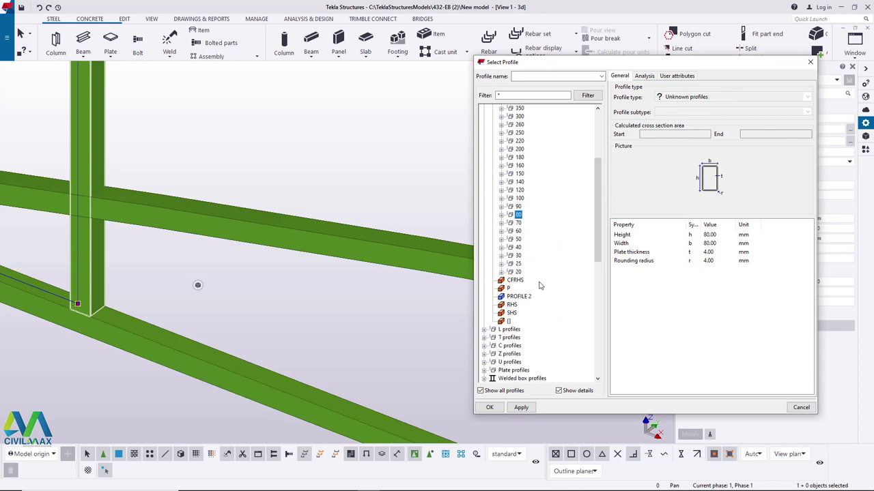
scroll(523, 295, down, 3)
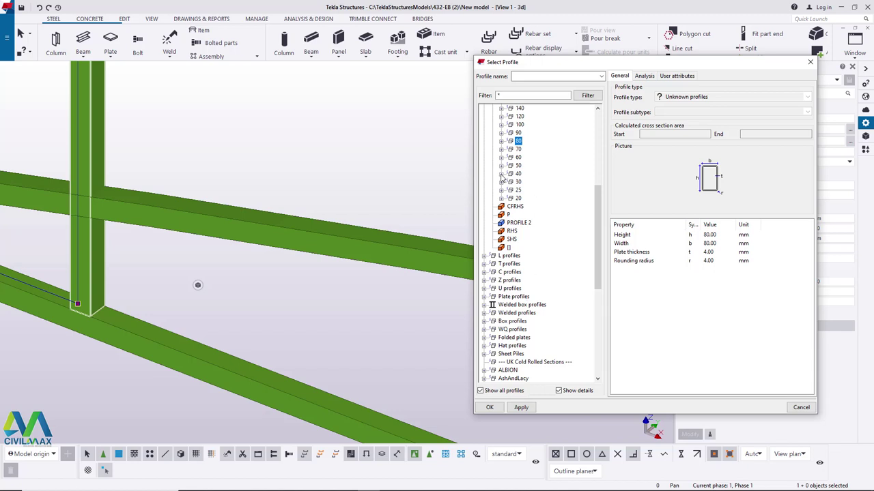
scroll(505, 176, up, 7)
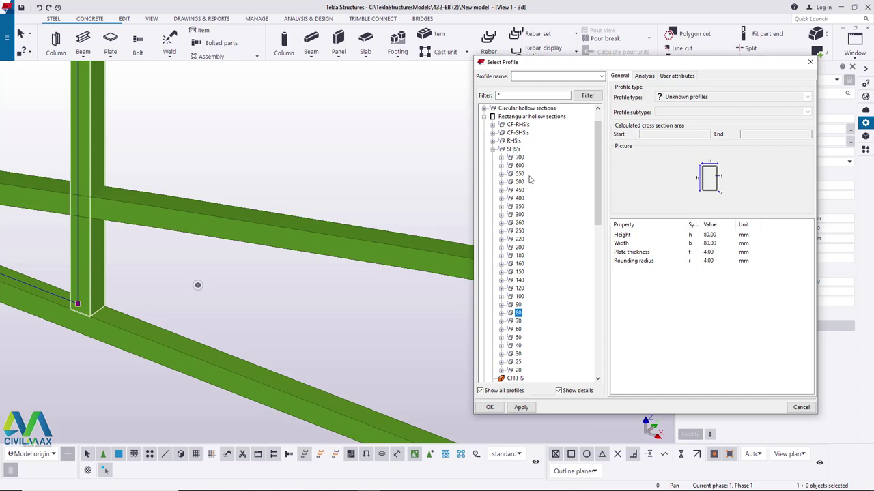
scroll(531, 180, down, 3)
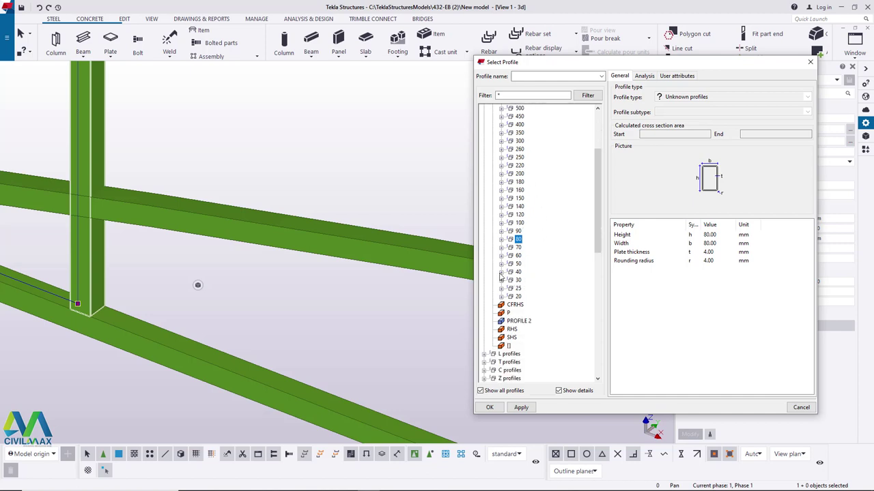
click(501, 272)
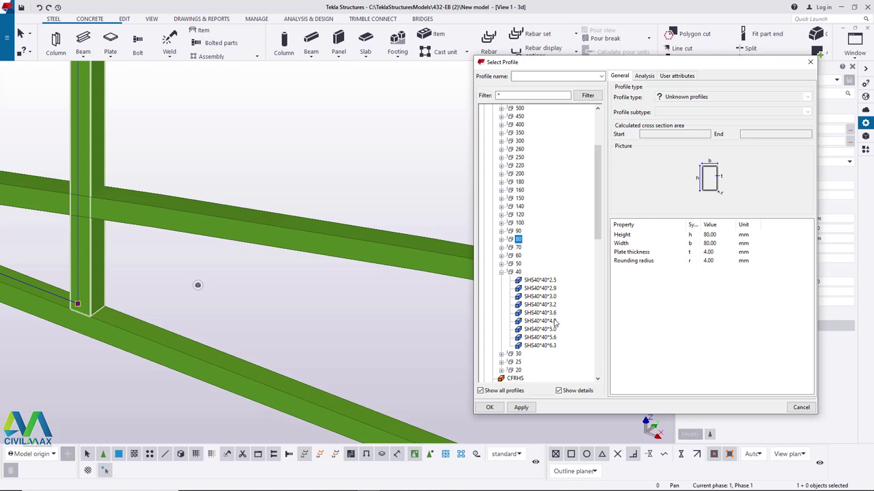
click(539, 321)
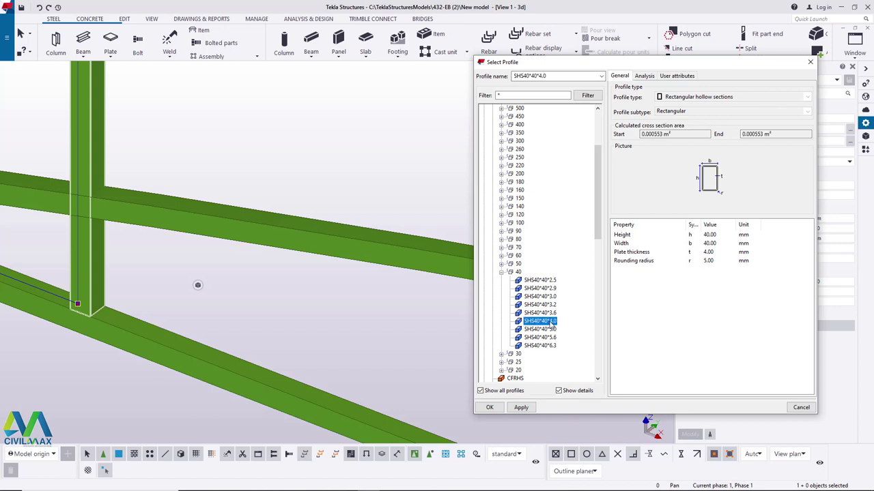
click(489, 407)
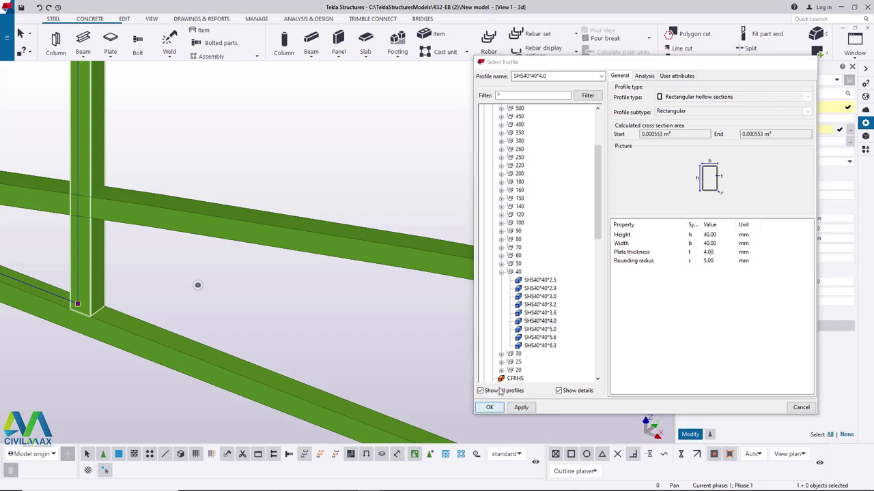
click(690, 435)
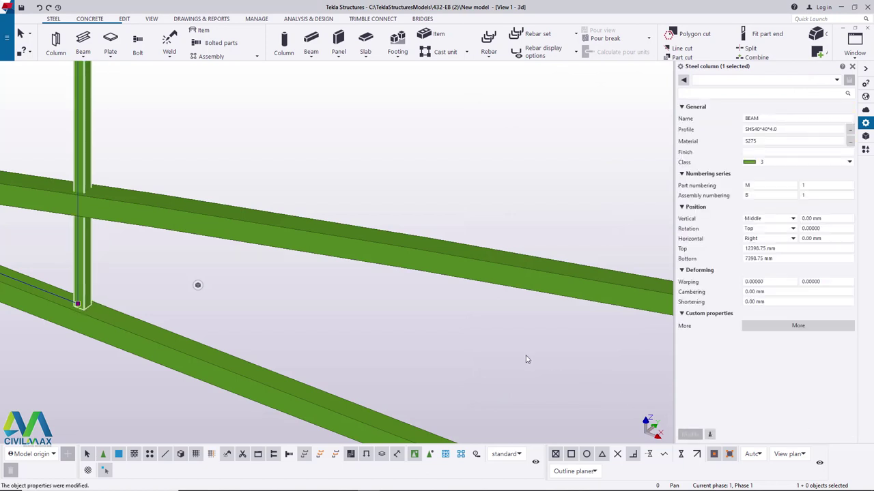
click(854, 66)
Set the view's rotation point at the foot of the vertical member and examine how it sits on the straight beam
scroll(159, 319, up, 3)
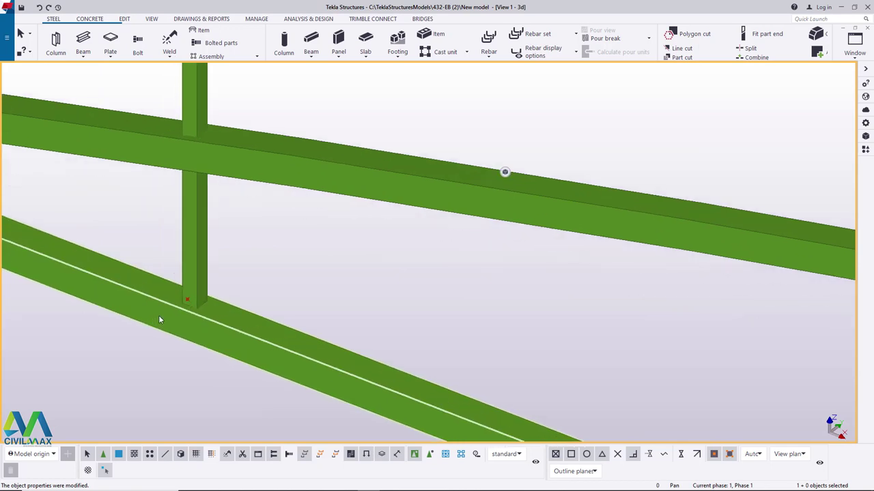
scroll(180, 289, down, 5)
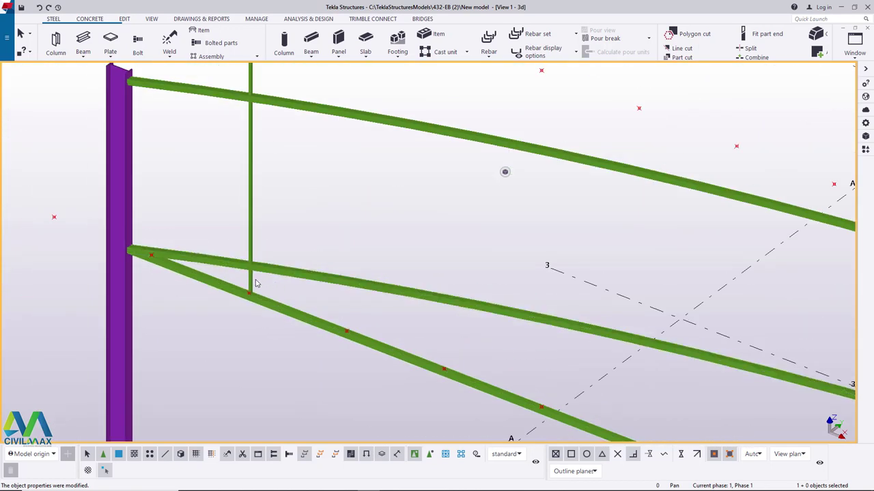
scroll(252, 280, up, 6)
scroll(241, 304, up, 3)
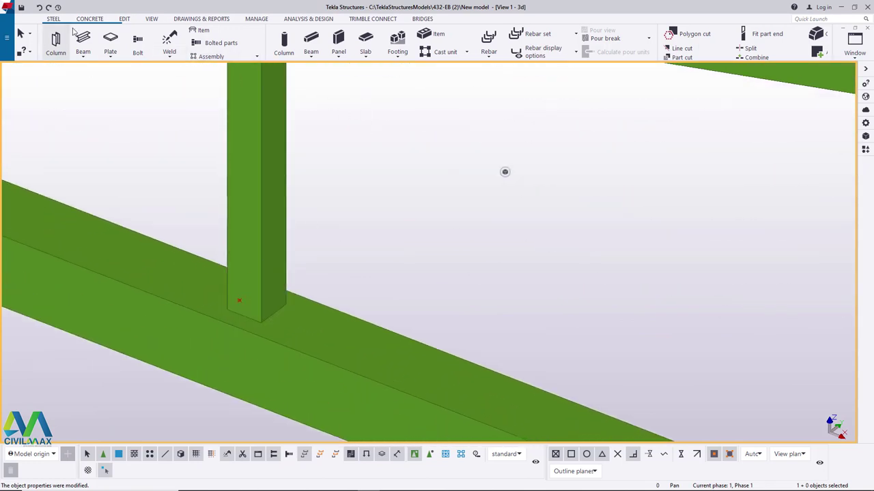
click(150, 19)
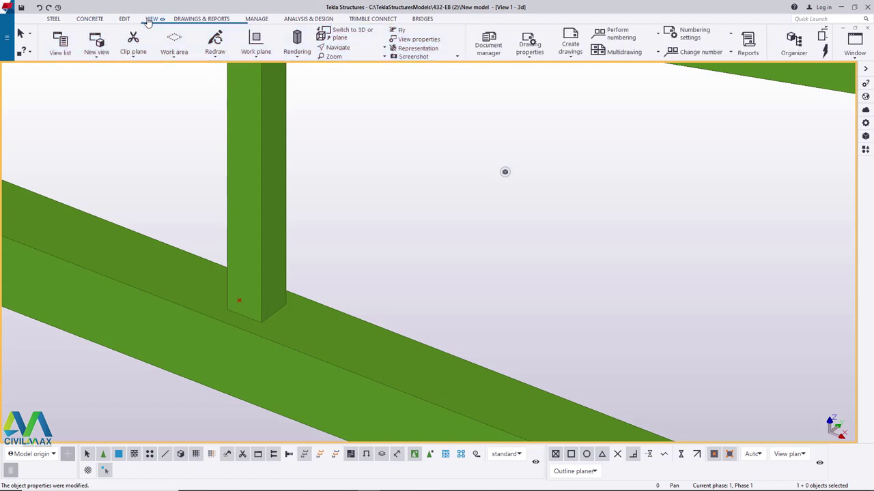
click(356, 51)
click(349, 82)
click(262, 280)
ctrl+middle_drag(261, 280, 224, 324)
right_click(418, 168)
click(443, 174)
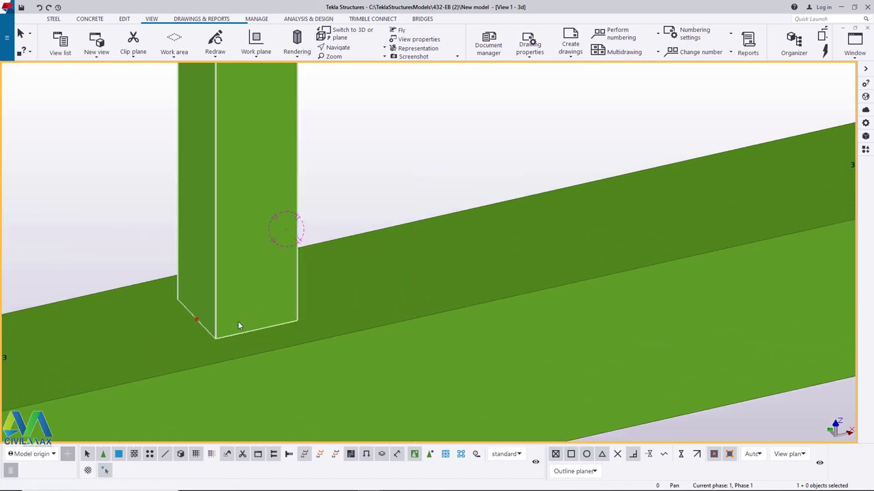
Set the vertical member's horizontal position to Middle and apply the modification
double_click(251, 163)
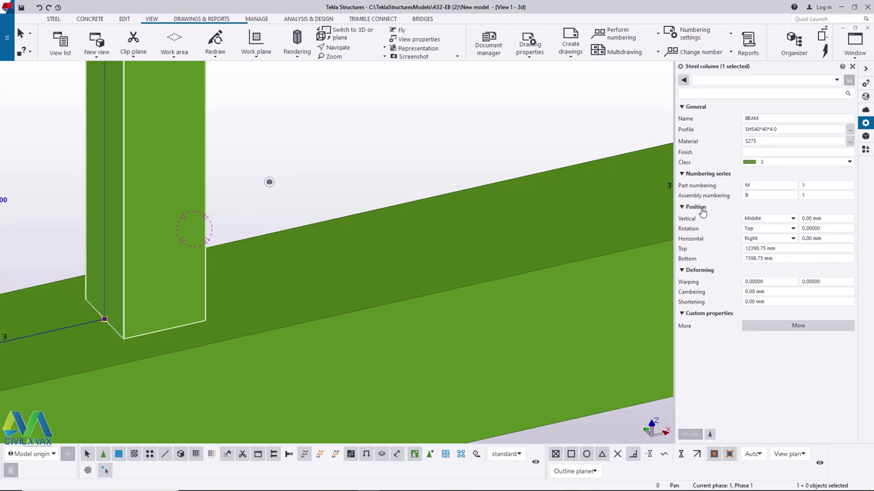
click(792, 239)
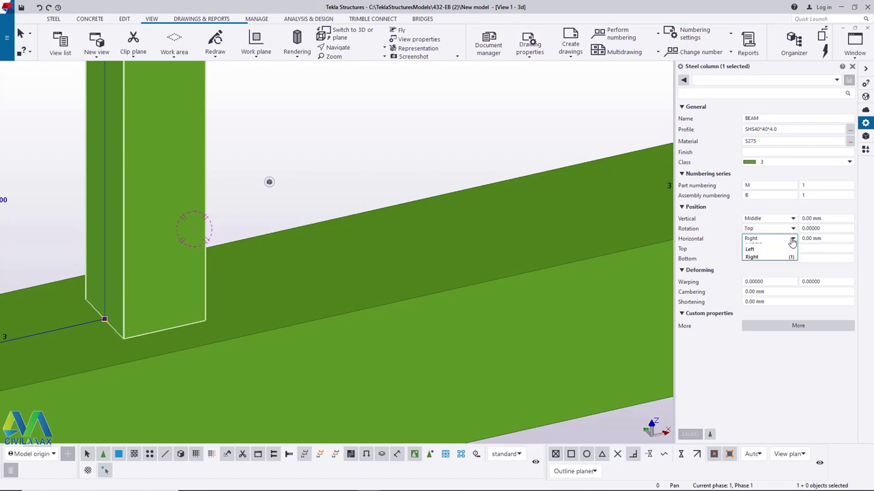
click(758, 242)
click(690, 434)
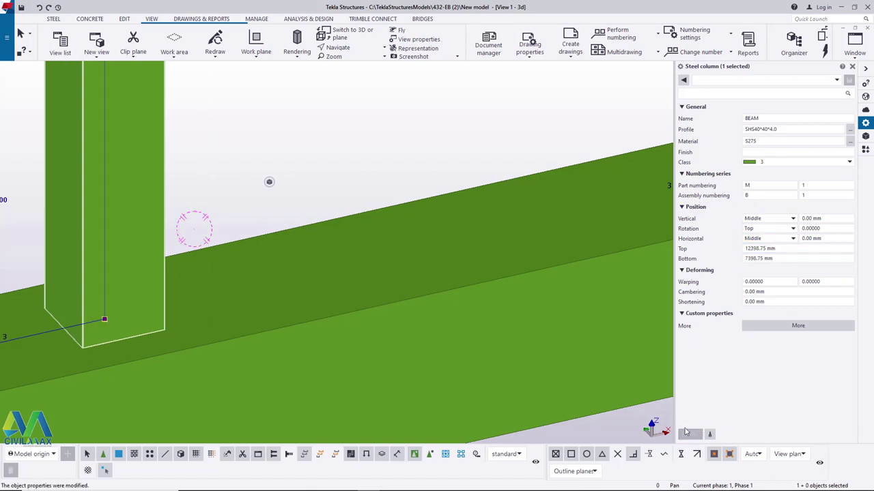
click(398, 164)
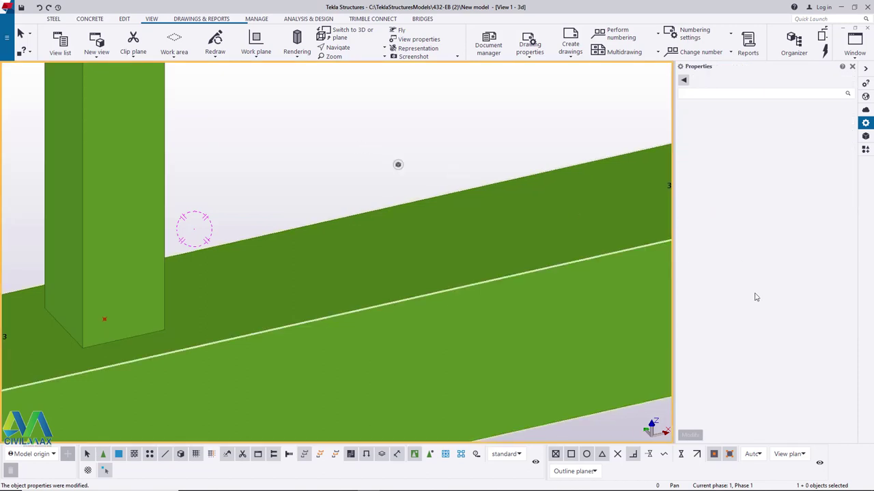
click(852, 66)
Make 26 linear copies of the vertical member along the truss at dX 1500, with dY and dZ at 0
scroll(232, 266, down, 6)
click(205, 219)
right_click(288, 164)
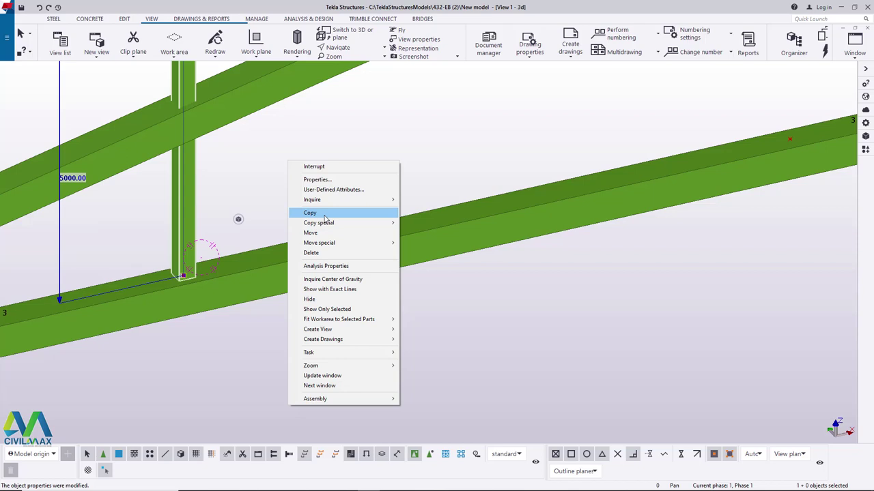
mouse_move(330, 222)
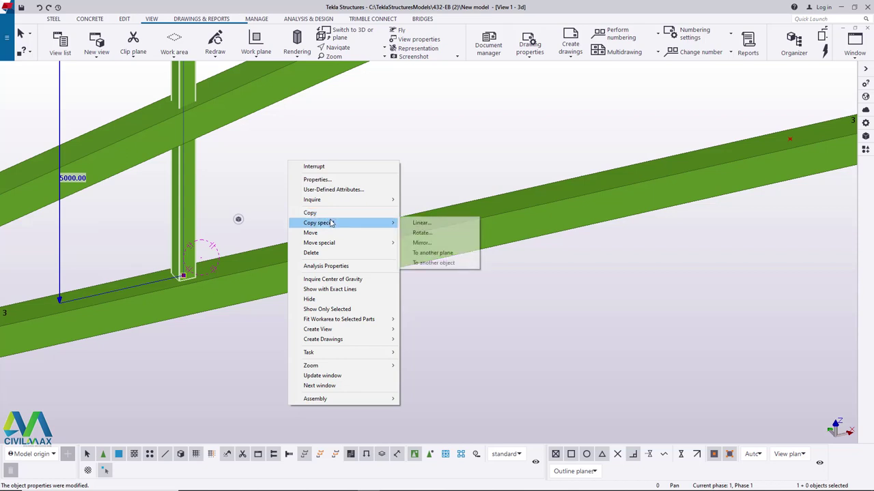
click(420, 224)
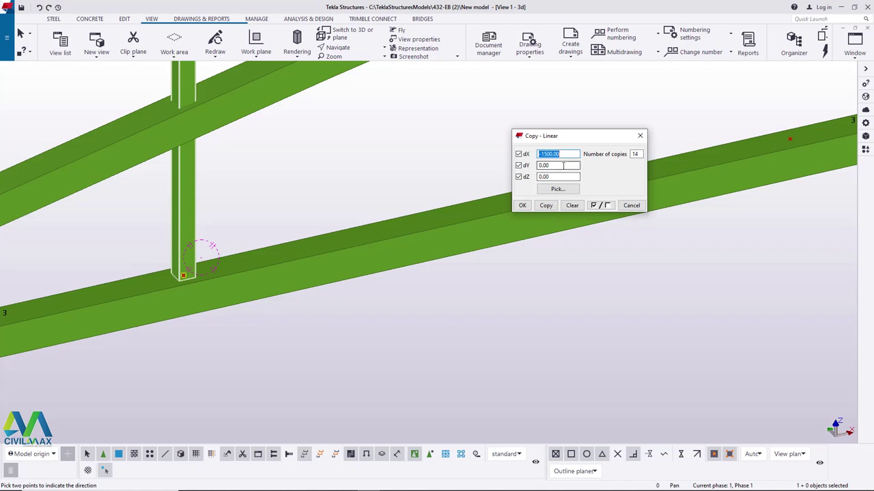
click(543, 155)
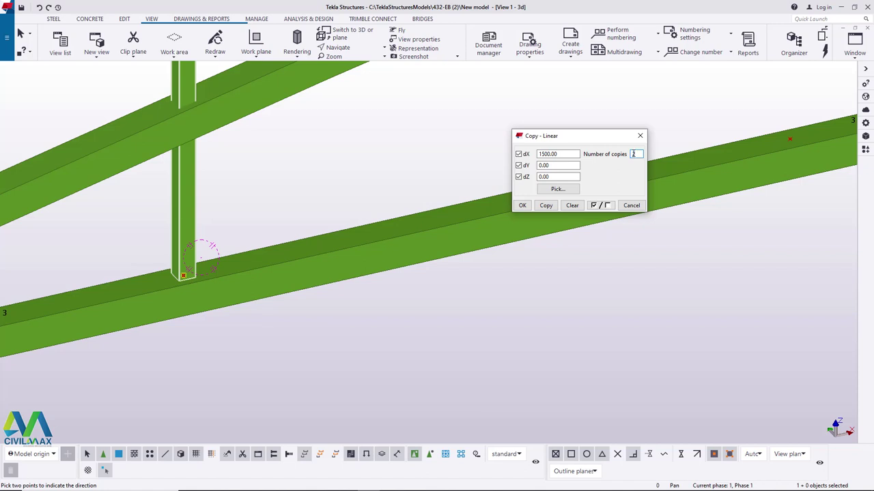
click(546, 205)
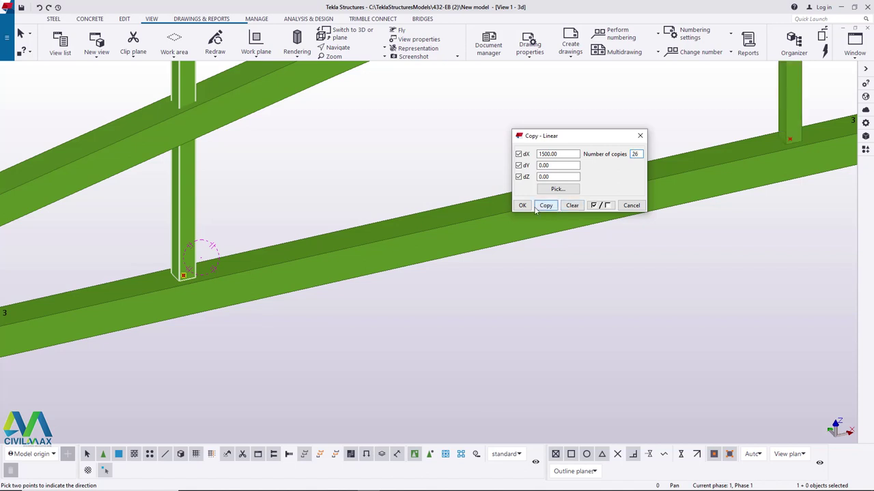
right_click(467, 148)
click(490, 154)
Delete the surplus vertical member standing beyond column C-1
scroll(208, 248, down, 6)
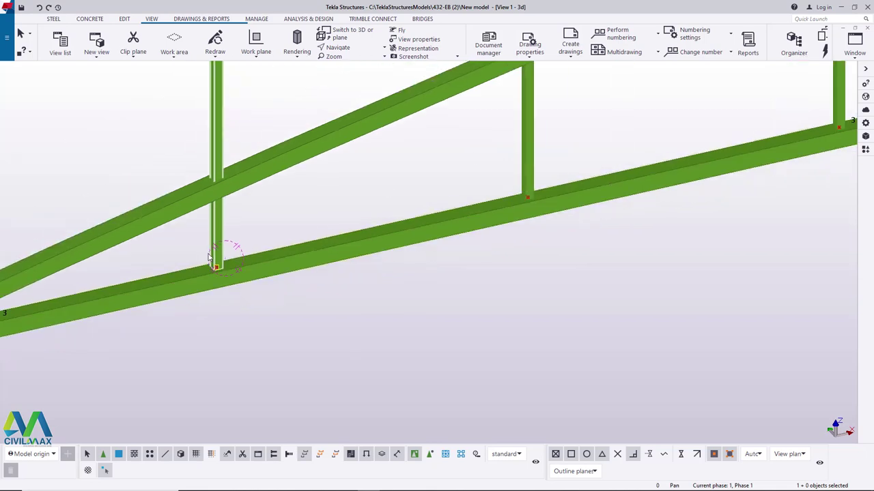
scroll(208, 248, down, 4)
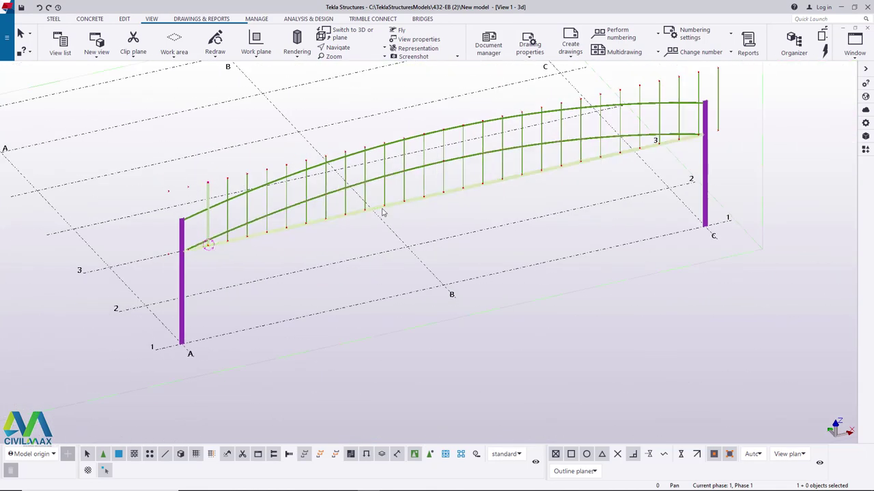
scroll(698, 94, up, 1)
scroll(737, 89, up, 1)
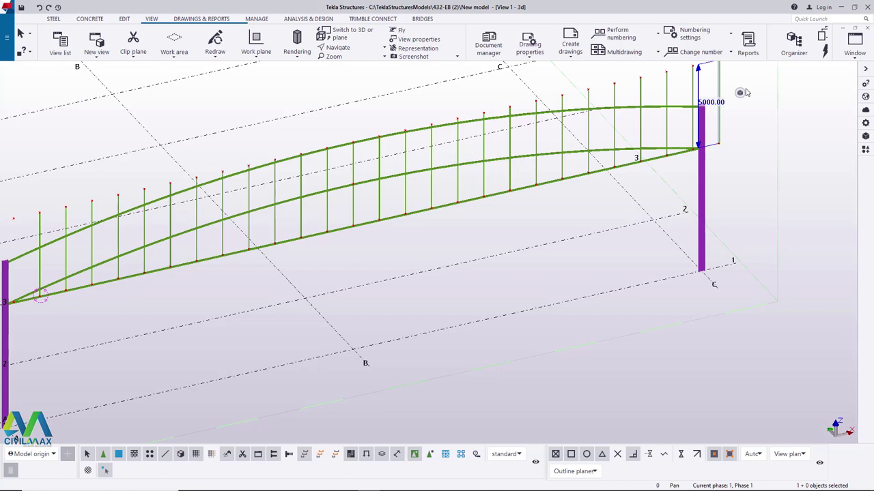
click(746, 92)
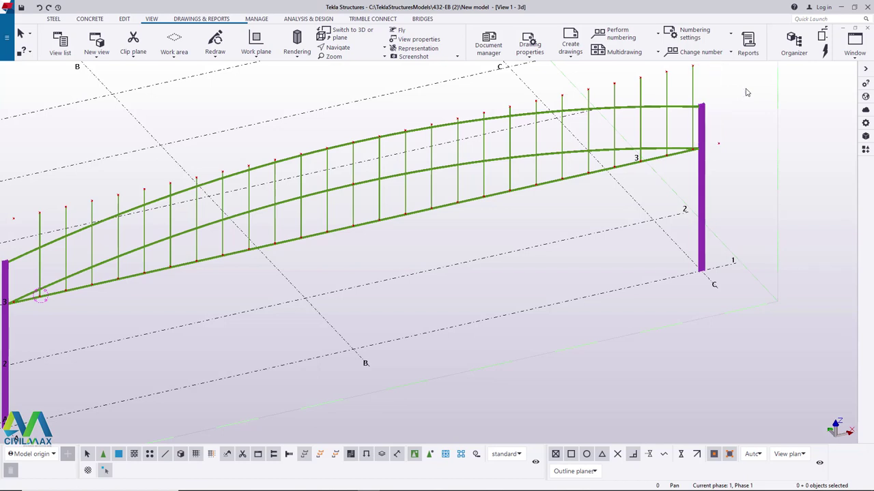
Copy the vertical member nearest column A-1 one bay toward that column, using the foot points of the adjacent verticals as origin and destination
scroll(754, 146, down, 2)
scroll(249, 243, up, 5)
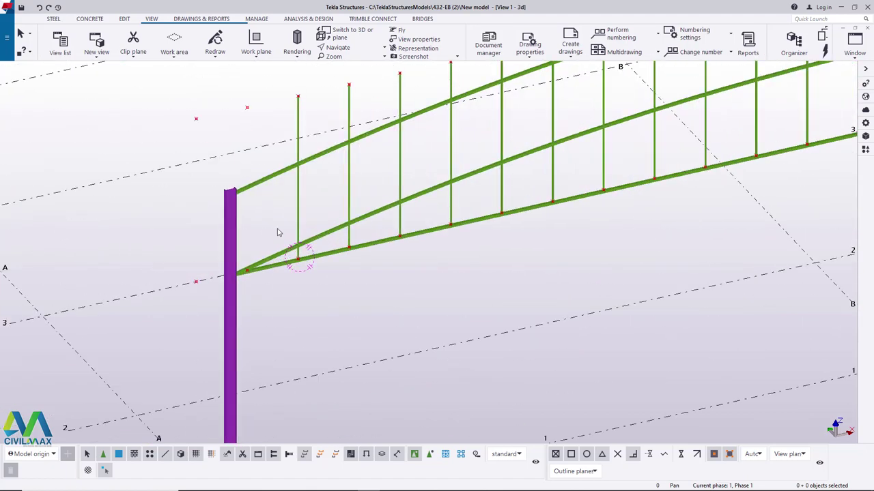
scroll(285, 226, up, 1)
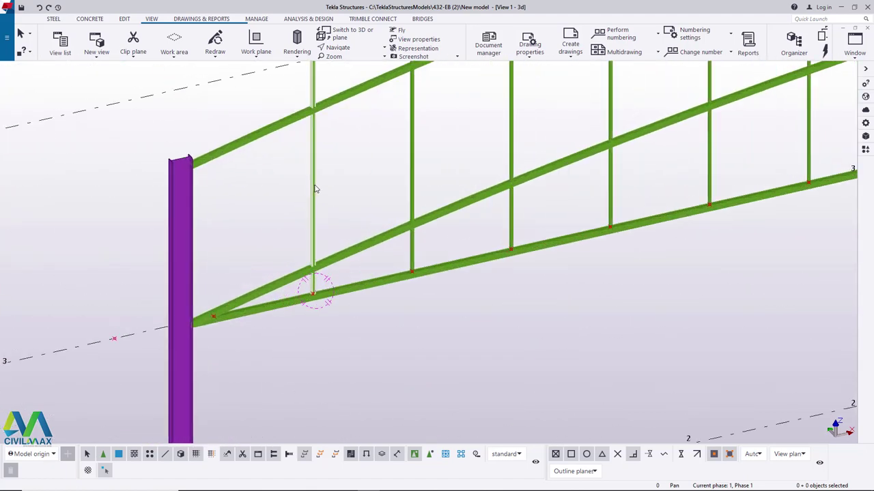
click(312, 191)
right_click(366, 186)
click(398, 205)
scroll(410, 288, up, 5)
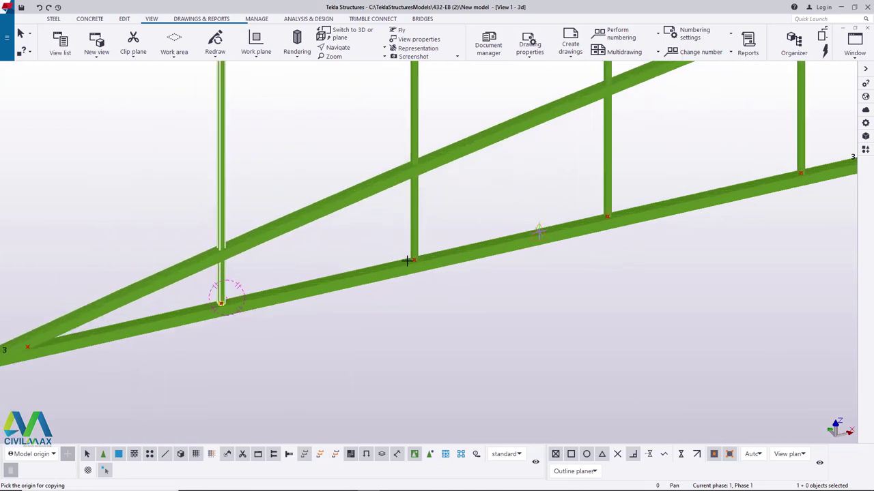
scroll(425, 270, up, 3)
click(414, 263)
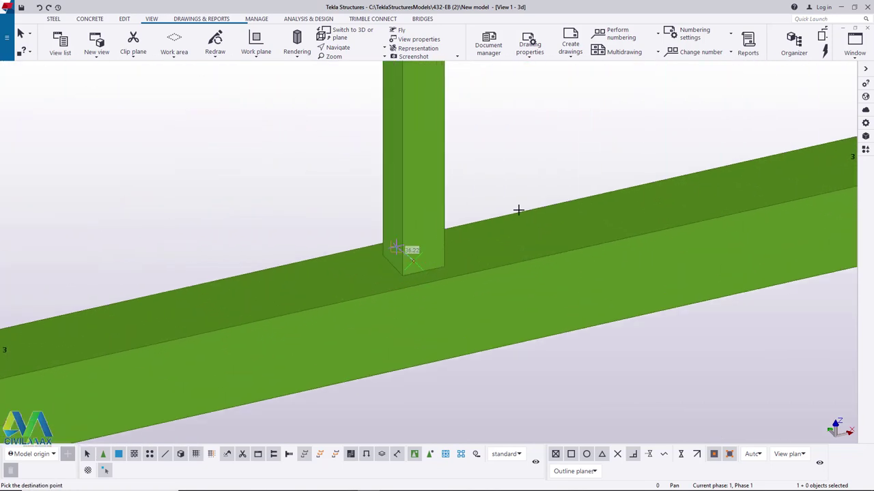
scroll(517, 208, down, 6)
scroll(119, 309, up, 2)
scroll(93, 313, up, 4)
scroll(260, 284, down, 2)
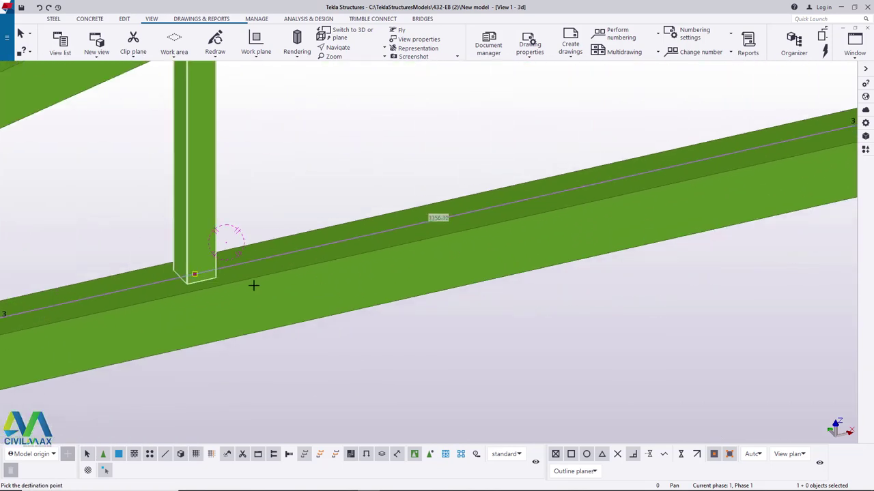
scroll(259, 285, up, 2)
click(139, 267)
right_click(330, 143)
click(369, 149)
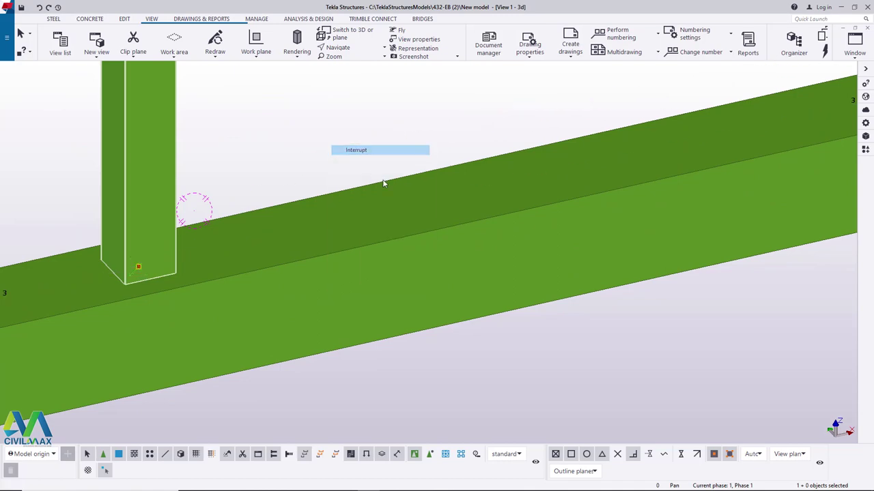
scroll(460, 194, down, 5)
scroll(360, 231, down, 5)
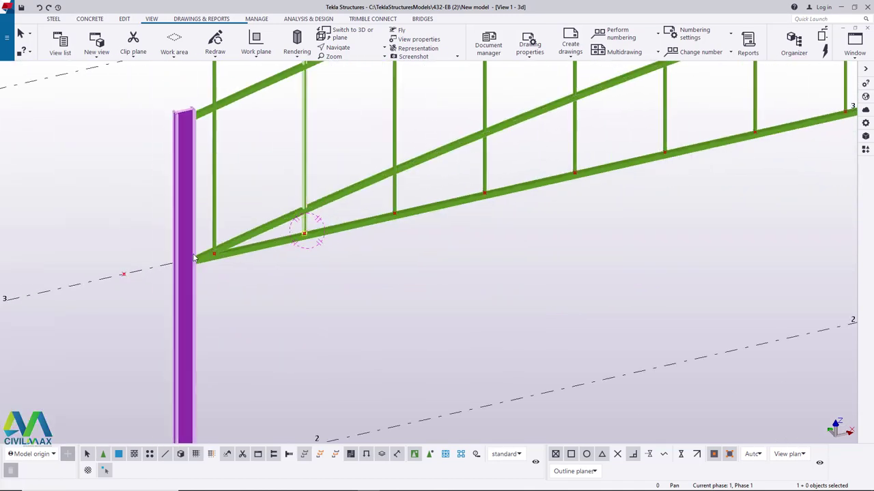
Examine the whole truss between columns A-1 and C-1, viewing it from both ends
scroll(107, 282, down, 2)
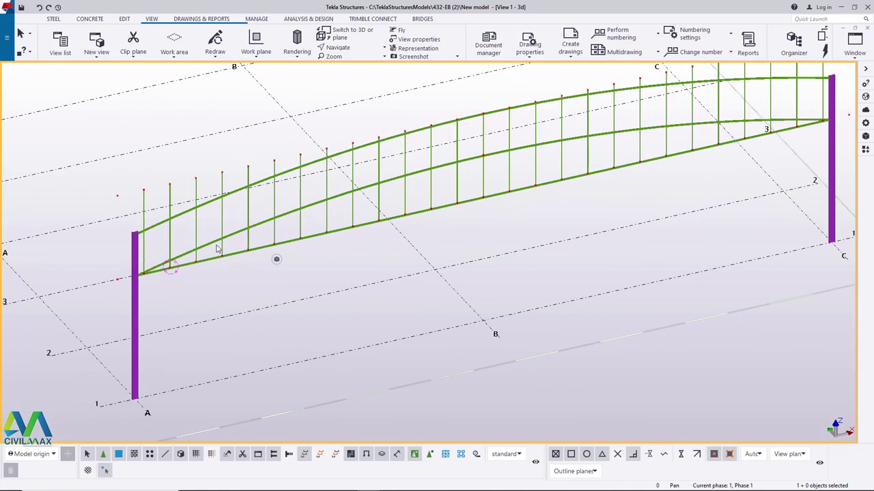
scroll(281, 248, down, 2)
scroll(179, 262, up, 8)
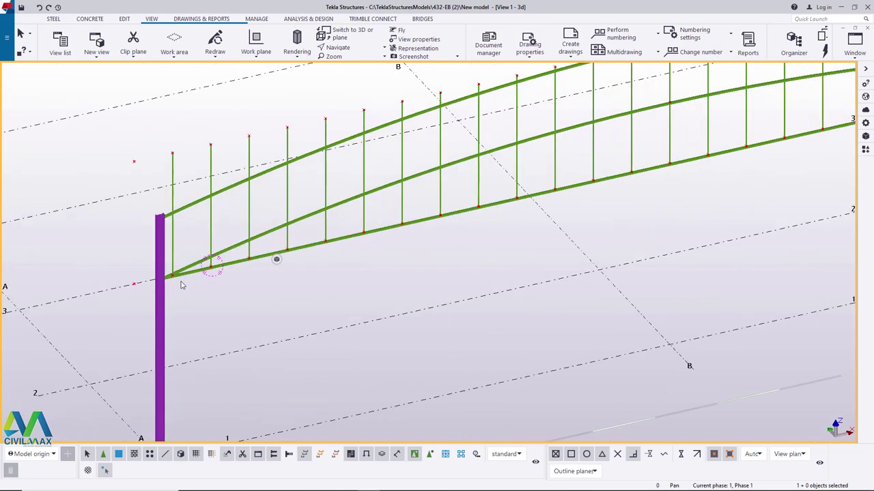
scroll(146, 290, down, 8)
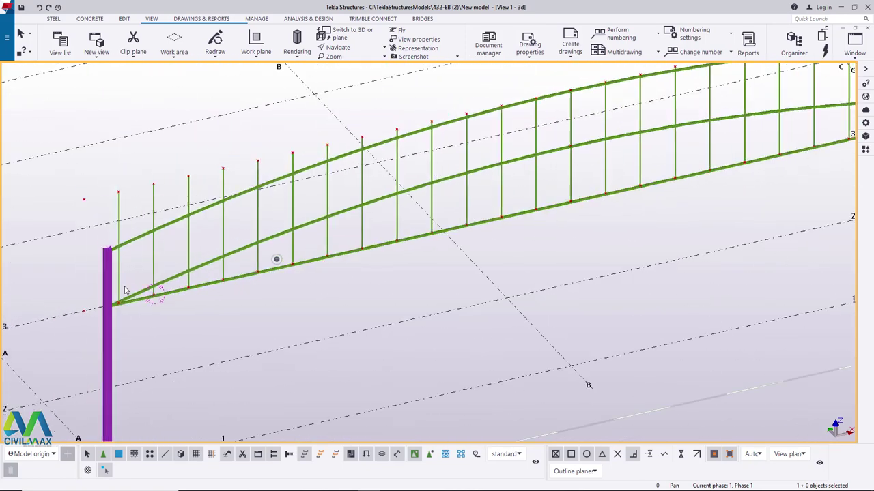
click(341, 47)
click(338, 98)
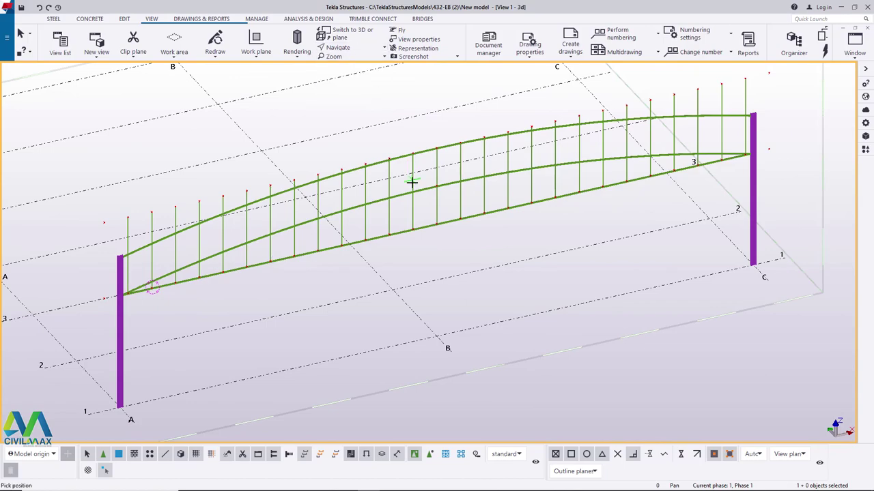
ctrl+middle_drag(445, 198, 341, 199)
scroll(410, 233, up, 3)
right_click(379, 256)
click(404, 262)
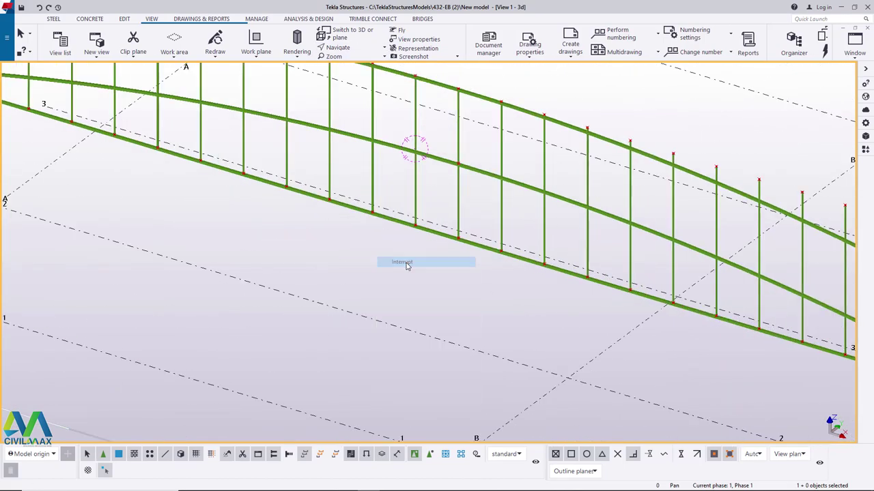
Delete the straight beam under the lower cambered chord
click(394, 223)
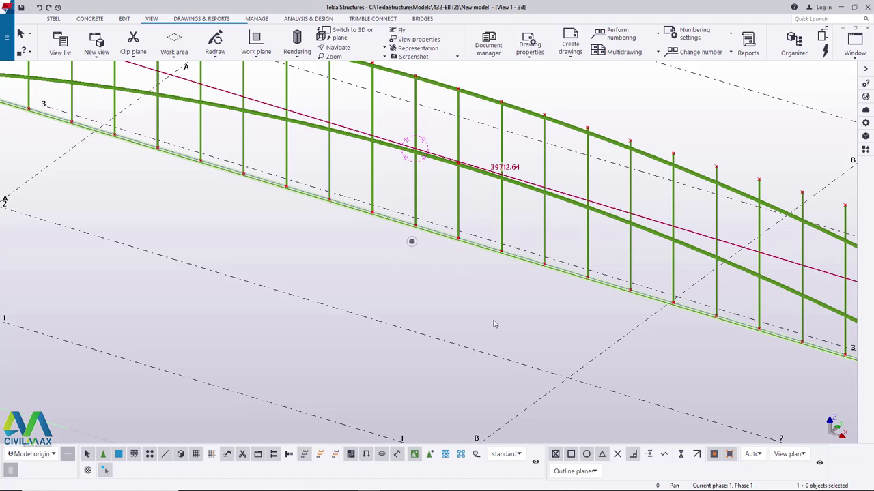
scroll(495, 324, down, 6)
scroll(322, 259, up, 5)
scroll(323, 260, up, 4)
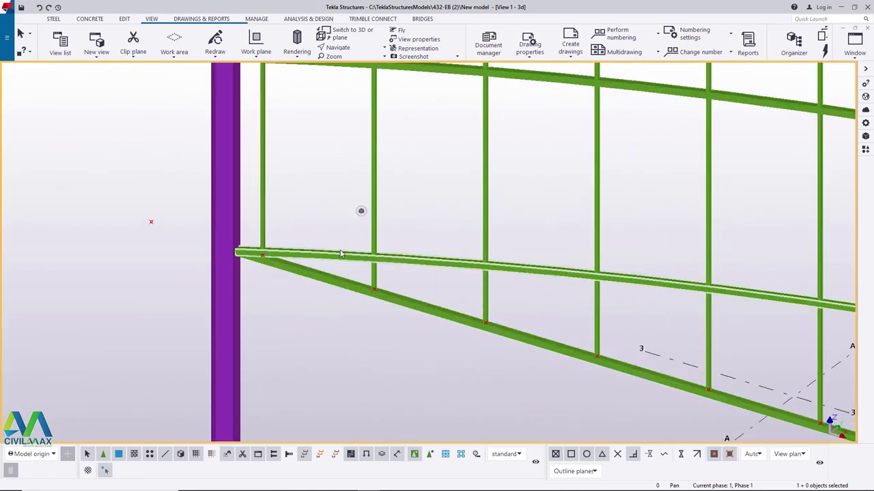
click(325, 282)
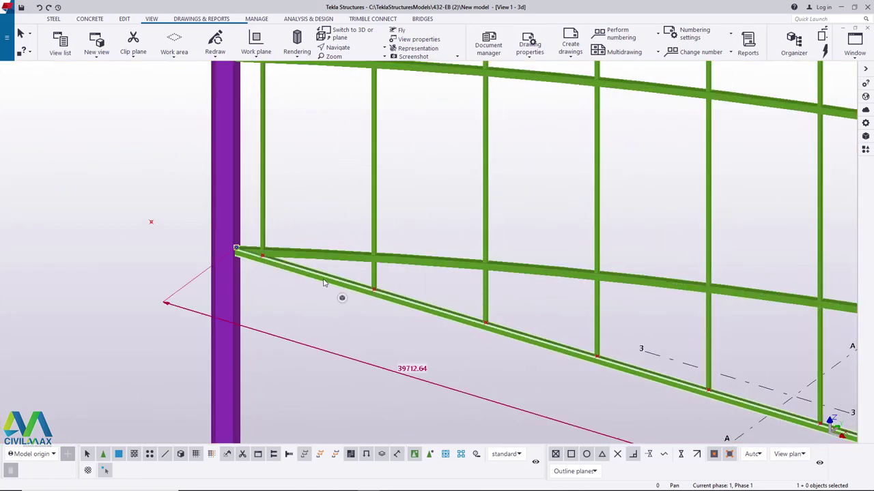
key(Delete)
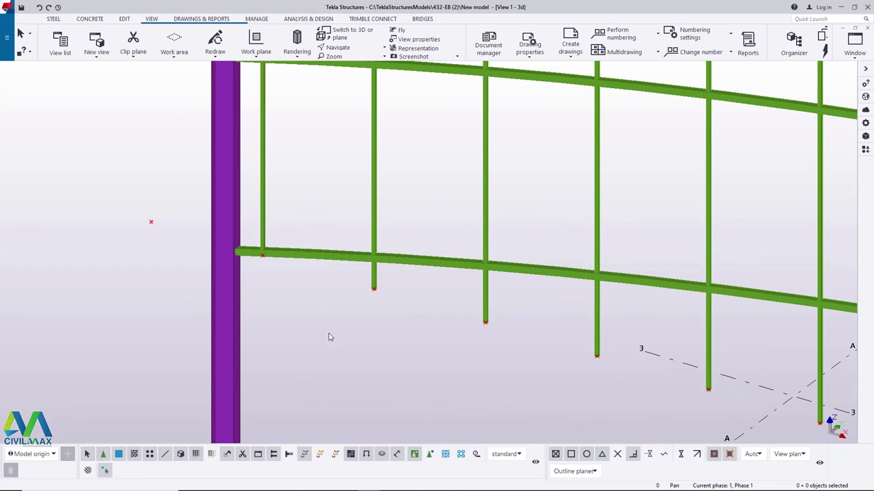
Part cut the vertical member nearest column A-1, using the upper cambered chord as the cutting part
scroll(296, 234, down, 5)
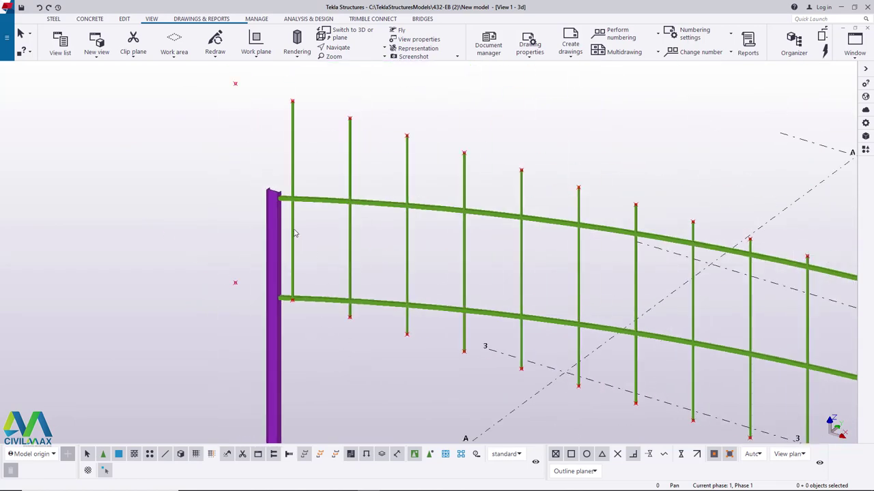
scroll(296, 234, up, 3)
scroll(335, 220, up, 1)
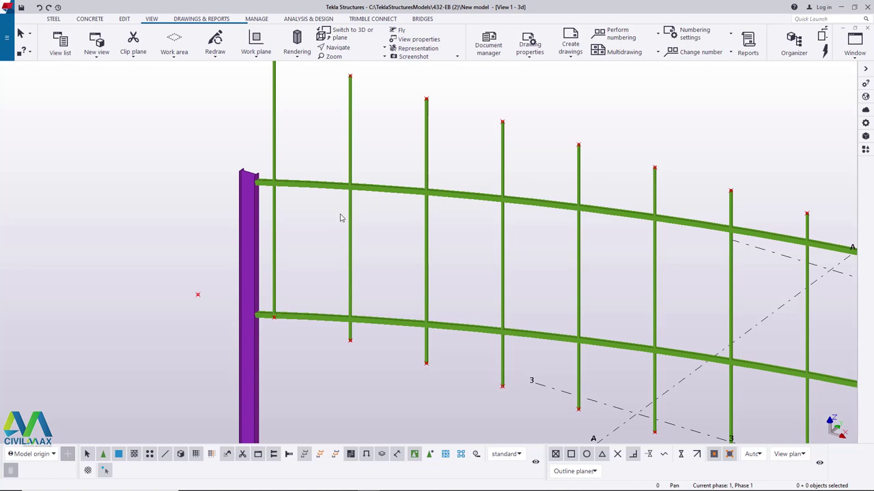
scroll(308, 197, up, 4)
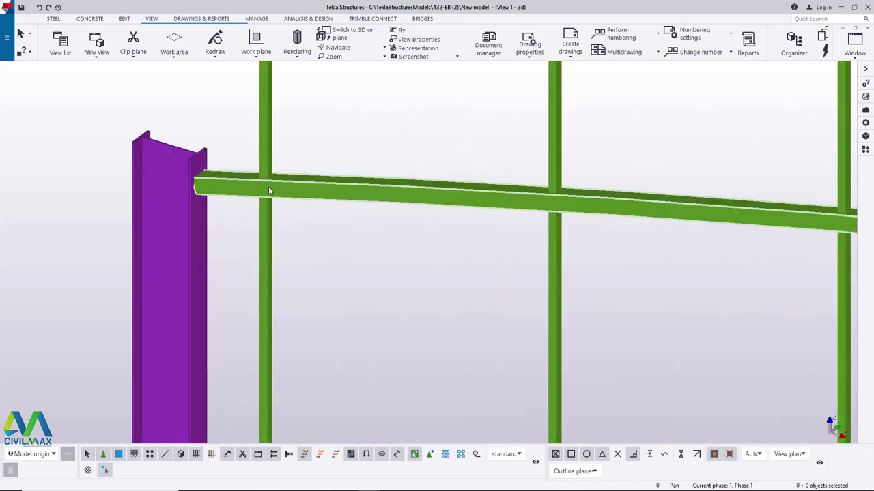
scroll(222, 158, down, 1)
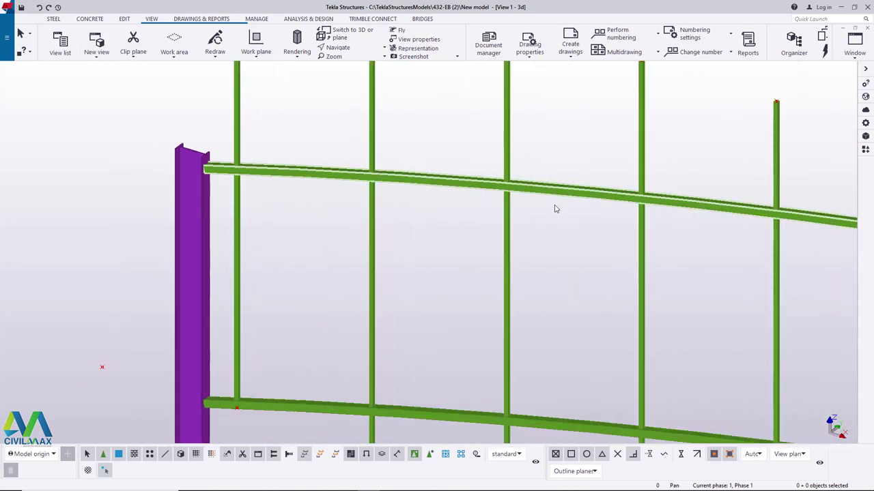
scroll(239, 181, up, 2)
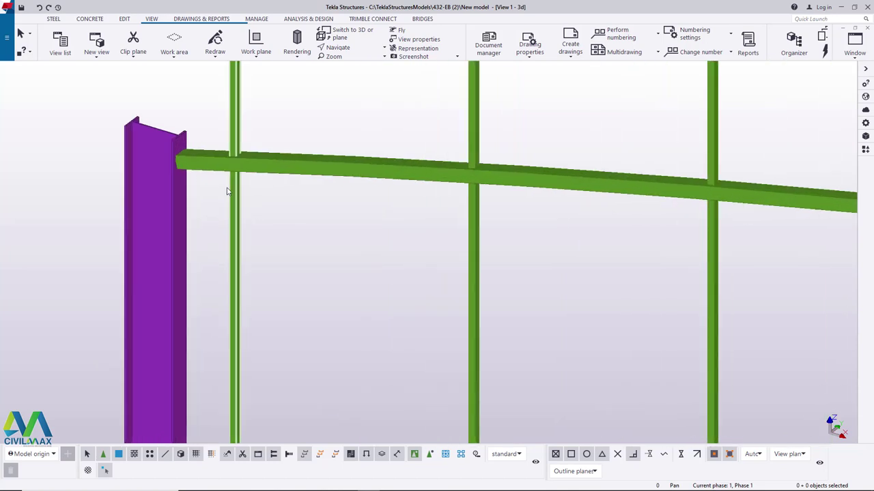
click(124, 19)
click(60, 56)
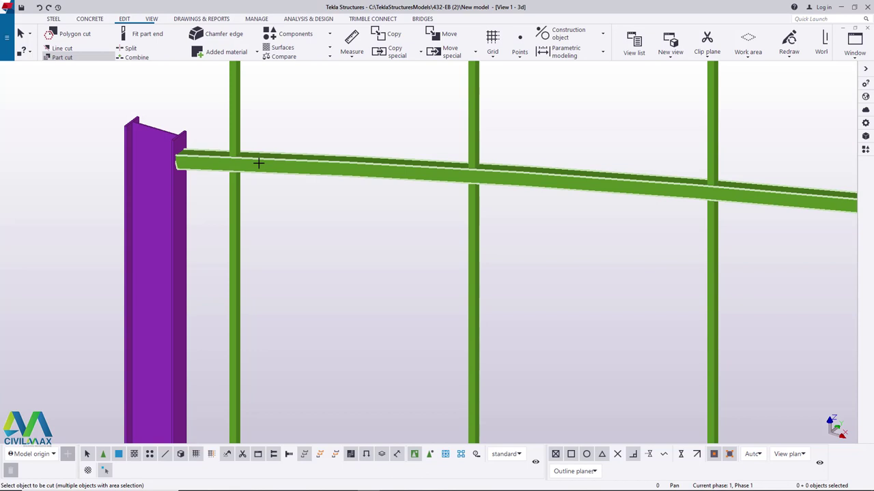
scroll(247, 179, up, 3)
click(234, 177)
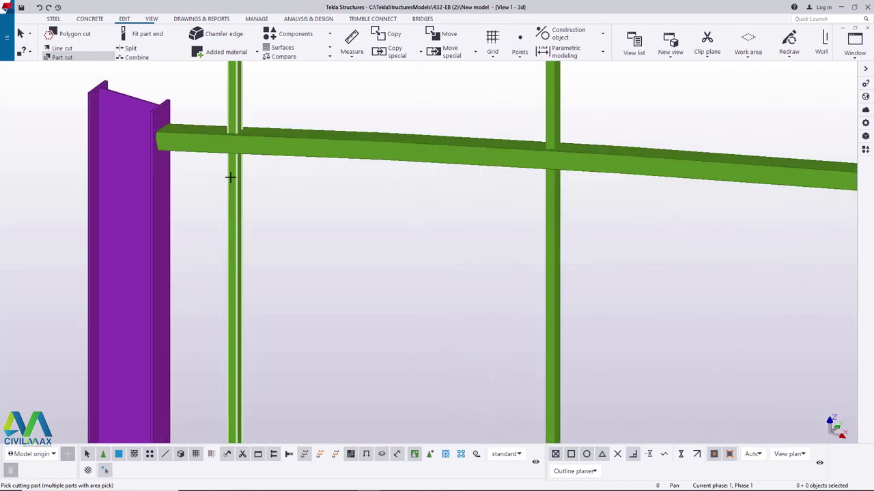
click(266, 145)
scroll(250, 114, down, 4)
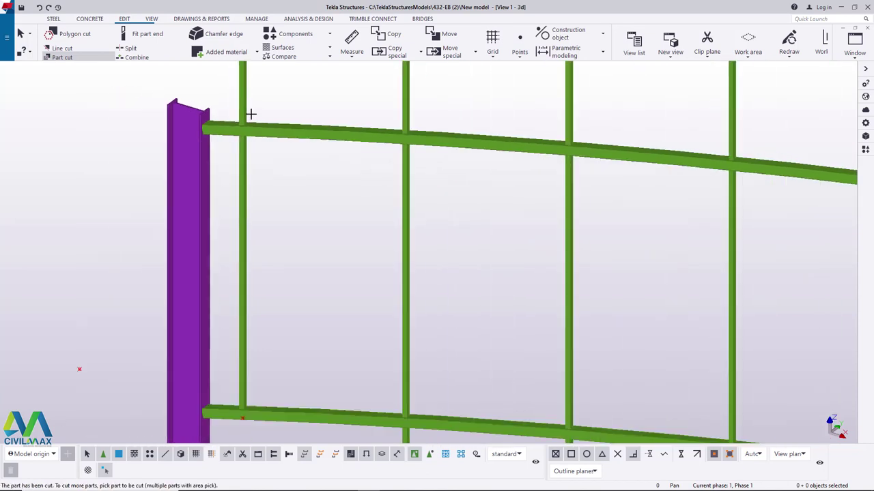
Part cut the foot of that same first vertical member with the lower cambered chord
scroll(252, 347, up, 4)
click(246, 348)
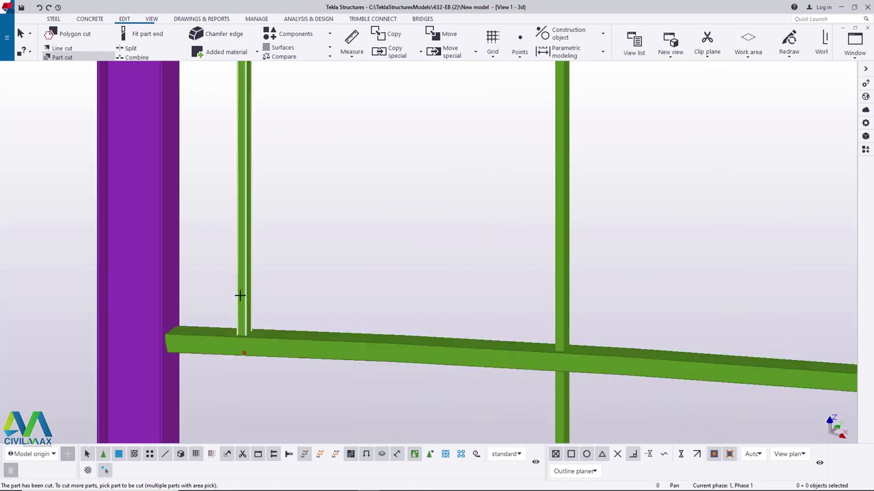
click(268, 346)
scroll(152, 347, down, 4)
Part cut the second vertical member from column A-1 with the upper chord and with the lower chord
scroll(332, 215, up, 4)
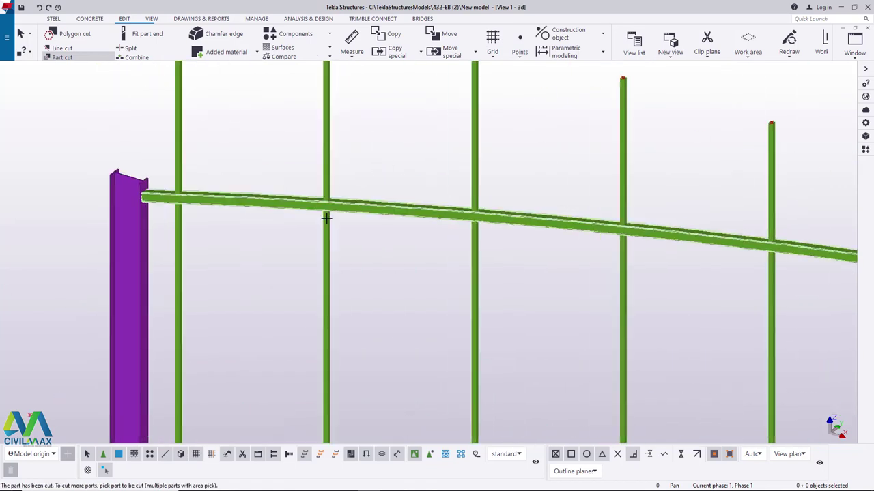
click(330, 215)
click(353, 173)
scroll(331, 131, down, 5)
scroll(320, 283, up, 5)
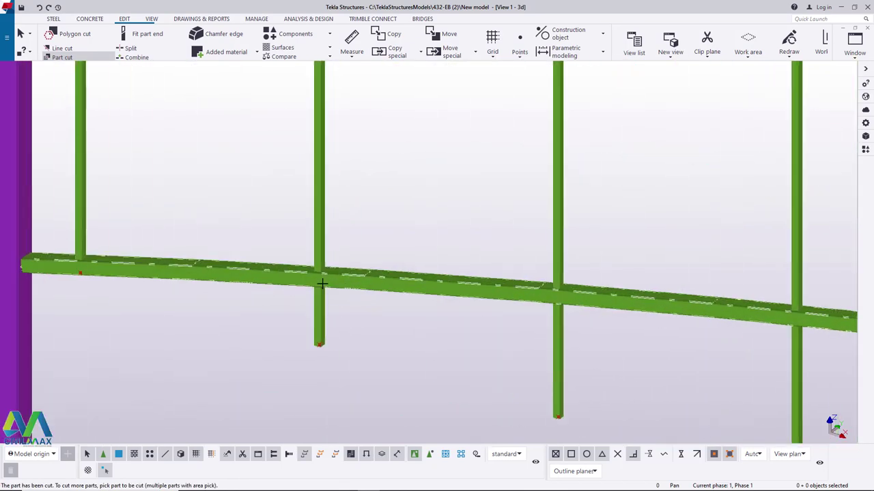
click(316, 253)
click(337, 279)
scroll(221, 327, down, 3)
Part cut the third vertical member from column A-1 with the lower chord and with the upper chord
scroll(402, 316, up, 2)
scroll(402, 316, up, 2)
click(435, 272)
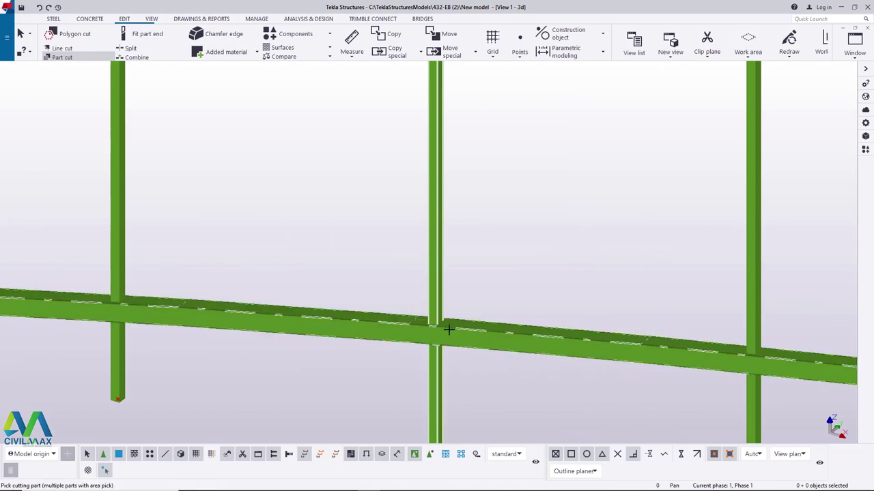
click(450, 337)
scroll(367, 383, down, 5)
scroll(394, 234, up, 5)
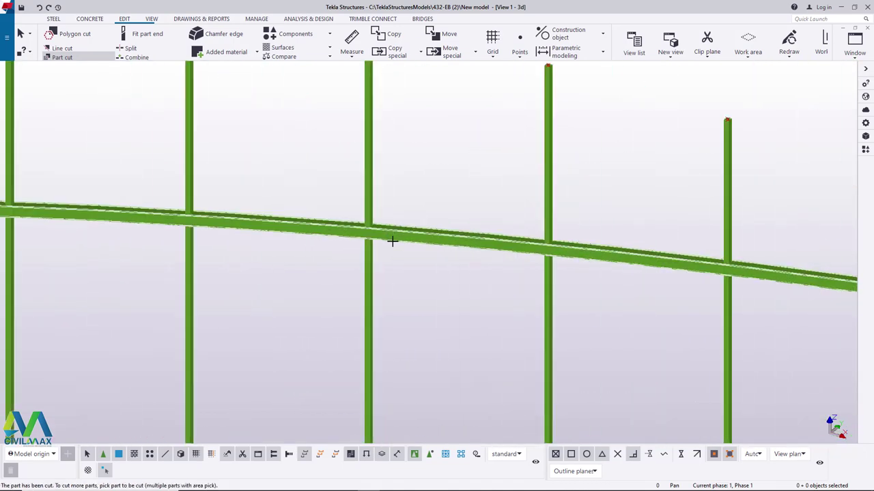
click(348, 242)
click(374, 212)
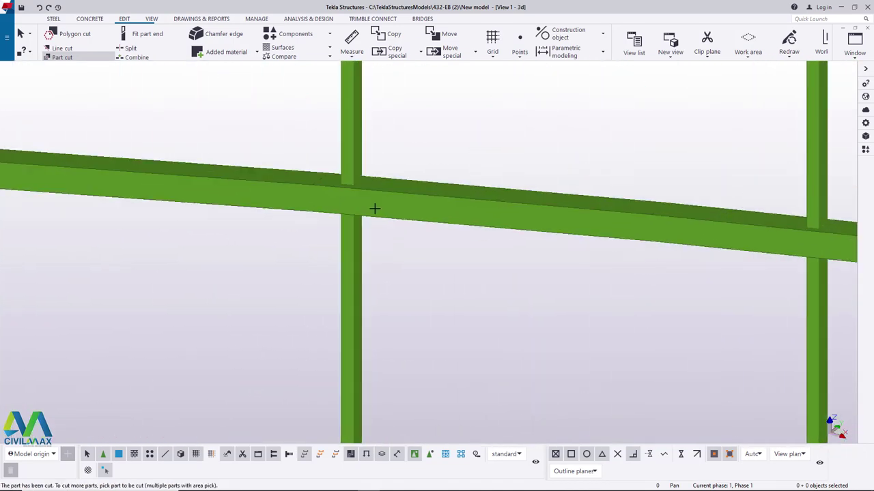
scroll(472, 214, down, 2)
Part cut the fourth vertical member from column A-1, using the upper and lower chords as cutting parts
scroll(473, 214, up, 3)
click(455, 226)
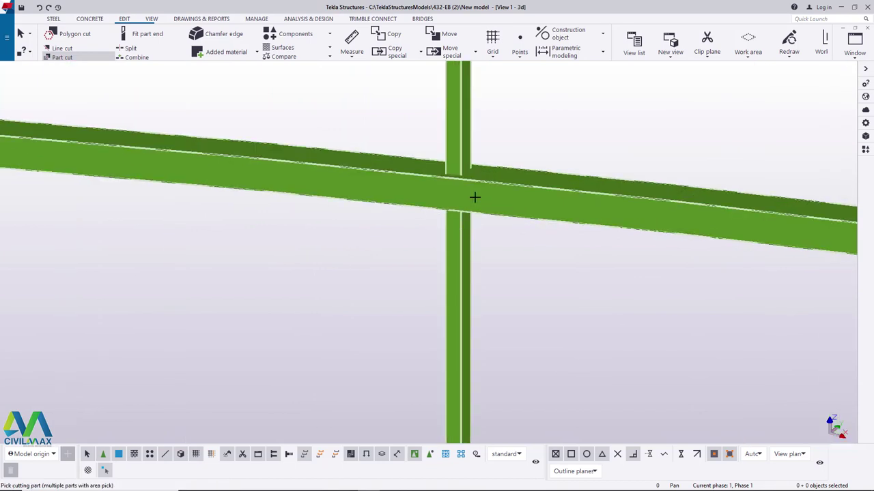
click(474, 196)
scroll(347, 100, down, 2)
scroll(369, 239, down, 3)
scroll(396, 342, up, 4)
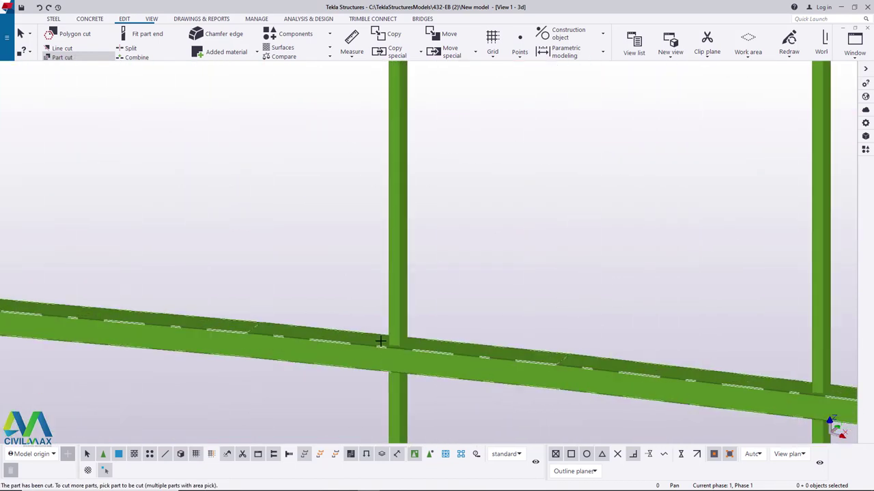
click(395, 301)
click(408, 357)
scroll(428, 392, down, 2)
Part cut the fifth vertical member from column A-1 where it crosses the lower and upper chords
scroll(494, 384, up, 2)
scroll(494, 384, up, 2)
click(499, 340)
click(505, 374)
scroll(478, 380, down, 2)
scroll(478, 369, up, 4)
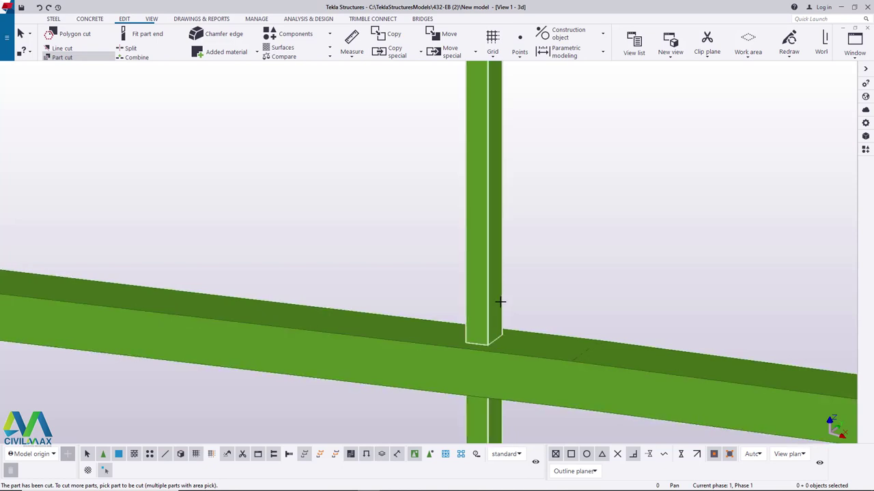
scroll(491, 340, down, 5)
scroll(480, 113, up, 5)
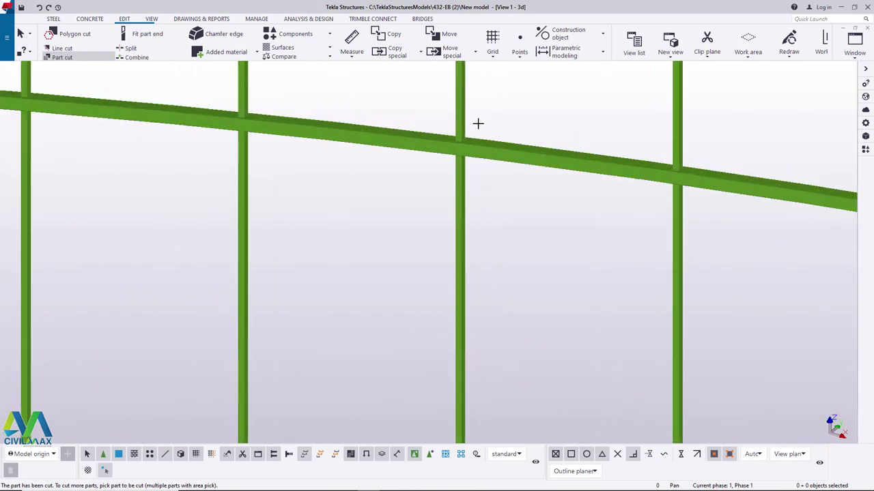
scroll(459, 158, up, 3)
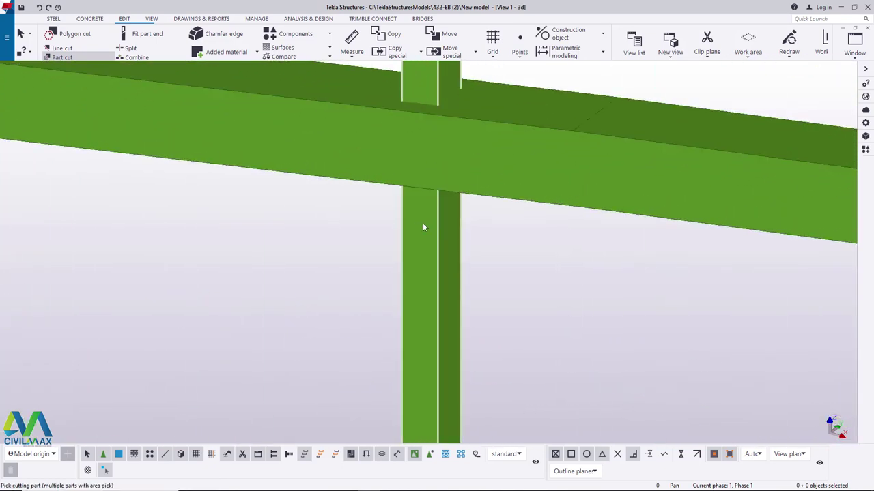
click(462, 159)
scroll(373, 158, down, 5)
Part cut the sixth and seventh vertical members from column A-1 where they cross the cambered chords
scroll(478, 178, up, 3)
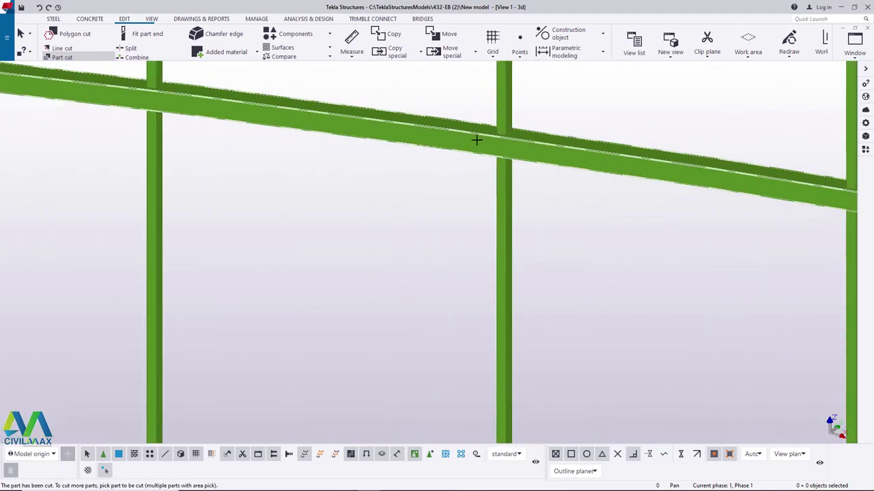
scroll(481, 144, down, 4)
scroll(505, 325, up, 6)
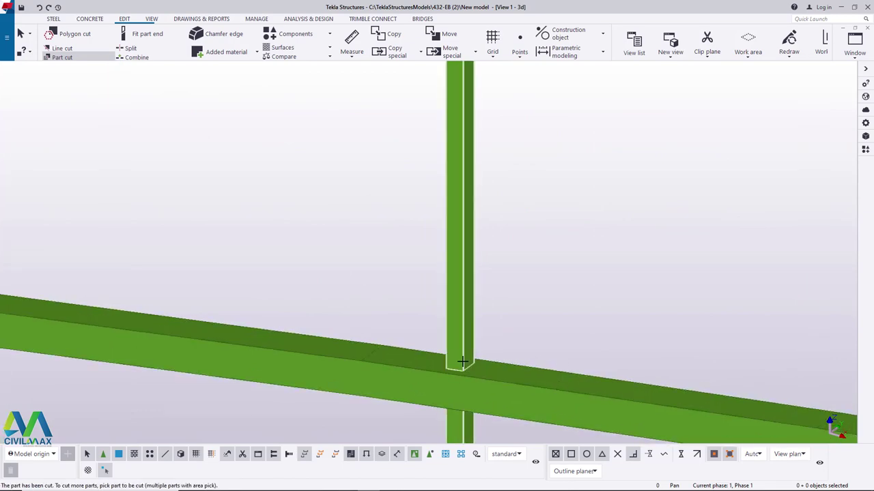
scroll(430, 348, down, 5)
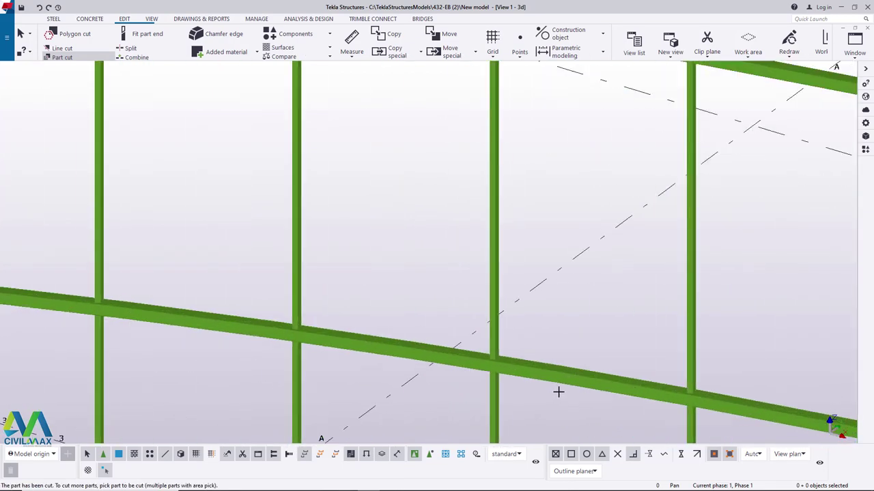
scroll(468, 343, up, 5)
click(460, 314)
scroll(456, 345, down, 5)
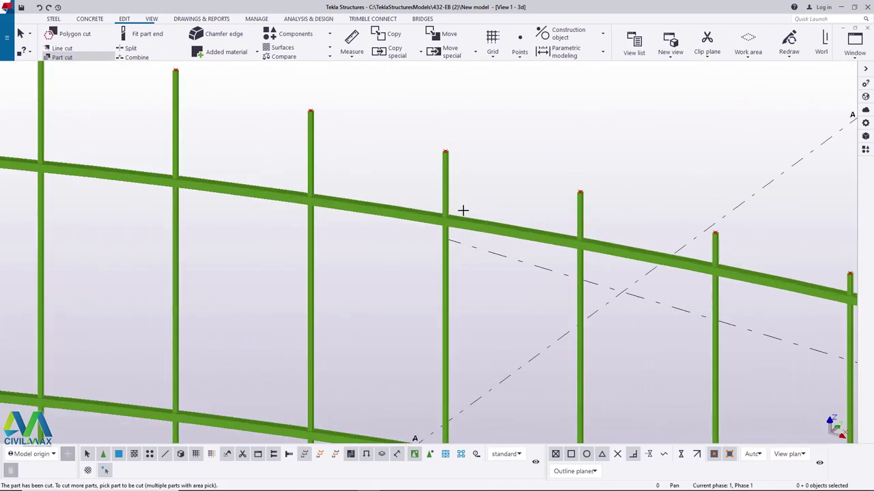
scroll(463, 205, up, 5)
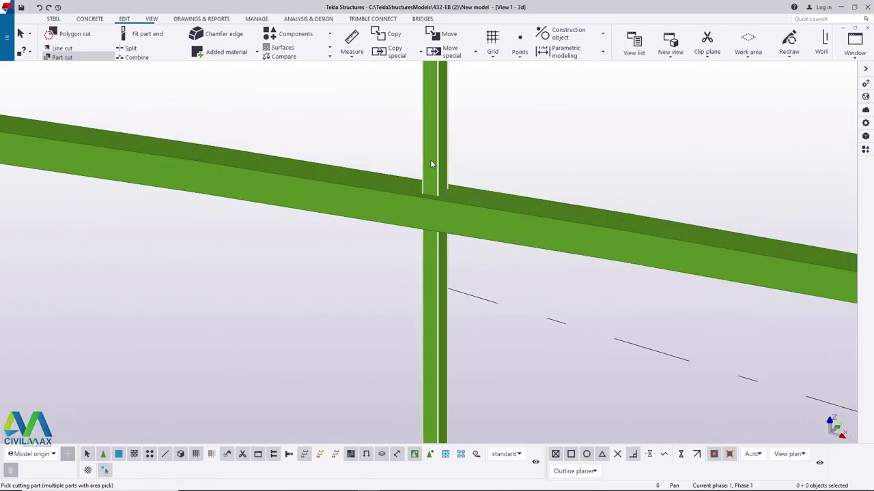
click(460, 215)
Part cut the eighth vertical member from column A-1 with the upper chord and with the lower chord
scroll(313, 196, down, 5)
scroll(444, 186, up, 5)
click(432, 174)
click(458, 236)
scroll(450, 174, down, 5)
scroll(432, 353, up, 5)
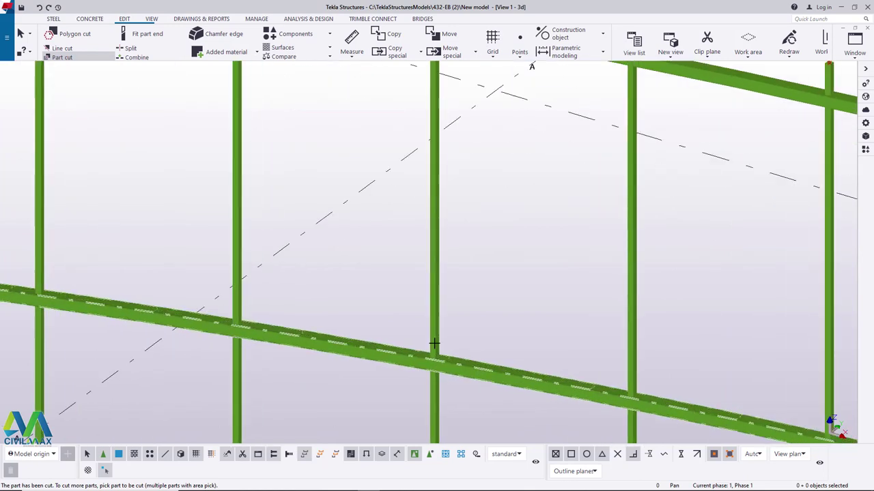
click(451, 368)
scroll(284, 321, up, 3)
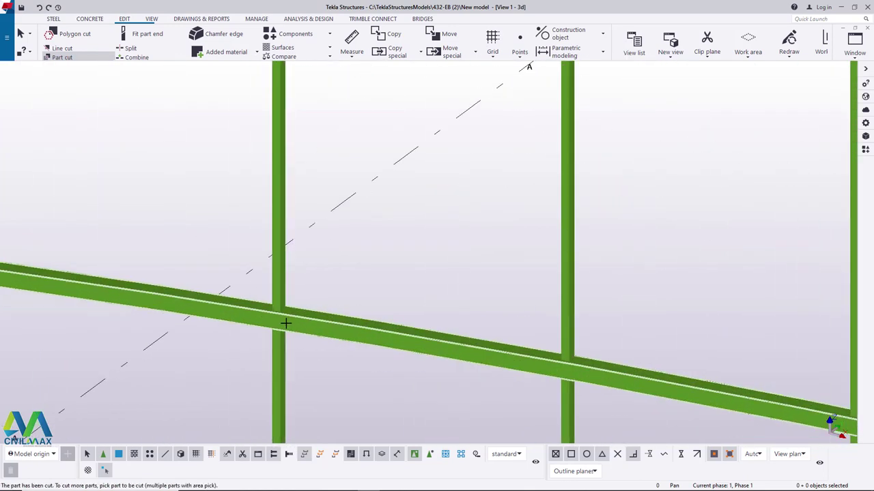
Part cut the ninth vertical member from column A-1 with the lower chord and with the upper chord
scroll(492, 320, down, 2)
scroll(195, 273, up, 2)
scroll(203, 307, down, 3)
scroll(348, 315, up, 3)
scroll(444, 335, up, 1)
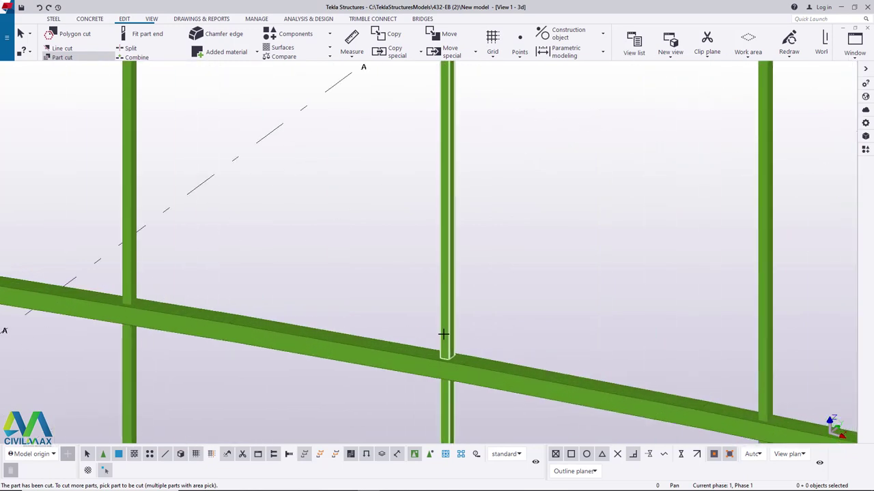
scroll(445, 335, down, 1)
scroll(224, 306, down, 2)
scroll(527, 357, up, 3)
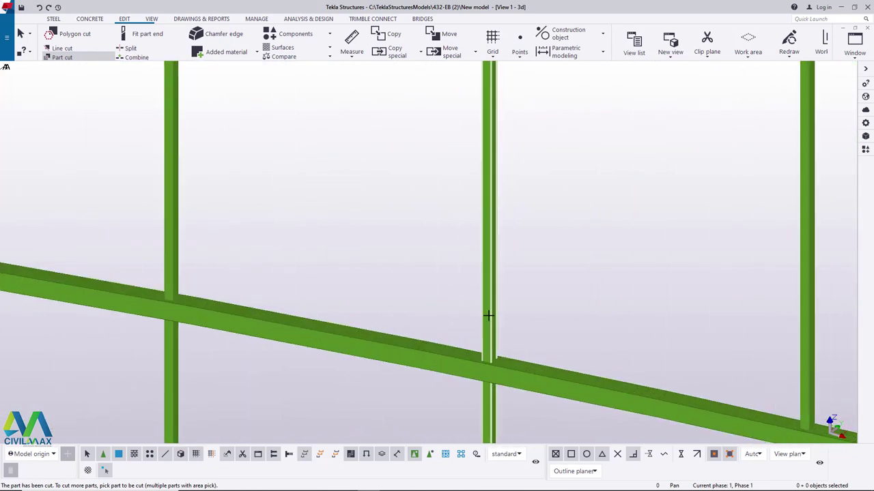
scroll(492, 342, up, 3)
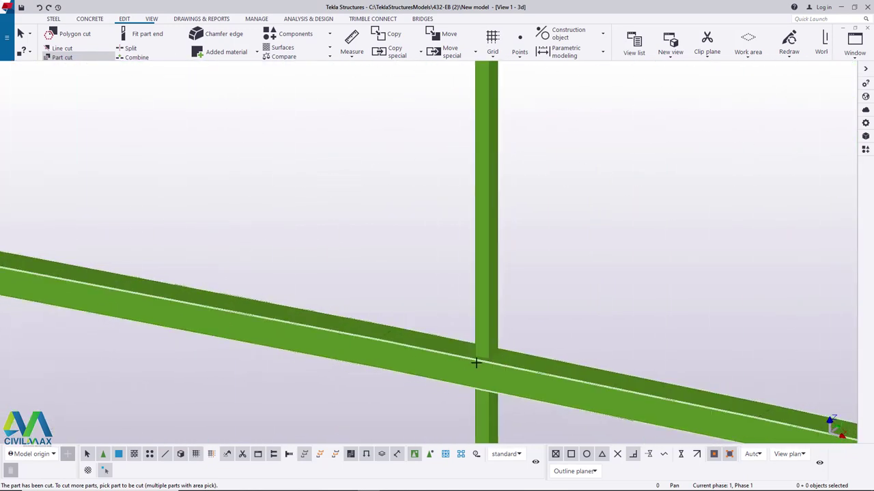
scroll(505, 359, up, 1)
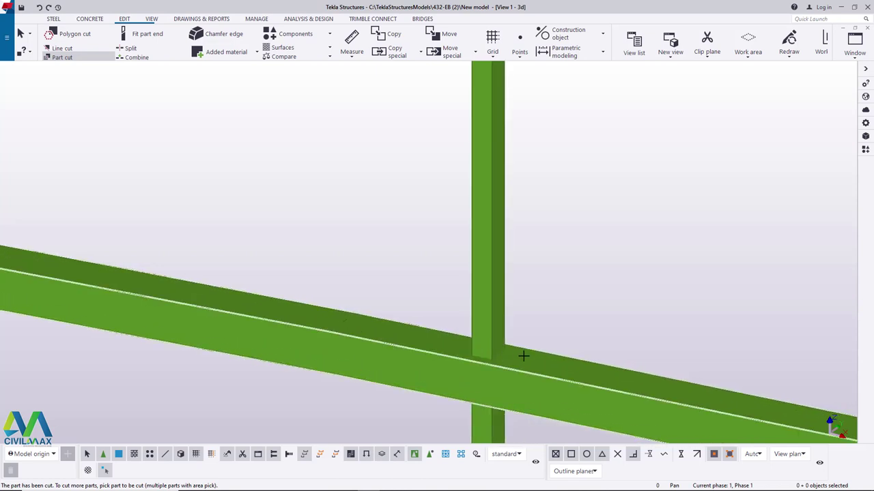
click(496, 369)
scroll(496, 375, down, 4)
scroll(454, 186, up, 2)
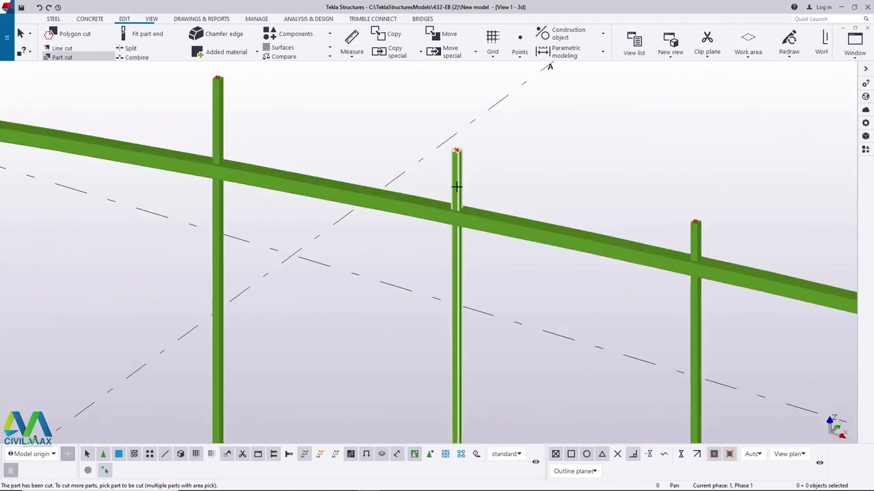
scroll(454, 186, up, 2)
click(458, 272)
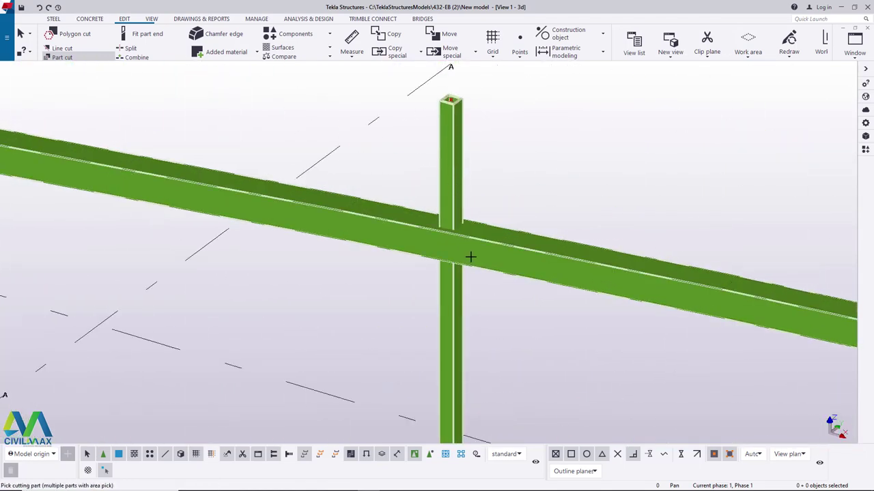
Part cut the tenth vertical member from column A-1 where it crosses the upper and lower chords
scroll(466, 225, down, 5)
scroll(466, 220, up, 3)
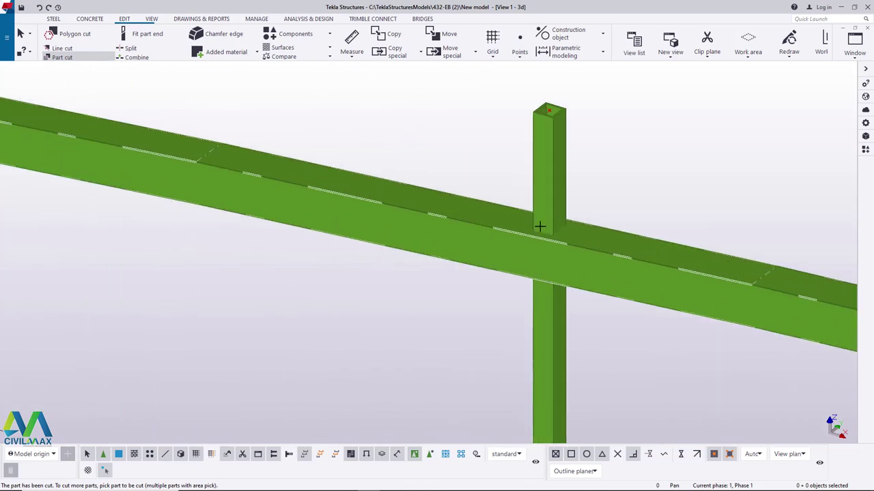
scroll(427, 157, down, 2)
scroll(427, 157, down, 3)
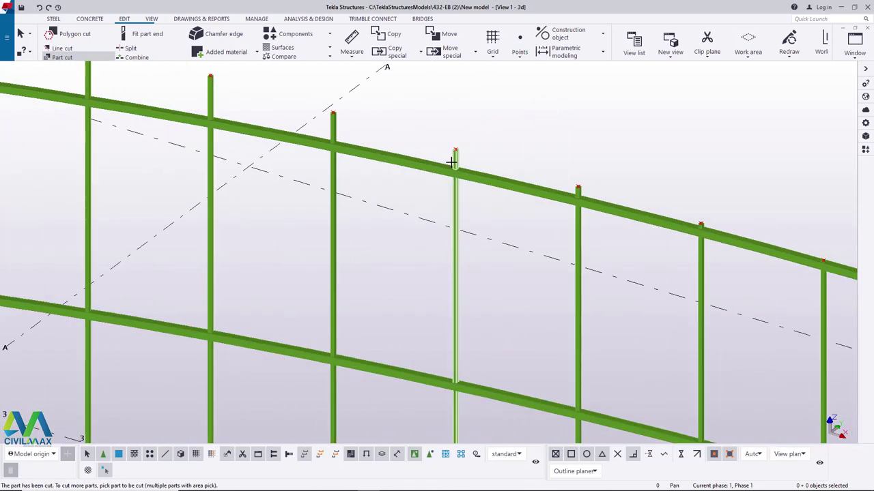
scroll(462, 298, up, 4)
click(432, 299)
click(442, 329)
Restart Part cut and cut the eleventh vertical member from column A-1 with the upper and lower chords
scroll(355, 292, down, 4)
scroll(513, 126, up, 5)
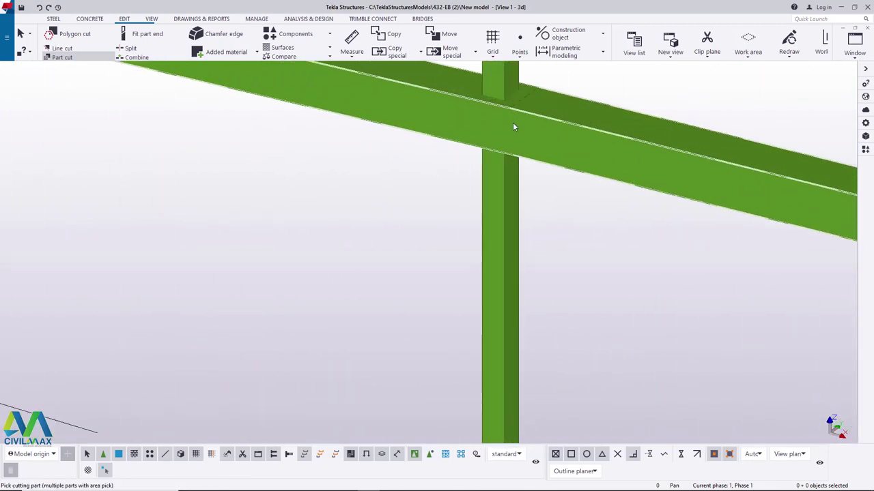
right_click(636, 84)
click(682, 89)
click(69, 59)
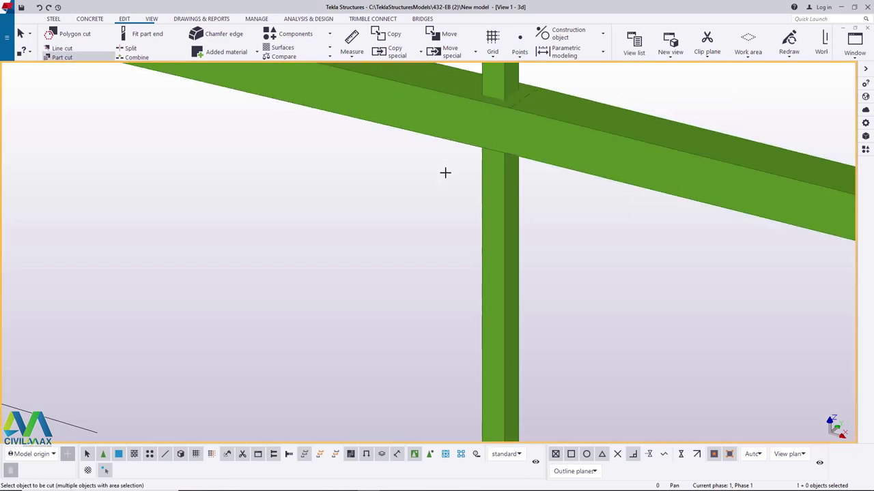
click(497, 179)
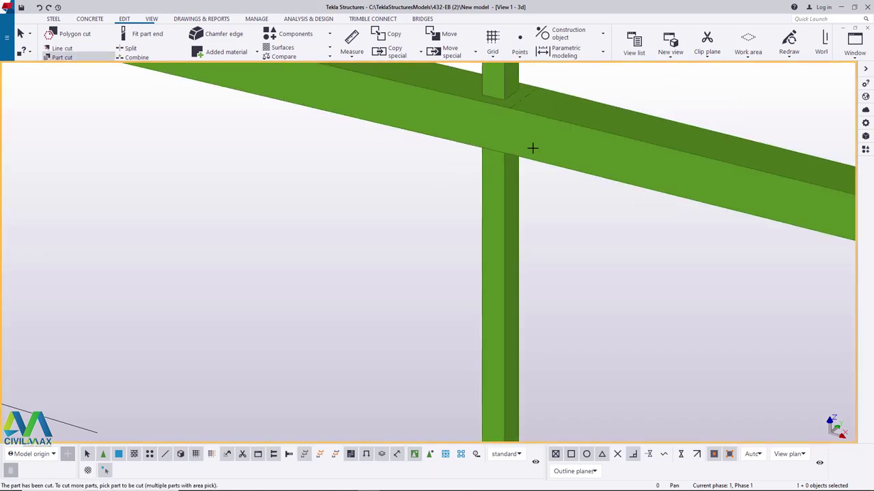
scroll(454, 131, down, 4)
scroll(459, 130, down, 5)
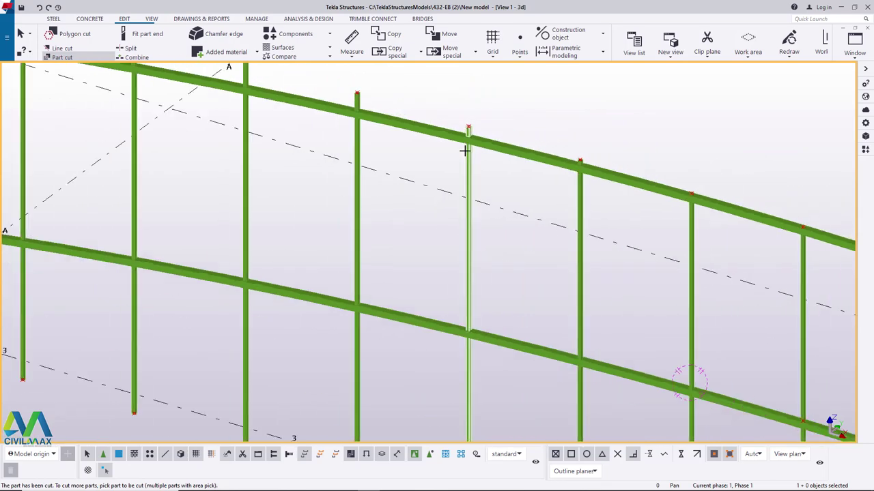
scroll(484, 249, up, 8)
scroll(454, 233, up, 3)
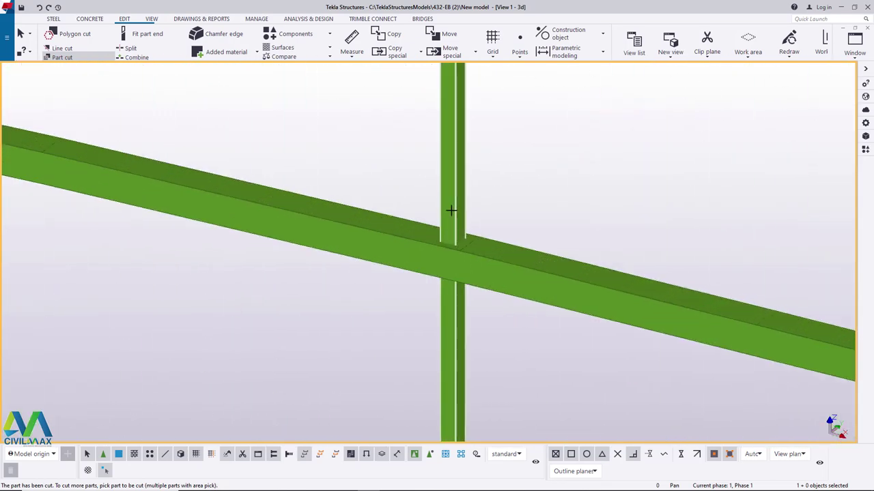
Part cut the twelfth vertical member from column A-1 at the upper chord and at the lower chord, ending the command
scroll(413, 291, down, 10)
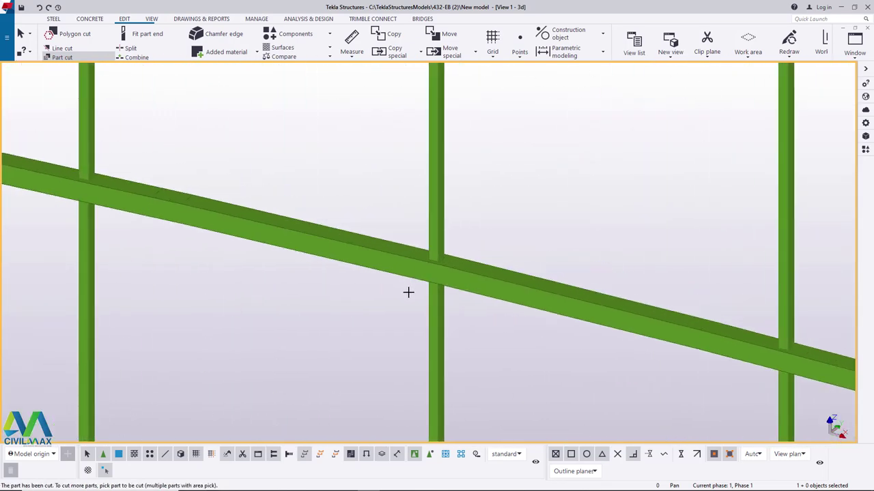
scroll(417, 292, down, 2)
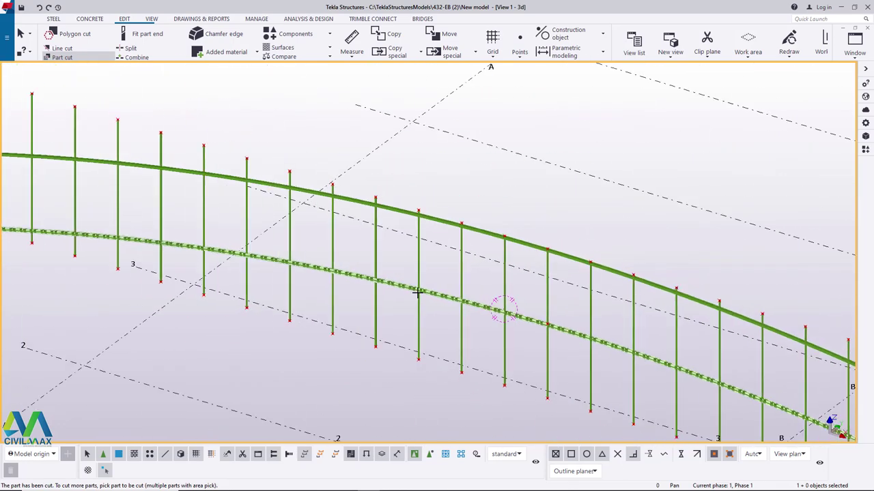
scroll(418, 292, up, 8)
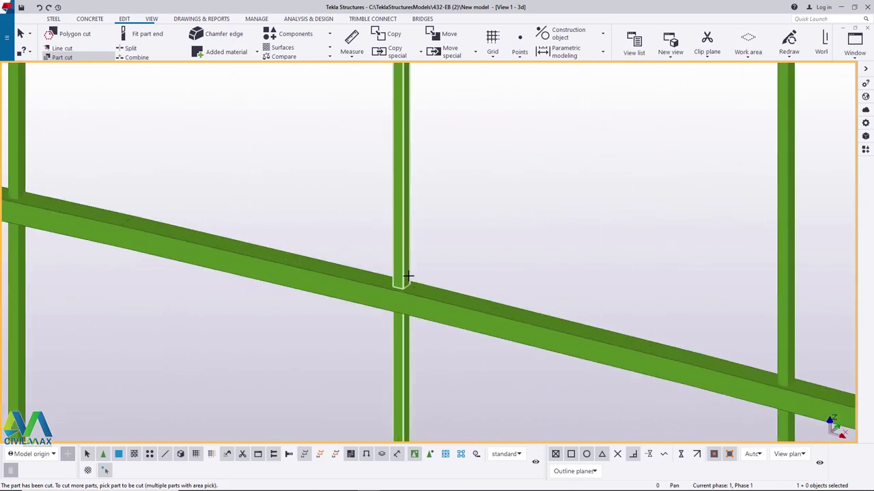
scroll(550, 220, down, 4)
scroll(552, 130, up, 10)
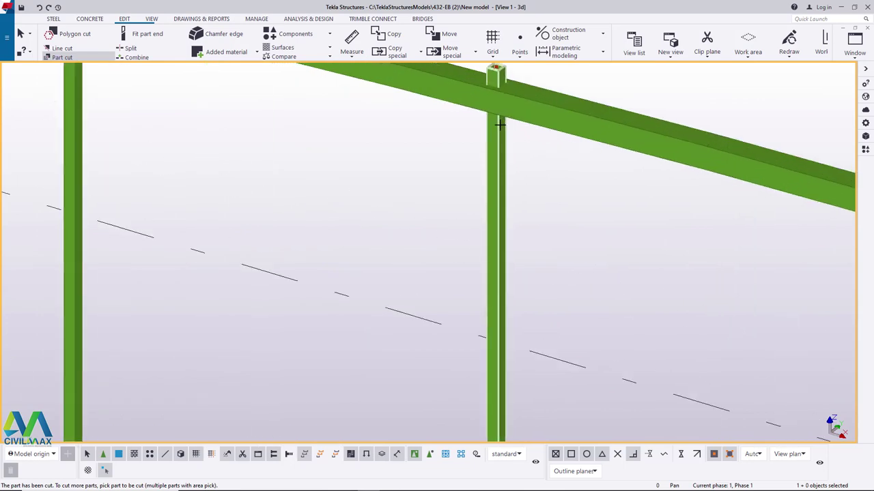
scroll(486, 193, down, 2)
click(509, 130)
scroll(498, 130, down, 6)
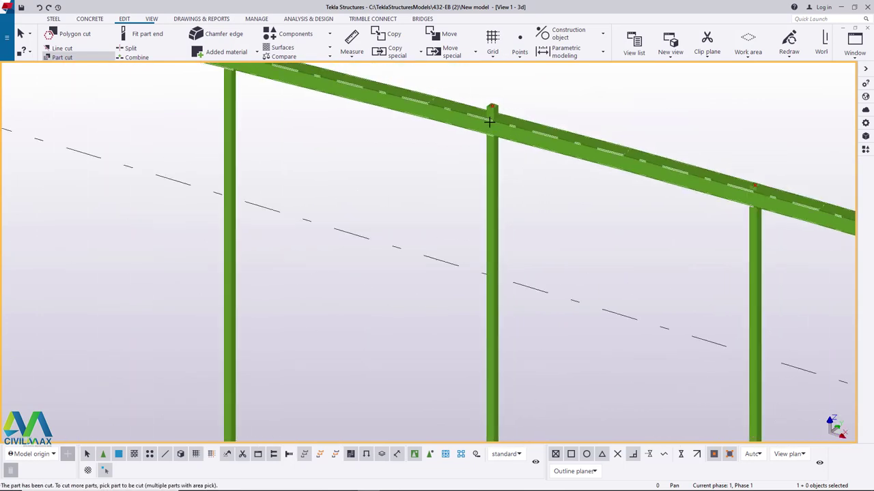
scroll(482, 335, up, 2)
scroll(479, 305, up, 6)
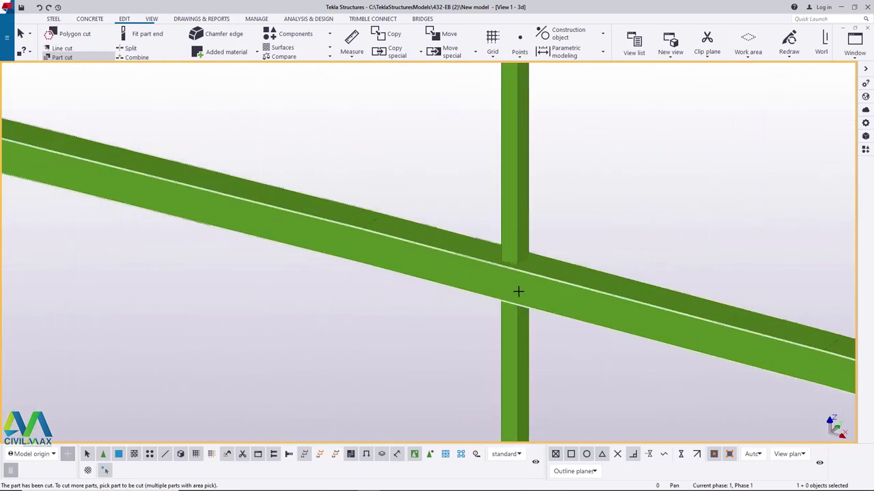
click(513, 278)
right_click(590, 183)
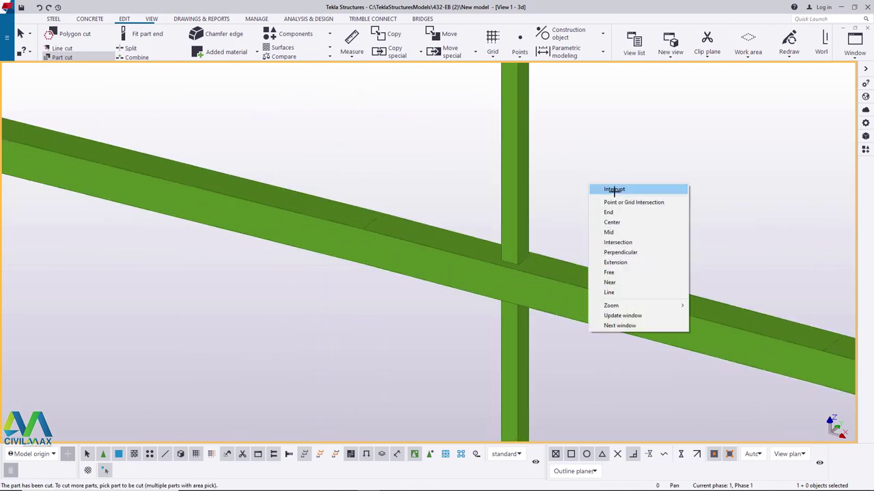
click(601, 188)
Part cut the thirteenth vertical member from column A-1, using the lower and upper chords as cutting parts
scroll(570, 240, down, 4)
scroll(570, 240, down, 8)
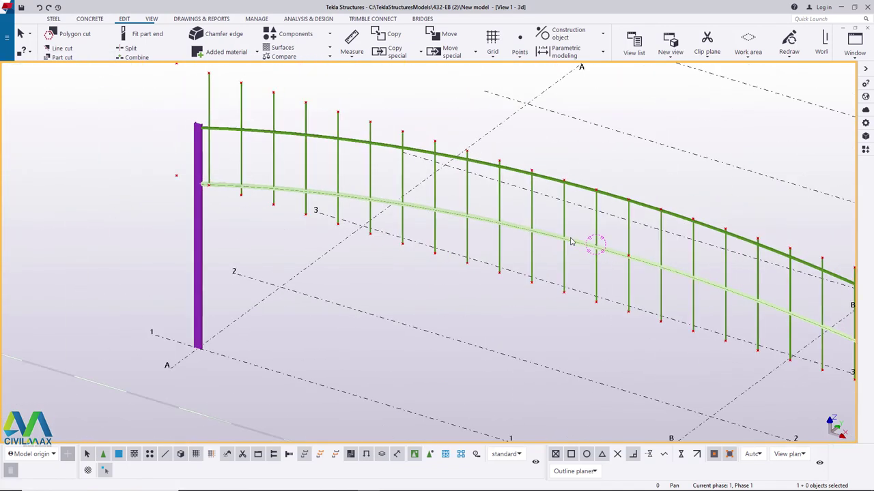
scroll(571, 241, up, 10)
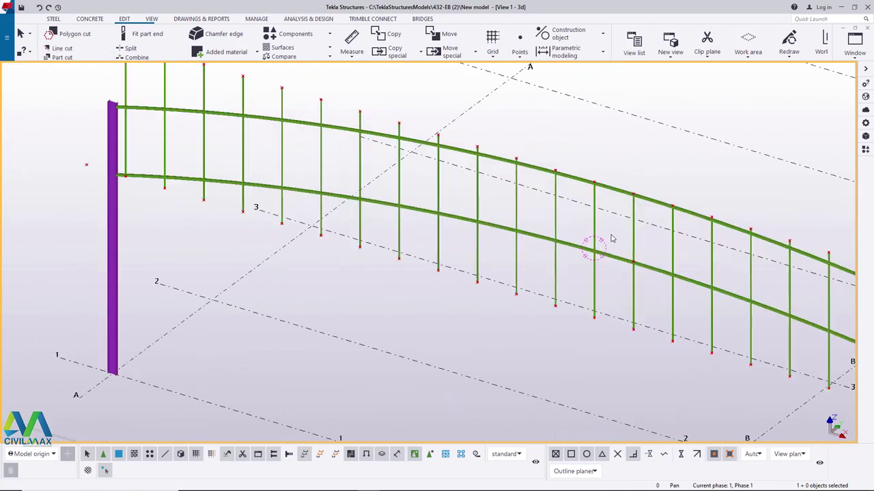
scroll(585, 261, up, 4)
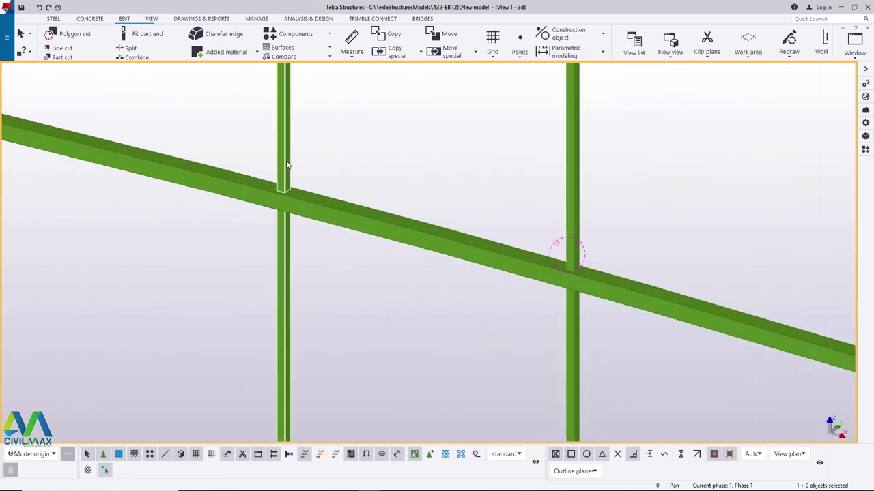
click(83, 59)
scroll(561, 253, up, 5)
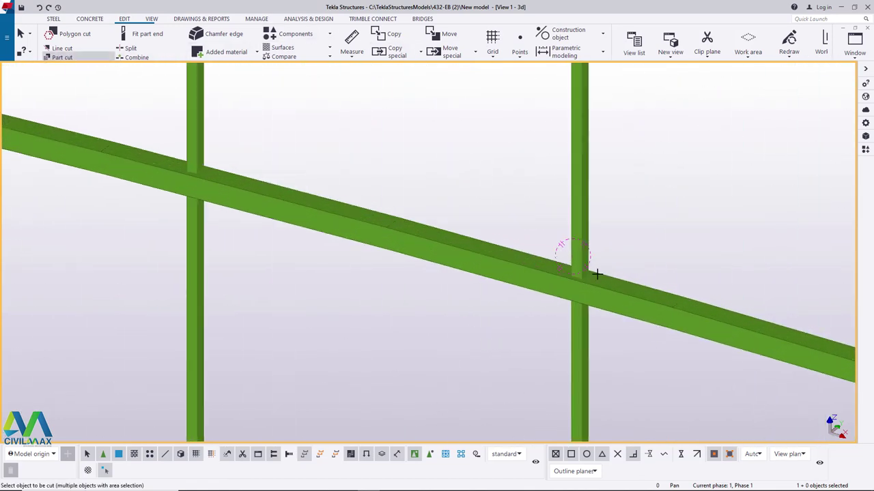
click(568, 289)
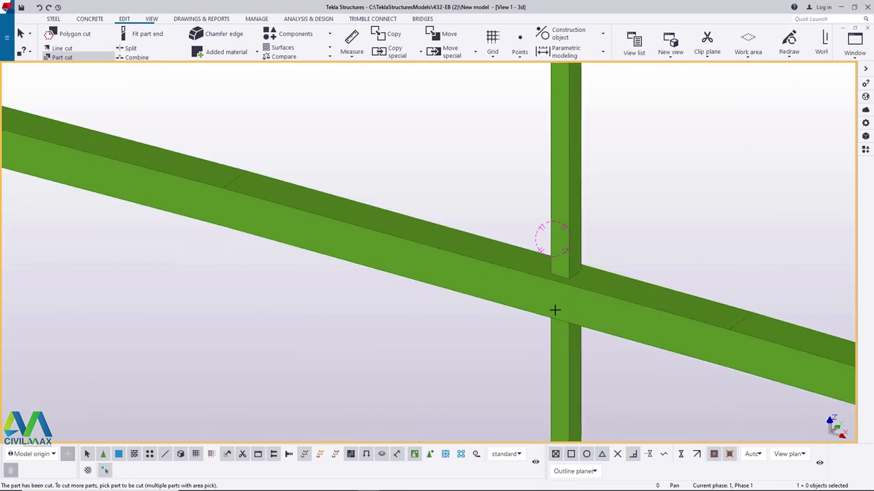
scroll(561, 302, down, 10)
scroll(523, 218, up, 3)
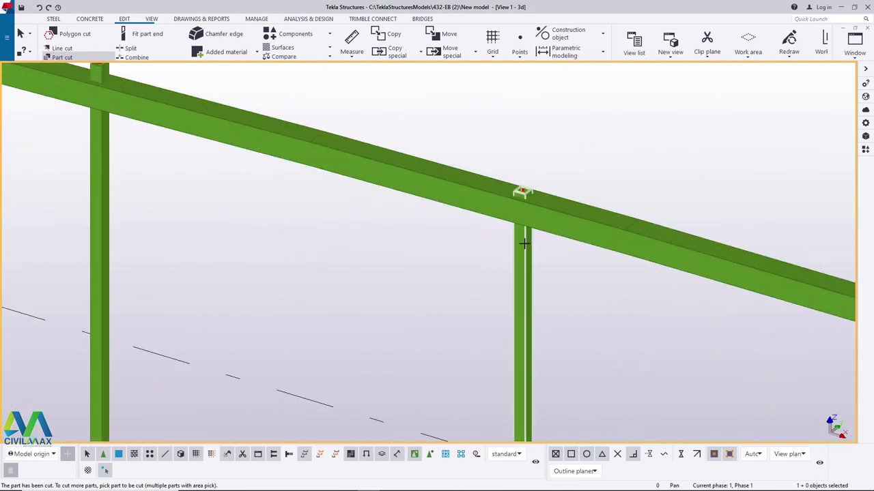
right_click(567, 124)
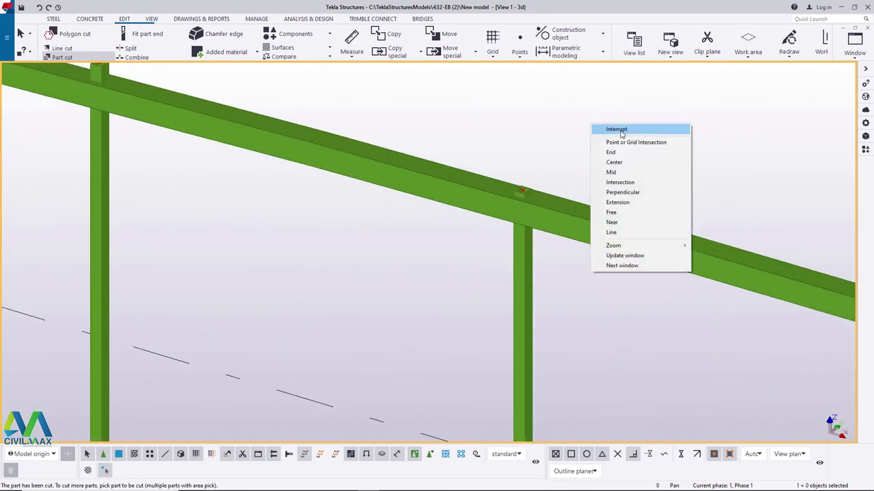
click(575, 129)
Show the parts as transparent to examine the first vertical member's cut inside the lower chord near column A-1
scroll(580, 164, down, 10)
scroll(375, 144, up, 10)
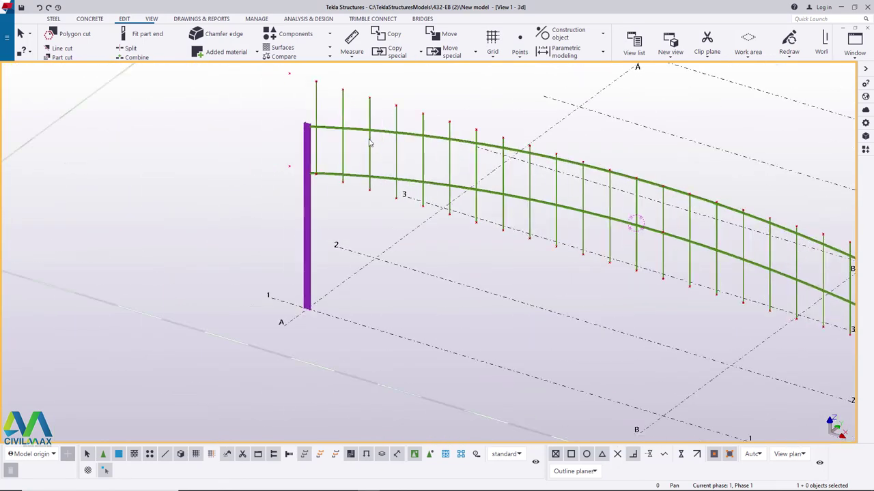
scroll(272, 272, up, 5)
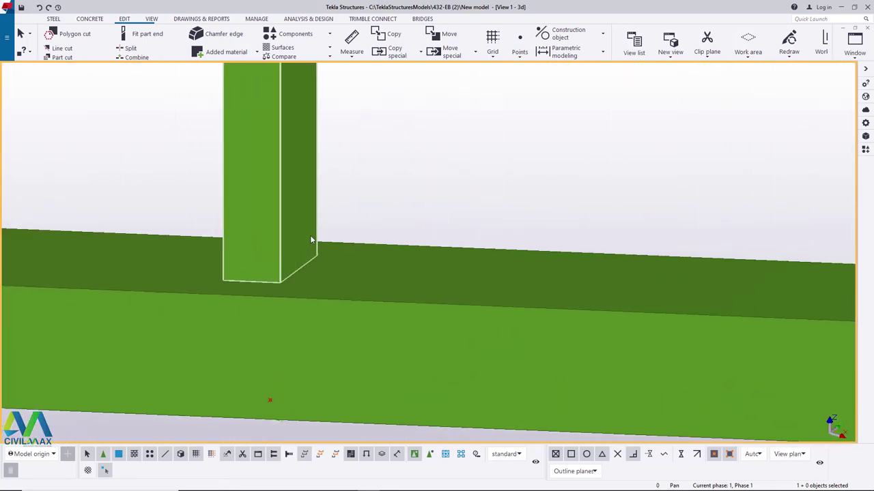
scroll(310, 240, down, 8)
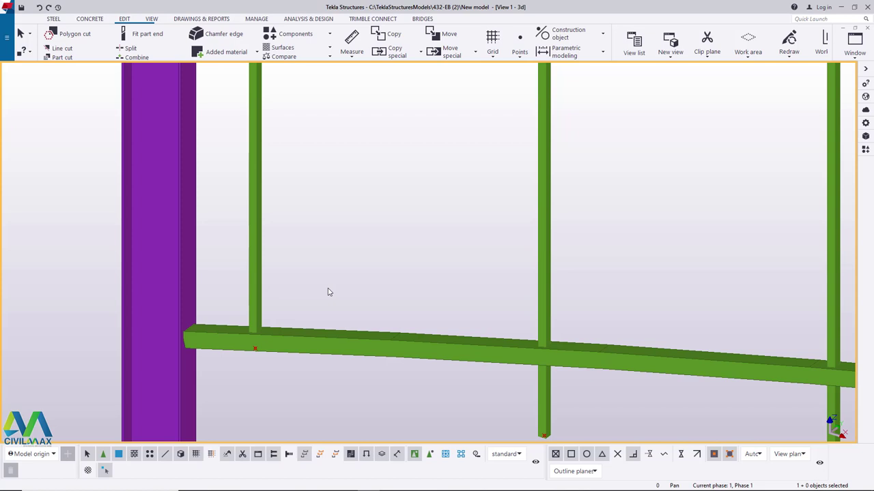
key(ctrl+2)
scroll(248, 317, up, 8)
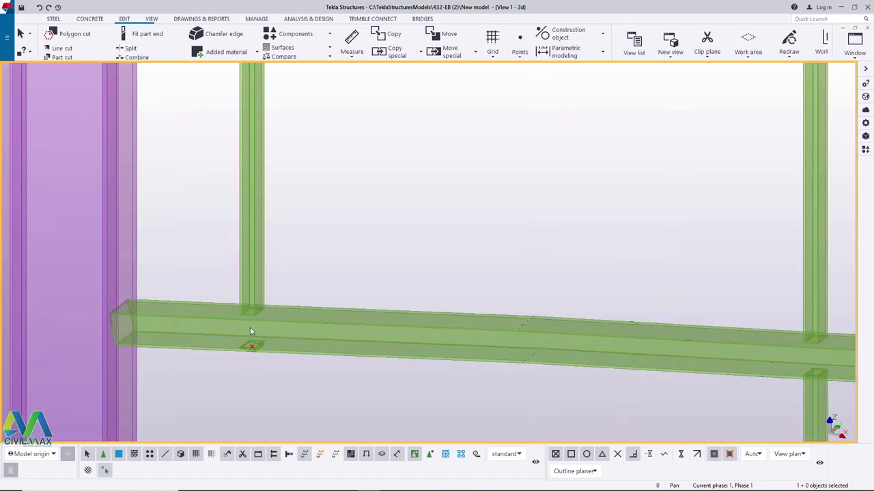
Examine the first vertical member's cut in the lower chord from a higher viewing angle and restore solid part rendering
click(164, 35)
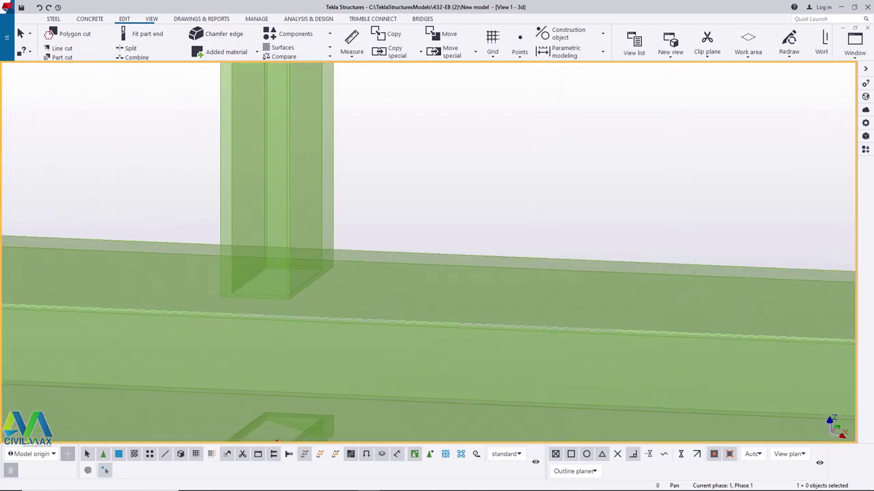
click(151, 19)
click(337, 47)
click(359, 78)
ctrl+middle_drag(301, 261, 319, 296)
scroll(357, 193, down, 3)
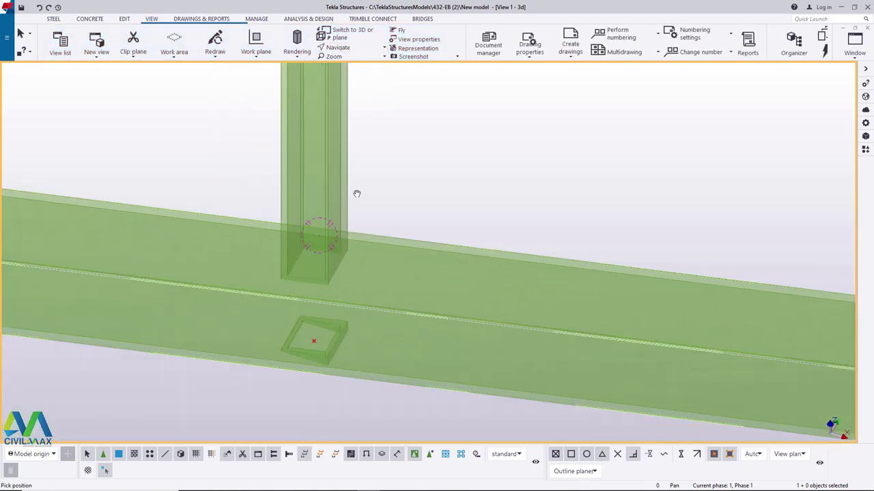
scroll(349, 206, up, 1)
right_click(424, 140)
click(450, 146)
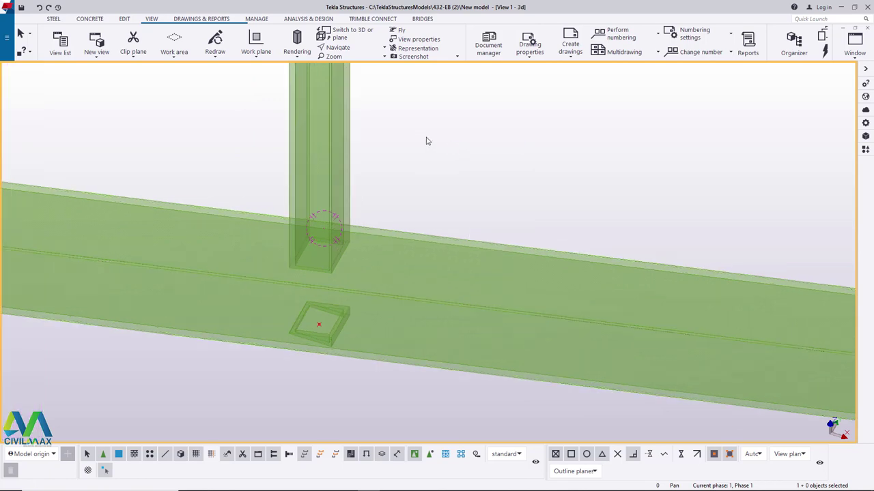
key(ctrl+4)
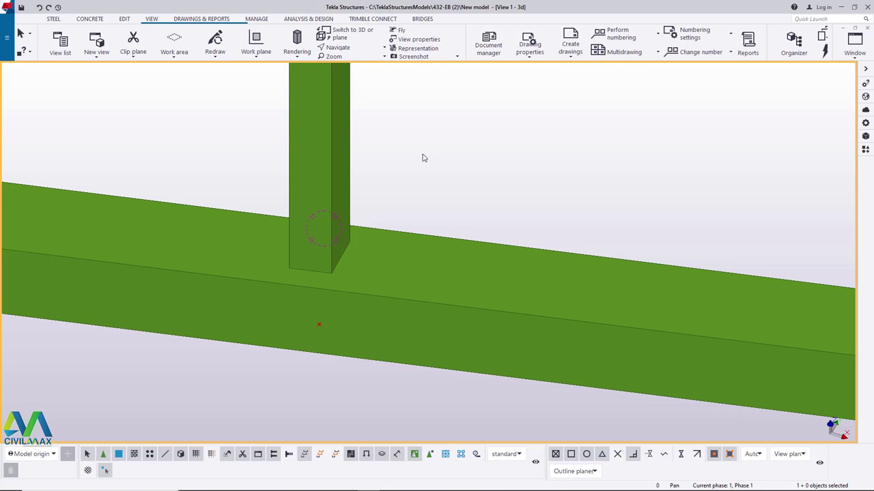
Hide the first vertical member near column A-1, and redraw the view to bring it back
click(321, 141)
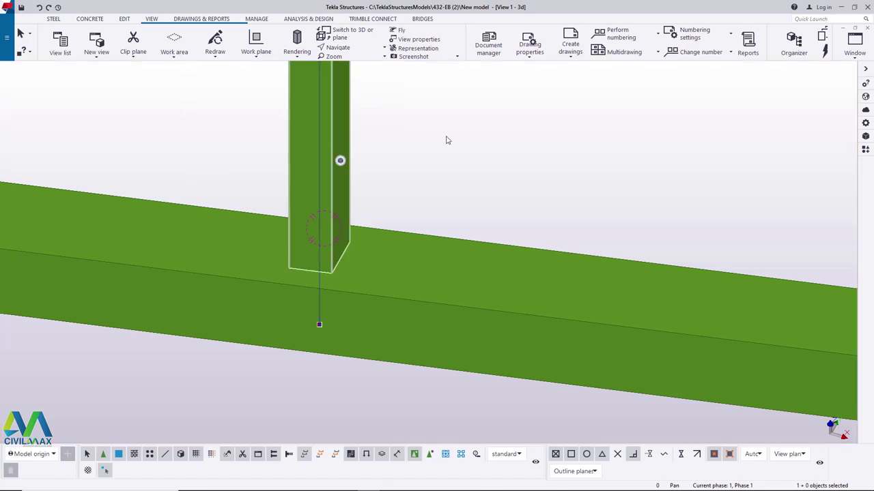
right_click(446, 138)
click(479, 276)
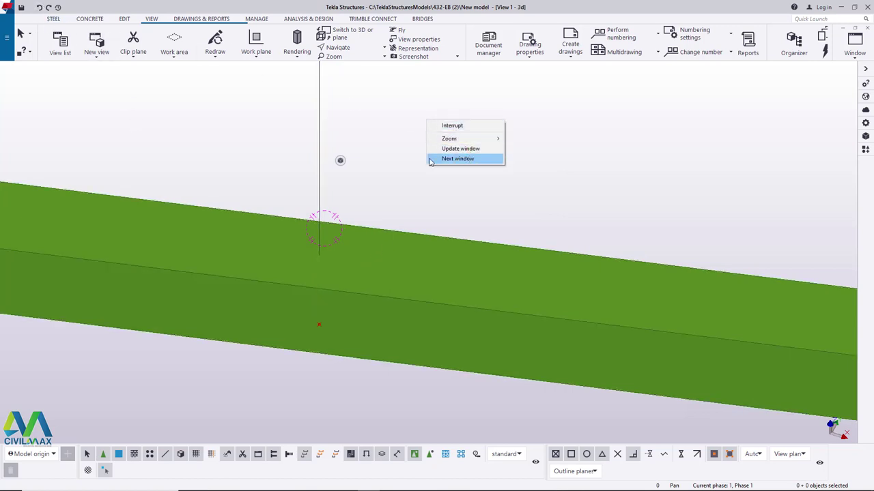
click(451, 160)
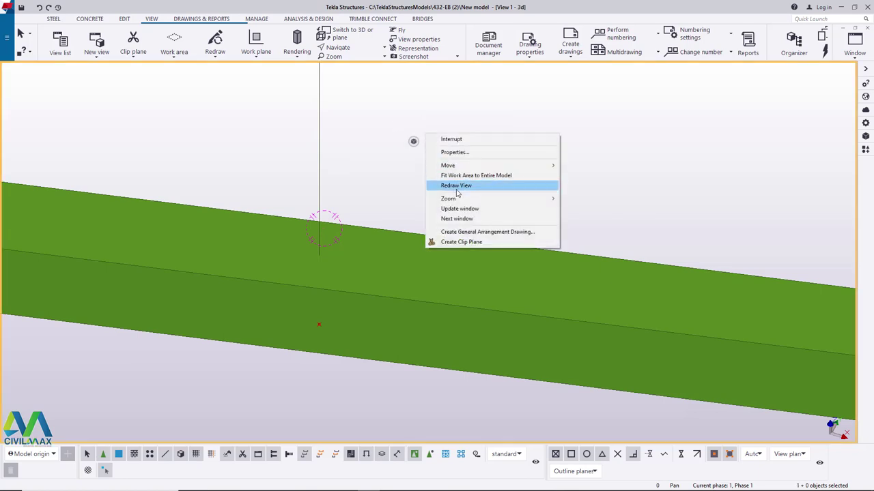
click(458, 187)
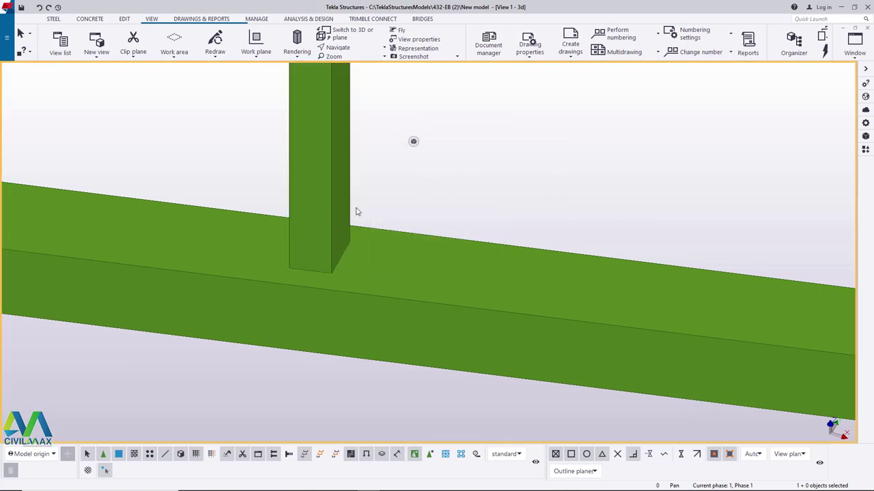
Show the parts as transparent around the first vertical member's cut end at the lower chord
click(126, 19)
click(518, 58)
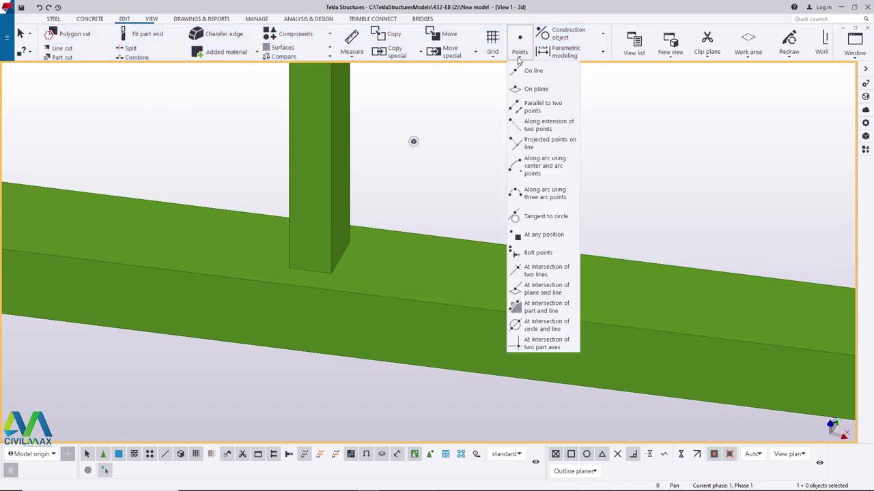
click(691, 119)
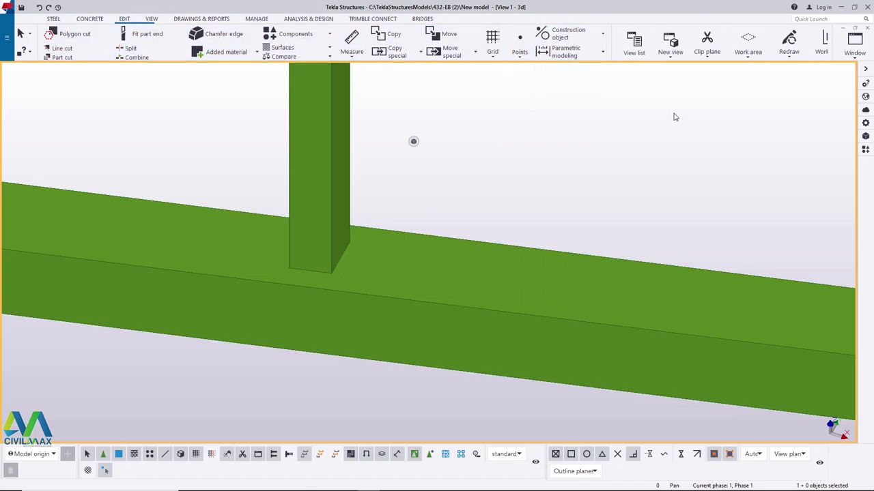
key(ctrl+2)
scroll(375, 273, up, 3)
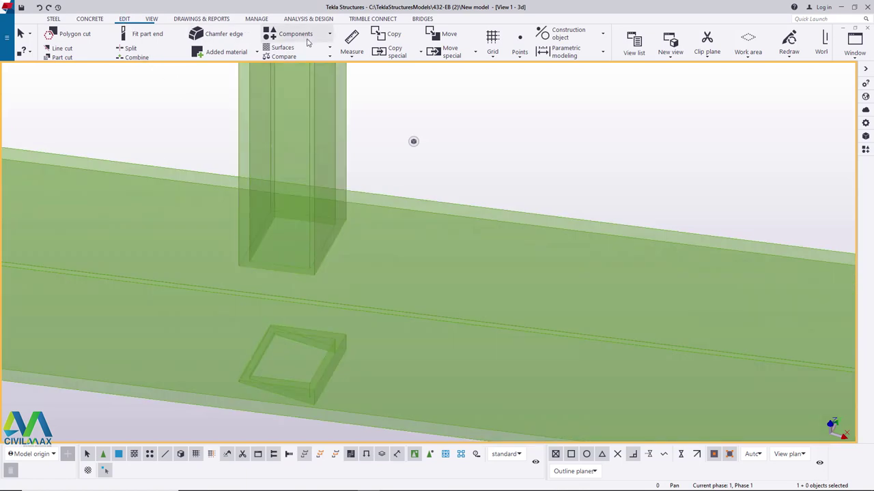
Add 1 point on a line between the opposite edge midpoints of the first vertical member's cut end at the lower chord
click(523, 58)
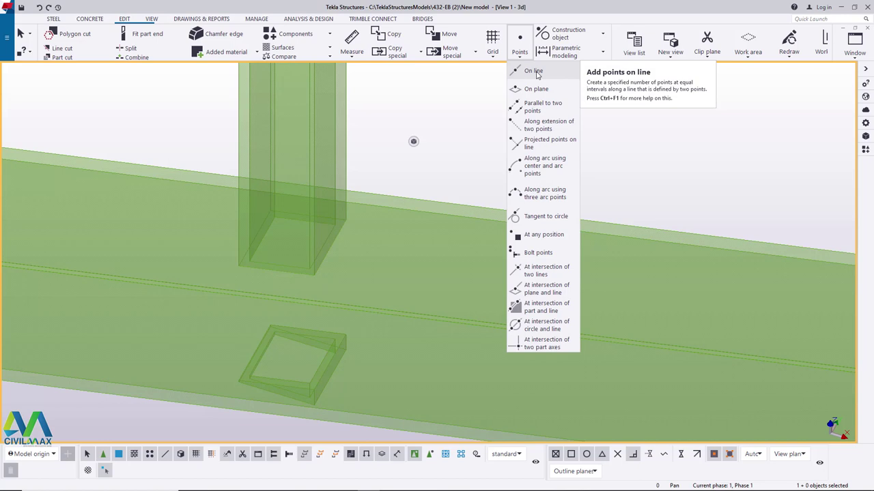
click(535, 72)
scroll(271, 265, up, 3)
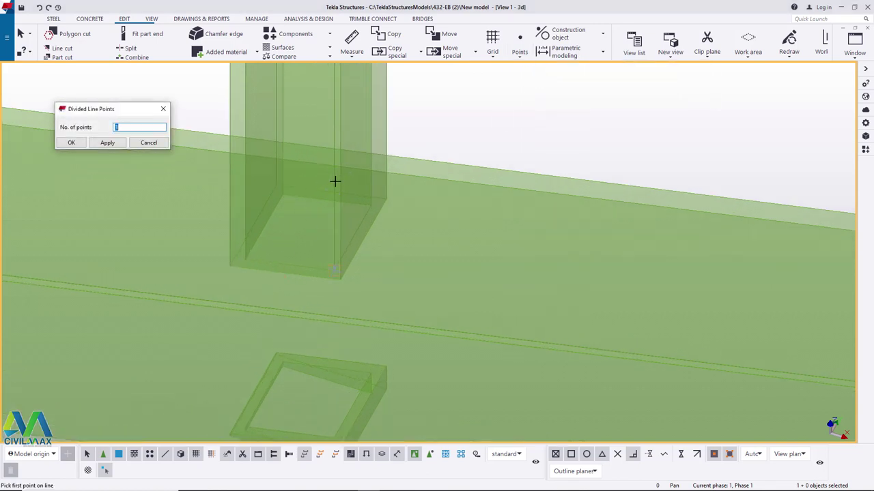
scroll(287, 273, up, 2)
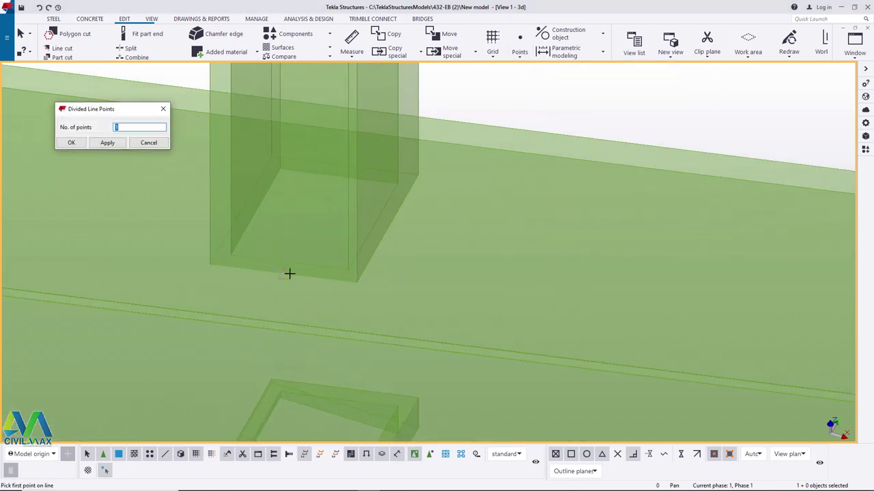
click(284, 274)
scroll(342, 182, up, 2)
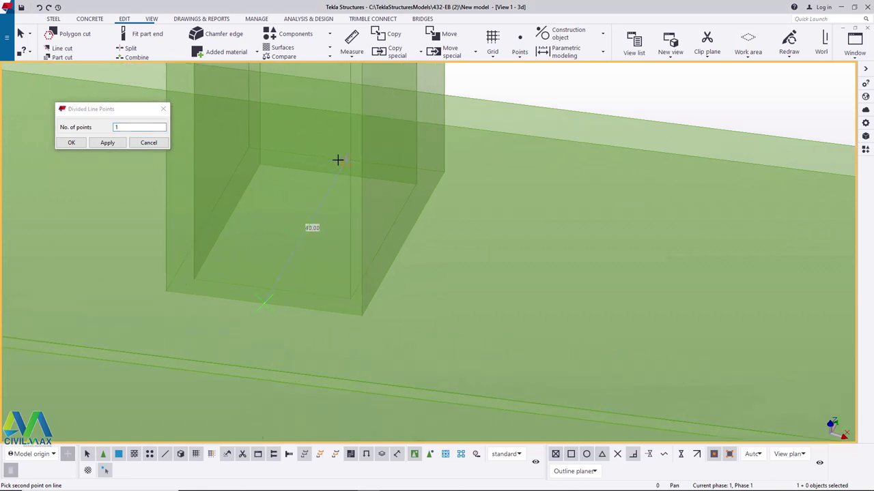
scroll(293, 252, down, 3)
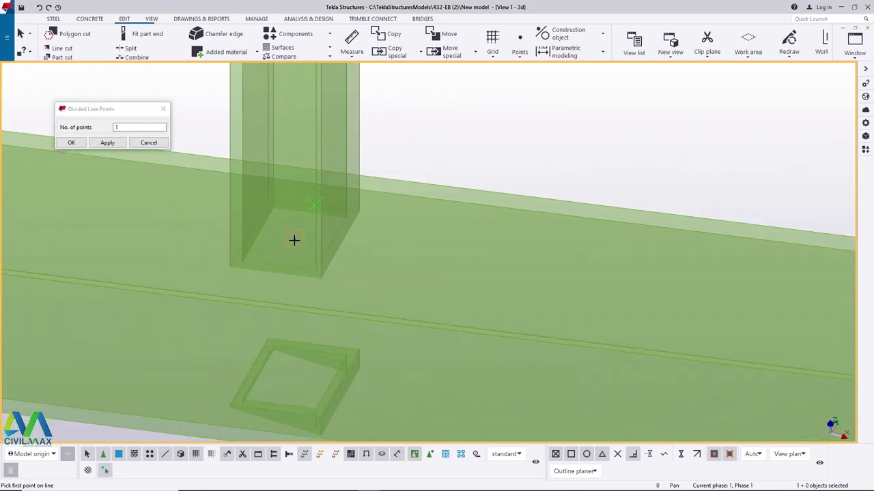
Add 1 point on a line between opposite edge midpoints of the first vertical member's cut end at the upper chord
scroll(304, 321, down, 10)
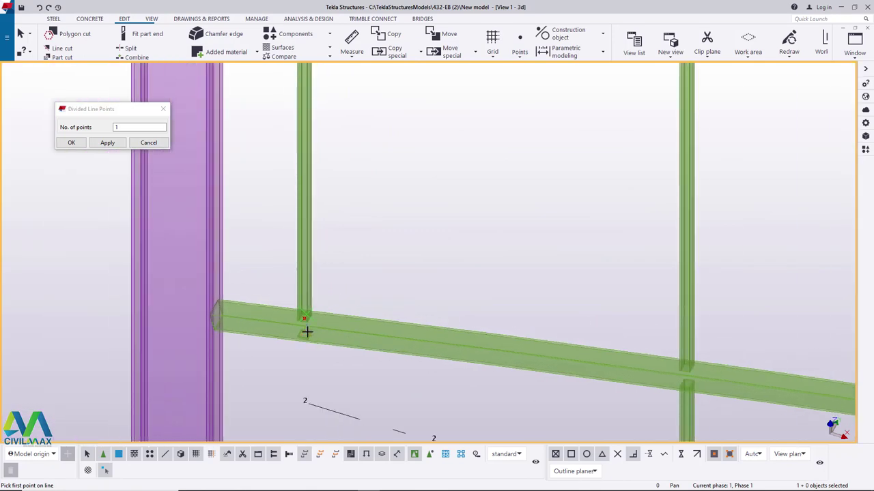
scroll(314, 321, up, 10)
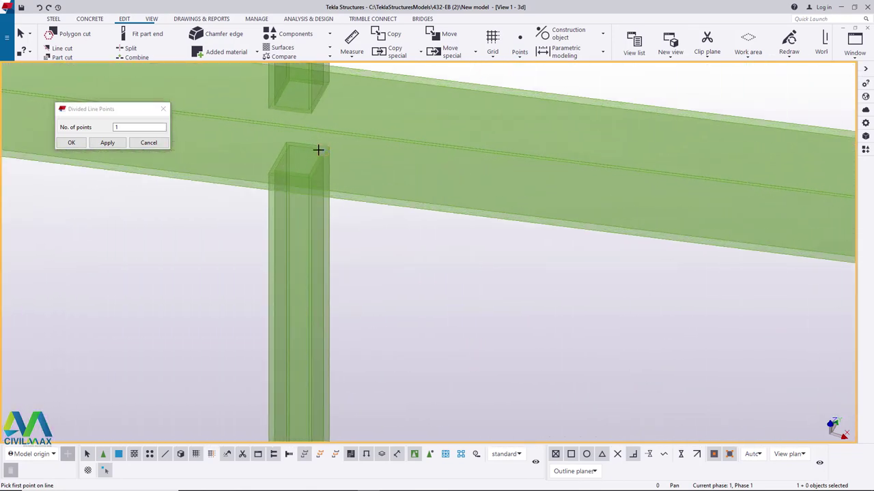
scroll(311, 140, up, 2)
click(287, 130)
scroll(243, 244, up, 2)
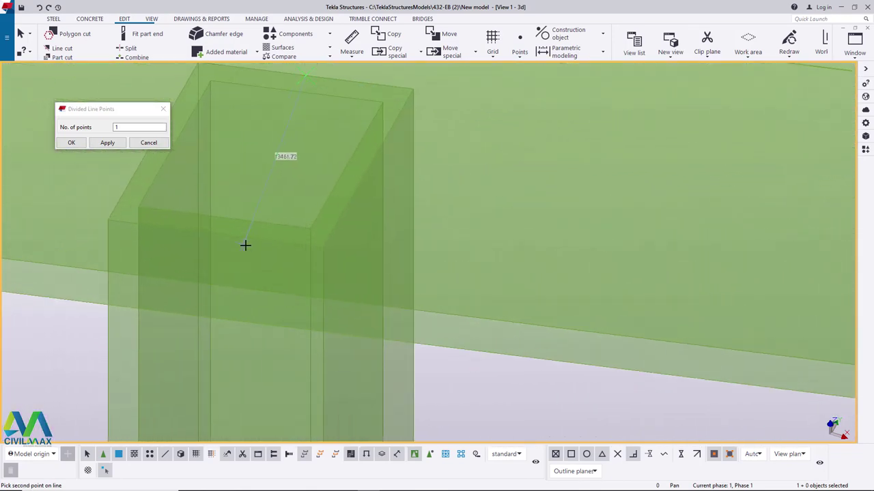
scroll(222, 218, down, 10)
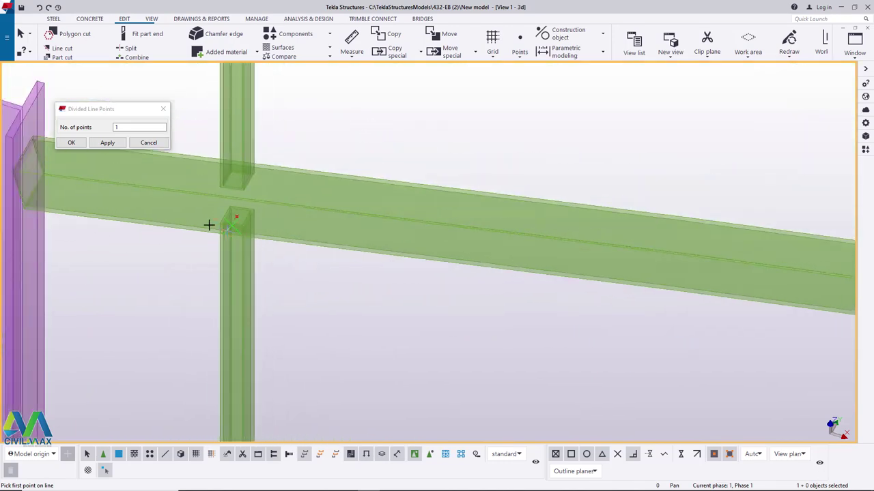
Add 1 point at the centre of the second vertical member's cut end at the upper chord, between opposite edge midpoints
scroll(349, 233, up, 5)
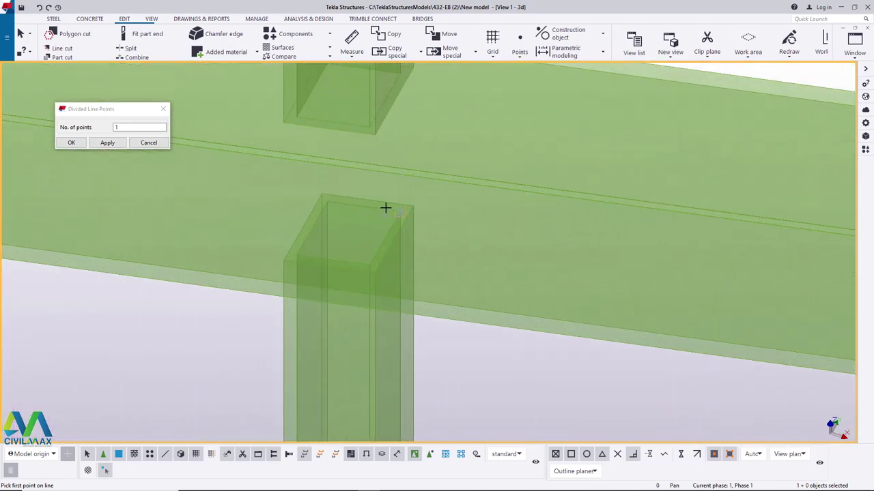
click(364, 196)
scroll(339, 277, up, 3)
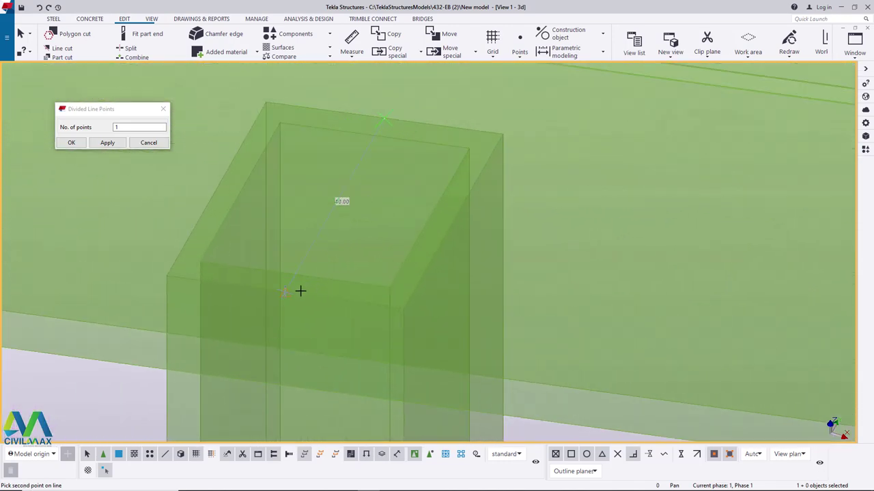
click(288, 293)
scroll(345, 185, down, 10)
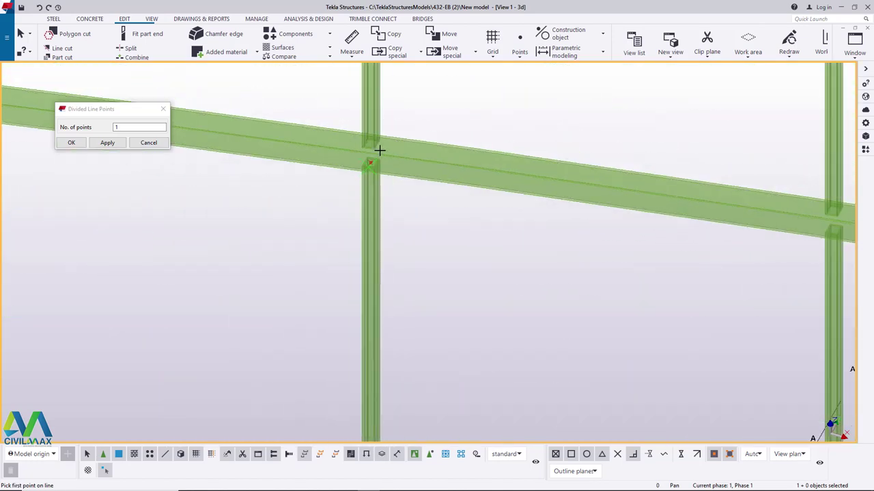
Add 1 point at the centre of the second vertical member's cut end at the lower chord, between opposite edge midpoints
scroll(409, 357, up, 10)
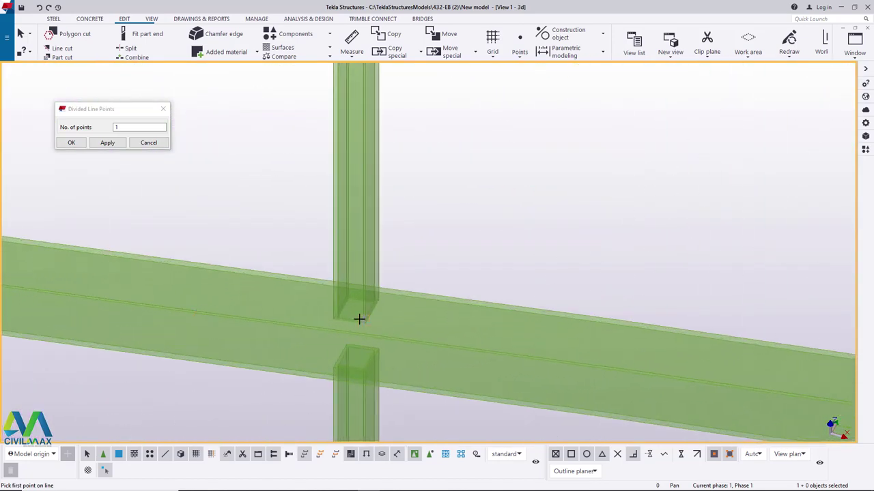
scroll(359, 290, up, 3)
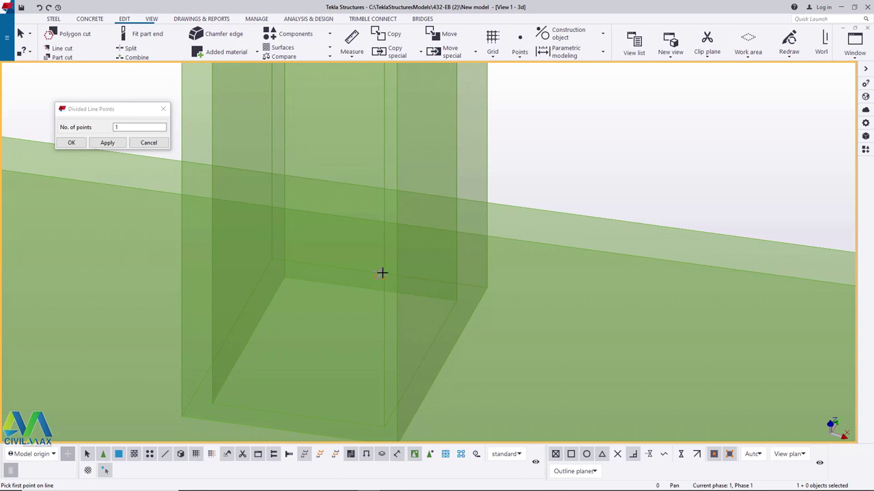
click(380, 277)
scroll(321, 380, up, 2)
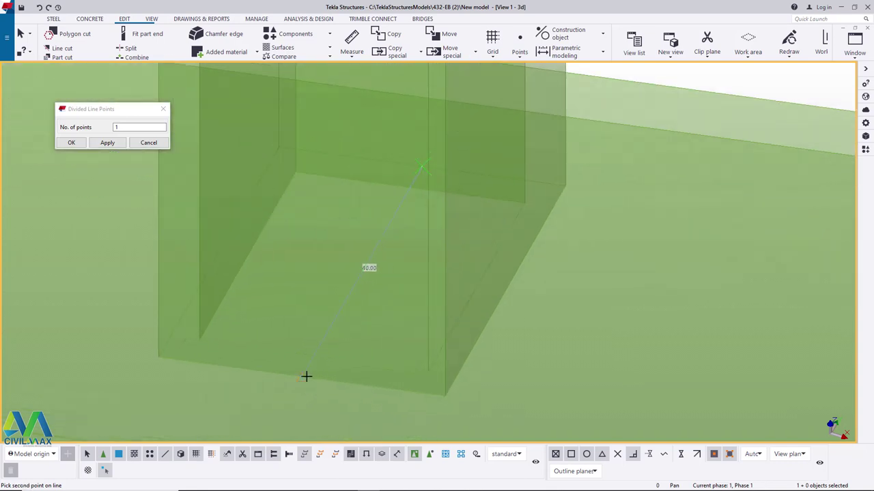
scroll(281, 255, down, 8)
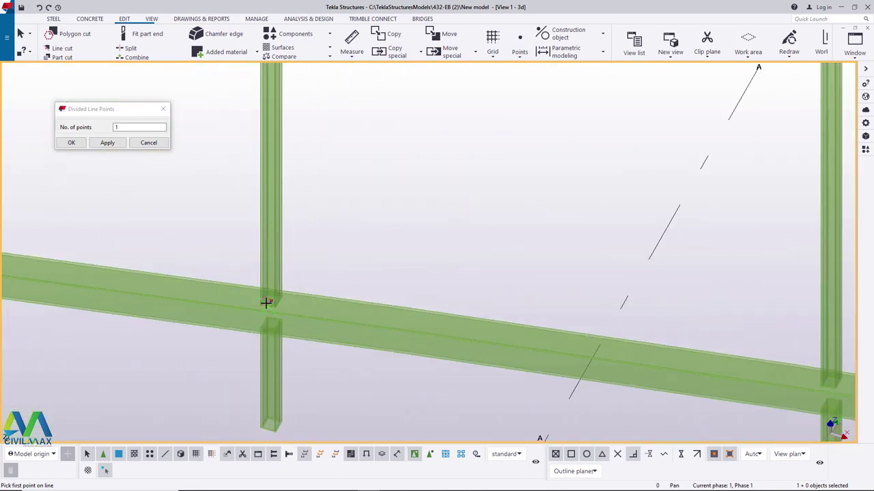
Add 1 centre point on each of the third vertical member's cut ends, at the lower chord and at the upper chord
scroll(478, 312, up, 10)
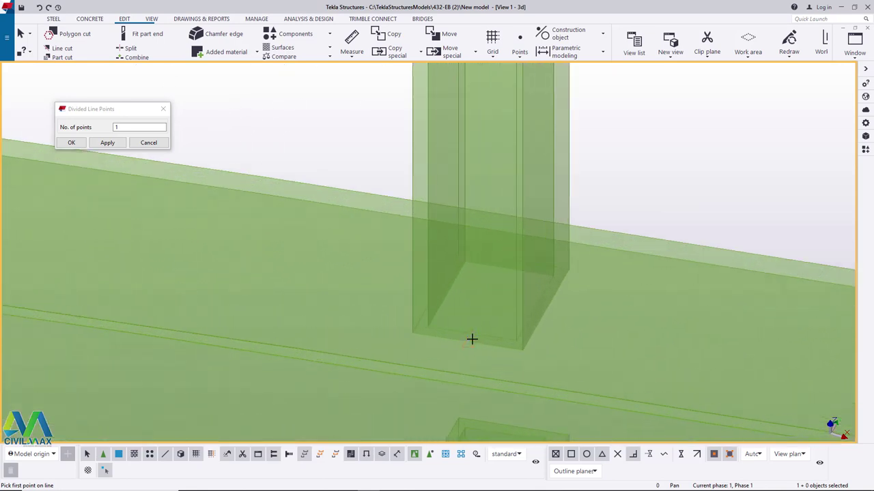
scroll(530, 189, up, 2)
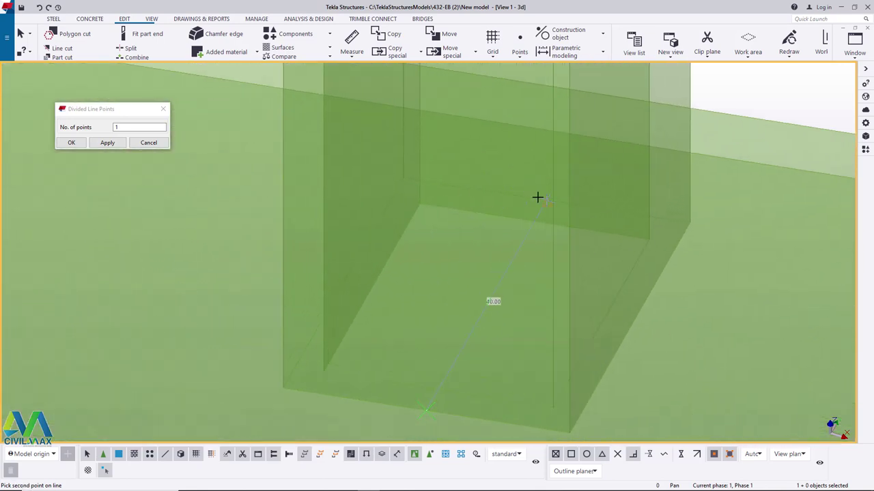
scroll(485, 282, down, 10)
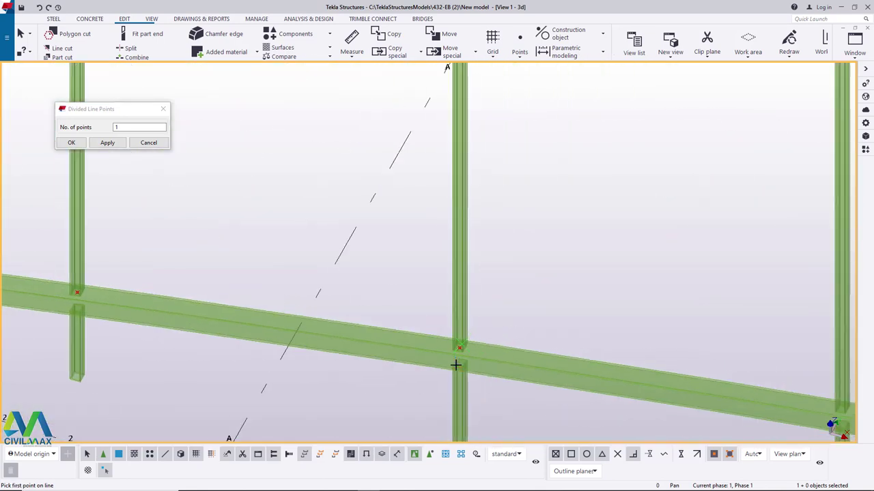
scroll(457, 184, up, 10)
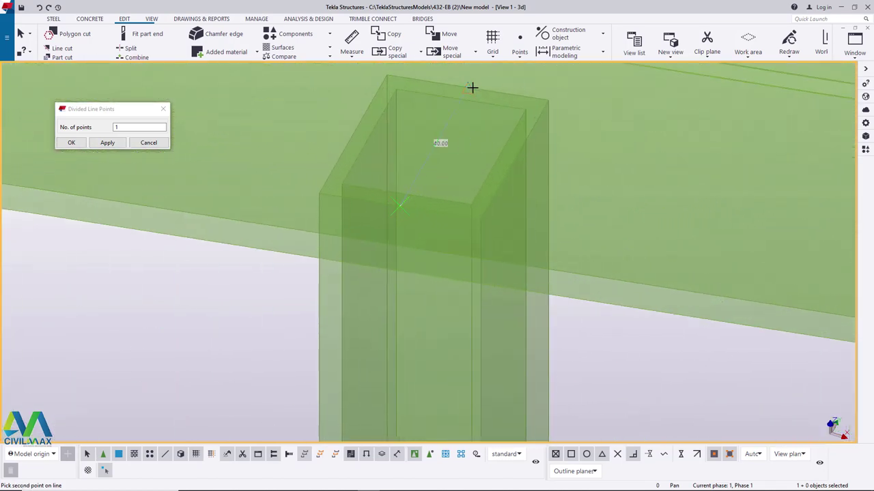
Add single midpoints across the tube ends just under the upper beam, finishing the current post and adding one on the next post
click(469, 87)
scroll(286, 160, down, 10)
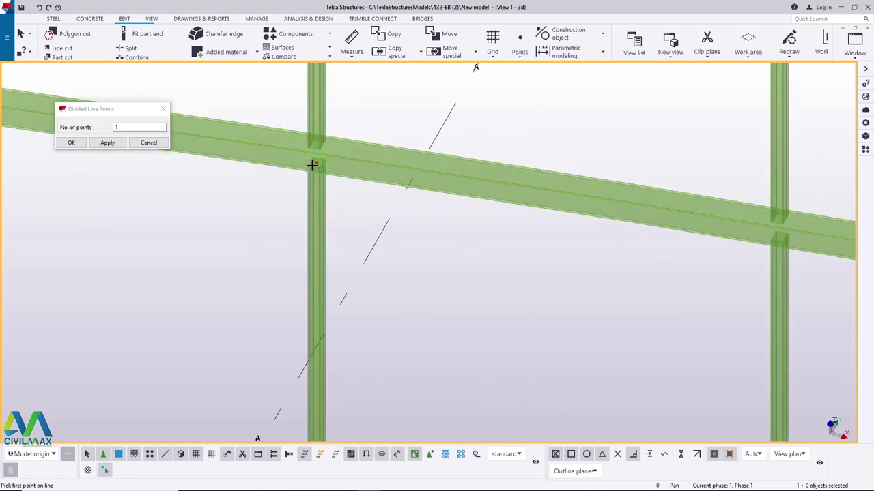
scroll(470, 189, up, 10)
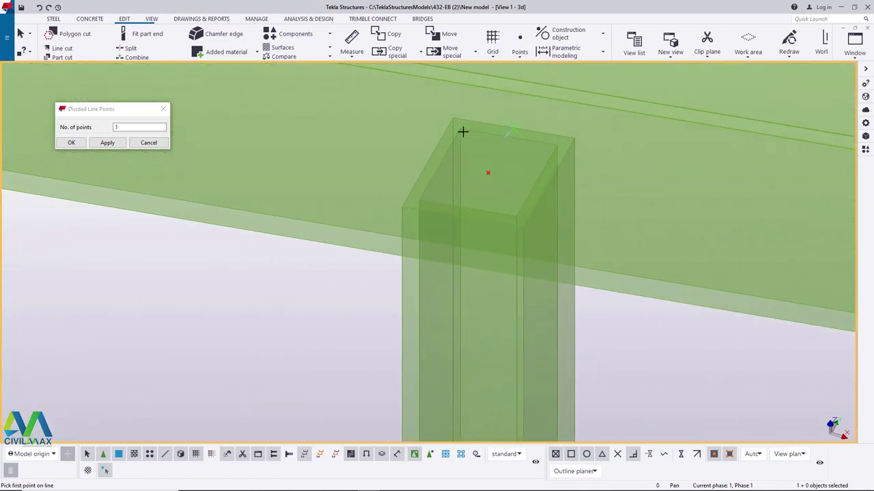
scroll(496, 133, down, 10)
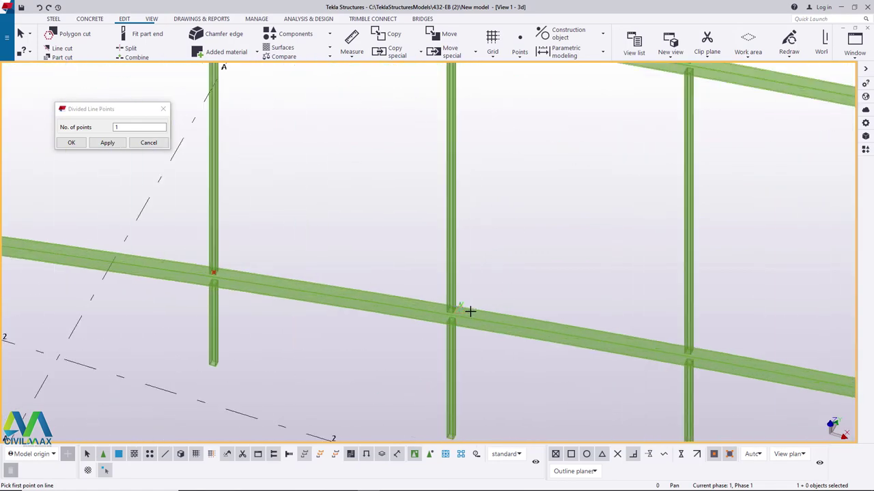
Add a point midway between the opposite edge midpoints of that same post's lower end, just above the lower beam
scroll(471, 311, up, 10)
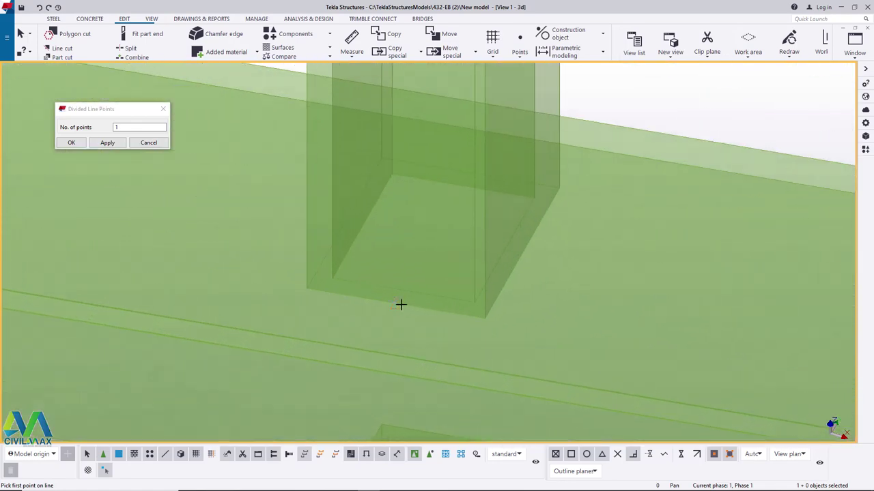
scroll(426, 213, up, 3)
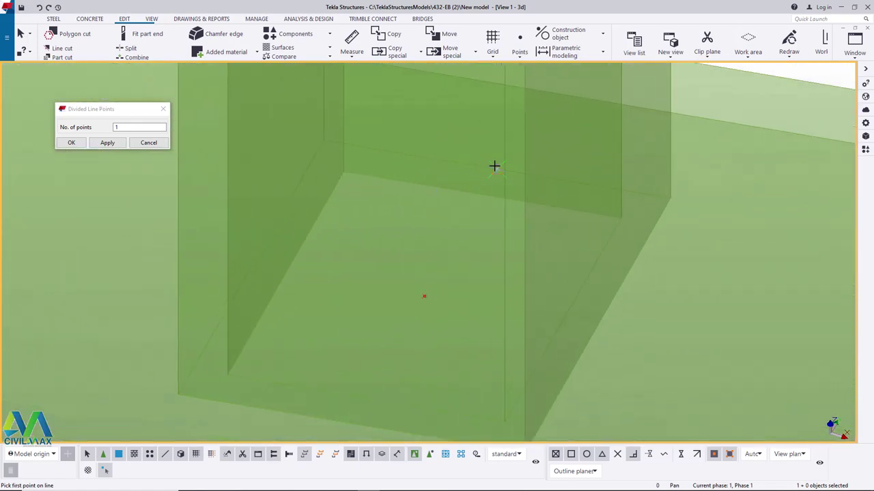
click(494, 165)
scroll(409, 205, down, 10)
scroll(349, 254, down, 6)
scroll(521, 282, up, 4)
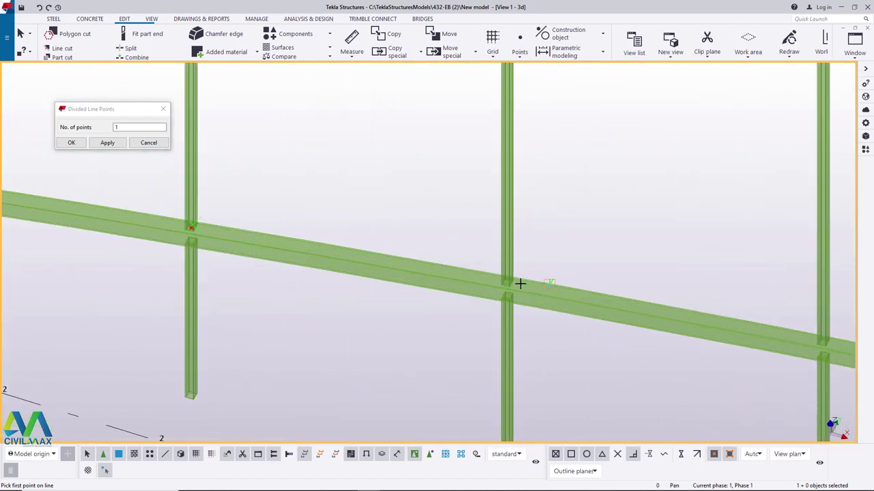
Add a centre point at the third post's lower end above the lower beam and another at its upper end under the upper beam
scroll(522, 282, up, 8)
scroll(461, 294, up, 1)
click(459, 295)
scroll(465, 294, down, 10)
scroll(436, 163, up, 12)
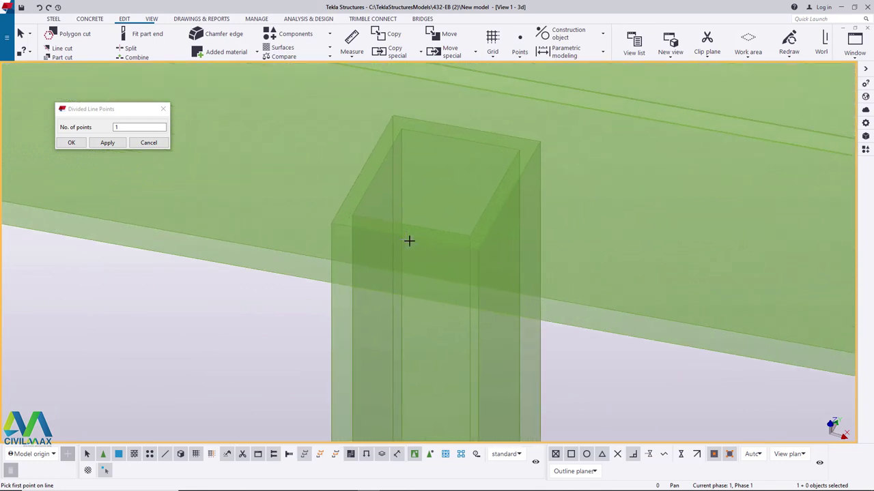
scroll(367, 164, down, 10)
Add centre points on the fourth post, at its upper end under the upper beam and its lower end above the lower beam, and end the command
scroll(480, 212, up, 10)
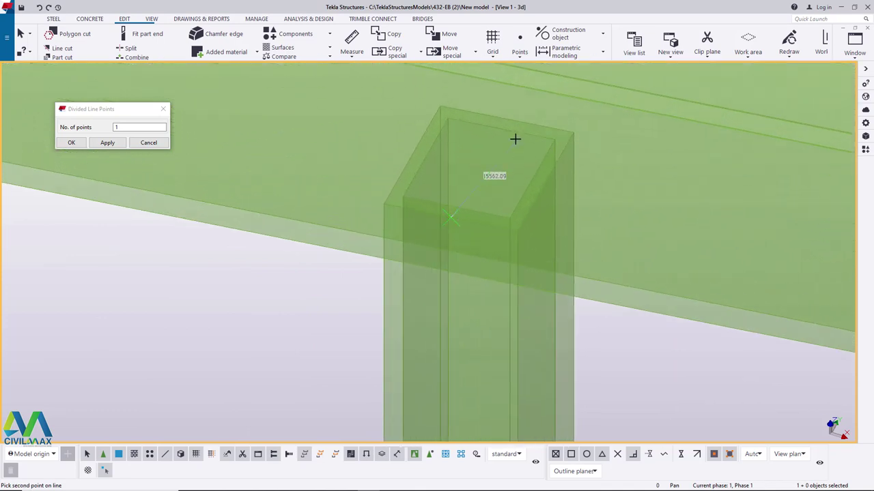
click(511, 119)
scroll(450, 124, down, 10)
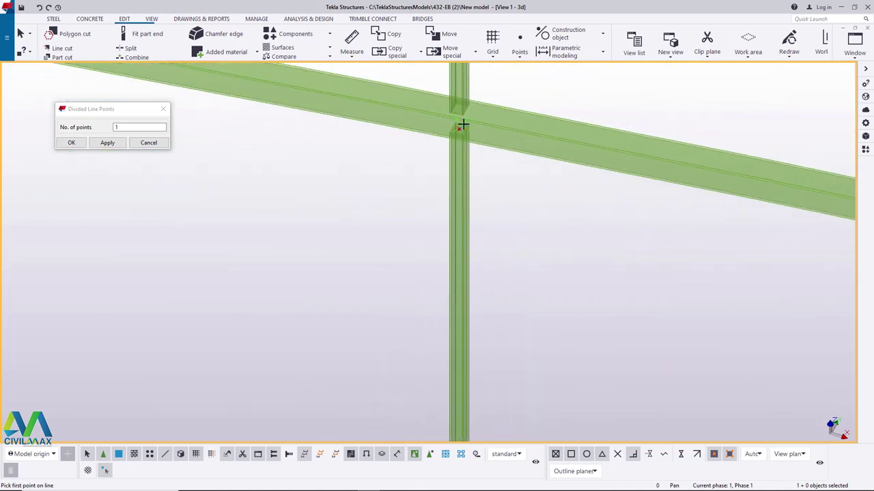
scroll(474, 262, up, 10)
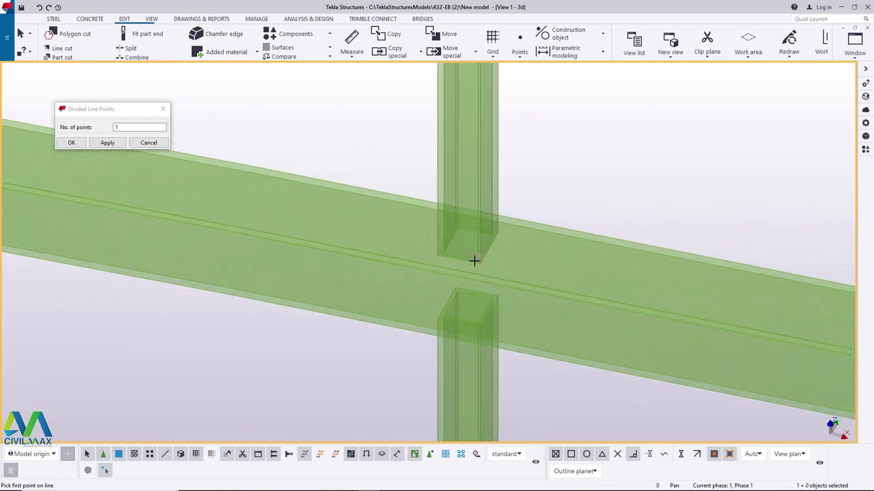
scroll(472, 256, up, 3)
click(439, 253)
scroll(481, 144, up, 4)
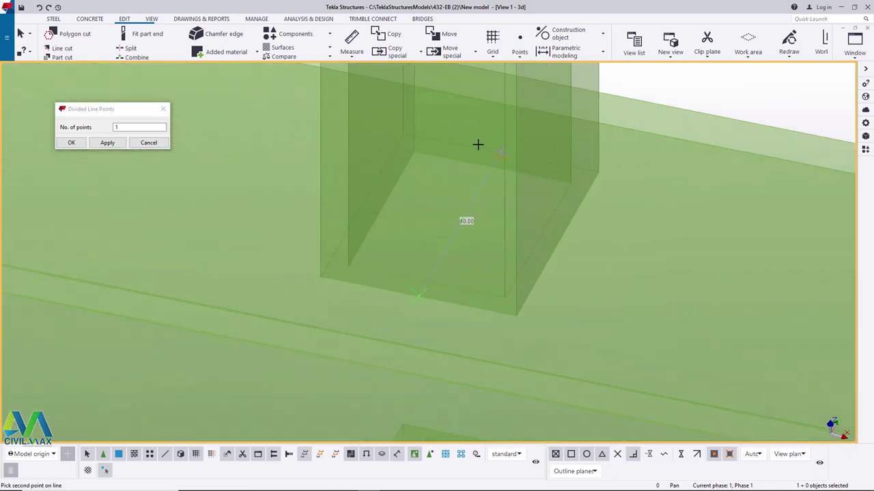
click(500, 153)
scroll(421, 198, down, 2)
right_click(420, 196)
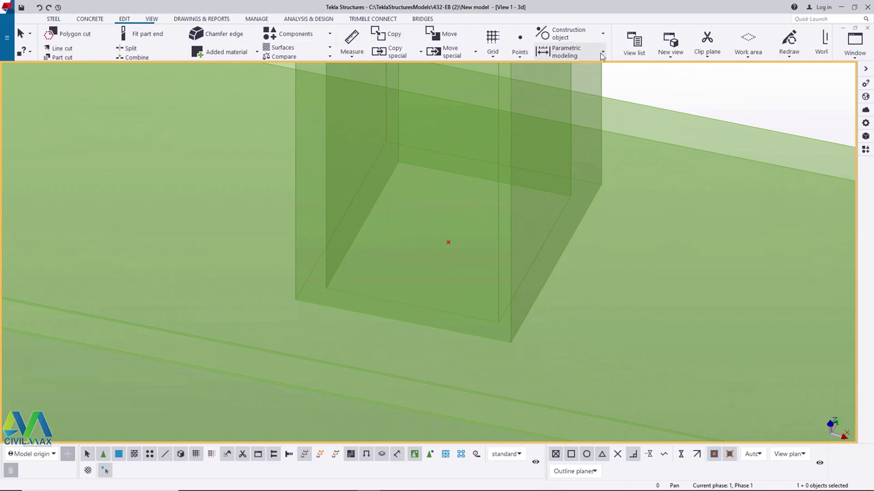
Using points on line with 1 division point, mark the centres of the fifth post's lower end and its upper end between the two beams
click(520, 55)
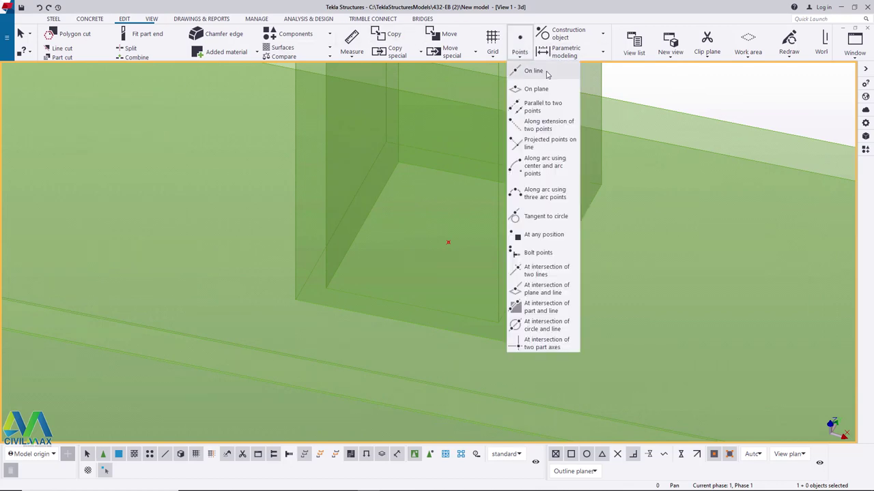
click(536, 71)
scroll(240, 252, down, 5)
scroll(220, 242, down, 3)
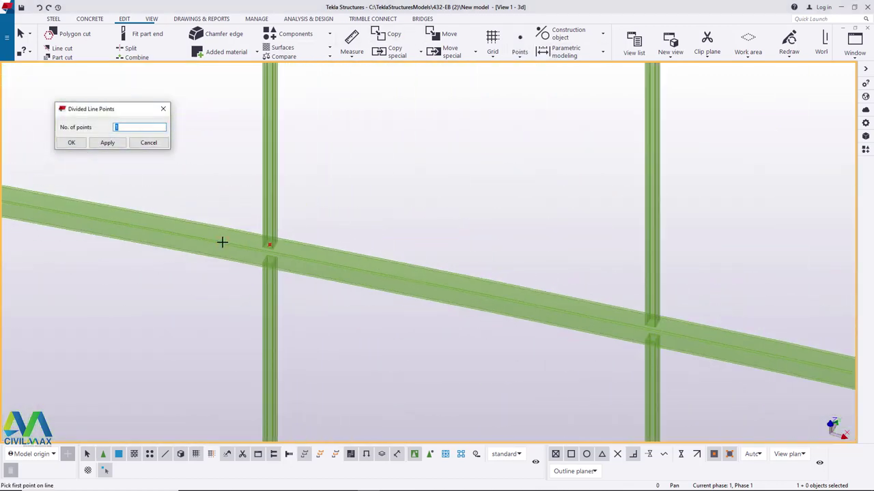
scroll(437, 271, up, 5)
scroll(403, 236, up, 3)
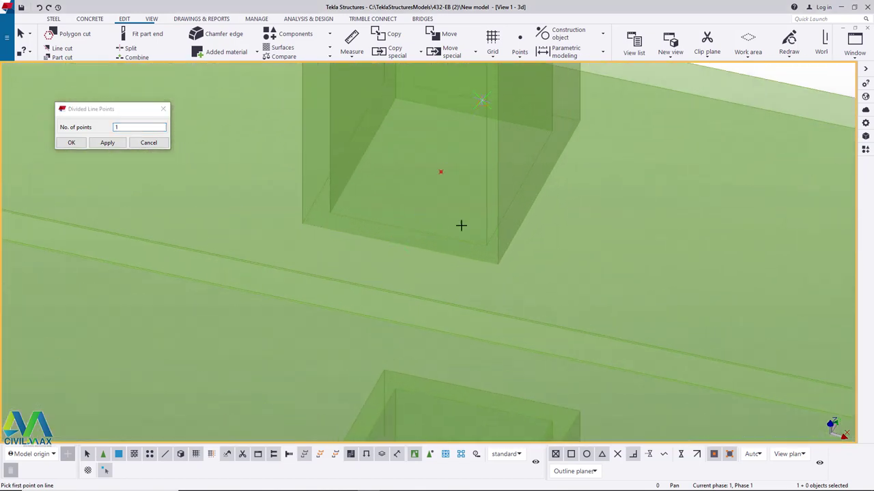
scroll(421, 308, down, 8)
scroll(426, 200, up, 10)
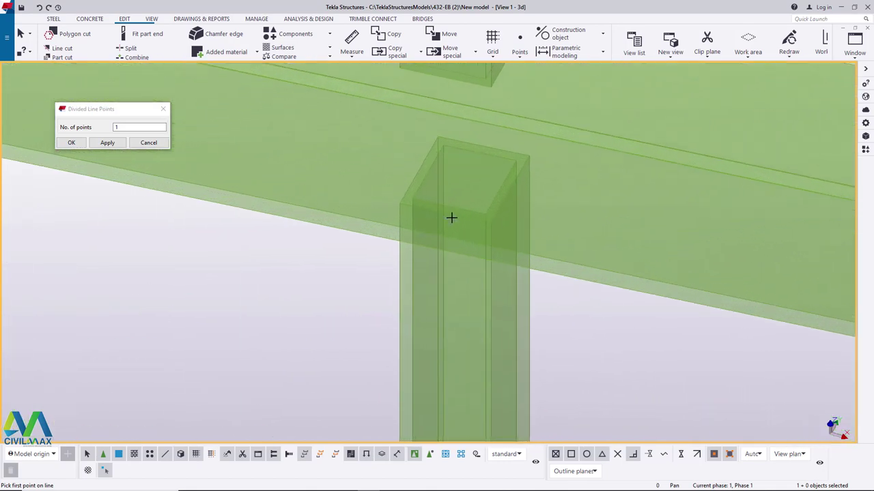
scroll(485, 148, down, 6)
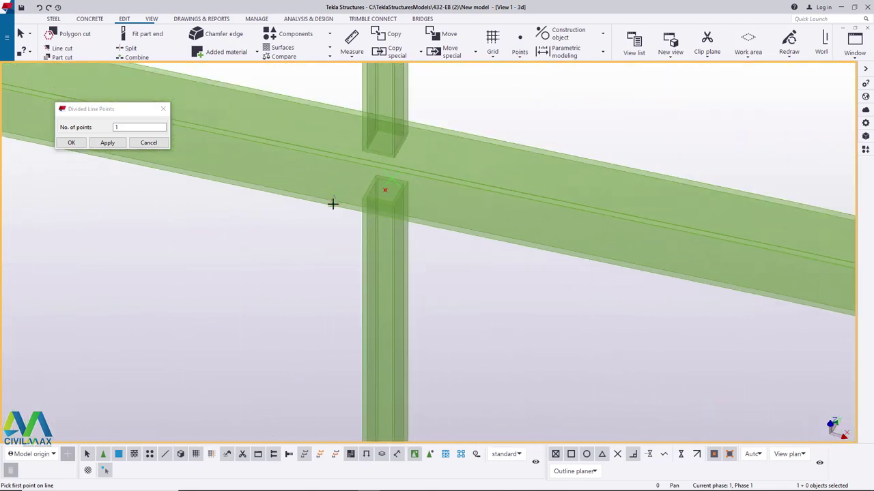
Mark the centre of the sixth post's upper end under the upper beam and of its lower end above the lower beam
scroll(565, 228, up, 4)
scroll(565, 227, up, 5)
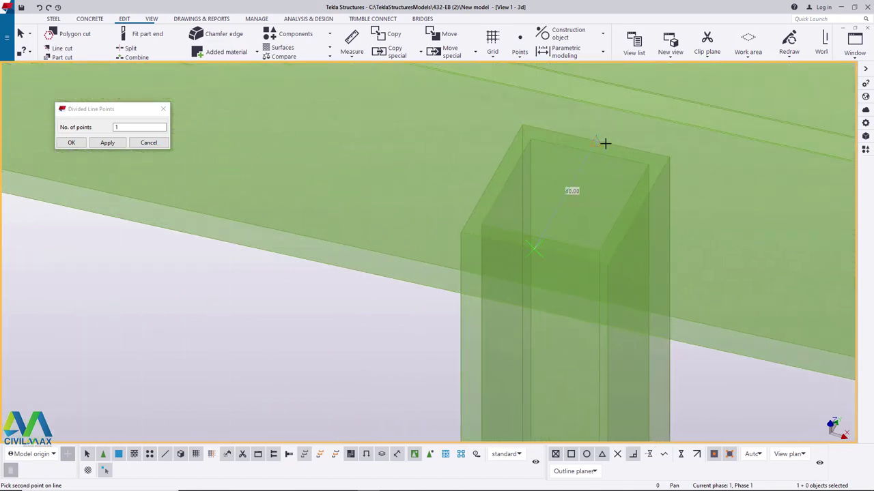
click(603, 142)
scroll(462, 129, down, 8)
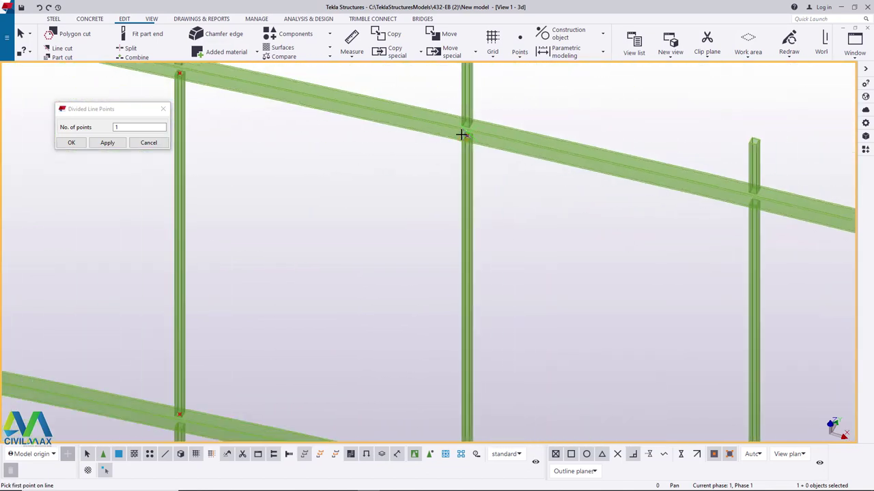
scroll(481, 327, up, 6)
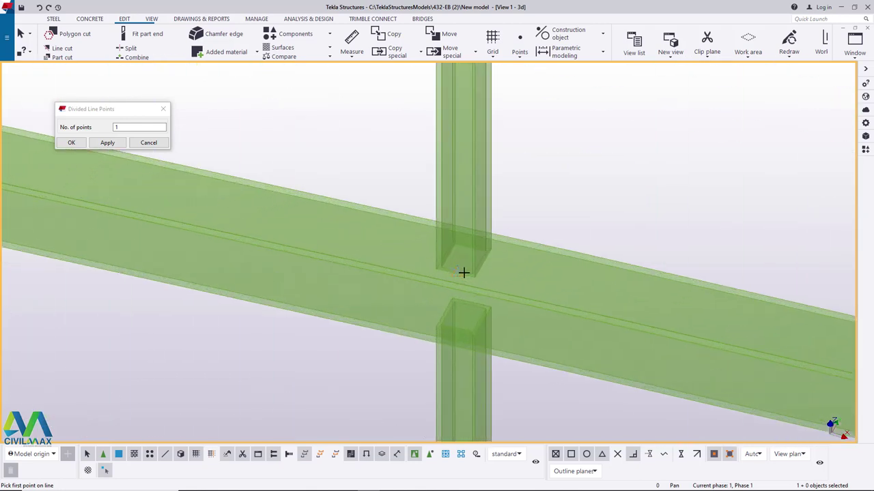
scroll(456, 272, up, 2)
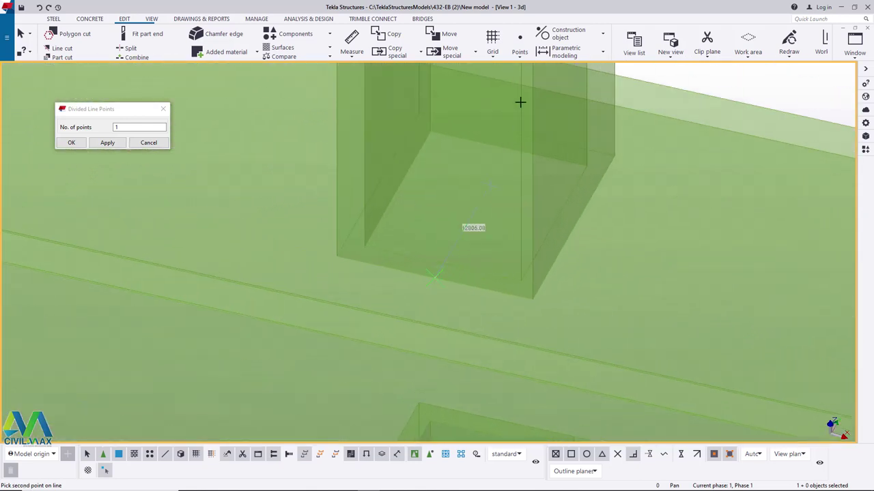
scroll(385, 271, down, 8)
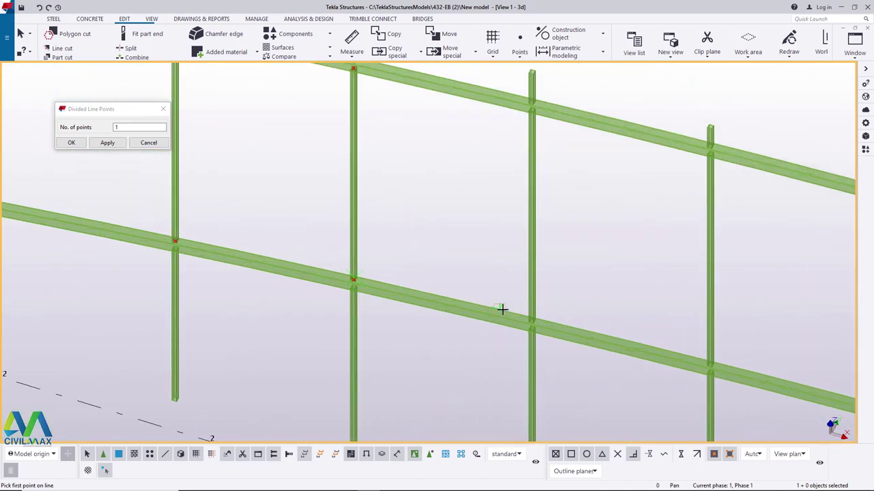
Add one mid-line point in the seventh post's lower end above the lower beam and one in its upper end under the upper beam
scroll(552, 327, up, 6)
scroll(517, 337, up, 4)
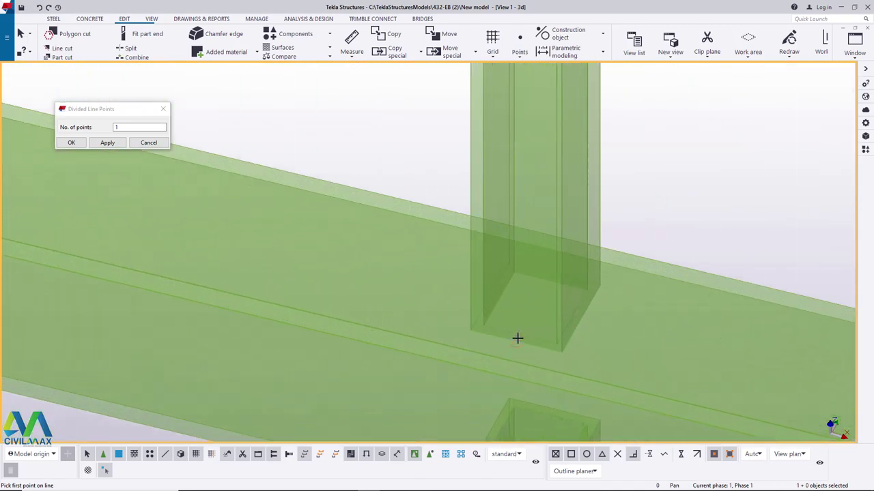
scroll(554, 254, up, 2)
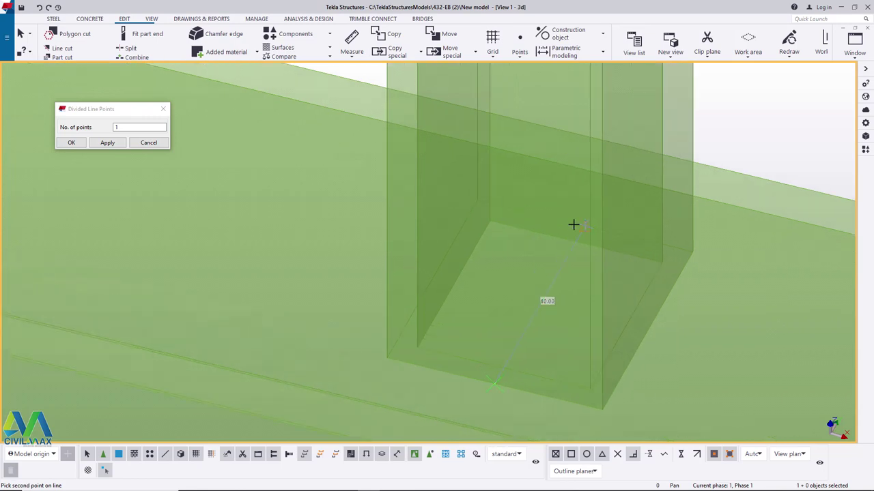
click(575, 223)
scroll(478, 314, down, 10)
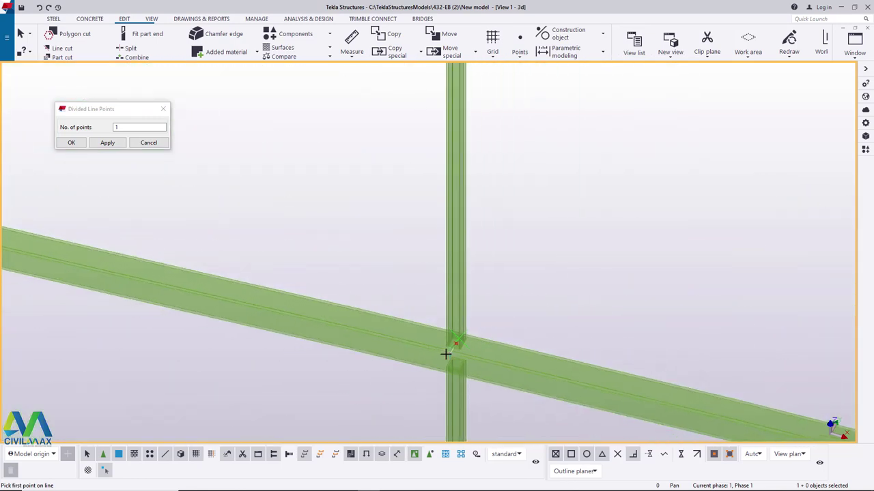
scroll(454, 120, up, 10)
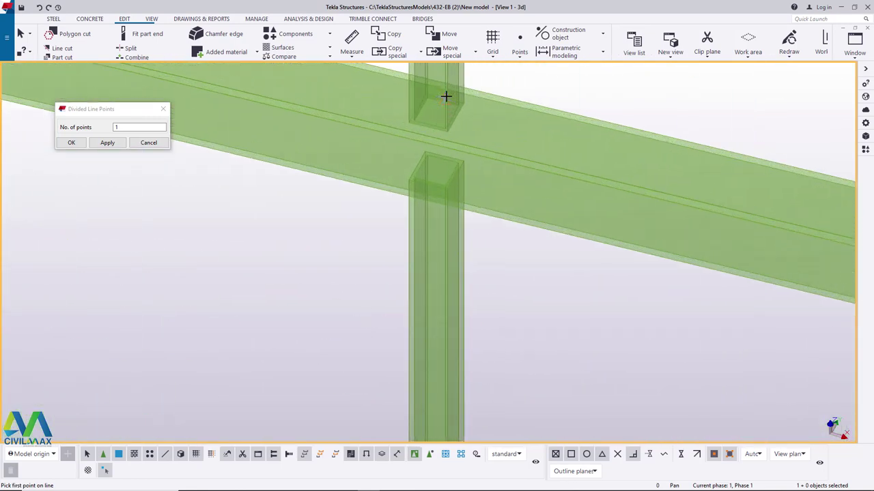
scroll(424, 230, up, 3)
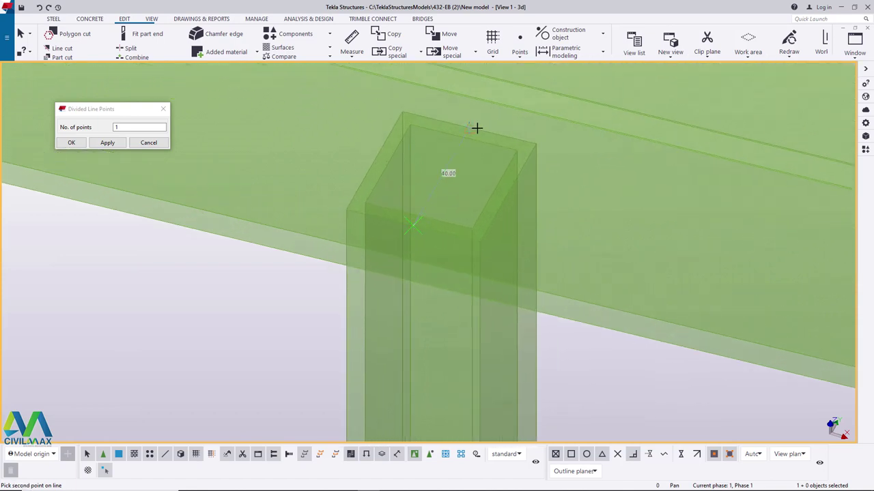
scroll(465, 144, down, 10)
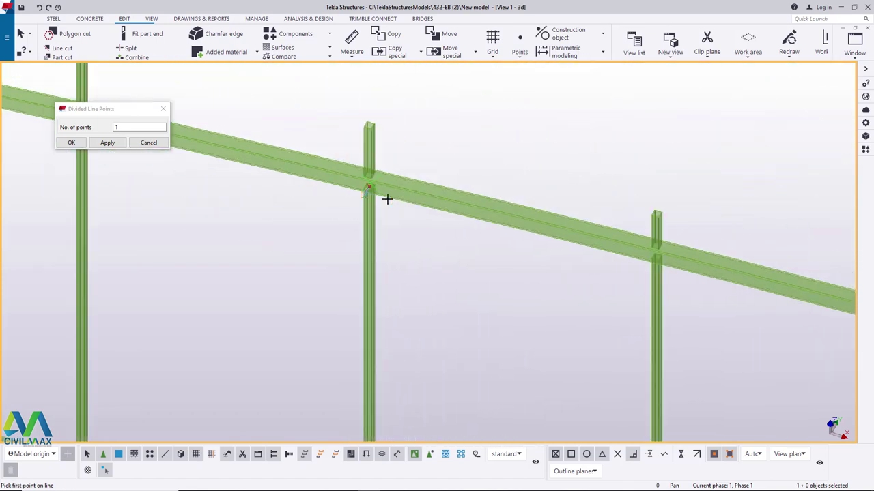
Place centre points on the eighth post, in its upper end under the upper beam and its lower end above the lower beam
scroll(599, 240, down, 5)
scroll(581, 205, up, 6)
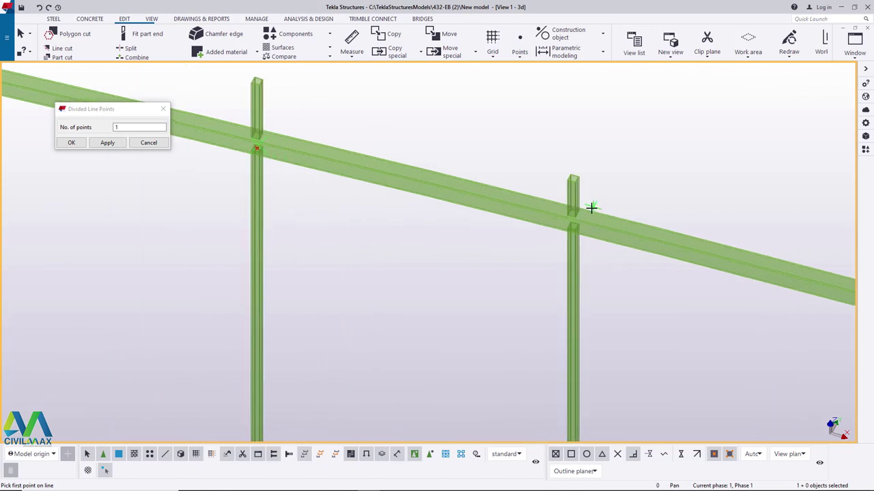
scroll(558, 237, up, 5)
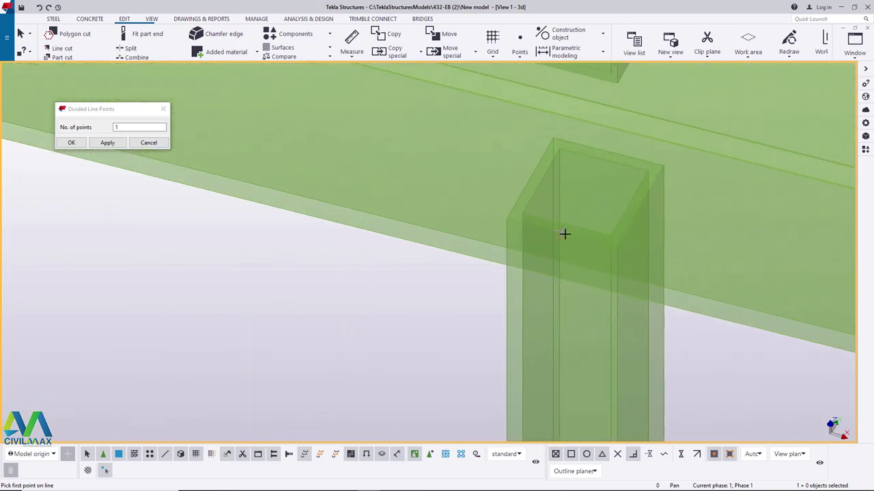
click(617, 153)
scroll(517, 141, down, 10)
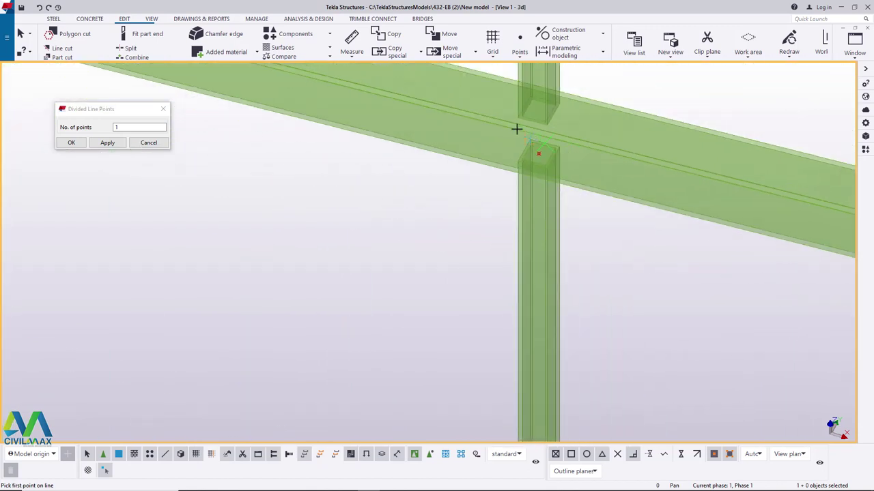
scroll(512, 400, up, 8)
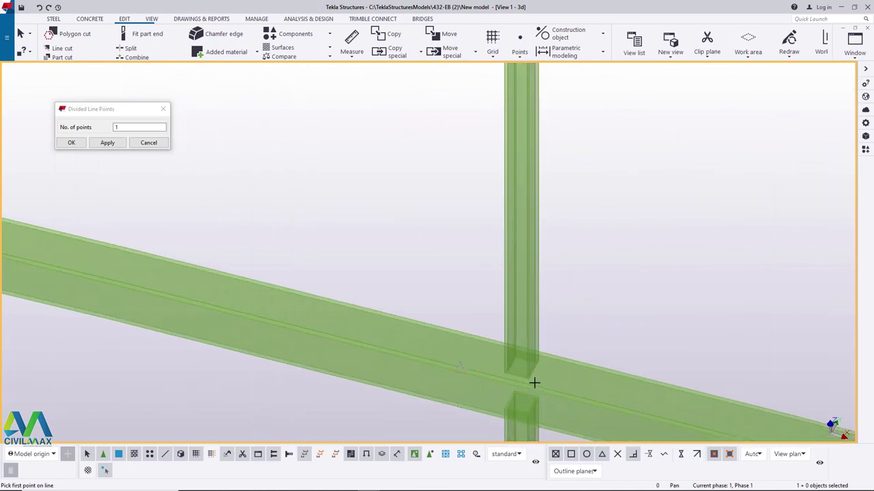
scroll(480, 368, up, 2)
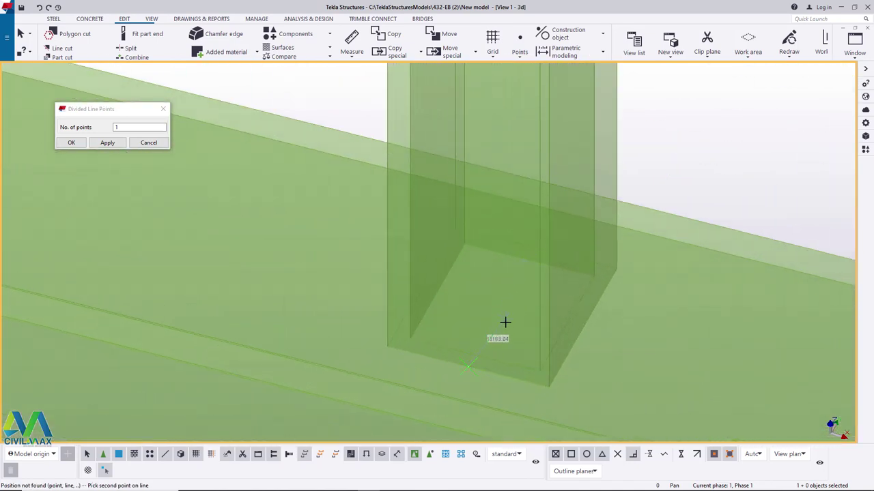
click(531, 244)
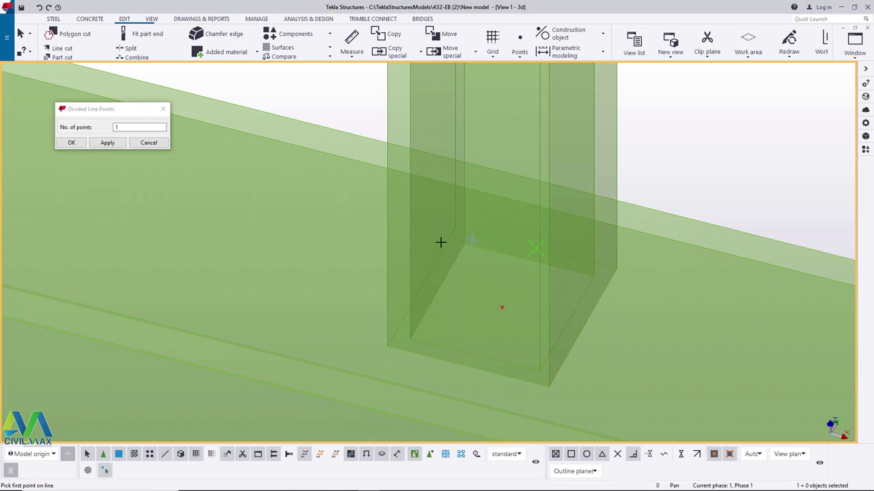
scroll(423, 256, down, 5)
scroll(369, 271, down, 2)
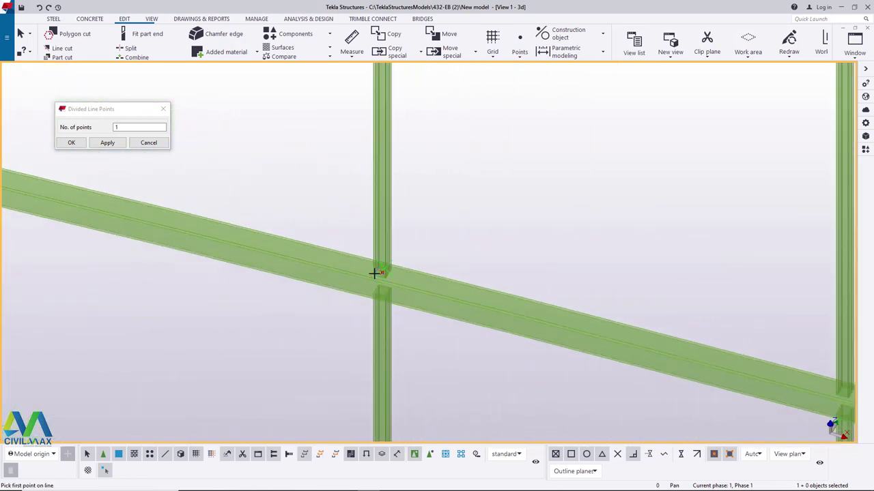
Place centre points on the next unmarked post, in its lower end above the lower beam and its upper end under the upper beam
scroll(369, 270, down, 3)
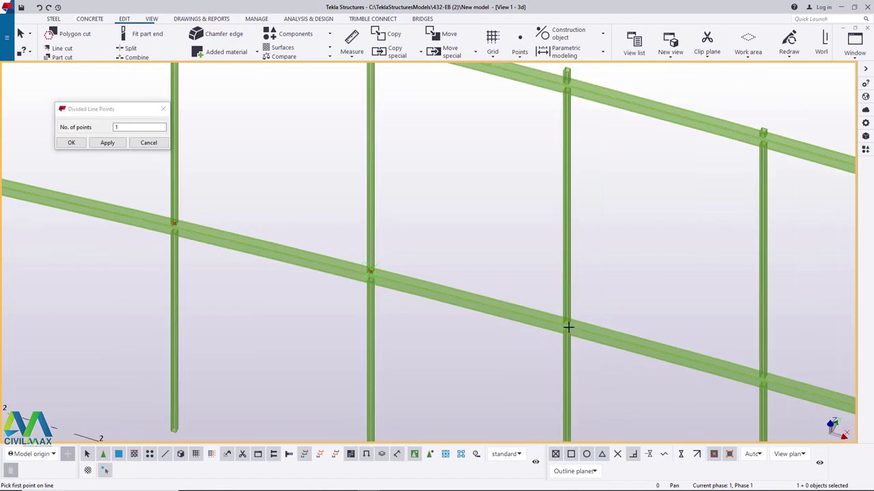
scroll(596, 327, up, 8)
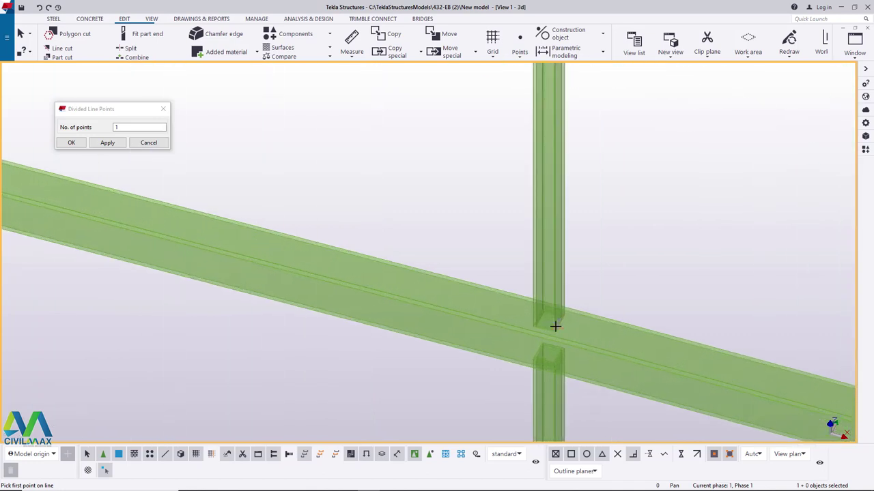
scroll(543, 333, up, 2)
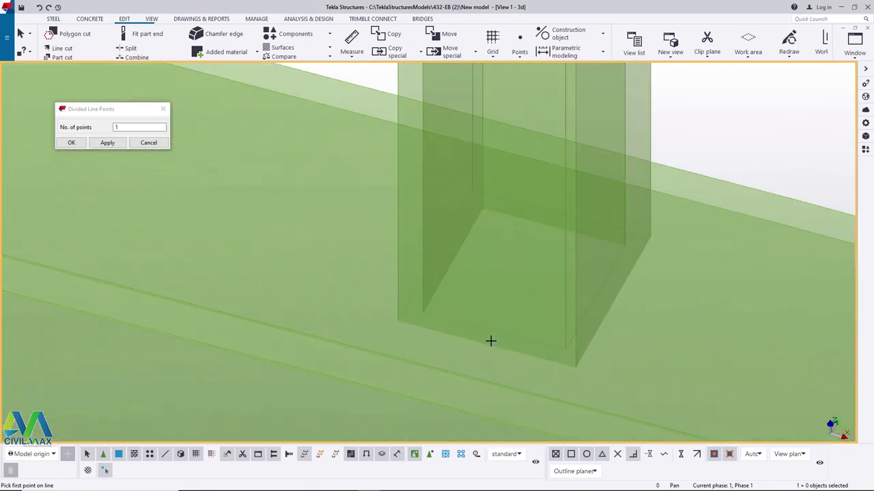
scroll(558, 213, up, 2)
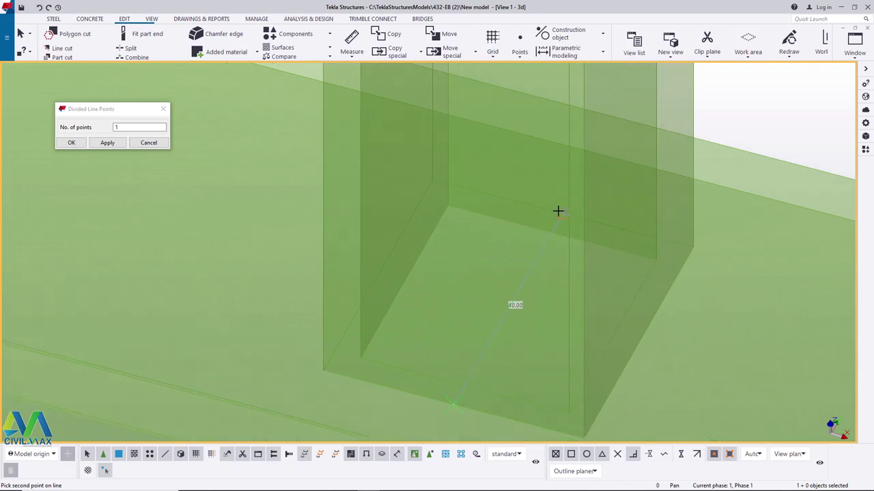
scroll(449, 329, down, 10)
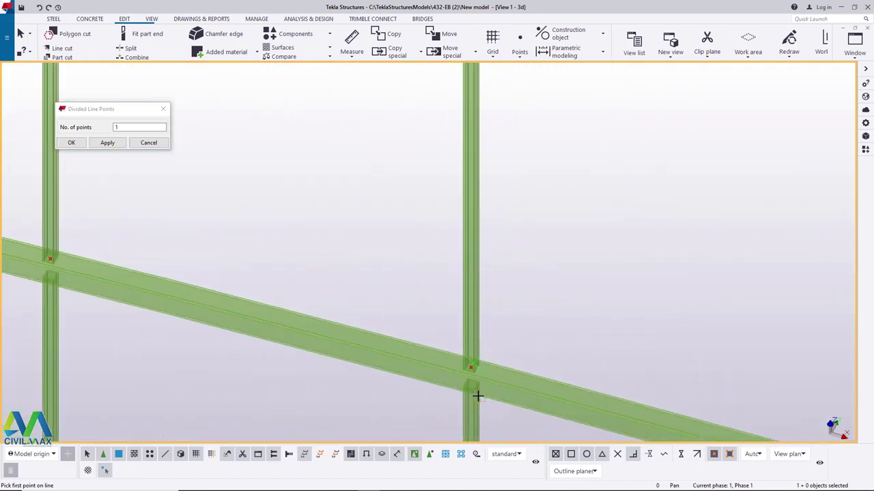
scroll(477, 161, up, 8)
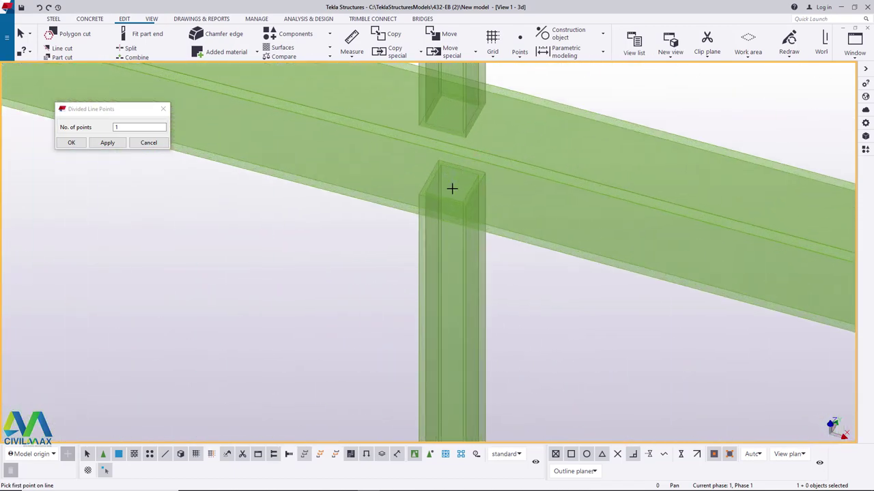
scroll(441, 205, up, 2)
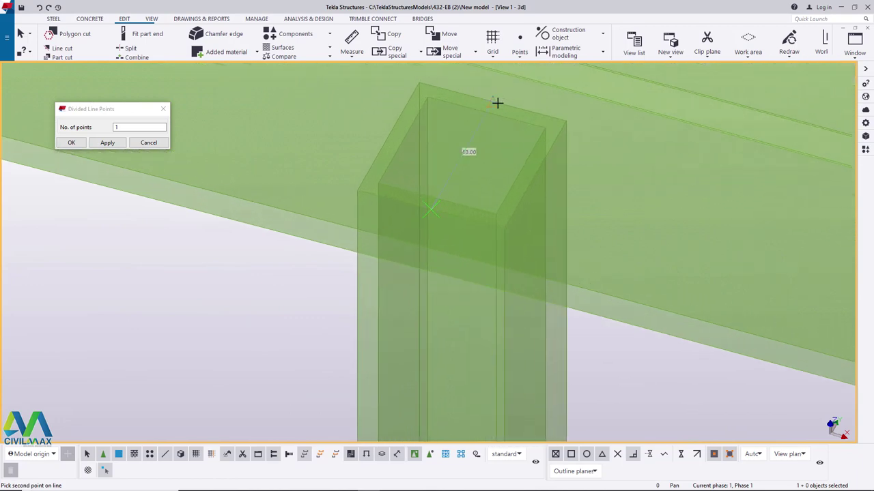
scroll(376, 158, down, 8)
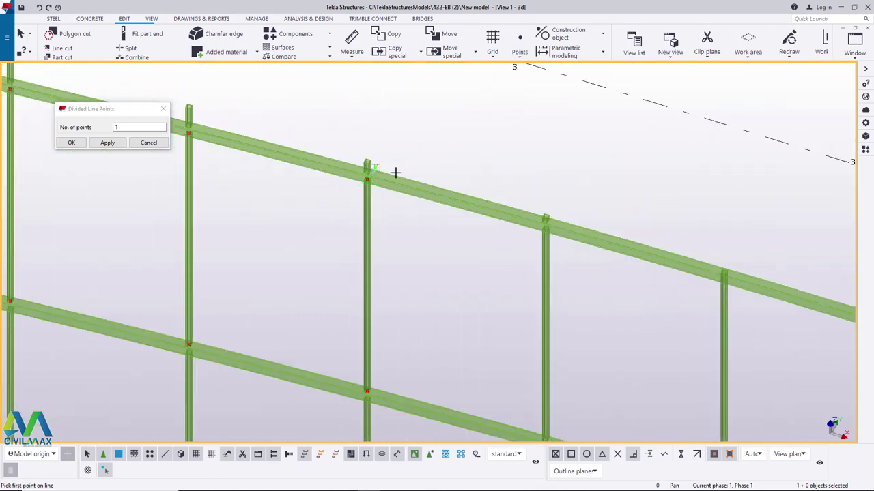
Mark the centres of the following post's upper end under the upper beam and lower end above the lower beam, and end the point command
scroll(525, 237, up, 8)
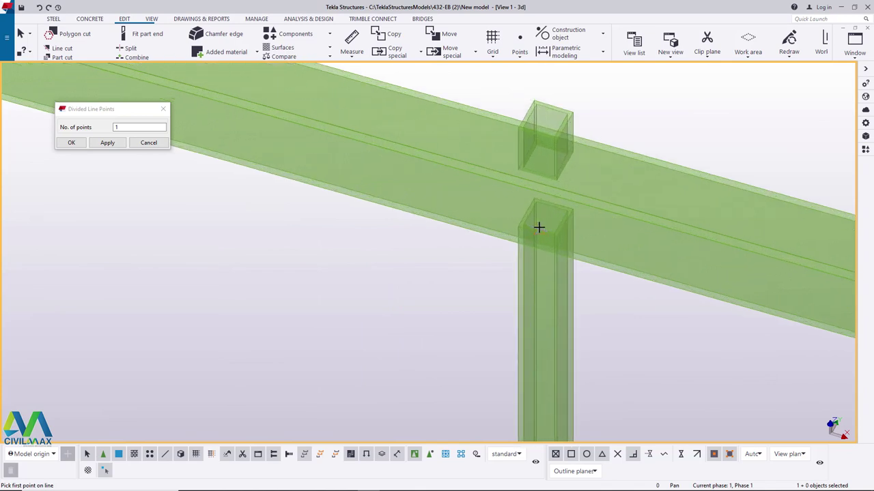
scroll(542, 237, up, 1)
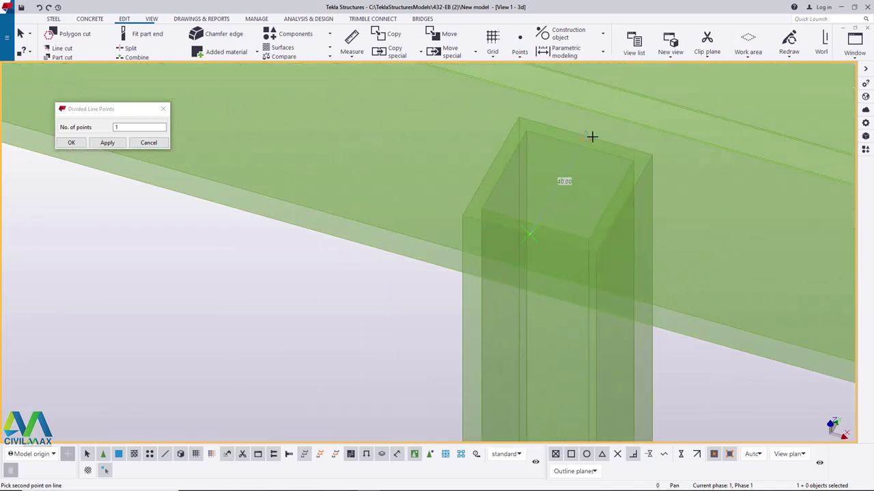
click(592, 136)
scroll(477, 120, down, 8)
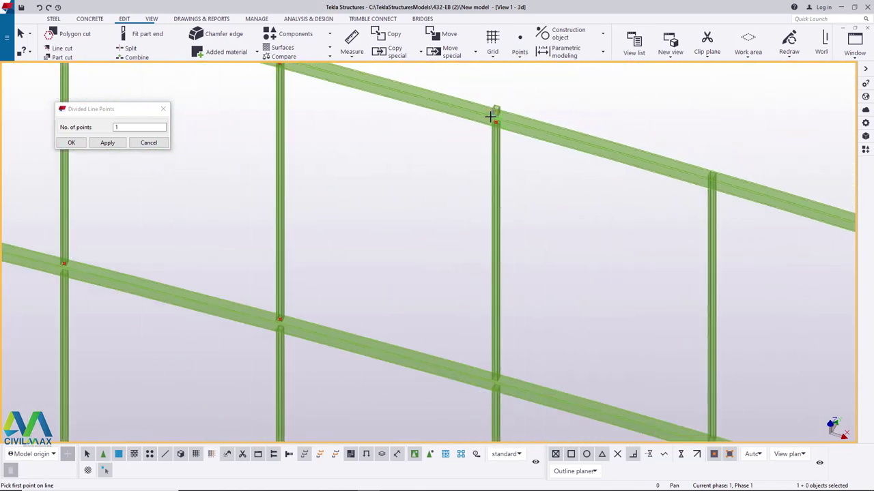
scroll(498, 344, up, 10)
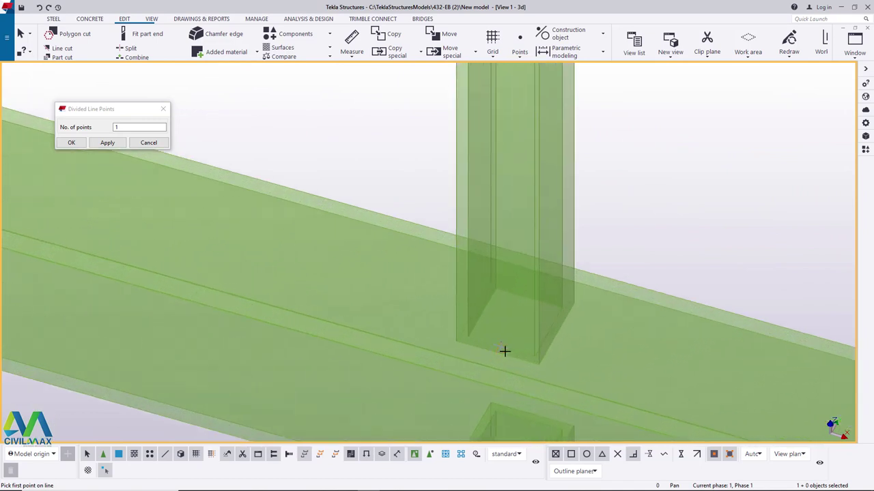
scroll(500, 351, up, 2)
scroll(528, 305, up, 4)
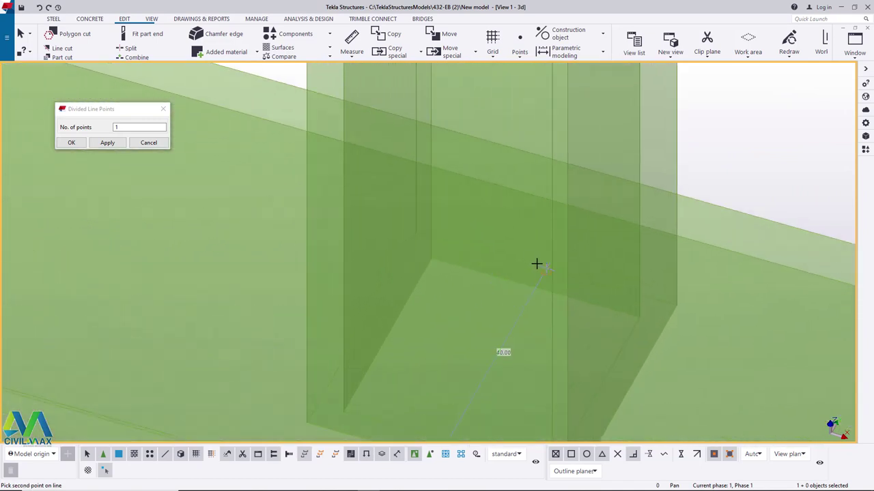
click(537, 264)
scroll(359, 238, down, 10)
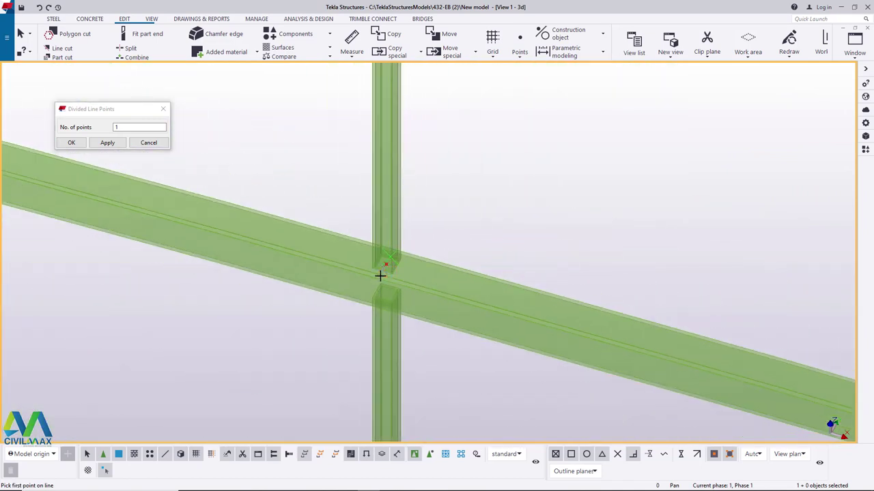
scroll(530, 325, down, 2)
scroll(557, 137, up, 8)
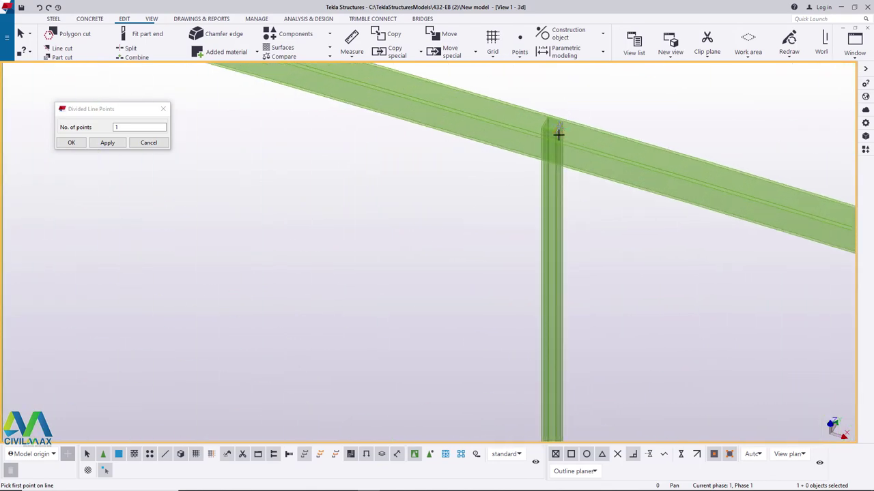
scroll(558, 141, down, 10)
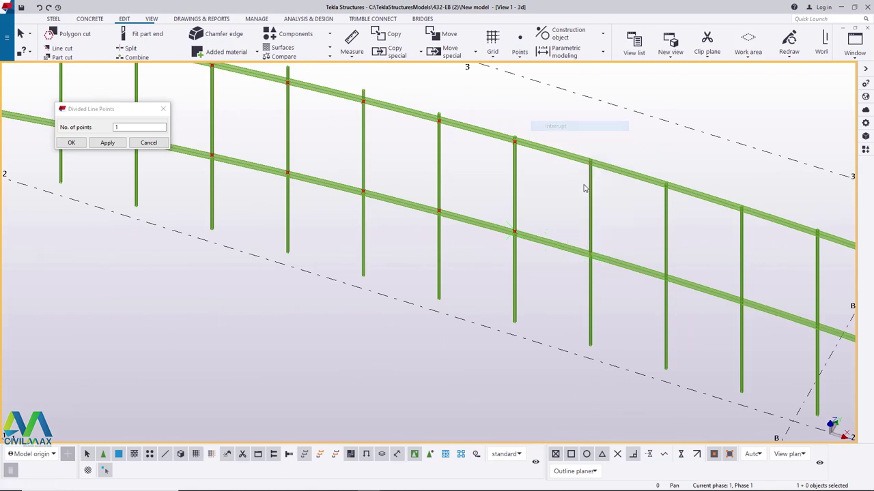
Delete the first tube posts along the two beams, starting beside the purple column at grid A and keeping their centre points
scroll(578, 182, down, 8)
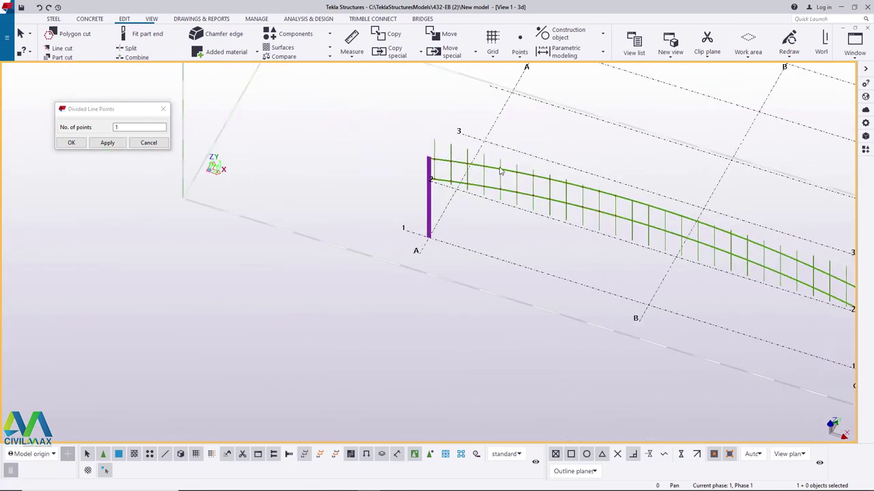
scroll(426, 139, up, 4)
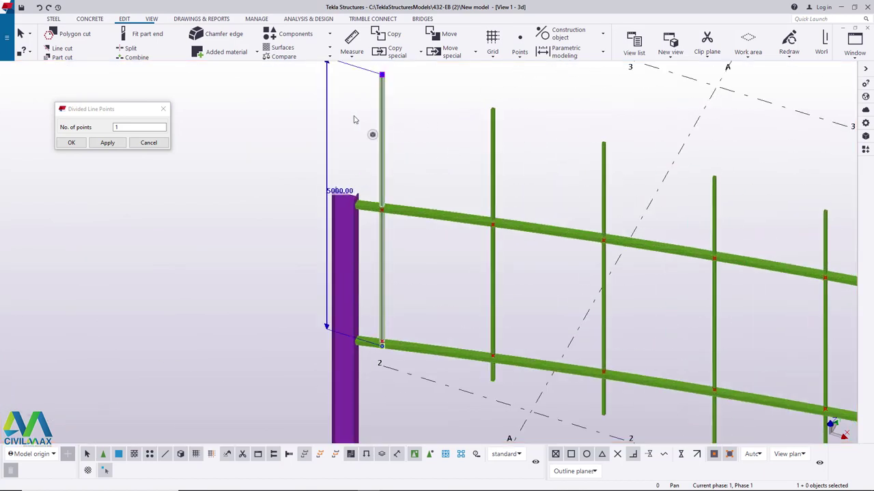
scroll(273, 122, down, 4)
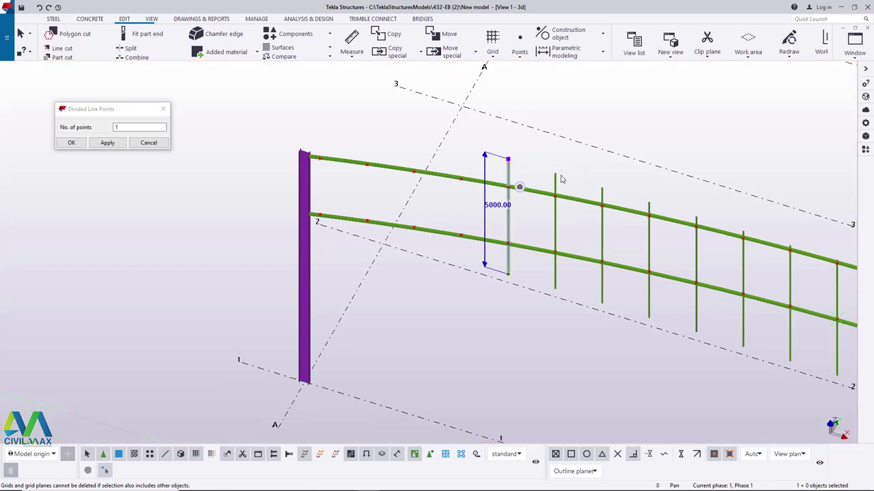
scroll(643, 195, up, 3)
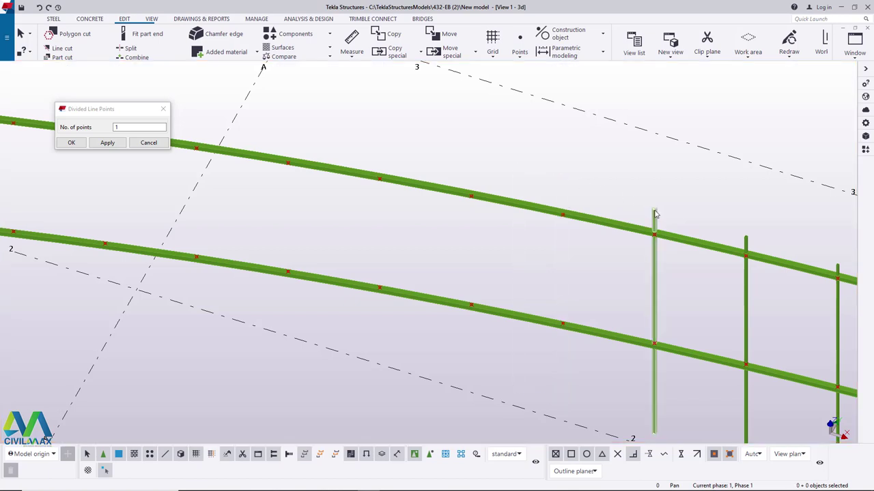
scroll(750, 244, up, 3)
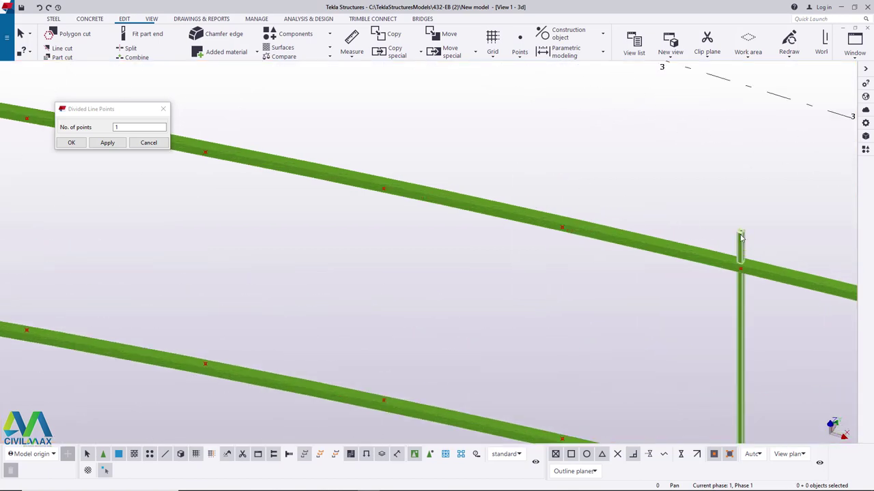
Delete the following tube posts along the two beams as far as grid line B, keeping the centre points
scroll(740, 235, down, 3)
scroll(655, 239, up, 3)
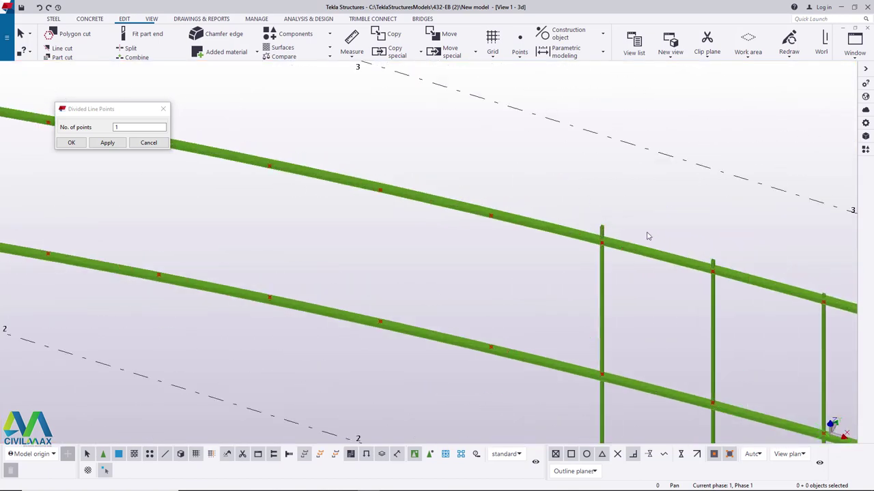
scroll(644, 340, down, 2)
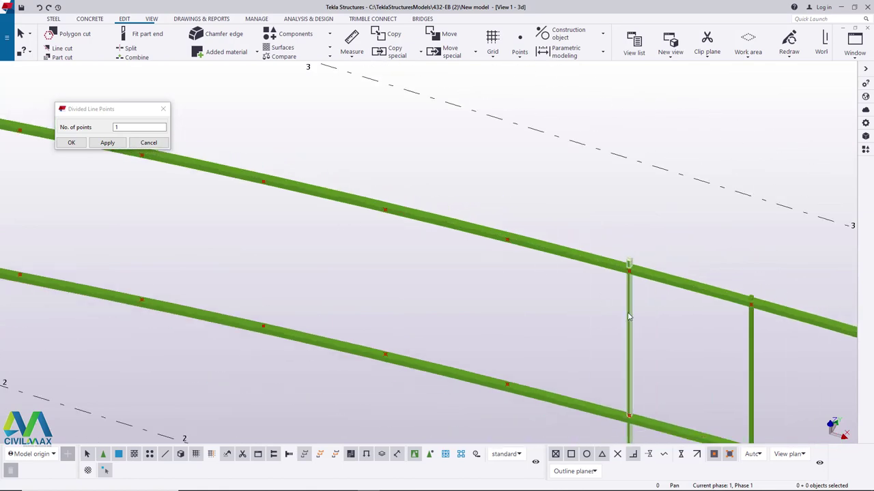
scroll(562, 273, down, 2)
scroll(574, 290, up, 2)
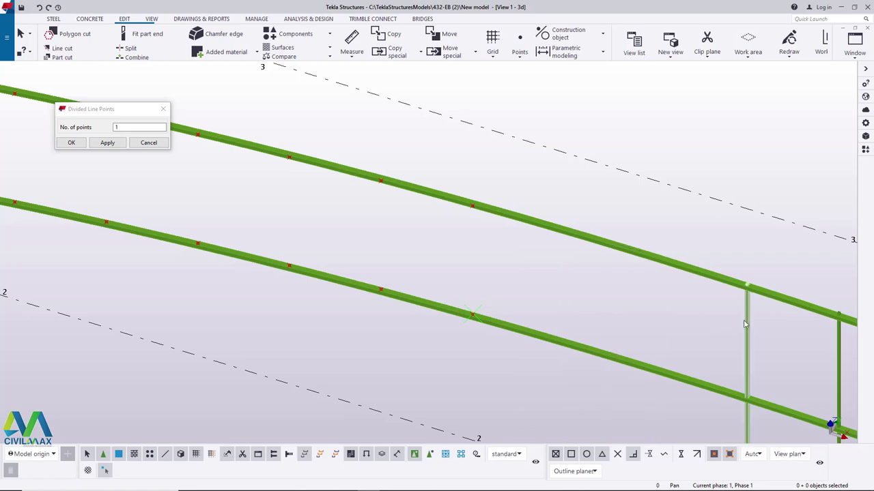
scroll(737, 320, down, 2)
scroll(653, 309, up, 3)
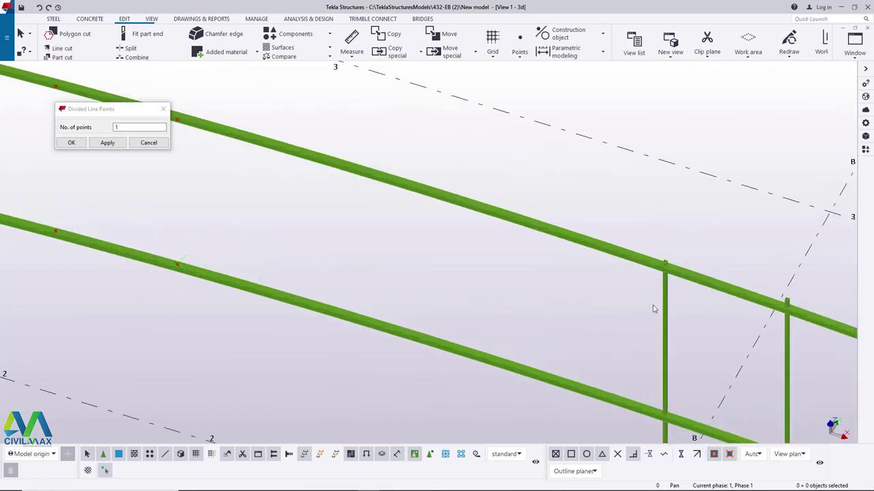
scroll(694, 347, down, 2)
scroll(628, 323, up, 2)
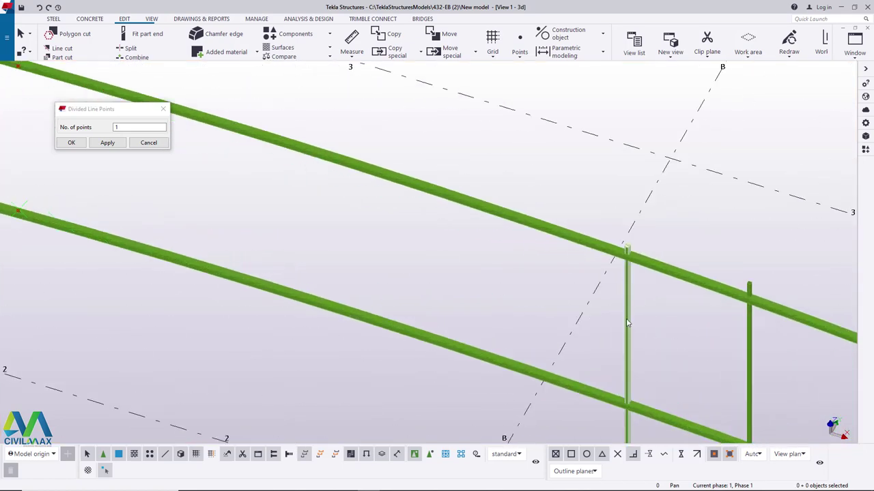
Delete the tube posts just past grid line B, including a group of two neighbouring posts selected together
scroll(749, 350, down, 2)
scroll(770, 335, up, 3)
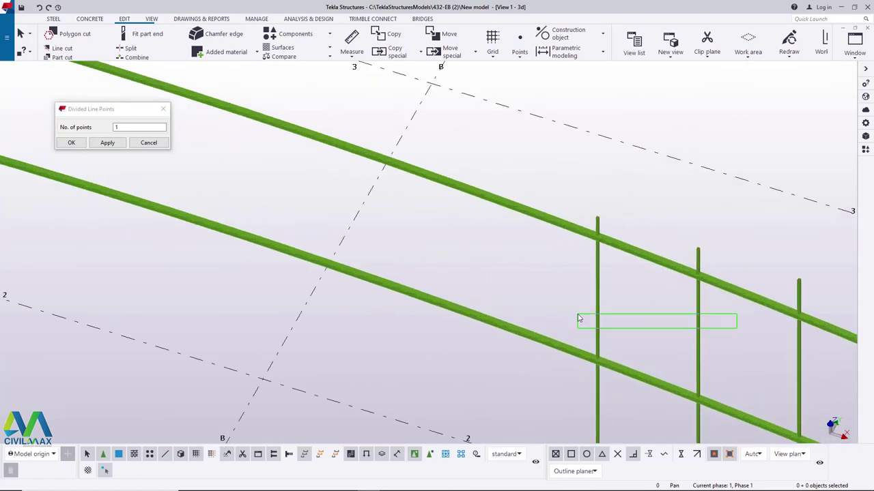
scroll(745, 366, down, 2)
scroll(794, 350, up, 2)
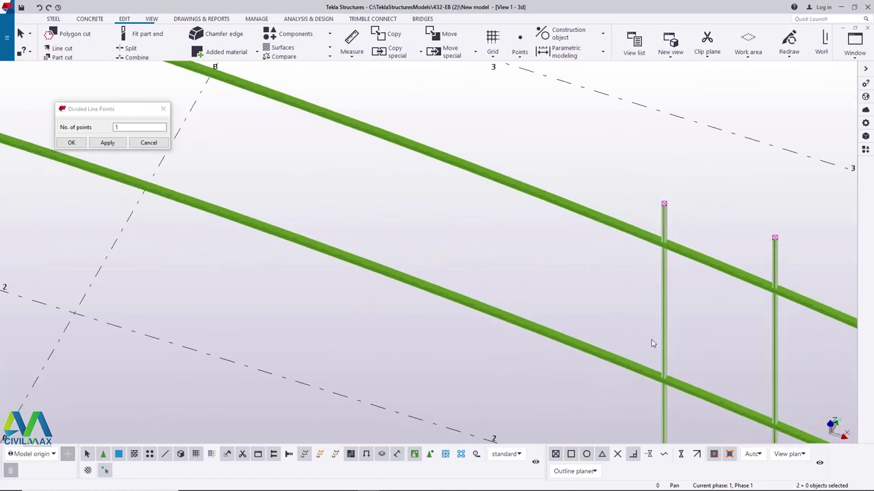
key(Delete)
scroll(573, 283, down, 3)
scroll(787, 356, up, 2)
click(698, 346)
scroll(698, 346, down, 2)
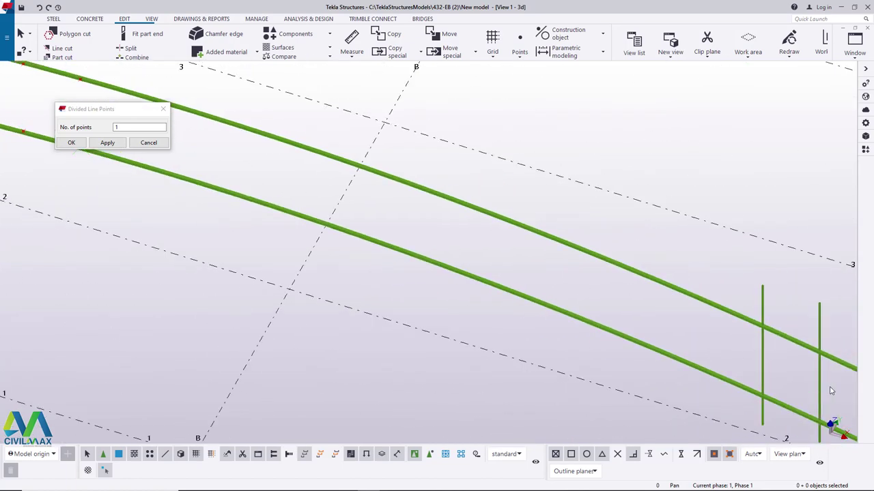
Delete the remaining tube posts up to the last one beside the purple column at grid C, leaving the two curved beams
scroll(817, 372, up, 2)
drag(694, 353, 693, 351)
scroll(640, 308, down, 1)
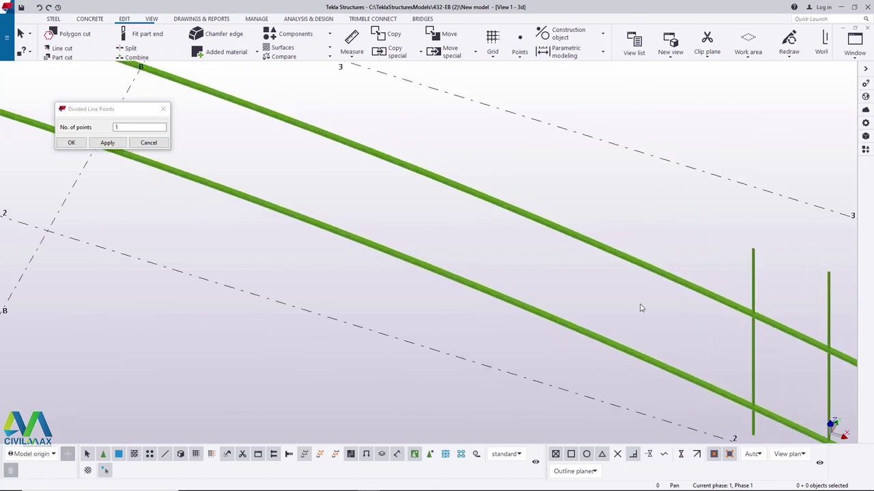
scroll(640, 322, down, 1)
scroll(798, 373, up, 2)
click(763, 366)
key(Delete)
scroll(634, 321, down, 2)
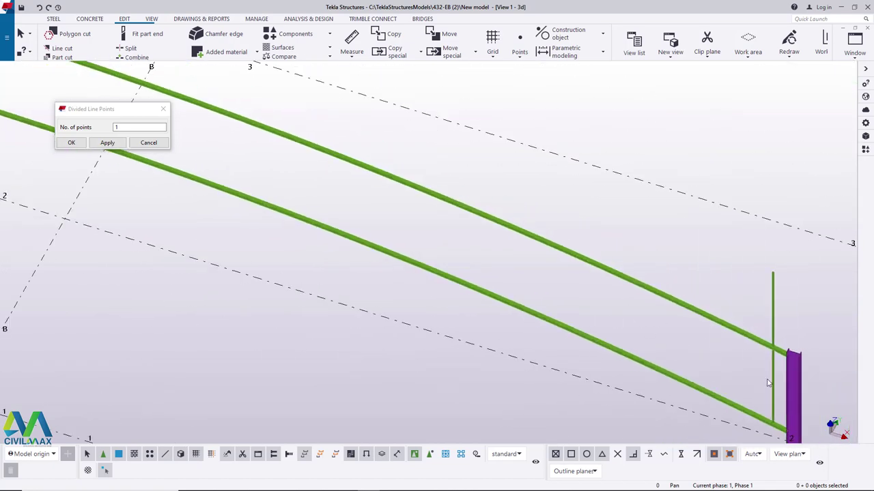
scroll(769, 384, up, 2)
click(754, 331)
scroll(760, 335, down, 2)
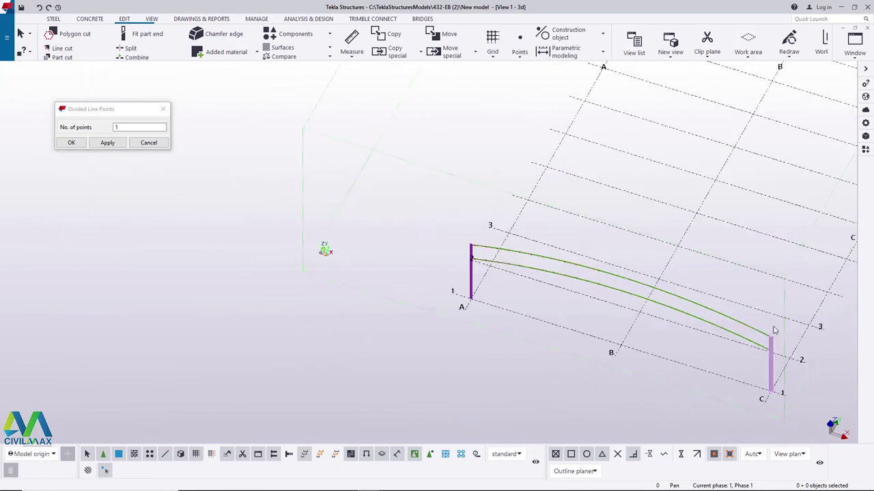
Create a steel beam as the first post, from the lower beam's centre point nearest the grid A column to the matching upper point
scroll(421, 290, up, 5)
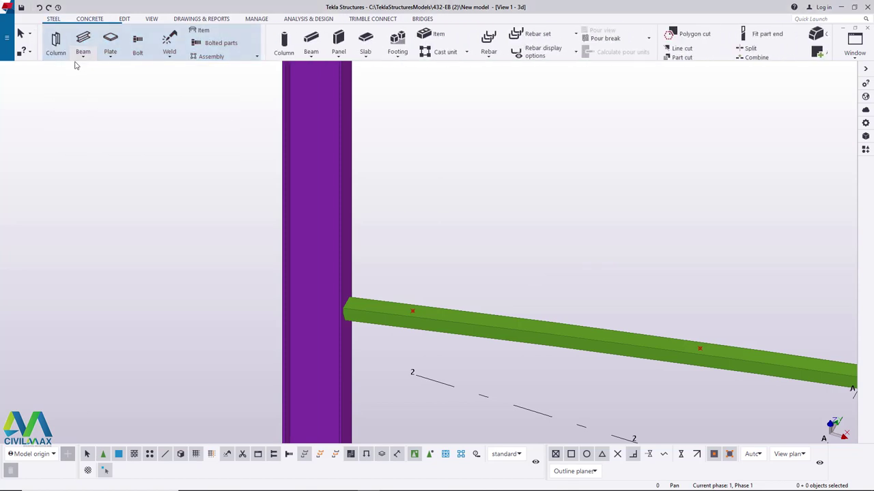
scroll(418, 316, up, 6)
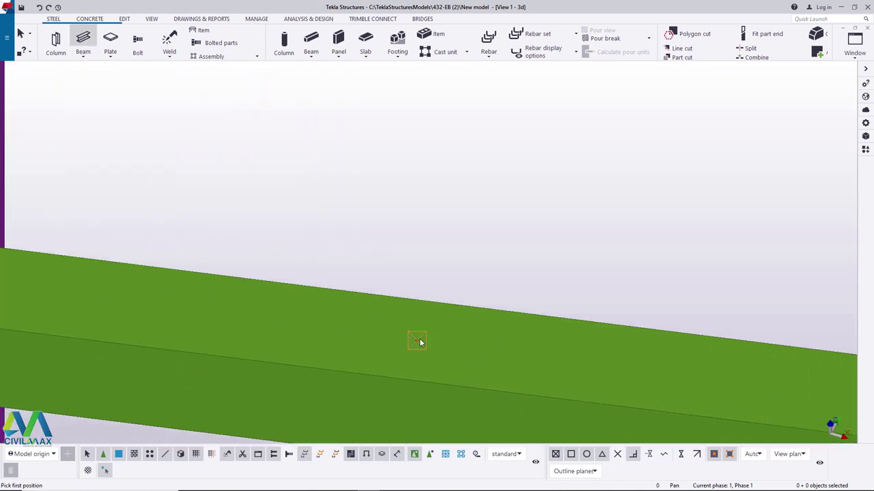
click(417, 339)
scroll(402, 340, down, 5)
scroll(376, 185, up, 5)
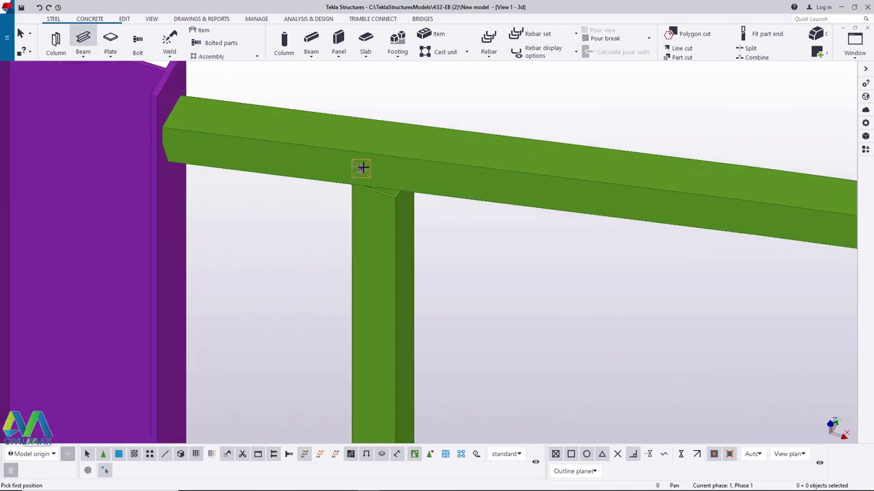
End the beam command and examine how the first post meets the upper curved beam from several view angles
scroll(371, 167, up, 3)
right_click(371, 167)
click(397, 173)
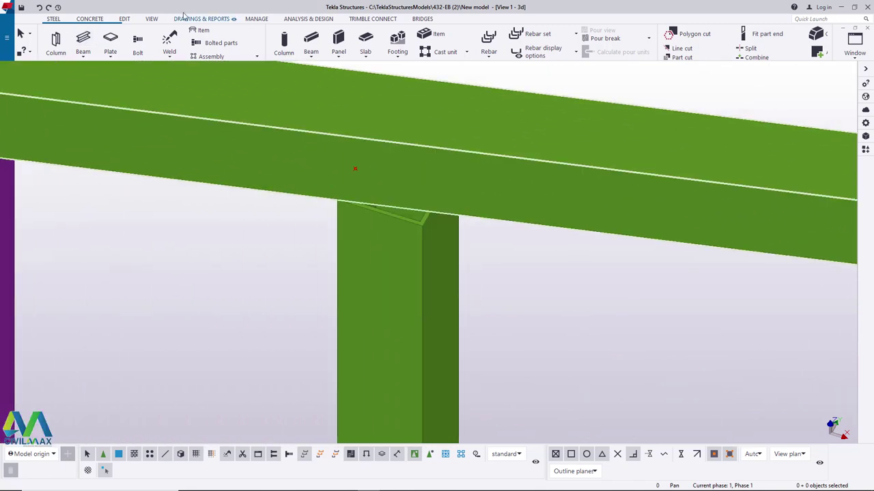
click(152, 19)
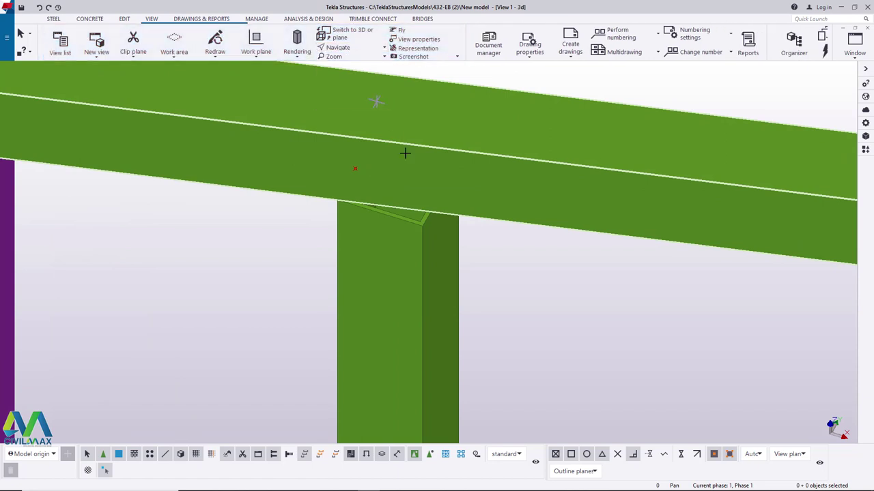
ctrl+middle_drag(422, 197, 416, 168)
scroll(306, 171, down, 5)
ctrl+middle_drag(341, 178, 361, 198)
ctrl+middle_drag(299, 111, 195, 63)
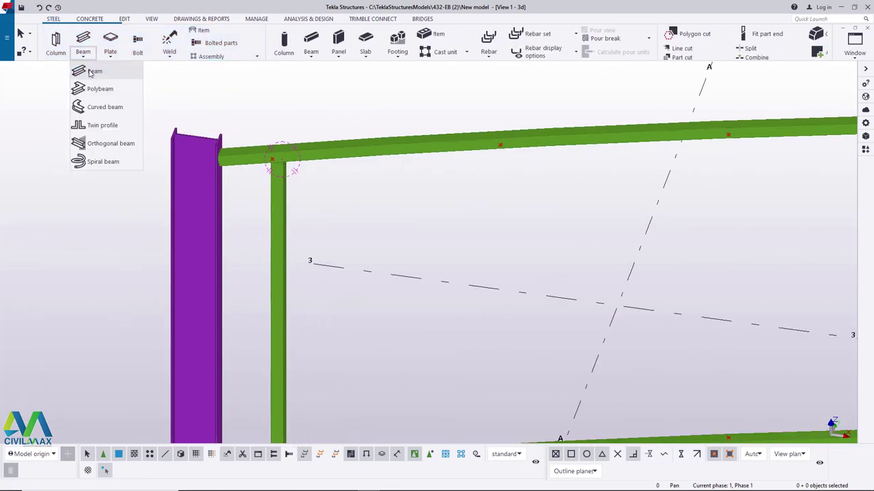
Create a second steel beam post from the lower beam's second centre point past the grid A column to the matching upper point
click(90, 73)
scroll(146, 75, down, 2)
scroll(331, 153, up, 3)
scroll(251, 243, up, 4)
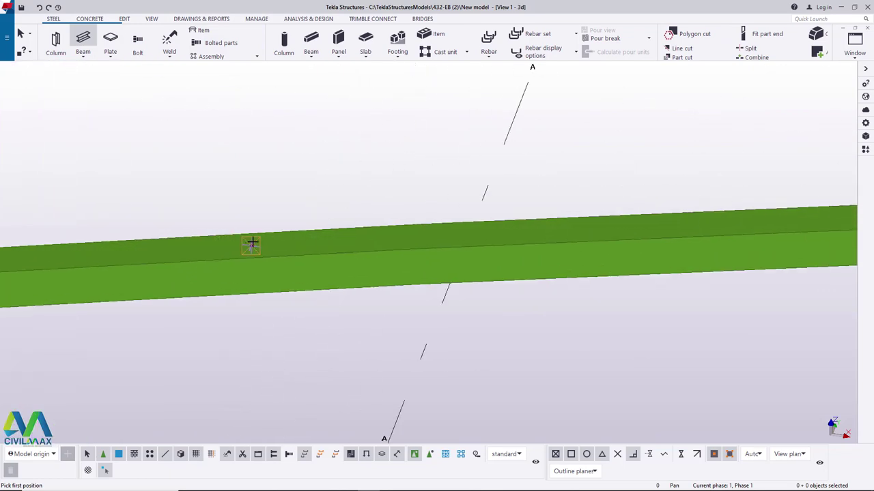
scroll(323, 303, down, 5)
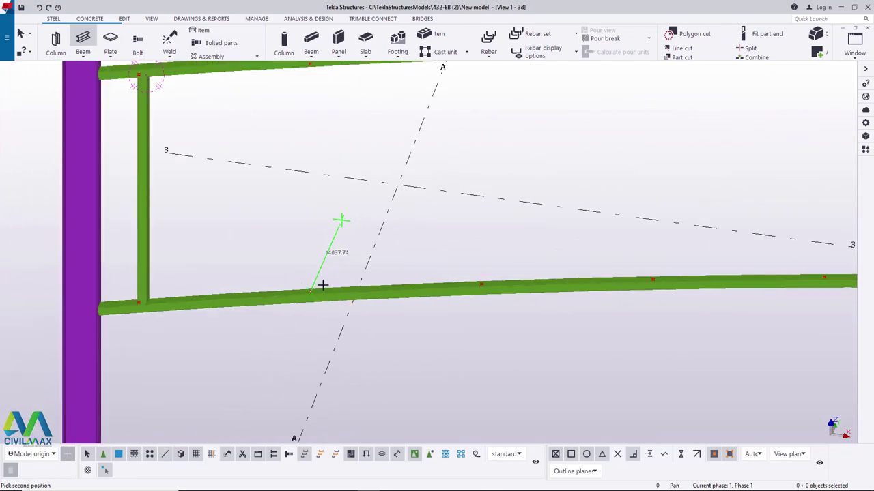
scroll(341, 123, up, 3)
scroll(273, 152, up, 2)
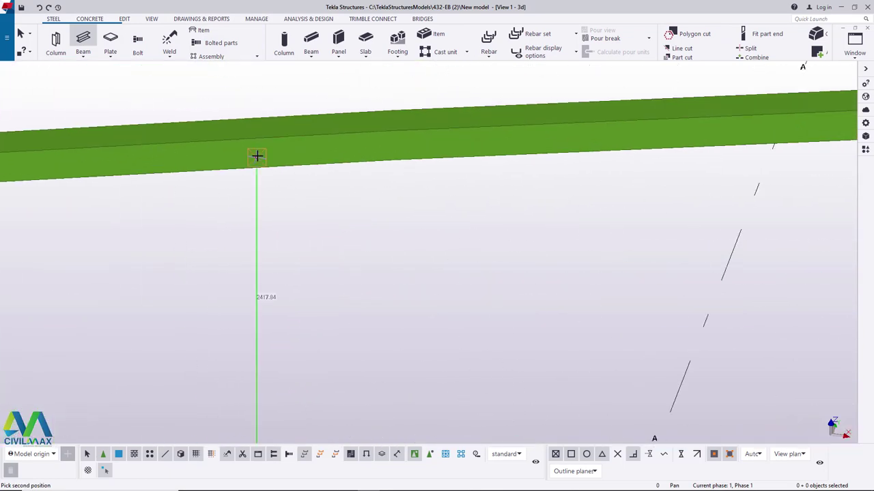
scroll(219, 148, down, 5)
Create the third post between the third pair of centre points on the lower and upper curved beams
scroll(390, 343, up, 4)
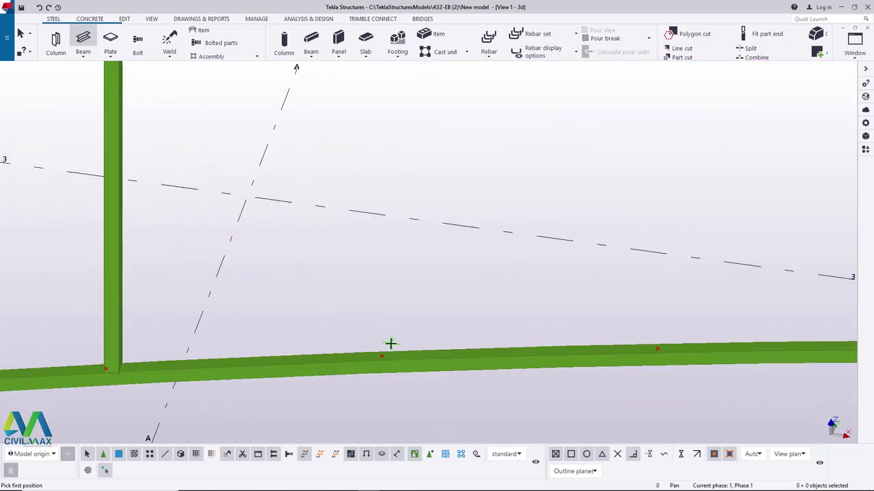
click(379, 359)
scroll(390, 341, down, 4)
scroll(412, 152, up, 4)
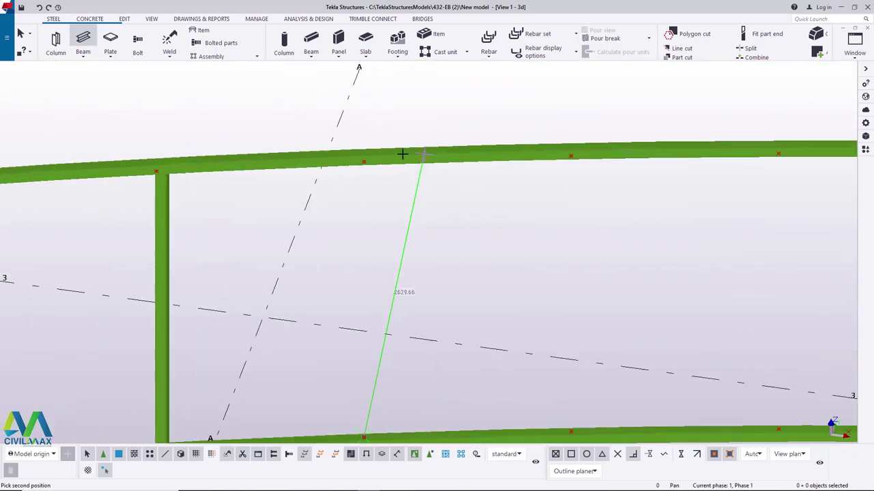
scroll(480, 304, down, 4)
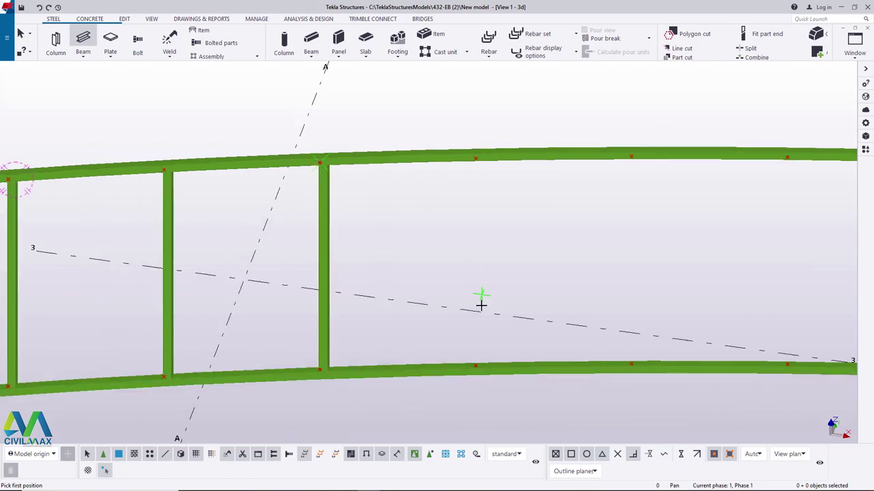
Create the fourth post from the next free centre point on the lower curved beam up to its upper counterpart
scroll(476, 365, up, 5)
click(468, 360)
scroll(458, 353, down, 4)
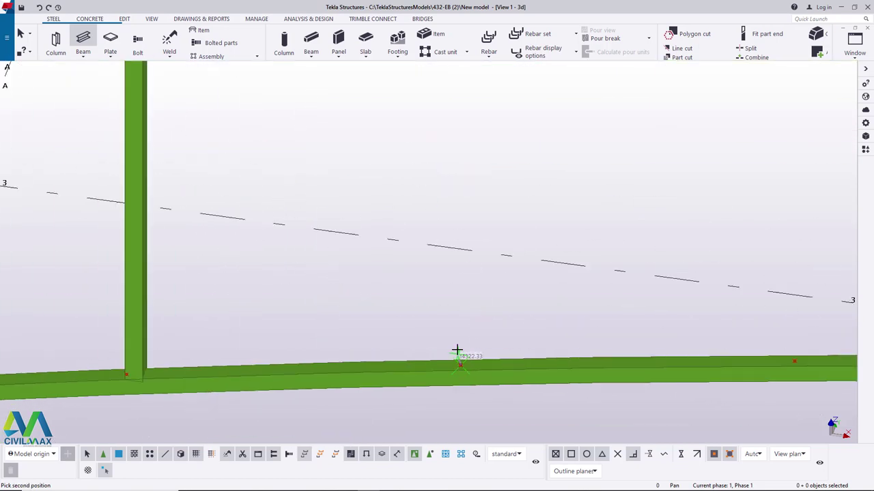
scroll(465, 122, up, 5)
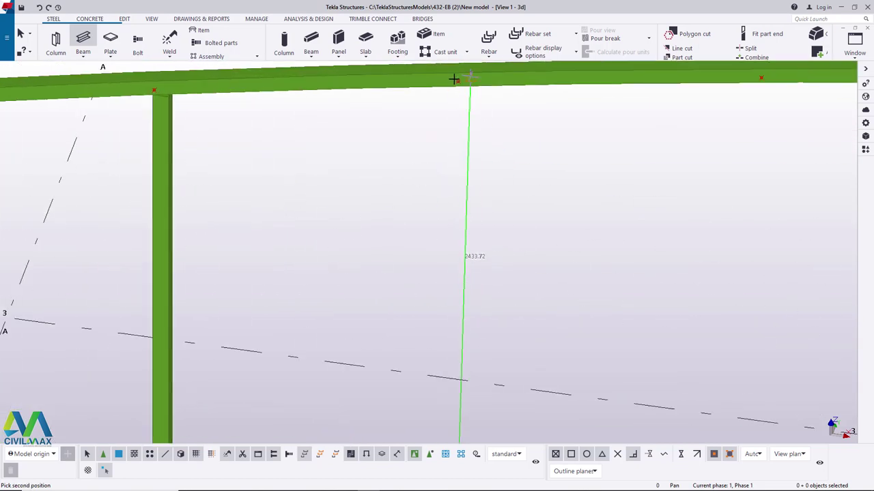
scroll(453, 79, up, 3)
click(458, 81)
scroll(362, 167, down, 5)
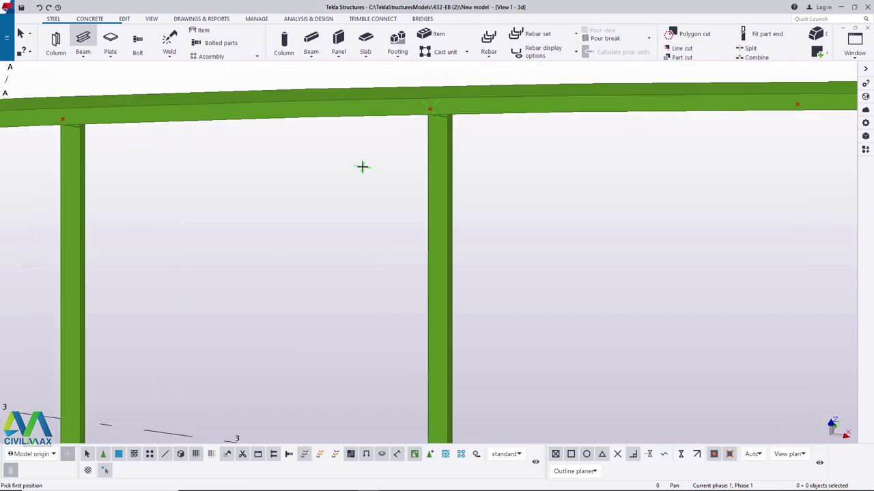
Create the fifth post, joining the fifth centre points of the lower and upper curved beams
scroll(464, 244, up, 3)
scroll(446, 257, up, 4)
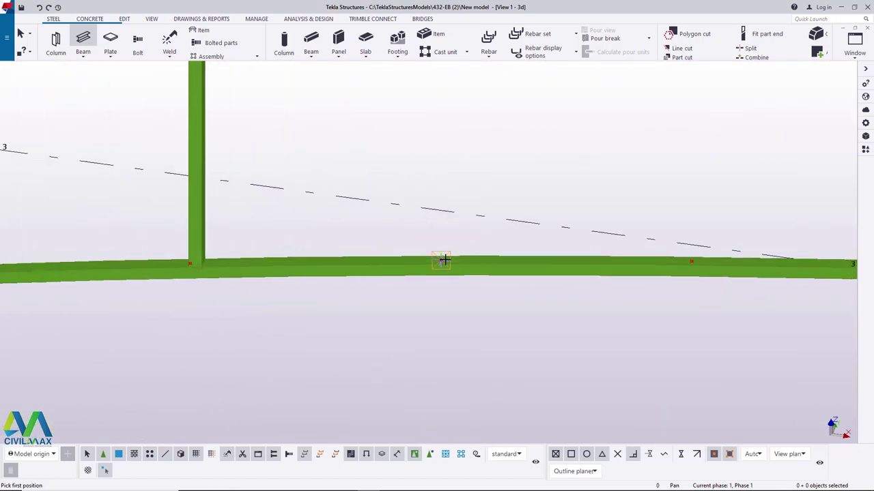
scroll(434, 259, up, 2)
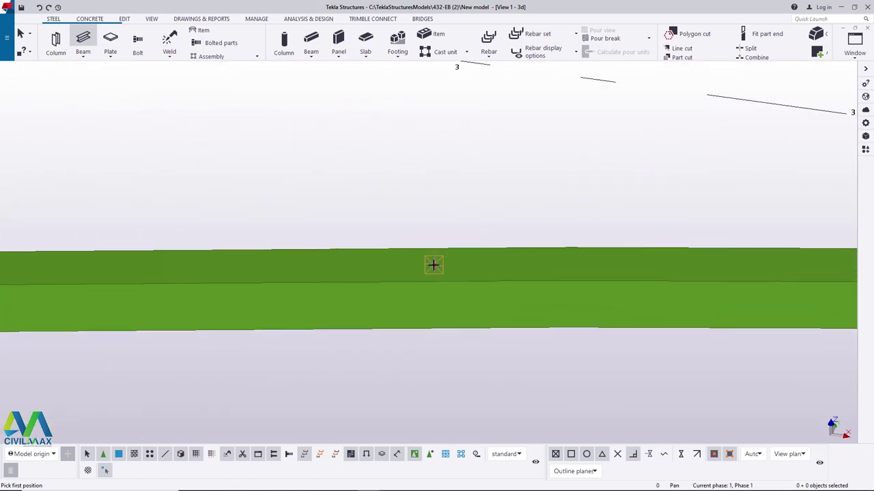
click(433, 265)
scroll(416, 286, down, 6)
scroll(430, 204, up, 2)
scroll(422, 136, up, 4)
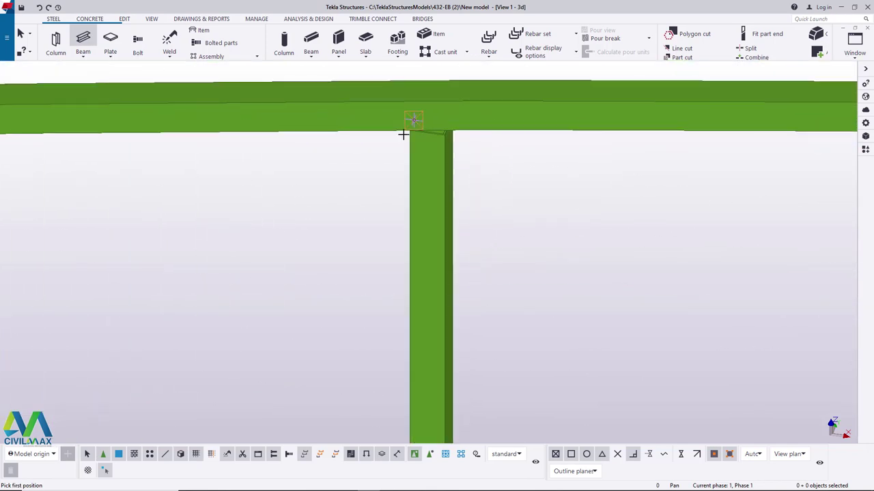
scroll(355, 150, down, 6)
Create the sixth post from the lower beam's sixth centre point to the corresponding point on the upper beam
scroll(443, 250, up, 2)
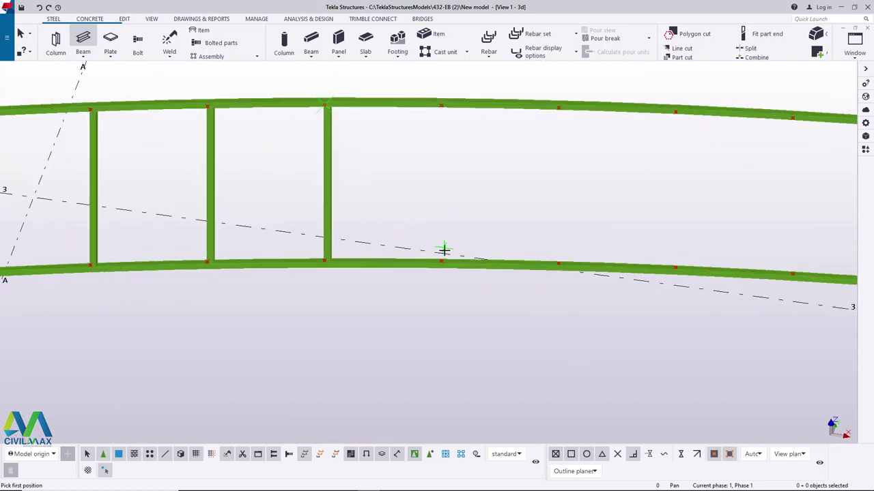
scroll(444, 250, up, 6)
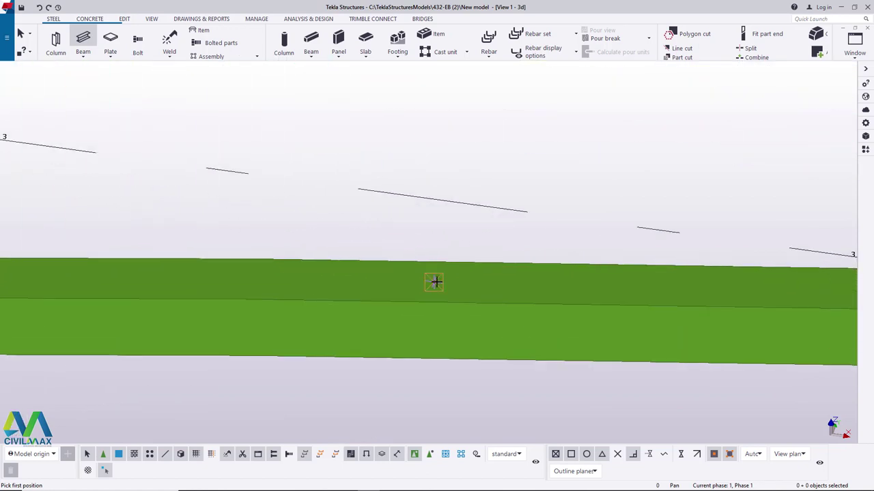
scroll(430, 280, down, 7)
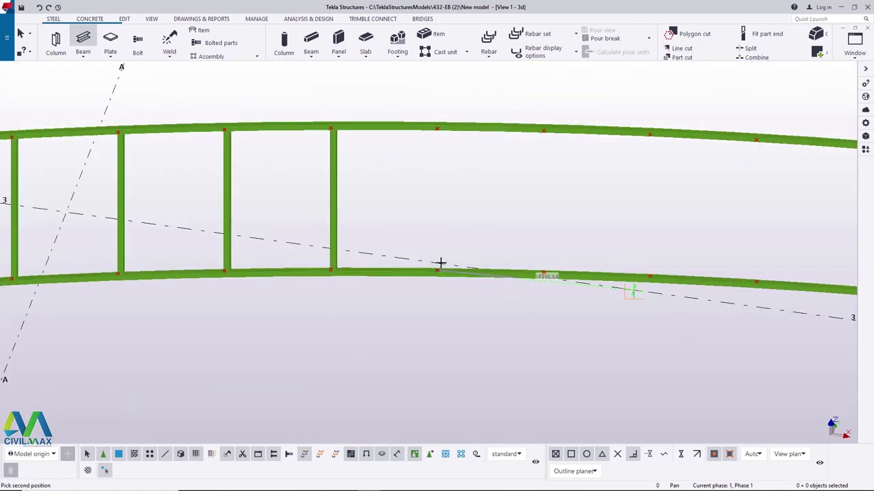
scroll(433, 161, up, 8)
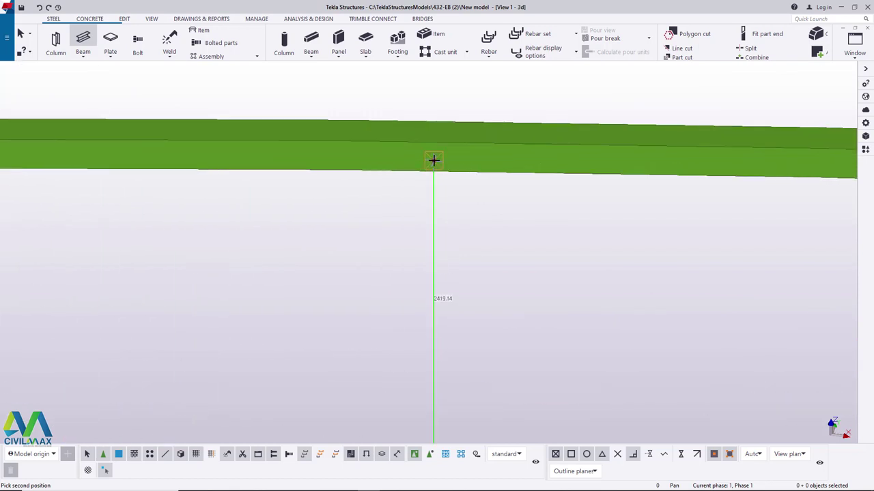
scroll(430, 161, up, 2)
click(430, 161)
scroll(372, 171, down, 6)
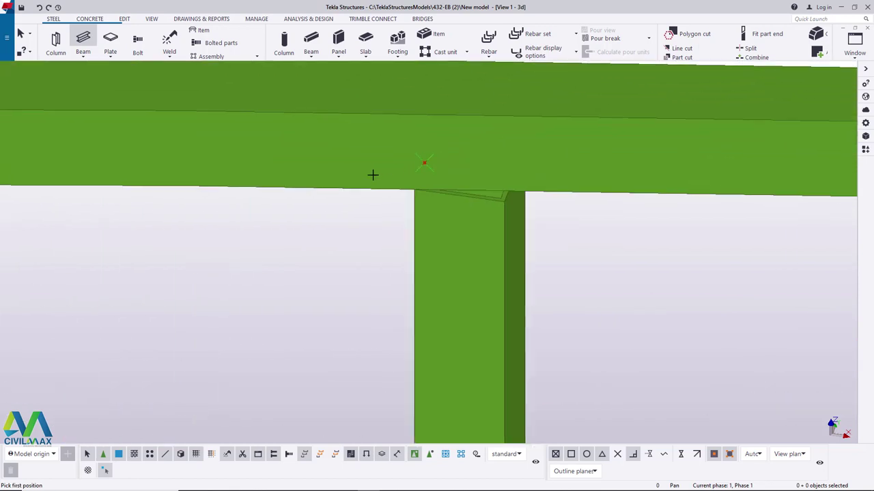
Create the seventh post between the seventh pair of centre points along the two curved beams
scroll(369, 164, down, 5)
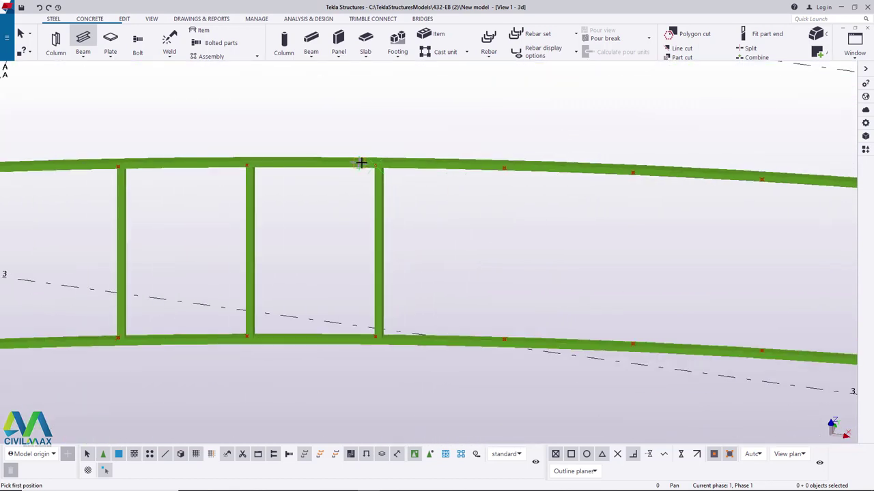
scroll(287, 189, down, 4)
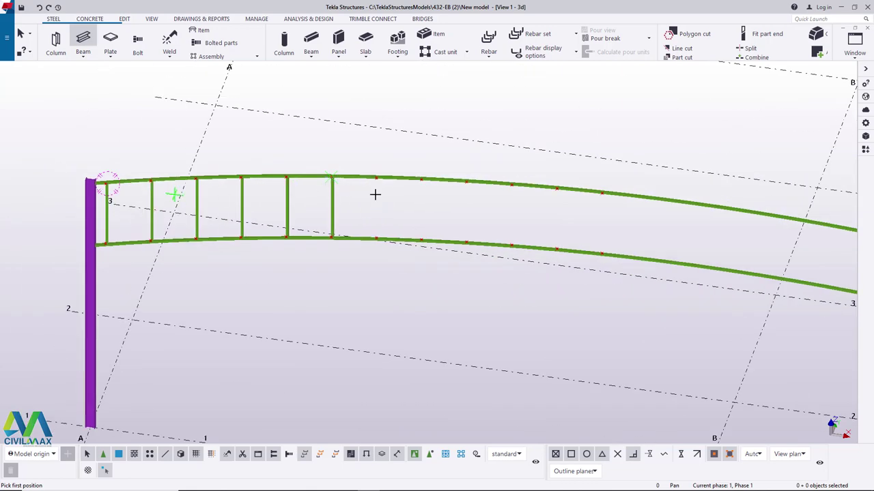
scroll(137, 216, down, 3)
scroll(453, 226, down, 3)
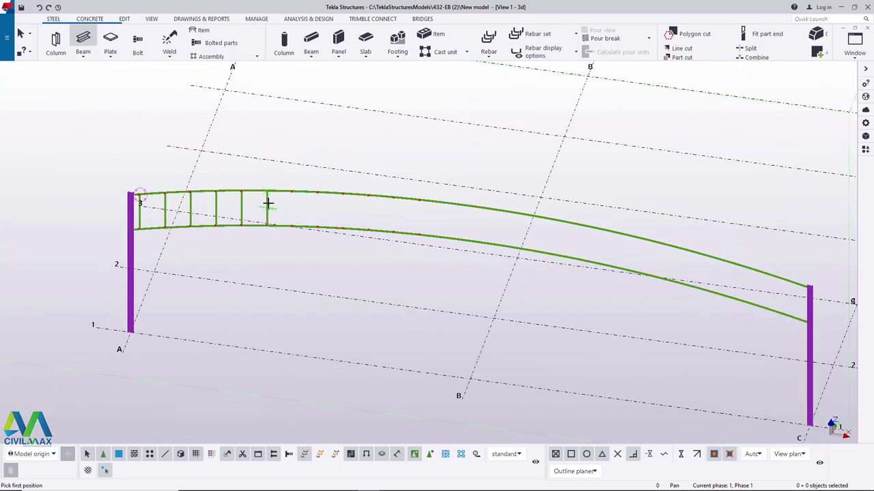
scroll(269, 203, up, 8)
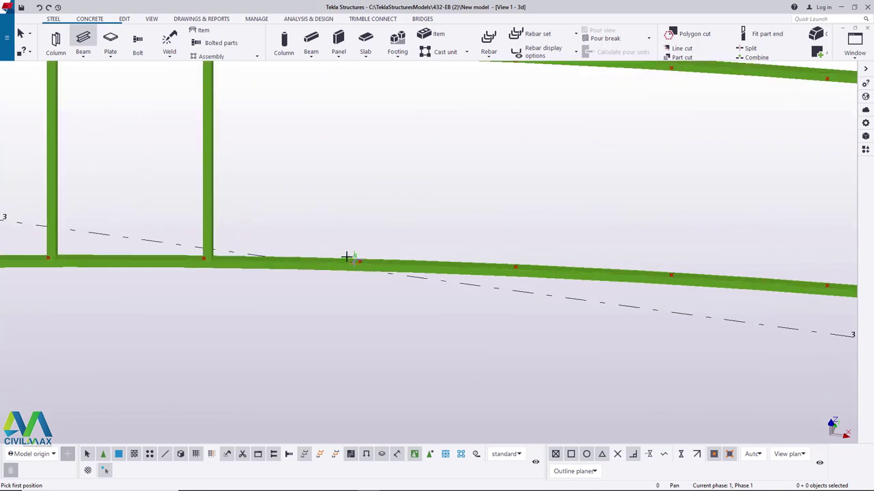
scroll(359, 259, up, 6)
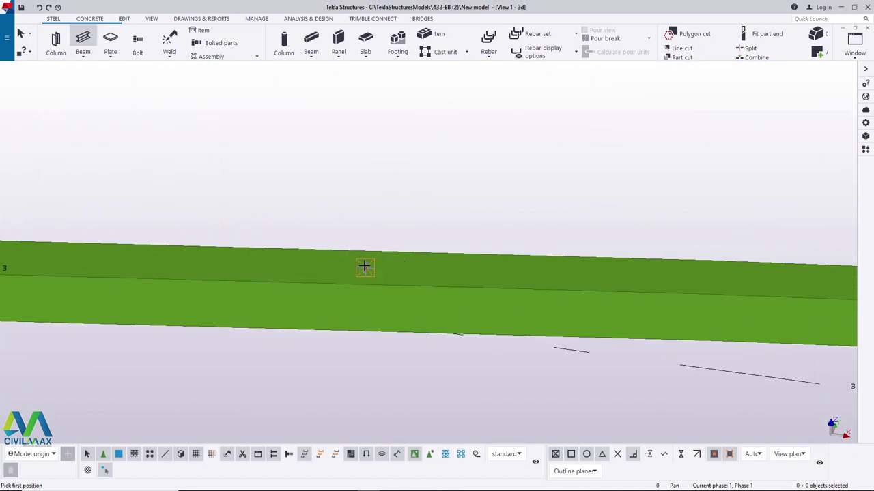
click(364, 266)
scroll(384, 288, down, 1)
scroll(384, 288, down, 3)
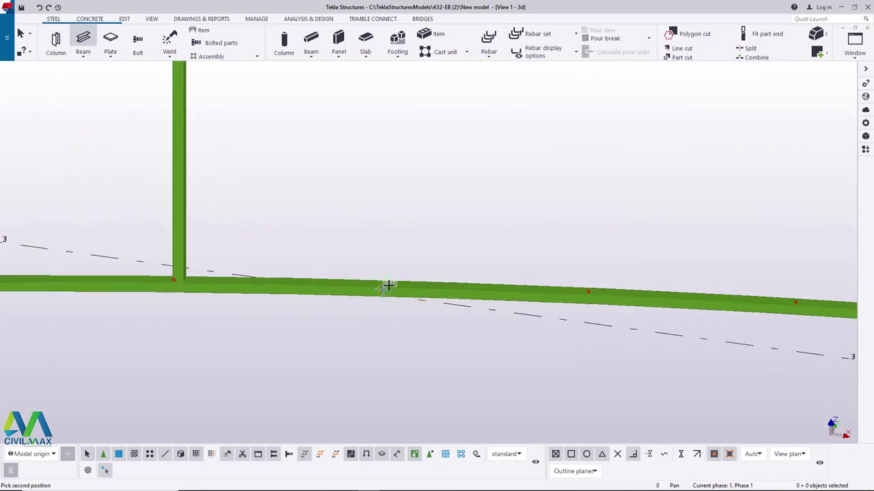
scroll(393, 156, up, 2)
scroll(383, 155, up, 5)
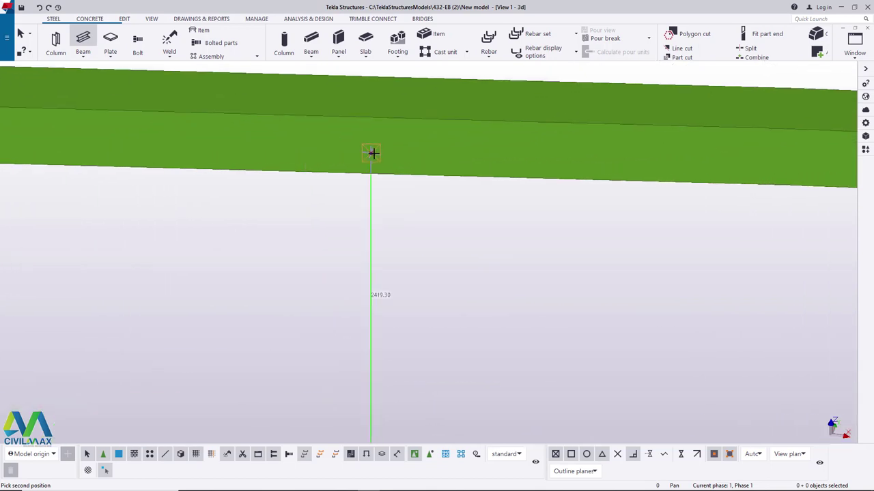
click(372, 155)
scroll(338, 150, down, 4)
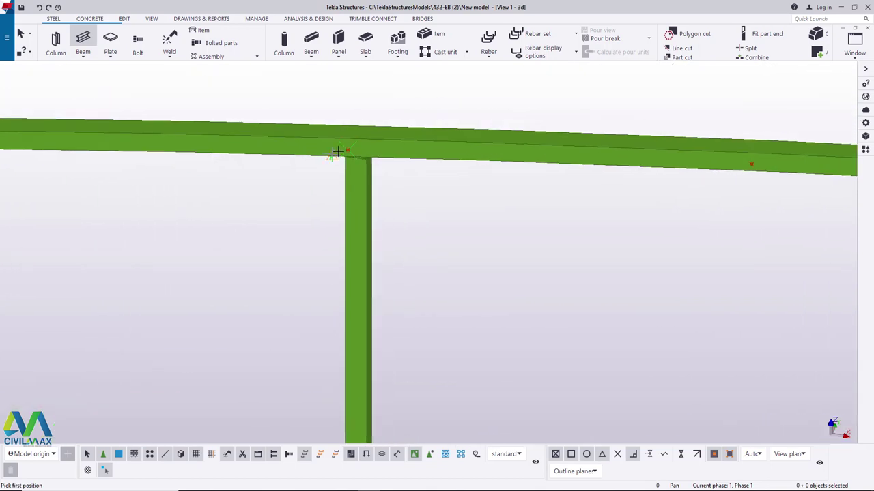
End the beam command and undo the added posts, keeping only the first post beside the grid A column
right_click(418, 129)
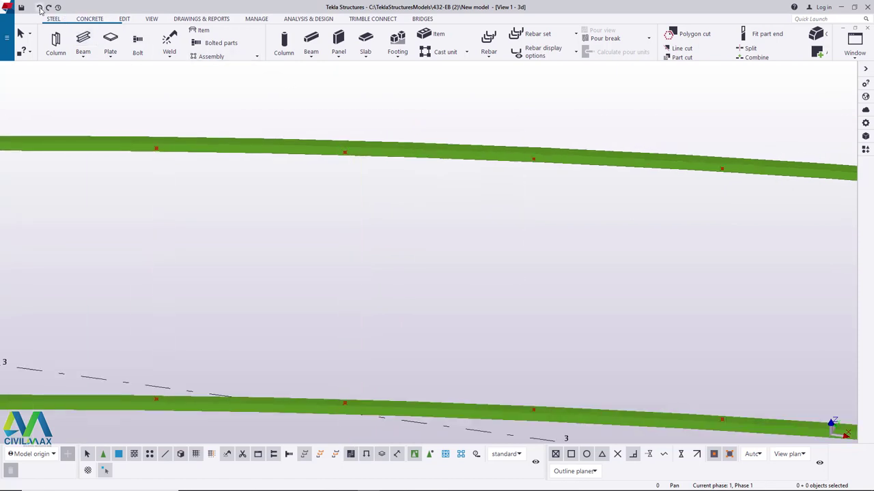
scroll(608, 250, down, 6)
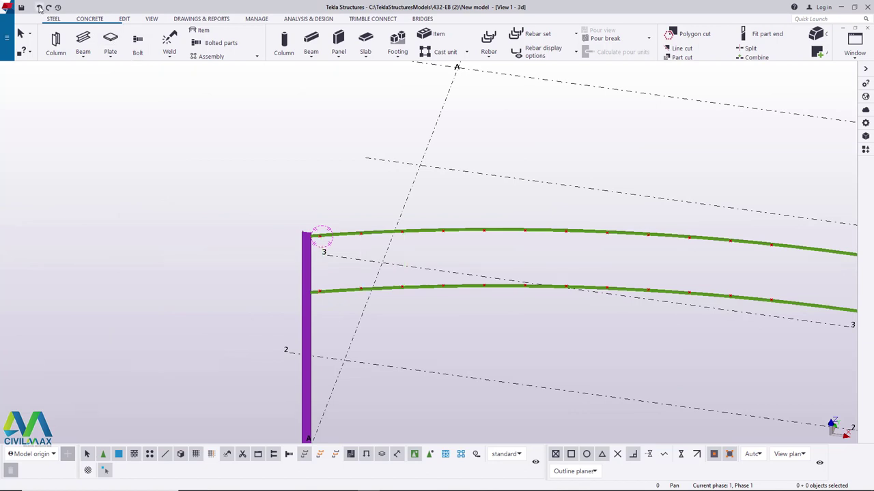
scroll(354, 298, up, 8)
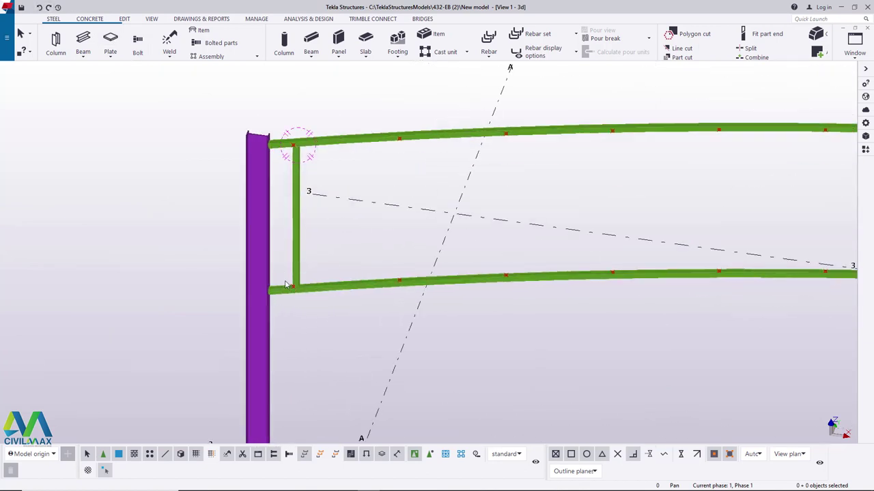
Change the horizontal position of the first post so it sits centred on its reference point, and apply the modification
scroll(317, 298, up, 2)
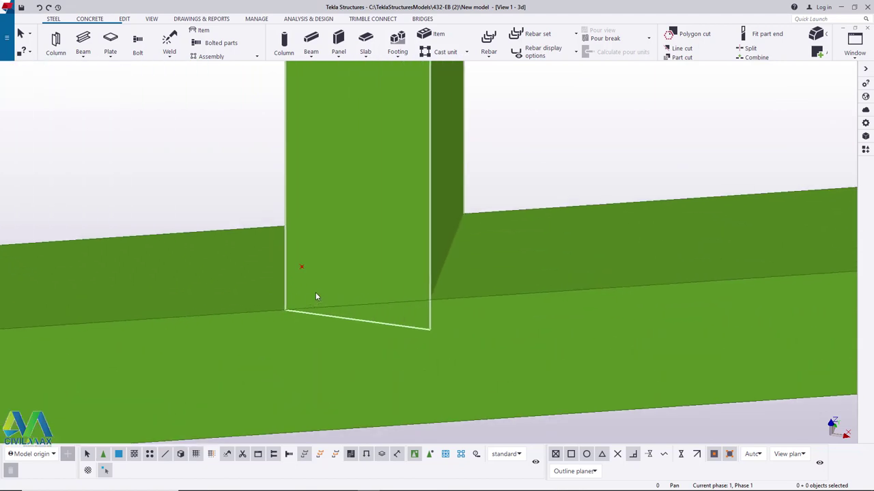
click(152, 19)
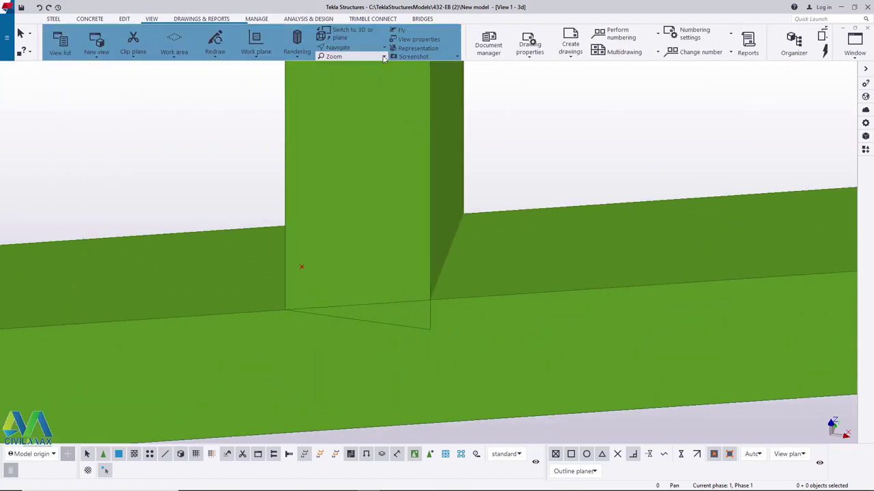
ctrl+middle_drag(384, 178, 361, 200)
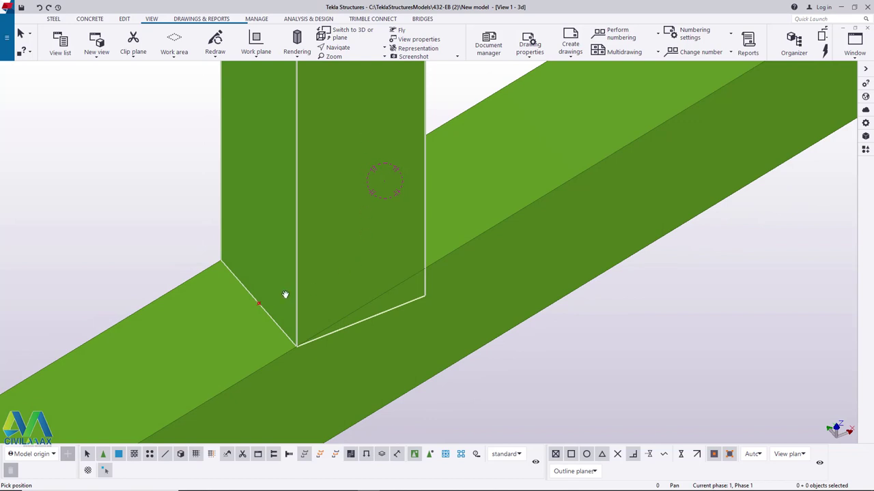
double_click(356, 111)
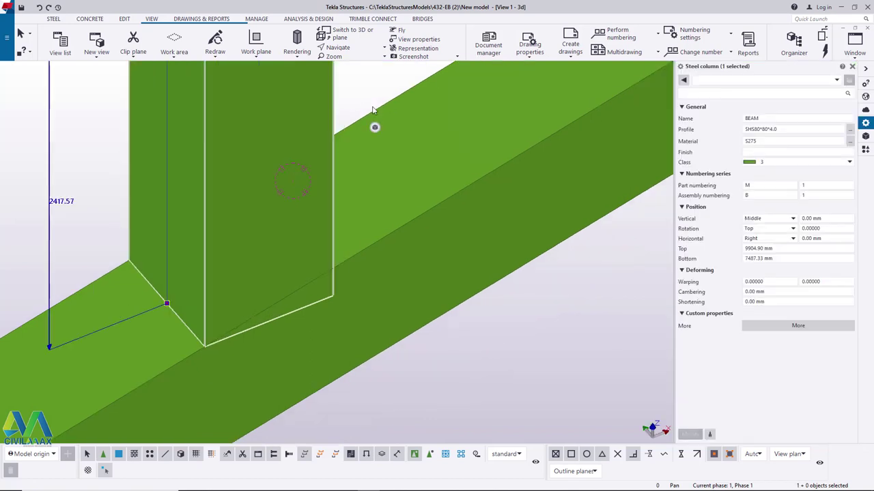
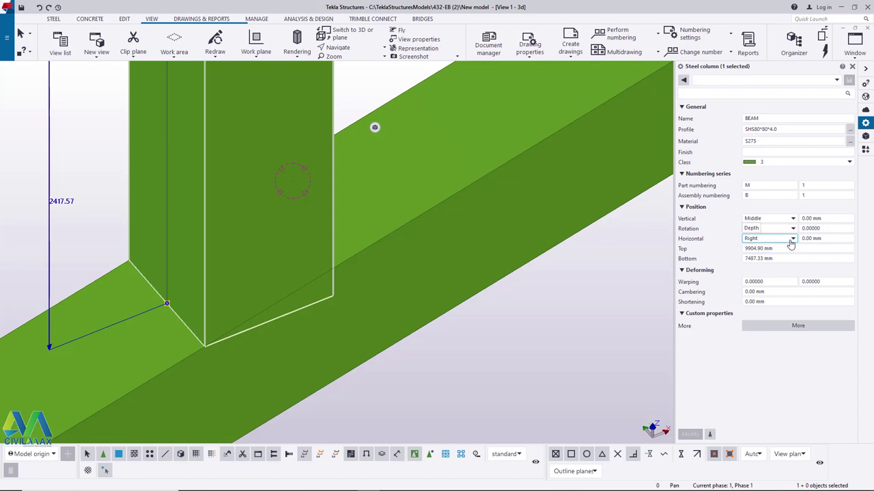
click(689, 435)
click(559, 379)
scroll(294, 325, down, 1)
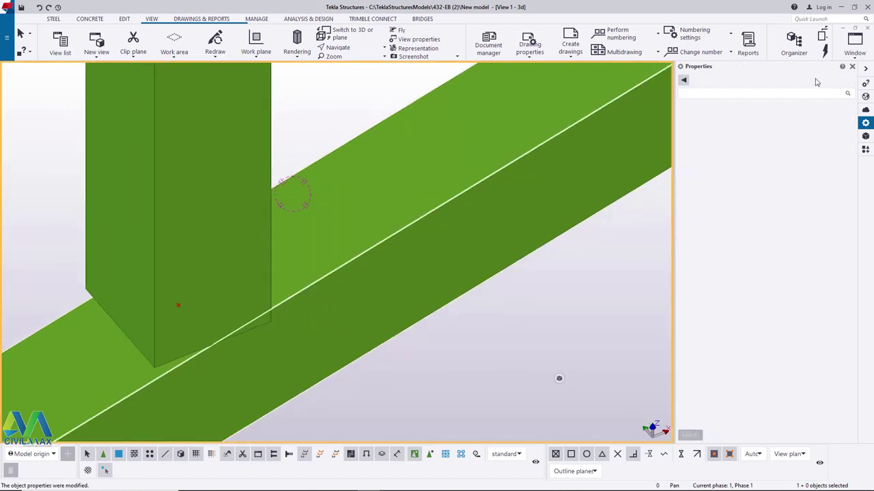
click(852, 67)
Examine how the first post aligns with the centre points of the lower and upper curved beams
scroll(204, 301, down, 5)
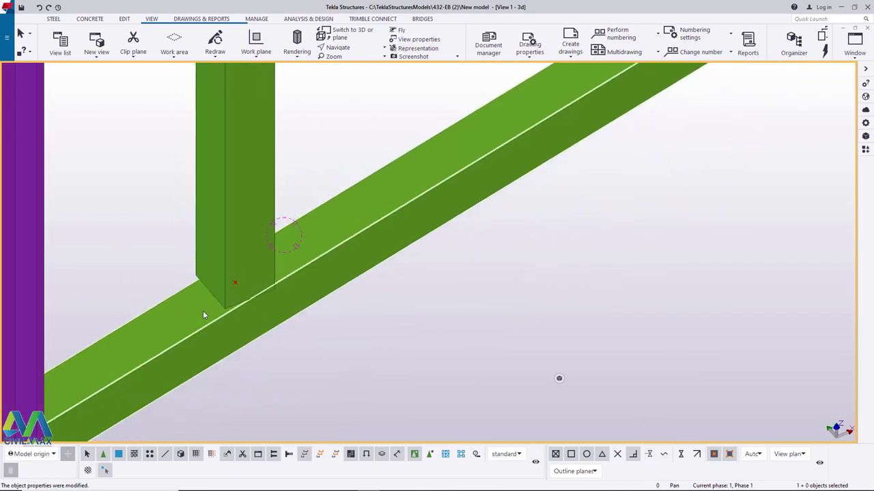
scroll(209, 292, down, 3)
scroll(167, 321, down, 2)
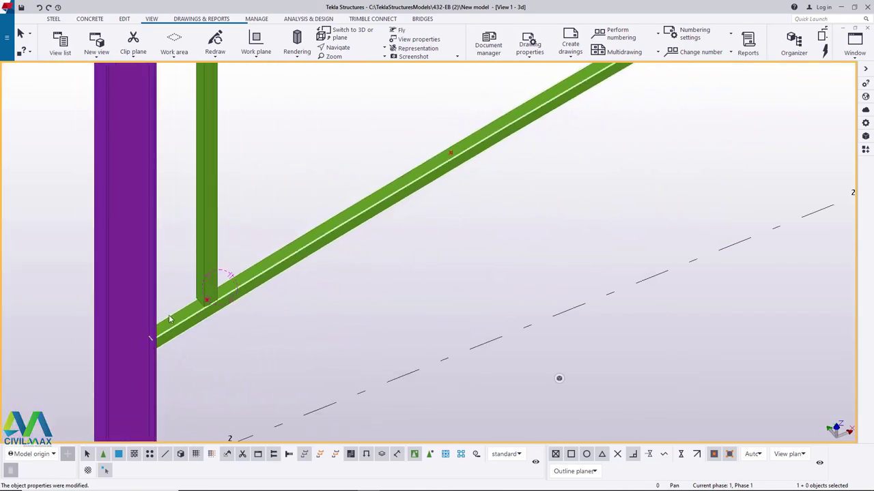
ctrl+middle_drag(234, 239, 222, 303)
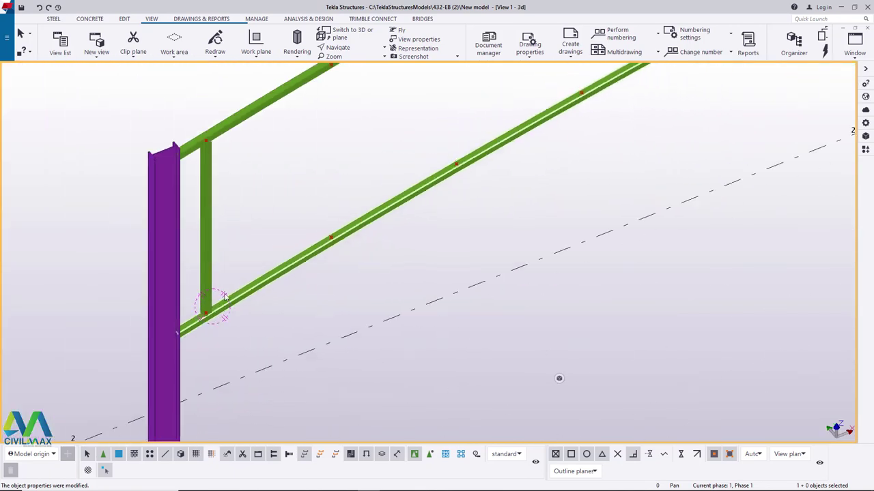
scroll(215, 277, up, 4)
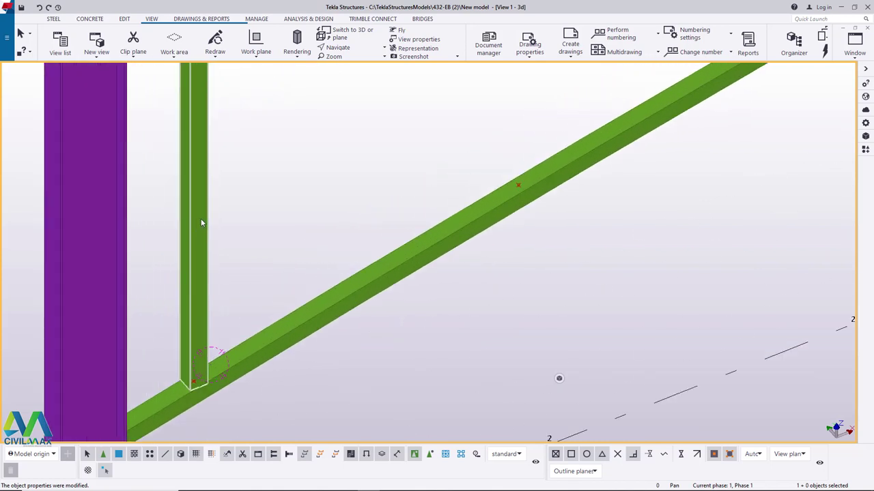
right_click(266, 174)
click(408, 146)
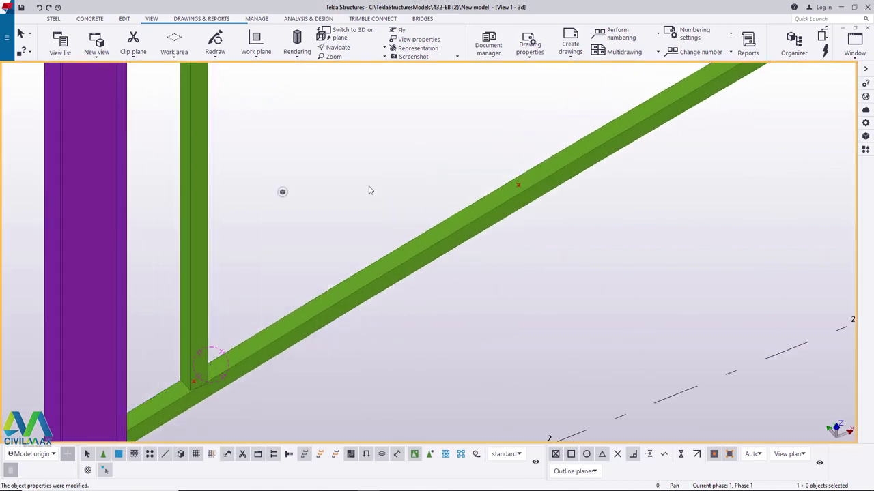
scroll(216, 361, down, 6)
scroll(346, 232, up, 3)
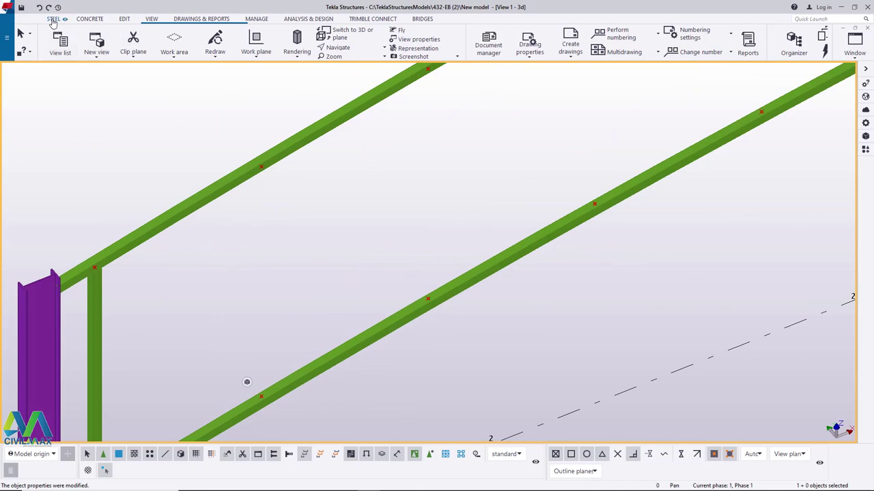
Create the second post as a steel beam between the second centre points of the lower and upper curved beams
click(93, 71)
scroll(363, 180, down, 2)
scroll(287, 328, up, 5)
scroll(285, 332, down, 3)
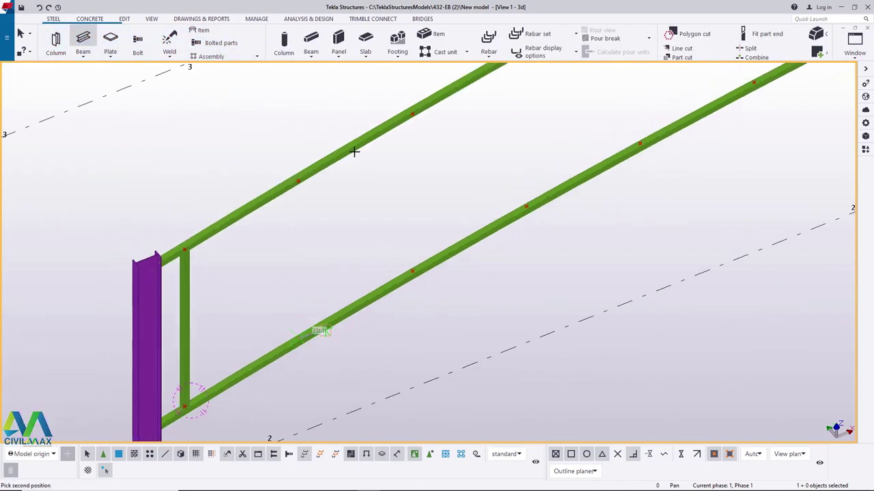
scroll(365, 244, up, 5)
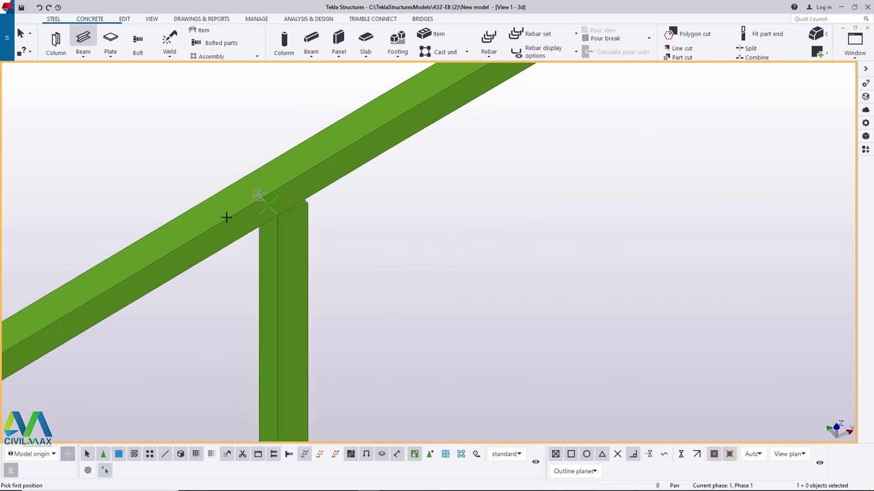
Create the third post from the lower curved beam's third centre point to the matching point on the upper beam
scroll(229, 214, down, 3)
scroll(394, 357, up, 5)
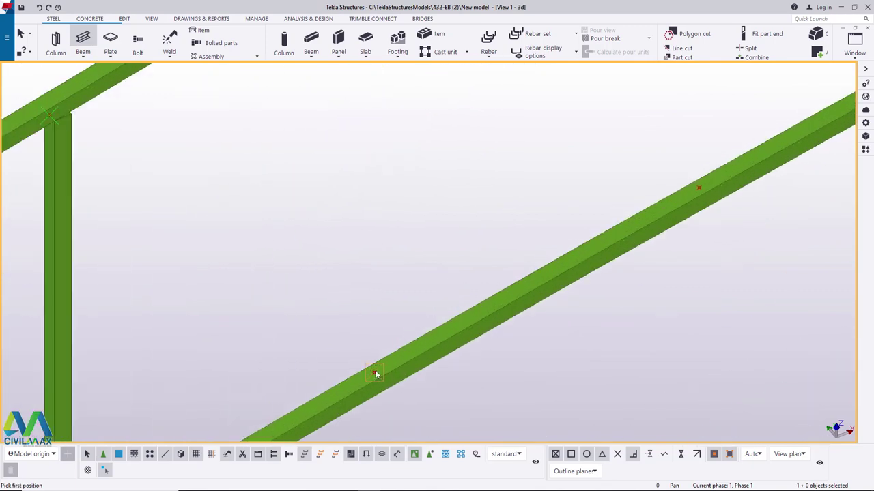
click(375, 371)
scroll(382, 341, down, 3)
scroll(374, 164, up, 5)
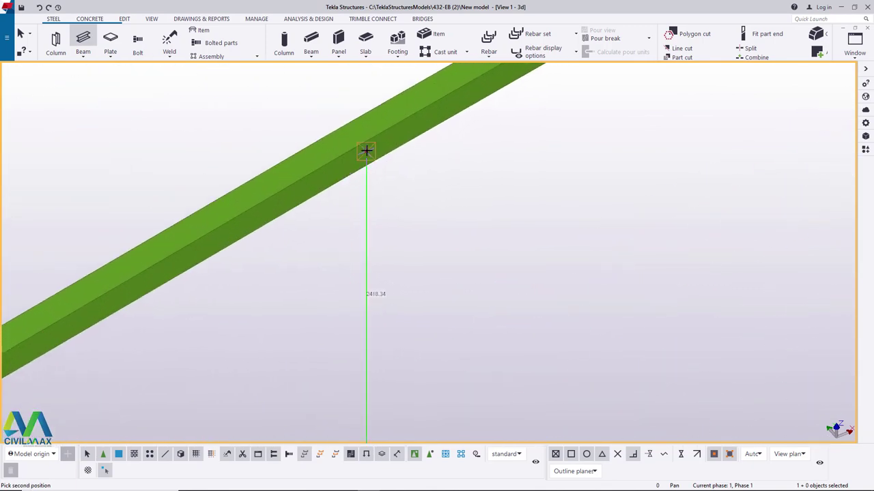
click(366, 150)
Create the fourth post, joining the fourth pair of centre points on the two curved beams
scroll(303, 201, down, 3)
scroll(477, 341, up, 5)
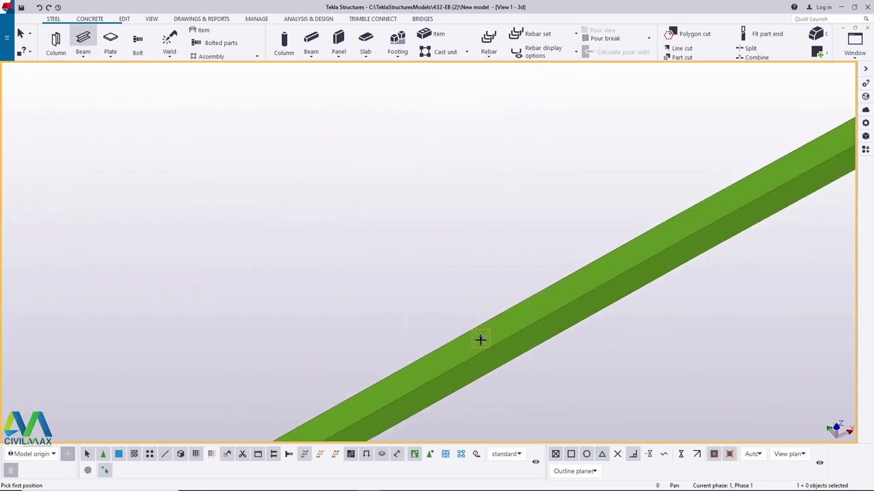
scroll(476, 341, down, 3)
scroll(431, 180, up, 5)
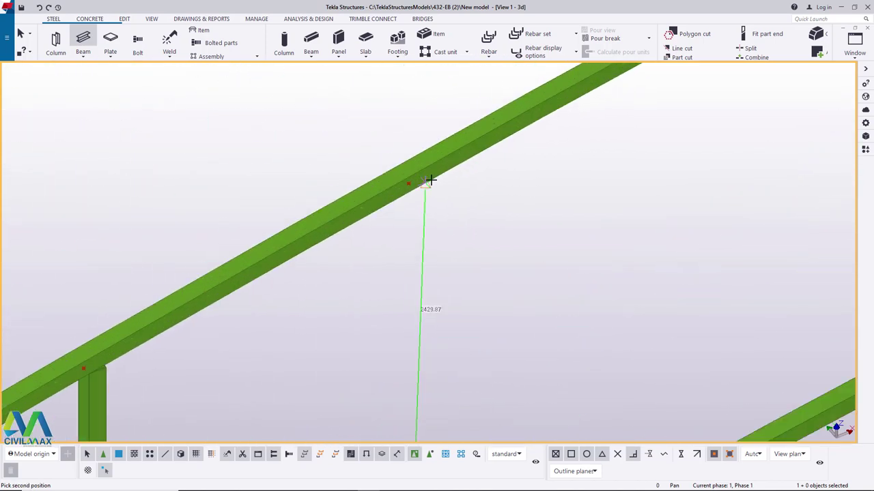
scroll(324, 175, down, 3)
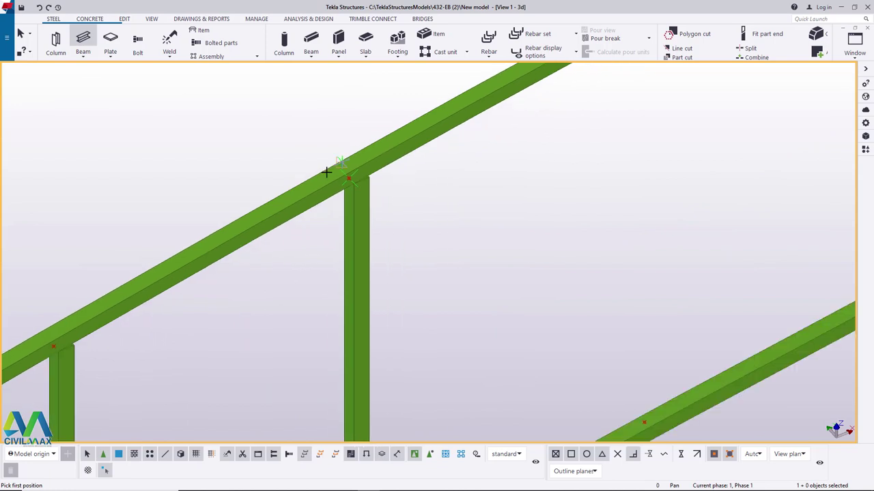
Create the fifth post between the fifth centre points of the lower and upper curved beams
scroll(505, 301, up, 5)
click(518, 311)
scroll(437, 334, down, 3)
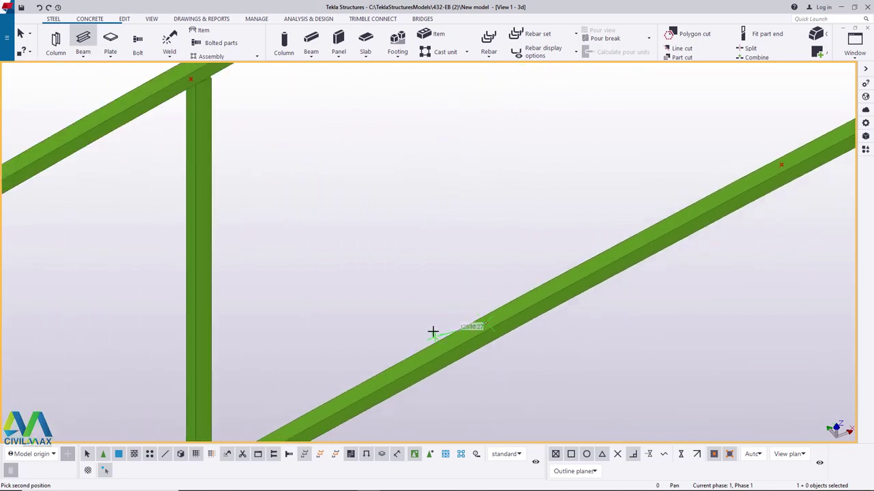
scroll(450, 167, up, 5)
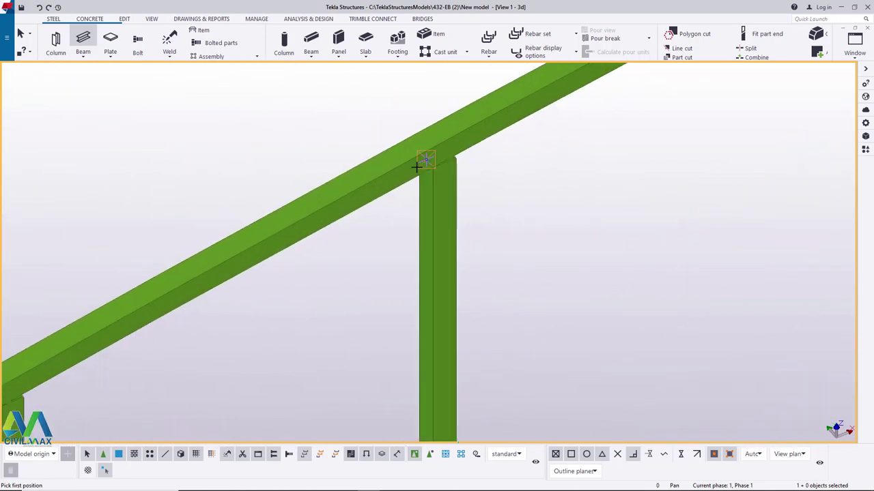
Create the sixth post from the lower beam's sixth centre point up to the corresponding upper beam point
scroll(437, 160, down, 3)
scroll(566, 296, up, 5)
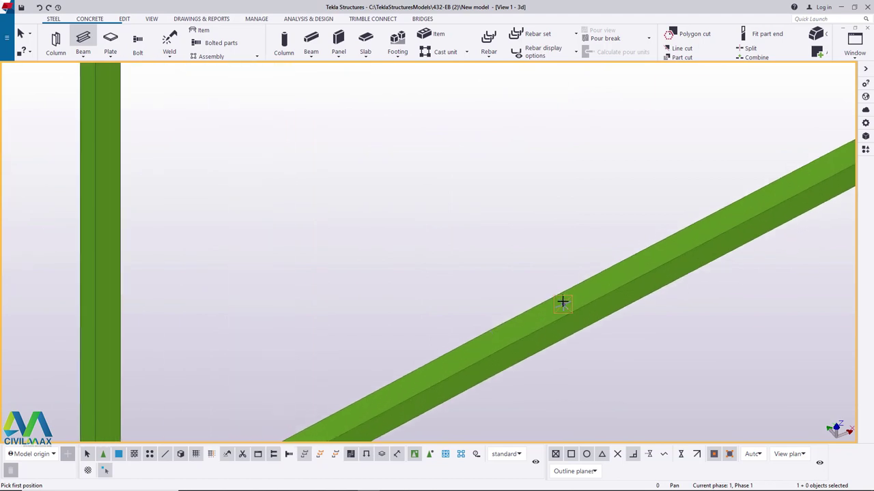
click(562, 301)
scroll(450, 321, down, 3)
scroll(475, 178, up, 5)
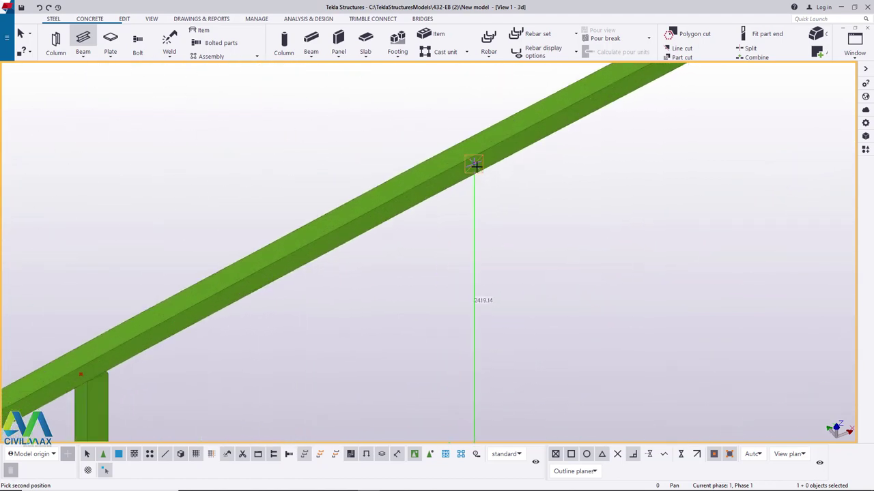
Create the seventh post, connecting the seventh pair of centre points along the curved beams
scroll(474, 164, down, 3)
scroll(521, 318, up, 5)
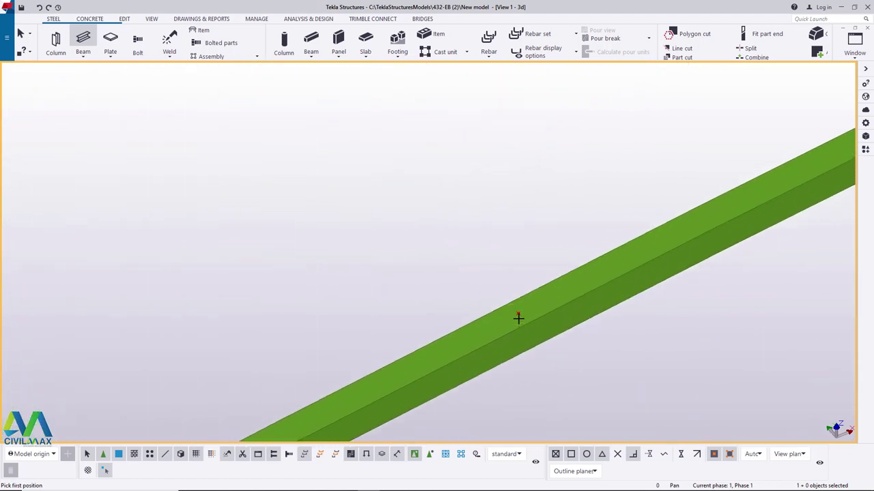
click(518, 313)
scroll(450, 357, down, 3)
scroll(457, 156, up, 5)
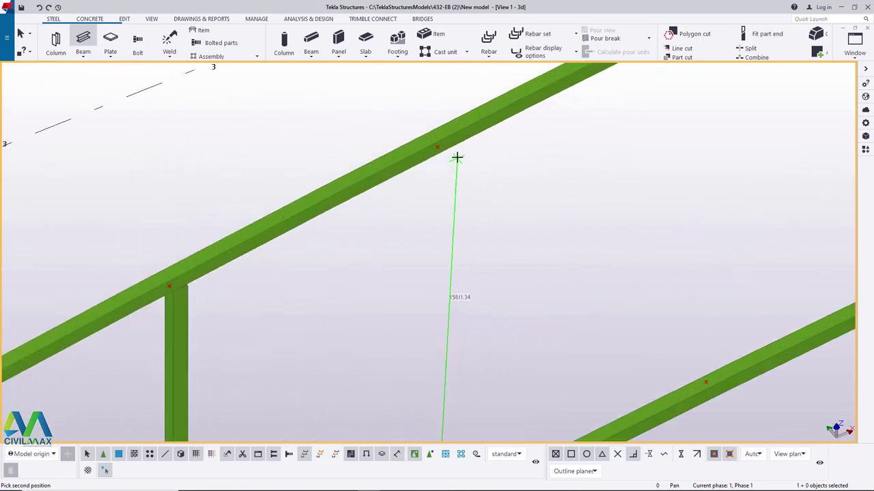
scroll(420, 176, down, 3)
Create the eighth post between the eighth centre points of the lower and upper curved beams
scroll(616, 337, up, 5)
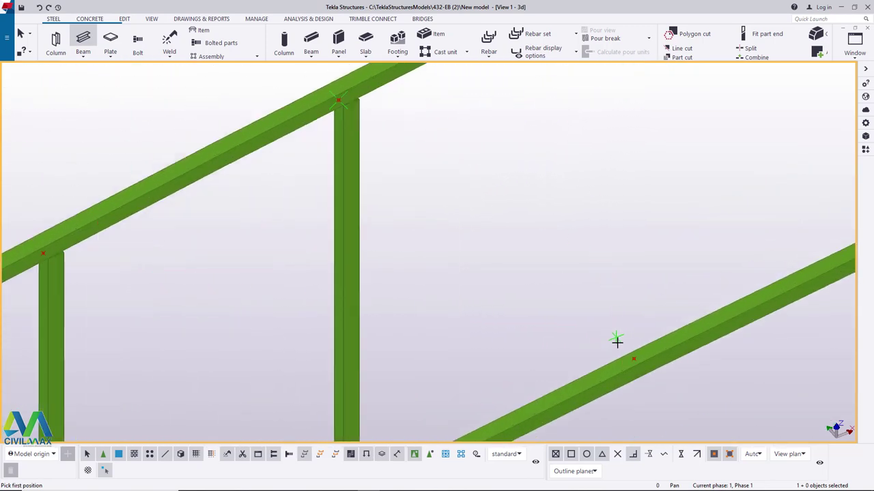
click(636, 364)
scroll(488, 306, down, 3)
scroll(535, 195, up, 5)
scroll(512, 210, up, 2)
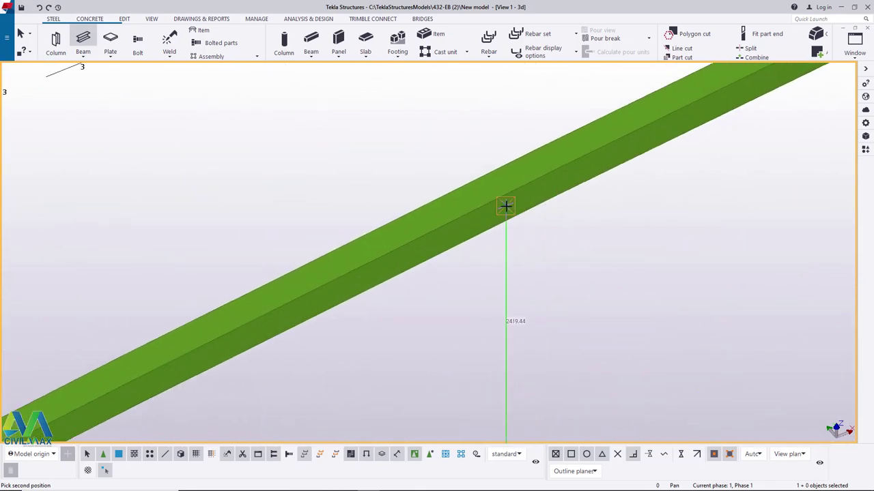
scroll(445, 191, down, 4)
Create the ninth post from the ninth centre point on the lower beam to the one above it
scroll(579, 307, up, 5)
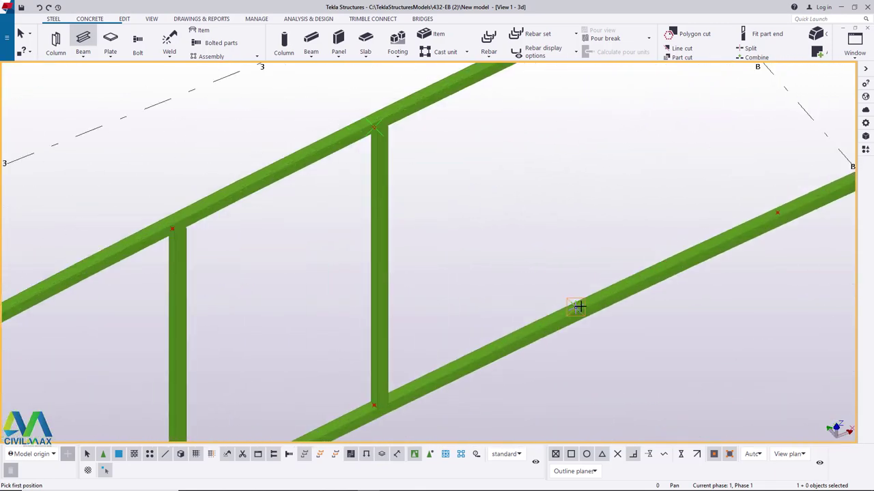
scroll(578, 304, up, 1)
scroll(487, 316, down, 4)
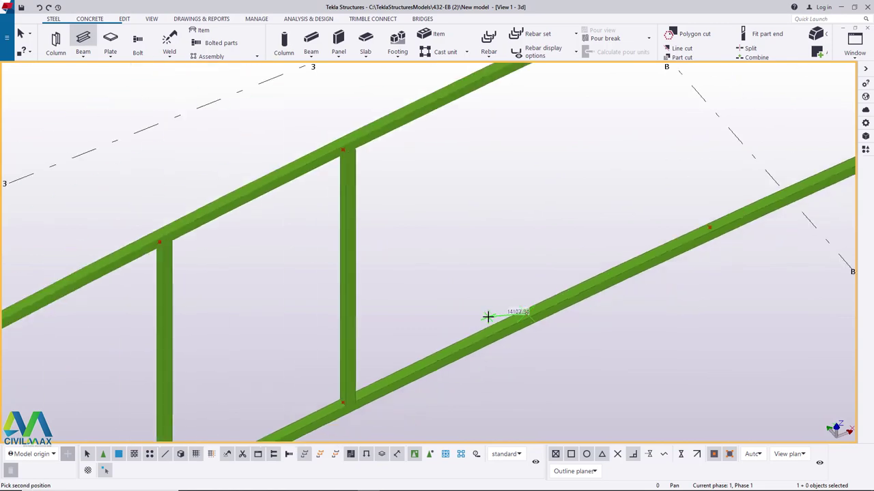
scroll(521, 131, up, 5)
click(521, 136)
Create the tenth post, joining the tenth pair of centre points just before grid line B
scroll(478, 178, down, 4)
scroll(553, 325, up, 4)
scroll(553, 325, up, 4)
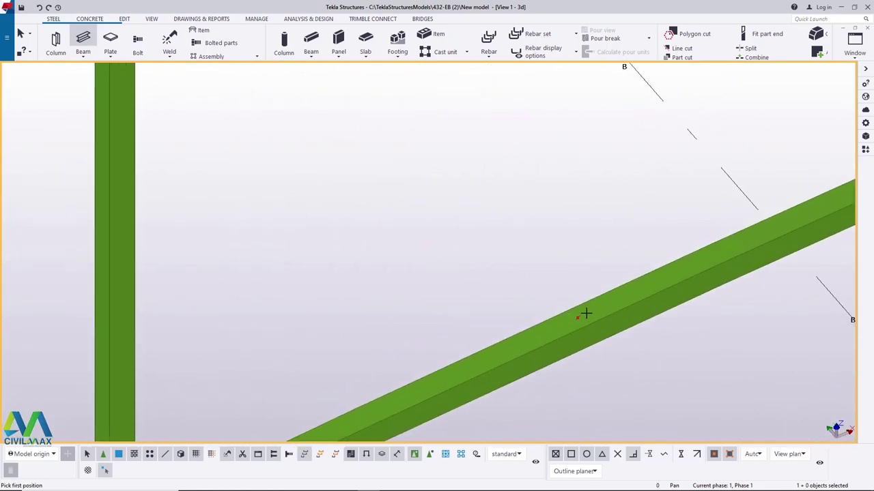
click(553, 325)
scroll(553, 325, down, 5)
scroll(479, 343, down, 4)
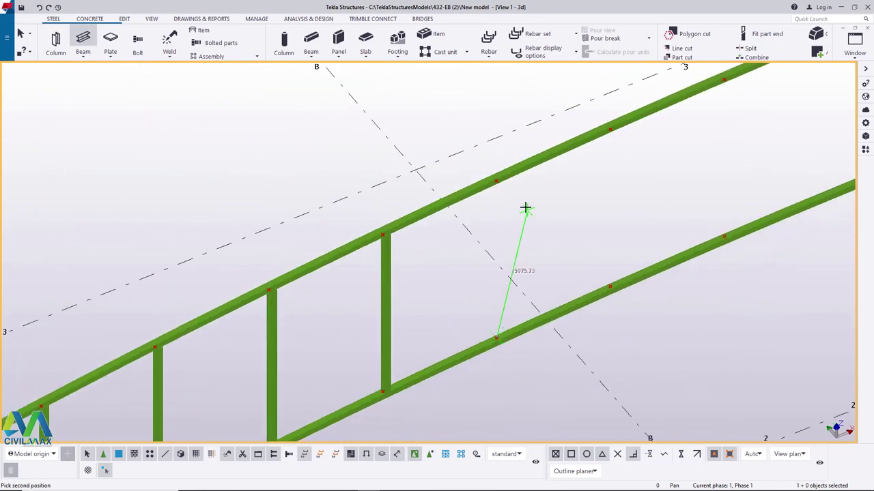
scroll(492, 174, up, 5)
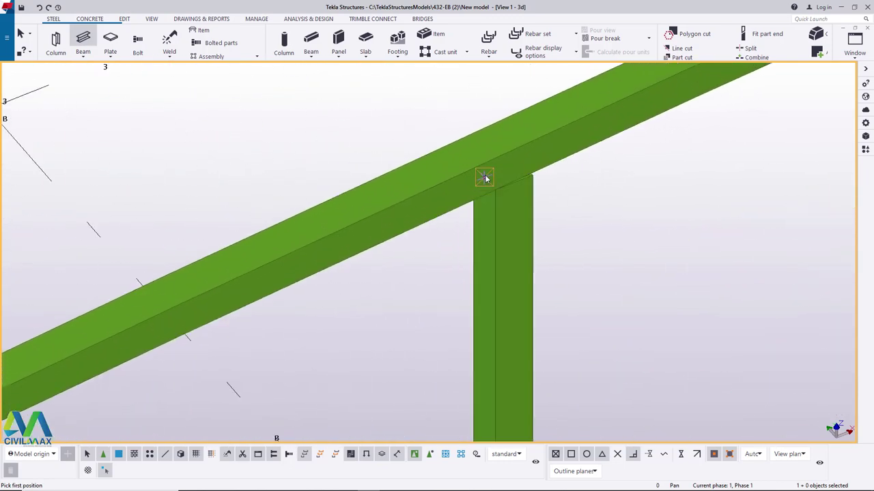
click(485, 179)
Create the eleventh post between the eleventh centre points of the curved beams, just past grid line B
scroll(437, 195, down, 5)
scroll(519, 314, up, 5)
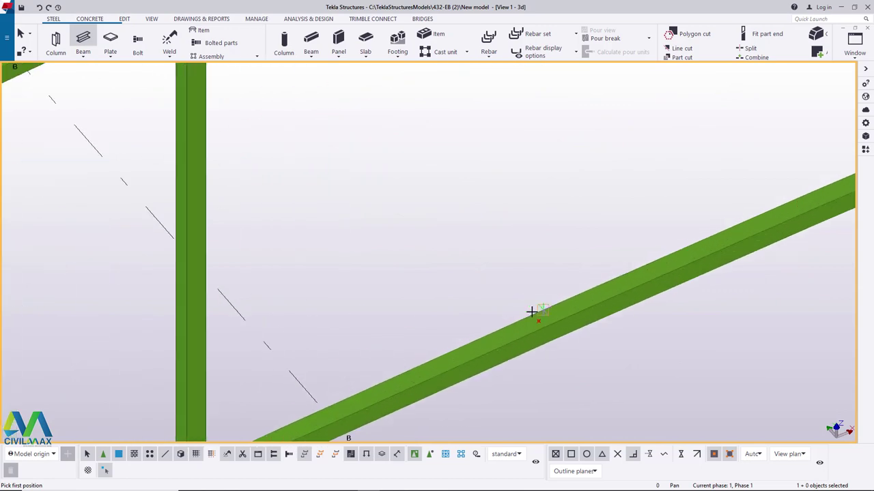
scroll(535, 320, up, 2)
scroll(538, 326, down, 4)
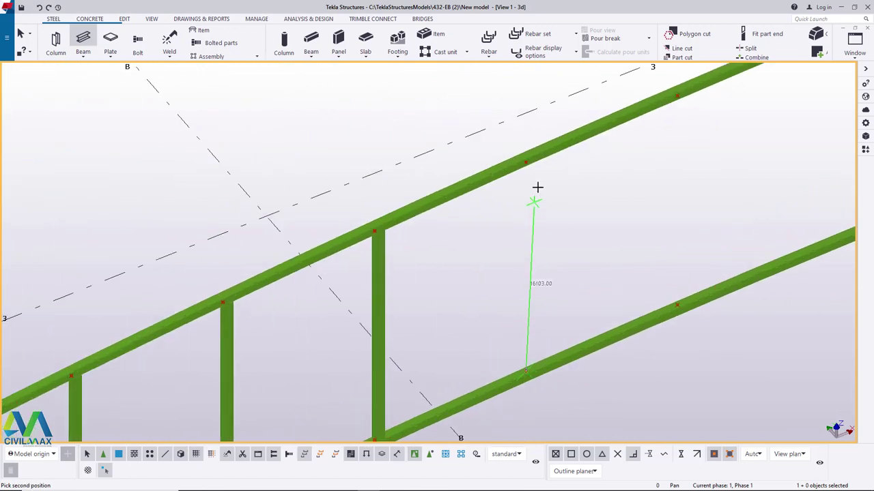
scroll(526, 160, up, 5)
click(520, 157)
scroll(423, 212, down, 4)
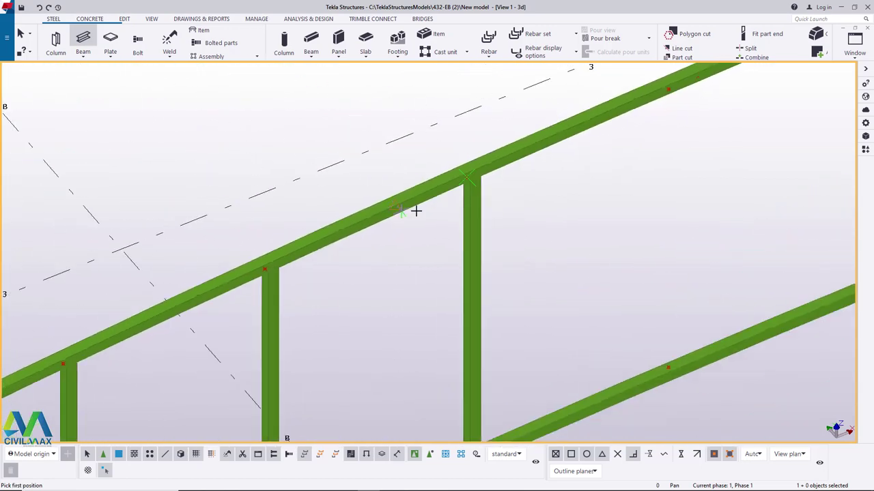
Create the twelfth post between the twelfth centre points of the lower and upper curved beams, and end the beam command
scroll(523, 265, up, 4)
scroll(513, 279, up, 3)
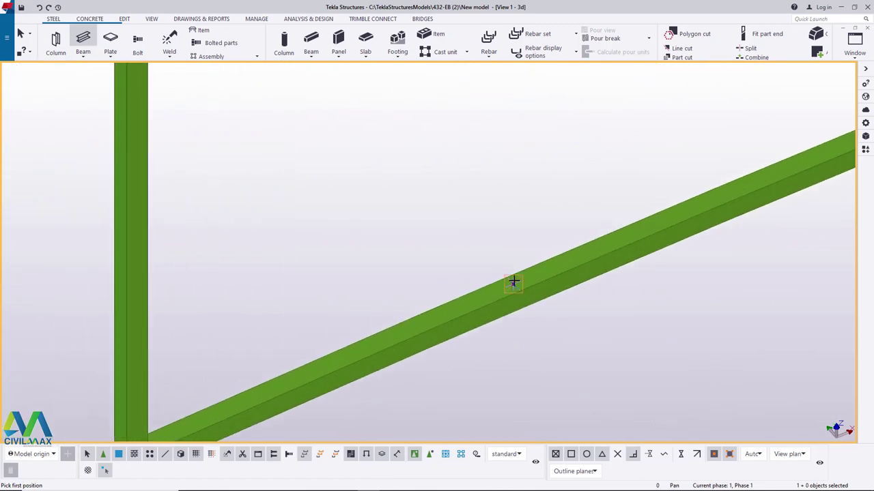
click(514, 283)
scroll(508, 301, down, 4)
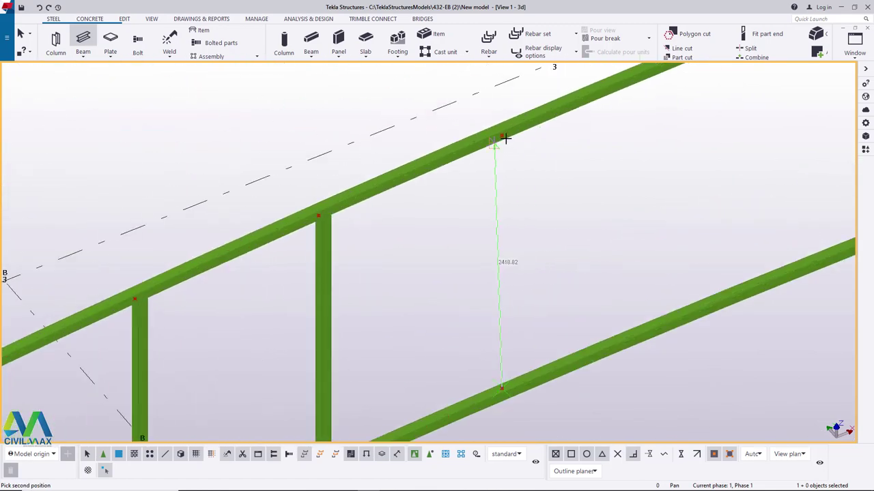
scroll(504, 134, up, 4)
click(499, 131)
scroll(477, 150, down, 4)
scroll(517, 285, up, 4)
scroll(516, 286, down, 5)
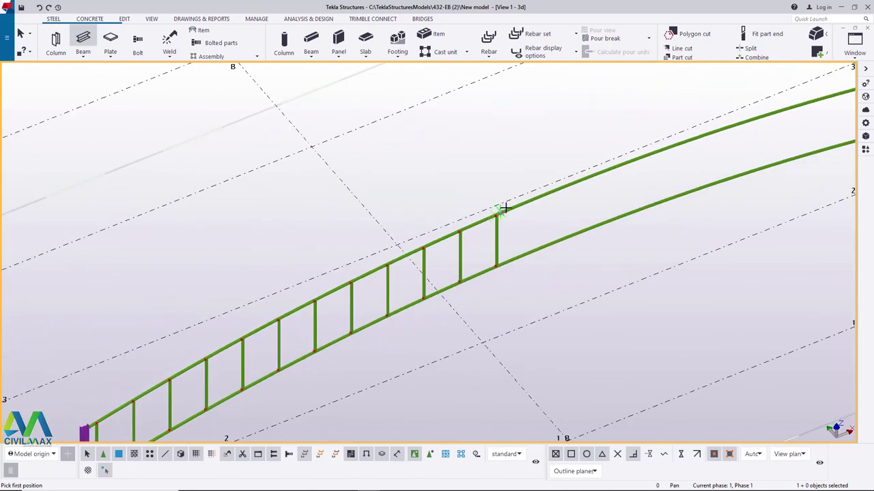
scroll(462, 224, down, 4)
scroll(485, 230, up, 4)
scroll(519, 198, down, 4)
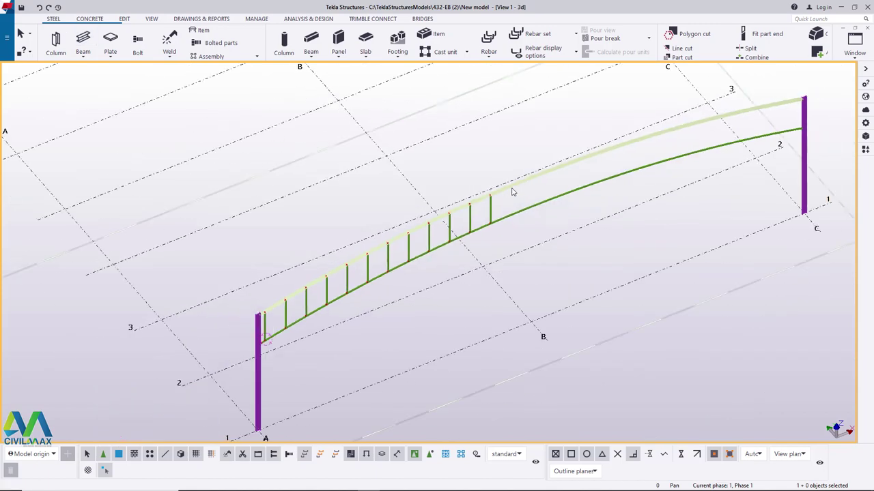
Create a straight reference beam on grid line 1, from between grid lines A and B to between B and C
scroll(530, 294, up, 3)
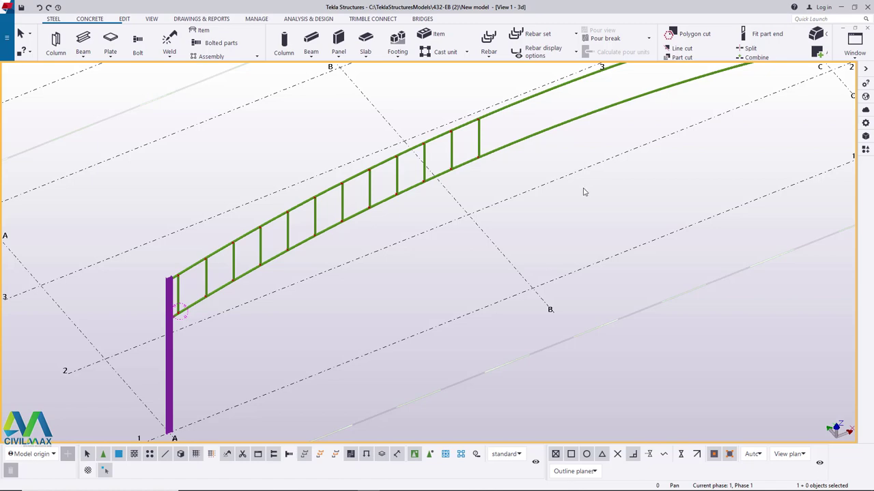
scroll(509, 242, down, 3)
scroll(507, 256, up, 5)
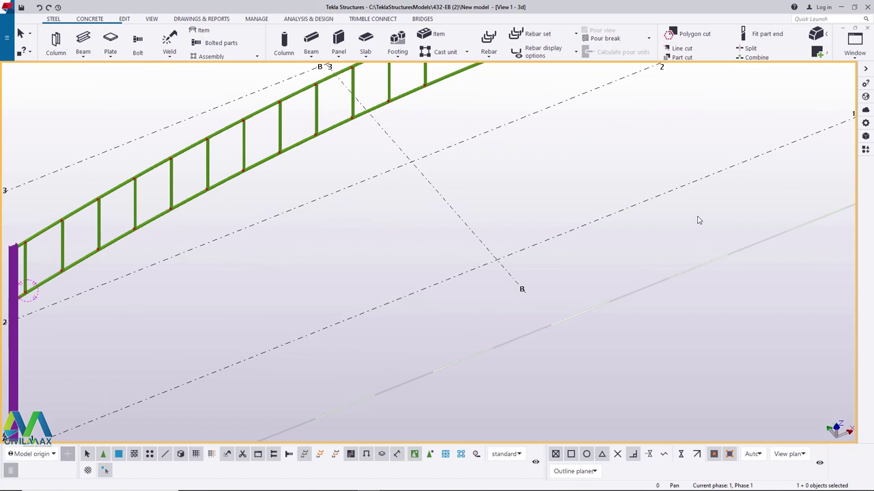
click(84, 58)
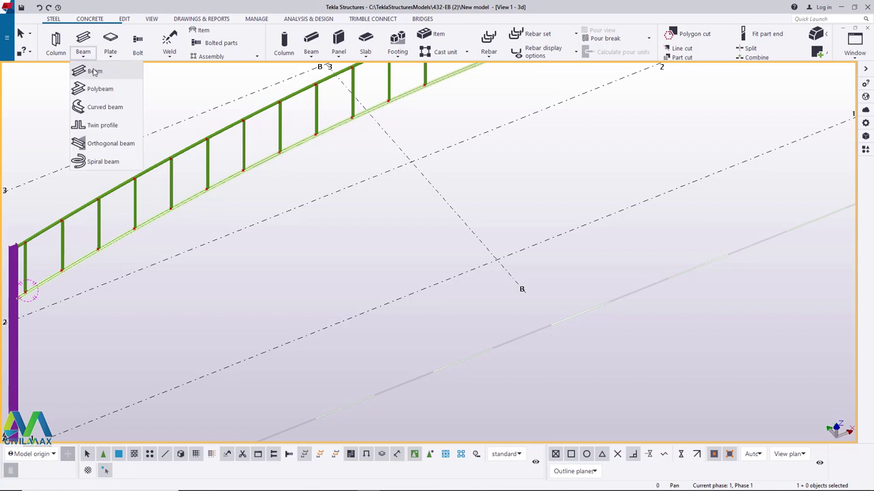
click(88, 70)
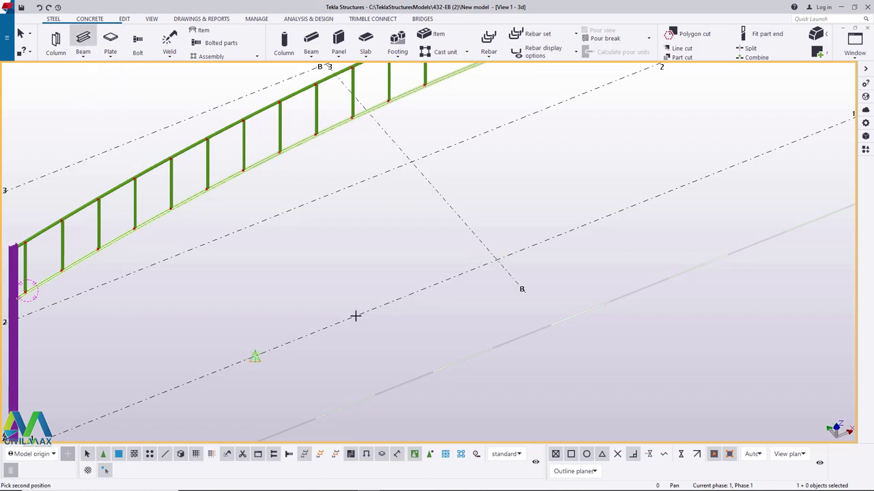
click(736, 165)
right_click(591, 149)
click(616, 152)
scroll(485, 241, down, 4)
middle_drag(398, 327, 451, 305)
scroll(451, 305, up, 1)
scroll(464, 304, down, 2)
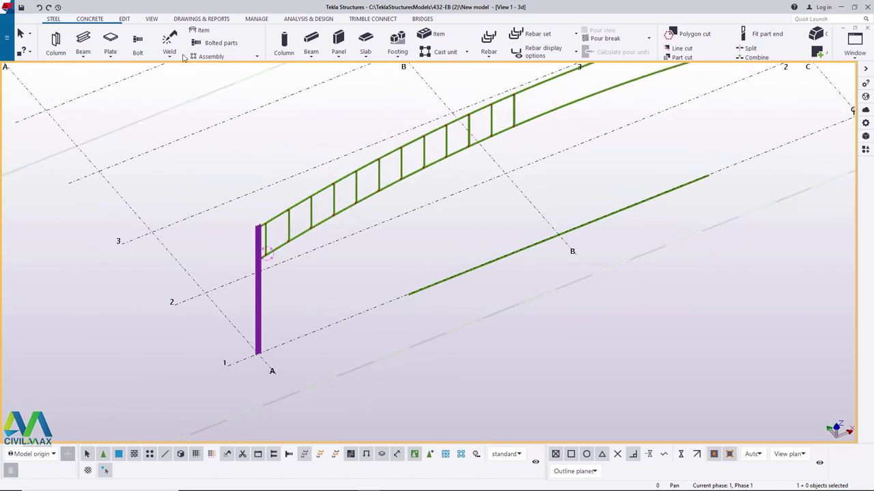
Set a vertical work plane at the top of the column on grid line A, with its Y axis pointing up
click(150, 20)
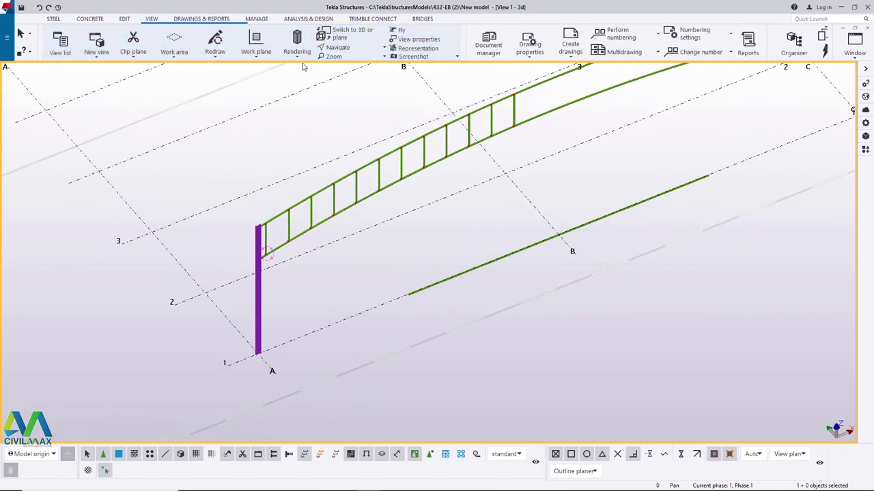
click(264, 60)
click(272, 75)
scroll(259, 205, up, 5)
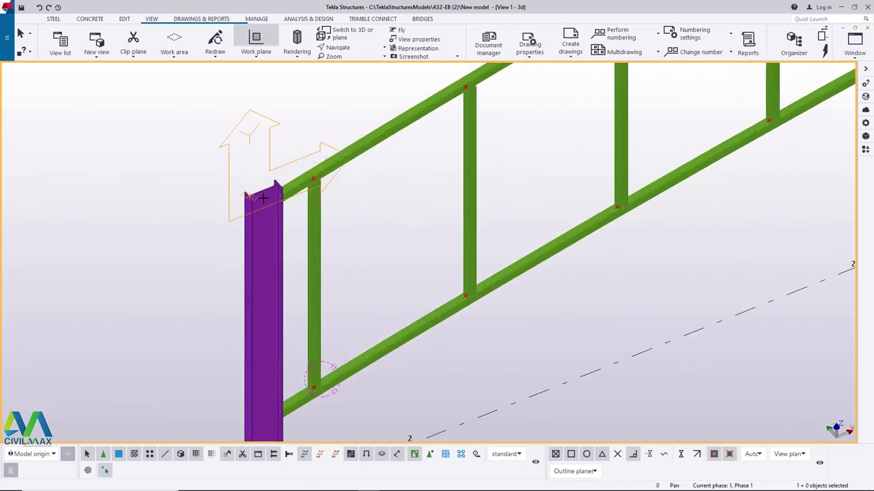
right_click(311, 123)
click(333, 128)
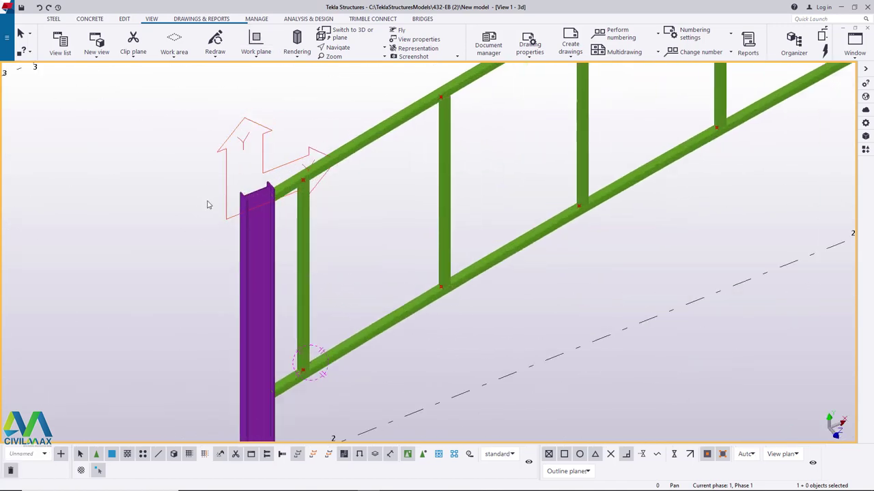
Mirror-copy all twelve posts about a vertical line at the reference beam's midpoint near grid line B (X0 20141.50, Y0 -10000.00, angle -90)
scroll(219, 205, down, 4)
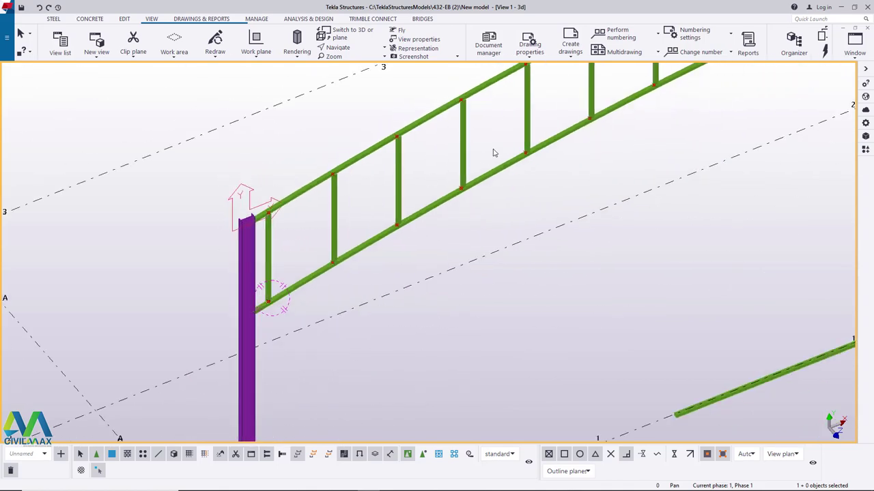
scroll(159, 342, down, 3)
scroll(235, 286, up, 4)
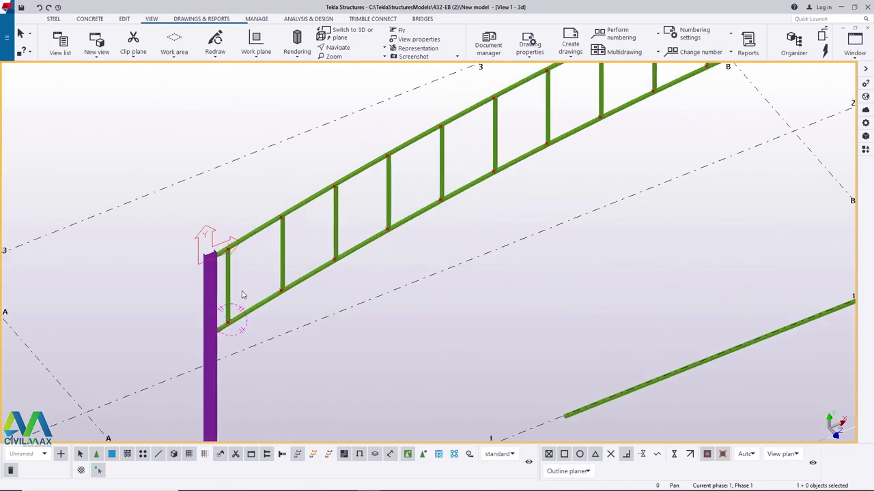
click(223, 265)
ctrl+click(301, 245)
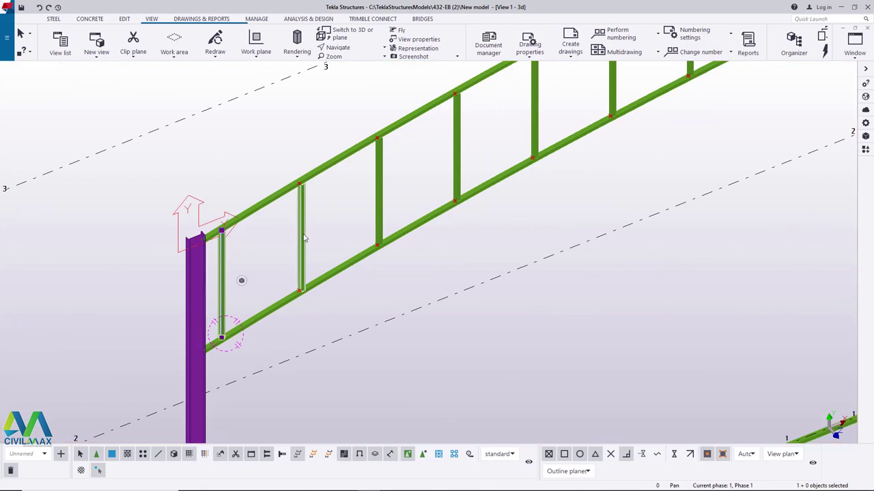
ctrl+click(380, 208)
ctrl+click(457, 147)
scroll(477, 157, down, 2)
scroll(464, 159, up, 3)
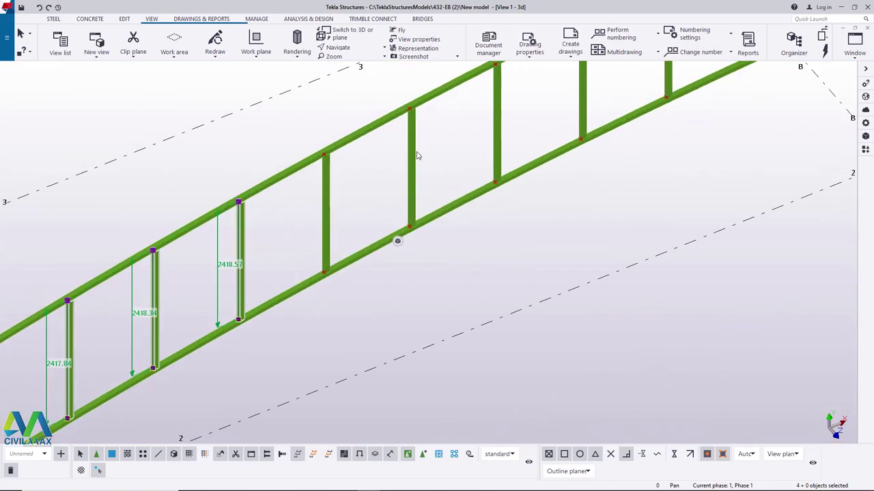
ctrl+click(327, 182)
ctrl+click(498, 114)
scroll(204, 284, down, 3)
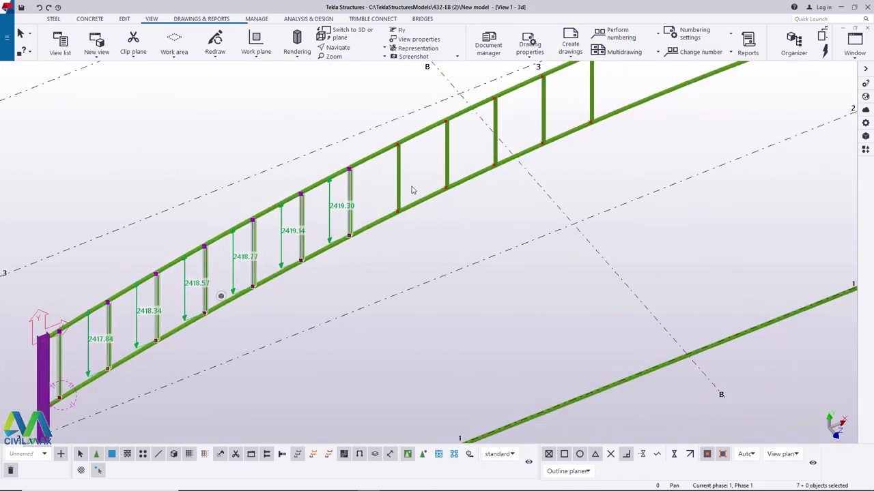
scroll(556, 87, up, 3)
ctrl+click(335, 191)
ctrl+click(524, 102)
scroll(209, 293, down, 2)
scroll(206, 292, down, 1)
scroll(527, 128, up, 6)
ctrl+click(518, 120)
ctrl+click(417, 145)
scroll(389, 159, down, 5)
scroll(410, 165, down, 2)
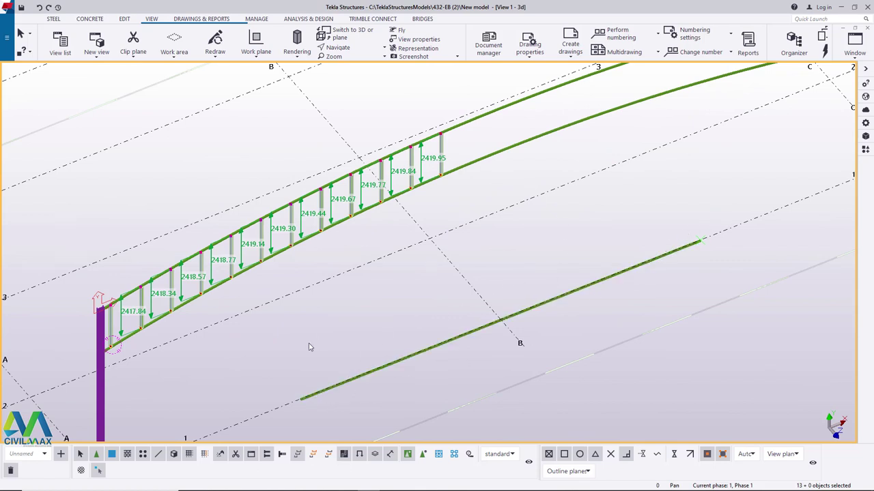
scroll(583, 234, down, 1)
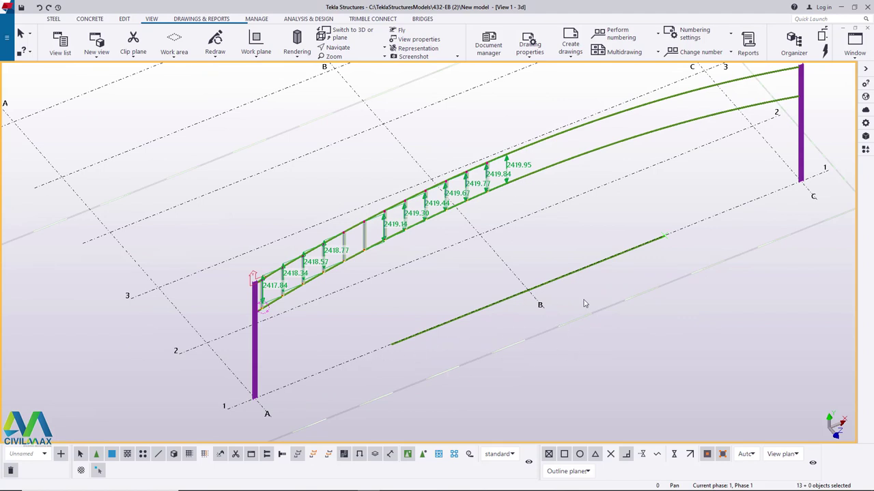
right_click(639, 285)
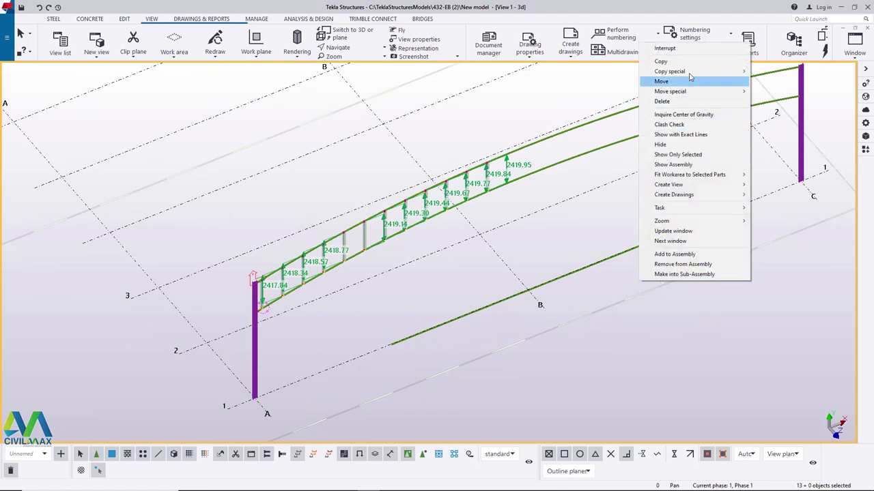
mouse_move(690, 73)
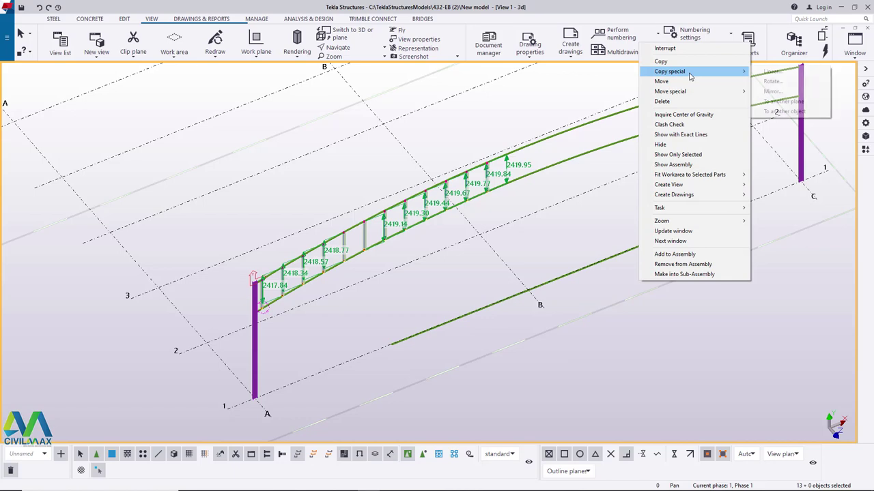
click(772, 91)
scroll(530, 293, up, 4)
scroll(536, 294, up, 5)
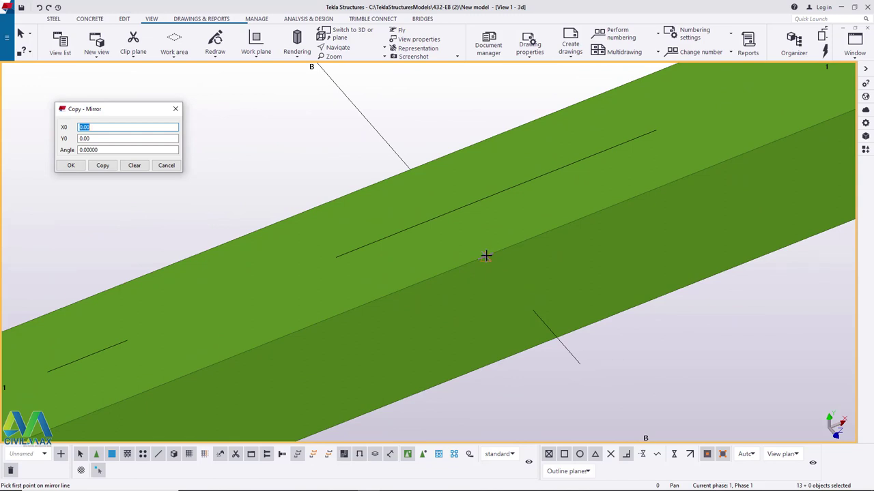
scroll(485, 256, up, 1)
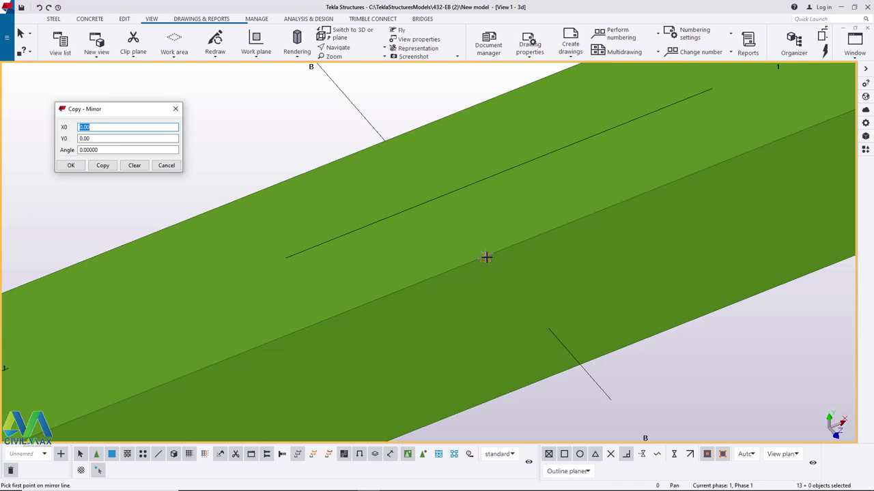
click(486, 257)
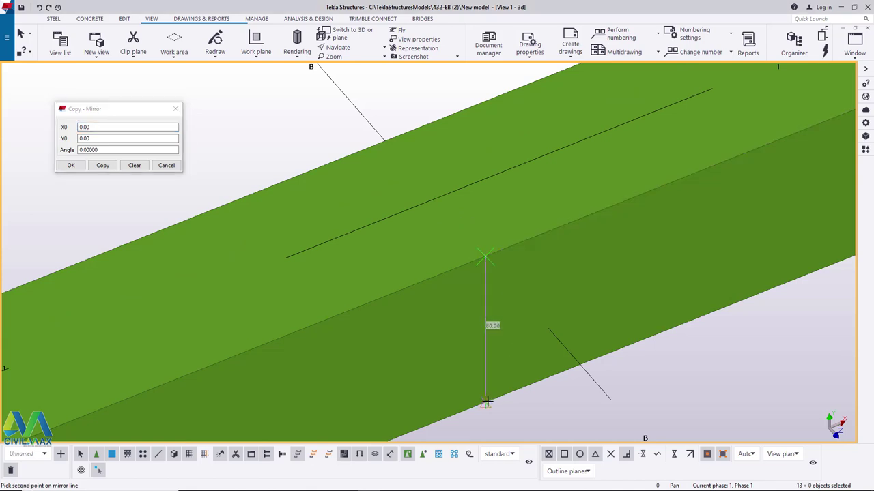
click(485, 402)
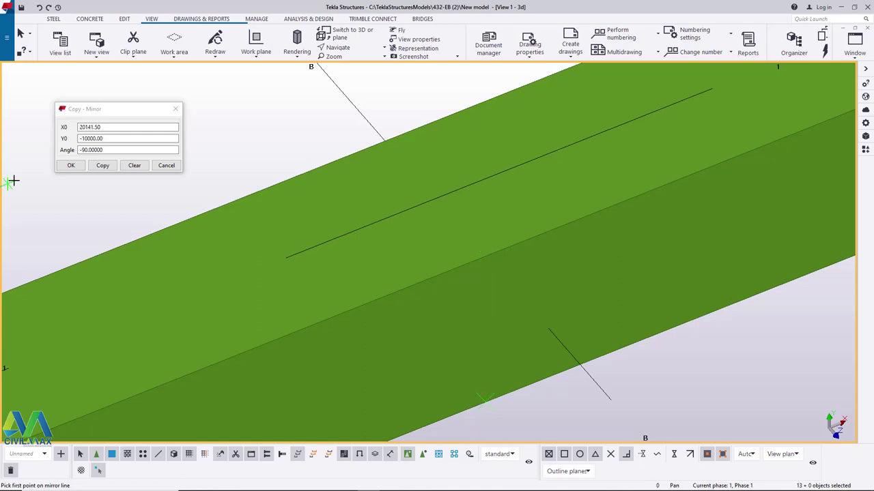
click(102, 166)
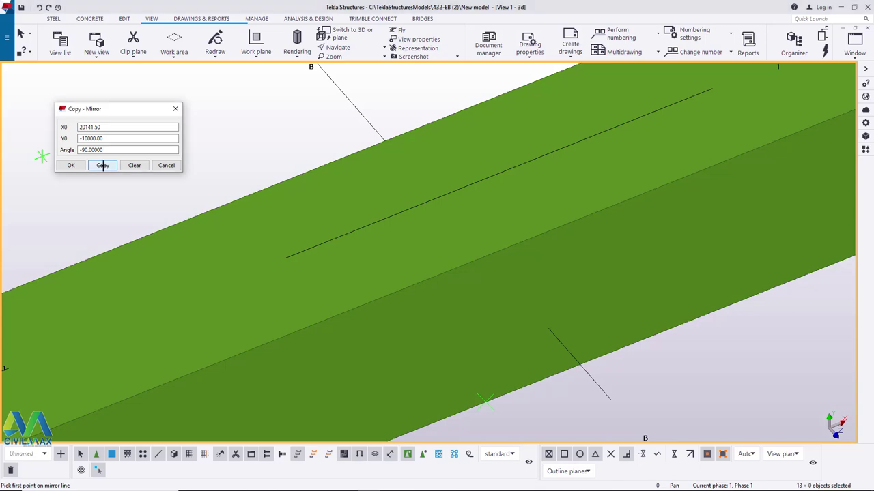
click(71, 166)
right_click(176, 123)
click(184, 130)
scroll(418, 232, down, 4)
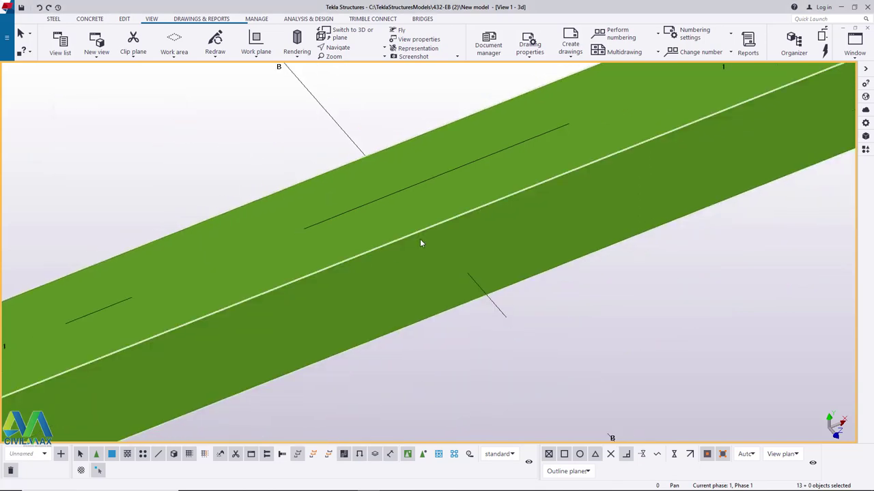
scroll(487, 298, down, 8)
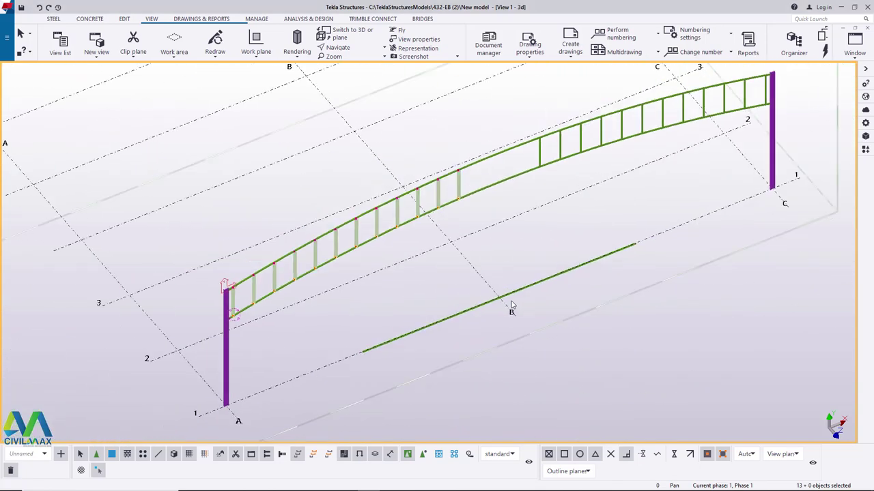
Copy the last post on the grid line C side of the central gap one bay into the gap, using neighbouring post bases as reference points
scroll(642, 198, up, 4)
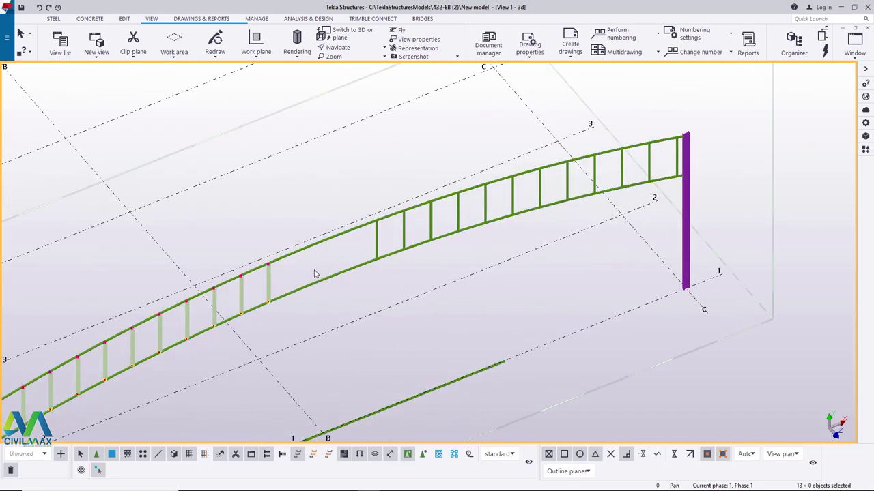
scroll(317, 273, up, 4)
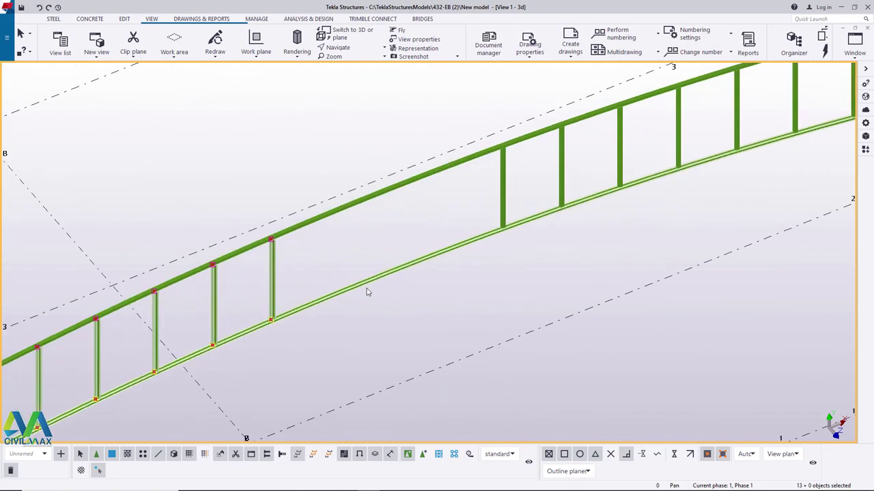
scroll(508, 240, up, 3)
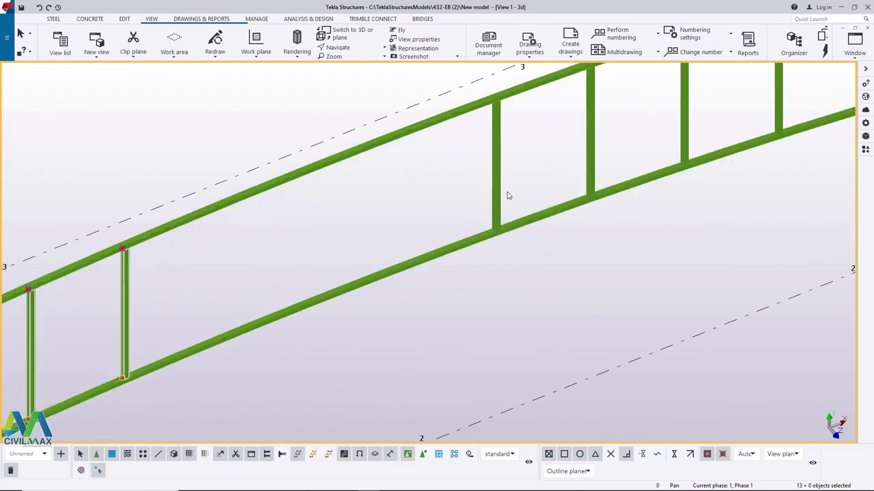
click(497, 170)
right_click(645, 235)
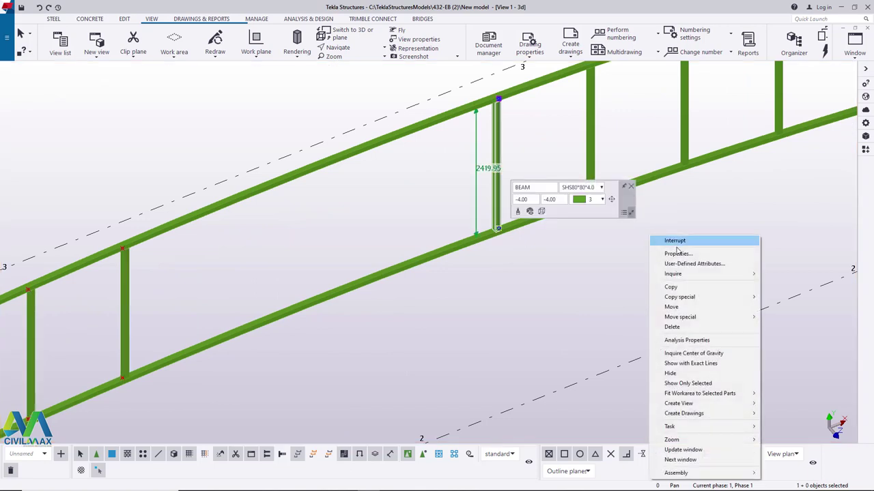
click(674, 287)
scroll(591, 195, up, 6)
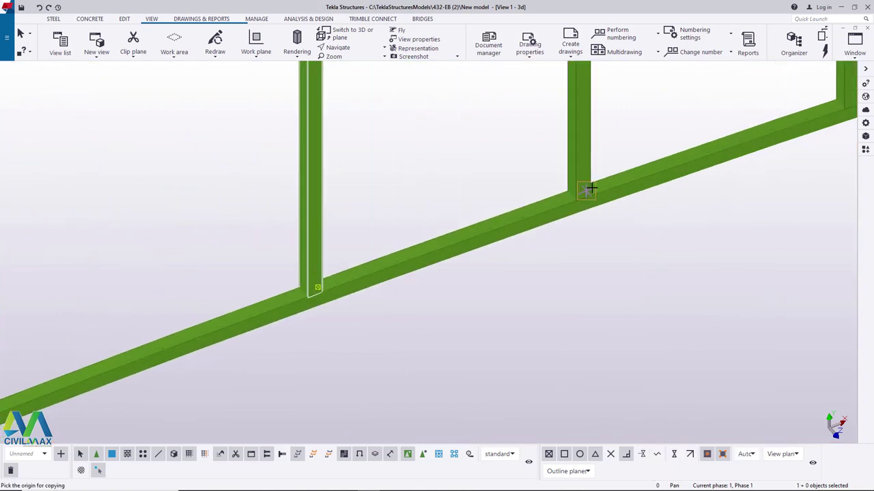
scroll(580, 204, up, 2)
scroll(577, 202, up, 2)
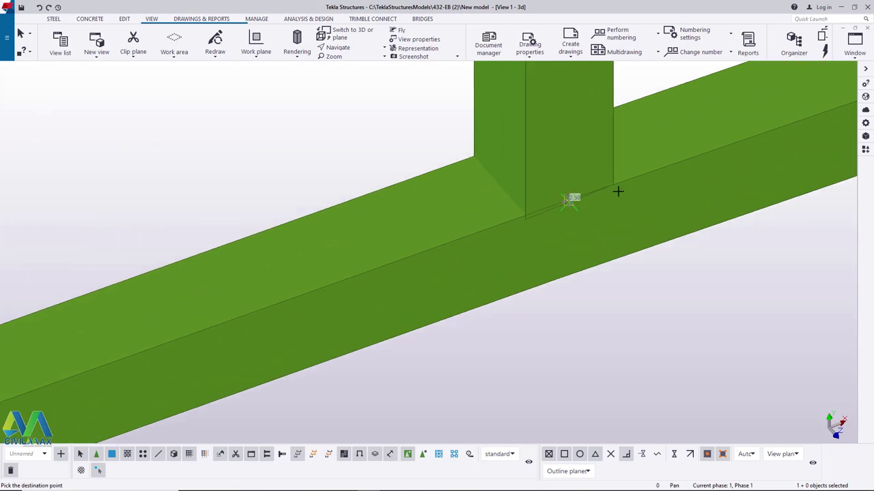
scroll(591, 195, down, 3)
scroll(267, 321, up, 4)
scroll(235, 315, up, 2)
scroll(464, 217, down, 5)
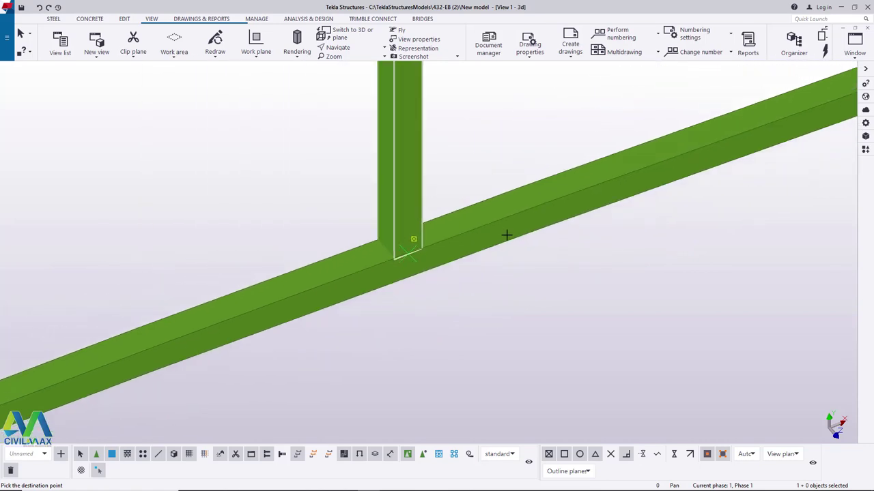
scroll(482, 261, down, 5)
right_click(424, 190)
click(450, 198)
Copy the last post on the grid line A side of the gap one bay inward, from the previous post's base to its own base
scroll(140, 341, up, 5)
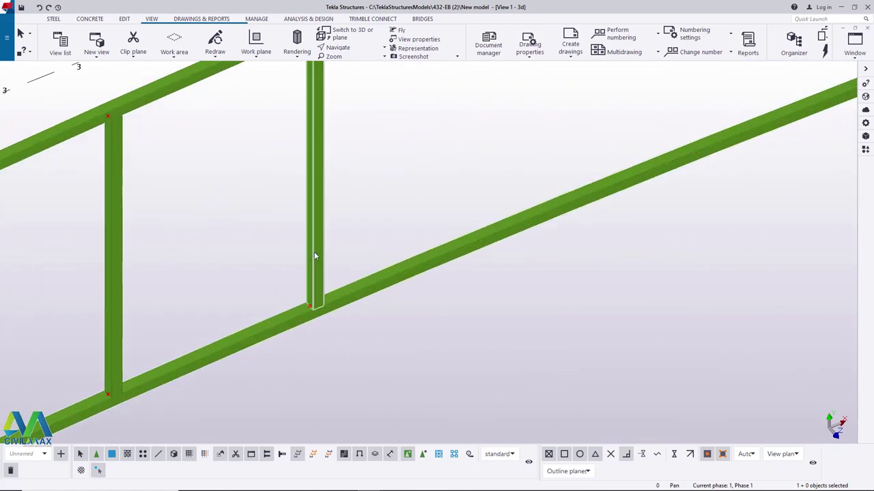
right_click(465, 142)
click(486, 193)
scroll(548, 203, down, 3)
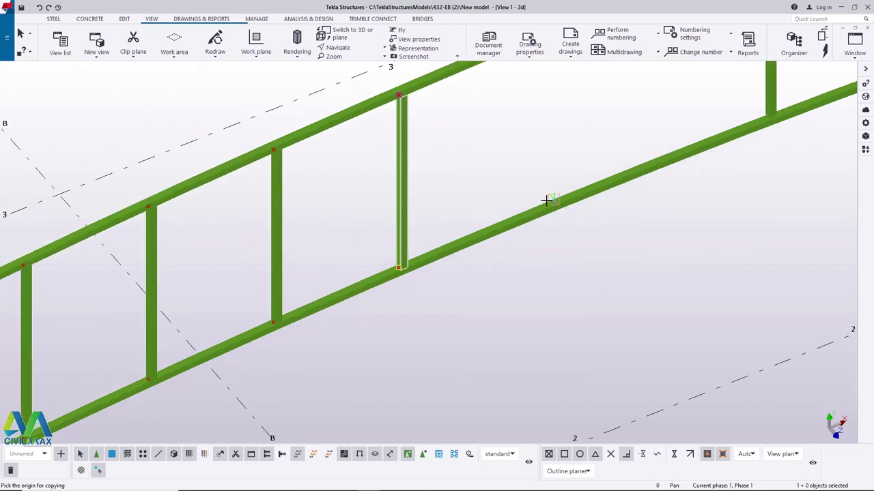
scroll(403, 287, up, 6)
scroll(386, 265, up, 4)
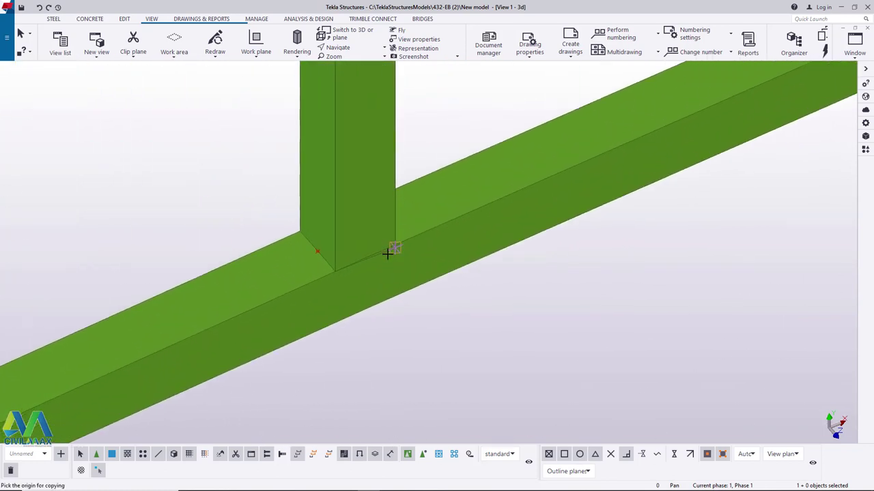
scroll(156, 337, down, 5)
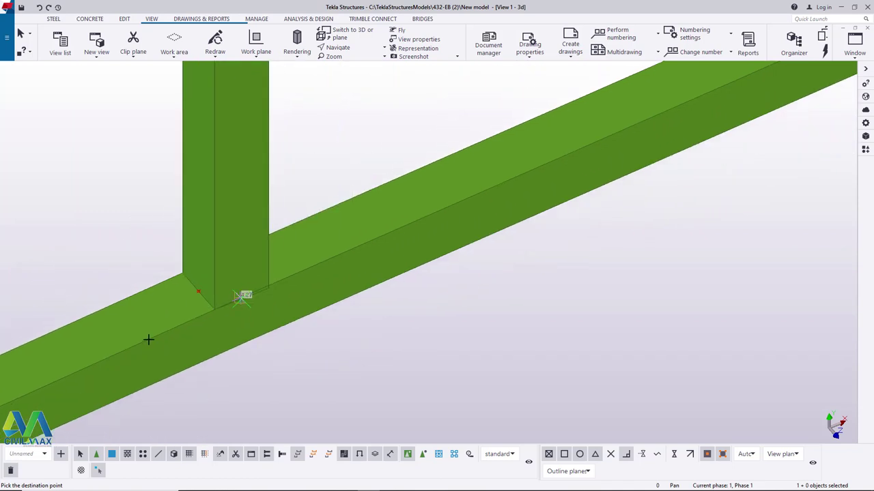
scroll(466, 177, up, 5)
scroll(432, 240, up, 5)
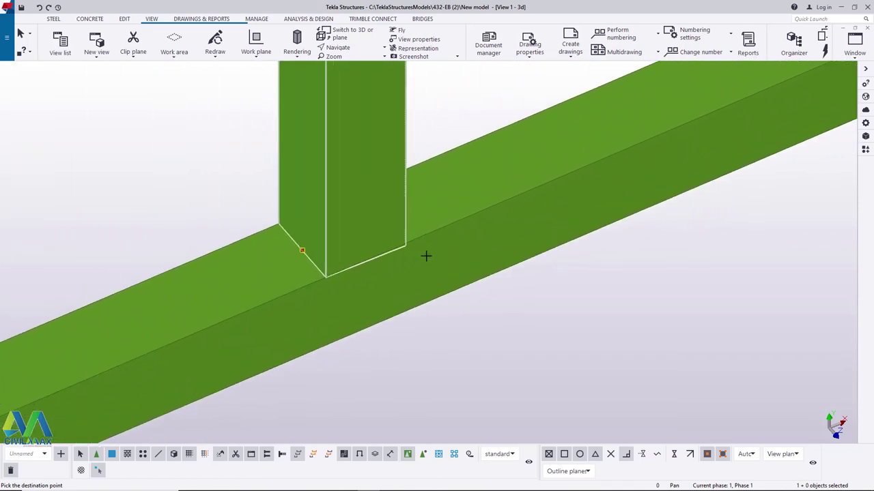
scroll(341, 262, up, 3)
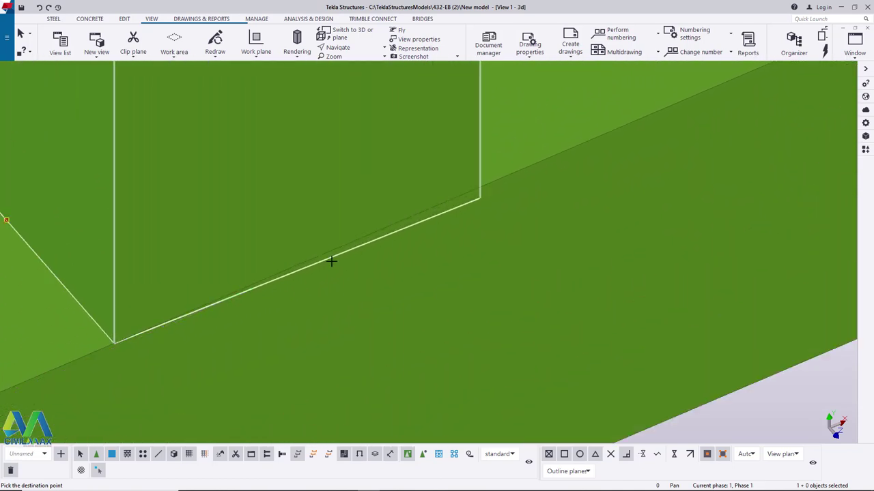
scroll(285, 275, down, 10)
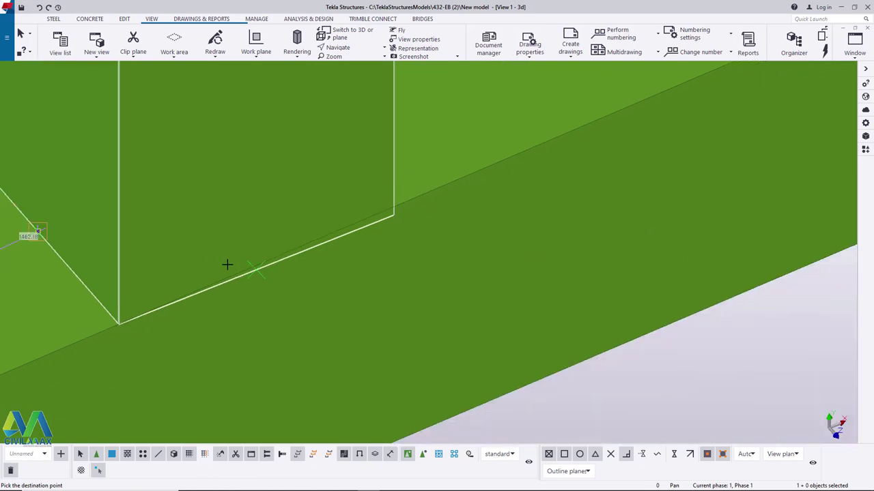
scroll(311, 300, down, 3)
right_click(560, 164)
click(571, 171)
Copy the newly added post on the grid line A side one more bay to place the middle post of the gap
scroll(382, 264, up, 10)
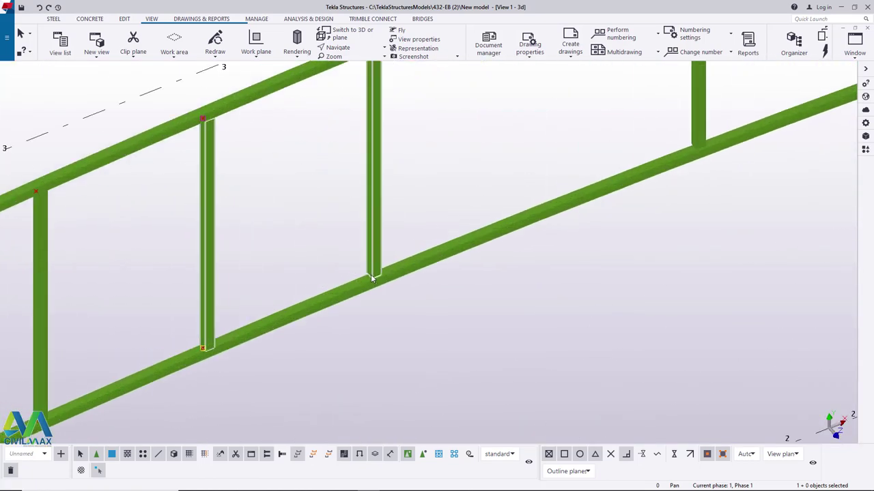
right_click(459, 131)
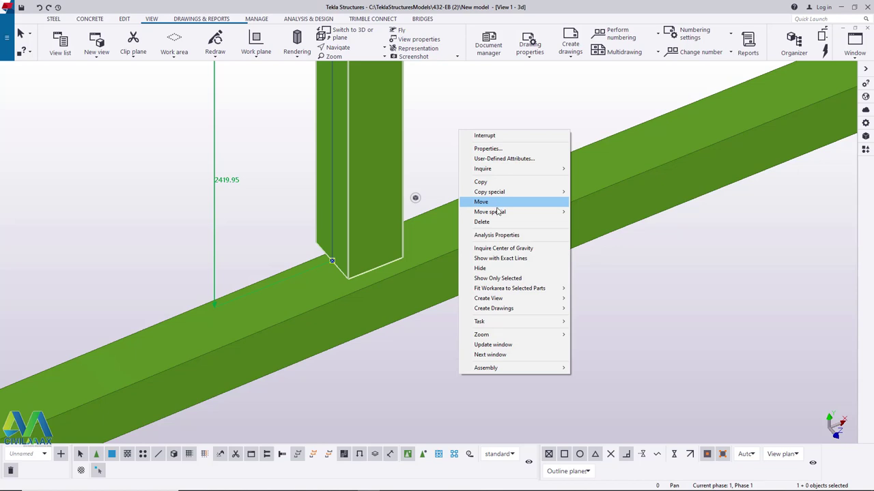
click(485, 182)
scroll(498, 186, down, 5)
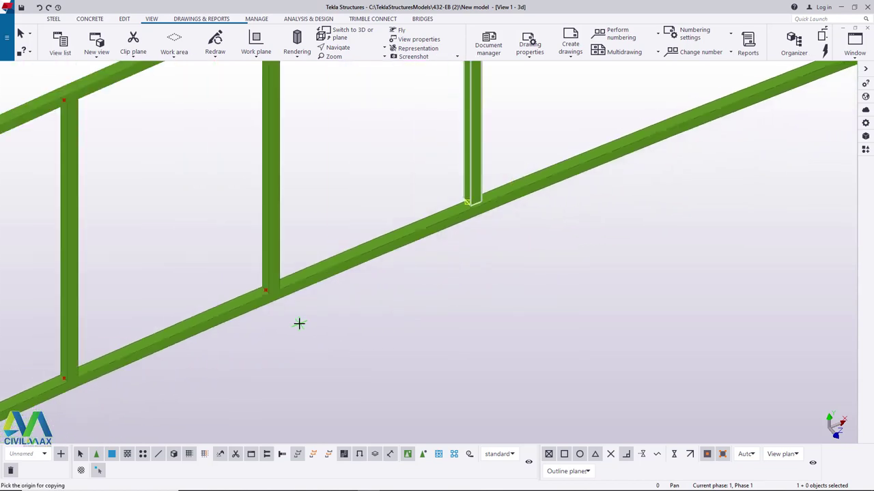
scroll(299, 324, up, 10)
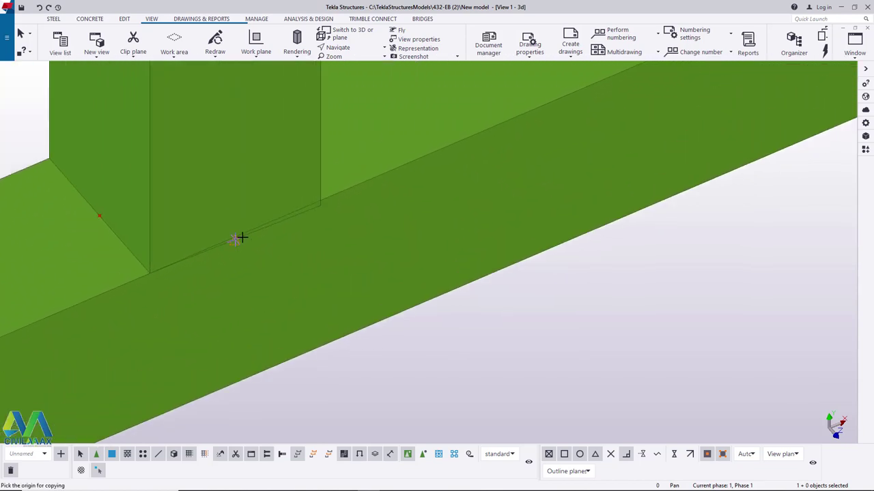
scroll(201, 283, down, 6)
scroll(360, 254, up, 5)
scroll(359, 255, up, 2)
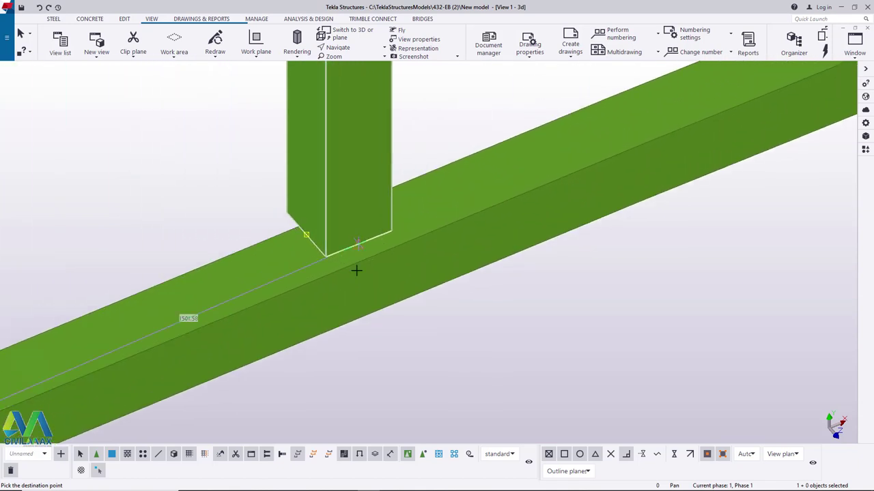
scroll(361, 251, down, 8)
right_click(525, 262)
click(548, 268)
scroll(346, 242, up, 5)
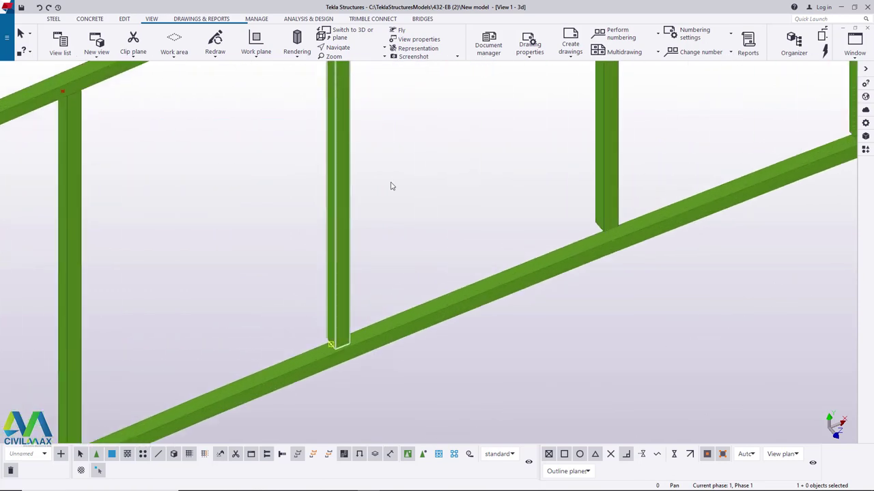
right_click(429, 164)
click(460, 250)
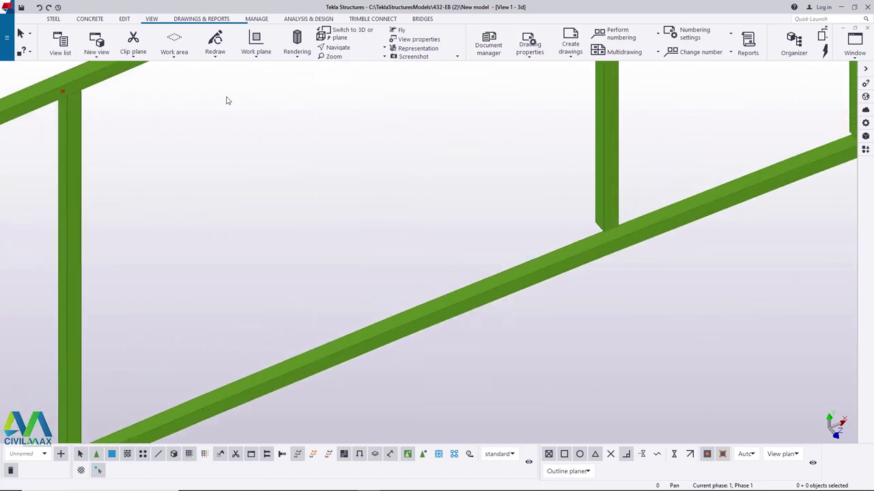
click(39, 7)
Show the properties of the gap's first post on the grid line A side and lower its bottom end to 9891.09 mm
scroll(342, 340, up, 2)
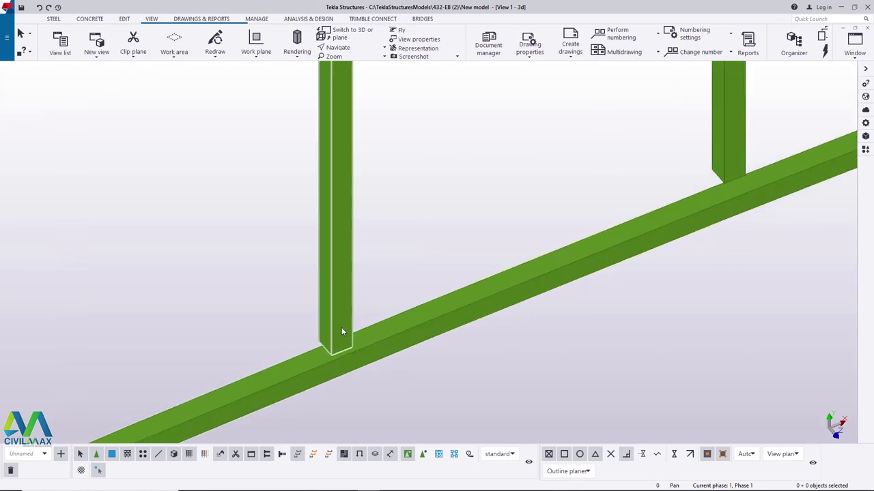
double_click(343, 339)
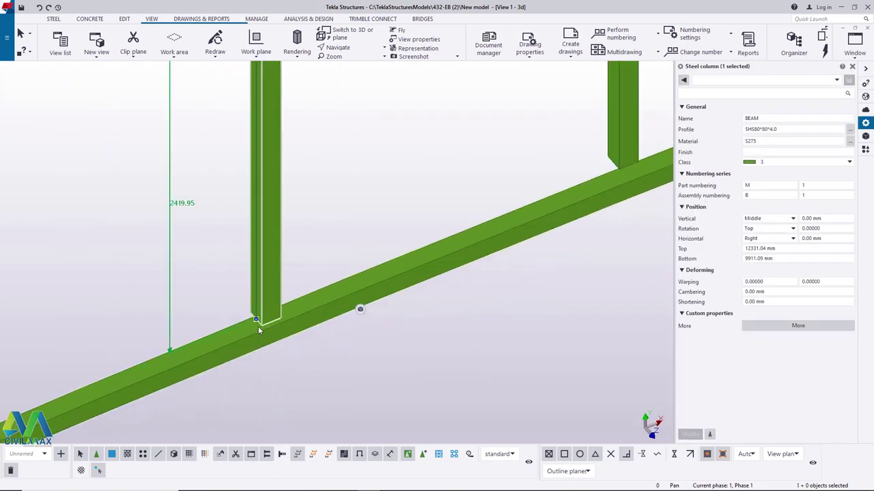
scroll(258, 326, up, 2)
drag(253, 311, 252, 316)
scroll(266, 332, up, 3)
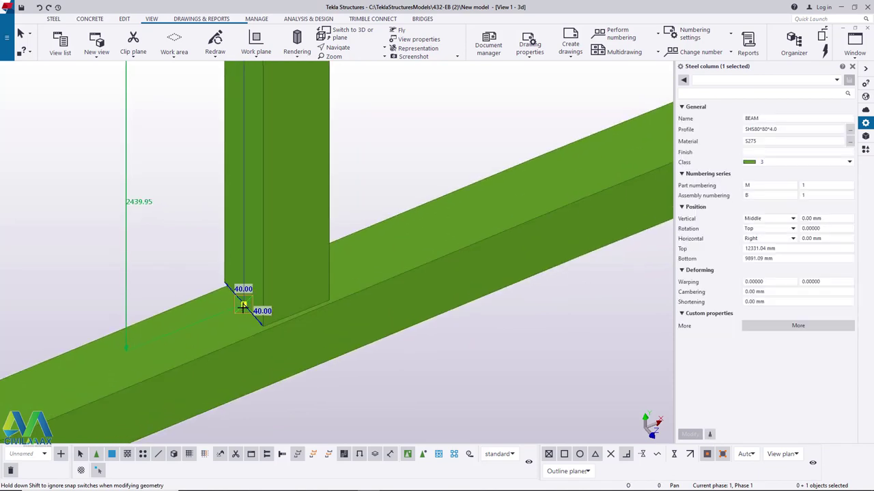
scroll(243, 307, up, 3)
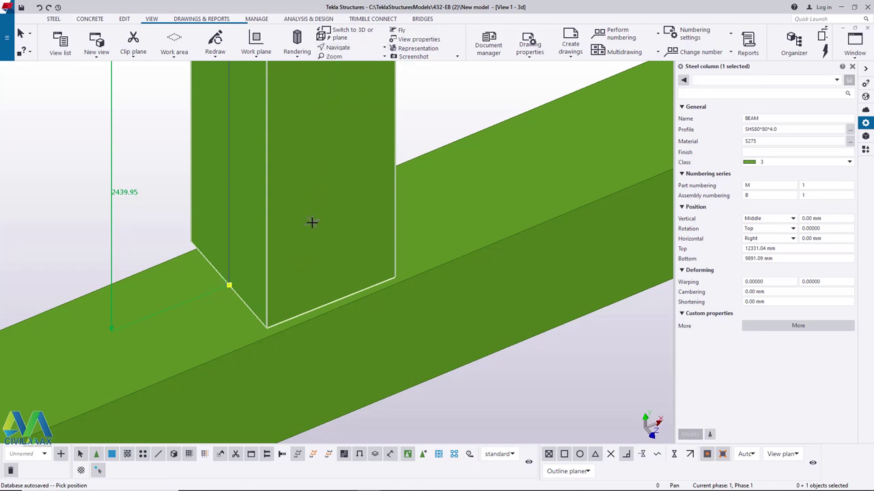
Lower the same post's bottom end further into the lower curved beam, to 9885.09 mm, and deselect the post
ctrl+middle_drag(315, 232, 312, 179)
right_click(437, 155)
key(Escape)
scroll(251, 312, up, 4)
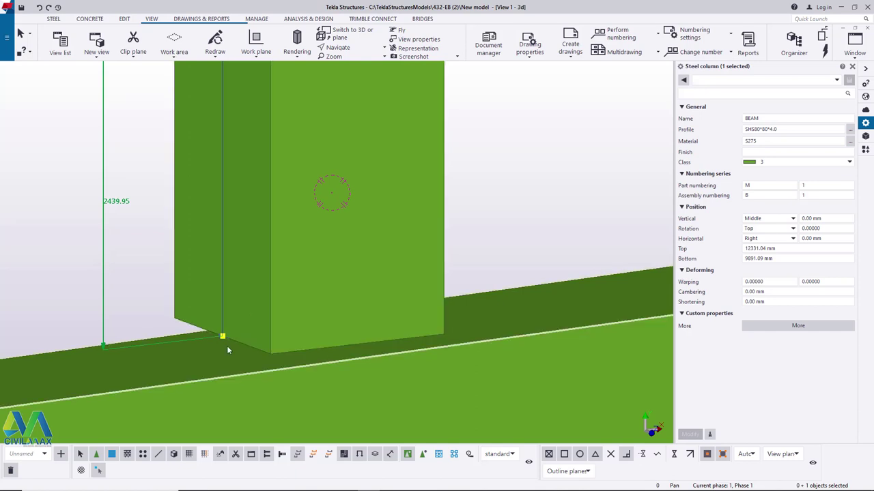
scroll(231, 358, up, 1)
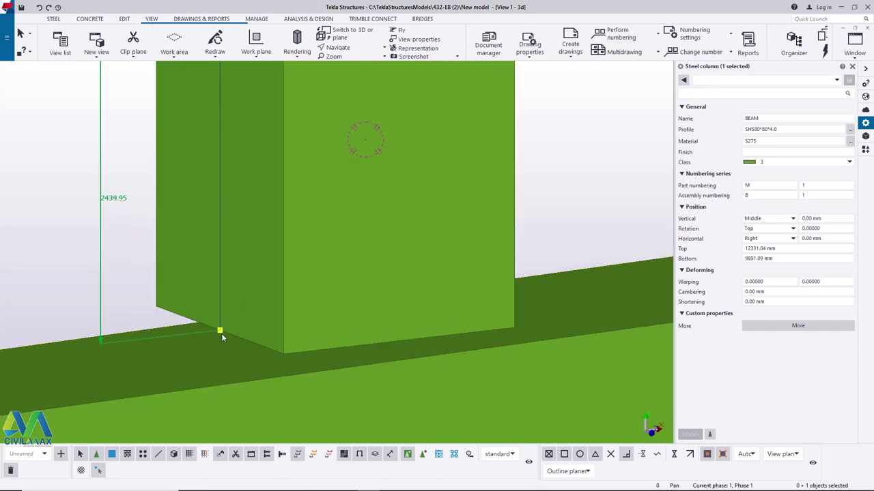
drag(221, 337, 219, 350)
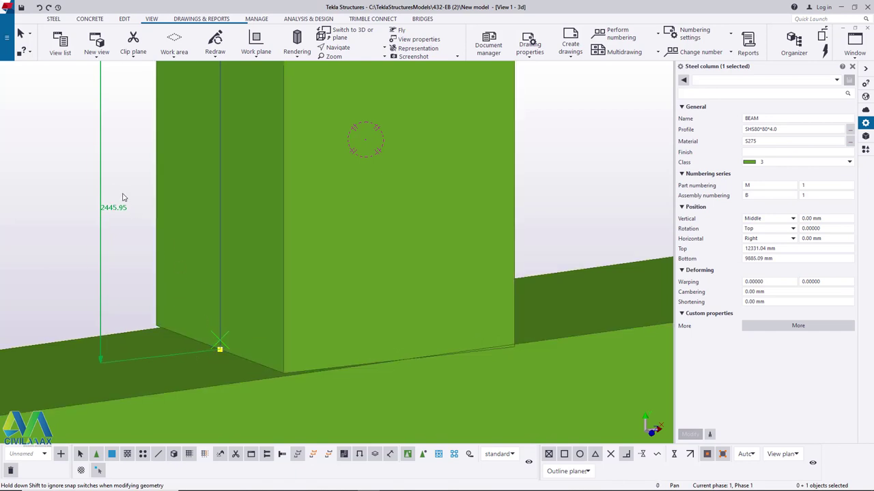
click(140, 210)
Extend the bottom end of the gap's middle post down to the lower curved beam, to 9900.00 mm, and deselect the post
scroll(122, 197, down, 10)
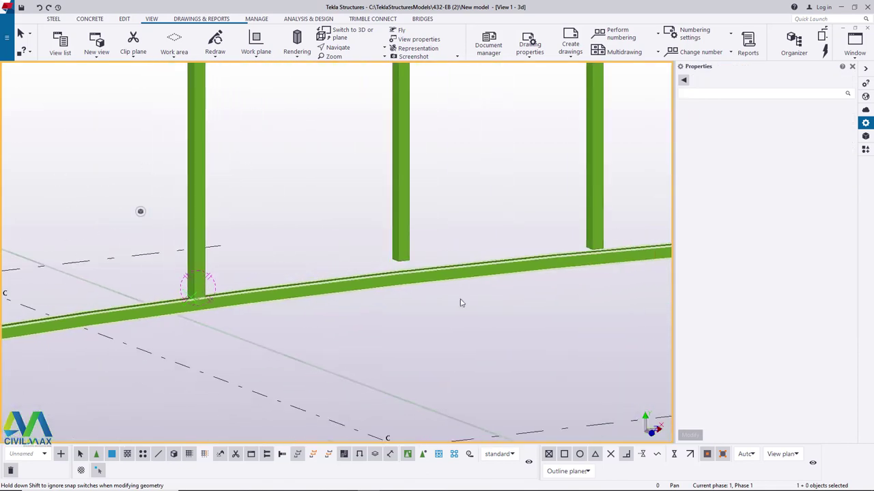
scroll(380, 252, up, 5)
scroll(380, 251, up, 5)
click(346, 205)
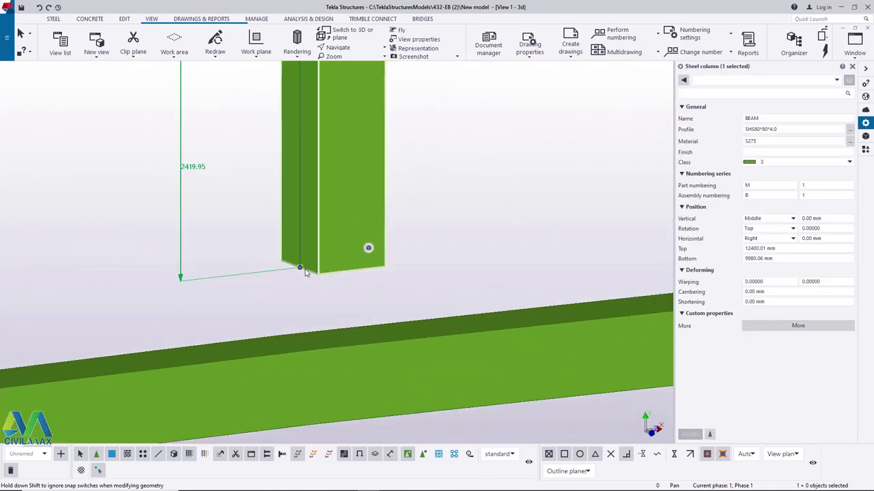
drag(300, 269, 300, 341)
click(434, 206)
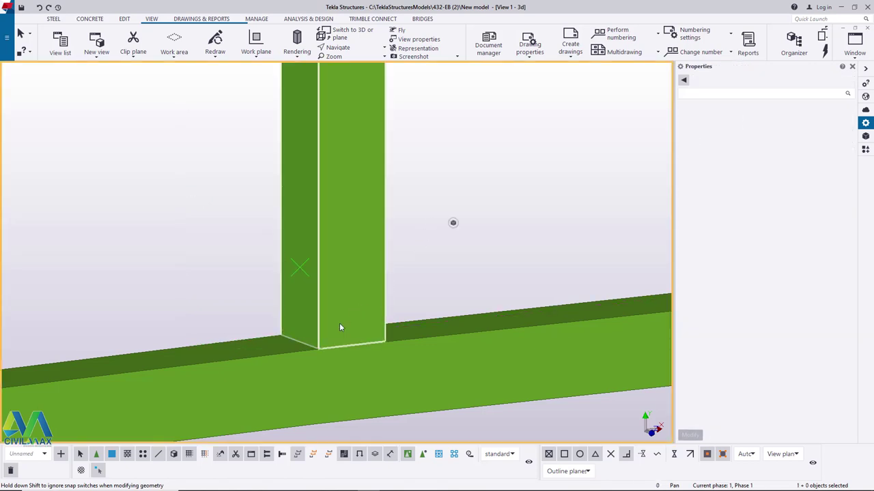
Lower the middle post's top end to the underside of the upper curved beam, to 12310.01 mm
scroll(335, 322, down, 5)
scroll(329, 322, down, 4)
scroll(371, 161, up, 5)
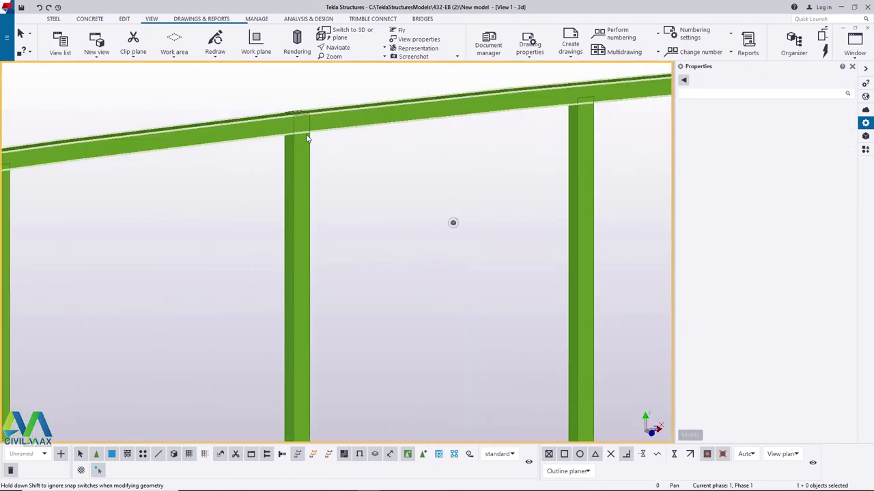
scroll(293, 102, up, 4)
click(328, 200)
scroll(250, 87, up, 1)
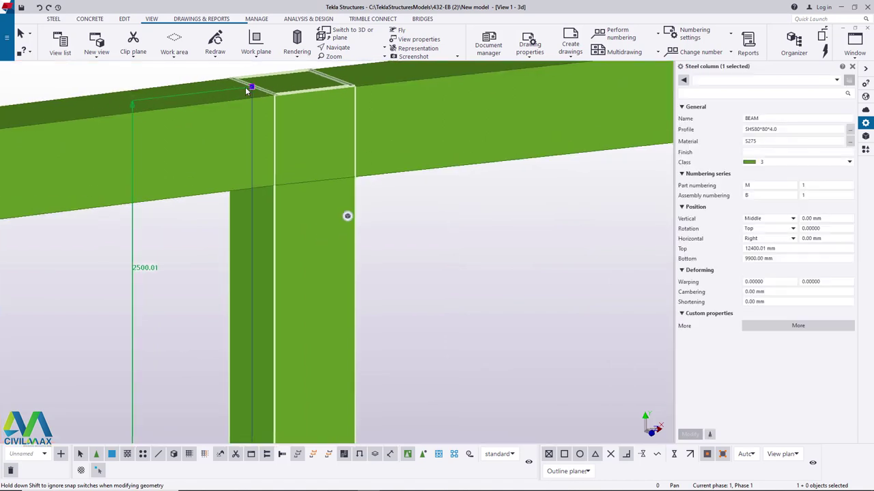
drag(252, 88, 247, 159)
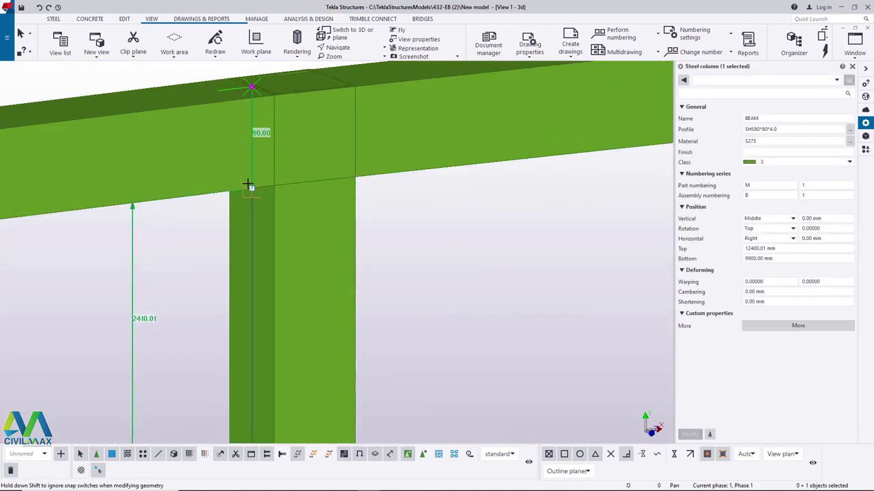
drag(247, 184, 251, 188)
scroll(255, 189, up, 3)
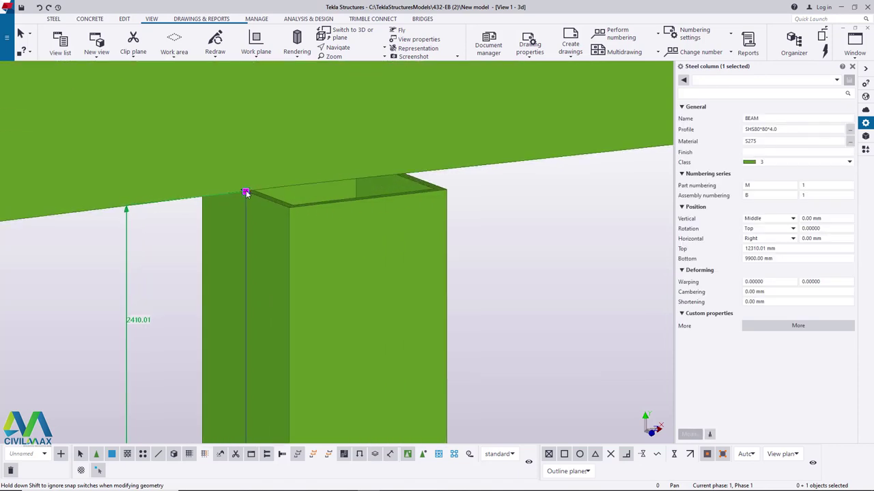
Raise the middle post's top end slightly into the upper curved beam, to 12315.01 mm
drag(245, 183, 245, 181)
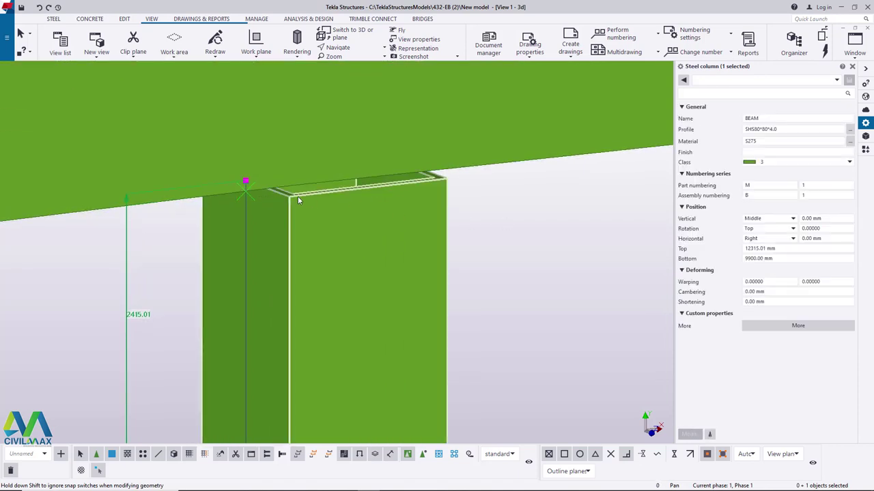
scroll(291, 196, down, 1)
key(v)
ctrl+middle_drag(374, 166, 286, 214)
scroll(511, 214, down, 9)
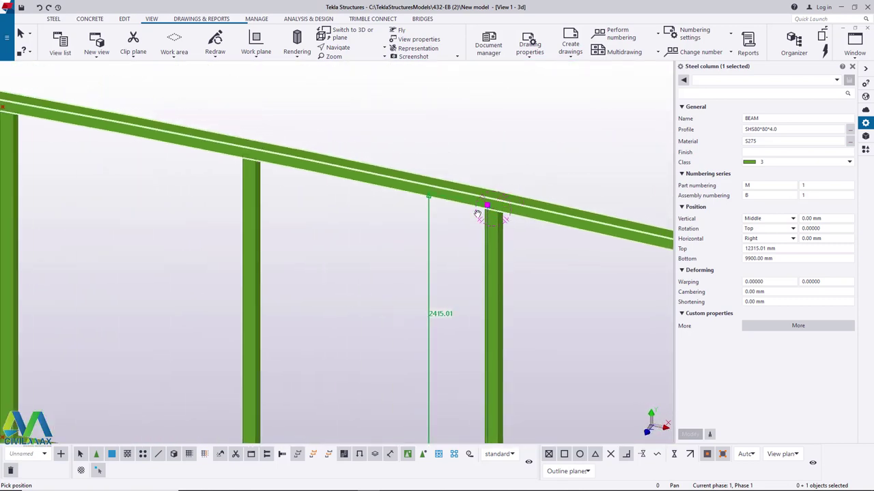
right_click(429, 231)
click(443, 237)
Close the properties and examine the post ends along both curved beams, from the filled gap back to the end column
scroll(326, 225, up, 3)
click(325, 219)
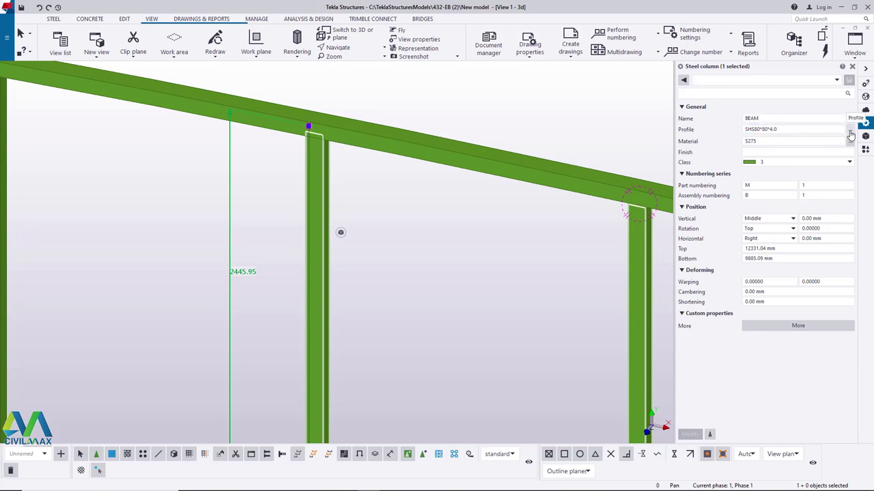
scroll(439, 230, down, 6)
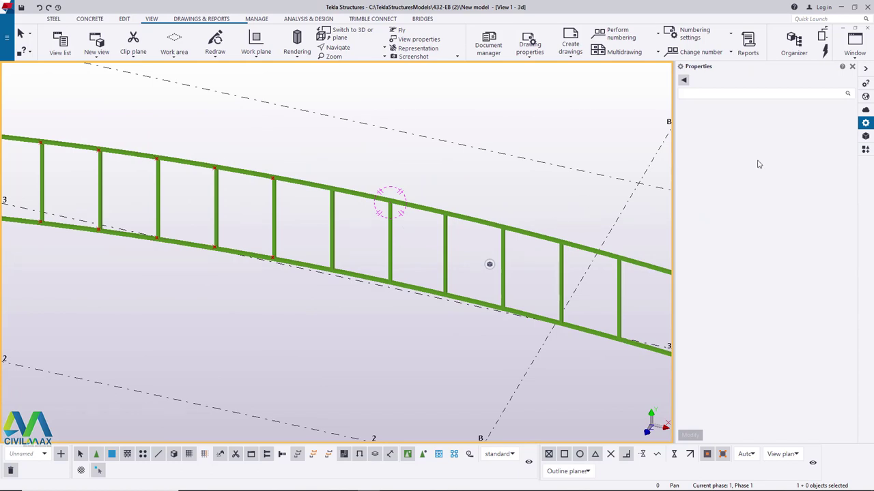
click(853, 68)
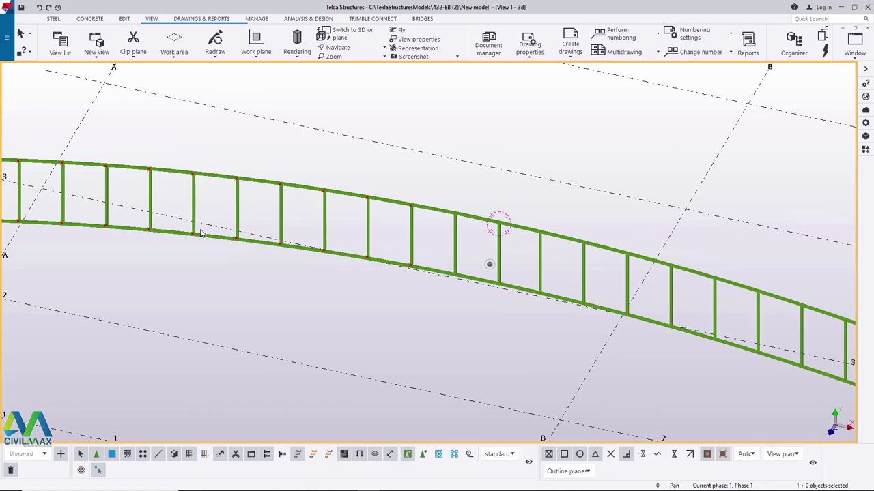
scroll(412, 266, up, 10)
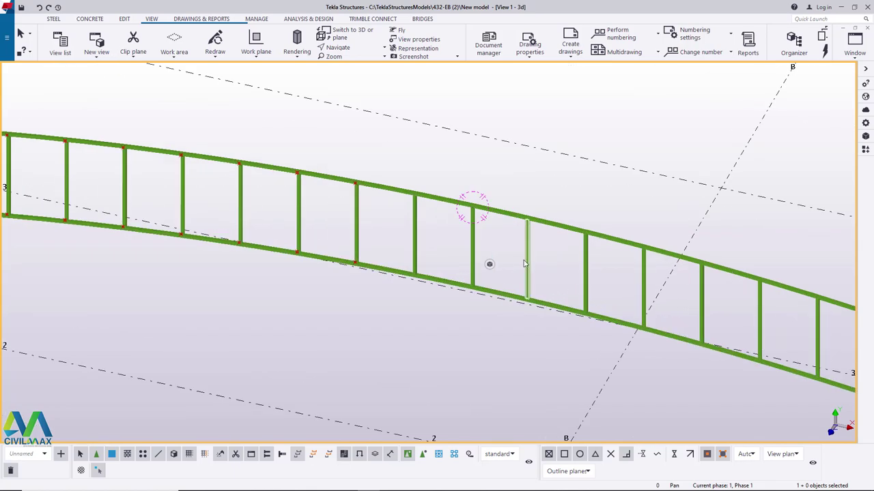
scroll(719, 320, down, 4)
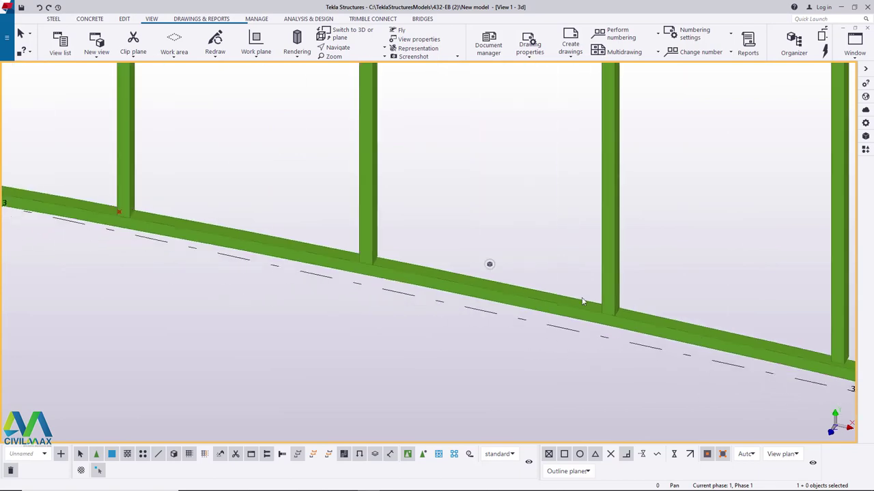
scroll(310, 253, up, 4)
scroll(548, 316, down, 4)
scroll(498, 270, down, 3)
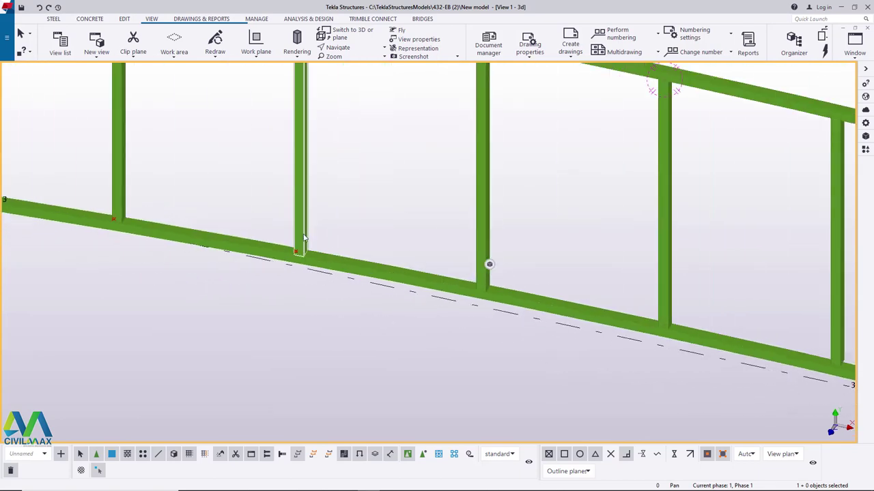
scroll(300, 253, up, 12)
scroll(529, 375, down, 14)
scroll(682, 314, down, 5)
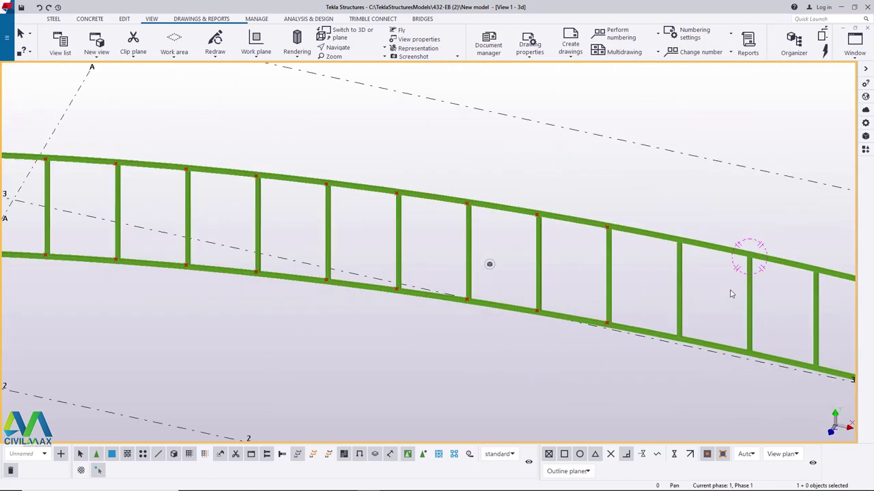
scroll(172, 258, up, 6)
scroll(214, 271, up, 4)
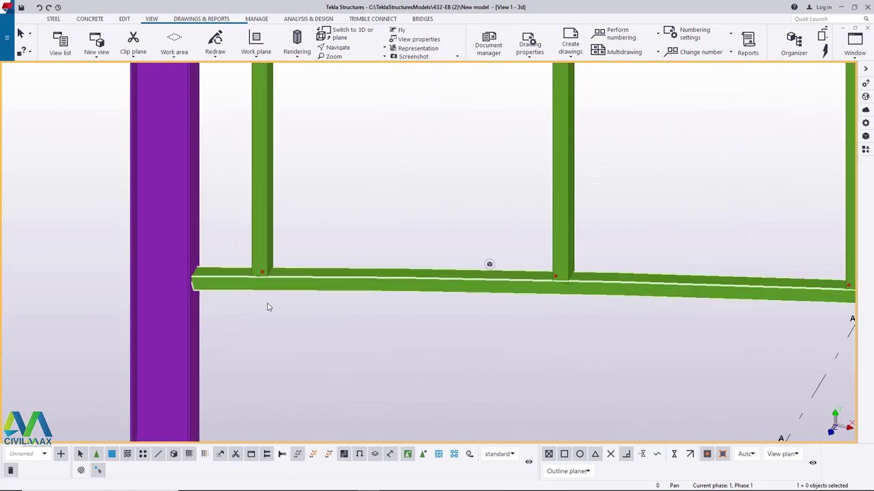
scroll(292, 236, down, 3)
scroll(293, 255, down, 3)
scroll(275, 307, up, 7)
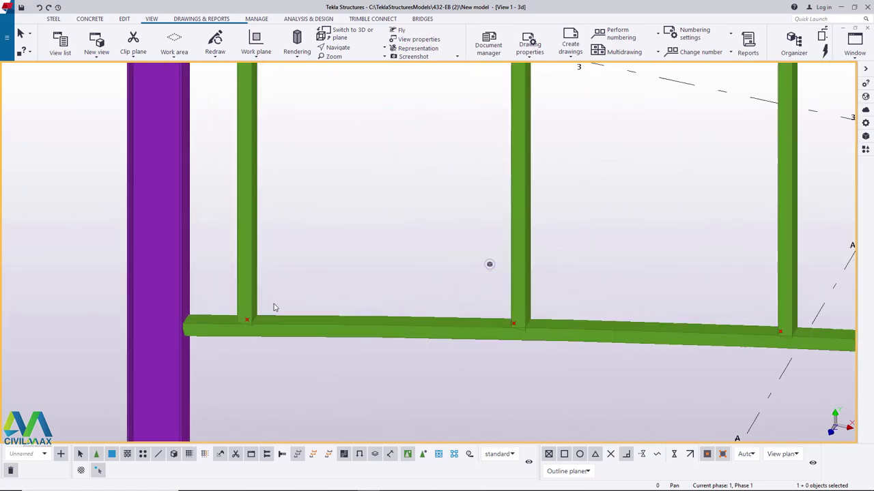
scroll(249, 327, up, 2)
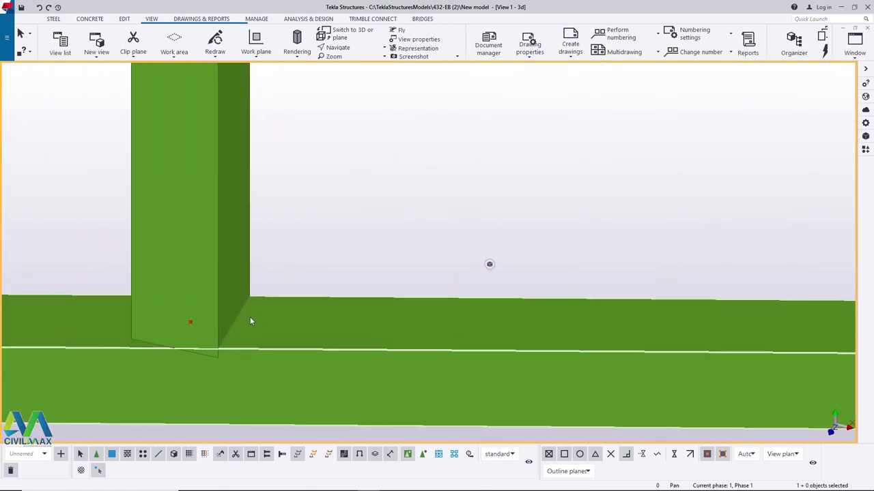
Start a steel beam for a diagonal brace at the foot of the first post beside the purple end column
click(54, 20)
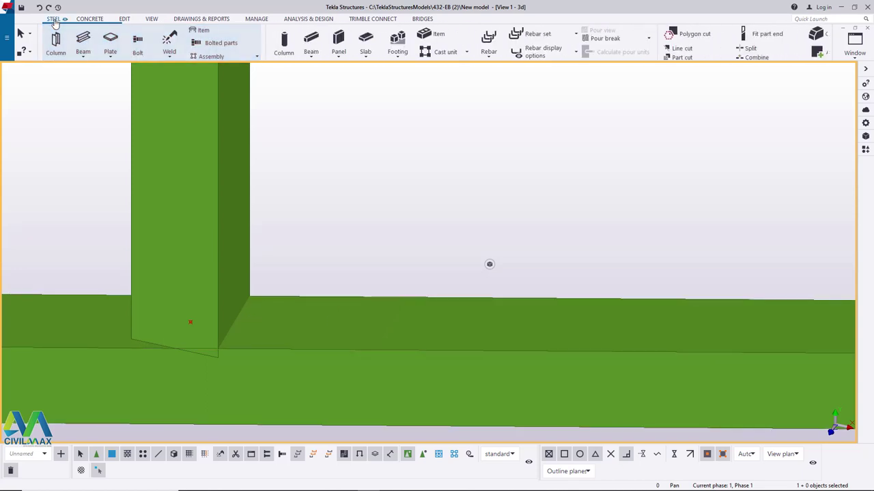
click(84, 59)
click(89, 69)
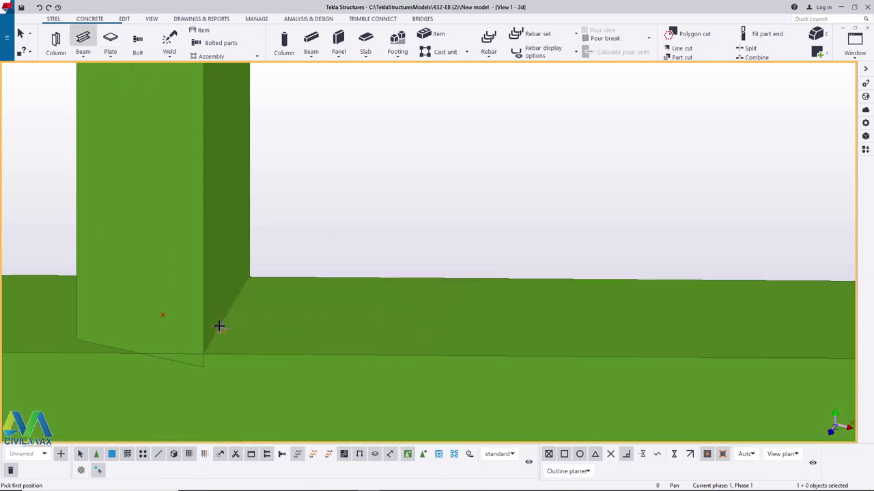
click(226, 326)
scroll(225, 362, down, 6)
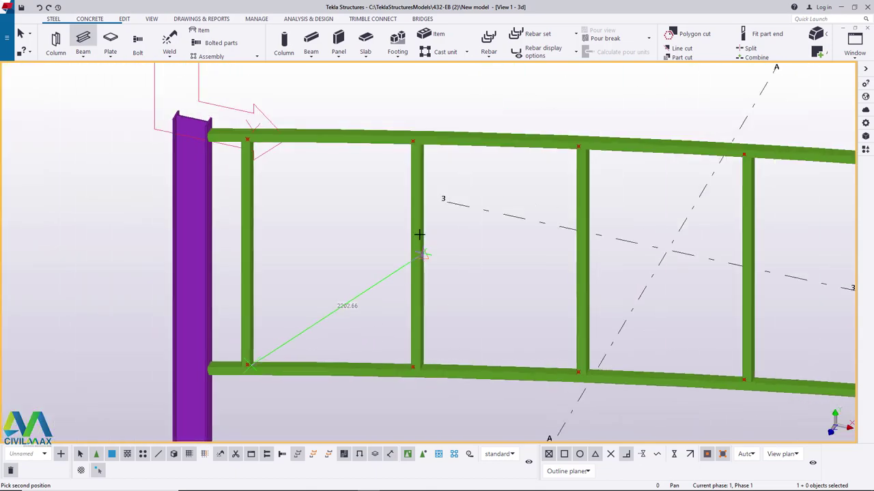
scroll(403, 174, up, 6)
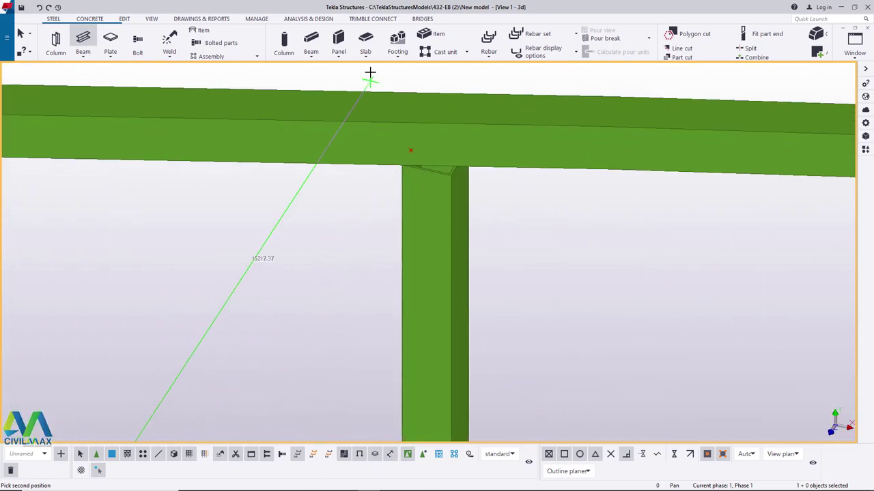
End the diagonal at the second post's top corner beneath the upper curved beam and leave the beam command
click(152, 19)
click(362, 47)
click(355, 79)
ctrl+middle_drag(425, 165, 395, 150)
right_click(391, 147)
click(406, 154)
scroll(375, 176, up, 1)
click(375, 176)
right_click(374, 179)
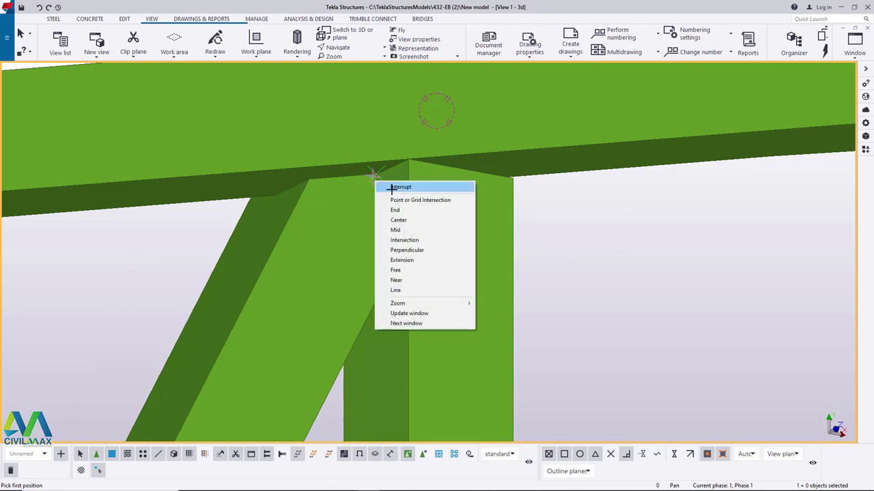
click(394, 187)
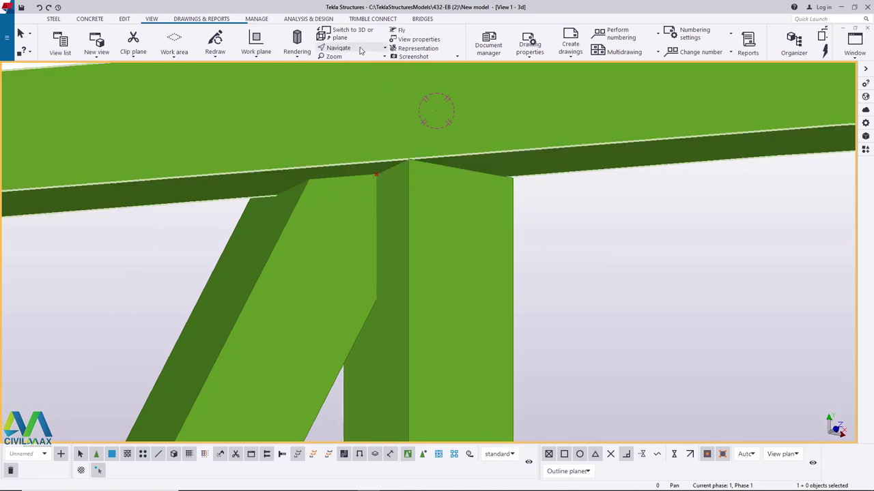
Show the new diagonal's properties and set its depth position to Middle
ctrl+middle_drag(393, 211, 288, 273)
right_click(288, 273)
click(315, 279)
double_click(313, 251)
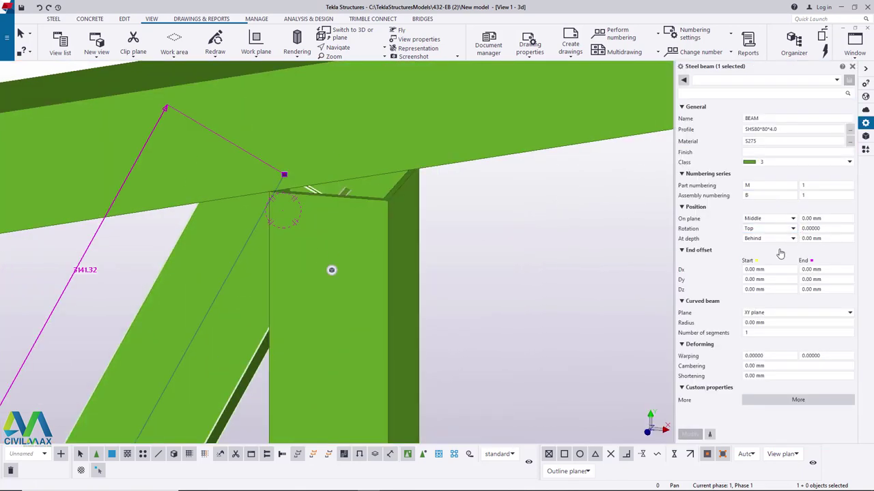
click(791, 239)
click(767, 249)
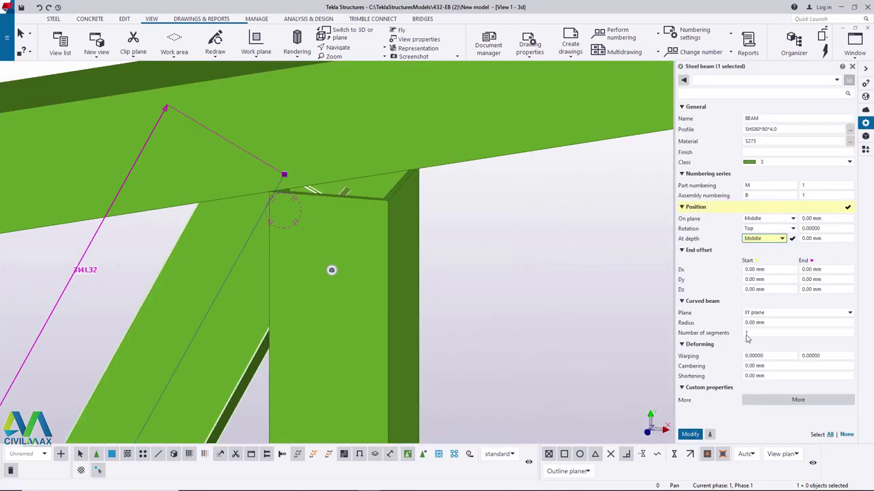
click(691, 434)
Try the smaller profile SHS40*40*4.0 on the diagonal
ctrl+middle_drag(566, 258, 225, 289)
click(226, 289)
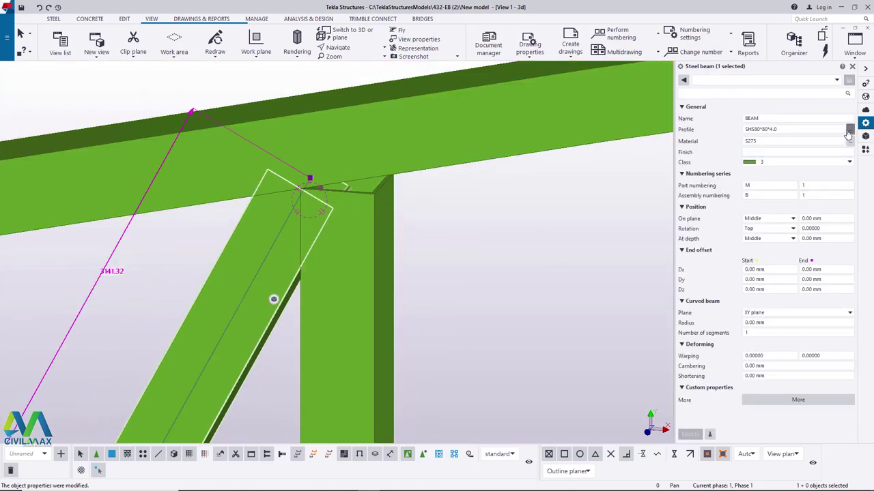
click(850, 130)
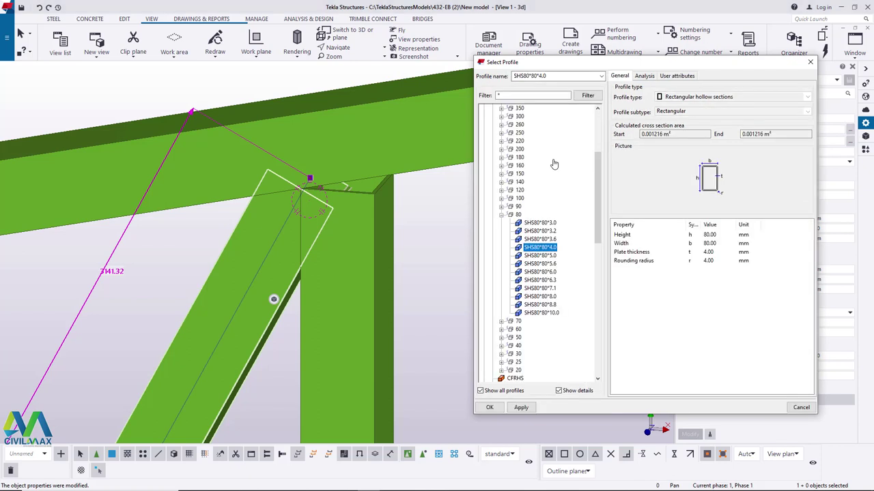
click(501, 215)
click(502, 248)
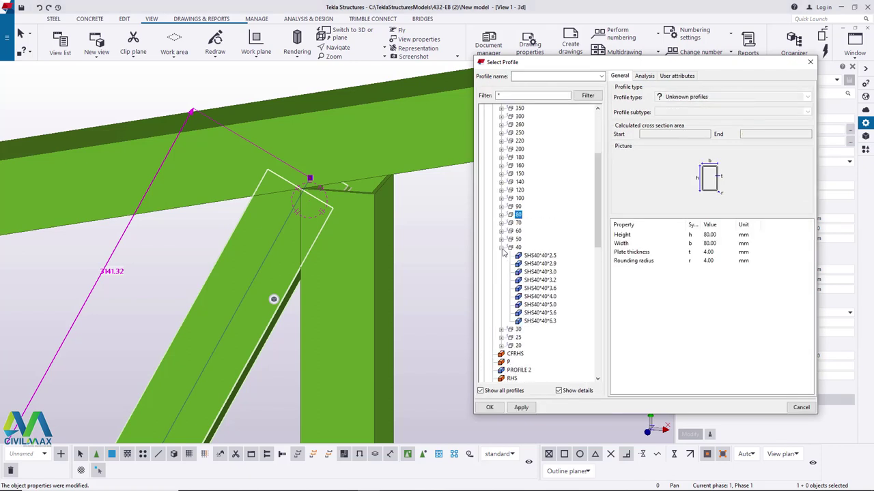
click(540, 296)
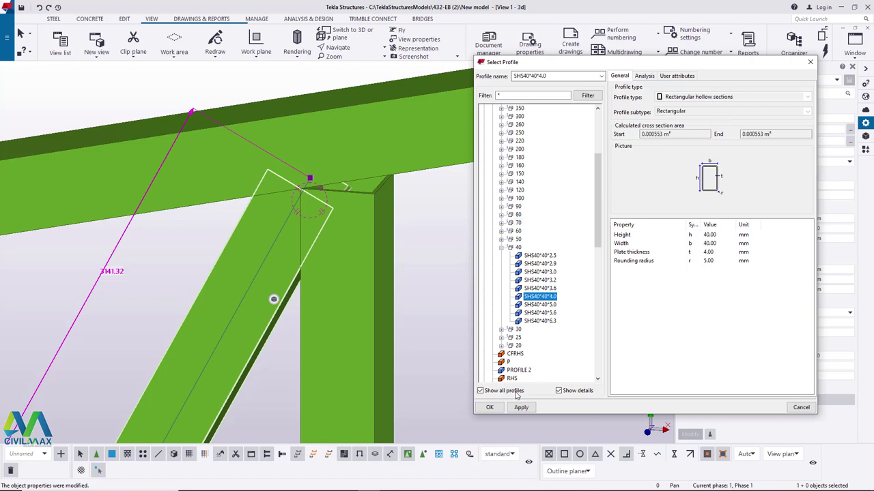
click(521, 407)
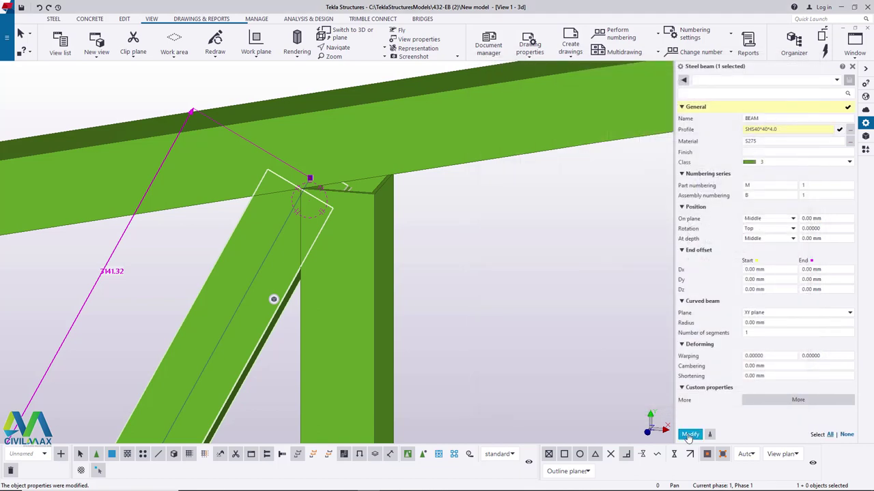
click(689, 435)
scroll(324, 188, down, 5)
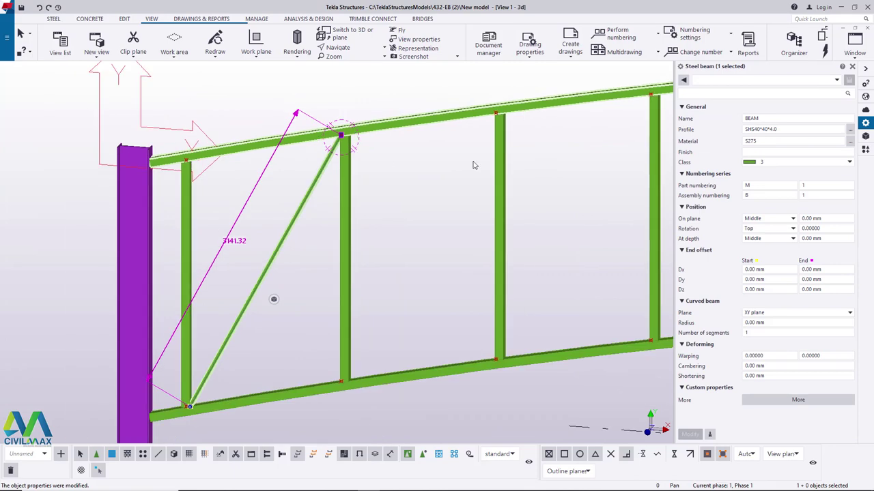
Reopen and cancel the profile selection, undo the diagonal's last profile change and deselect the diagonal
click(850, 131)
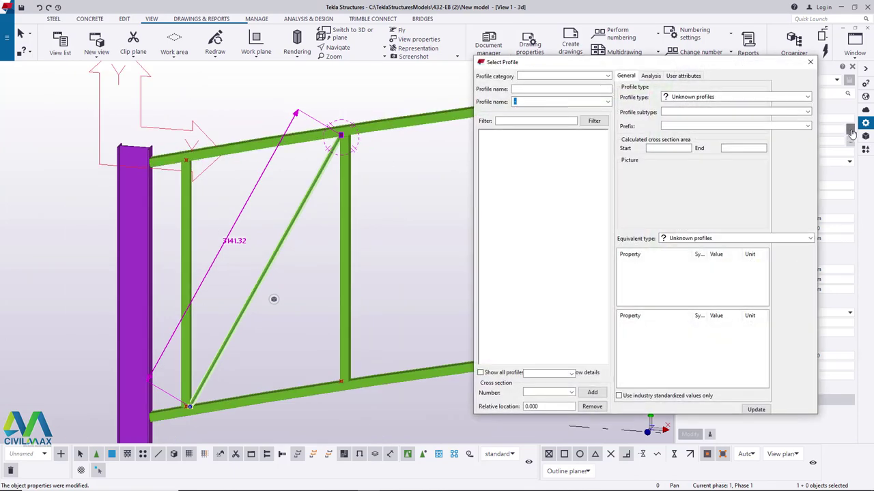
click(810, 65)
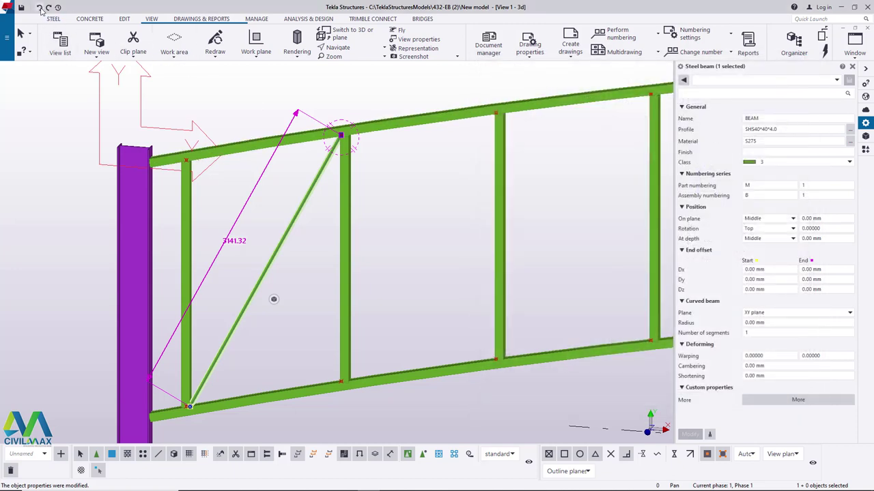
click(40, 8)
click(399, 184)
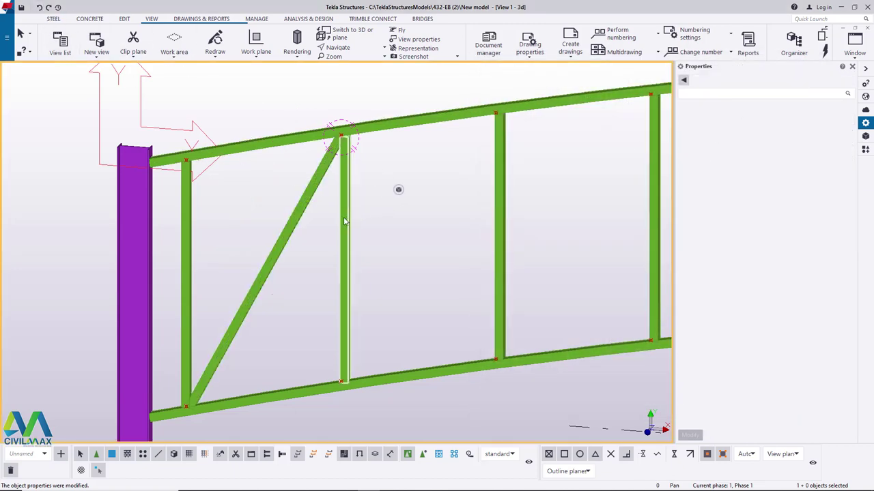
Extend the second post's top end up into the upper curved beam, to a post length of 2437.84 mm, and deselect it
scroll(347, 197, up, 5)
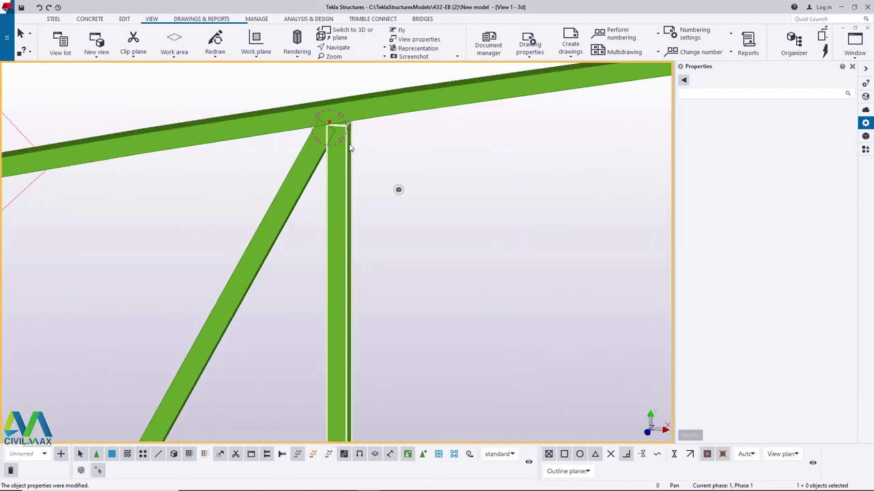
click(852, 67)
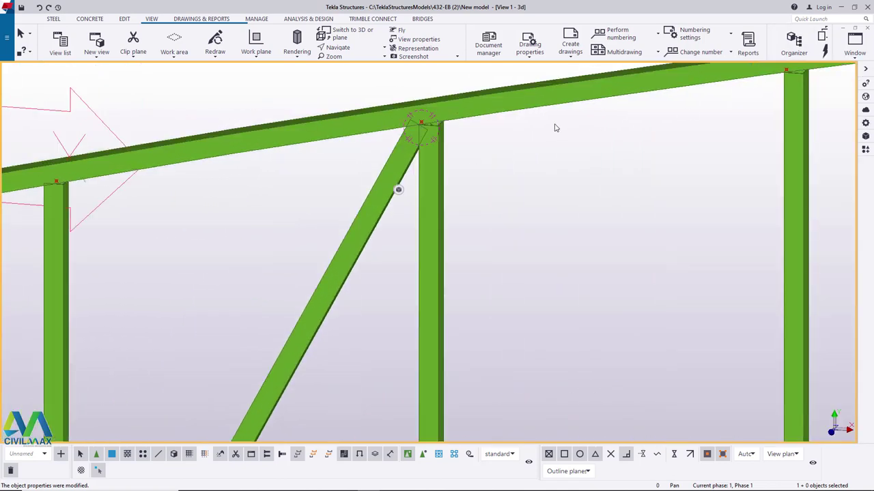
scroll(453, 121, up, 8)
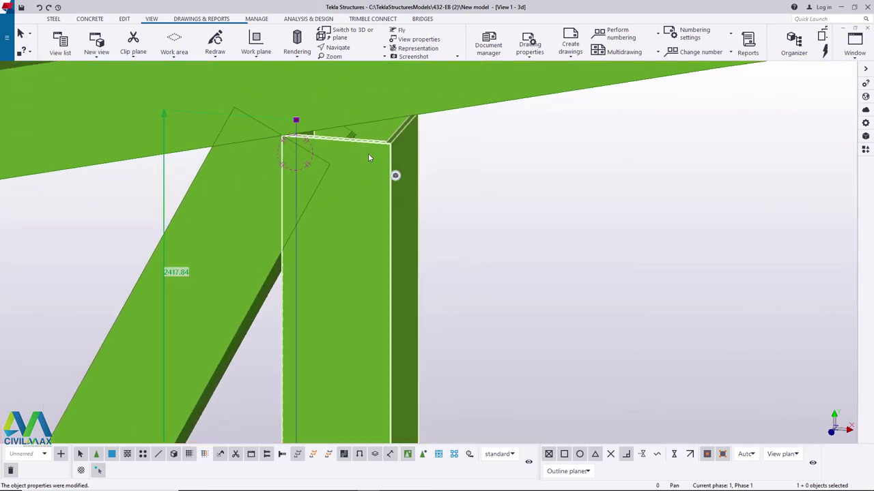
drag(295, 121, 298, 116)
click(296, 107)
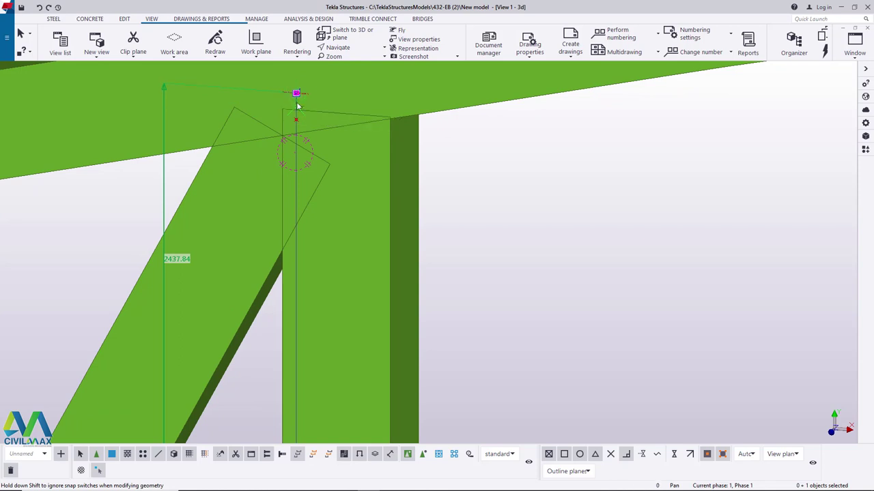
click(542, 171)
scroll(260, 160, down, 3)
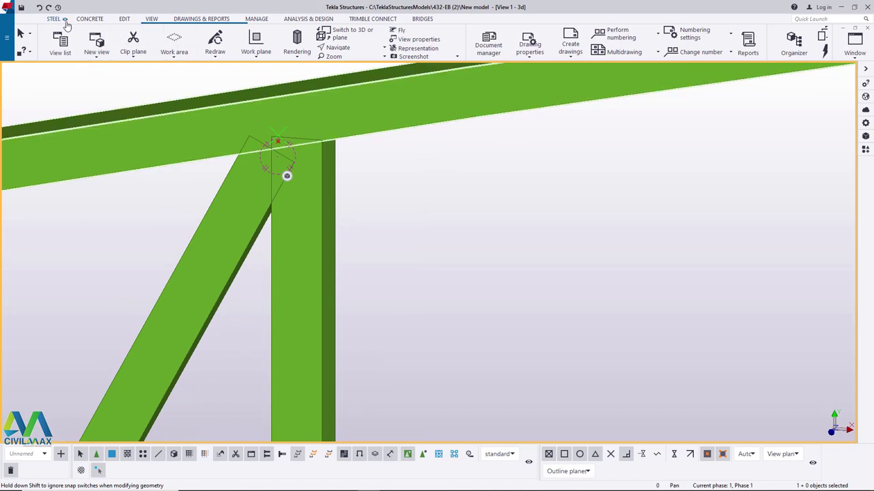
Start a steel beam at the midpoint of the second post's top edge facing the third post, under the upper curved beam
click(54, 19)
click(84, 57)
click(94, 71)
scroll(341, 139, up, 3)
click(151, 18)
click(338, 47)
click(338, 80)
ctrl+middle_drag(318, 119, 271, 91)
right_click(244, 114)
click(301, 121)
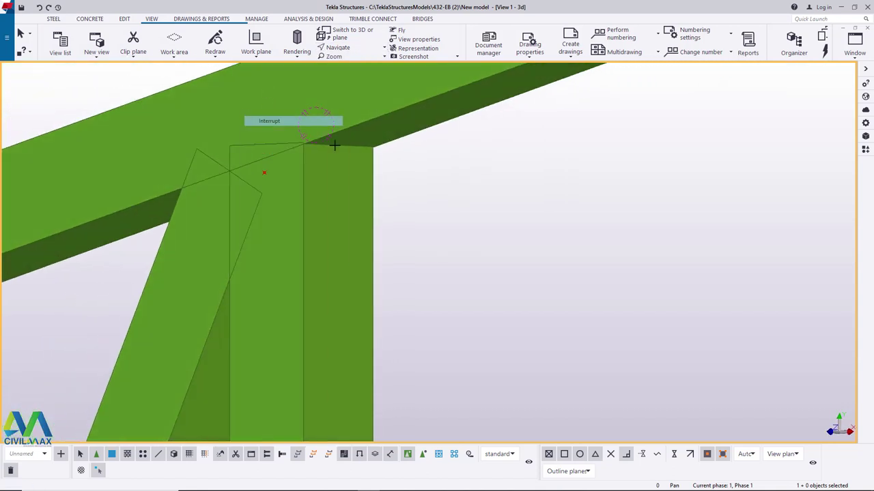
scroll(307, 138, up, 4)
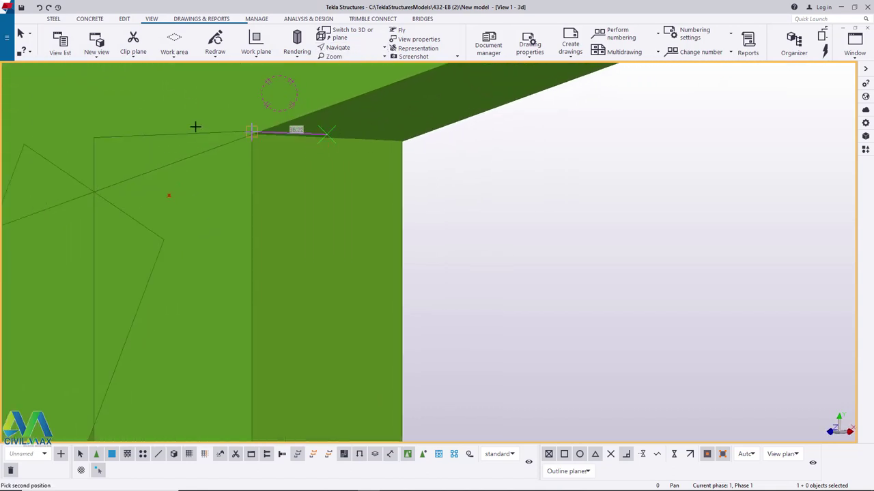
scroll(200, 129, down, 6)
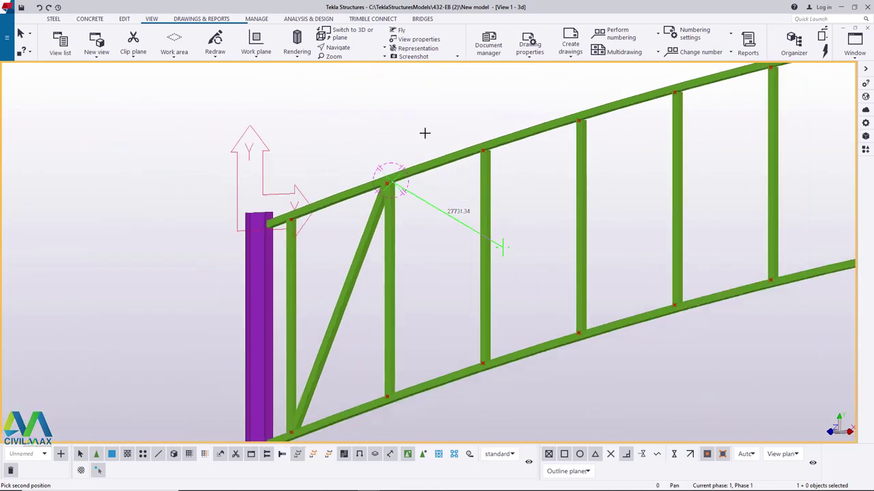
Finish the diagonal at the midpoint of the third post's foot edge facing the second post, on the lower curved beam
click(343, 48)
click(363, 61)
drag(485, 366, 675, 412)
scroll(476, 365, up, 4)
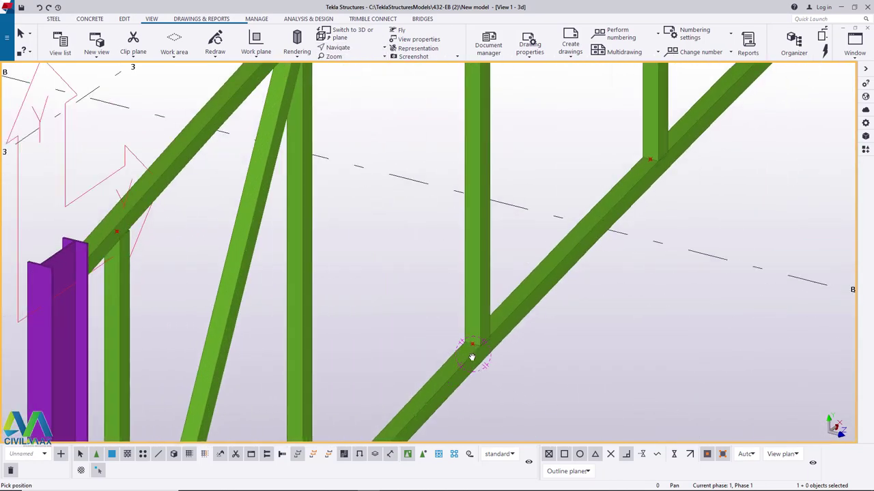
scroll(473, 355, up, 3)
right_click(357, 266)
click(382, 272)
scroll(477, 338, up, 2)
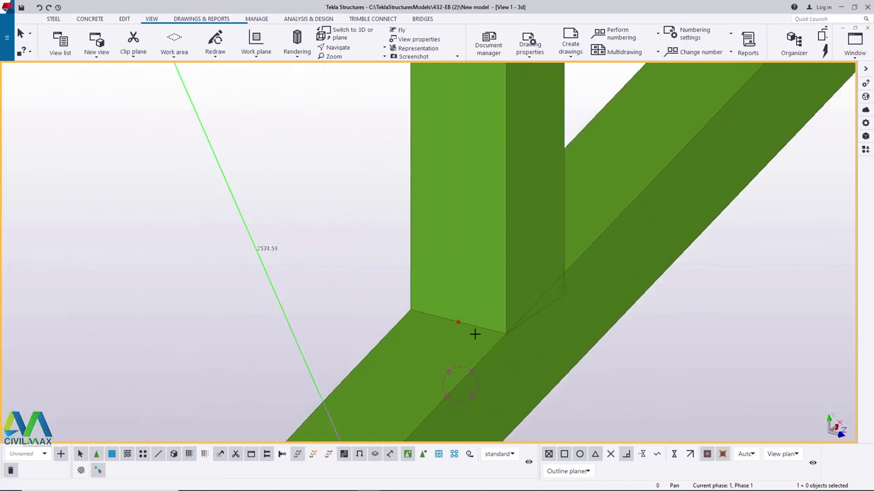
scroll(470, 330, up, 2)
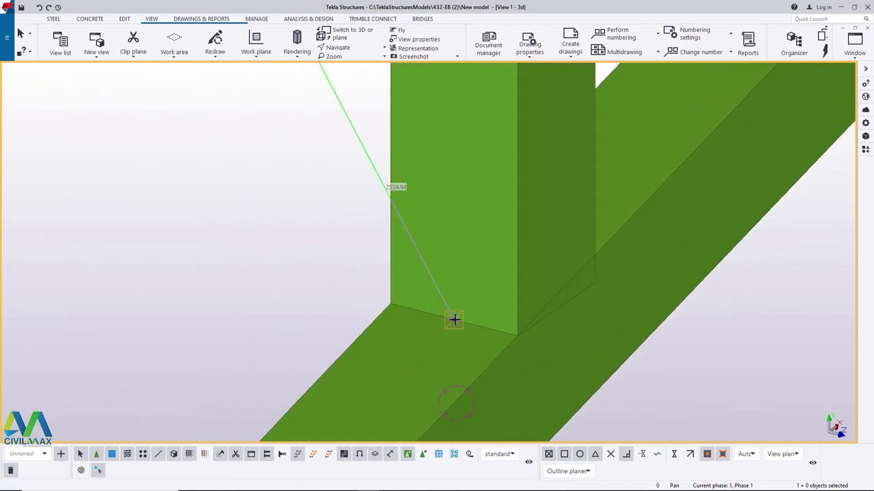
scroll(455, 319, down, 6)
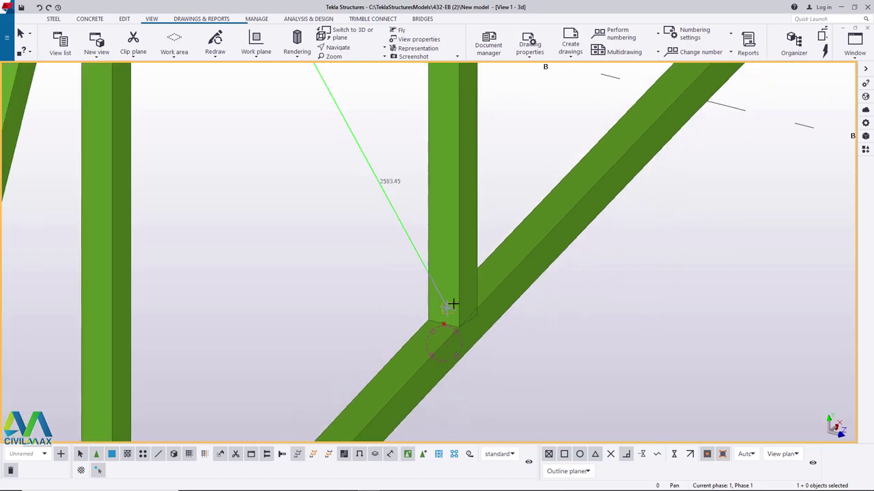
scroll(452, 303, up, 5)
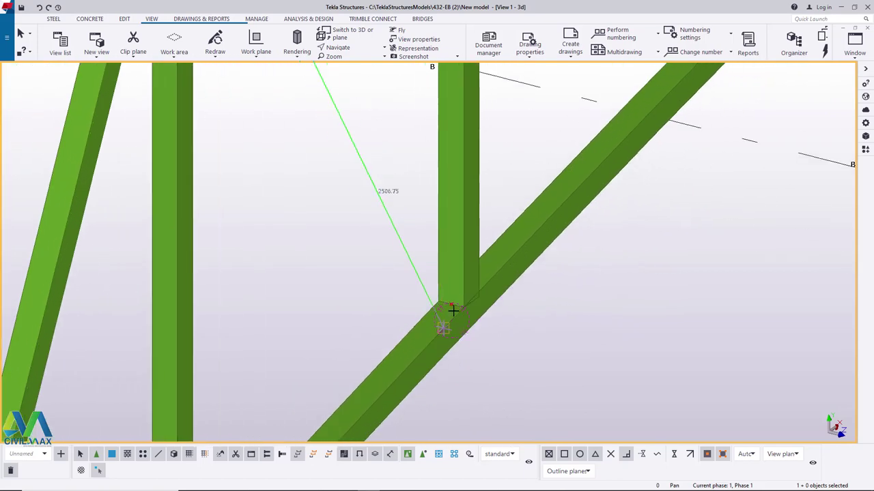
scroll(449, 301, down, 5)
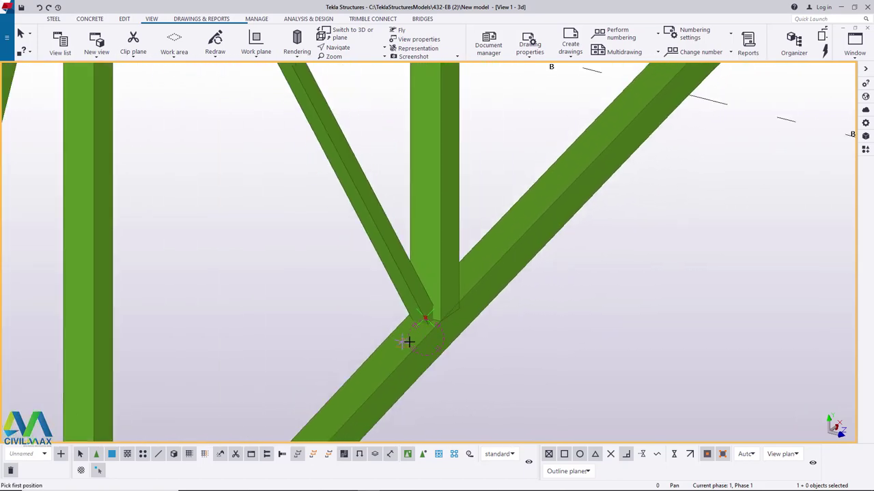
Change the new diagonal's profile to SHS80*80*4.0 and deselect it
right_click(363, 222)
click(382, 229)
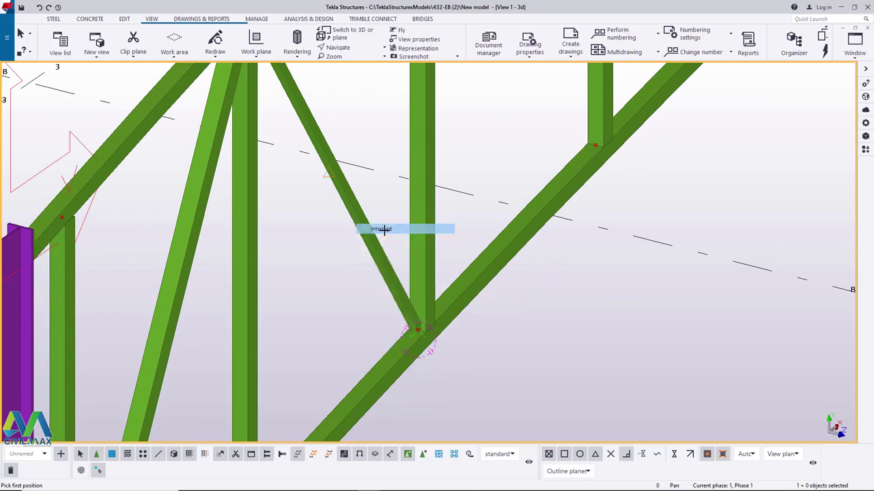
double_click(348, 194)
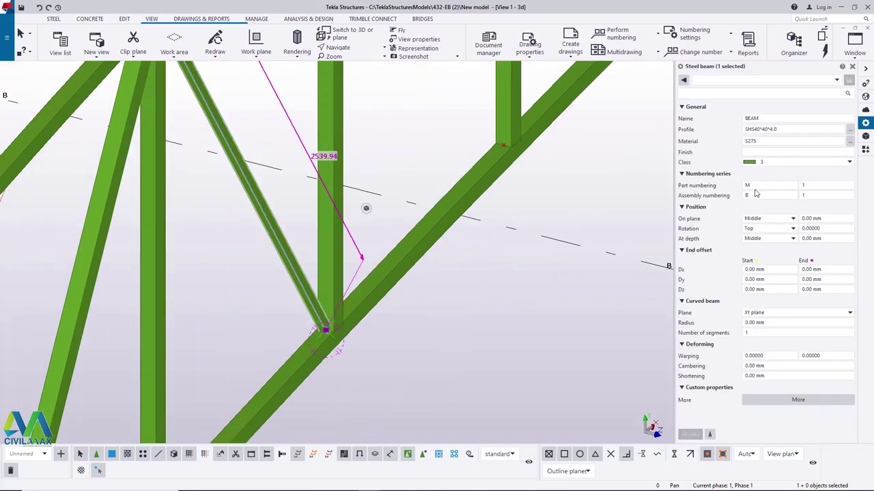
click(850, 134)
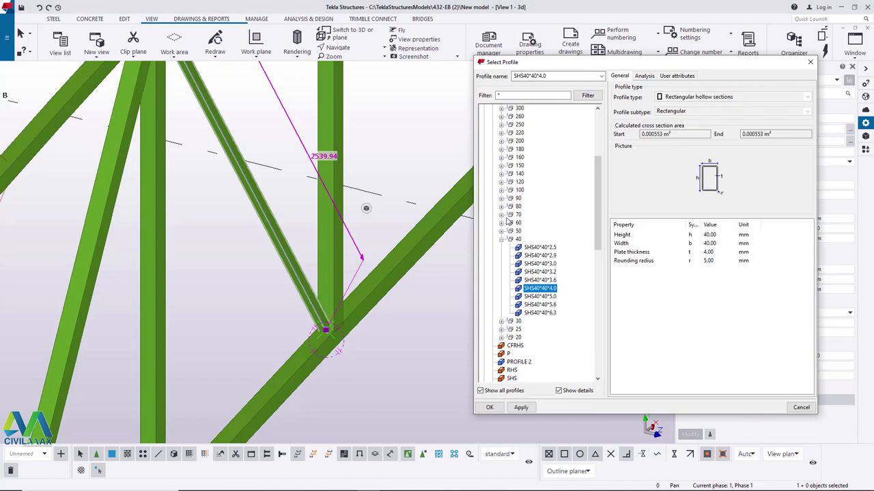
click(502, 207)
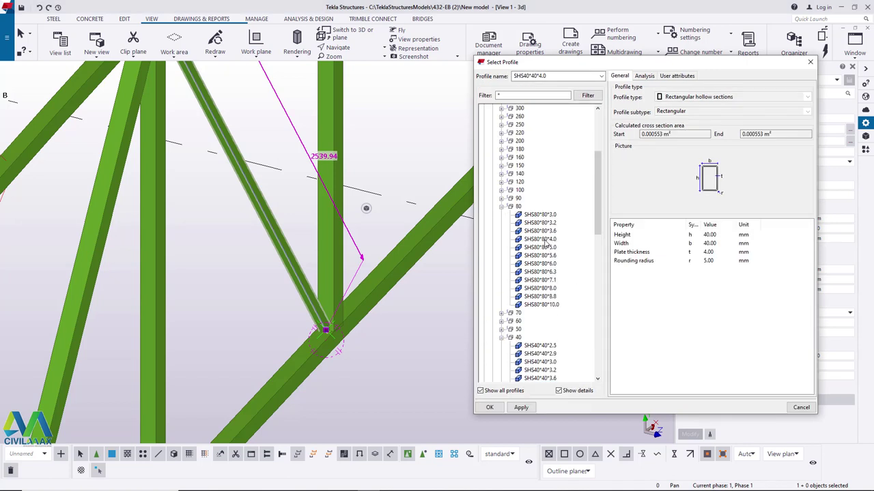
click(521, 408)
click(490, 408)
click(691, 435)
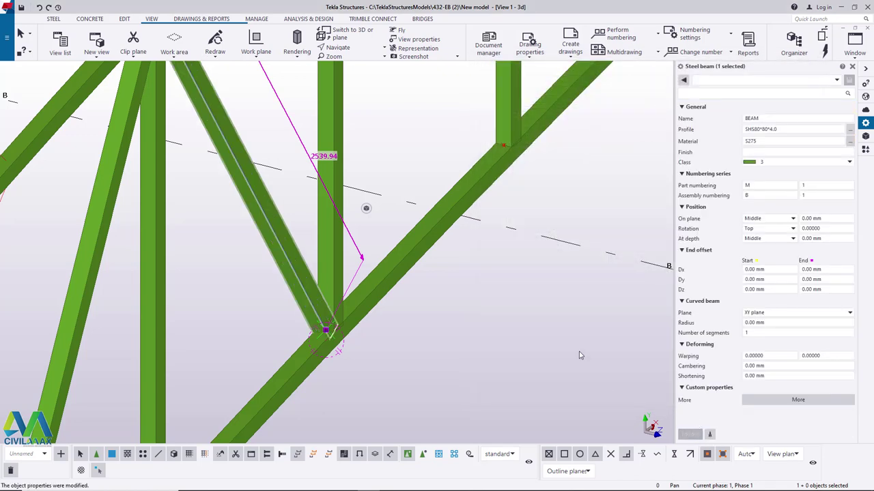
click(852, 66)
click(564, 329)
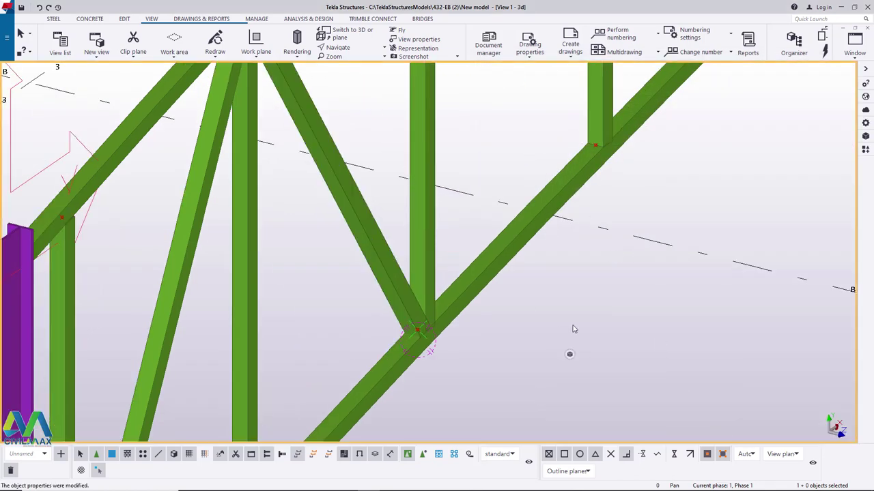
Extend the third post's top end up into the upper curved beam
click(344, 47)
click(357, 67)
drag(435, 238, 326, 245)
scroll(269, 304, down, 4)
ctrl+middle_drag(269, 305, 266, 269)
scroll(321, 136, up, 6)
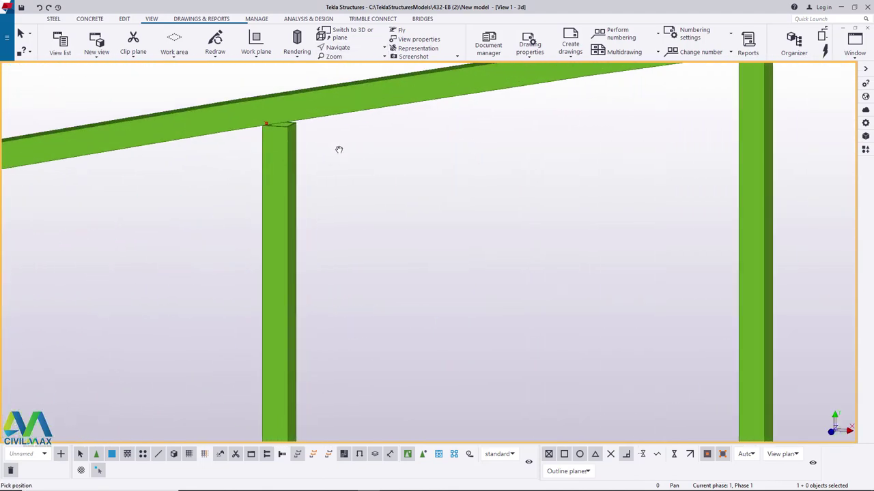
scroll(286, 146, up, 2)
right_click(321, 146)
click(348, 152)
click(281, 125)
drag(249, 109, 249, 97)
Start another steel beam at the midpoint of the third post's top edge facing the fourth post
key(v)
scroll(108, 60, up, 3)
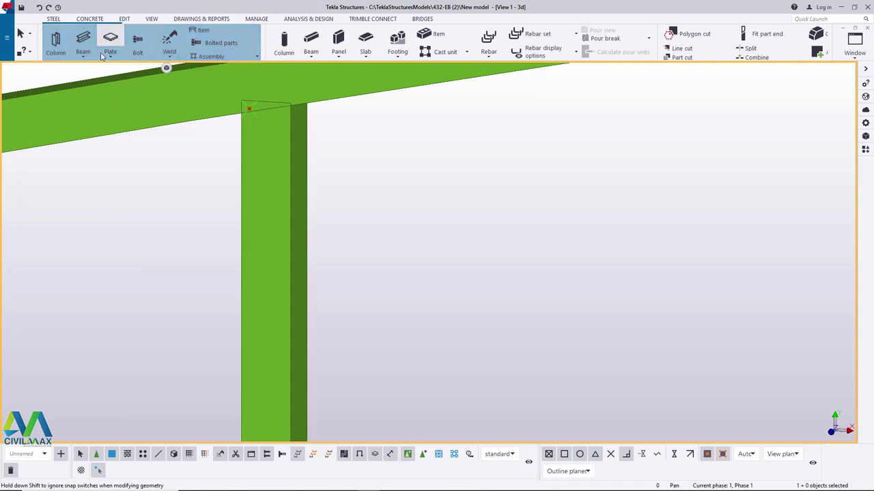
click(83, 57)
click(85, 67)
scroll(323, 110, up, 3)
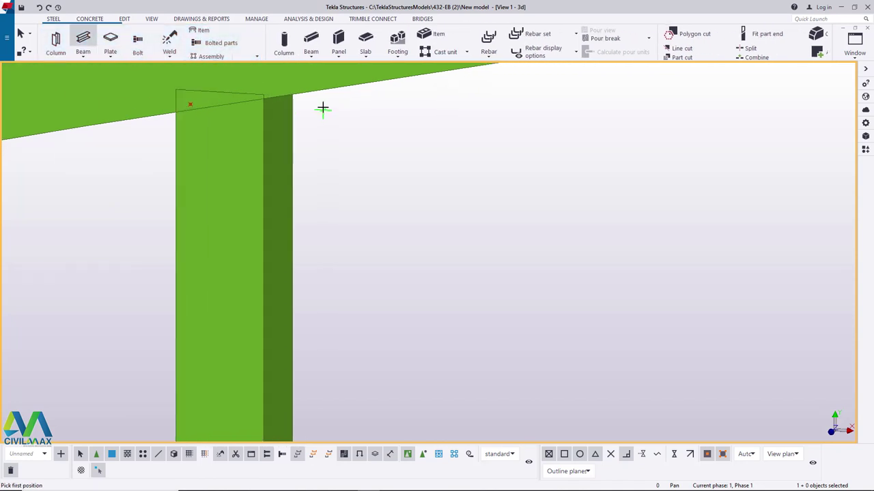
scroll(317, 47, down, 3)
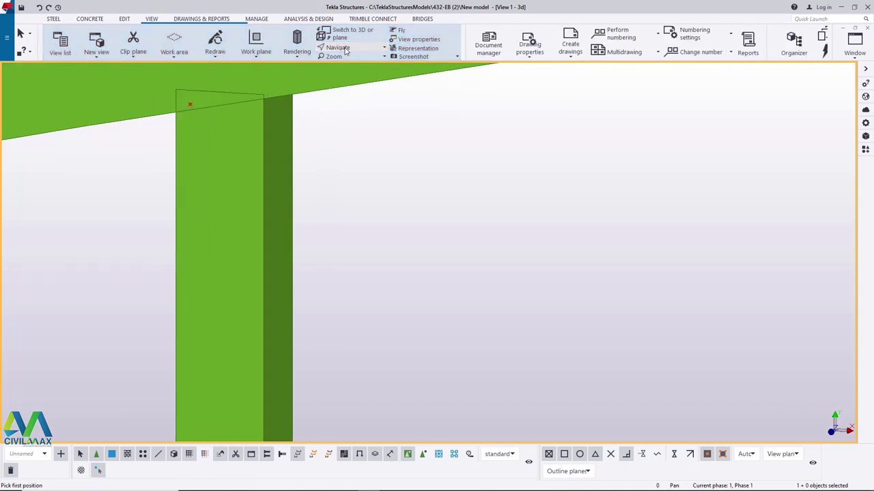
ctrl+middle_drag(283, 102, 296, 195)
right_click(401, 189)
click(426, 192)
scroll(316, 114, up, 2)
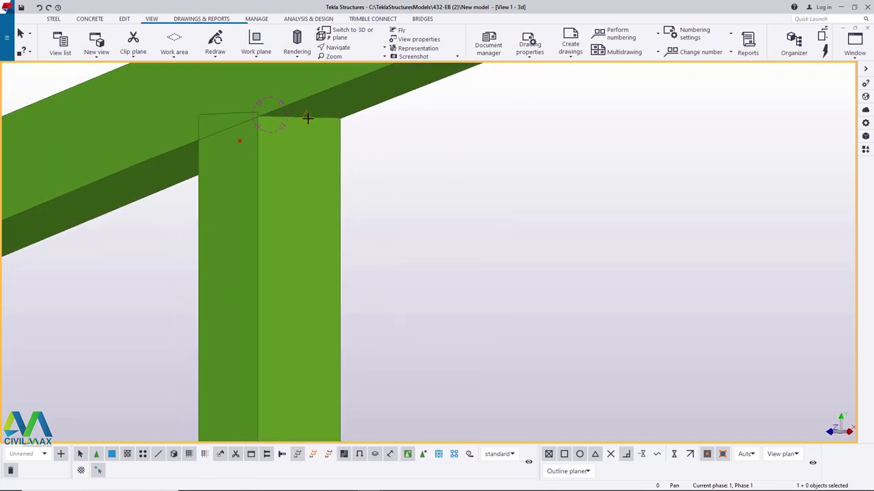
click(309, 123)
Finish this diagonal at the midpoint of the fourth post's foot edge facing the third post, on the lower curved beam
scroll(309, 123, down, 5)
scroll(447, 400, up, 3)
scroll(448, 400, up, 2)
click(338, 48)
click(350, 80)
ctrl+middle_drag(423, 399, 569, 421)
scroll(447, 272, down, 2)
ctrl+middle_drag(445, 277, 483, 328)
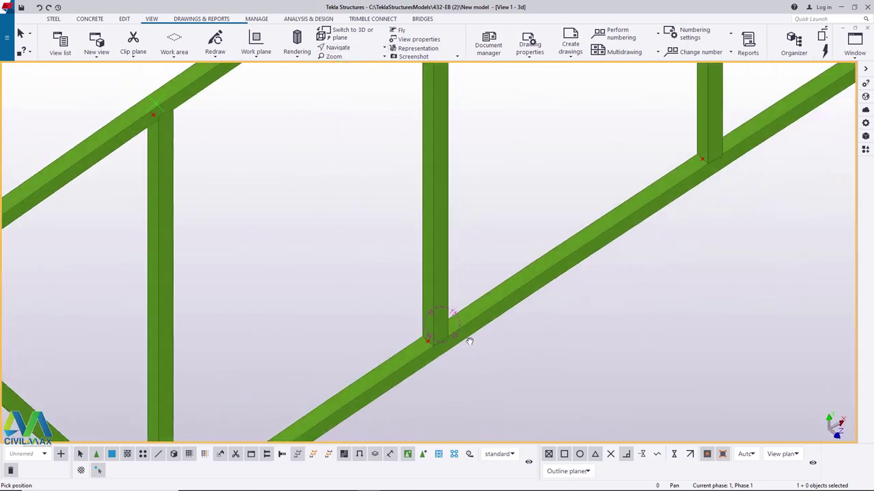
scroll(435, 346, up, 4)
right_click(319, 219)
click(343, 227)
scroll(383, 311, up, 2)
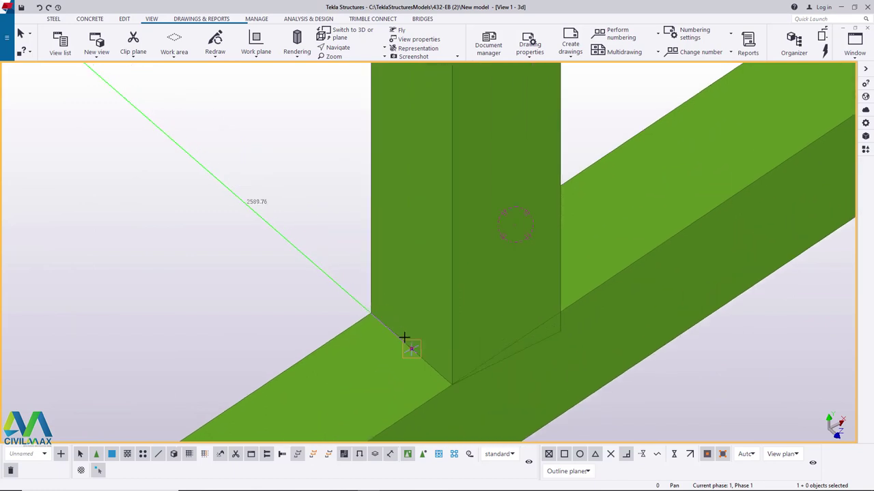
scroll(410, 348, down, 5)
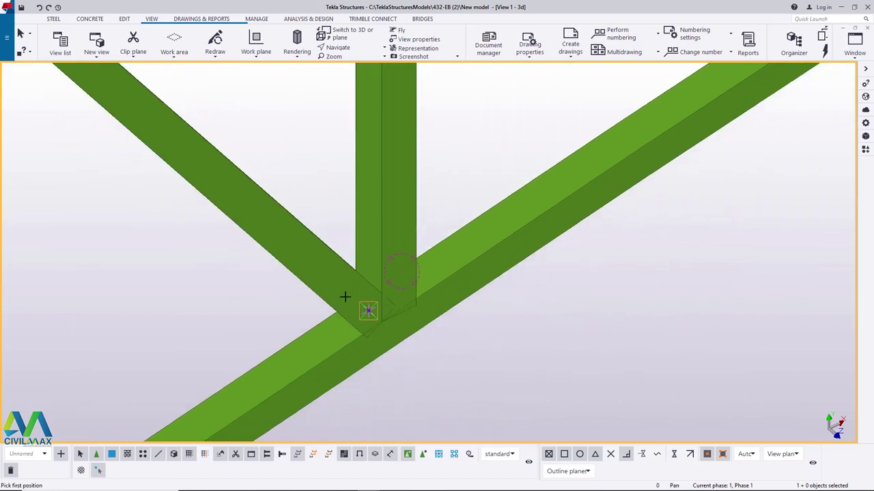
End the beam command and delete the diagonal between the third post's top and the fourth post's foot
scroll(349, 297, down, 4)
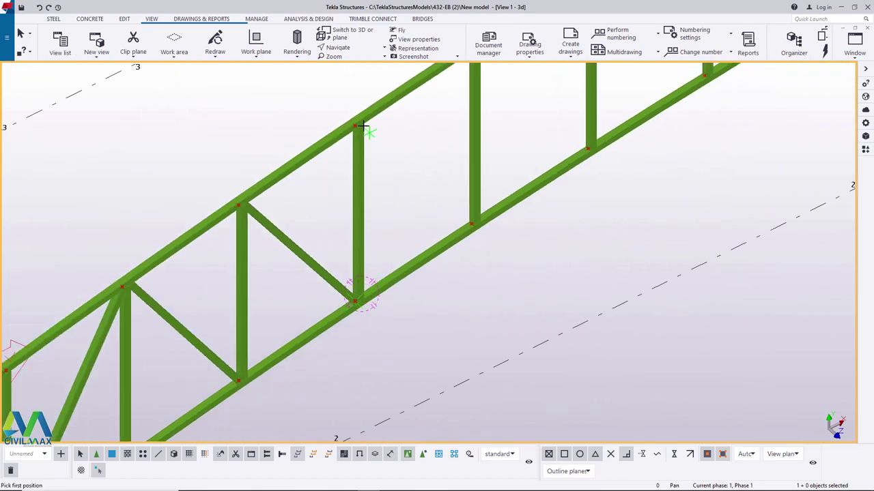
scroll(351, 299, up, 4)
scroll(381, 276, down, 6)
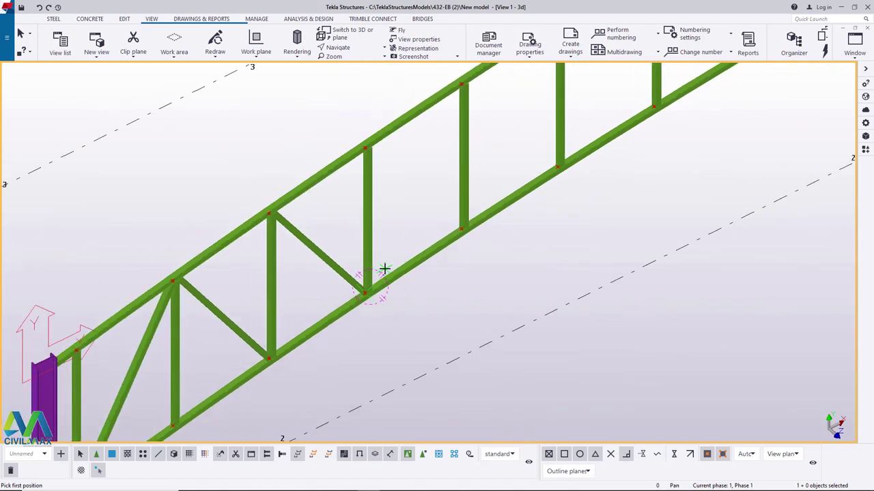
right_click(324, 222)
click(342, 226)
click(302, 242)
key(Delete)
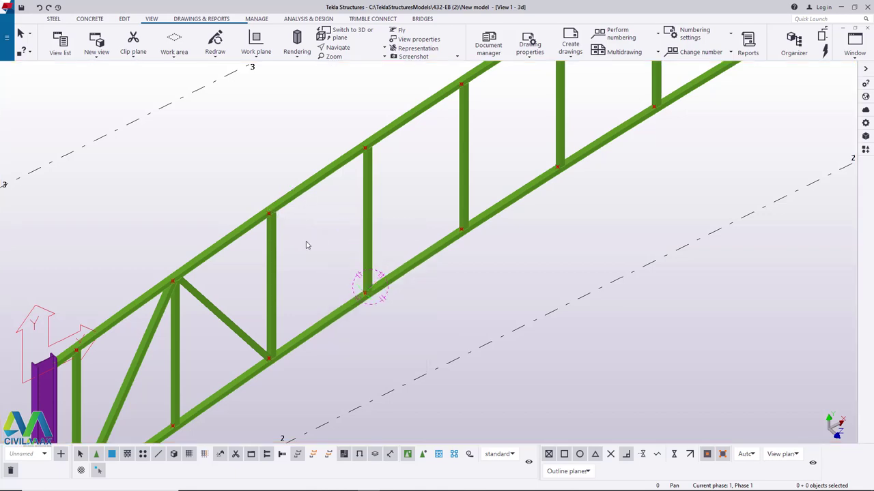
click(324, 58)
click(338, 99)
ctrl+middle_drag(278, 352, 242, 376)
scroll(294, 362, up, 5)
right_click(374, 191)
click(394, 198)
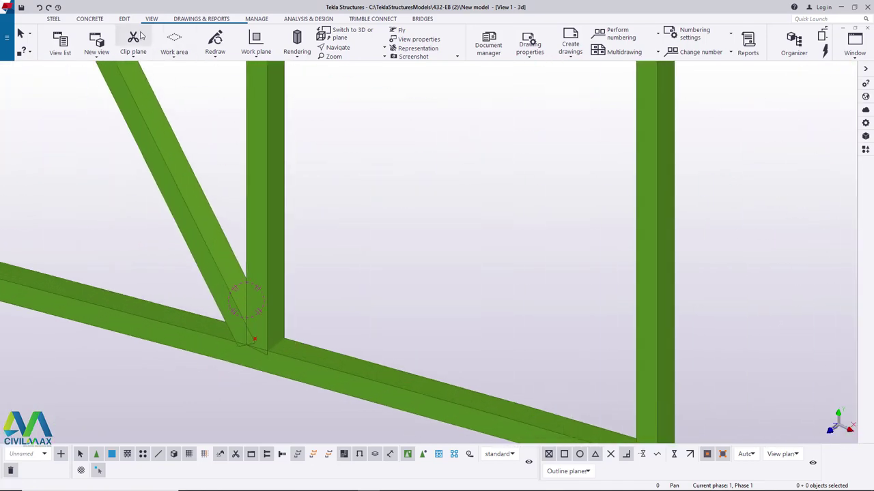
scroll(126, 50, up, 3)
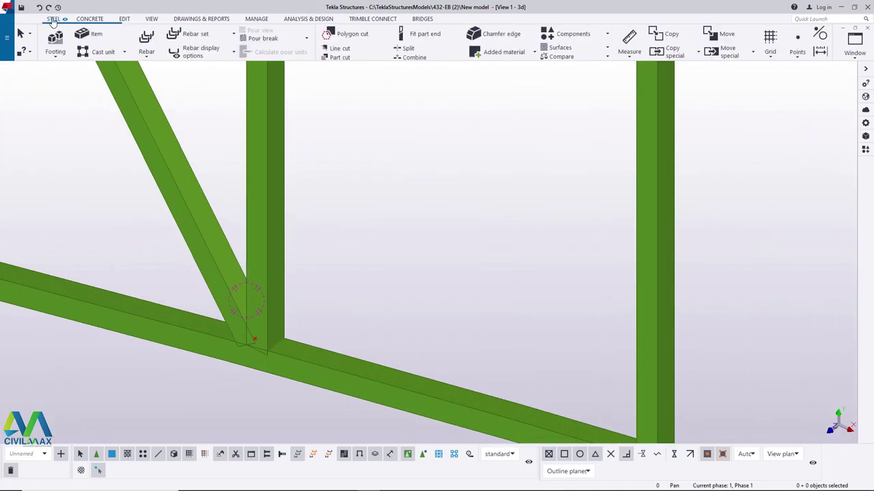
click(83, 55)
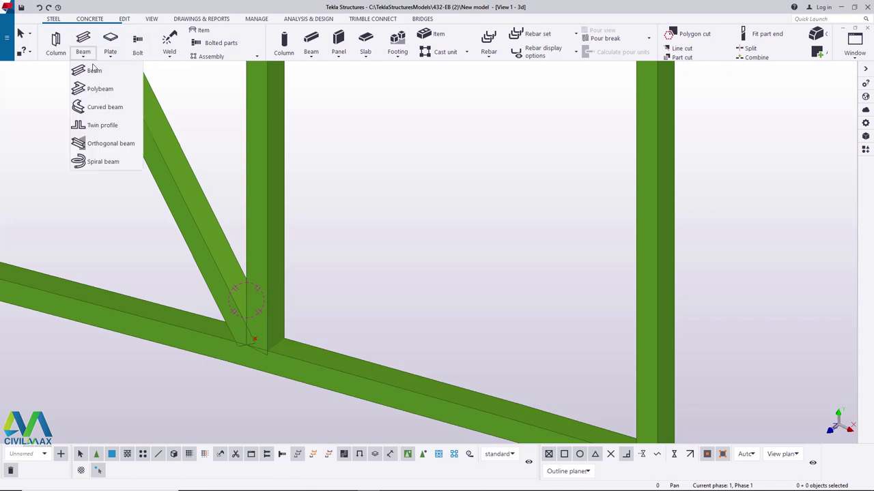
click(92, 69)
scroll(281, 349, up, 2)
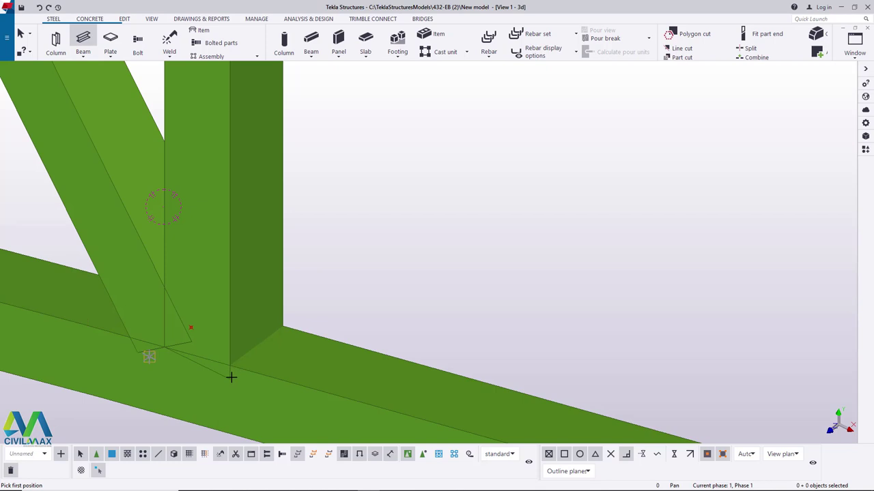
right_click(413, 223)
click(436, 230)
Show the parts as transparent and start a steel beam at the midpoint of the third post's foot edge facing the fourth post
scroll(224, 358, up, 3)
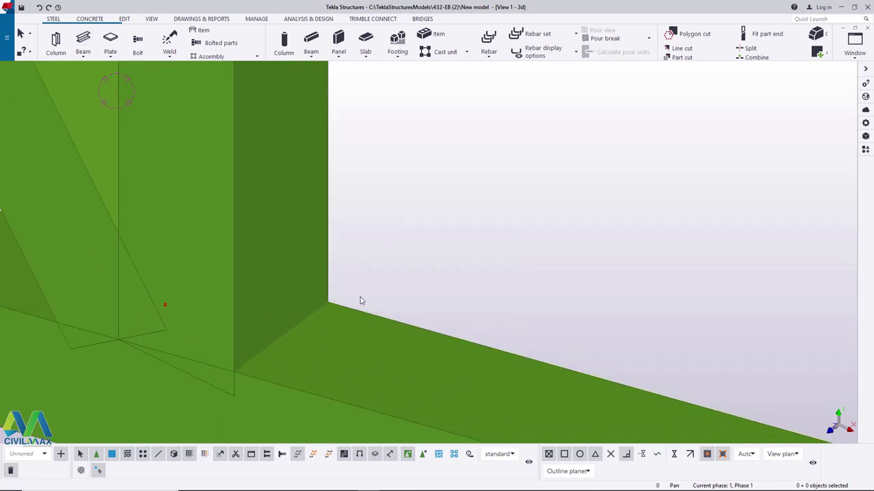
key(ctrl+2)
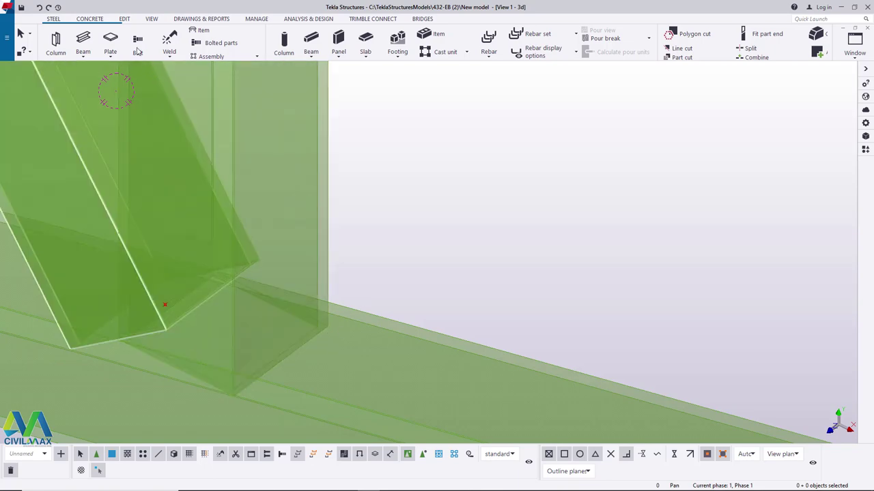
click(83, 54)
click(93, 71)
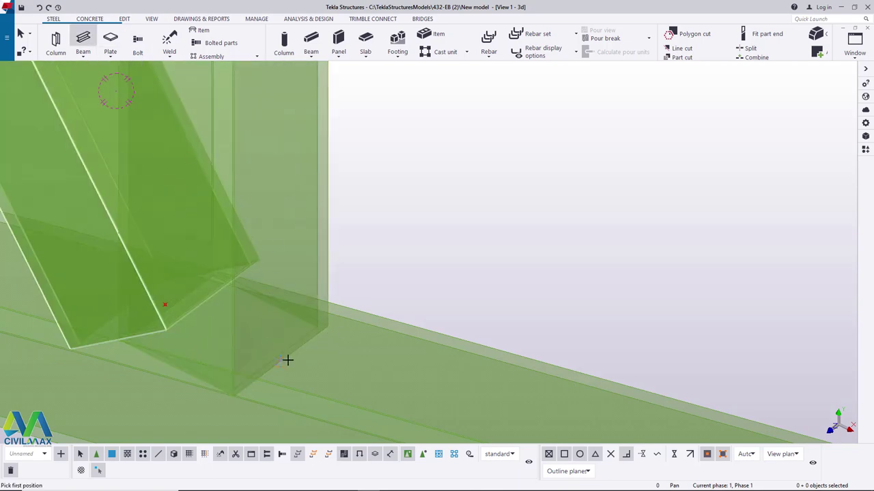
click(288, 361)
scroll(324, 402, down, 10)
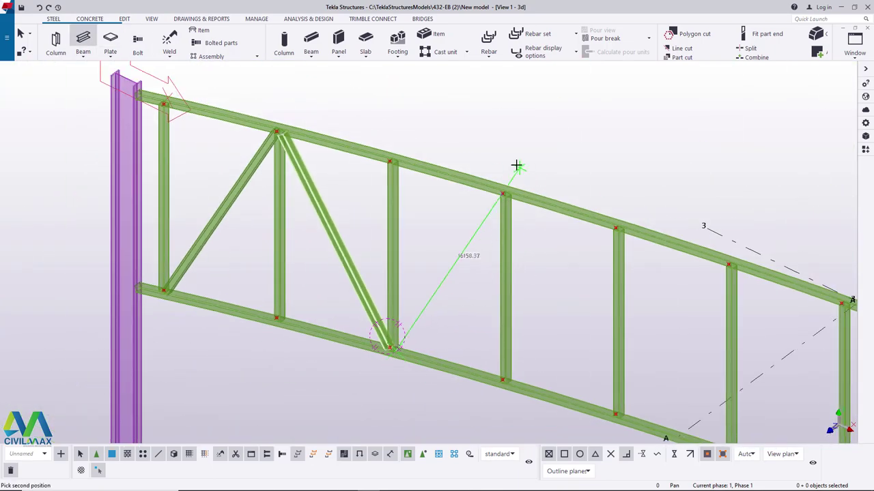
Finish this diagonal at the midpoint of the fourth post's top edge facing the third post, under the upper curved beam
scroll(516, 164, up, 6)
click(152, 18)
scroll(436, 52, down, 1)
click(350, 50)
click(350, 73)
ctrl+middle_drag(490, 207, 407, 250)
scroll(394, 253, down, 8)
scroll(231, 316, down, 5)
scroll(445, 211, up, 15)
click(365, 57)
click(354, 59)
ctrl+middle_drag(568, 173, 592, 140)
scroll(529, 171, up, 3)
scroll(593, 179, up, 5)
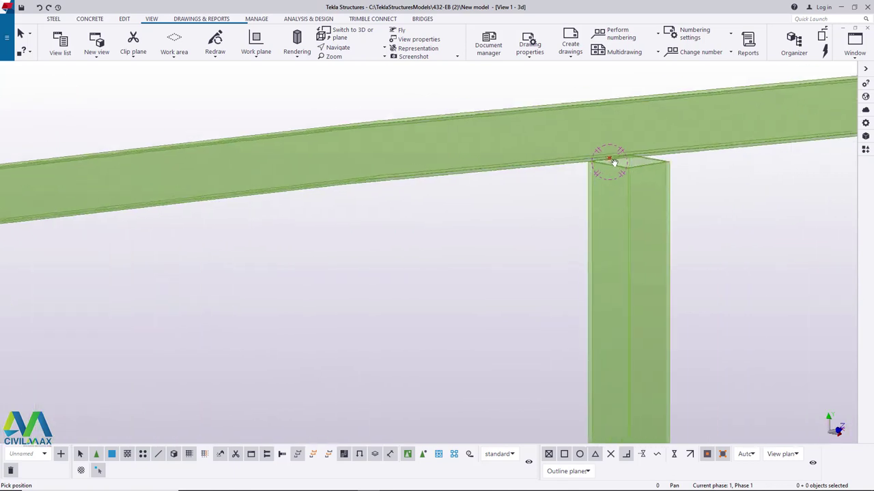
right_click(580, 168)
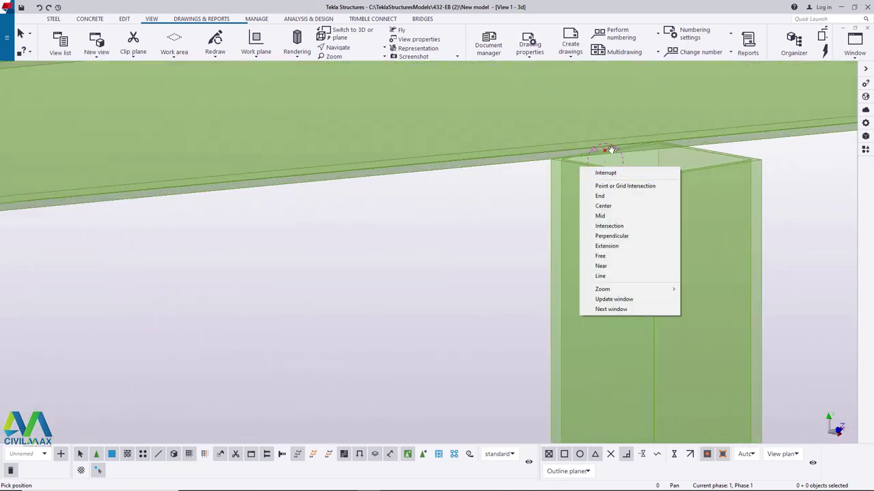
click(610, 172)
scroll(604, 150, up, 2)
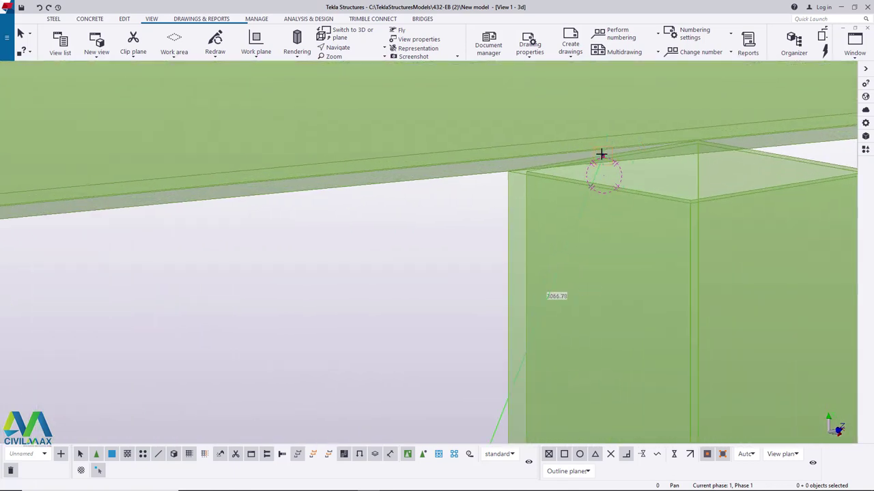
click(601, 156)
Examine from several angles how the diagonal's upper end meets the post and the upper curved beam
scroll(328, 225, down, 4)
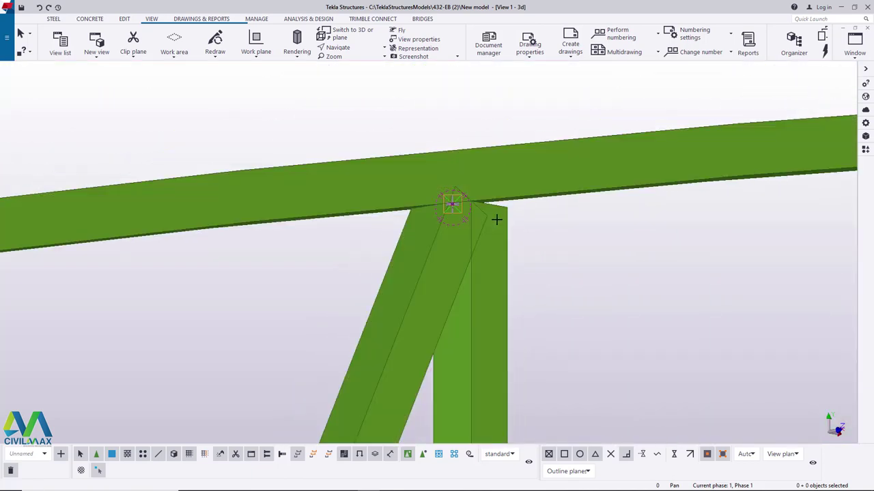
scroll(516, 206, up, 1)
click(353, 50)
click(356, 62)
drag(467, 217, 351, 236)
scroll(548, 215, up, 4)
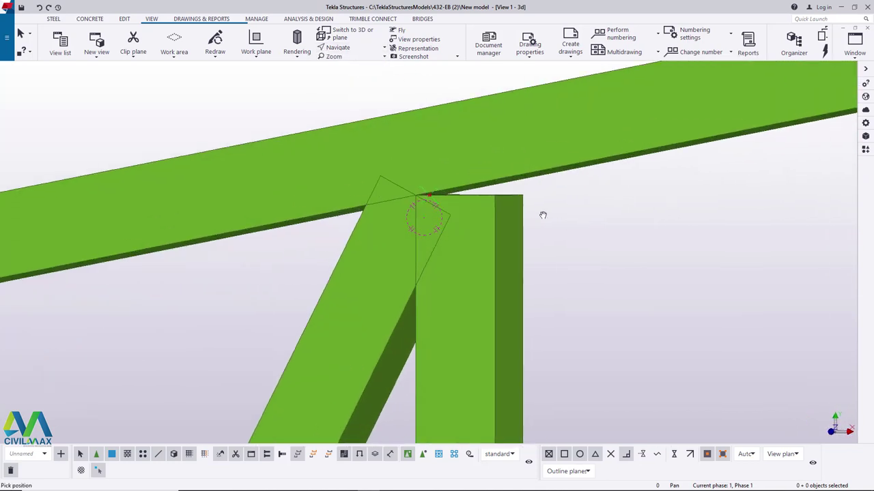
right_click(554, 195)
scroll(493, 182, up, 5)
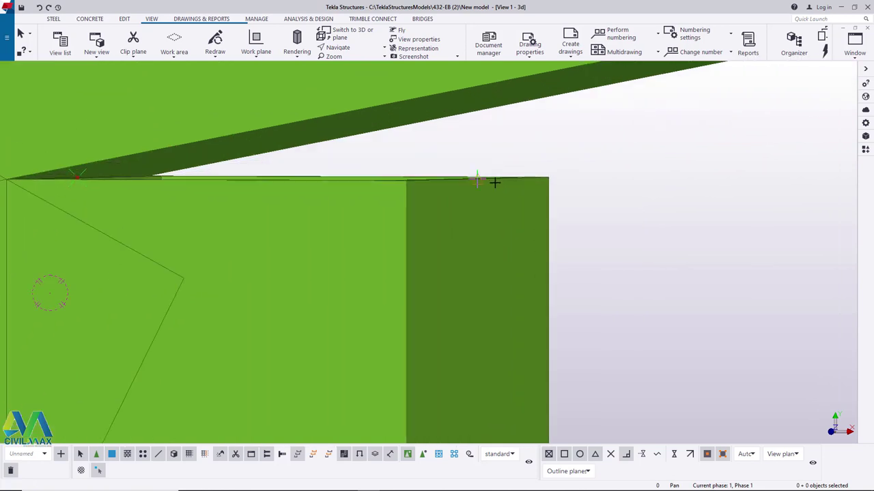
right_click(705, 171)
click(706, 170)
scroll(386, 240, down, 3)
click(329, 257)
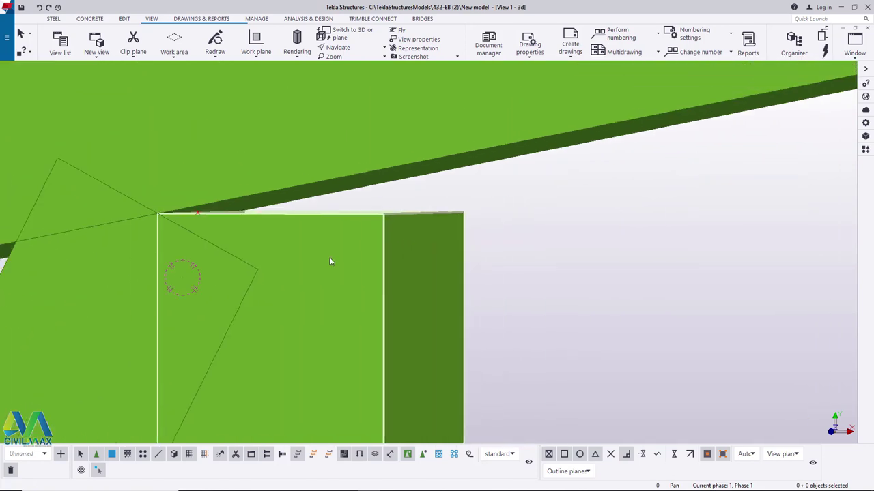
drag(197, 213, 198, 169)
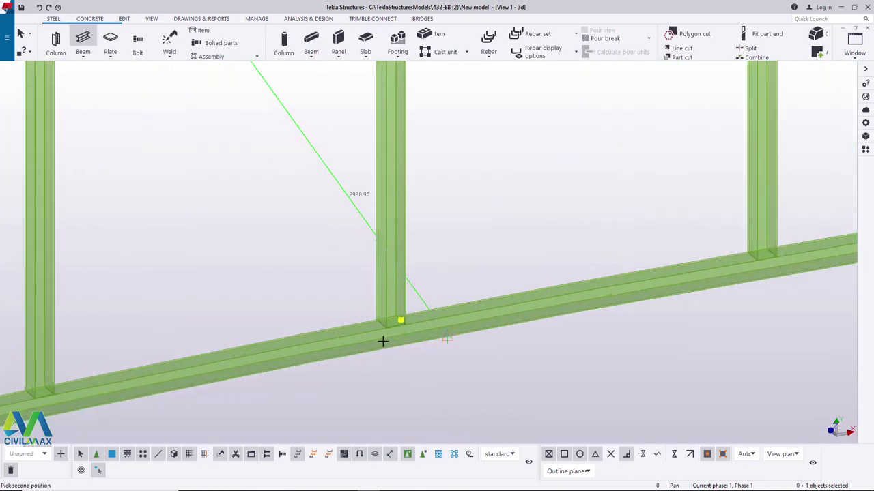
Finish the fourteenth diagonal at the midpoint of the fifteenth post's foot edge facing the midspan post, and end the beam command
scroll(383, 341, up, 5)
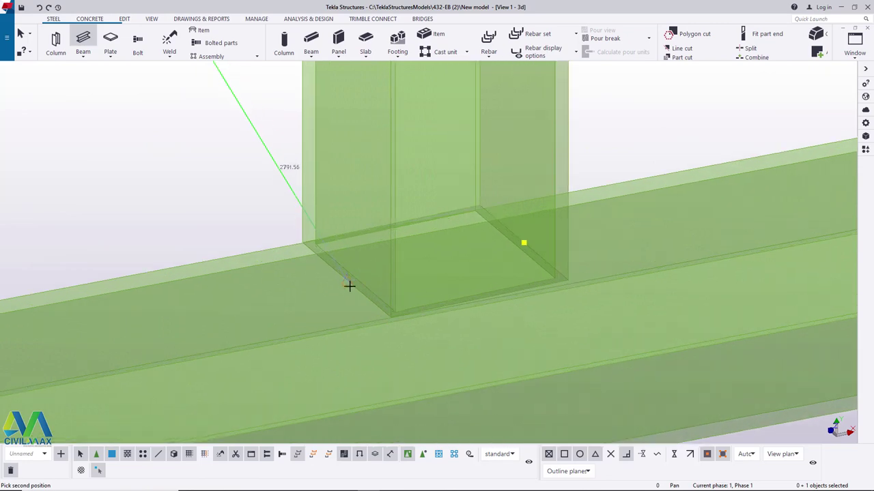
click(348, 284)
right_click(281, 218)
click(290, 226)
scroll(430, 283, down, 5)
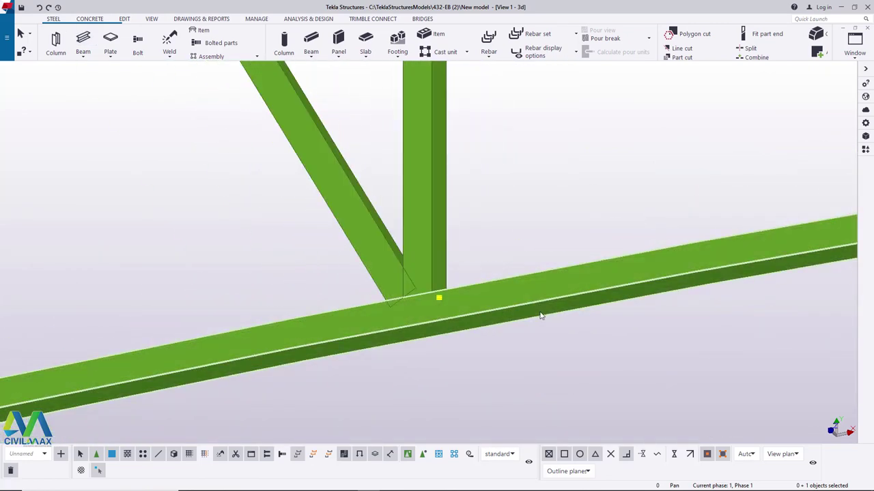
Select all fourteen diagonals from the one just past midspan back to the end column on grid line A
click(151, 20)
ctrl+middle_drag(426, 240, 512, 335)
scroll(388, 232, down, 8)
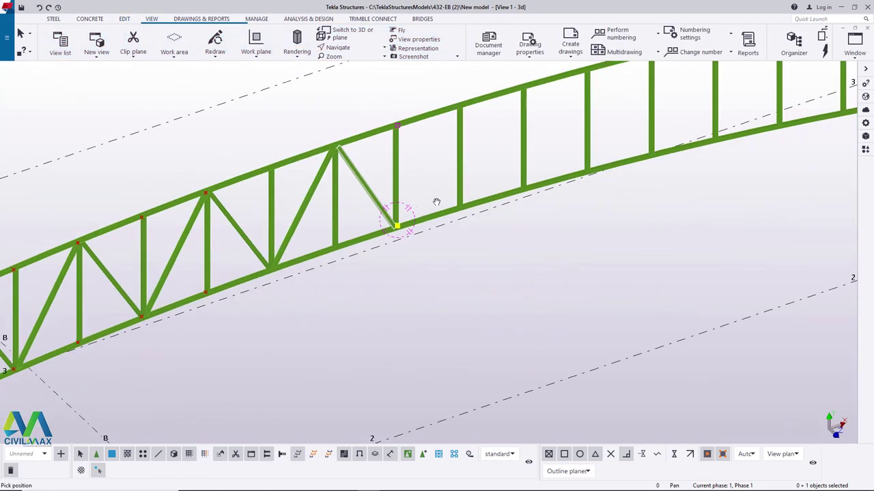
scroll(435, 202, down, 3)
right_click(497, 252)
click(516, 259)
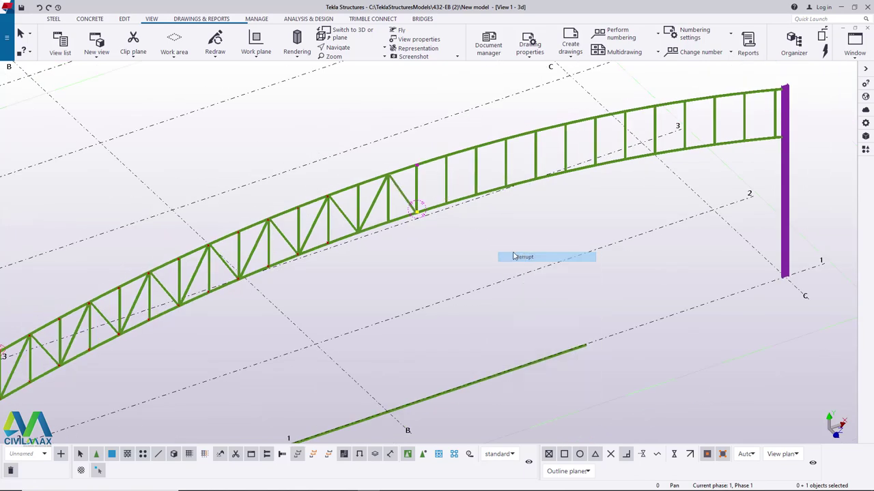
scroll(513, 196, down, 2)
scroll(433, 207, up, 2)
scroll(434, 205, up, 2)
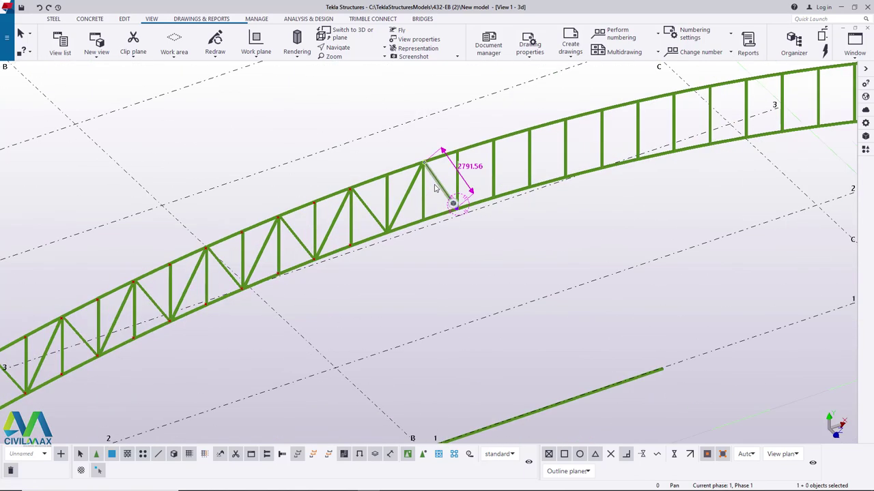
ctrl+click(366, 208)
ctrl+click(332, 223)
ctrl+click(220, 266)
ctrl+click(143, 295)
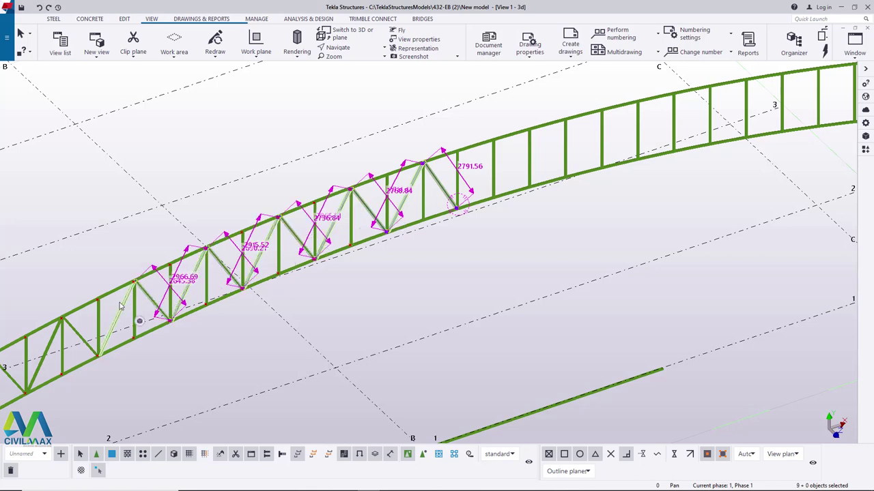
ctrl+click(122, 307)
scroll(279, 197, down, 3)
scroll(127, 302, up, 6)
ctrl+click(167, 273)
ctrl+click(110, 310)
scroll(314, 261, down, 2)
scroll(103, 355, up, 2)
ctrl+click(127, 289)
ctrl+click(65, 326)
scroll(68, 324, down, 3)
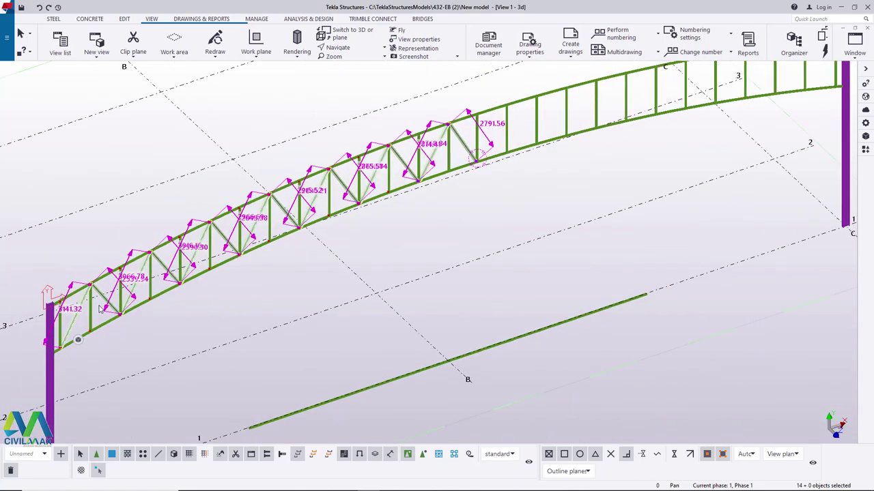
scroll(153, 298, up, 1)
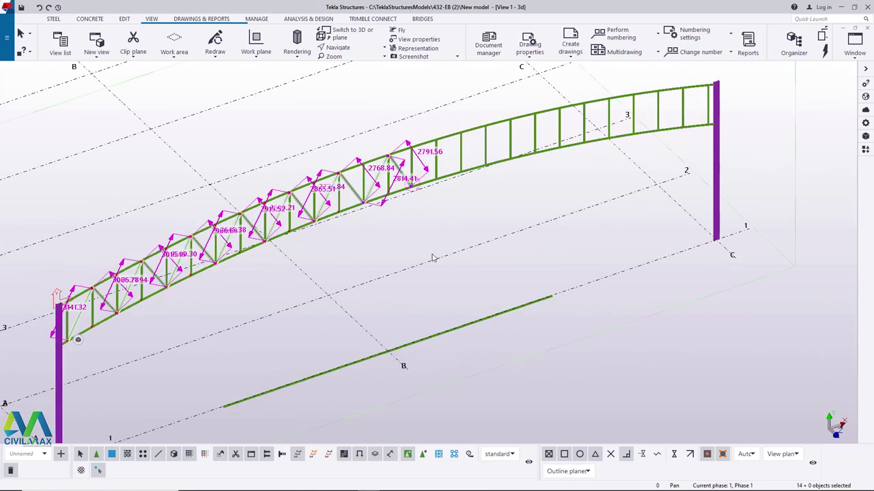
scroll(408, 243, up, 1)
scroll(436, 218, down, 2)
scroll(436, 211, up, 1)
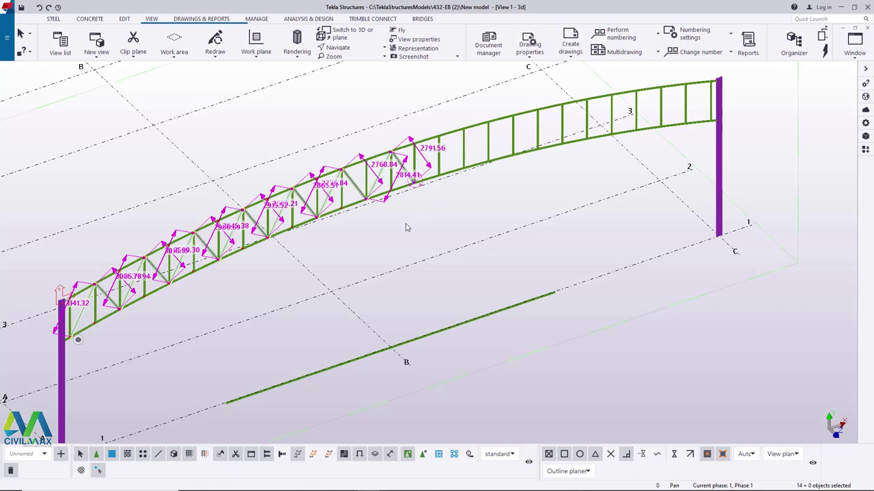
Mirror-copy the selected diagonals to the other half of the truss with X0 20141.50, Y0 -10000.00 and angle -90, and end the command
right_click(422, 218)
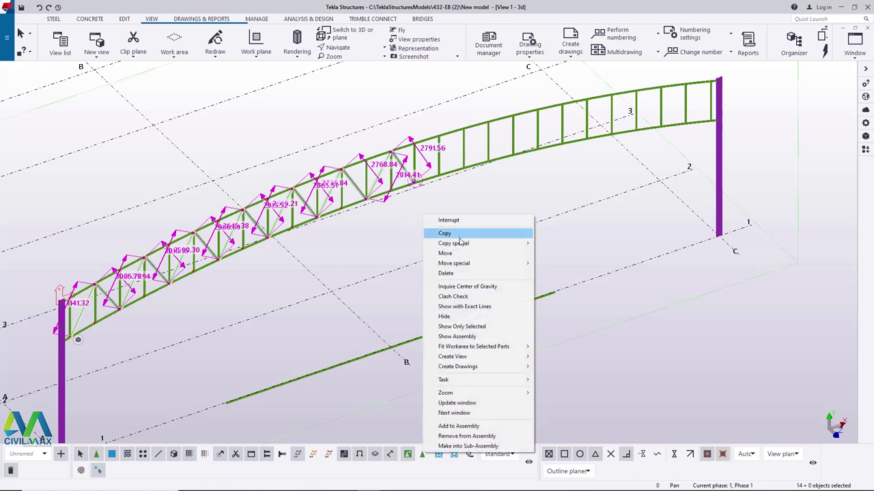
mouse_move(462, 244)
click(554, 263)
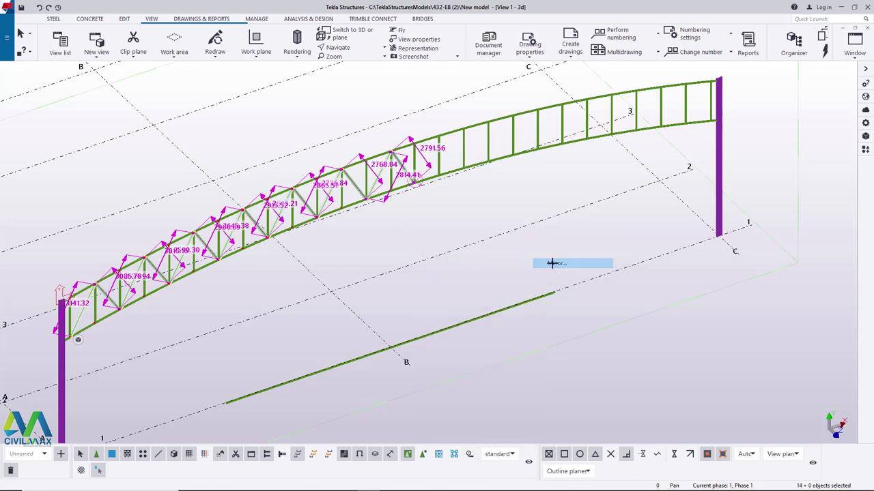
scroll(392, 357, up, 6)
scroll(382, 327, up, 5)
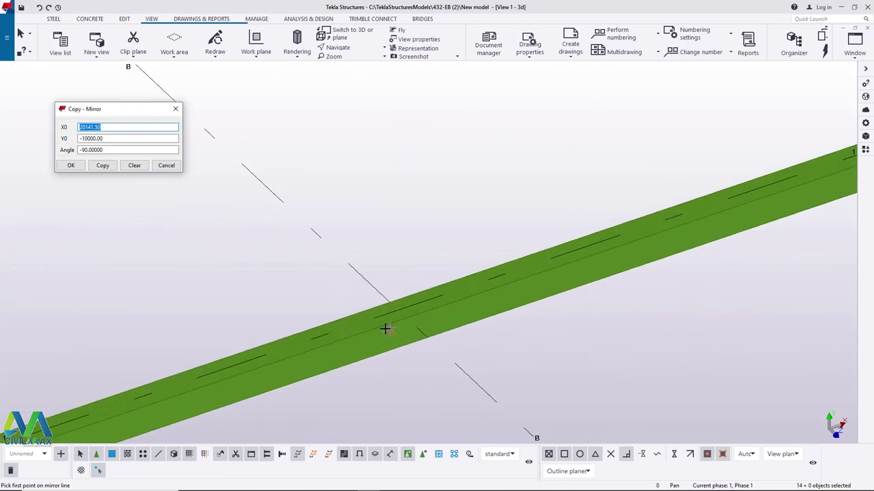
scroll(425, 287, up, 3)
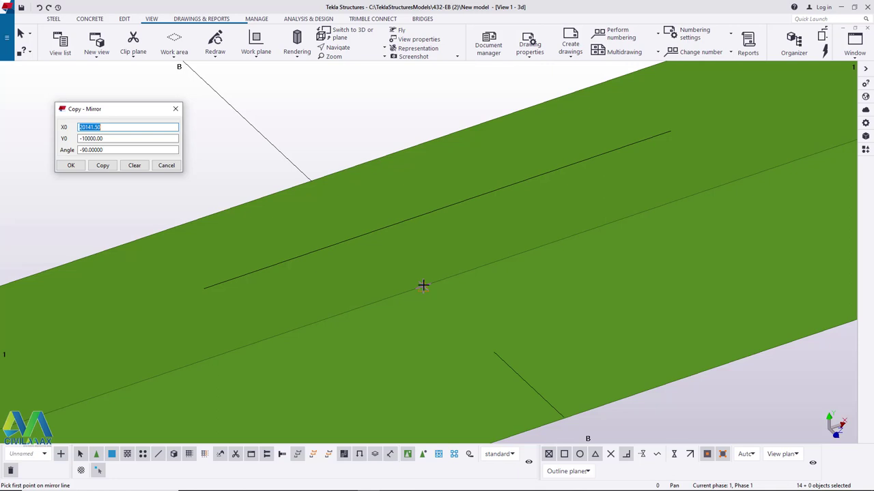
click(423, 285)
scroll(440, 229, down, 3)
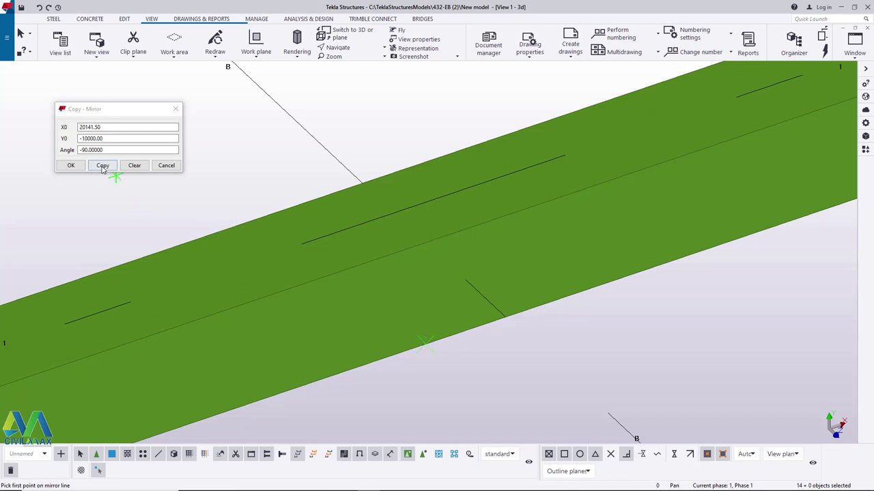
click(70, 165)
right_click(181, 147)
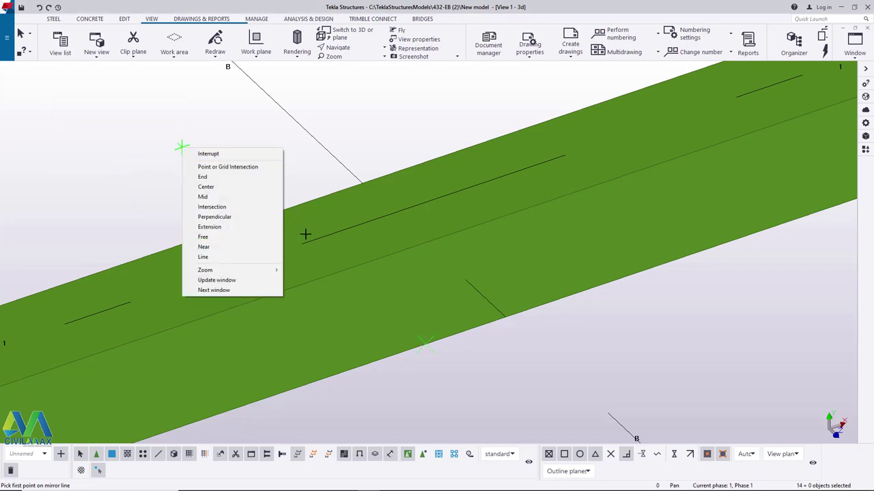
click(234, 153)
scroll(355, 293, down, 6)
scroll(421, 322, down, 8)
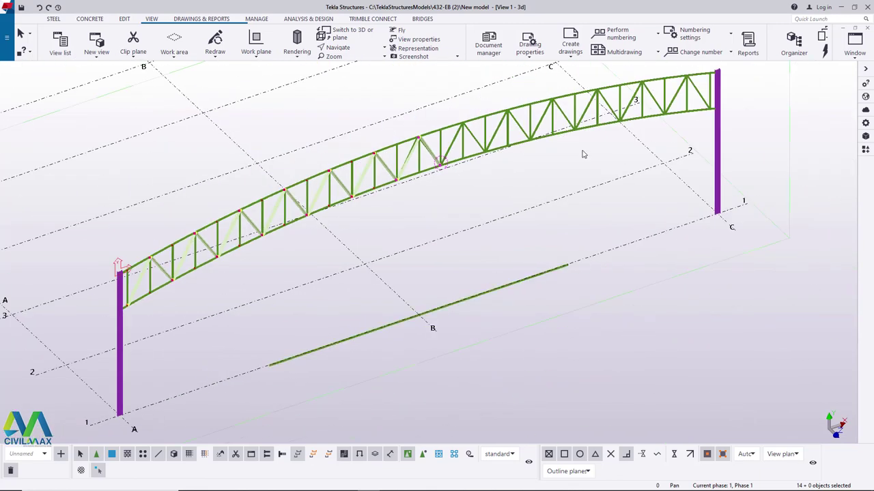
Delete the overlapping duplicate diagonals on both sides of the midspan post
scroll(601, 170, up, 8)
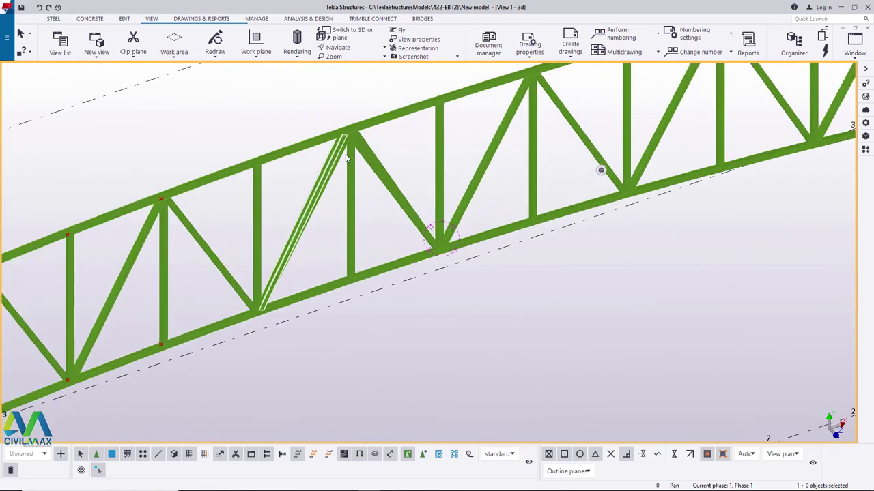
scroll(342, 157, up, 8)
click(308, 179)
scroll(311, 157, down, 5)
scroll(369, 183, up, 3)
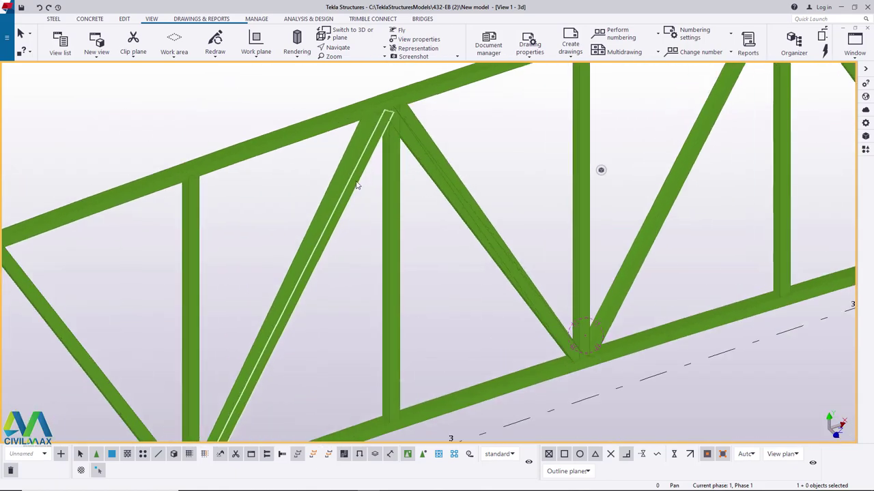
scroll(356, 187, up, 2)
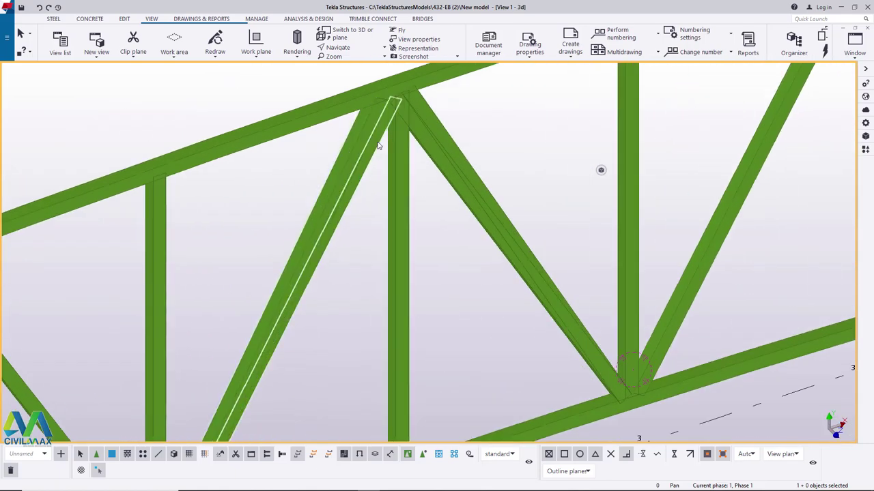
click(378, 146)
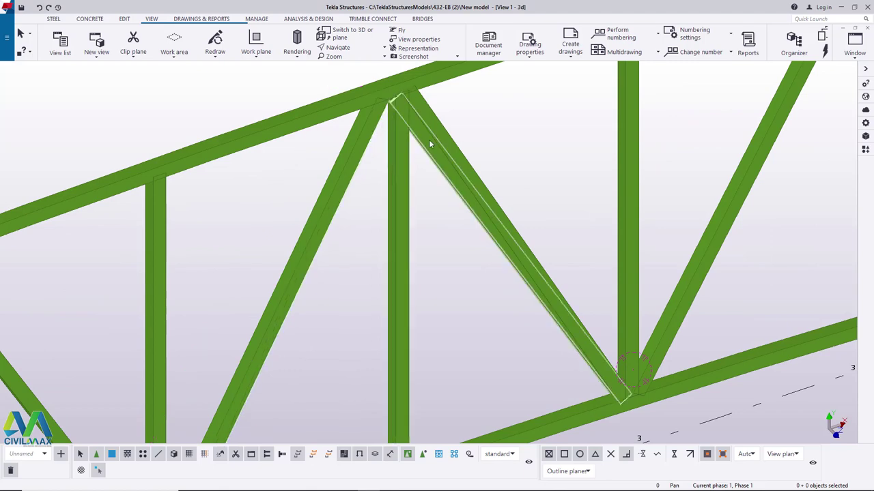
scroll(449, 155, down, 5)
scroll(518, 147, up, 5)
scroll(468, 193, down, 2)
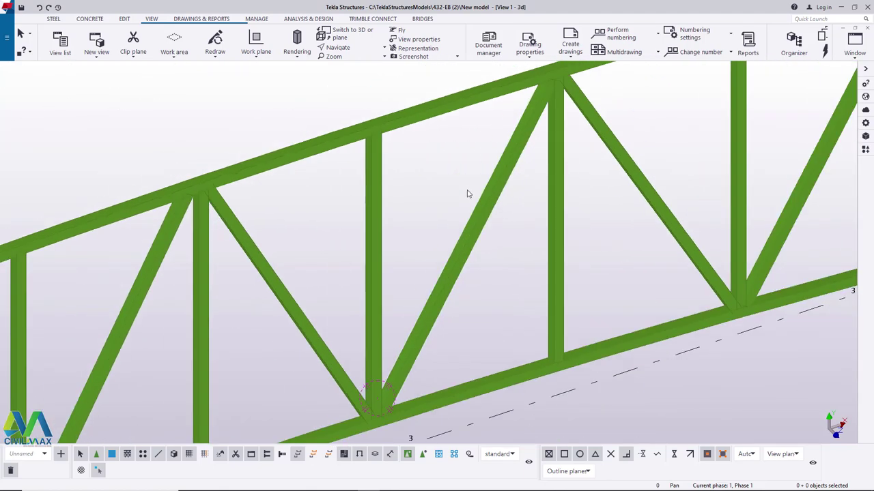
Examine the whole braced truss and the upper curved beam's end at the column on grid line A
scroll(469, 193, down, 4)
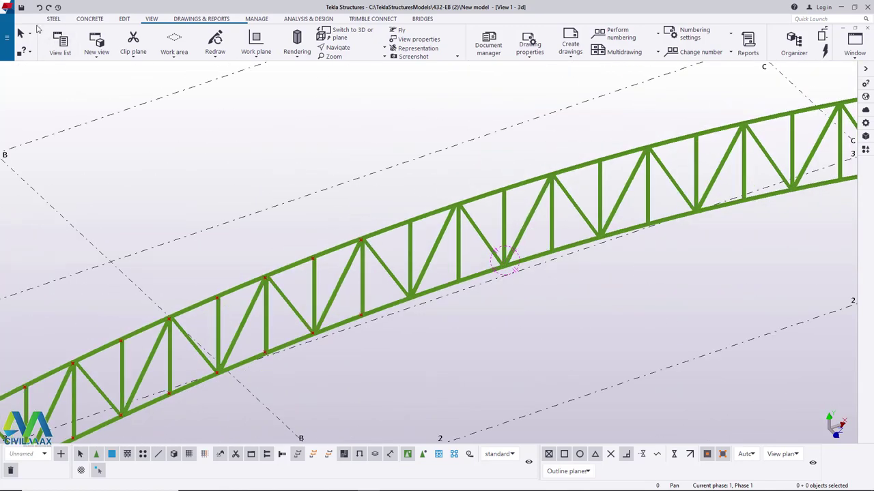
scroll(503, 213, down, 6)
scroll(497, 321, up, 1)
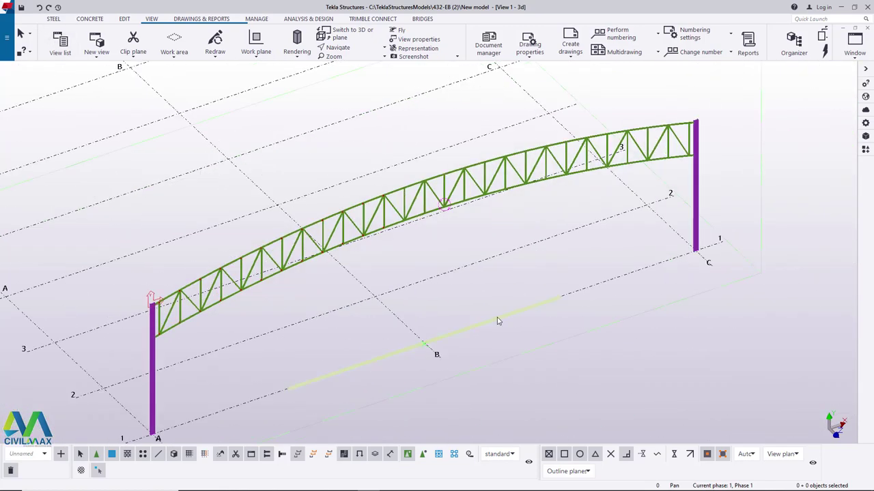
scroll(167, 307, up, 4)
scroll(171, 307, down, 5)
scroll(184, 275, up, 5)
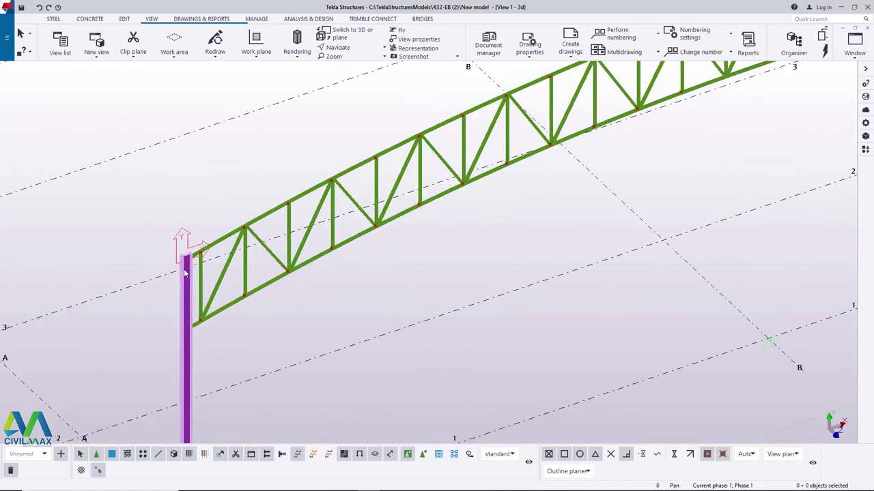
scroll(184, 275, up, 5)
click(337, 47)
click(356, 62)
drag(228, 253, 111, 252)
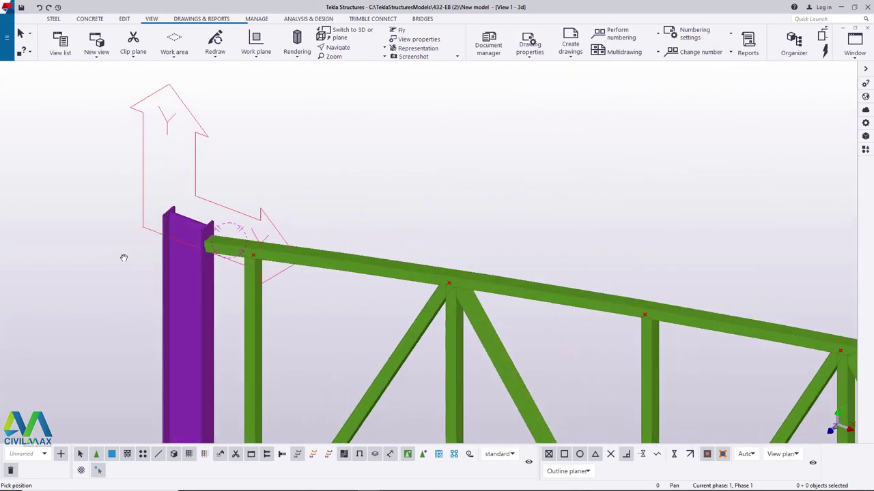
scroll(240, 248, down, 2)
scroll(232, 243, up, 3)
scroll(230, 244, up, 1)
right_click(362, 163)
click(369, 170)
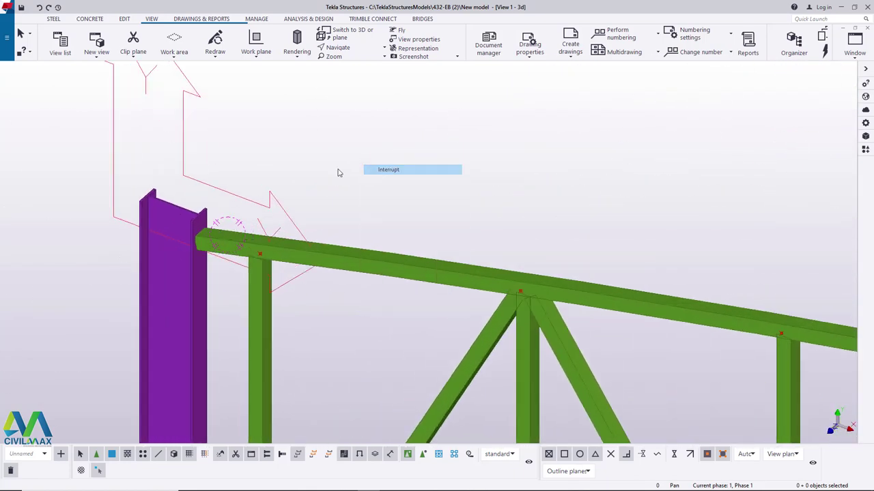
Examine the truss along its length and its top and bottom chord connections at the purple column
scroll(192, 185, down, 8)
scroll(217, 202, down, 2)
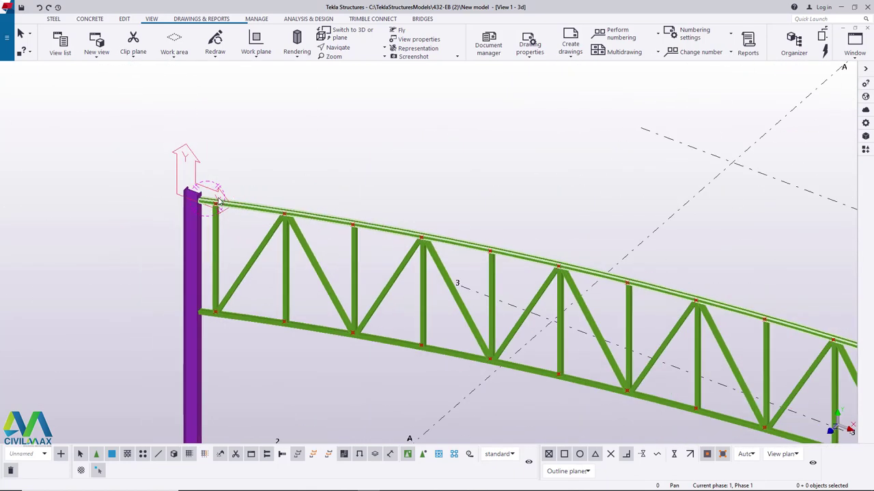
scroll(217, 201, down, 2)
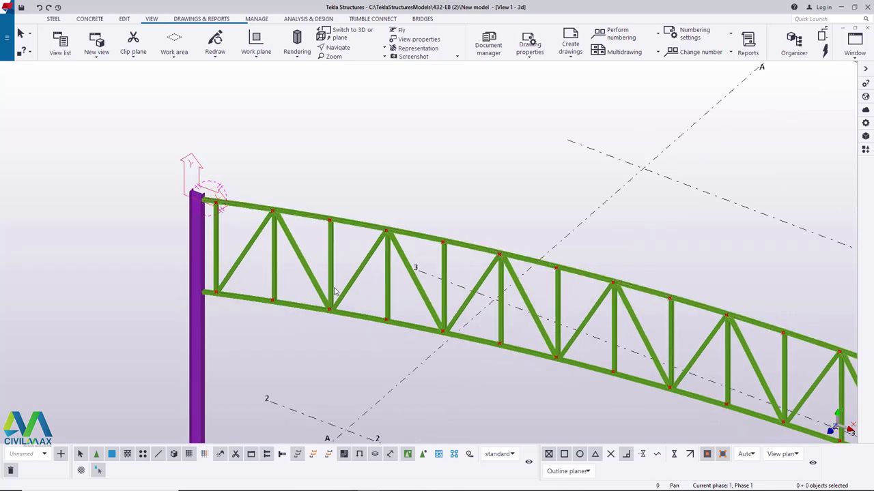
click(421, 242)
ctrl+middle_drag(261, 245, 421, 192)
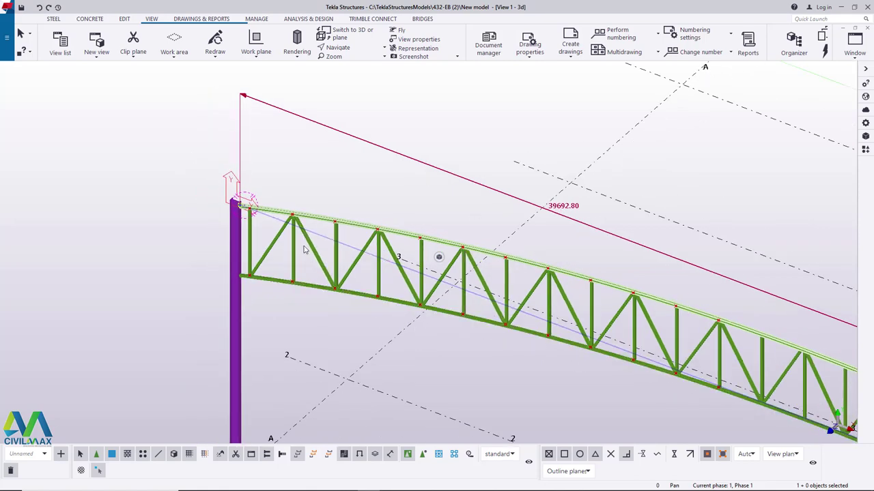
scroll(266, 250, down, 7)
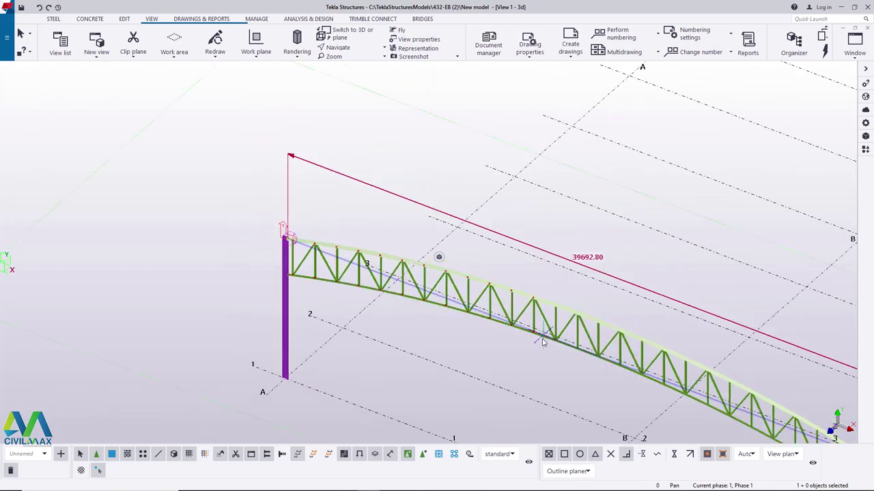
scroll(389, 298, up, 1)
scroll(572, 271, up, 4)
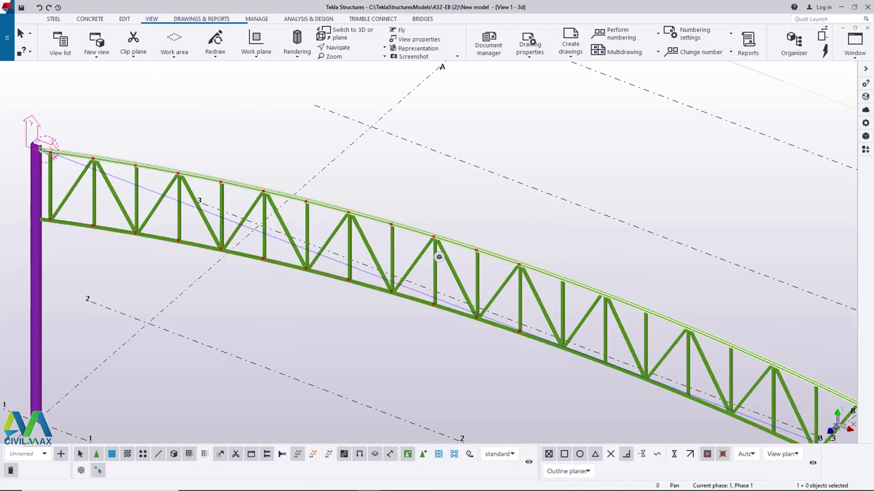
scroll(278, 166, down, 2)
scroll(68, 159, up, 4)
right_click(225, 124)
click(243, 128)
scroll(137, 147, up, 2)
scroll(140, 146, up, 2)
scroll(242, 176, down, 5)
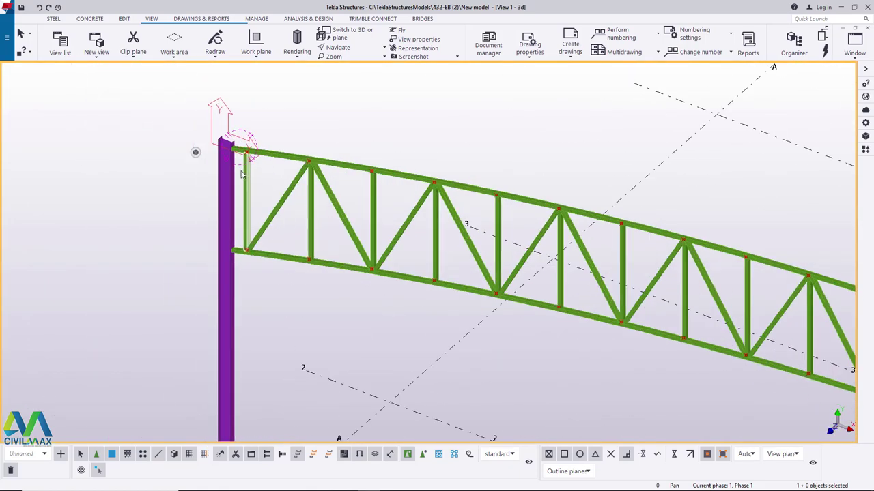
scroll(273, 160, down, 4)
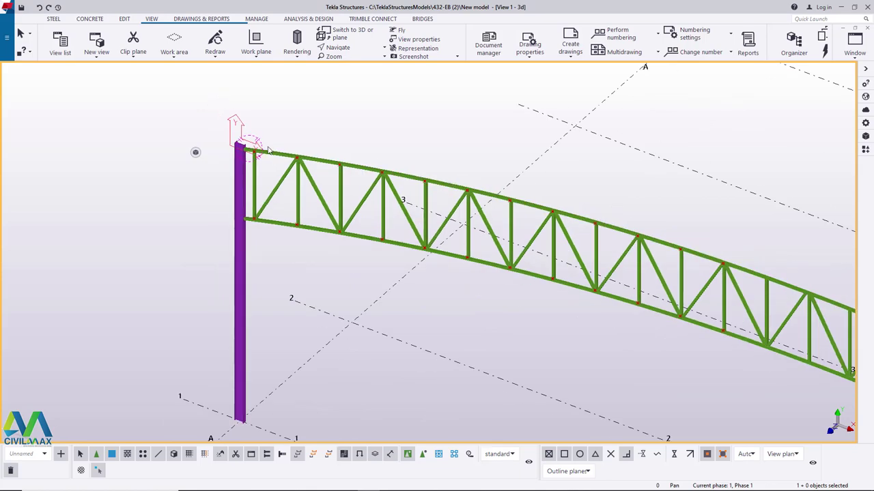
scroll(152, 117, up, 2)
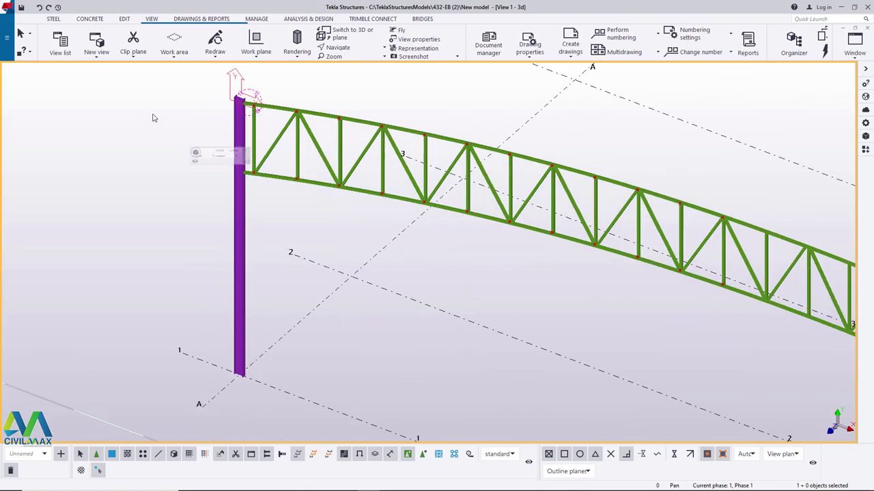
Move the work plane to the horizontal plane at the intersection of grid lines A and 2
click(259, 58)
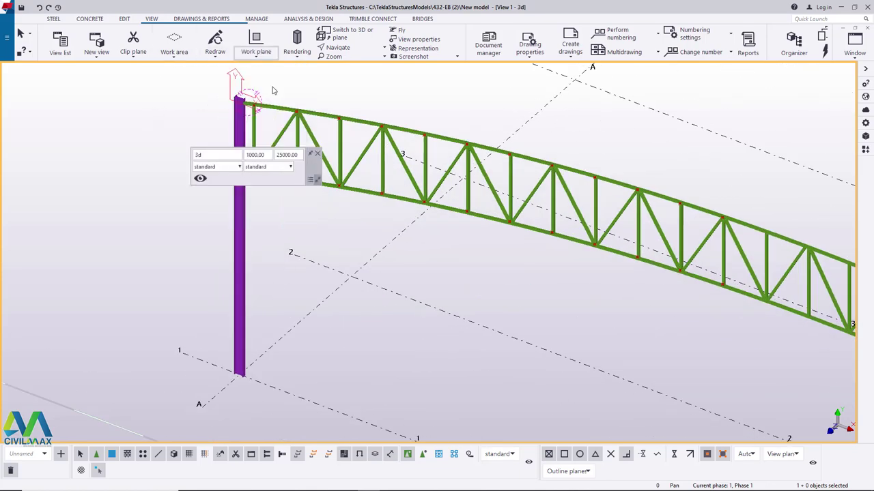
click(354, 278)
right_click(427, 258)
click(452, 265)
scroll(338, 286, down, 2)
scroll(289, 180, up, 2)
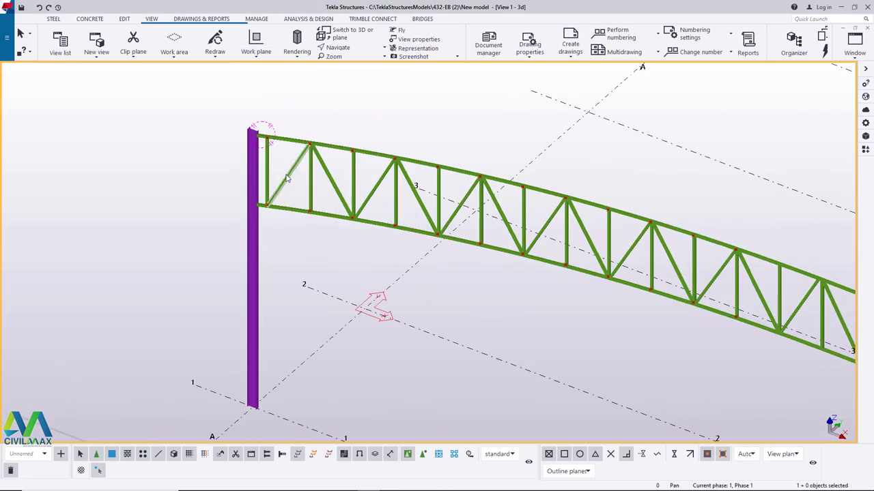
Place construction points at the two outer top corners of the column flange facing the truss
scroll(289, 179, up, 10)
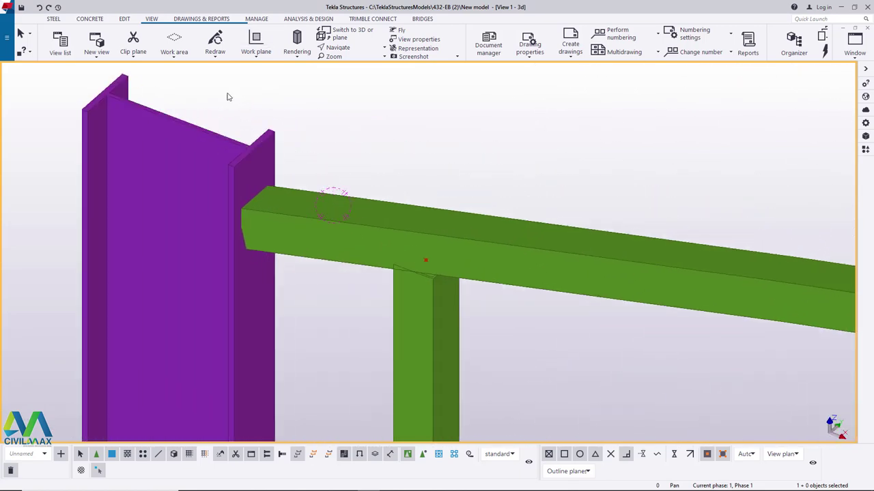
click(124, 19)
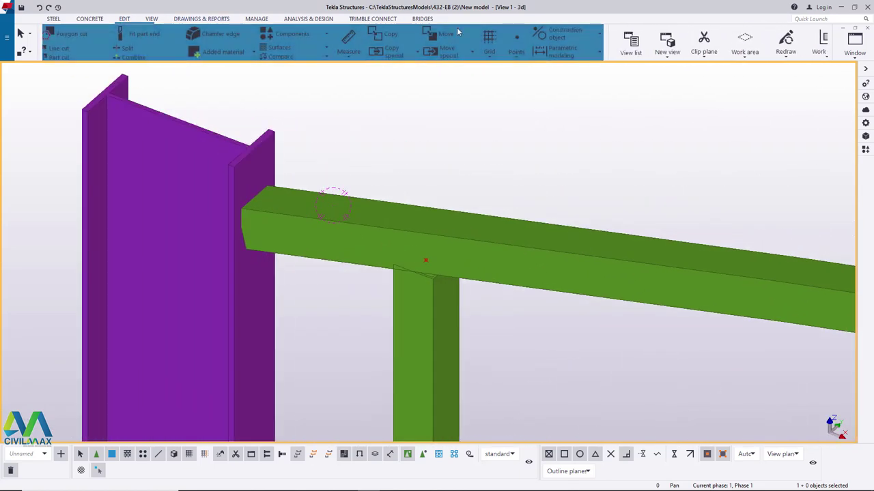
click(519, 57)
click(520, 180)
scroll(243, 161, up, 3)
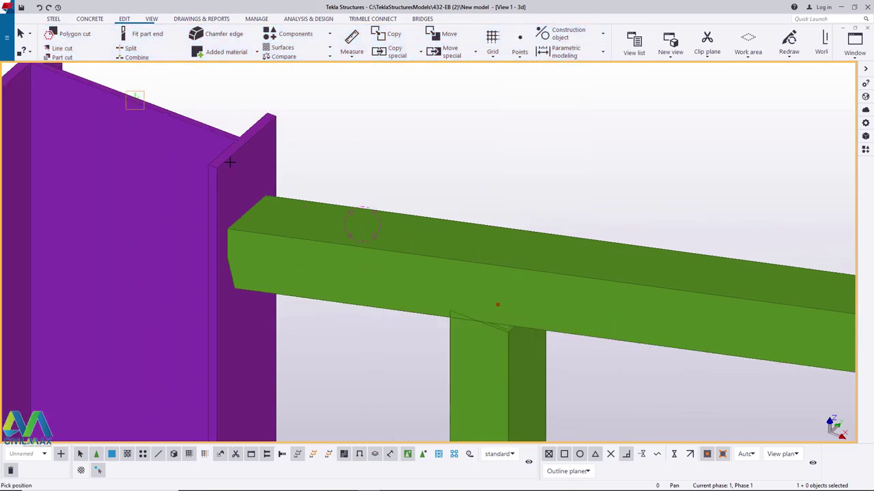
scroll(225, 164, up, 2)
click(312, 80)
right_click(376, 105)
click(394, 111)
Copy the two flange corner points linearly upward above the column top, with 1 copy
scroll(308, 203, down, 1)
scroll(312, 102, up, 2)
click(312, 101)
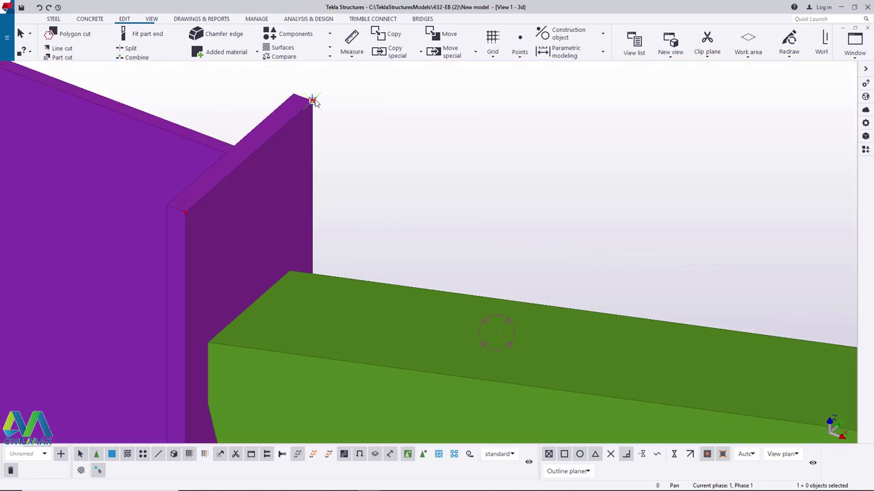
right_click(419, 142)
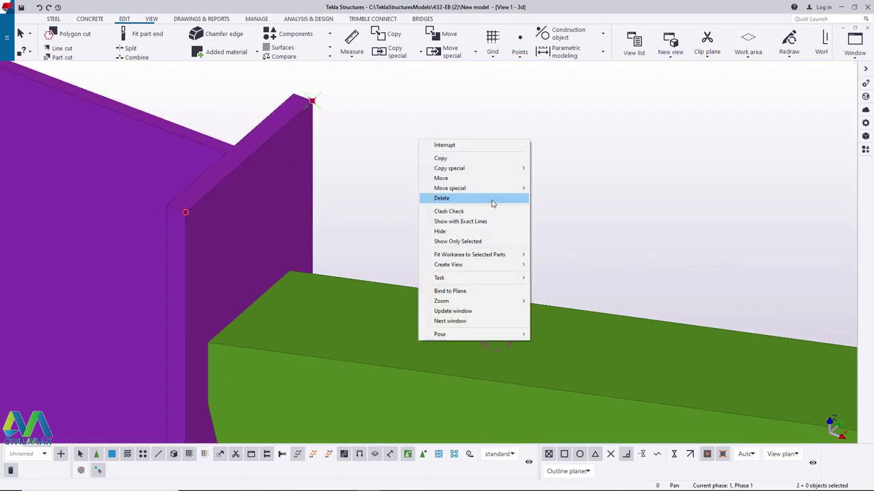
mouse_move(452, 171)
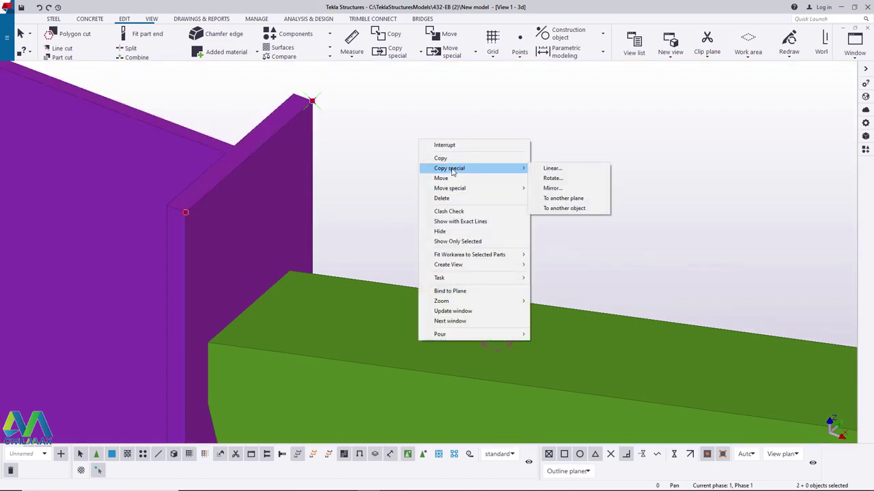
click(552, 169)
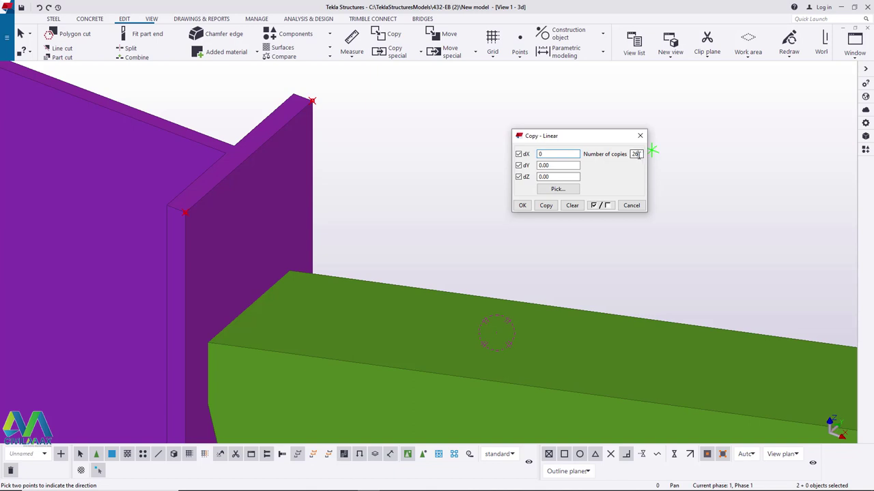
text(1)
right_click(471, 170)
click(488, 174)
click(522, 205)
scroll(346, 205, down, 5)
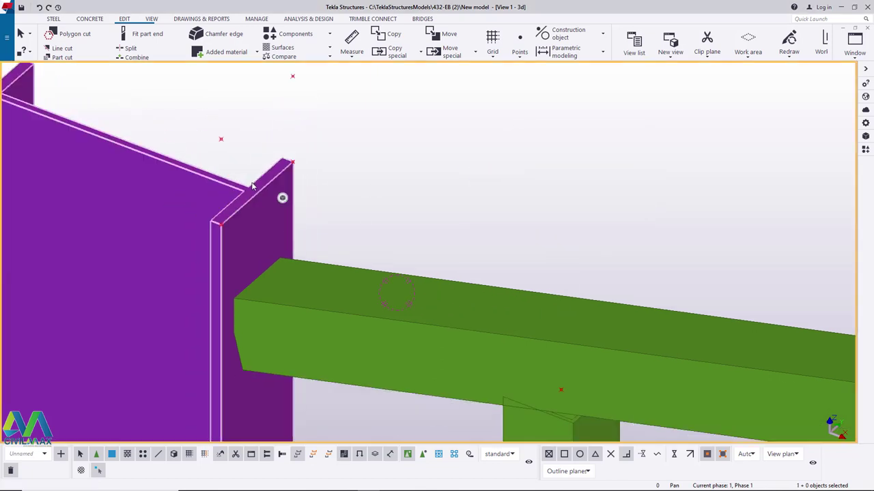
Place a construction point on the column flange's front edge, level with the underside of the truss's bottom chord
scroll(258, 169, down, 5)
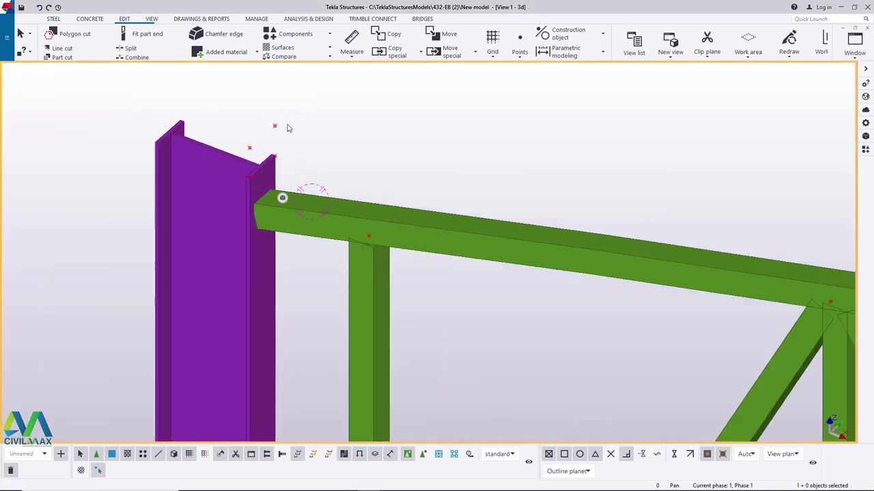
scroll(290, 122, down, 3)
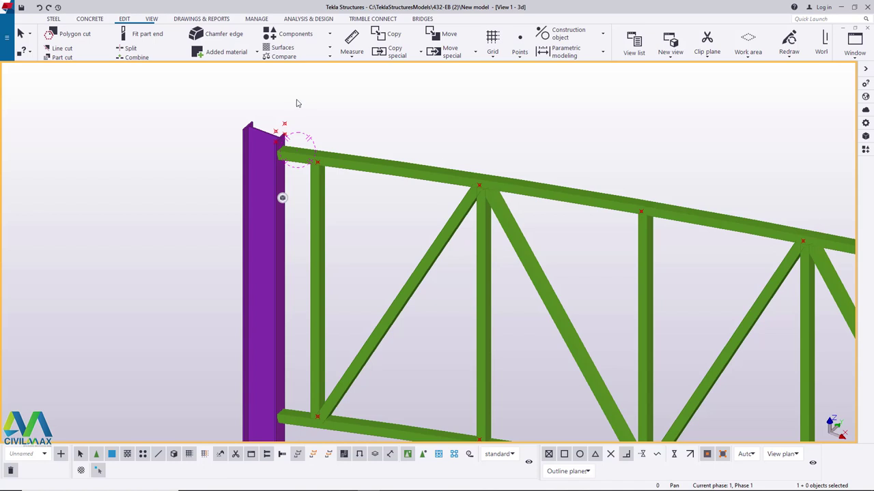
scroll(342, 103, down, 1)
scroll(281, 353, up, 6)
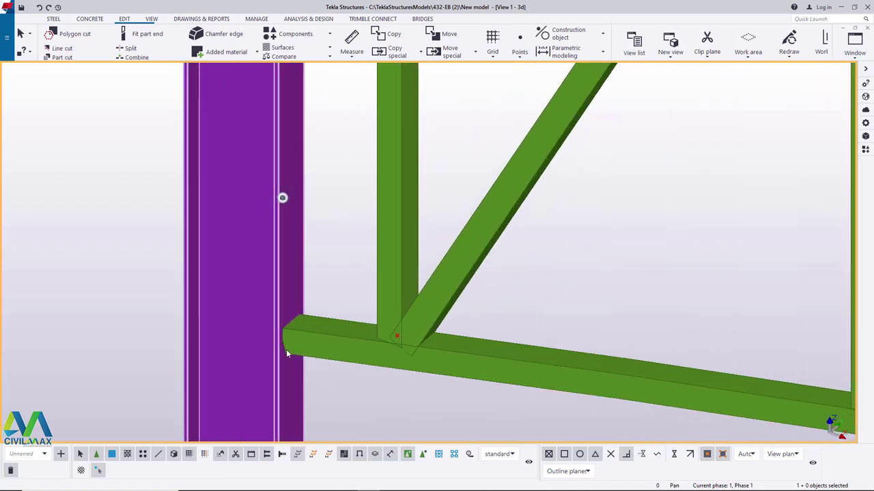
scroll(280, 355, up, 5)
click(124, 19)
click(519, 47)
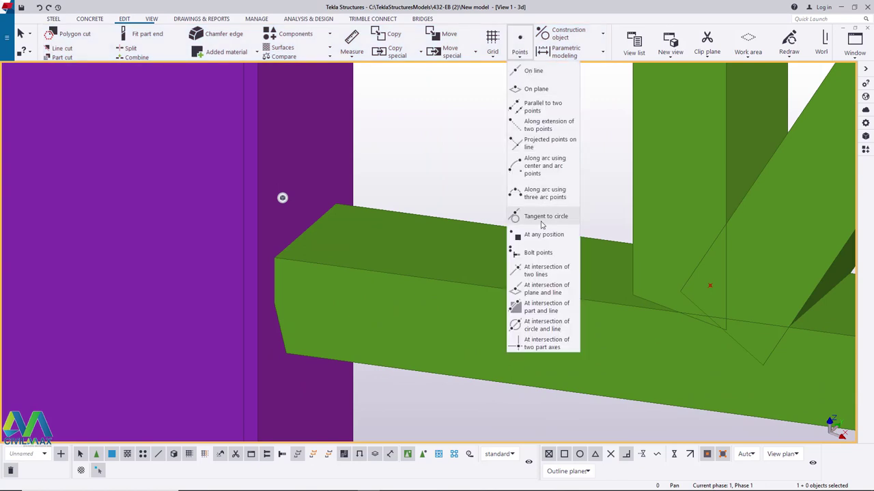
click(544, 234)
scroll(294, 344, up, 5)
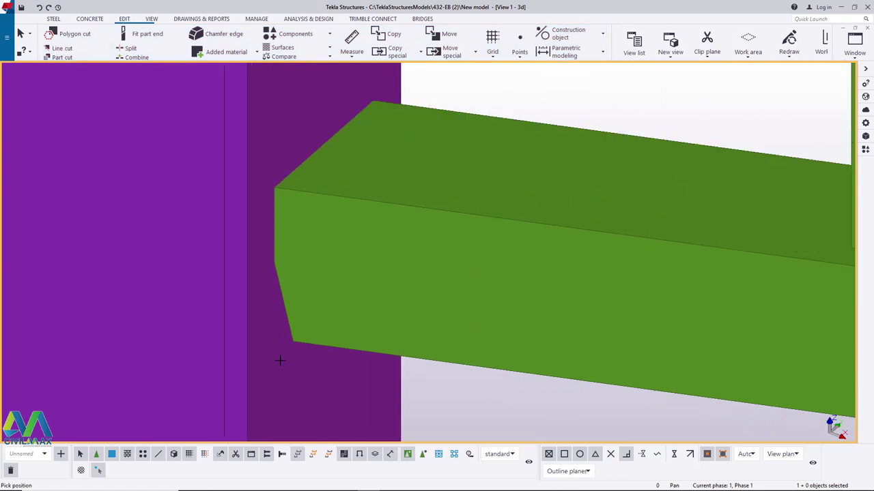
click(235, 356)
right_click(236, 356)
click(270, 319)
Copy the two flange-top points down to the bottom chord, from the front raised point to the new edge point
scroll(300, 352, down, 10)
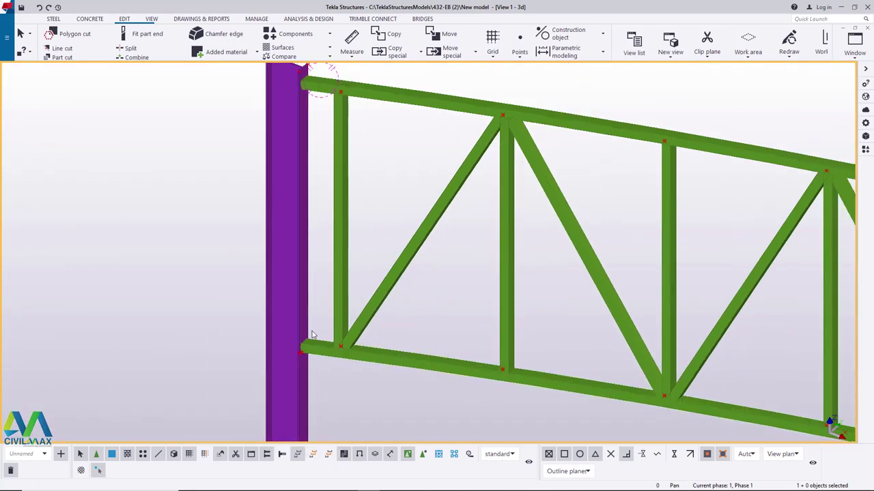
scroll(312, 335, down, 2)
scroll(313, 164, up, 8)
click(314, 170)
right_click(415, 136)
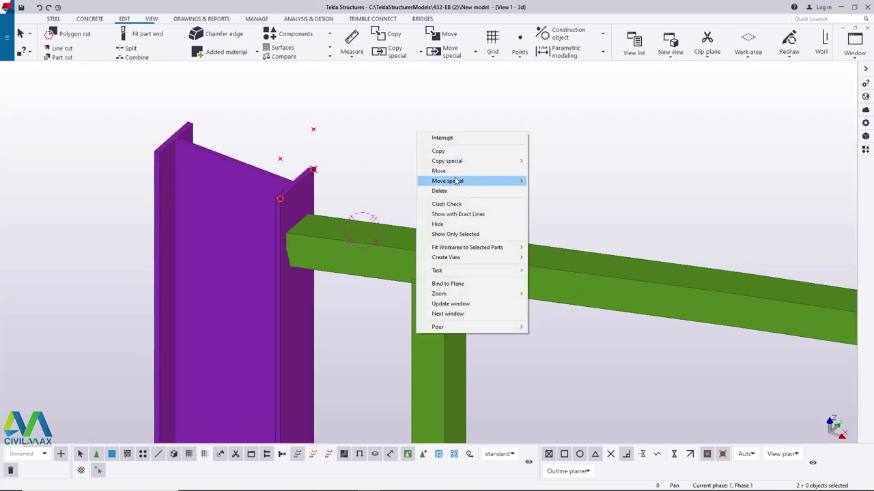
click(449, 150)
click(280, 158)
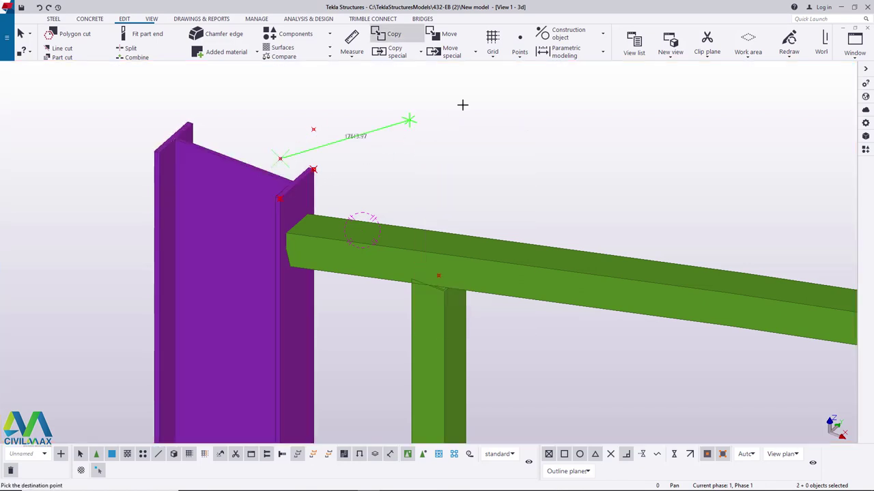
scroll(426, 117, down, 6)
scroll(427, 327, up, 10)
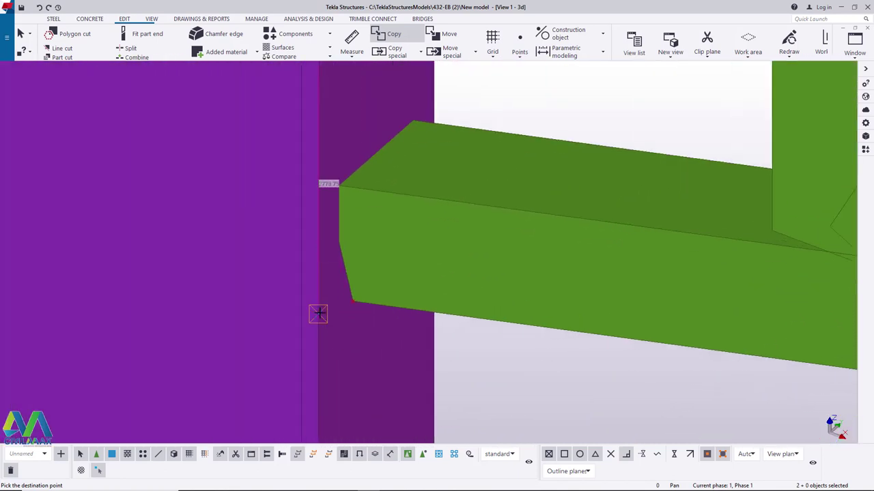
scroll(319, 313, down, 5)
right_click(462, 272)
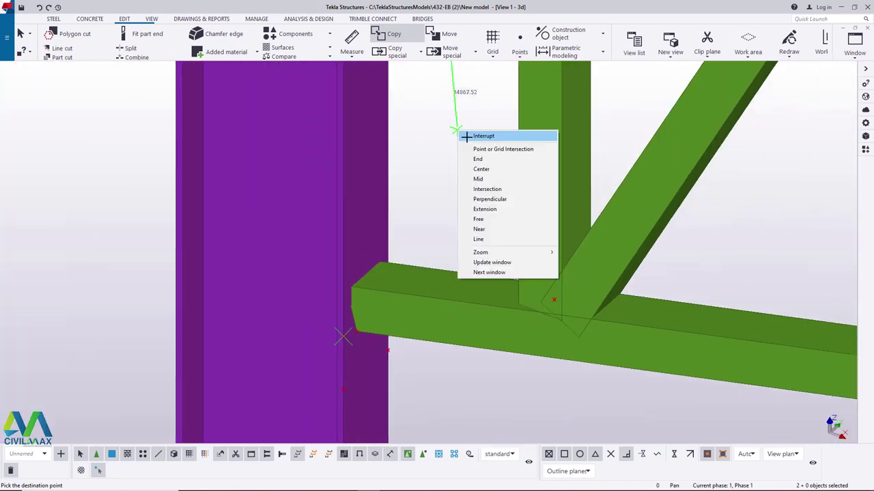
click(483, 135)
scroll(363, 323, down, 8)
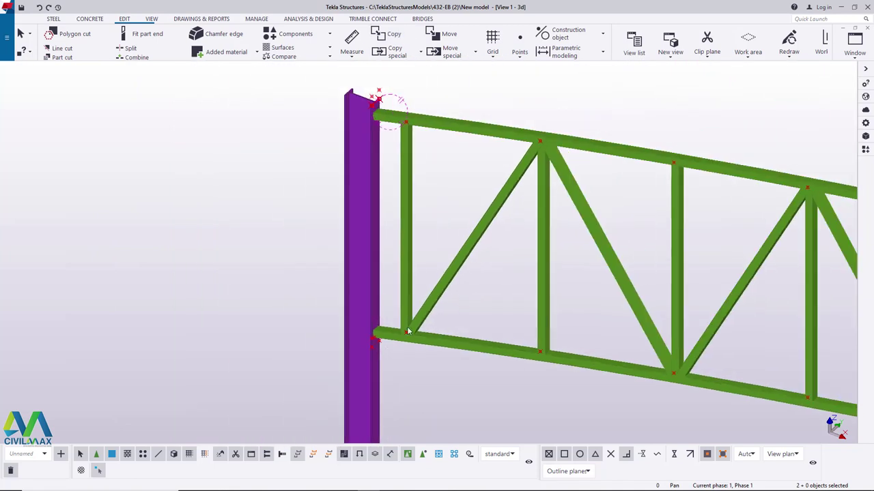
Start a contour plate with its first corners at the two raised construction points above the column flange
scroll(380, 138, up, 5)
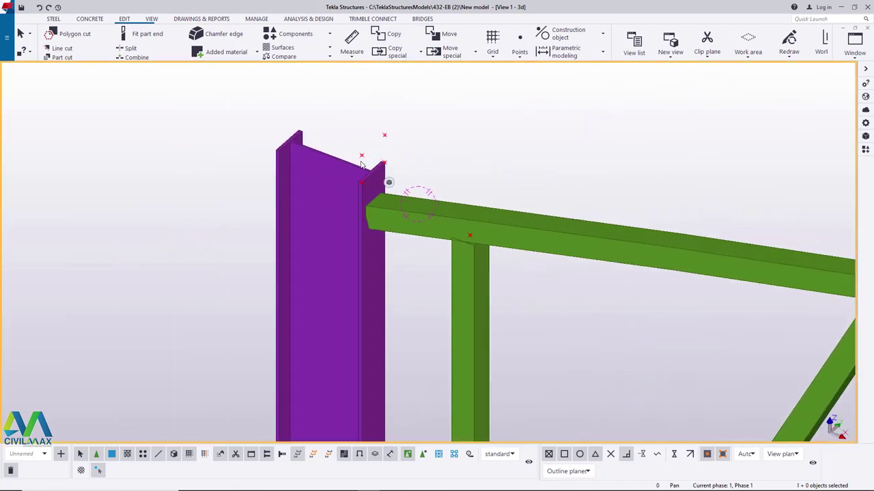
click(372, 172)
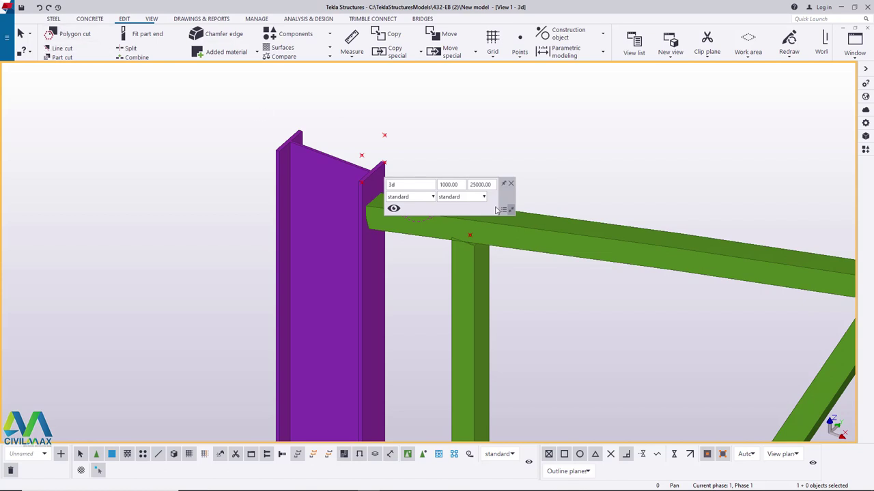
click(510, 182)
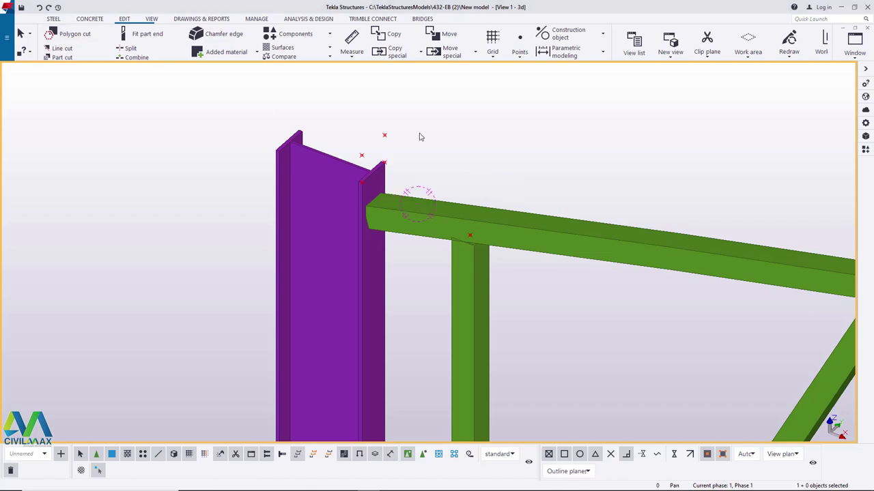
click(53, 19)
click(110, 53)
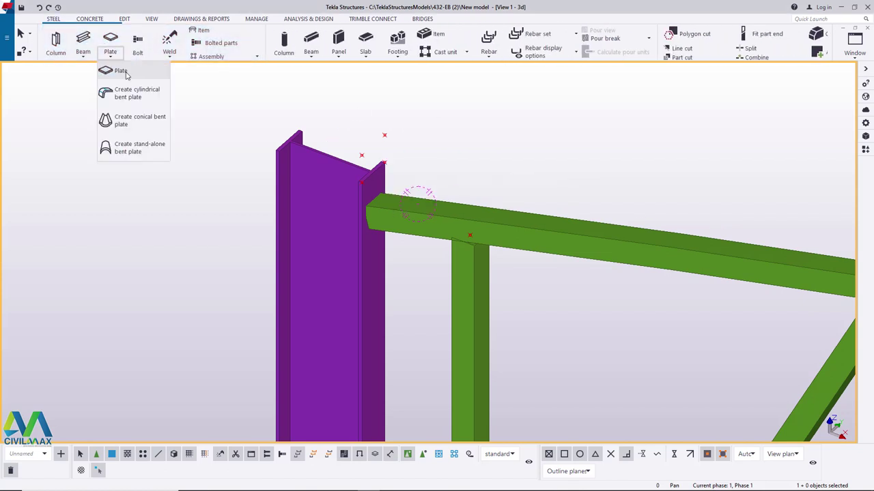
click(125, 73)
scroll(433, 174, up, 4)
click(307, 162)
click(361, 116)
scroll(358, 95, down, 4)
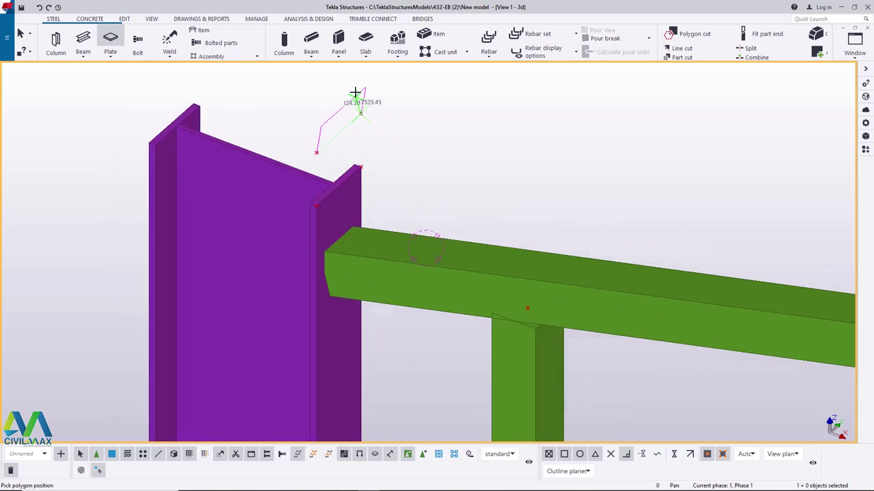
Complete the contour plate through the two lower flange points near the bottom chord and close it at its first corner
scroll(377, 97, down, 4)
scroll(367, 343, up, 6)
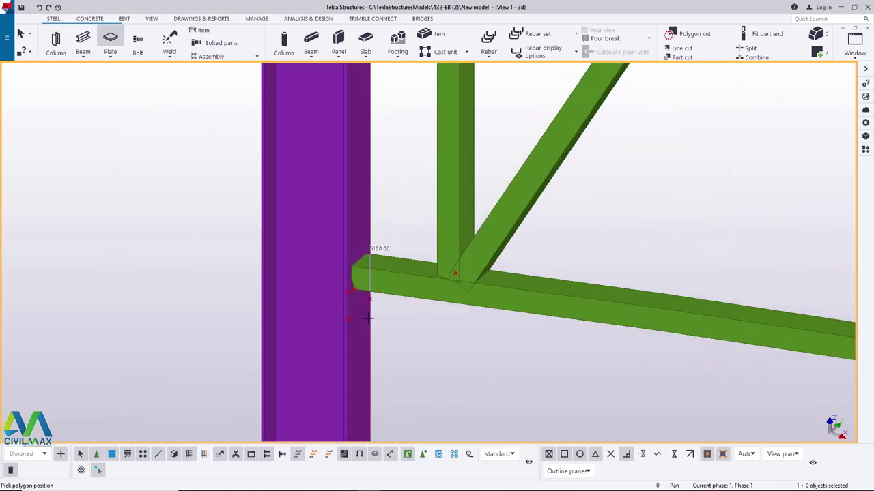
scroll(372, 293, up, 2)
click(365, 283)
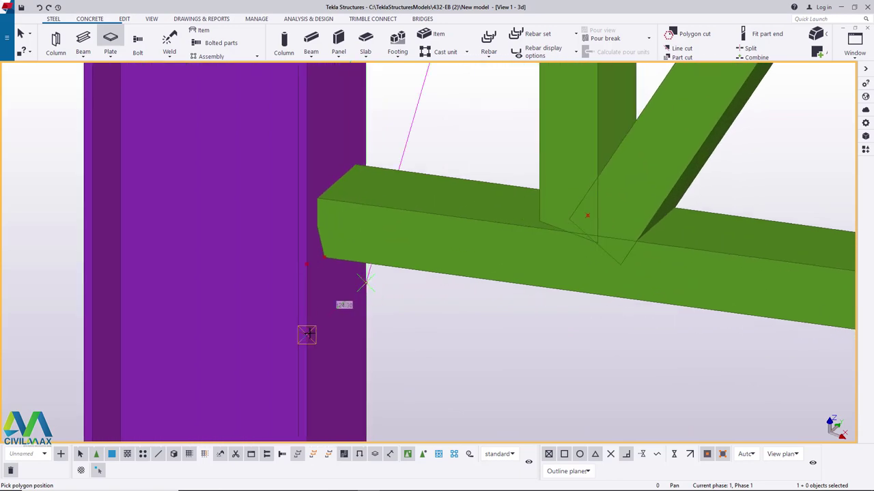
scroll(310, 333, down, 10)
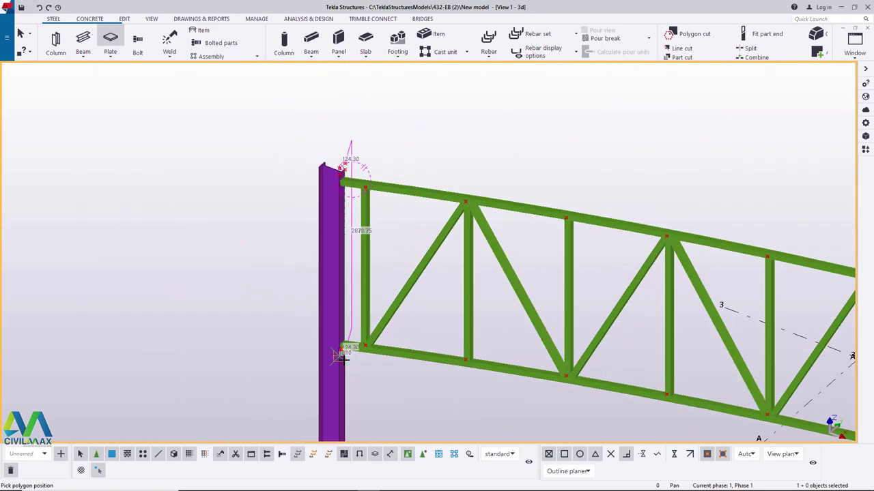
scroll(356, 223, up, 8)
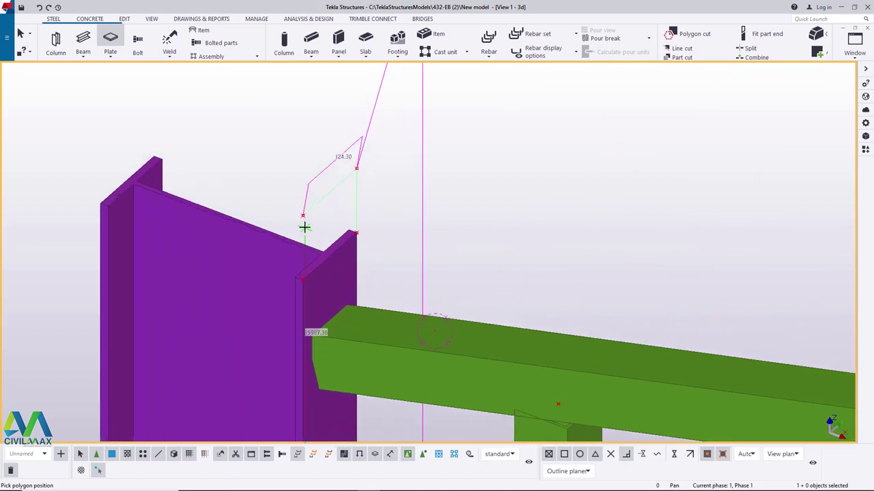
scroll(304, 225, up, 2)
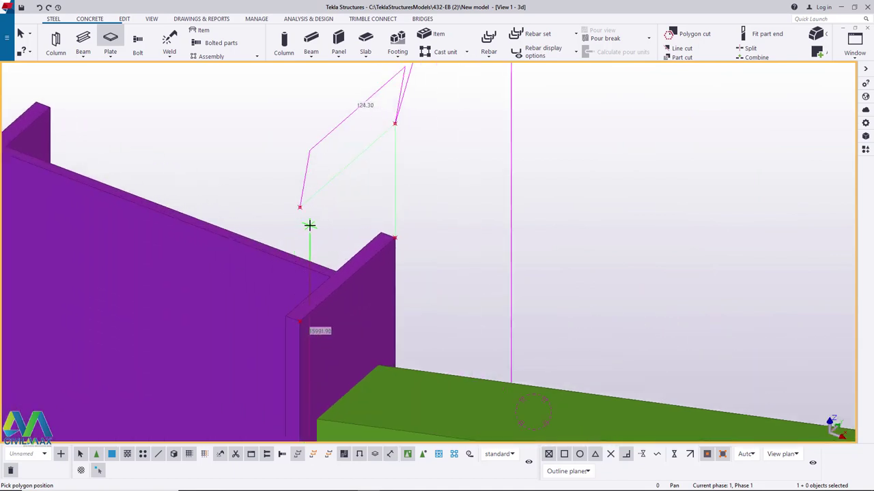
scroll(309, 225, up, 3)
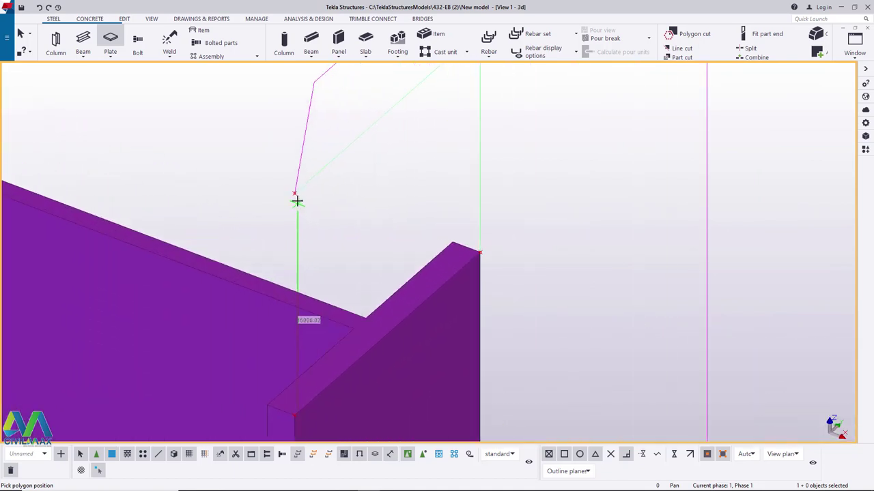
right_click(355, 183)
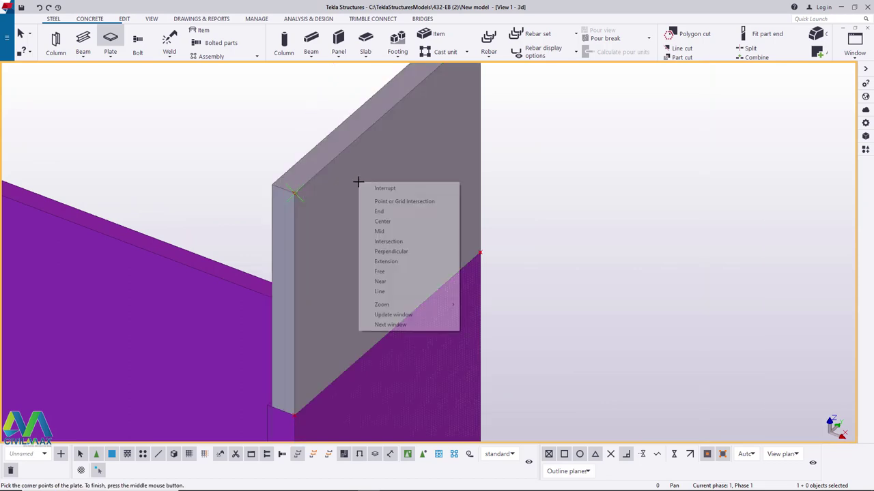
click(370, 189)
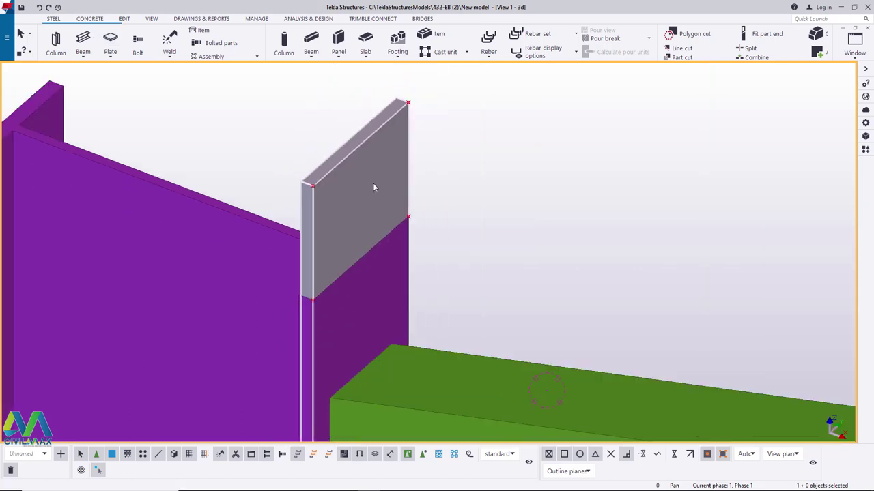
Set the contour plate's depth position to Behind and apply the modification
double_click(372, 183)
click(389, 174)
click(756, 129)
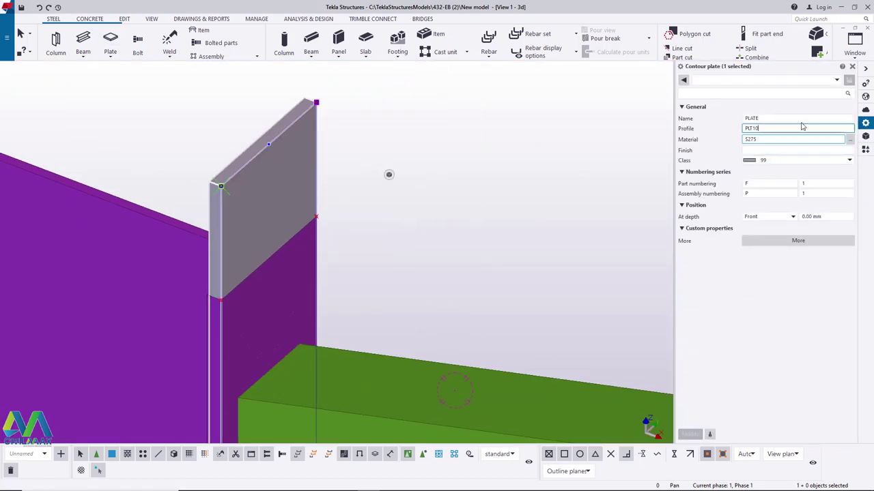
scroll(252, 153, down, 3)
scroll(238, 250, up, 2)
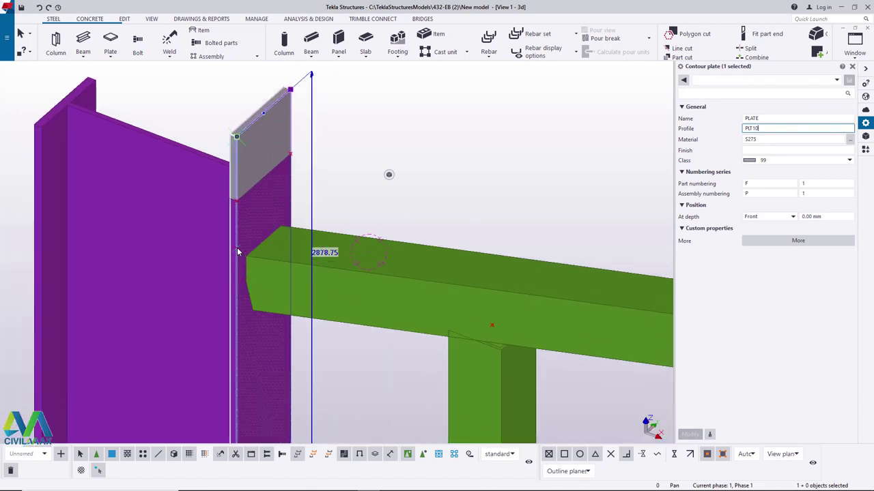
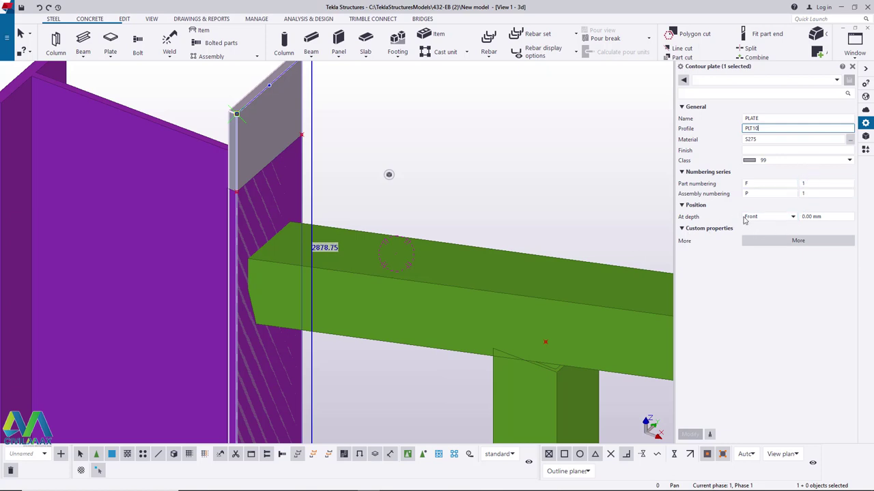
click(788, 217)
click(753, 241)
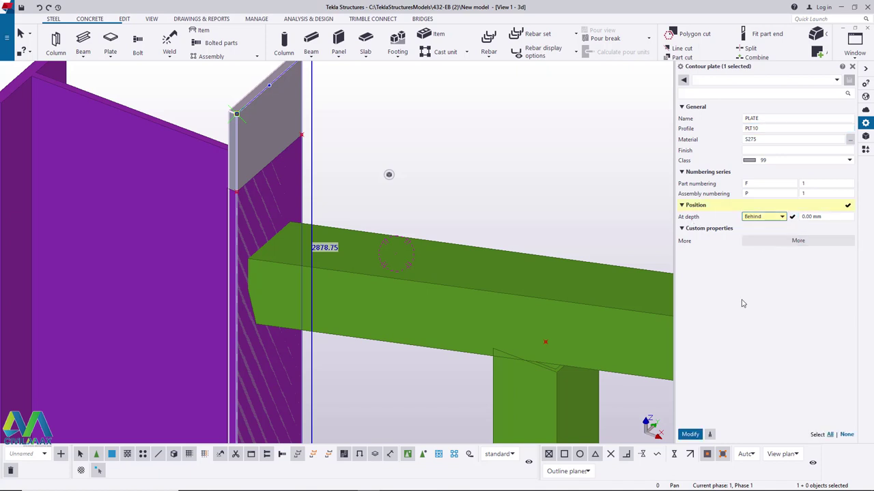
click(690, 434)
click(518, 153)
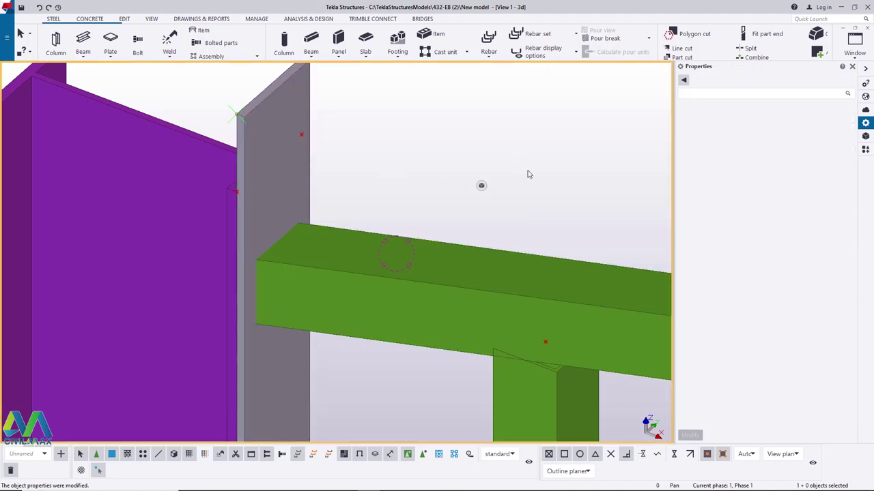
click(853, 67)
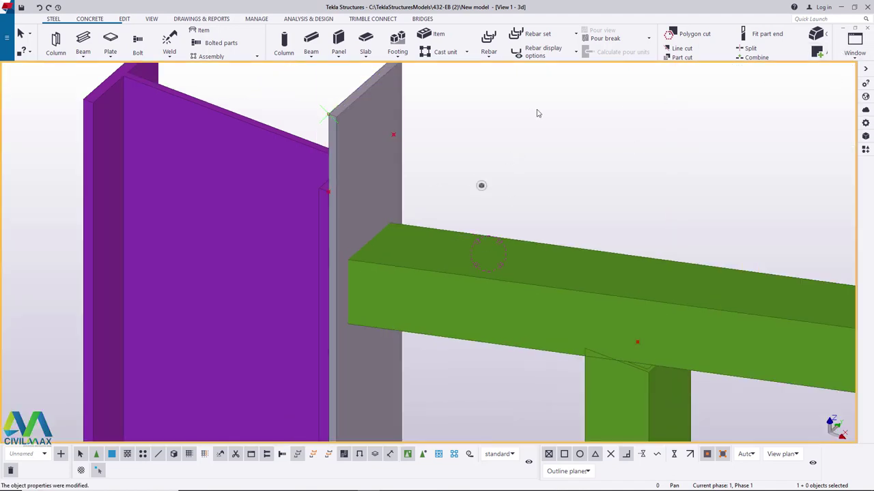
Place construction points on both outer vertical edges of the plate, level with the top of the column flange
scroll(113, 186, down, 5)
scroll(172, 205, up, 1)
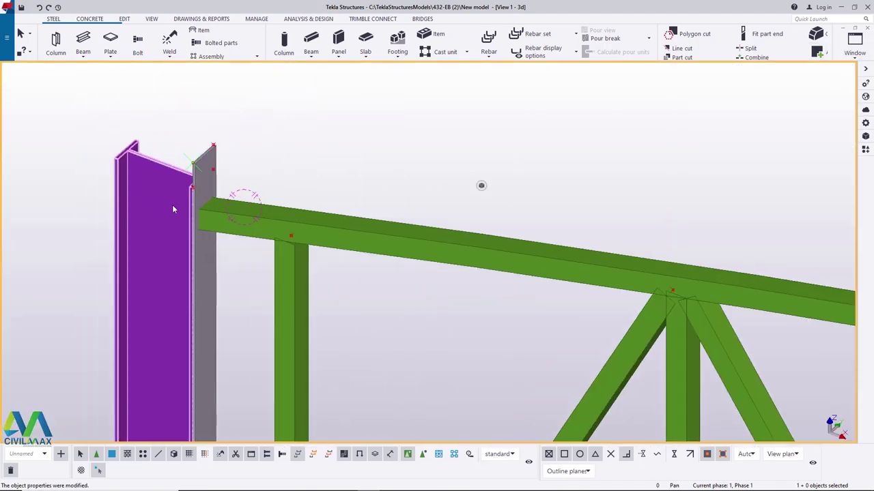
scroll(214, 203, up, 2)
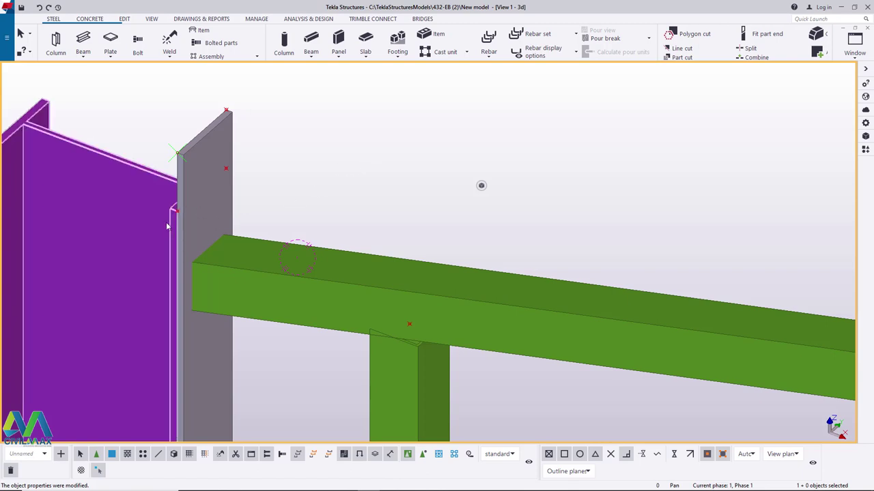
scroll(190, 208, up, 3)
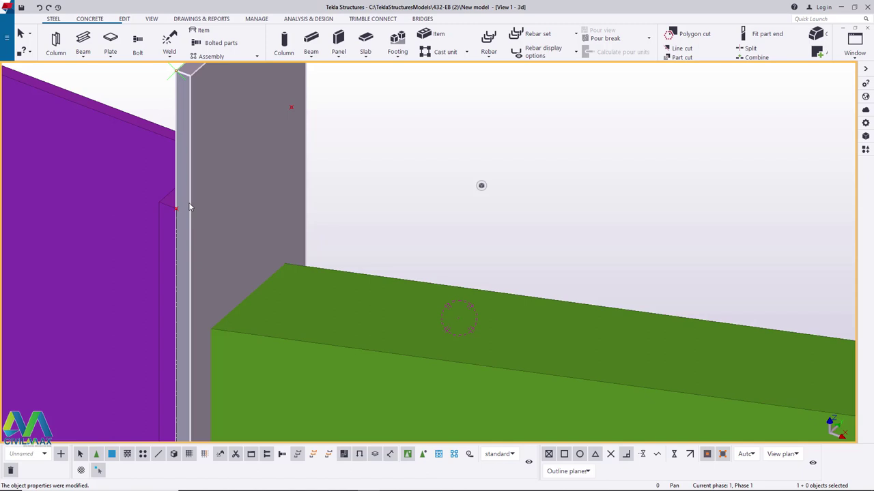
scroll(213, 188, down, 1)
scroll(206, 197, up, 3)
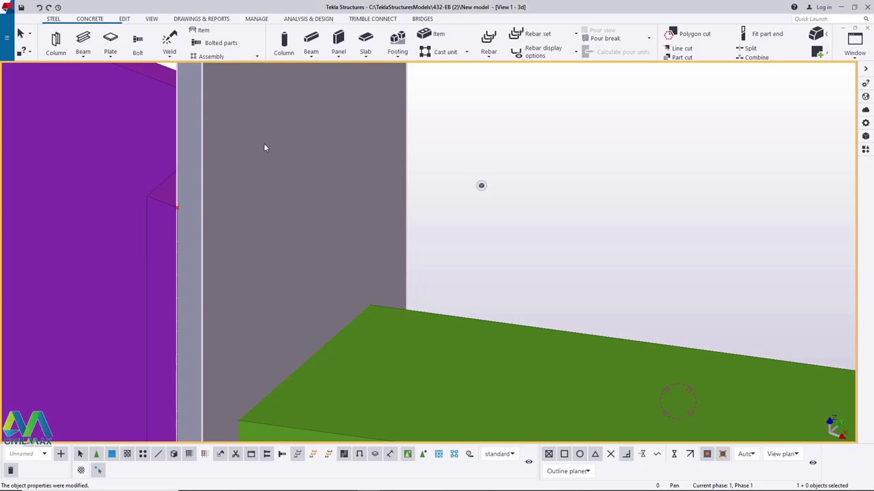
click(163, 225)
click(124, 19)
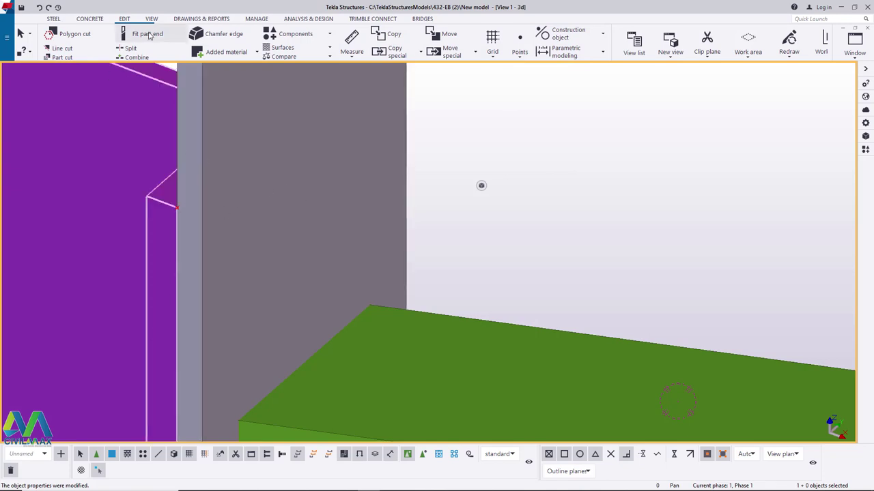
click(519, 55)
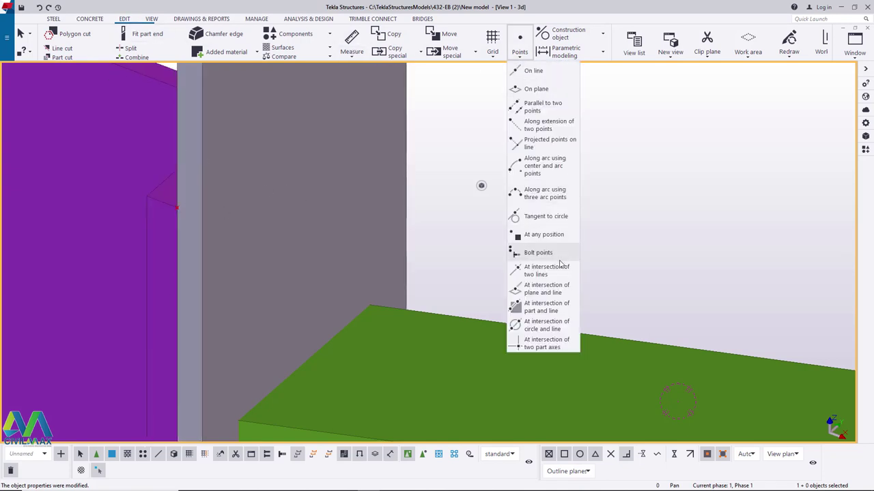
click(557, 239)
scroll(174, 209, up, 1)
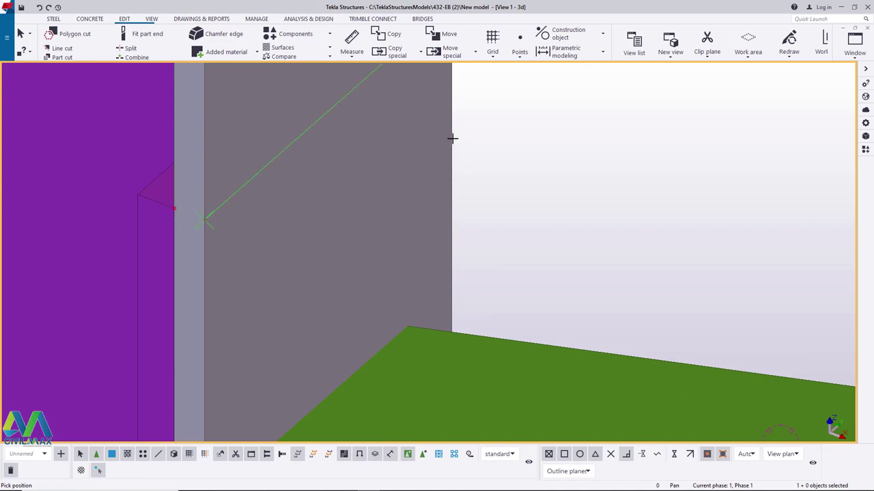
scroll(384, 258, down, 1)
click(430, 81)
right_click(491, 105)
click(516, 109)
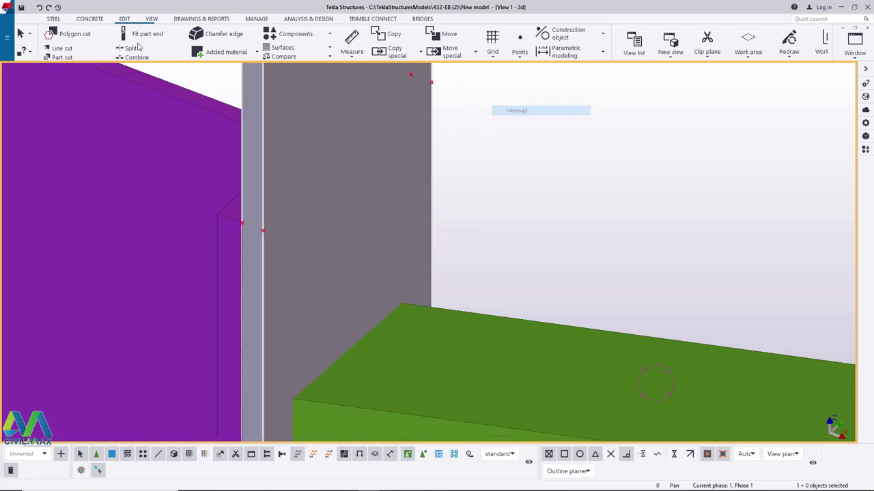
Try to trim the plate above the column top with a line cut between the two new edge points
click(63, 49)
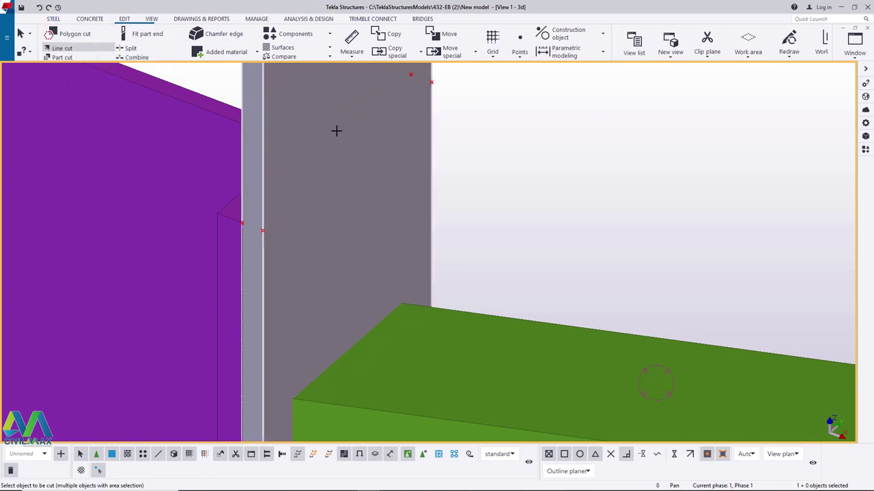
click(265, 230)
click(432, 82)
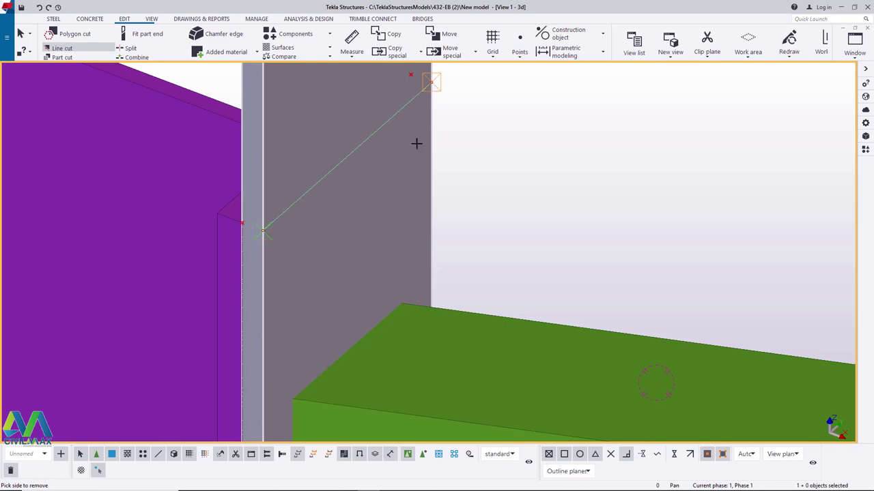
scroll(325, 307, down, 2)
scroll(324, 307, down, 1)
click(322, 189)
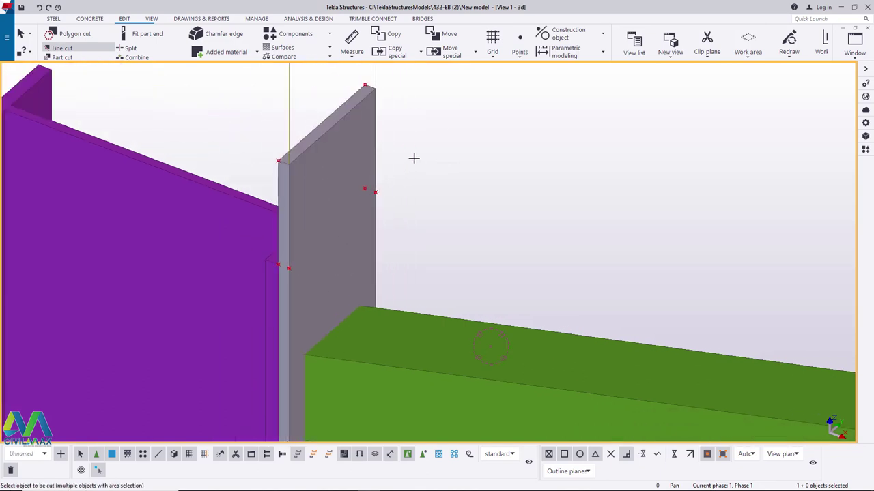
scroll(363, 198, down, 1)
scroll(383, 204, down, 2)
scroll(410, 189, down, 1)
right_click(427, 159)
click(464, 163)
scroll(468, 159, up, 3)
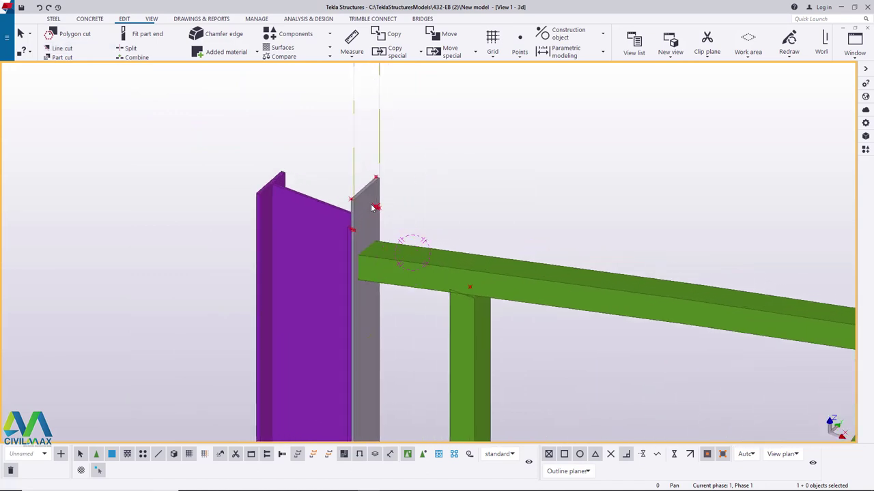
Clear the construction points and cut lines from the 3D view
right_click(445, 140)
click(494, 195)
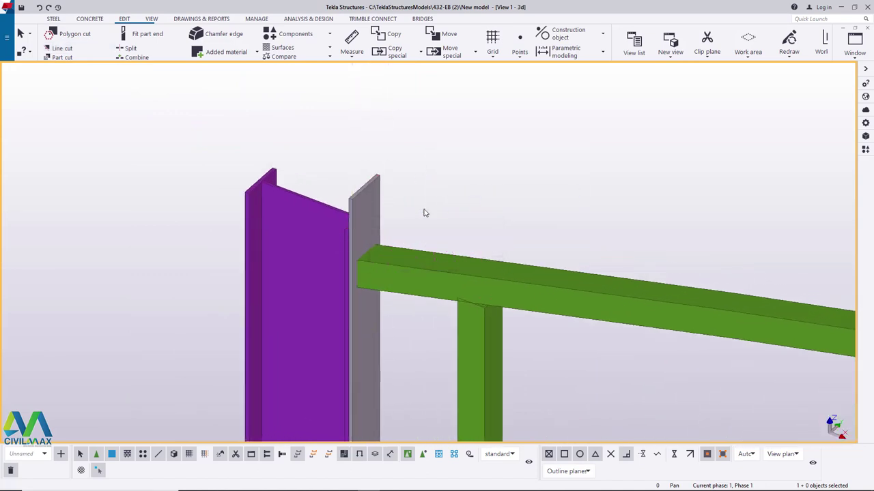
scroll(362, 236, up, 2)
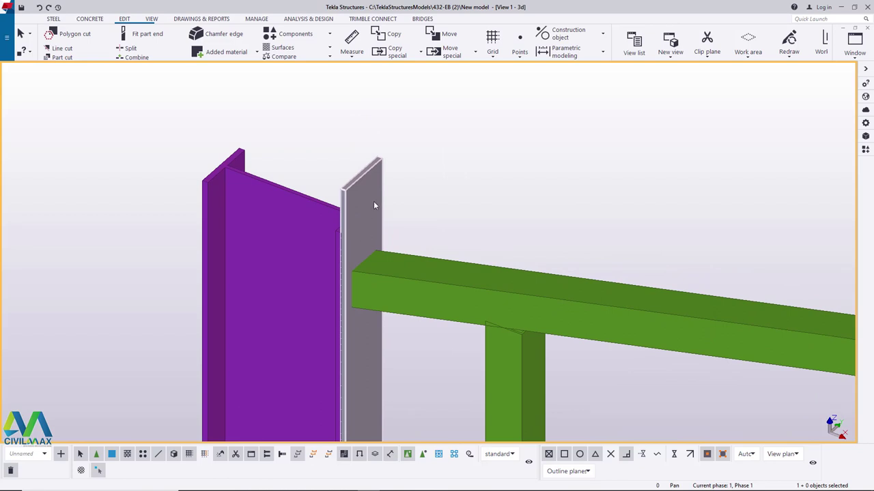
Delete the connection plate between the column flange and the truss
click(374, 204)
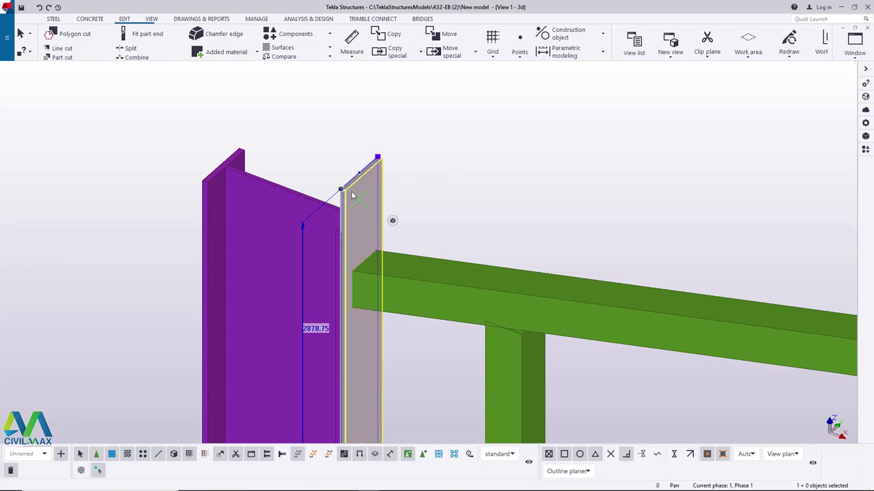
right_click(344, 193)
click(377, 284)
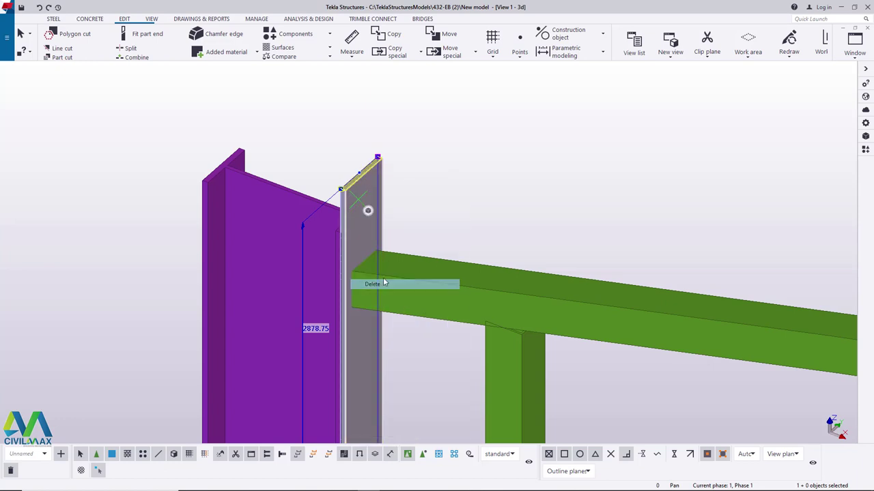
Remove the selected untrimmed plate in front of the column flange
right_click(345, 200)
click(373, 290)
scroll(372, 251, up, 2)
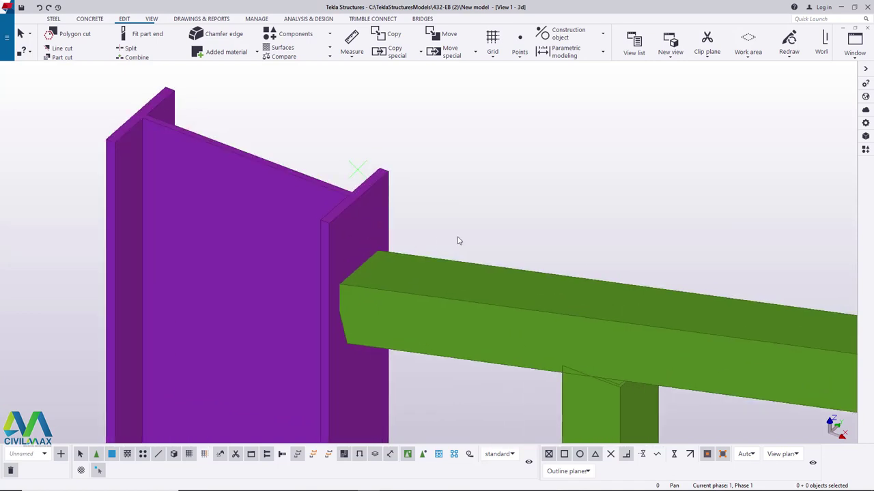
Place construction points at the two outer top corners of the column flange facing the truss
click(520, 55)
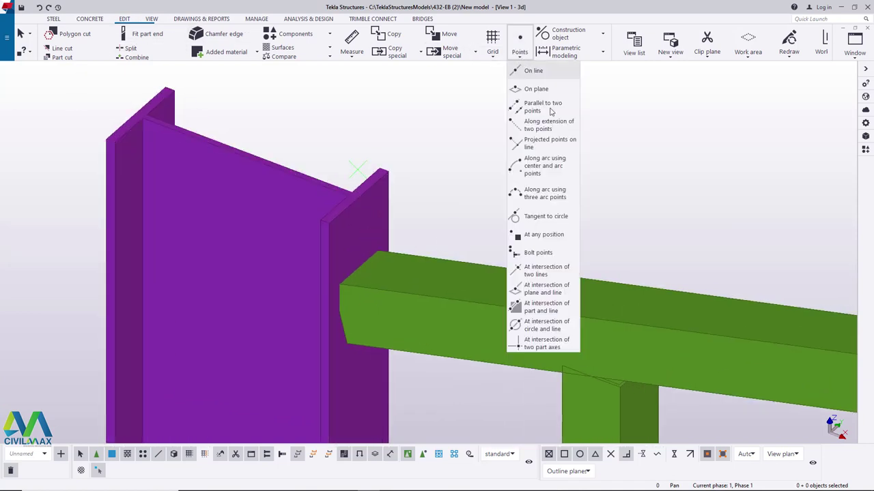
click(544, 235)
scroll(324, 220, up, 3)
click(317, 221)
click(415, 138)
right_click(485, 133)
click(503, 139)
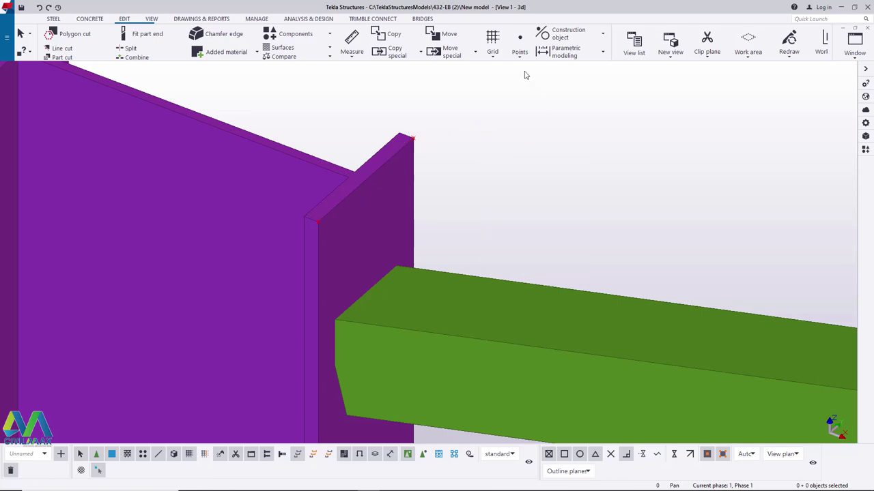
Place construction points at the top chord's upper end corner and level with it on the column flange edge
click(519, 56)
click(544, 235)
scroll(335, 322, up, 3)
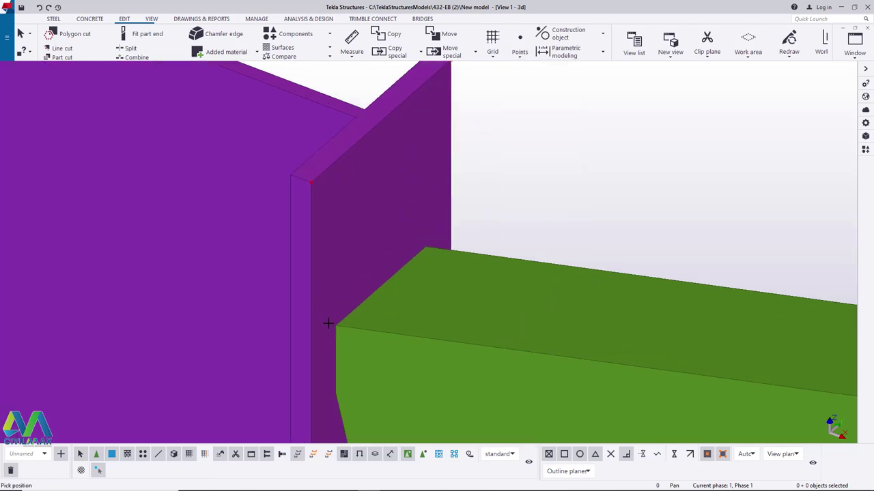
click(339, 328)
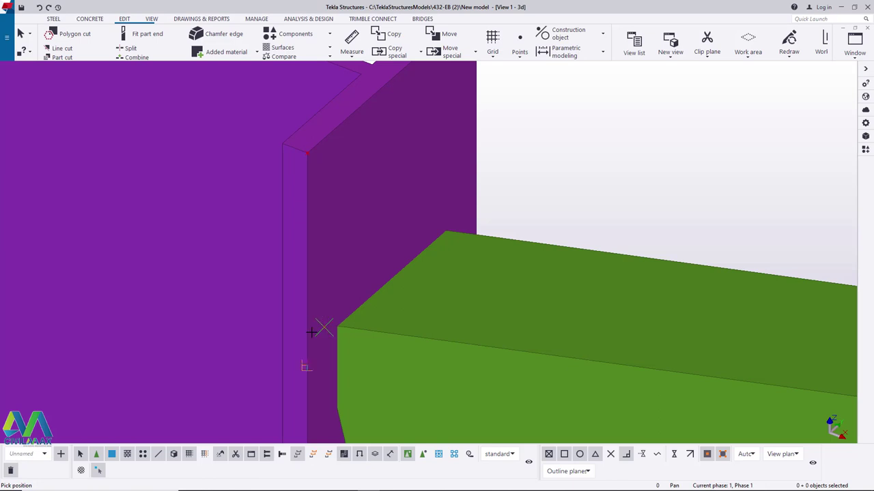
click(282, 363)
right_click(520, 186)
click(537, 190)
scroll(363, 164, down, 3)
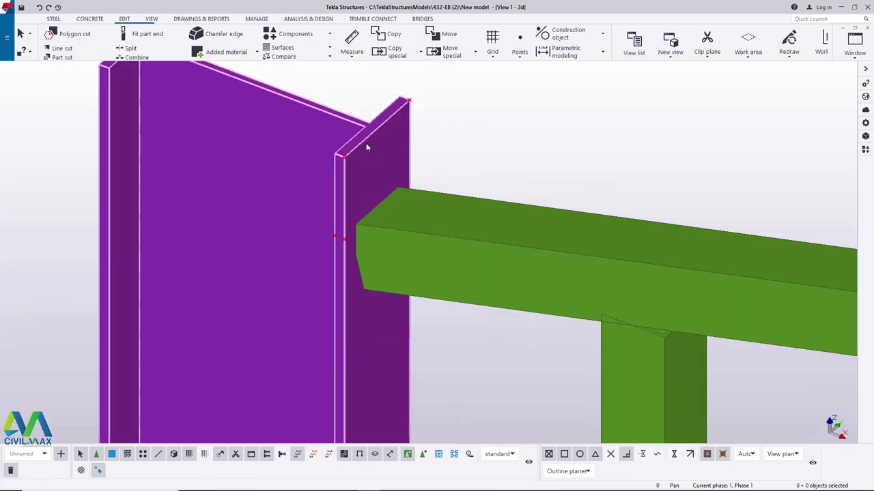
Place construction points at the bottom chord's lower end corner and level with it on the column flange edge
scroll(389, 146, down, 5)
scroll(375, 346, up, 6)
scroll(383, 346, up, 4)
click(520, 57)
click(525, 230)
scroll(382, 314, up, 4)
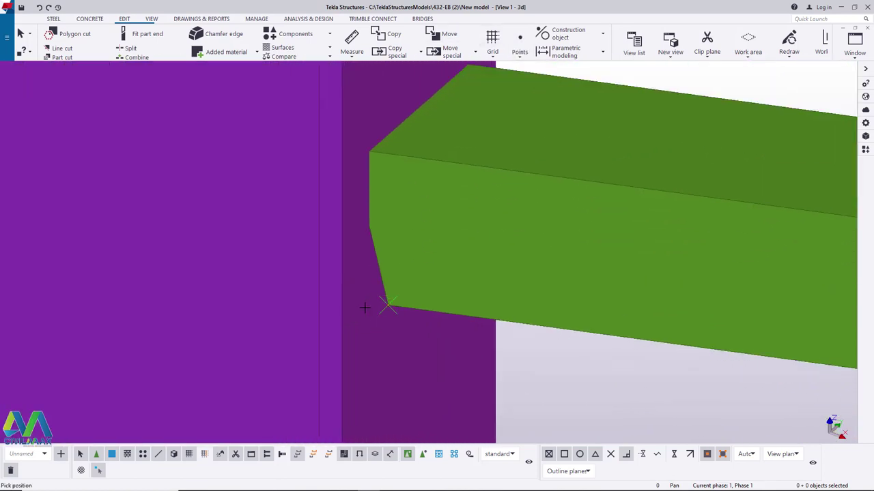
click(320, 315)
right_click(324, 293)
click(344, 297)
scroll(361, 327, down, 5)
scroll(370, 300, down, 3)
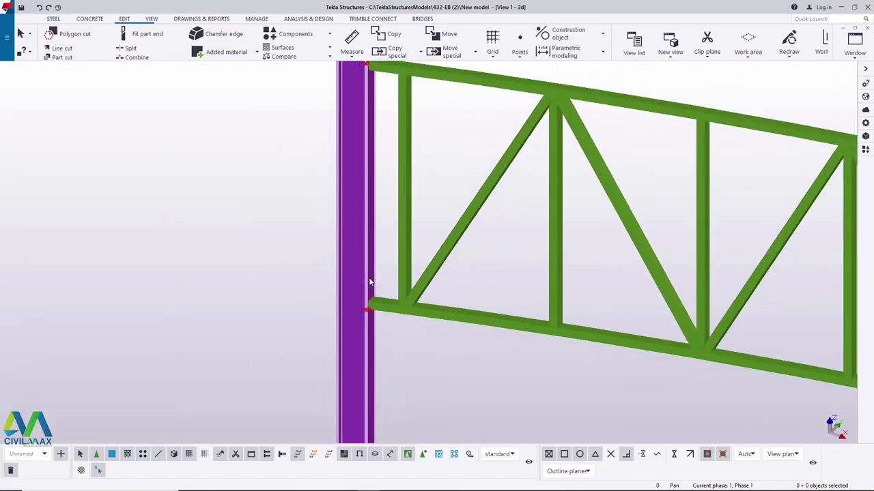
Copy the top chord level point to the flange's far edge, using the near and far top flange corners as references
scroll(366, 142, up, 6)
scroll(366, 142, up, 2)
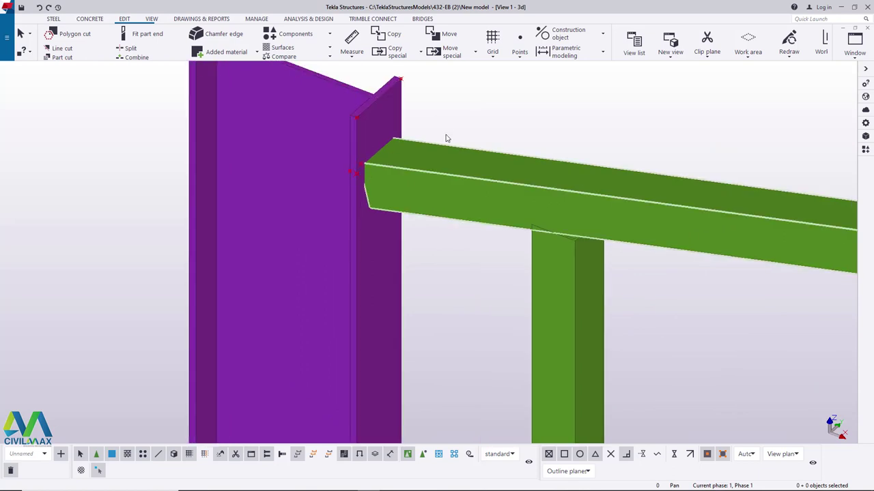
click(370, 123)
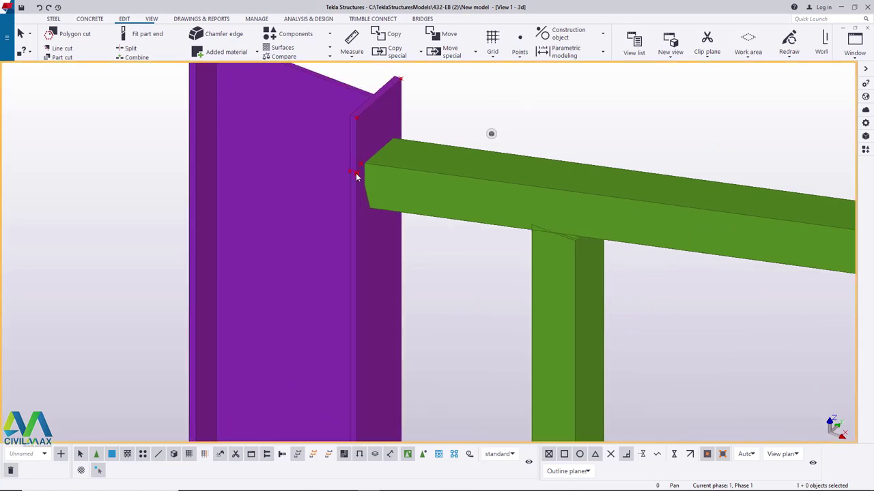
right_click(451, 111)
click(471, 151)
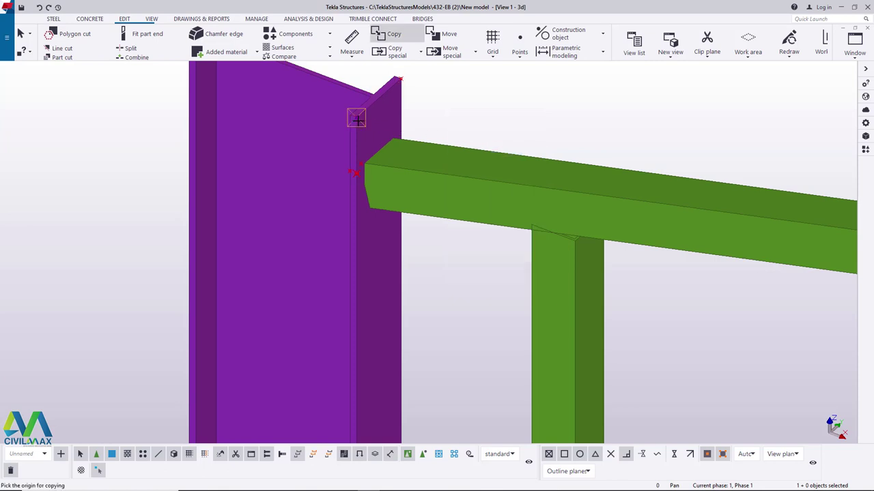
click(402, 78)
right_click(452, 93)
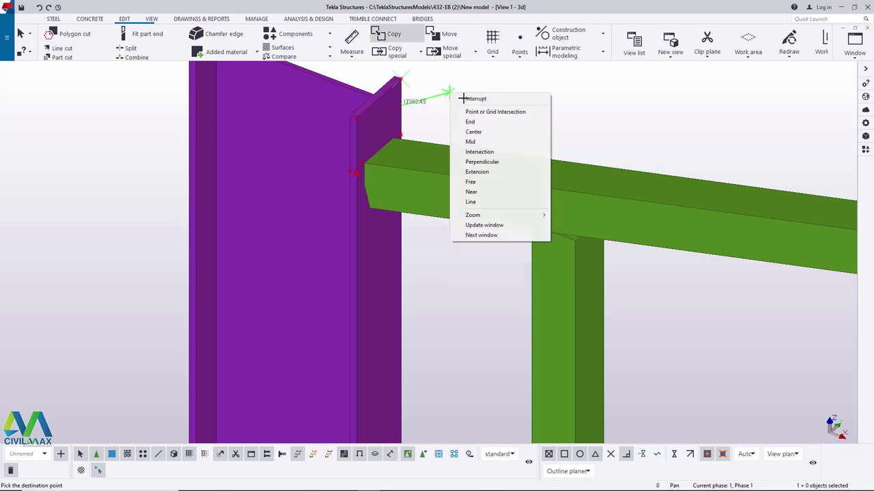
click(472, 98)
scroll(414, 101, up, 1)
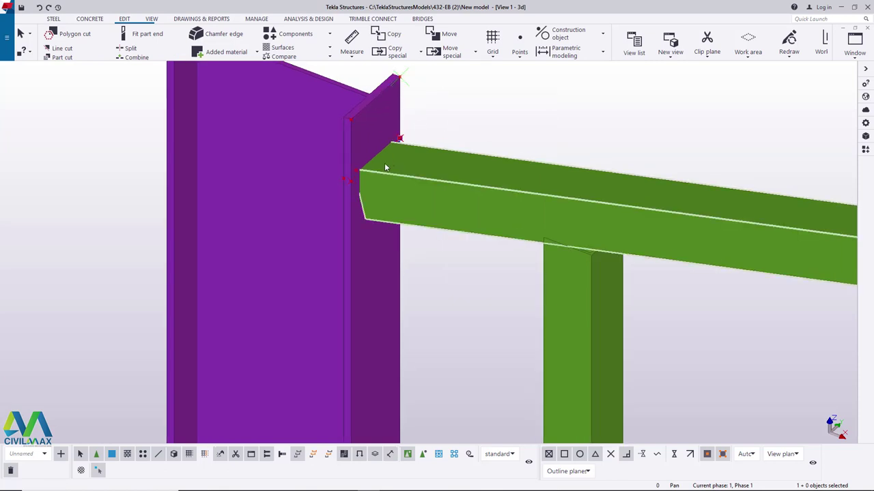
Copy both flange-edge points from the flange's near top corner down to the level point at the bottom chord
right_click(501, 108)
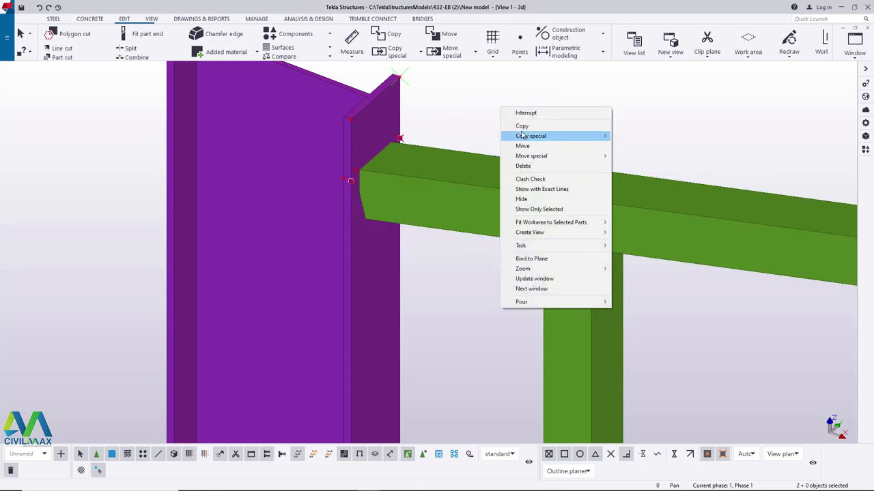
click(520, 125)
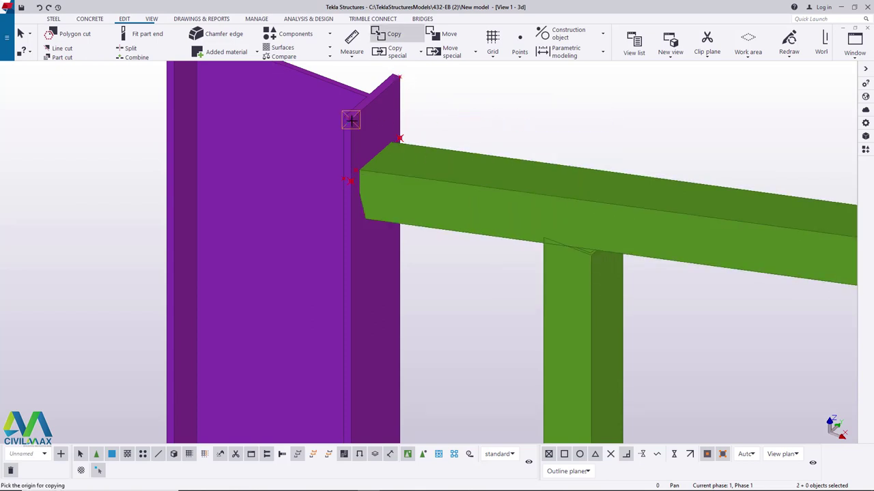
scroll(364, 119, down, 5)
scroll(386, 273, up, 4)
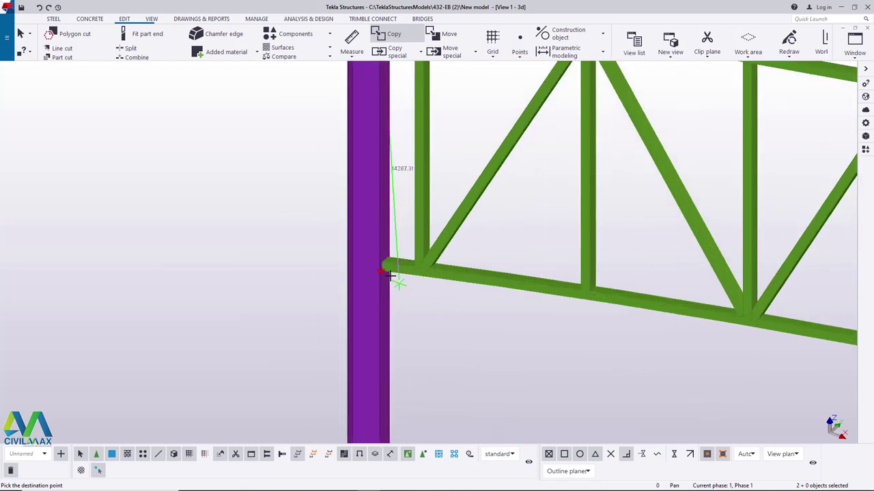
scroll(374, 271, up, 4)
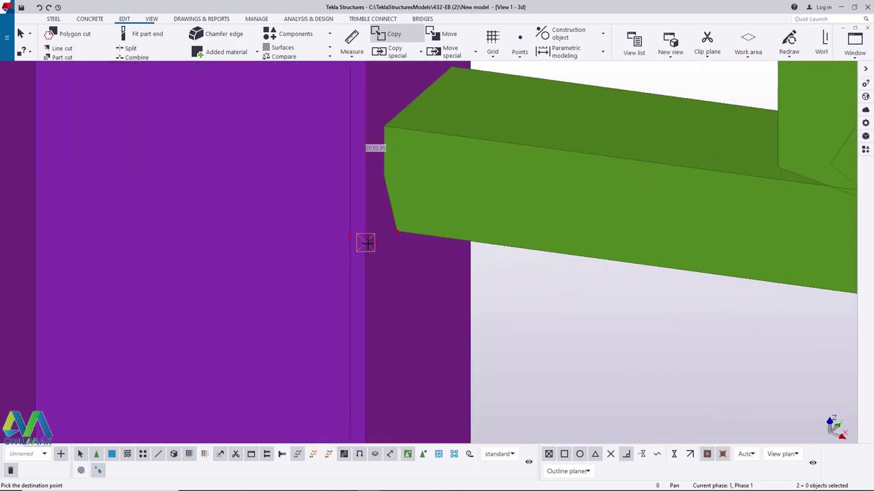
right_click(501, 273)
click(518, 280)
scroll(337, 275, down, 5)
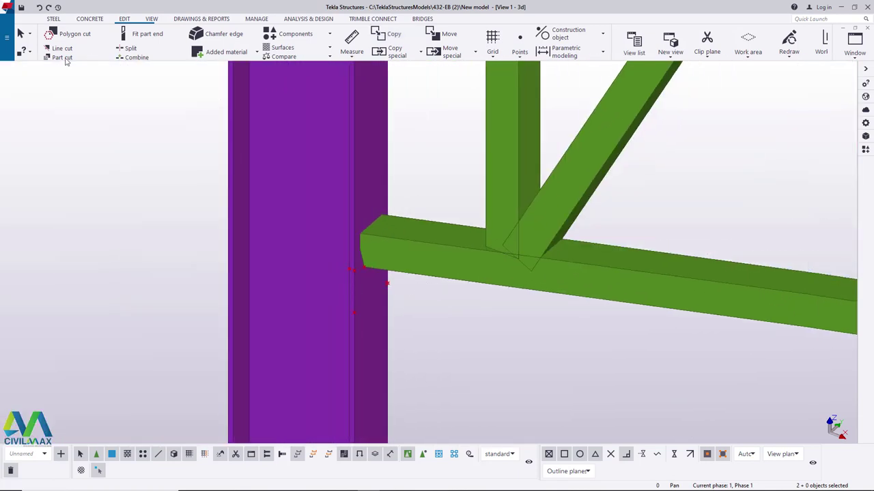
Create a contour plate through the two copied points below the bottom chord and the flange's two top corners
click(53, 18)
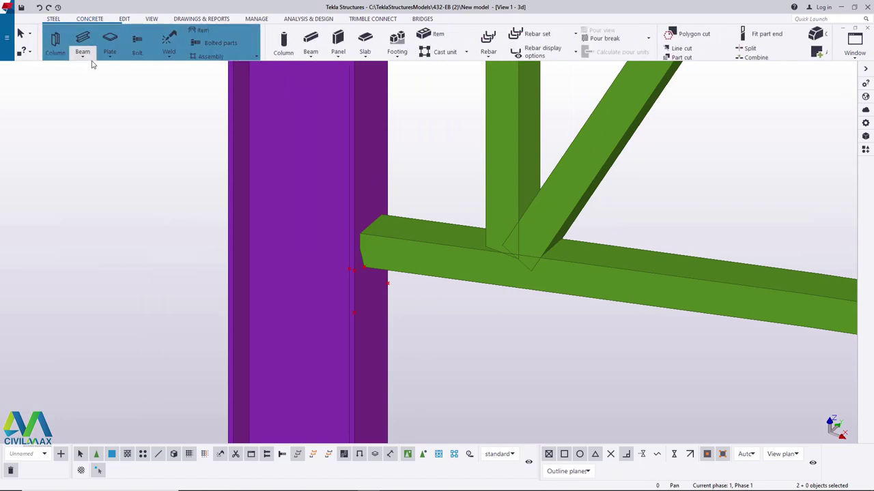
click(110, 56)
click(129, 68)
scroll(357, 315, up, 3)
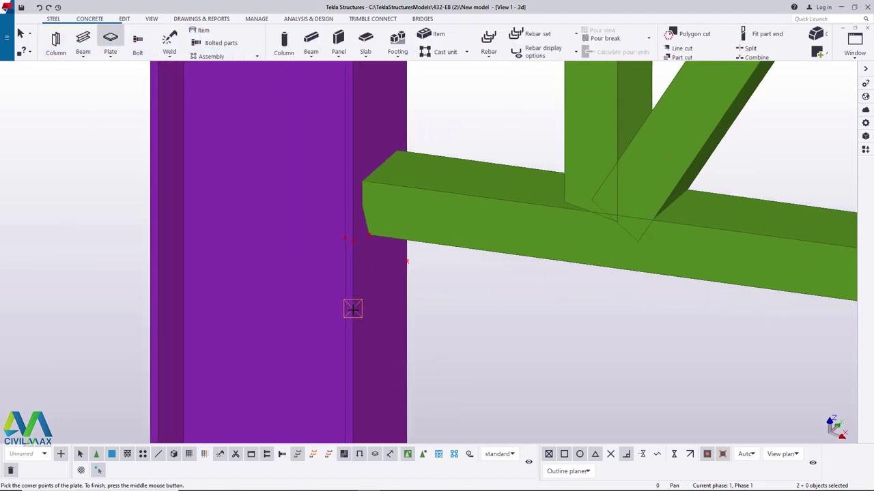
scroll(407, 261, down, 6)
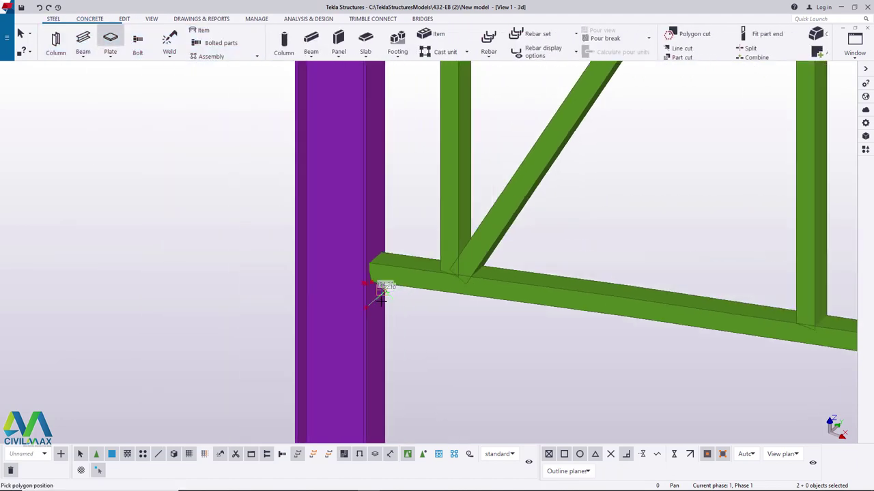
scroll(382, 157, up, 3)
scroll(361, 157, up, 5)
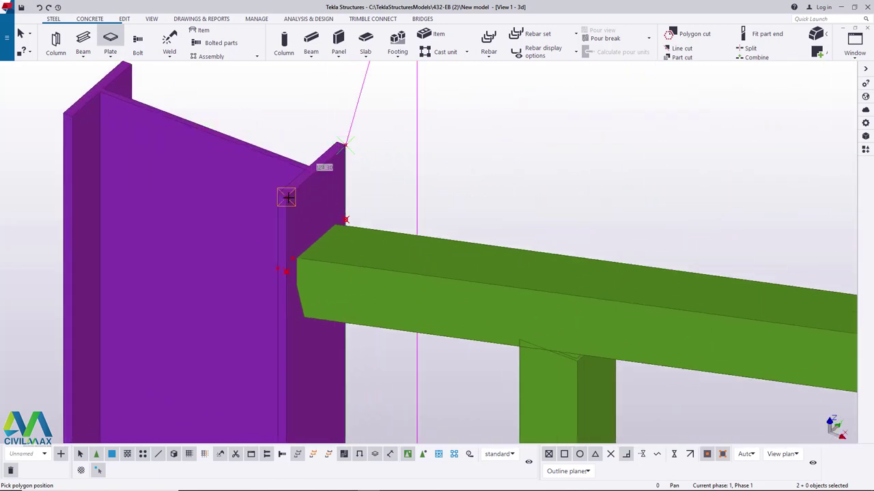
scroll(287, 198, down, 6)
scroll(308, 410, up, 4)
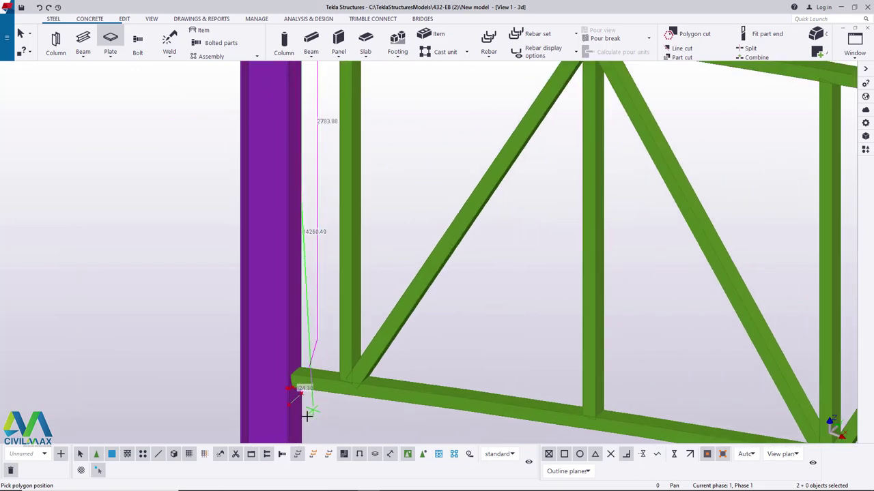
scroll(308, 415, up, 3)
middle_click(271, 389)
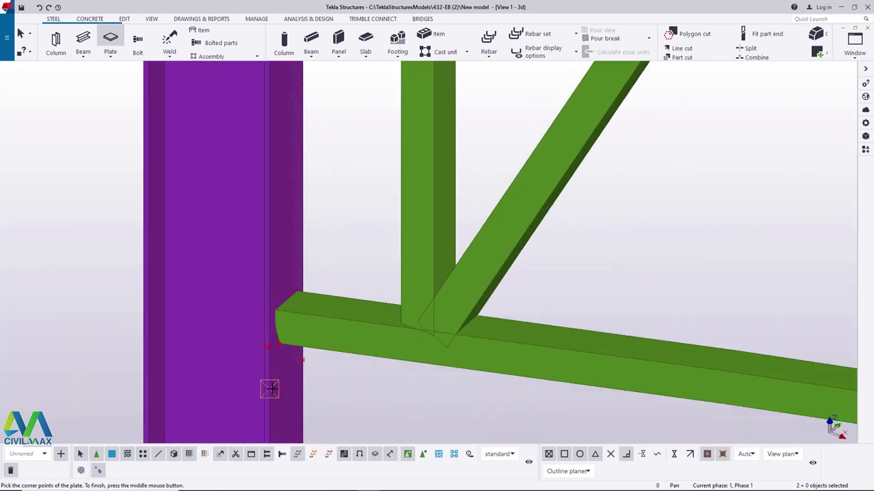
scroll(328, 216, down, 5)
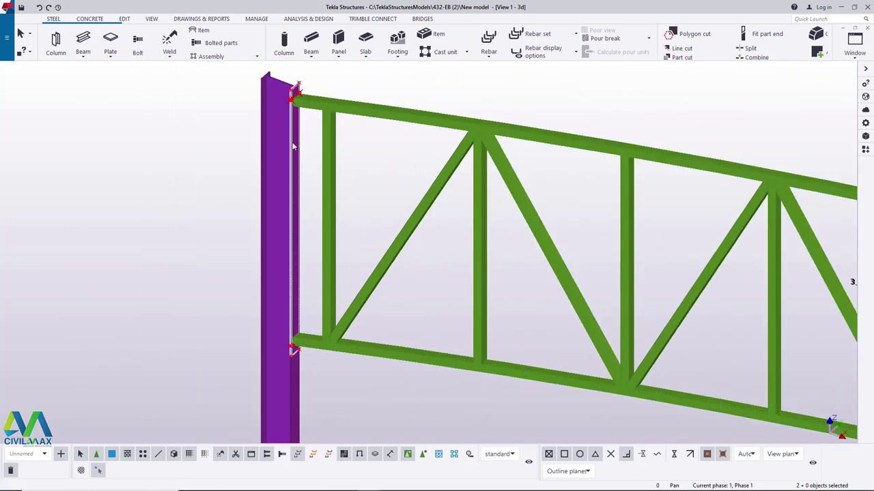
Set the new plate's depth position to Front and apply the change
double_click(289, 141)
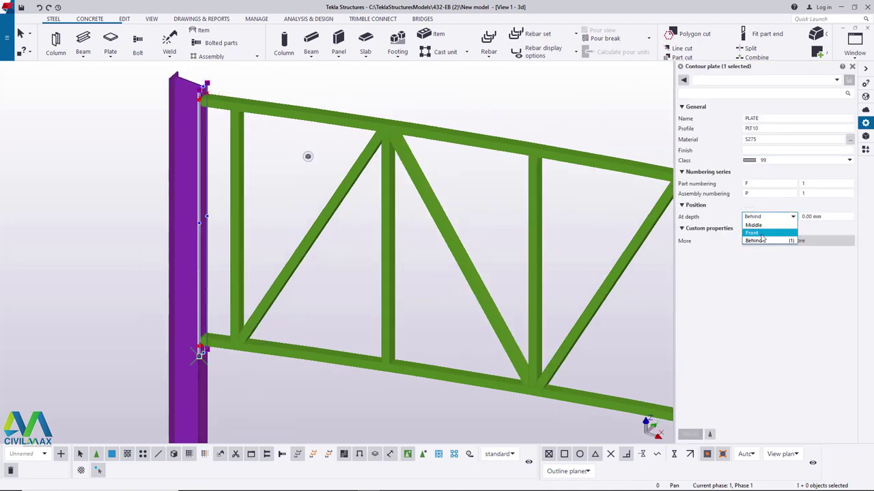
click(762, 234)
click(690, 435)
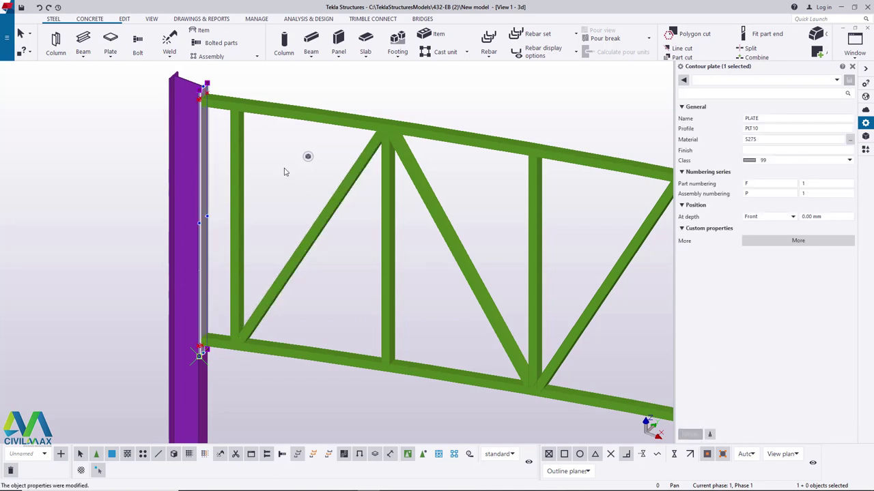
click(286, 171)
Clear the construction points from the 3D view and close the plate properties
scroll(318, 282, down, 2)
scroll(245, 146, up, 9)
right_click(459, 147)
click(499, 195)
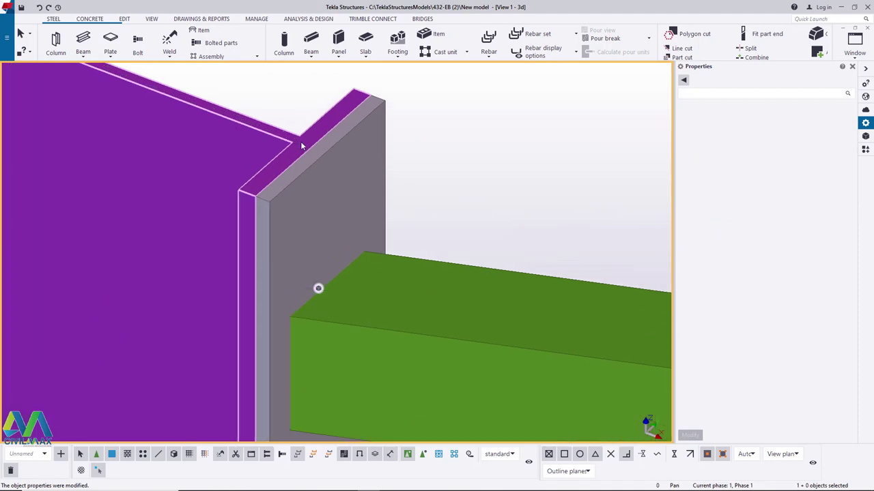
scroll(162, 147, down, 3)
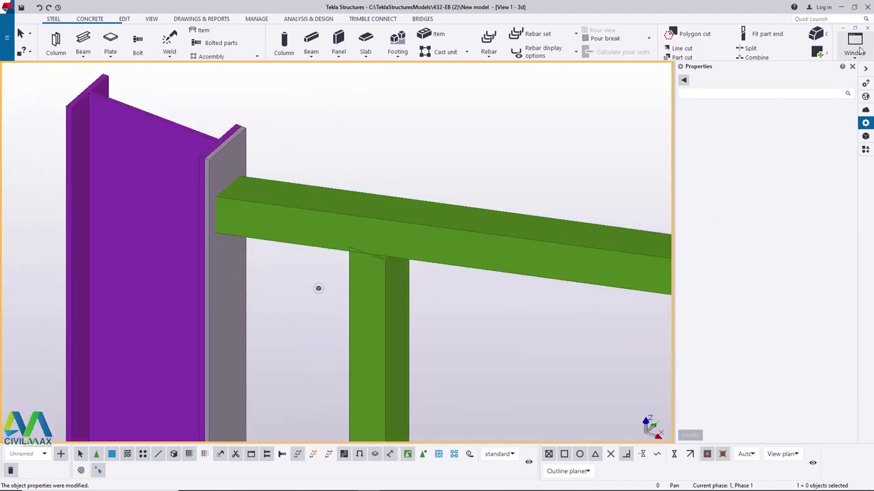
click(852, 67)
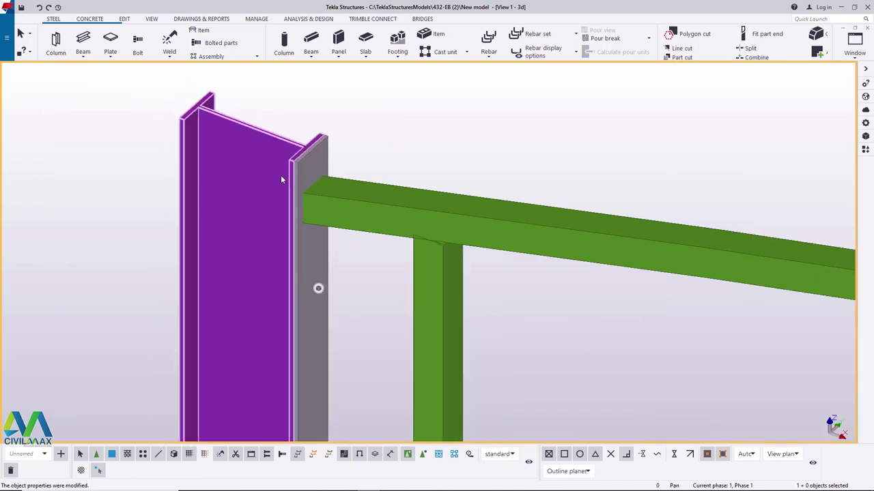
scroll(330, 232, up, 2)
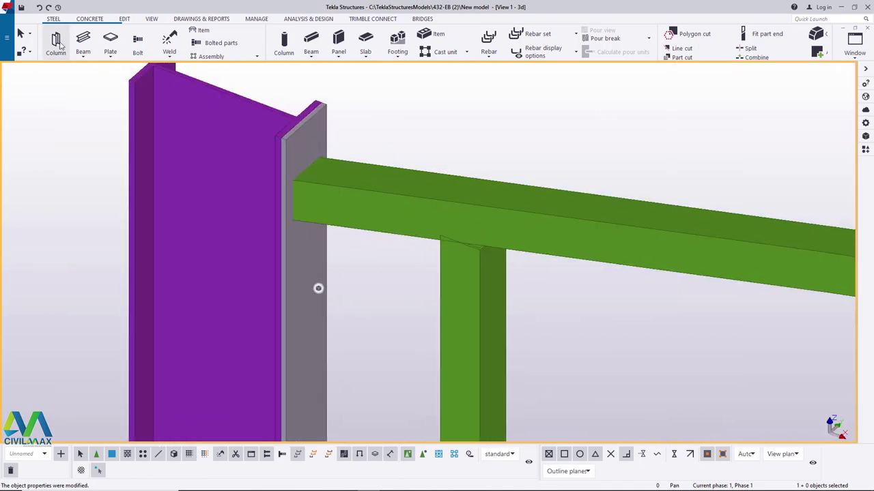
Find the Stanchion weld (85) component by searching for "weld" and apply it between the connection plate and the top chord
click(865, 150)
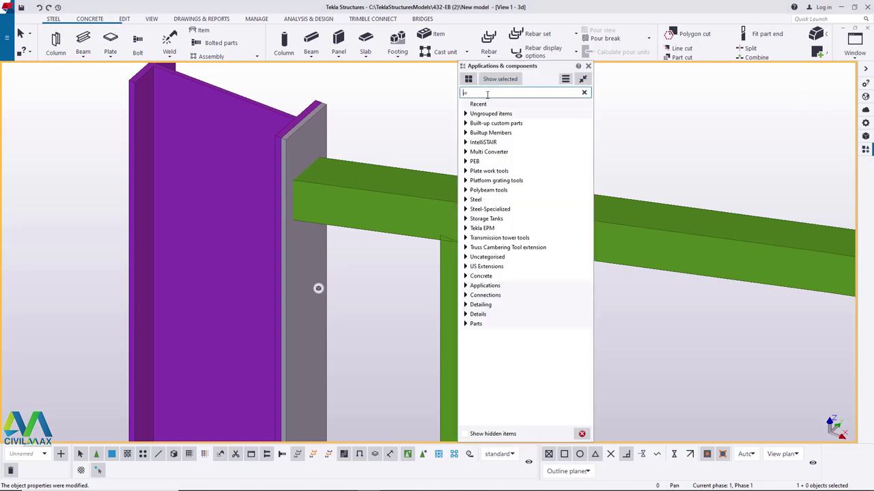
text(weld)
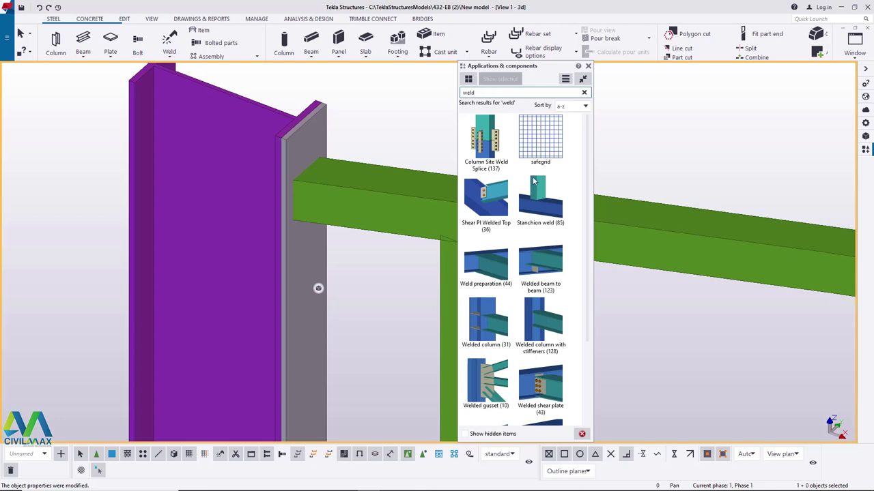
click(537, 184)
scroll(324, 184, up, 2)
scroll(84, 176, down, 3)
scroll(284, 191, up, 3)
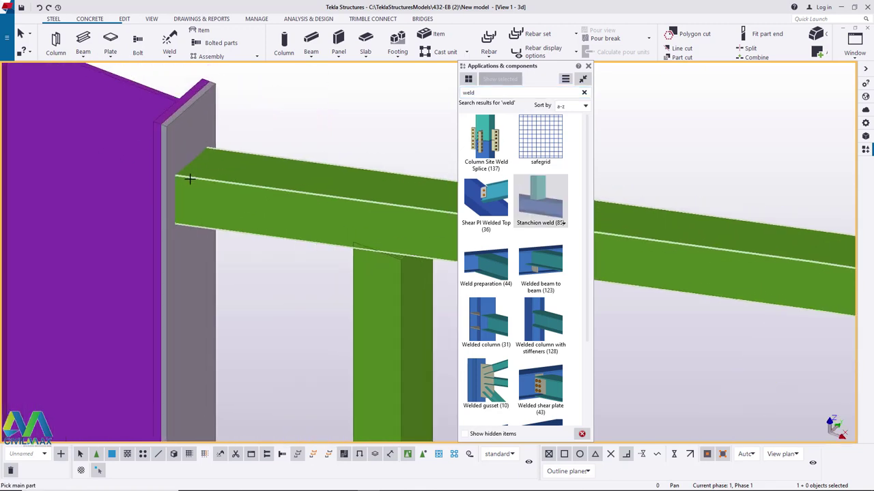
click(219, 173)
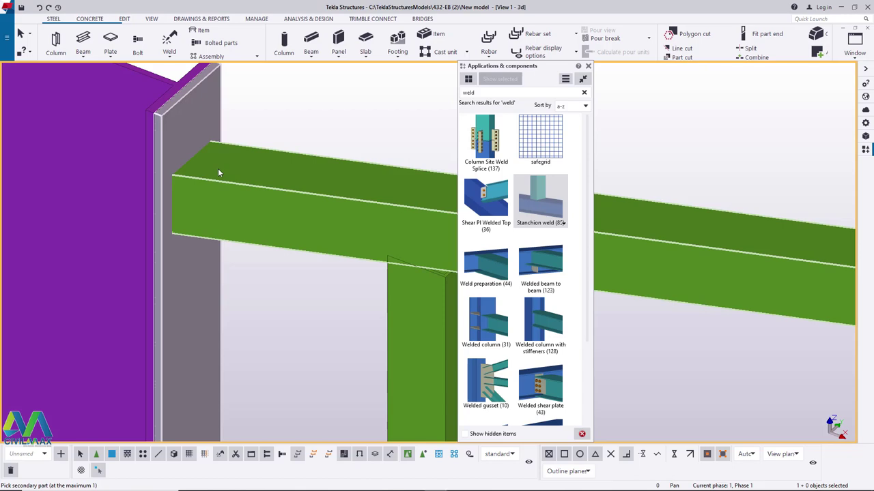
Apply the Stanchion weld (85) between the connection plate and the top chord, and between the plate and the bottom chord
click(218, 168)
scroll(211, 157, down, 4)
scroll(203, 145, down, 4)
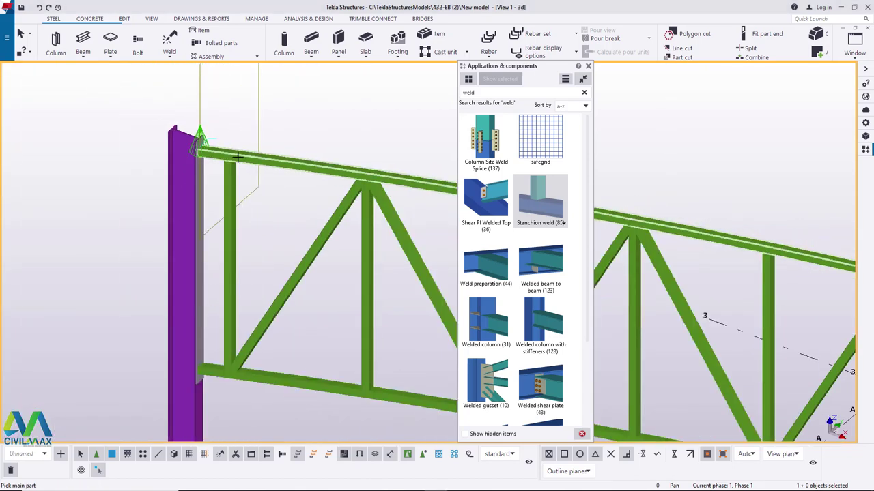
scroll(215, 319, up, 6)
click(187, 240)
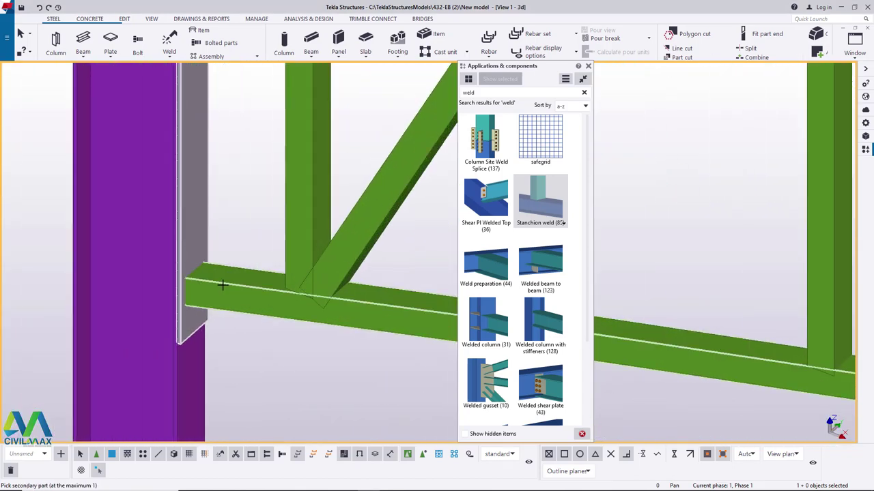
click(224, 284)
right_click(247, 176)
click(265, 182)
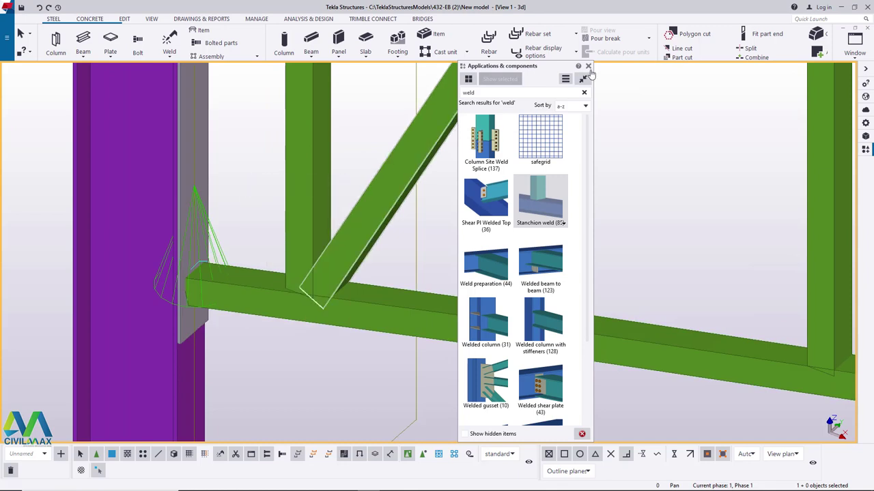
Close the component catalog and redraw the 3D view to clear the temporary connection graphics
click(587, 66)
scroll(235, 327, down, 6)
right_click(393, 251)
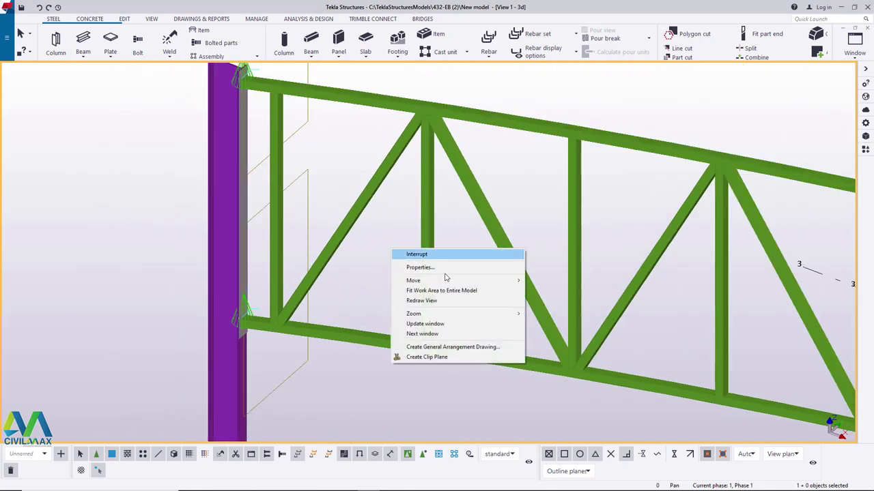
click(421, 300)
Create 1 dividing point midway between the two corners of the connection plate's upper edge on the truss side
scroll(304, 167, down, 3)
scroll(305, 171, up, 6)
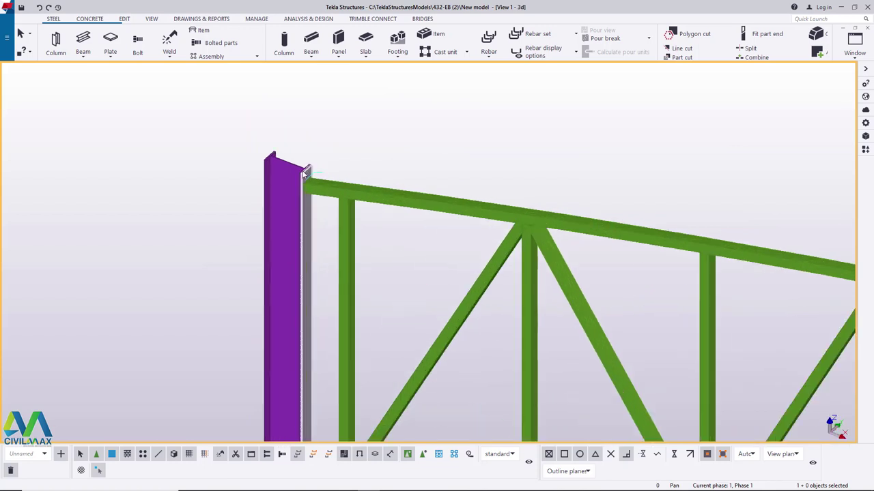
scroll(305, 170, up, 5)
scroll(323, 205, up, 2)
ctrl+middle_drag(298, 181, 390, 115)
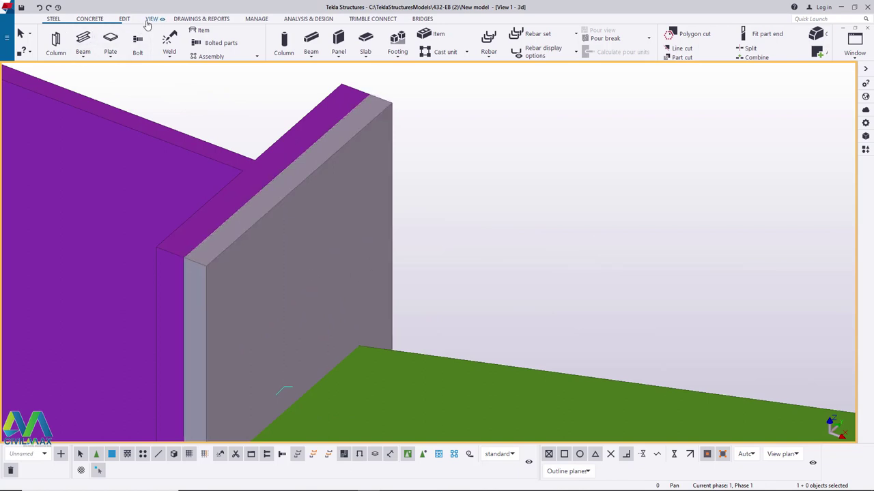
click(128, 19)
click(520, 54)
click(536, 72)
scroll(209, 278, up, 4)
click(203, 260)
scroll(251, 305, down, 4)
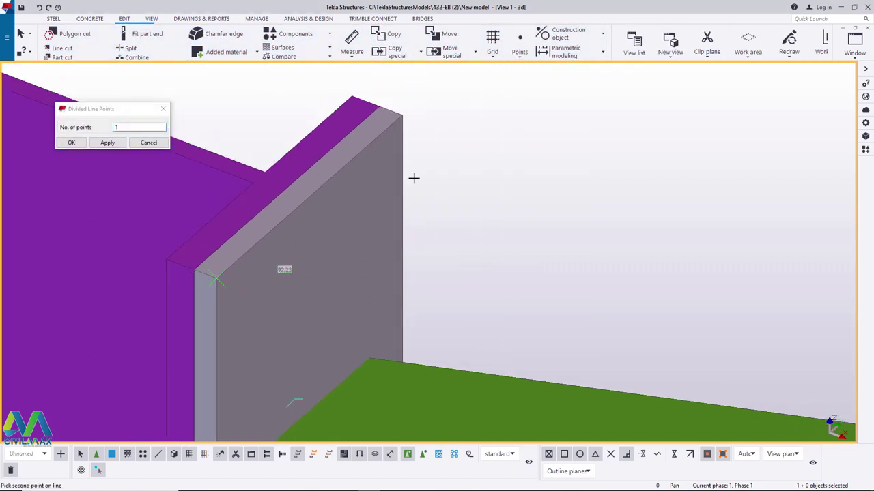
scroll(424, 119, up, 3)
click(395, 114)
right_click(469, 113)
click(494, 121)
click(107, 142)
click(67, 142)
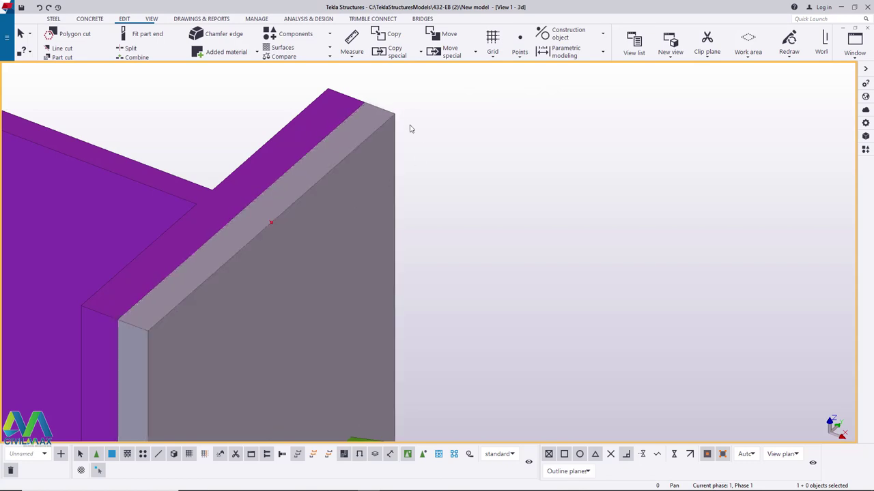
Create a second point on the plate's upper edge, halfway between the midpoint and the far corner
click(520, 56)
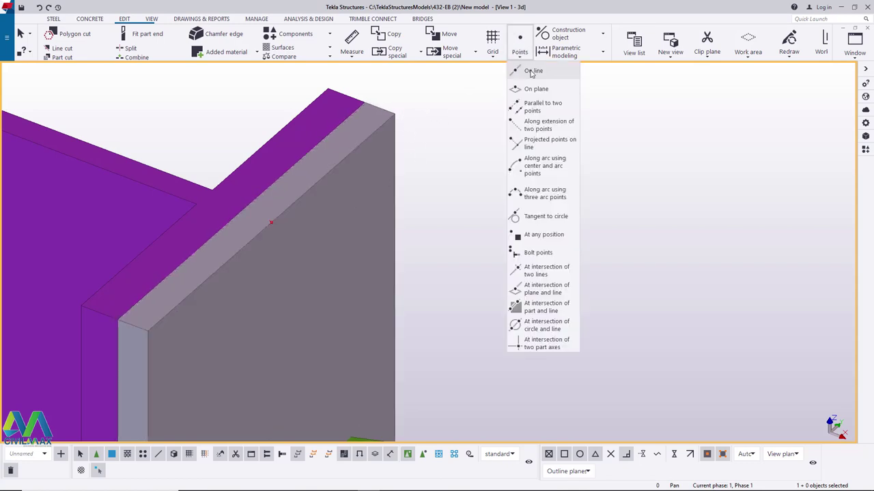
click(525, 69)
click(272, 222)
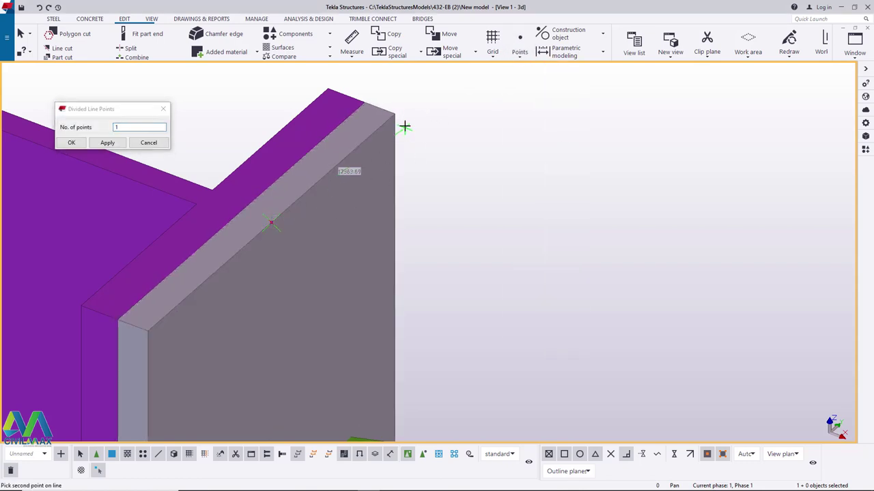
right_click(473, 120)
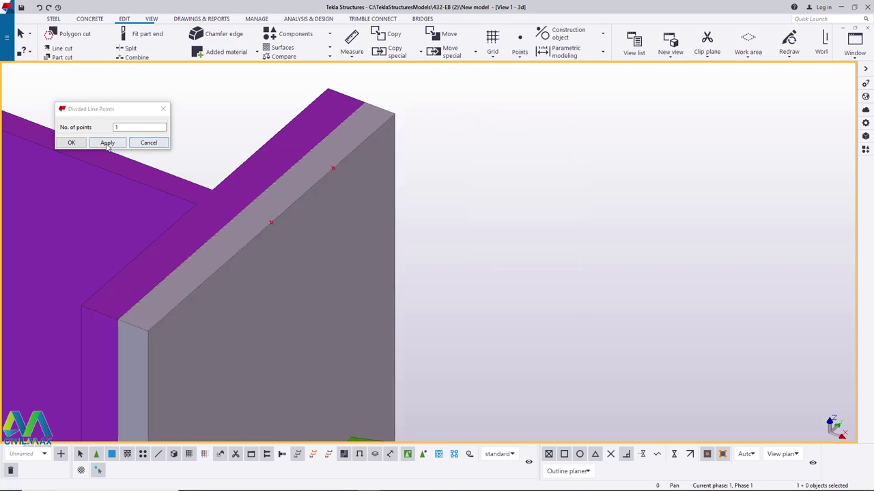
click(71, 143)
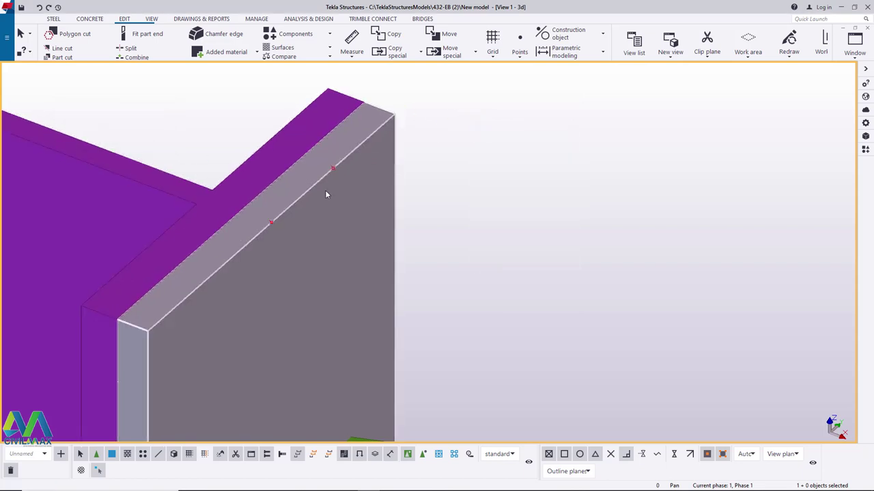
Copy the upper edge's midpoint by the offset from the quarter point to the midpoint, placing a matching point on the other half
right_click(271, 222)
click(297, 266)
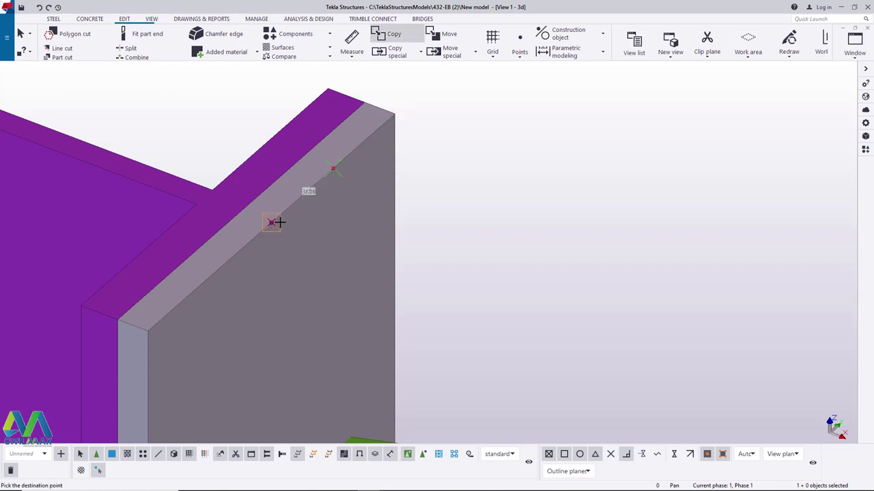
click(272, 223)
right_click(490, 185)
click(507, 191)
scroll(312, 159, down, 2)
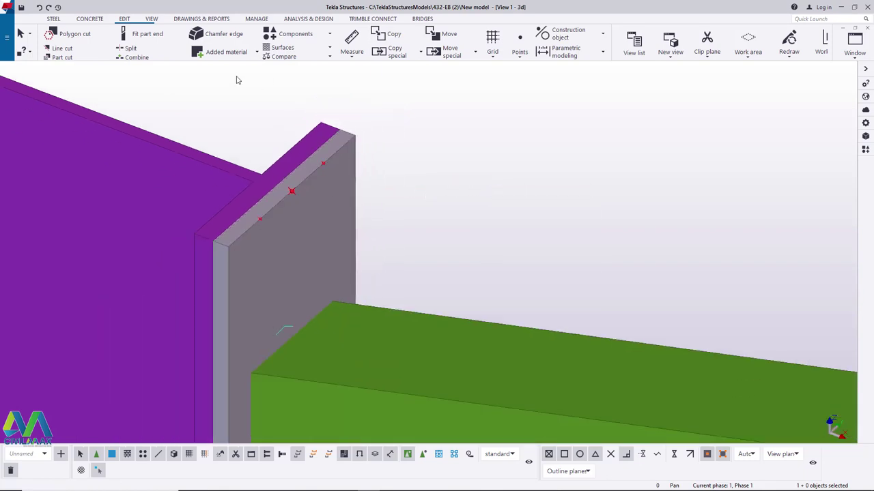
Examine the connection plate's front face and the three points on its upper edge from the truss side
click(152, 18)
click(347, 47)
click(351, 62)
drag(317, 183, 222, 148)
scroll(348, 161, down, 2)
drag(344, 209, 387, 237)
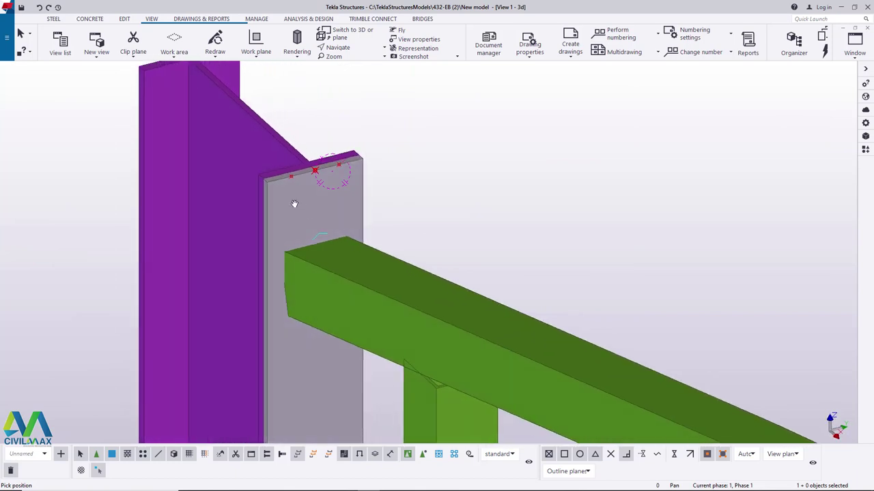
scroll(313, 204, up, 2)
right_click(464, 139)
click(481, 146)
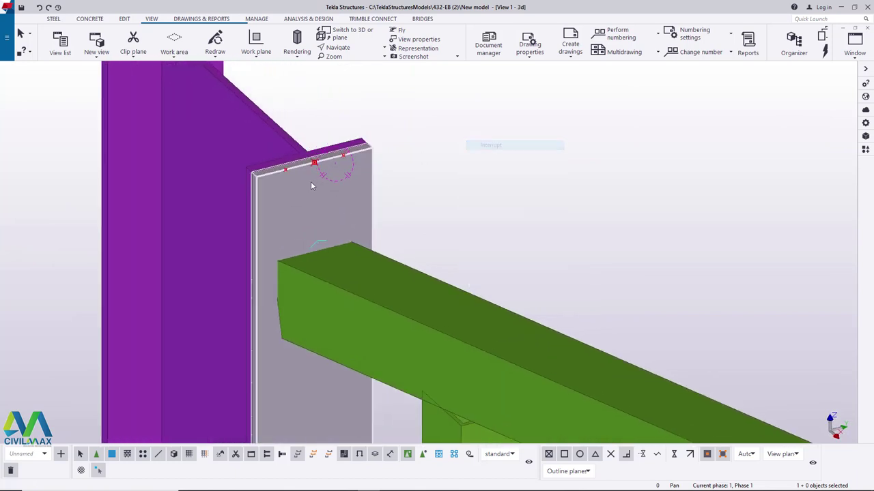
scroll(303, 178, up, 4)
scroll(297, 178, up, 1)
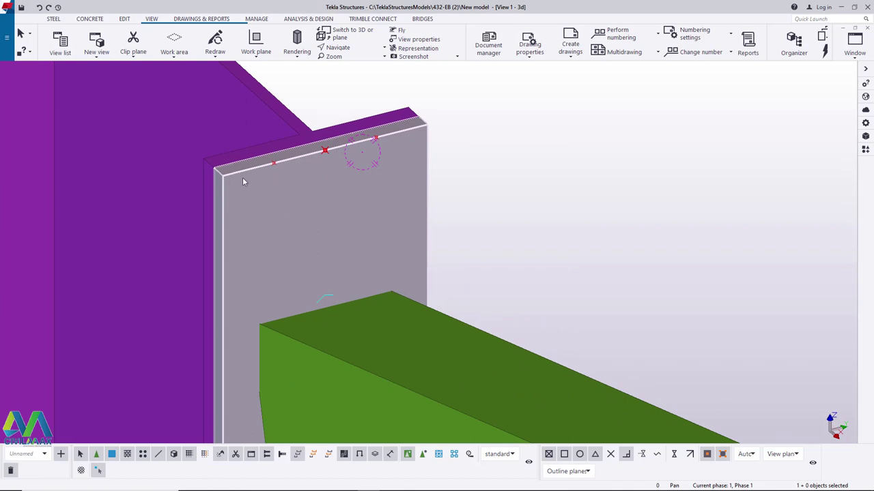
Create 1 dividing point midway along the plate's long vertical edge, between its upper and lower corners on the near side
click(124, 19)
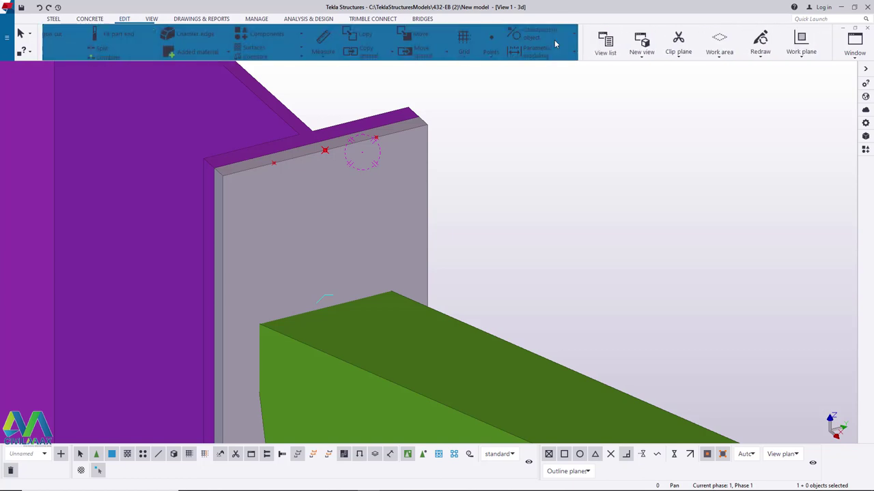
click(520, 56)
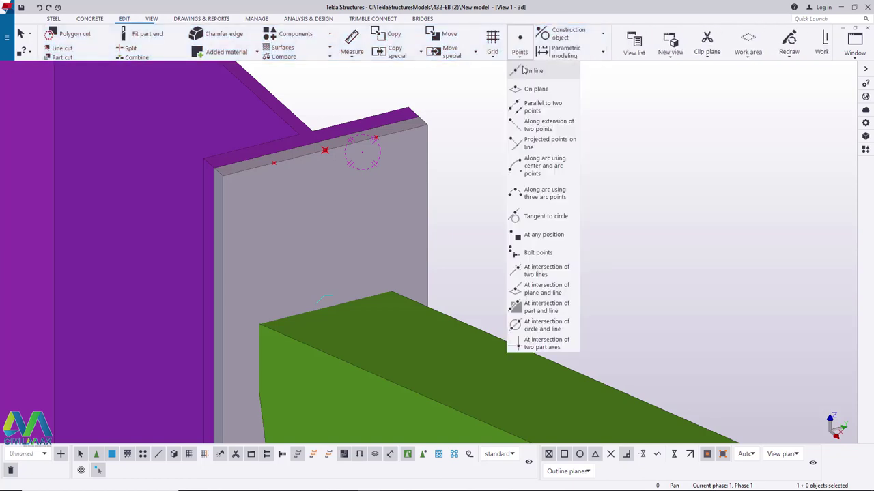
click(220, 178)
scroll(264, 117, down, 6)
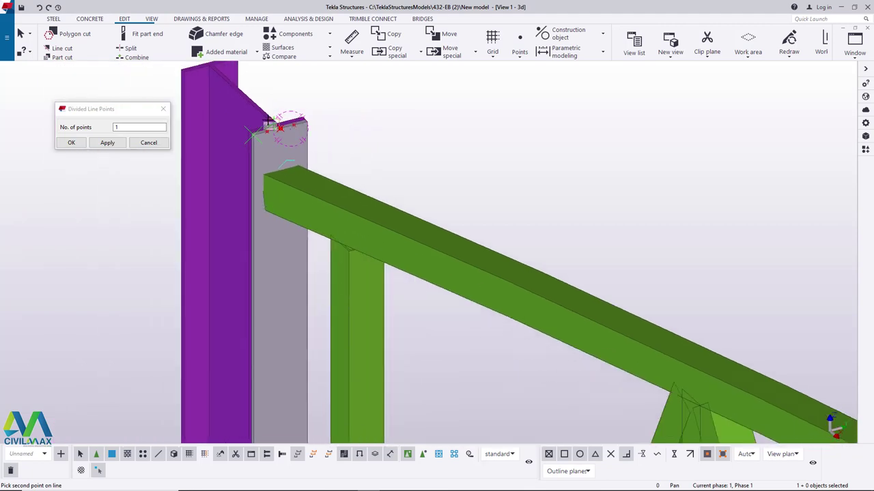
scroll(315, 154, down, 2)
scroll(300, 342, up, 8)
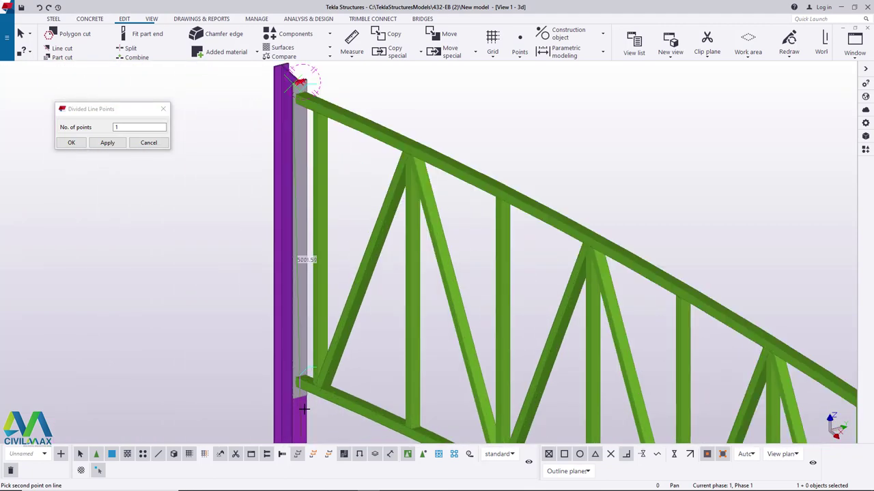
scroll(285, 389, up, 5)
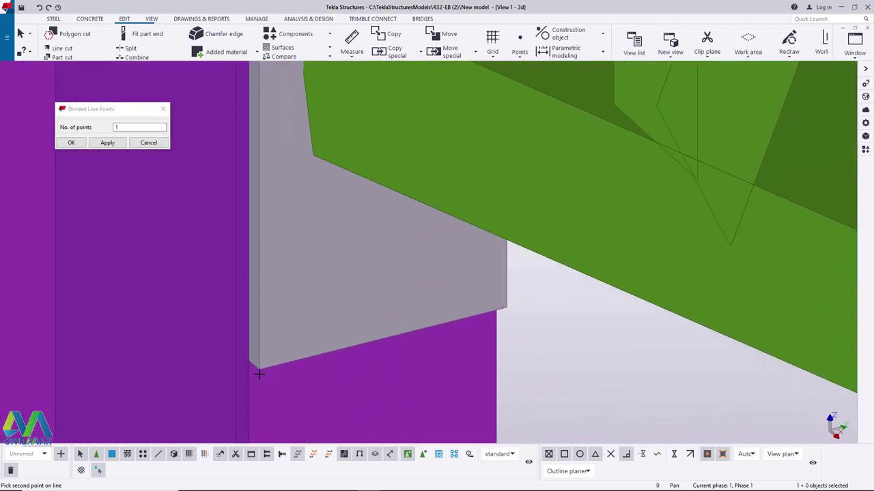
right_click(294, 285)
click(317, 293)
click(108, 144)
click(73, 143)
Create another point on the plate's vertical edge, halfway between the edge's midpoint and its lower corner
click(520, 55)
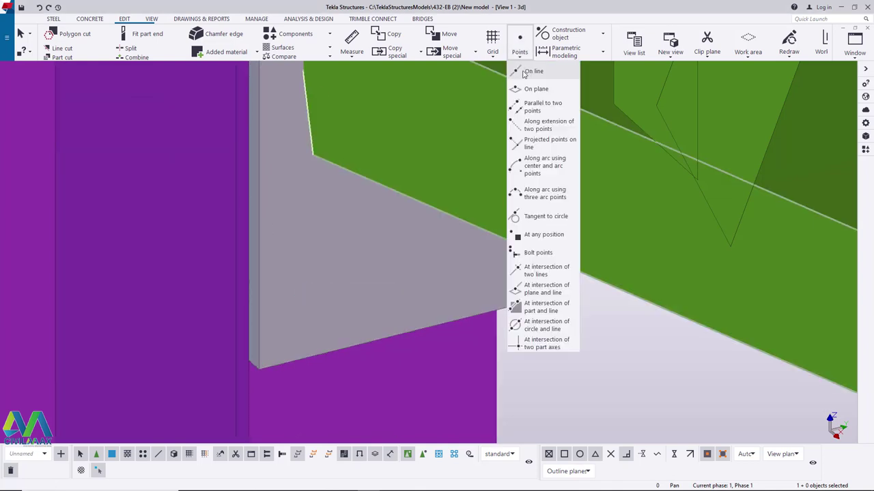
click(529, 68)
scroll(317, 388, down, 3)
scroll(318, 382, down, 4)
scroll(339, 89, up, 1)
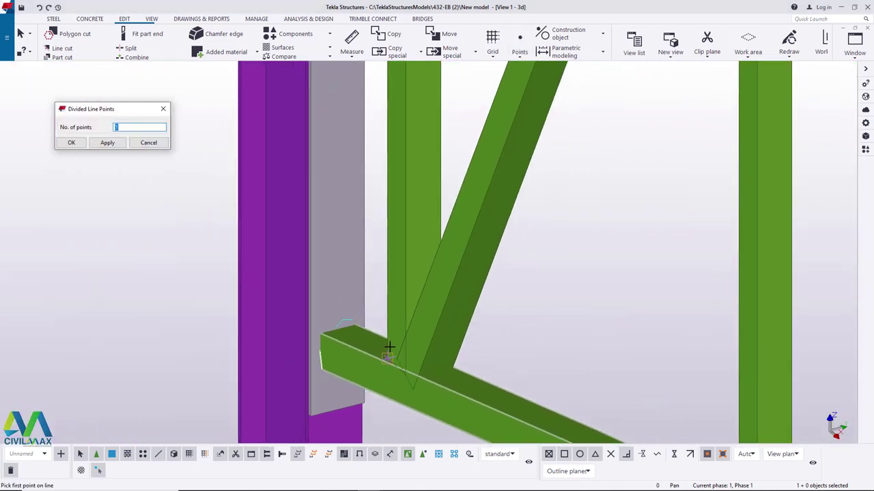
scroll(386, 347, down, 4)
scroll(370, 130, up, 2)
scroll(330, 86, up, 5)
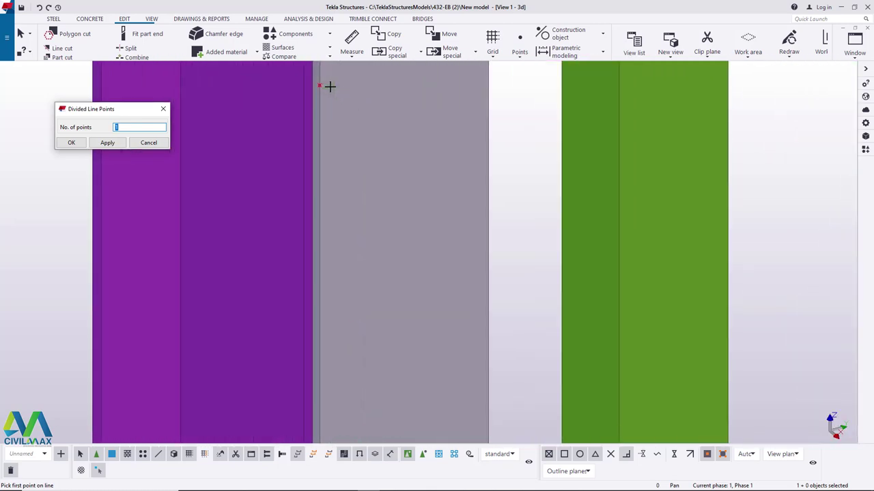
click(321, 94)
scroll(326, 109, down, 5)
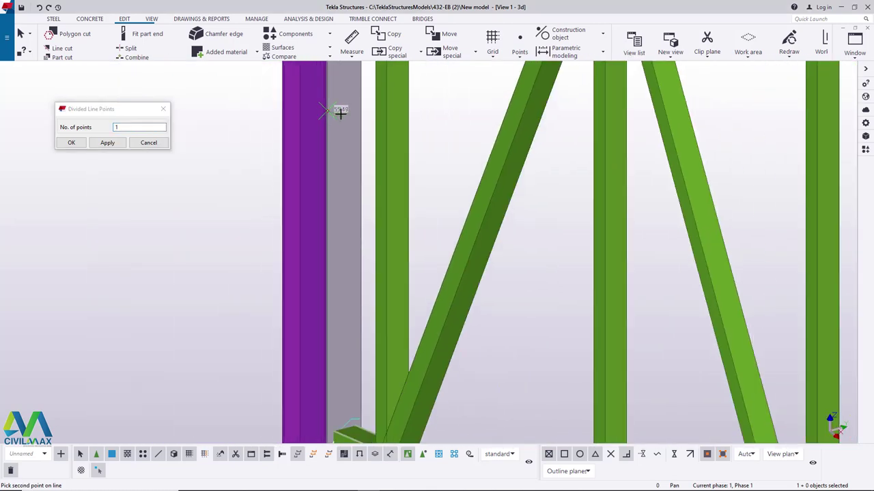
scroll(305, 313, up, 6)
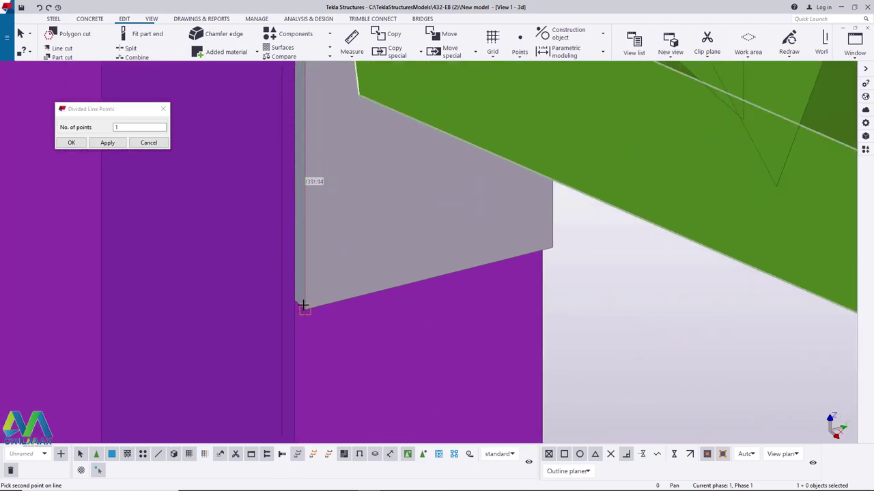
scroll(320, 353, down, 6)
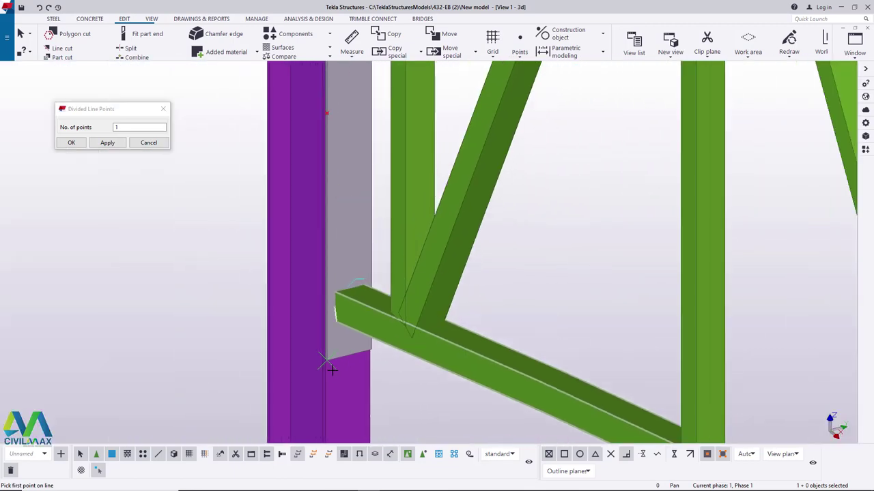
Divide the lower quarter of the plate's vertical edge with 1 point between the quarter point and the lower corner
scroll(328, 263, up, 6)
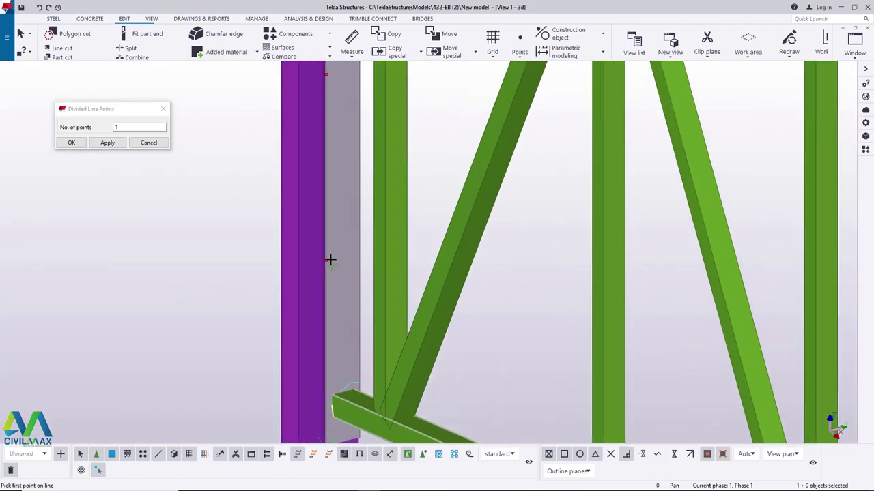
click(320, 263)
scroll(331, 230, down, 4)
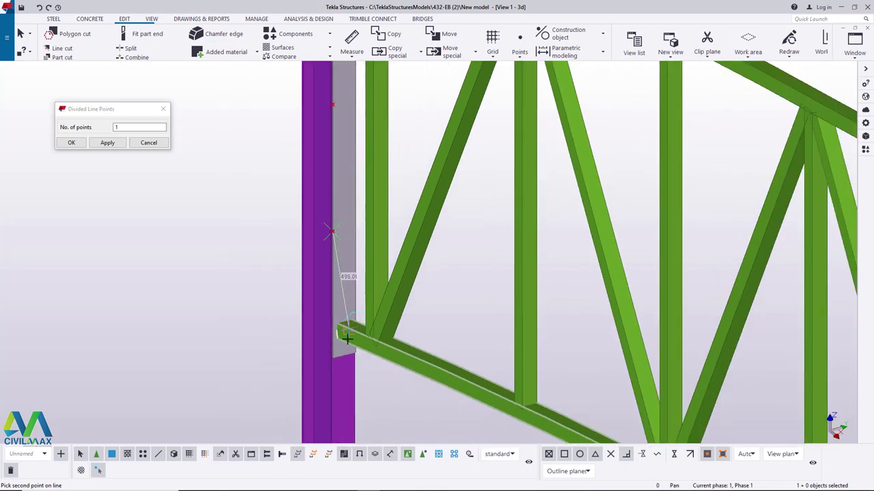
scroll(337, 235, up, 5)
scroll(317, 366, up, 2)
scroll(321, 366, down, 4)
scroll(323, 314, up, 2)
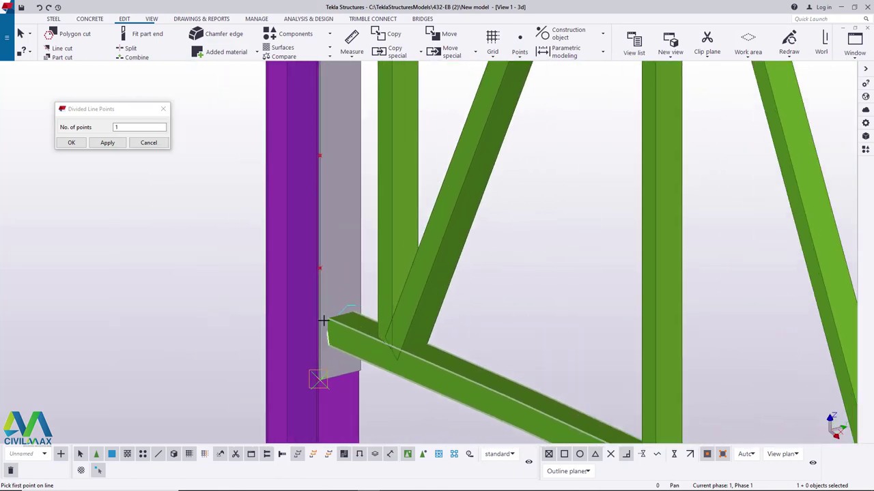
Create 1 more point halfway between the lowest point on the plate's vertical edge and the lower corner, and end the command
scroll(332, 329, up, 5)
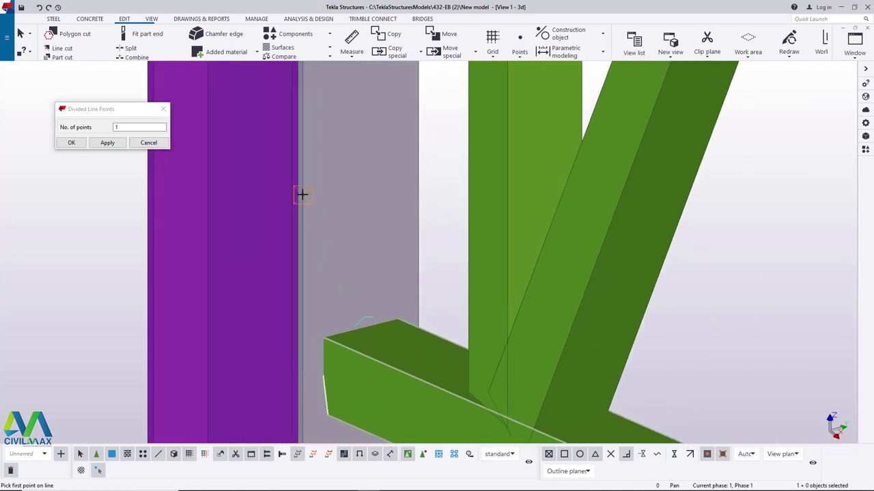
scroll(322, 228, down, 3)
scroll(322, 381, up, 5)
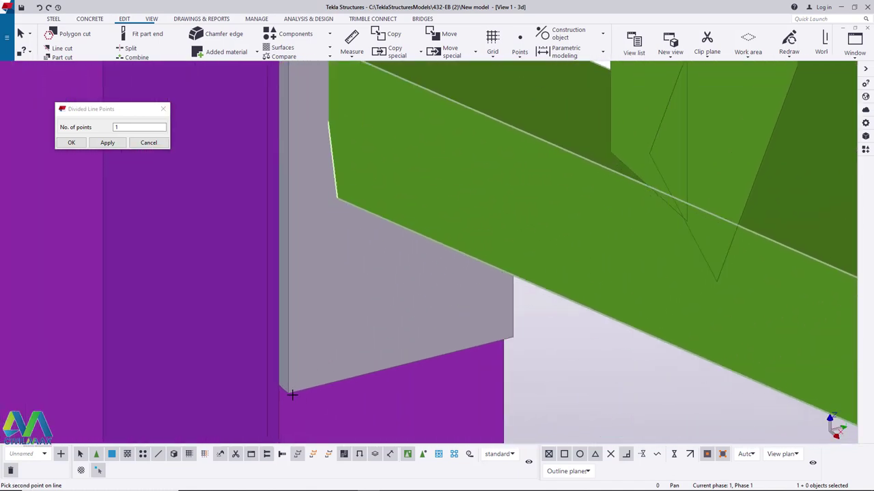
click(291, 397)
scroll(291, 392, down, 3)
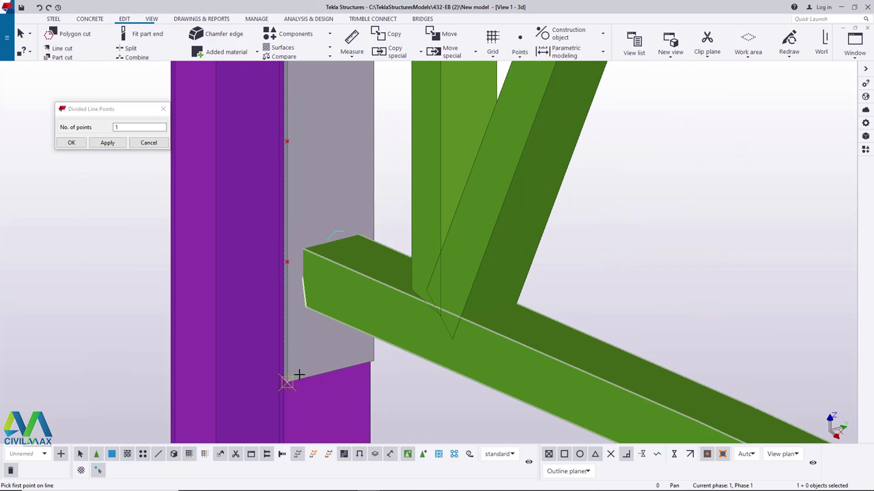
scroll(298, 375, down, 5)
right_click(437, 268)
click(471, 274)
Copy a point repeatedly upward along the plate's vertical edge at equal spacing as far as the upper chord, and end the copying
scroll(320, 314, up, 3)
right_click(334, 193)
click(368, 234)
scroll(333, 303, up, 2)
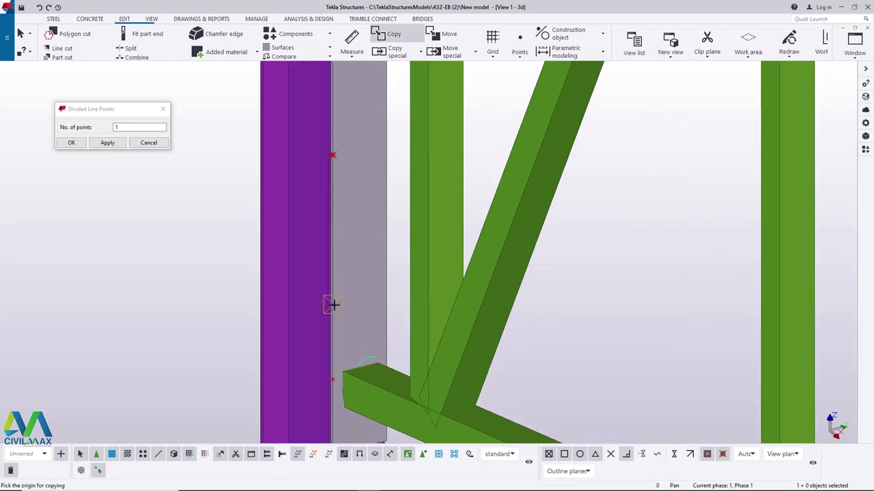
scroll(366, 321, down, 4)
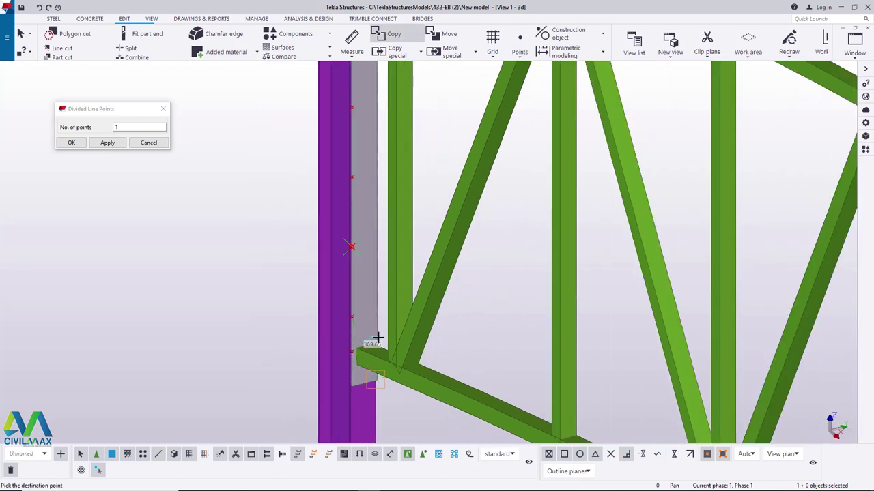
scroll(381, 181, up, 2)
scroll(364, 203, up, 2)
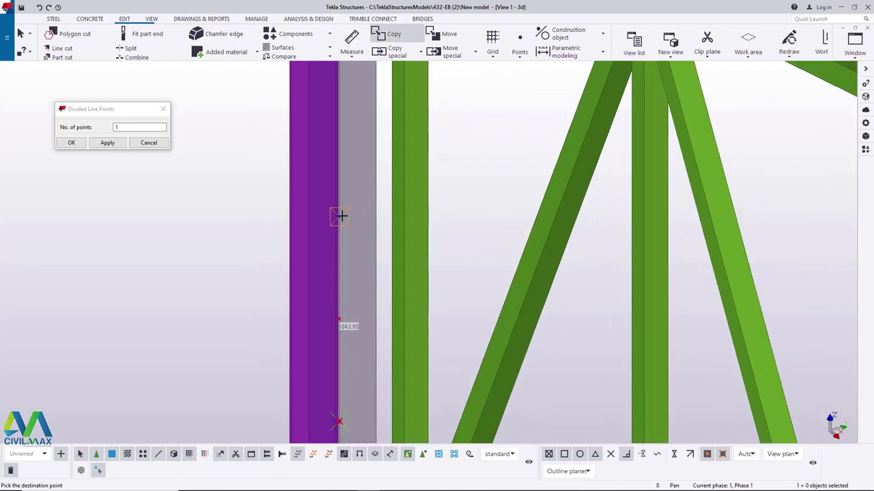
scroll(377, 296, down, 3)
scroll(362, 198, up, 3)
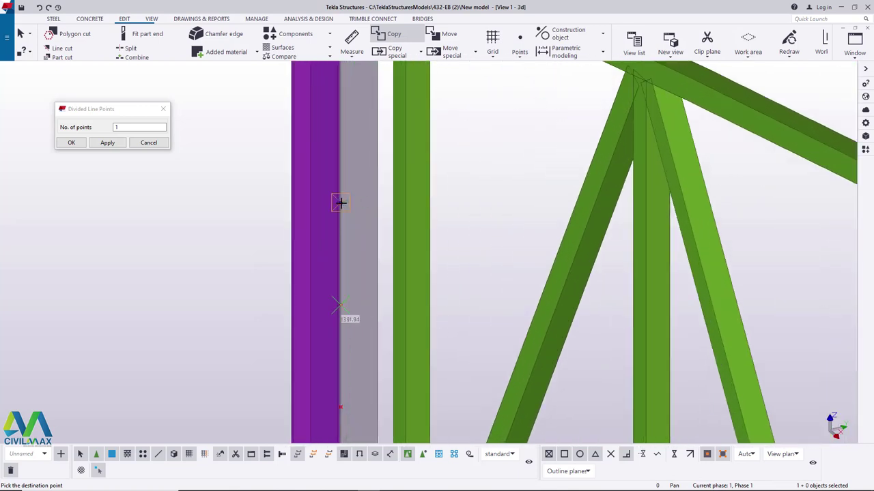
scroll(375, 303, down, 3)
scroll(362, 177, up, 3)
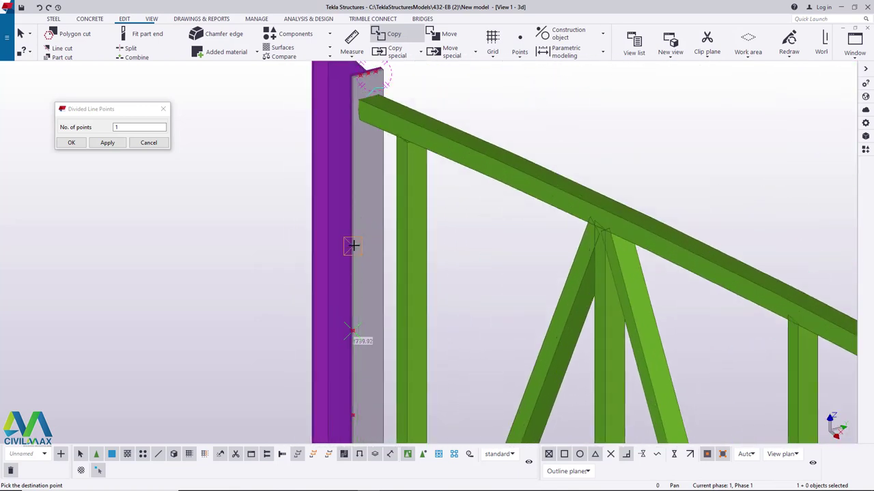
scroll(372, 104, up, 5)
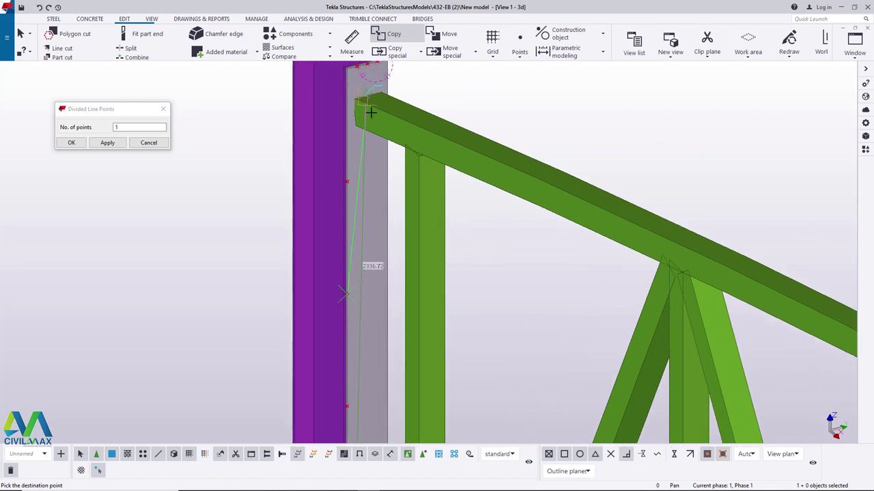
right_click(360, 159)
click(379, 167)
Copy the second-lowest edge point up the plate at half the current spacing, filling each gap to the upper chord, and end the copying
scroll(346, 158, down, 4)
scroll(344, 159, down, 2)
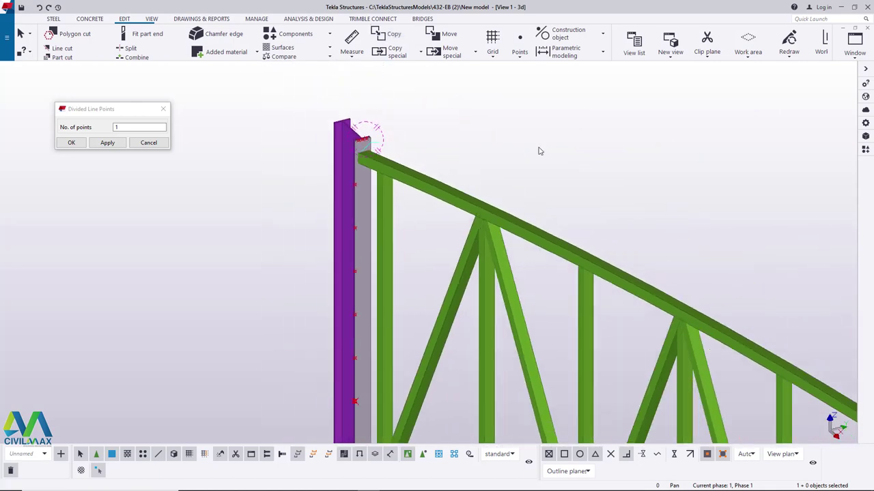
scroll(316, 175, down, 2)
scroll(370, 323, up, 4)
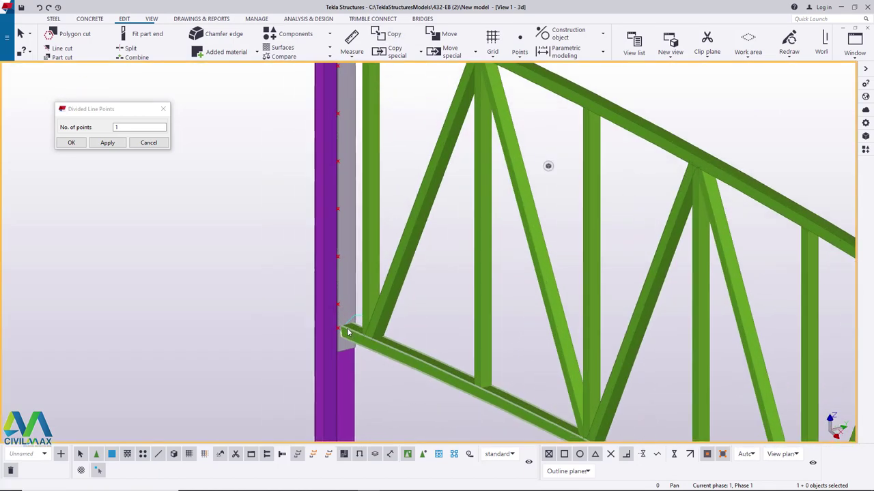
scroll(340, 328, up, 2)
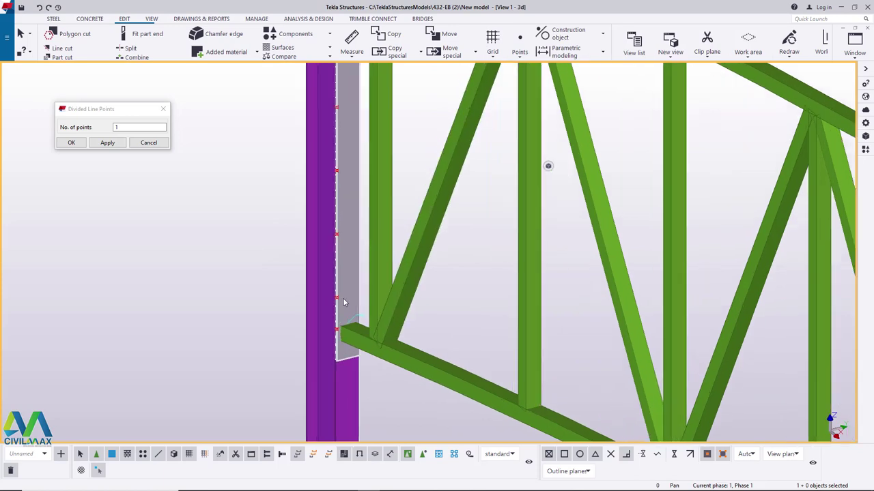
scroll(344, 344, up, 2)
scroll(338, 327, up, 1)
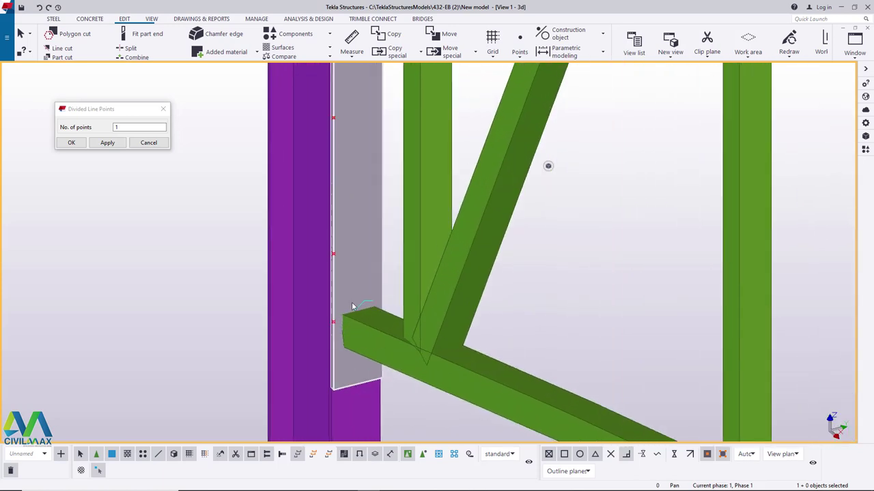
right_click(335, 256)
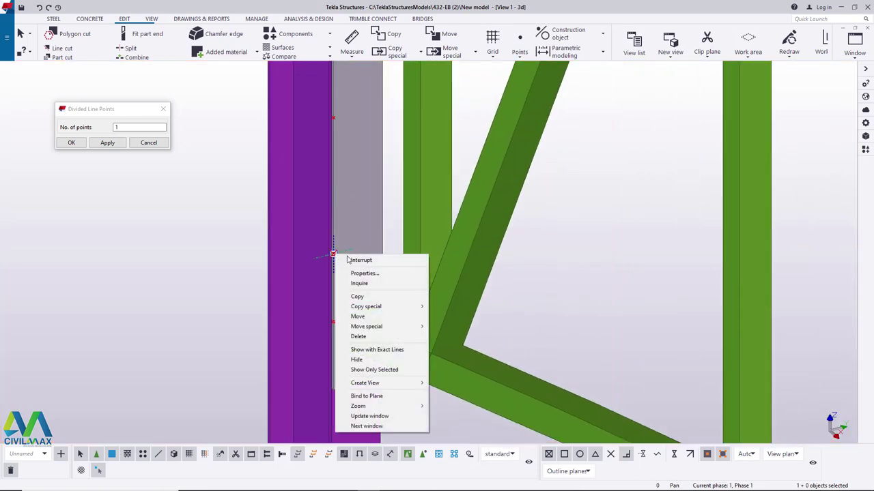
click(360, 294)
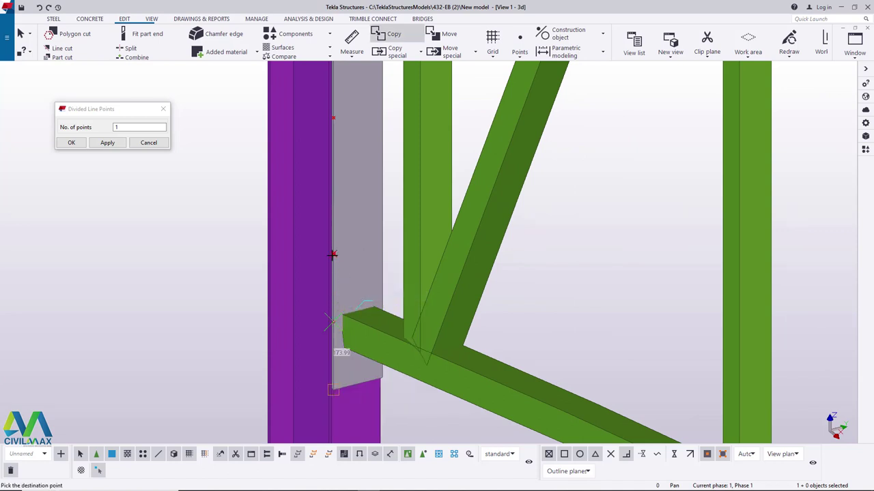
scroll(355, 336, down, 3)
scroll(345, 232, up, 3)
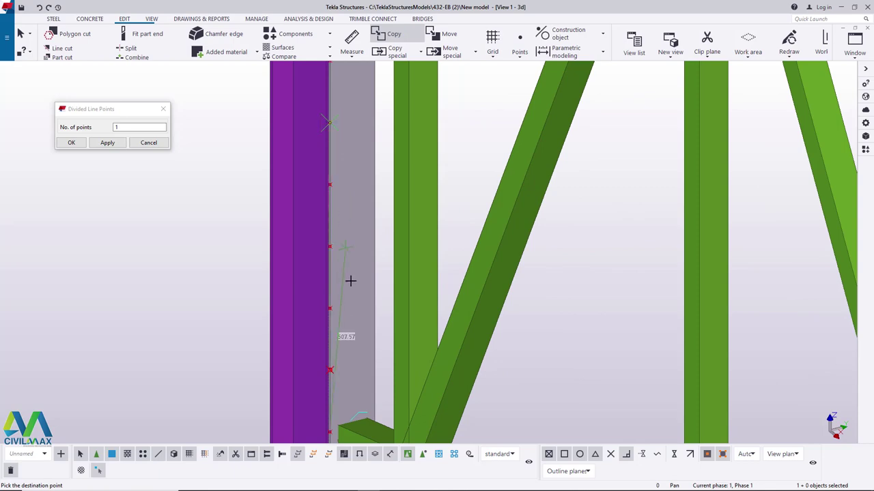
scroll(346, 256, down, 3)
scroll(345, 171, up, 3)
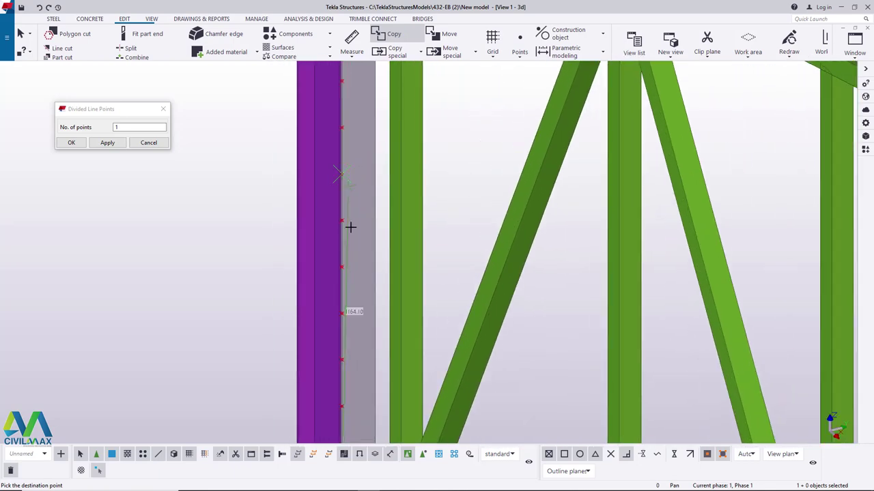
scroll(349, 196, down, 3)
scroll(363, 172, up, 3)
click(355, 181)
scroll(364, 199, down, 3)
scroll(365, 137, up, 3)
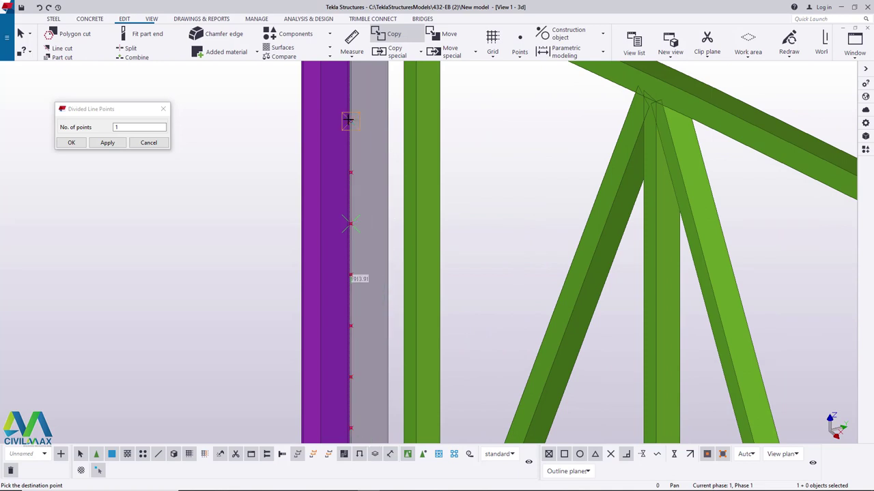
scroll(351, 120, down, 3)
scroll(363, 119, up, 3)
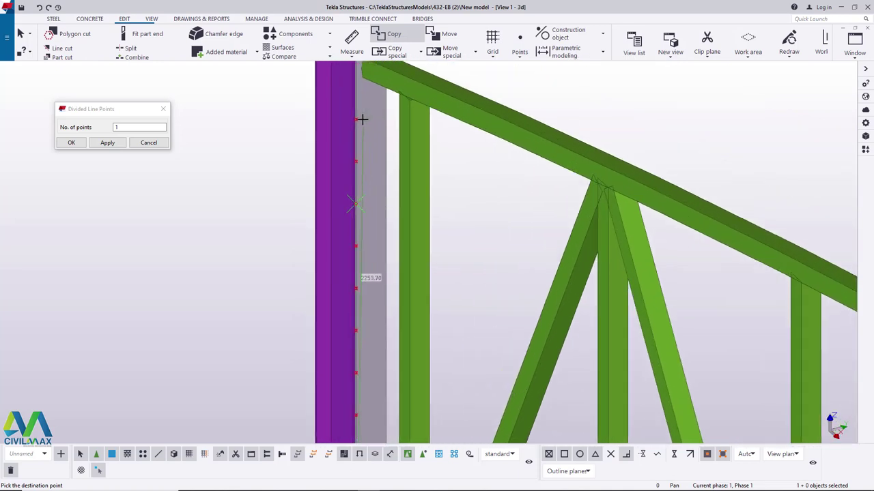
scroll(355, 117, down, 3)
right_click(512, 110)
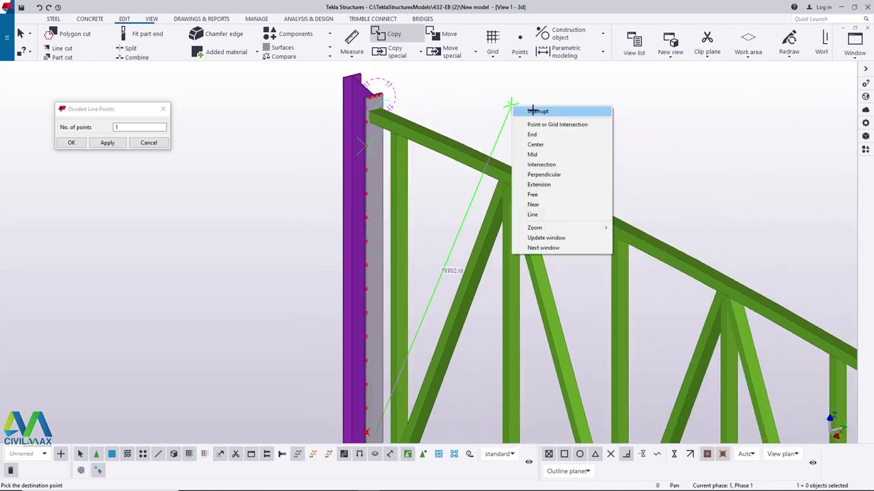
click(536, 111)
Create 1 dividing point midway between the two uppermost points on the plate's vertical edge, and end the command
scroll(368, 95, up, 5)
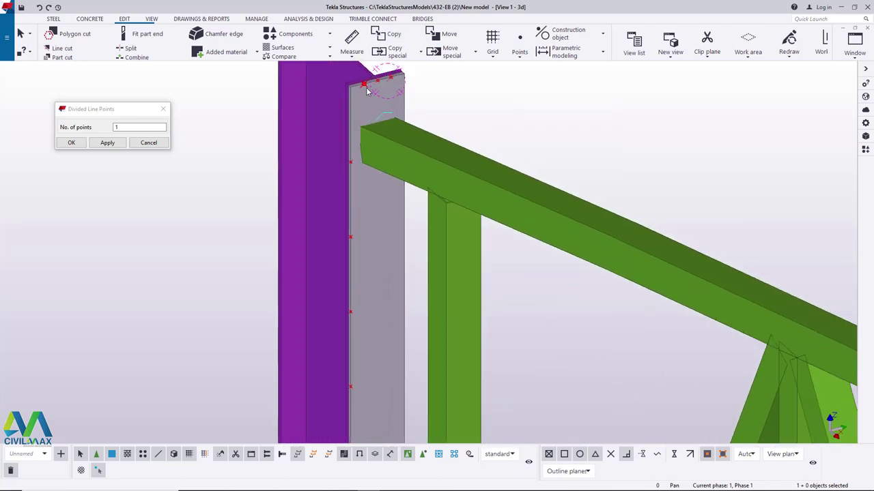
scroll(364, 122, up, 3)
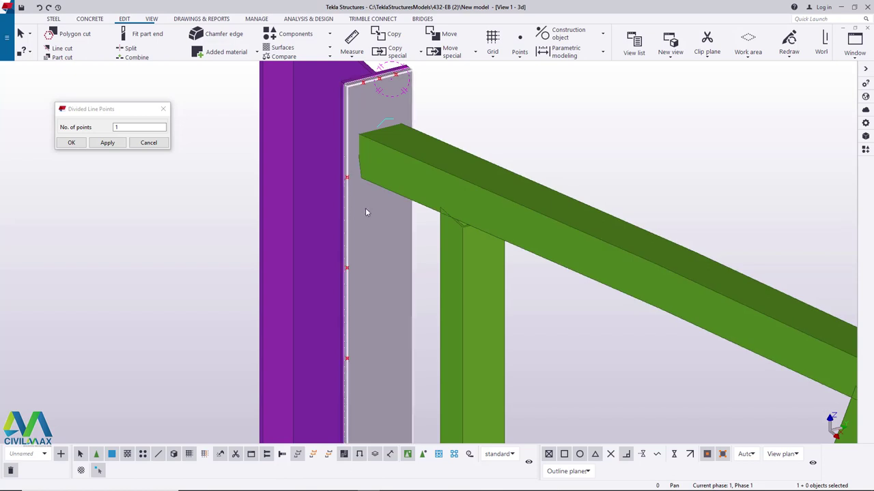
scroll(340, 156, down, 4)
scroll(339, 156, up, 4)
click(519, 59)
click(523, 125)
scroll(325, 155, up, 1)
click(325, 154)
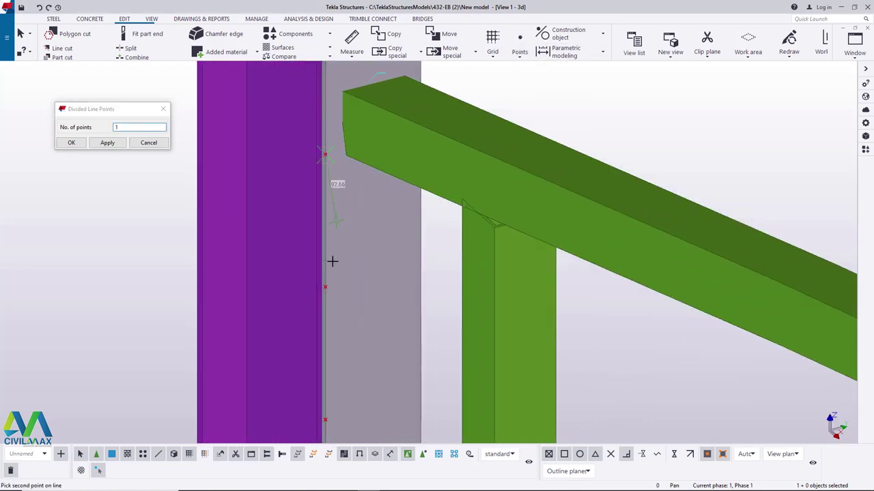
right_click(599, 139)
click(621, 144)
Copy the second-highest edge point repeatedly down the plate's vertical edge, filling the middle of each gap to the lower chord, and end the copying
scroll(338, 158, down, 3)
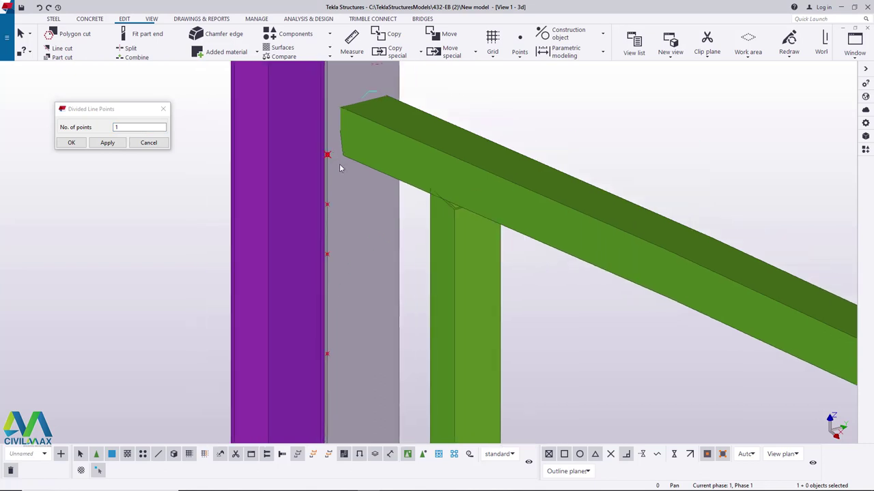
scroll(338, 158, up, 2)
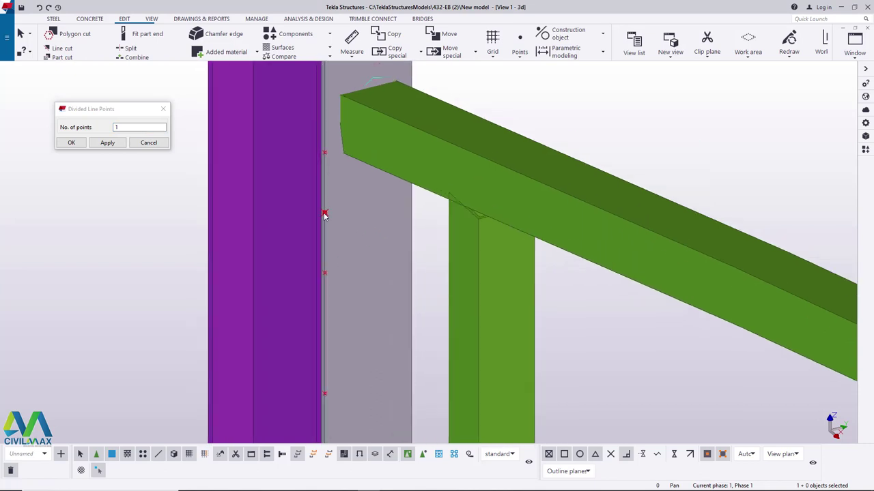
click(325, 214)
right_click(325, 214)
click(354, 256)
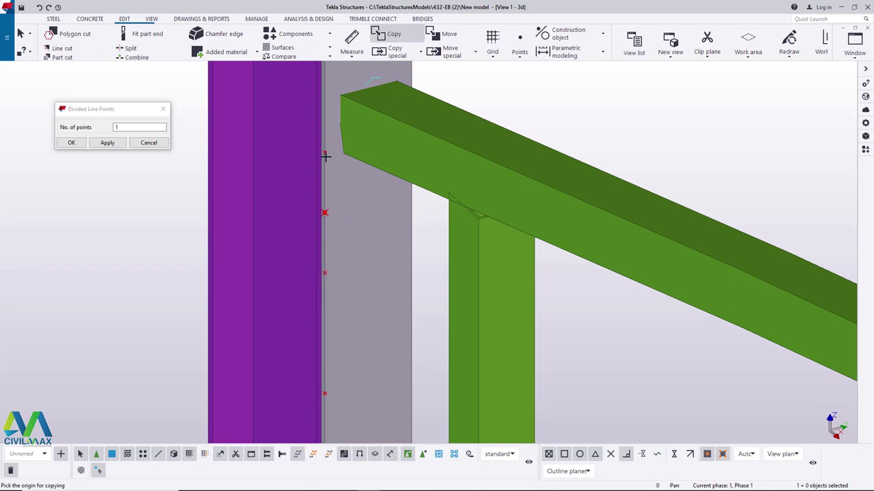
scroll(347, 174, down, 3)
scroll(384, 362, up, 2)
scroll(356, 251, down, 1)
scroll(350, 211, down, 2)
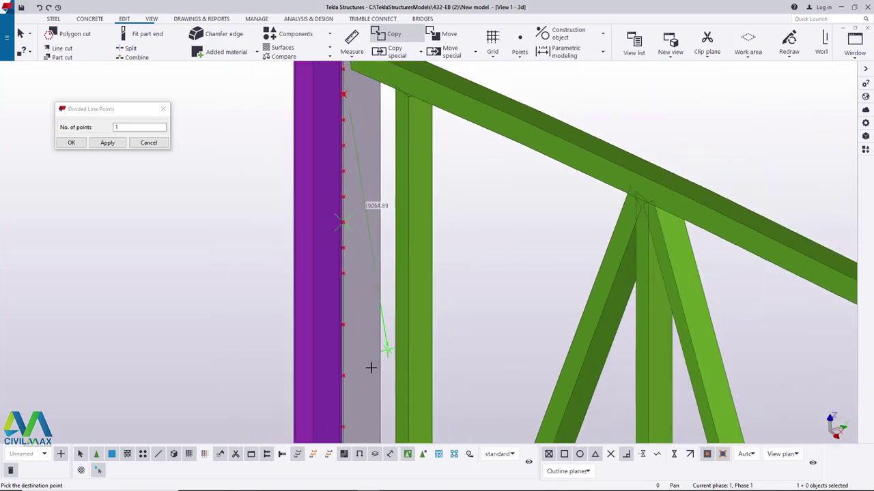
scroll(349, 240, up, 2)
scroll(330, 243, down, 2)
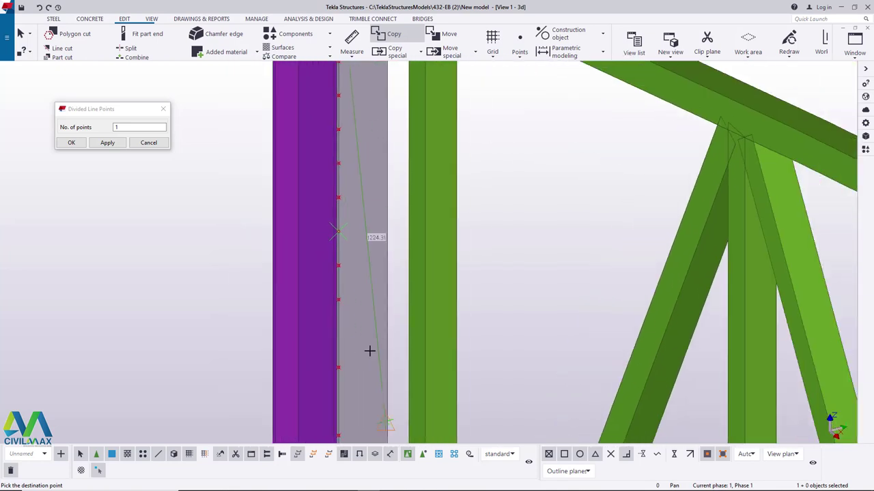
scroll(330, 289, up, 2)
scroll(332, 280, down, 2)
scroll(342, 336, up, 3)
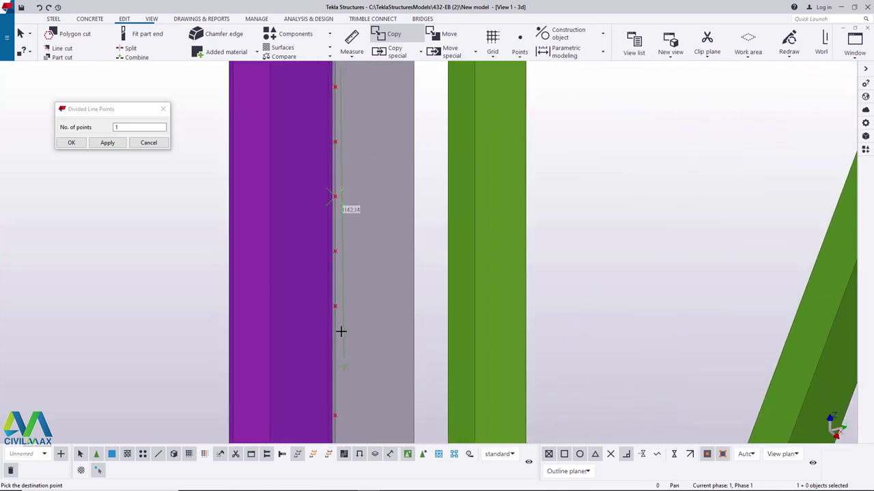
scroll(337, 307, down, 2)
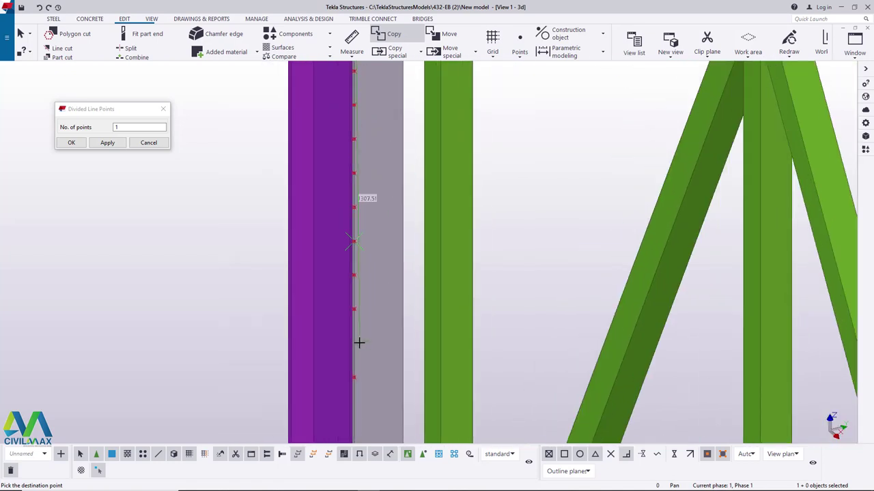
scroll(359, 314, up, 2)
scroll(362, 273, down, 2)
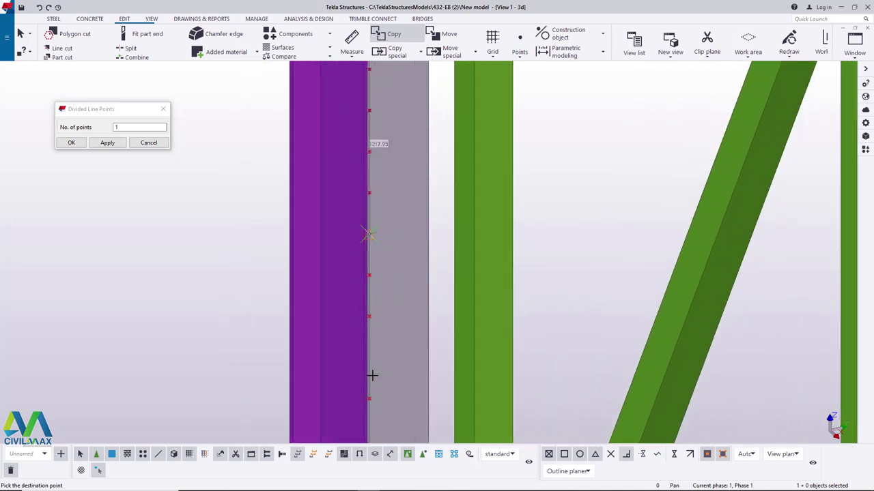
scroll(373, 335, up, 2)
scroll(396, 297, down, 2)
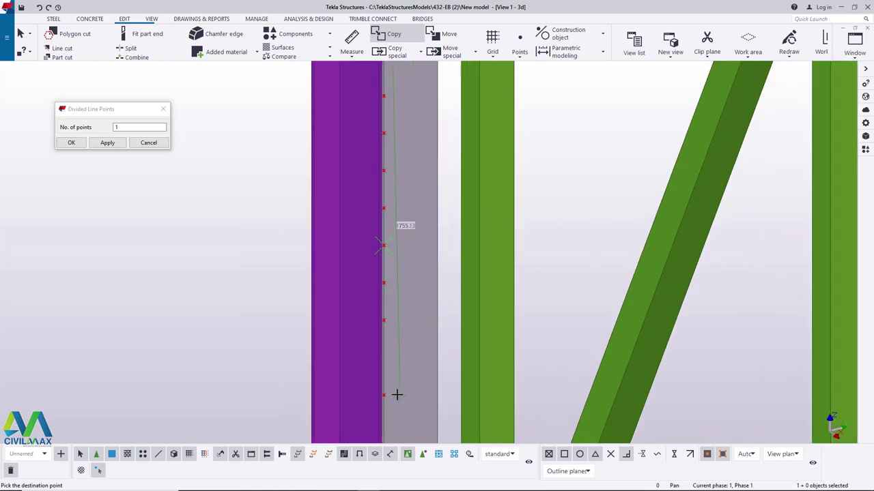
scroll(389, 348, up, 2)
scroll(410, 287, down, 2)
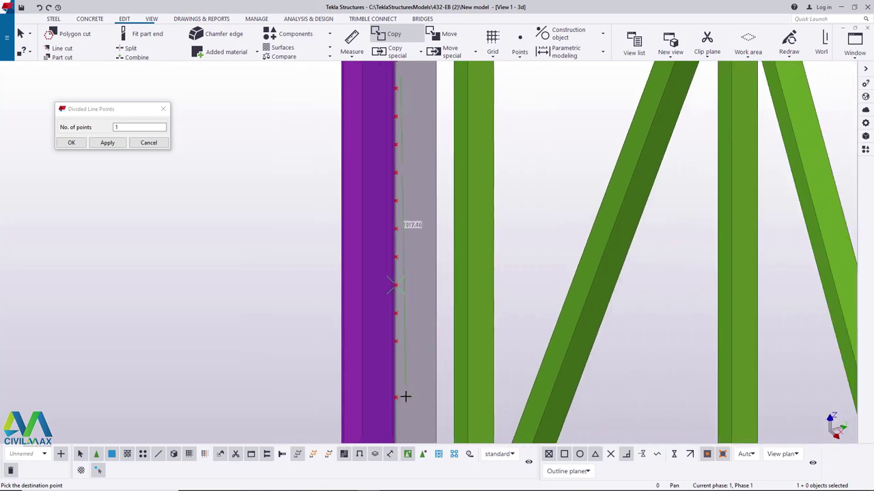
scroll(400, 355, up, 3)
scroll(430, 273, down, 2)
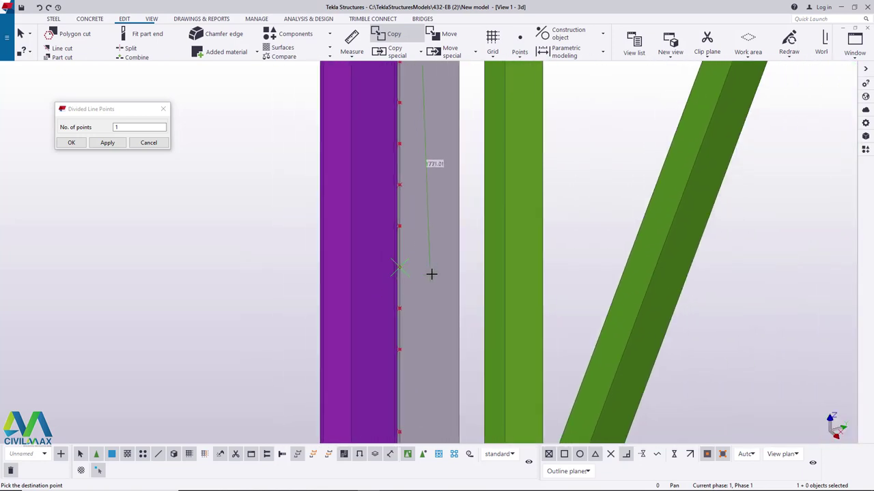
scroll(411, 321, up, 3)
scroll(427, 244, down, 2)
scroll(439, 276, up, 2)
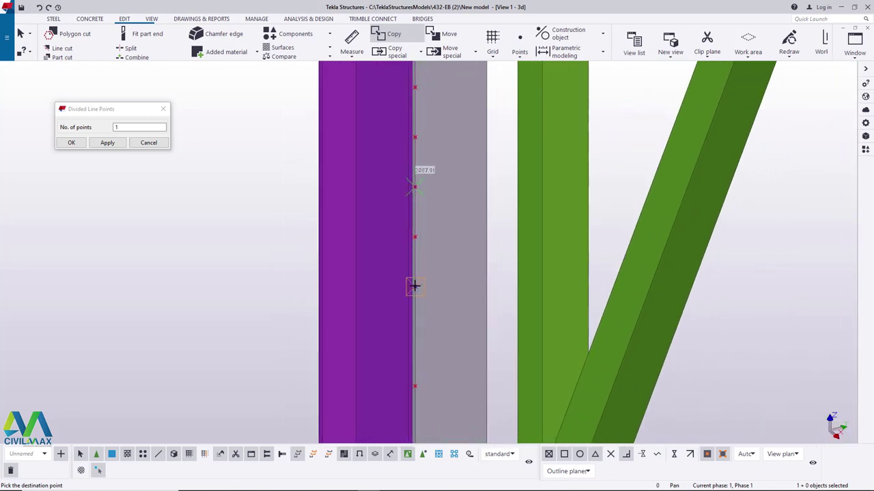
scroll(414, 286, down, 2)
scroll(437, 287, up, 3)
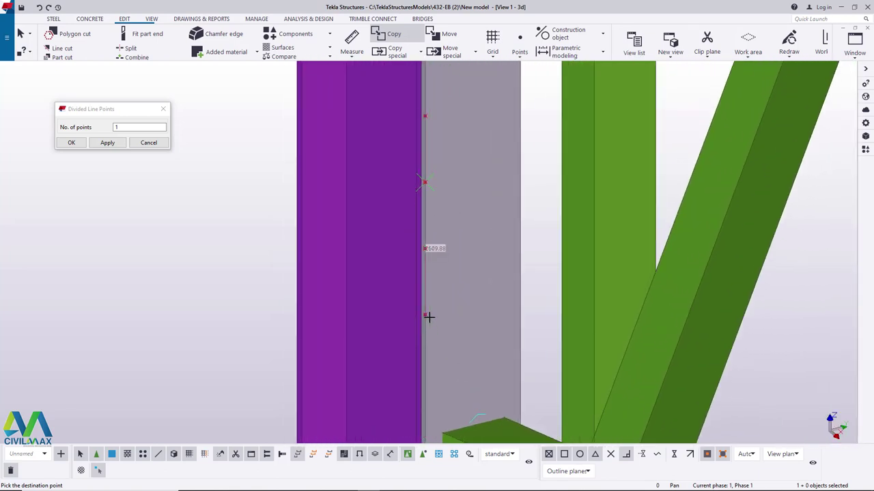
scroll(449, 233, down, 3)
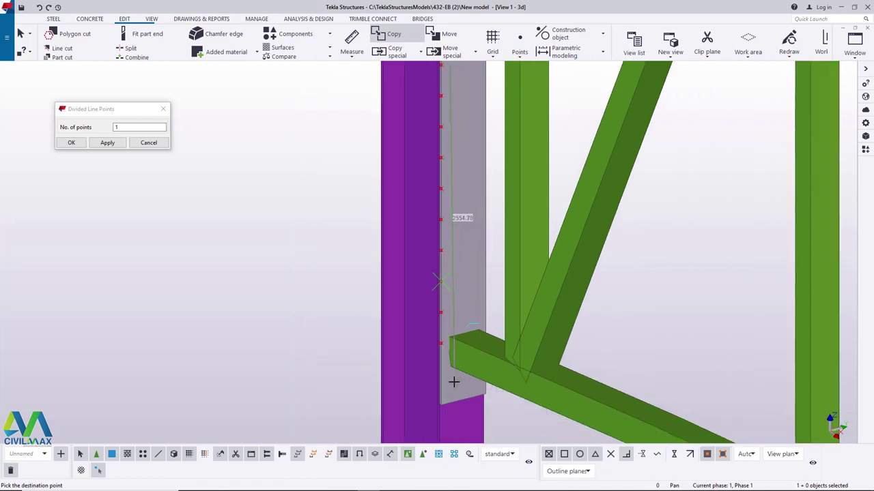
scroll(452, 381, up, 3)
scroll(461, 300, up, 1)
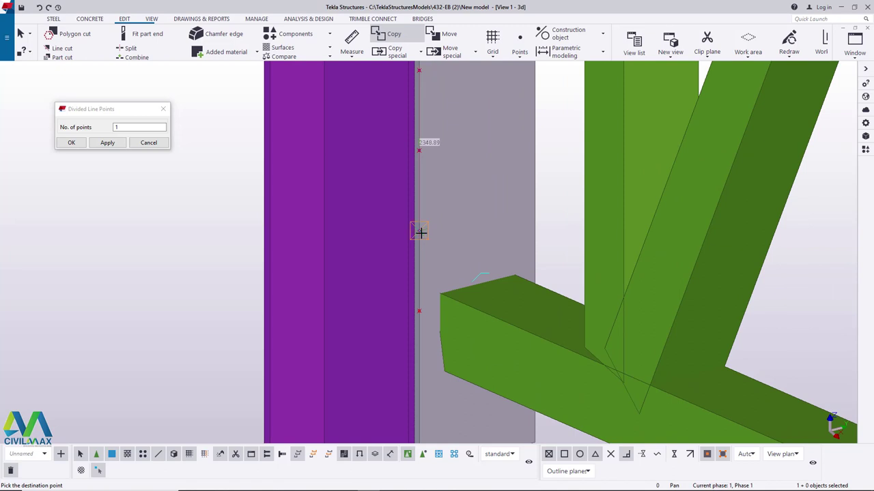
scroll(430, 286, down, 3)
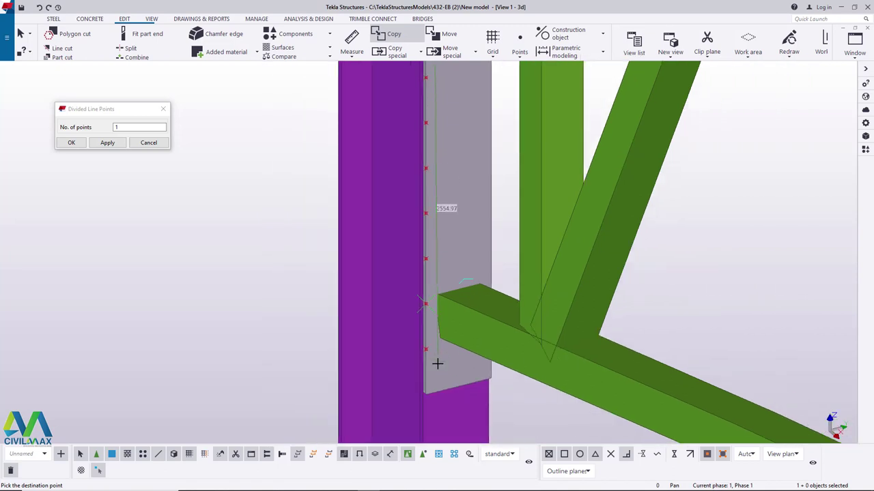
right_click(476, 198)
click(503, 204)
Add dividing points between the uppermost vertical-edge point and the plate's upper corner, successively halving the gap towards the corner, and end the command
scroll(455, 344, down, 5)
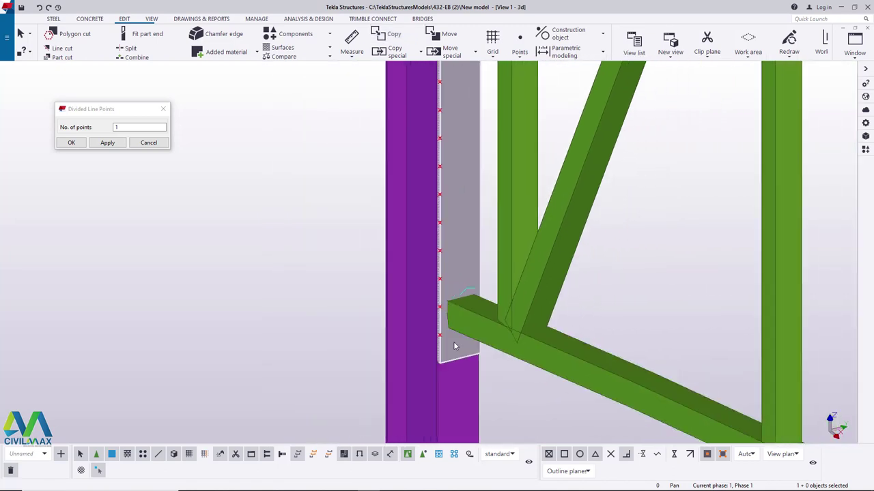
scroll(448, 172, up, 6)
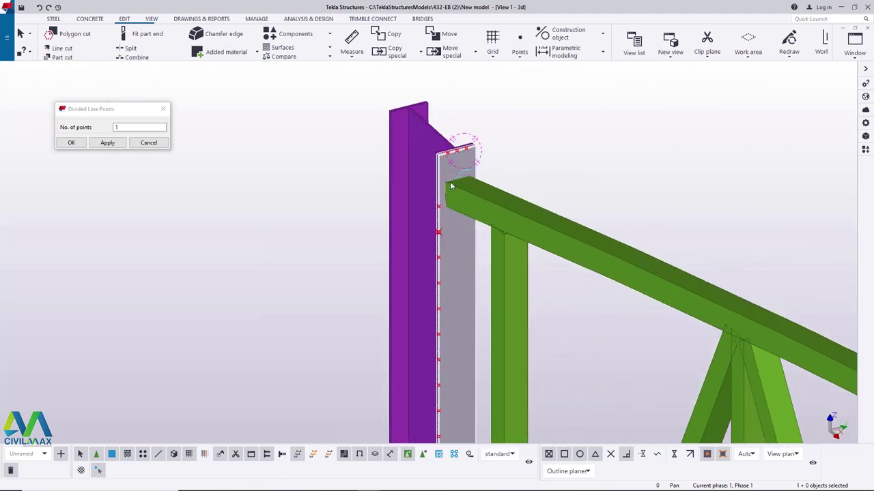
scroll(442, 178, up, 4)
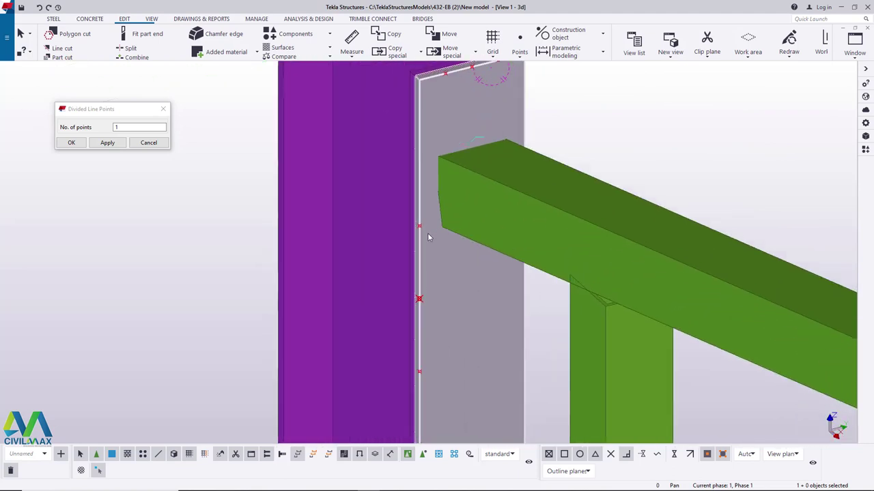
click(419, 312)
scroll(420, 314, down, 3)
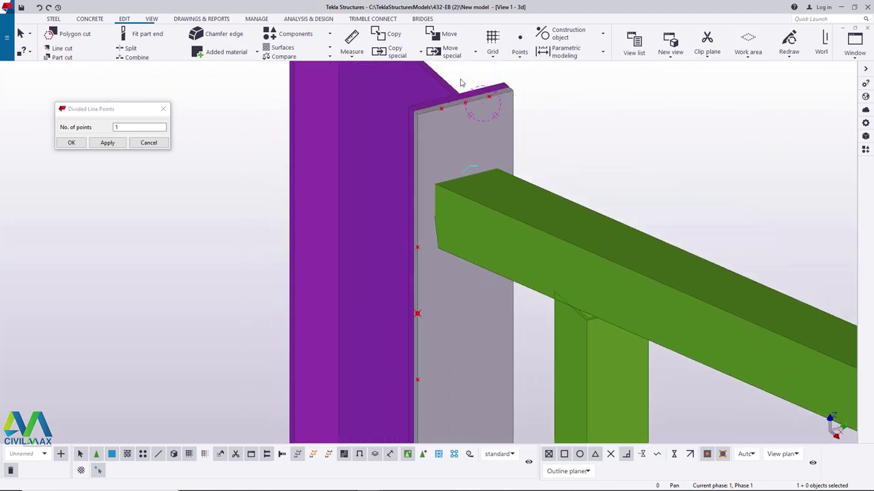
scroll(457, 91, up, 2)
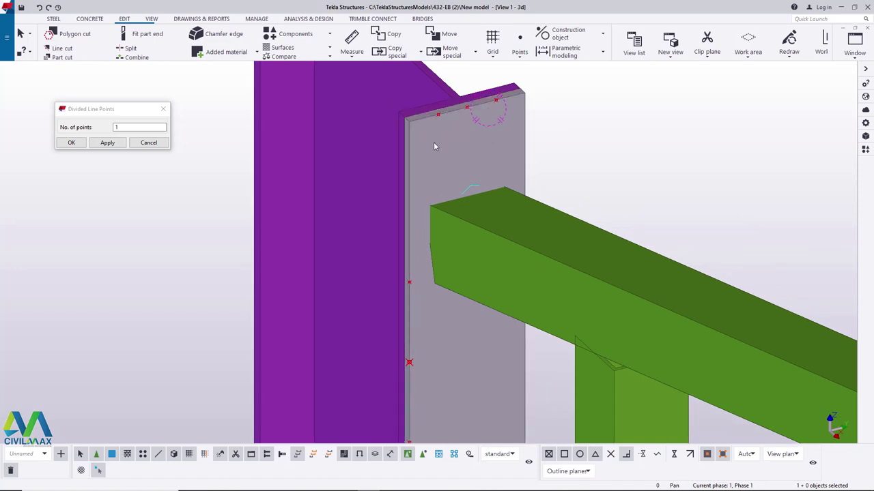
click(520, 59)
click(516, 70)
click(407, 122)
click(409, 203)
right_click(595, 131)
click(601, 134)
scroll(440, 143, up, 1)
scroll(439, 143, up, 1)
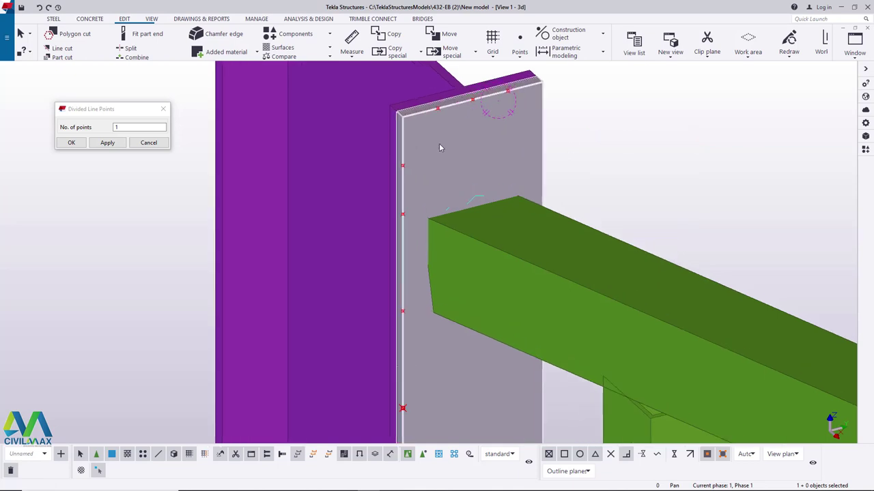
Copy the uppermost vertical-edge point across the plate face beneath the first and third points of the upper edge, and end the copying
right_click(403, 168)
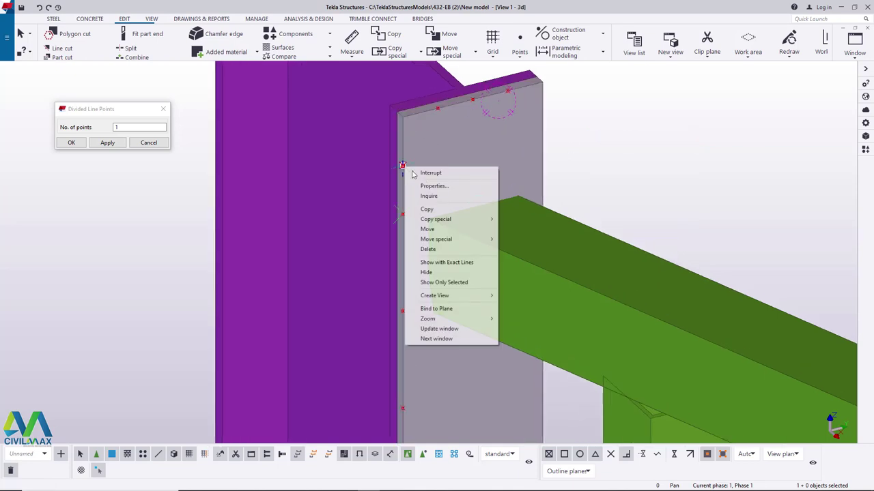
click(421, 208)
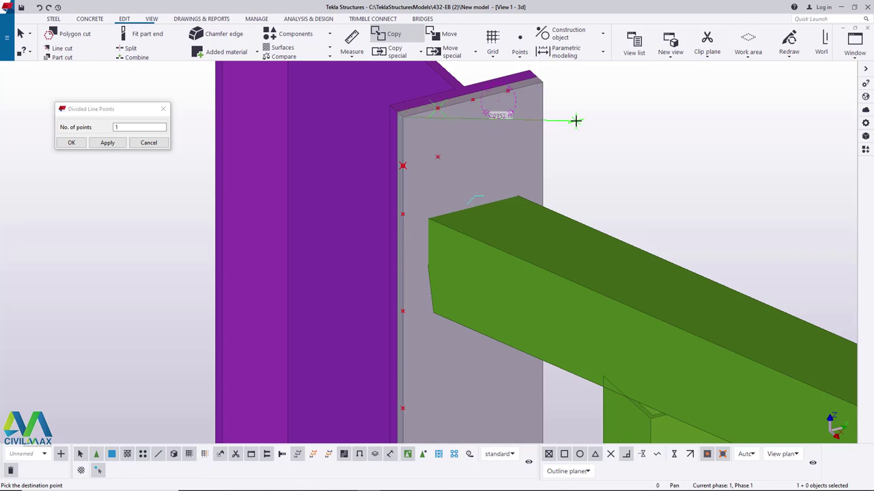
right_click(615, 112)
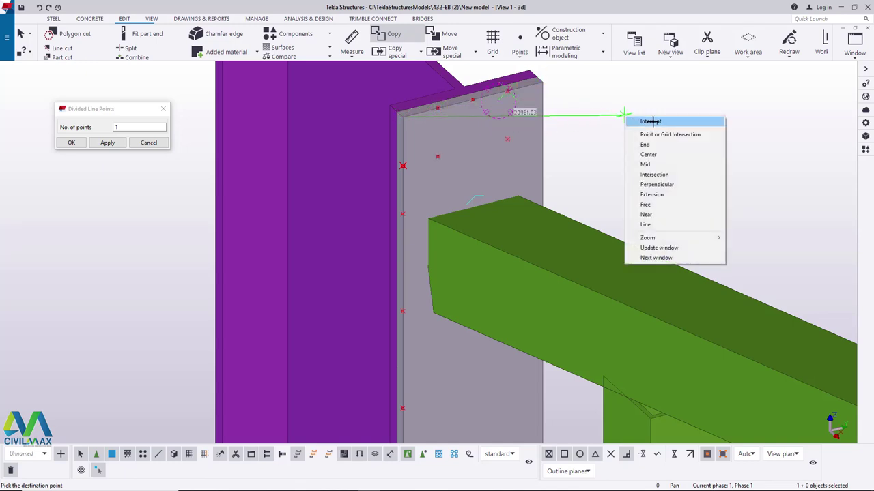
click(621, 120)
Copy the upper face point nearest the vertical edge down to the level of the fourth edge point, and end the copying
scroll(508, 126, down, 4)
scroll(462, 146, up, 3)
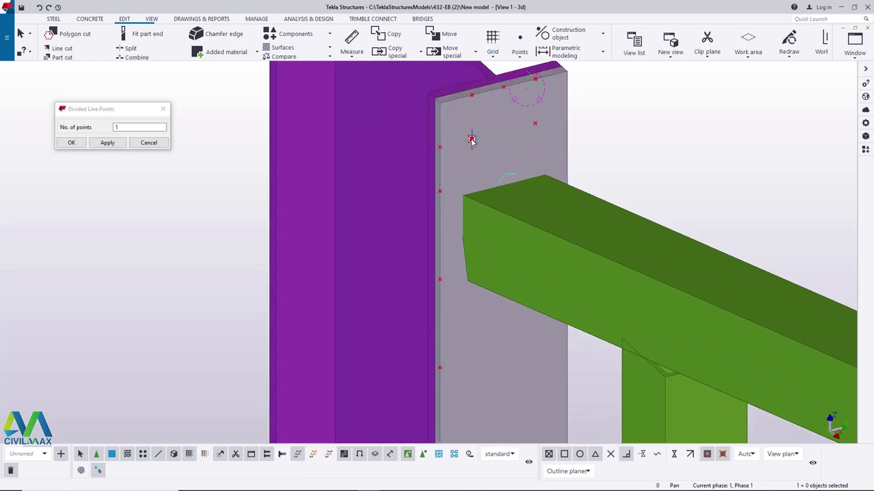
right_click(471, 140)
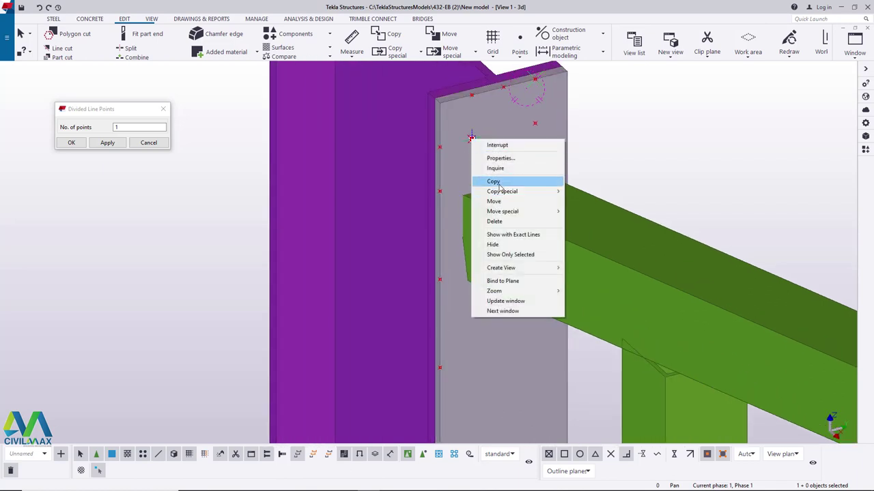
click(519, 182)
click(441, 147)
scroll(498, 132, down, 2)
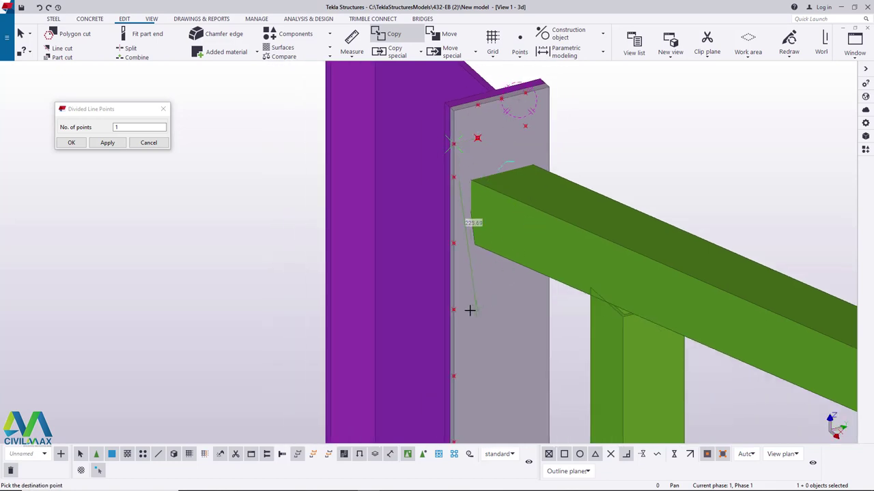
right_click(627, 155)
click(642, 163)
scroll(554, 127, down, 2)
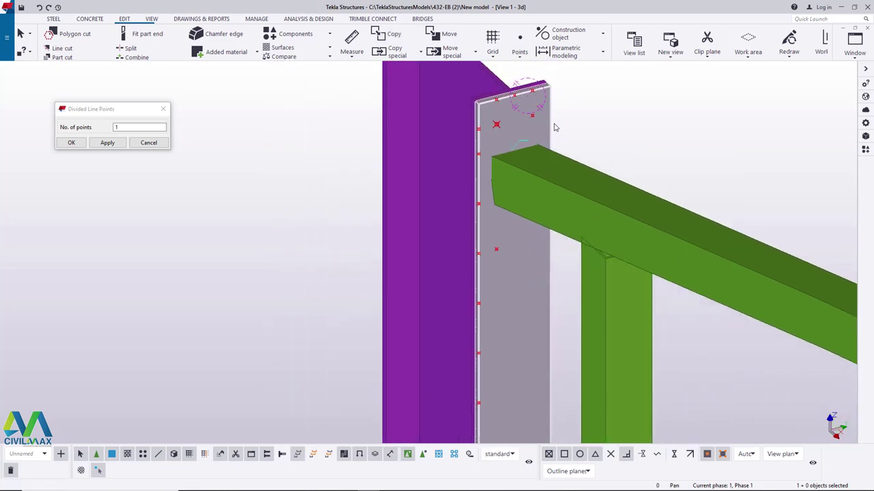
right_click(492, 254)
click(524, 292)
scroll(489, 276, up, 1)
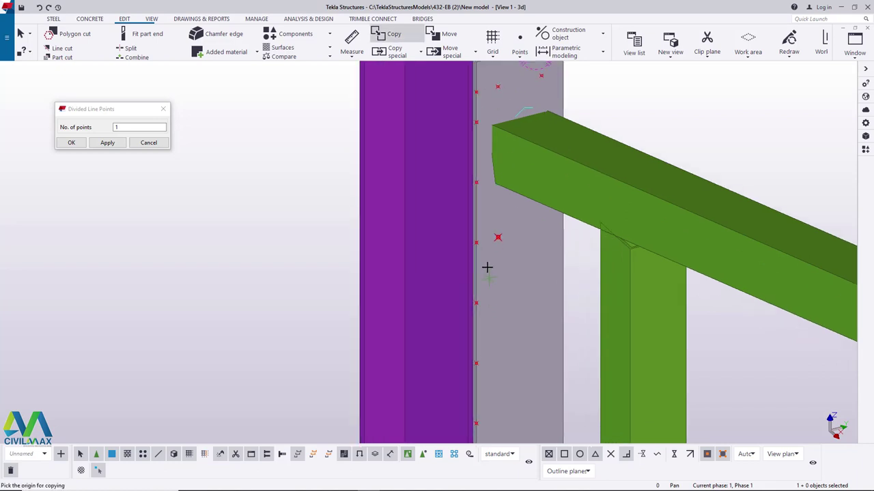
click(507, 308)
right_click(553, 247)
click(578, 254)
right_click(497, 238)
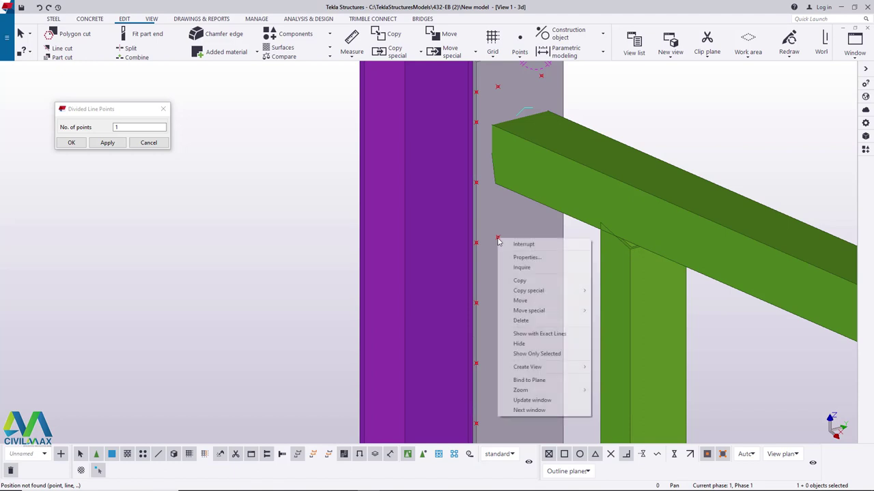
click(756, 141)
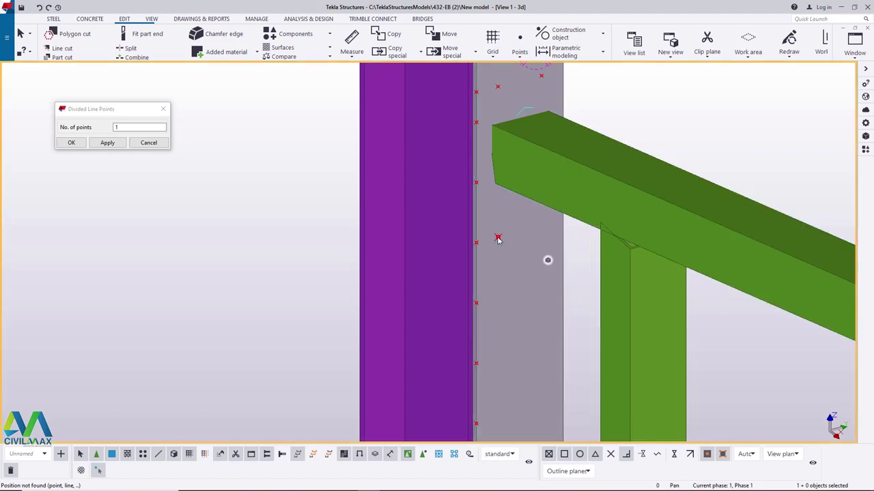
Copy the face point below the upper chord repeatedly down the plate, one beside each lower vertical-edge point past the lower chord, and end the copying
right_click(498, 238)
click(520, 279)
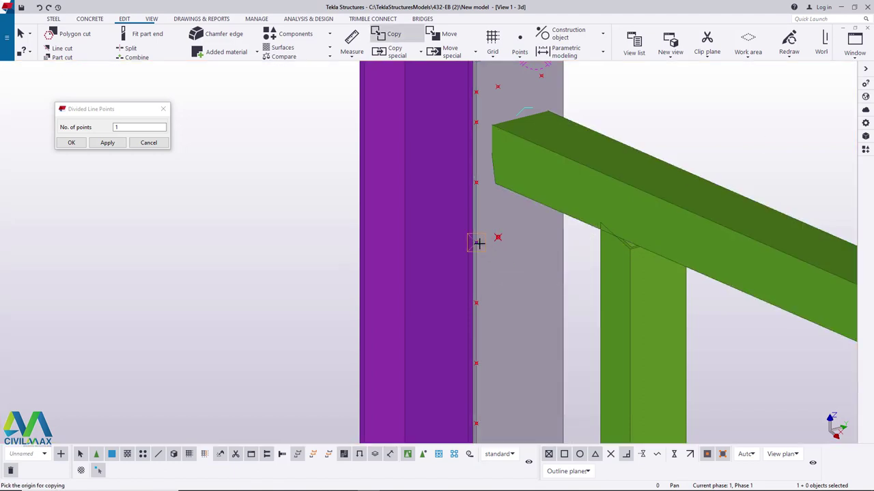
click(477, 365)
scroll(474, 222, down, 3)
scroll(497, 384, up, 3)
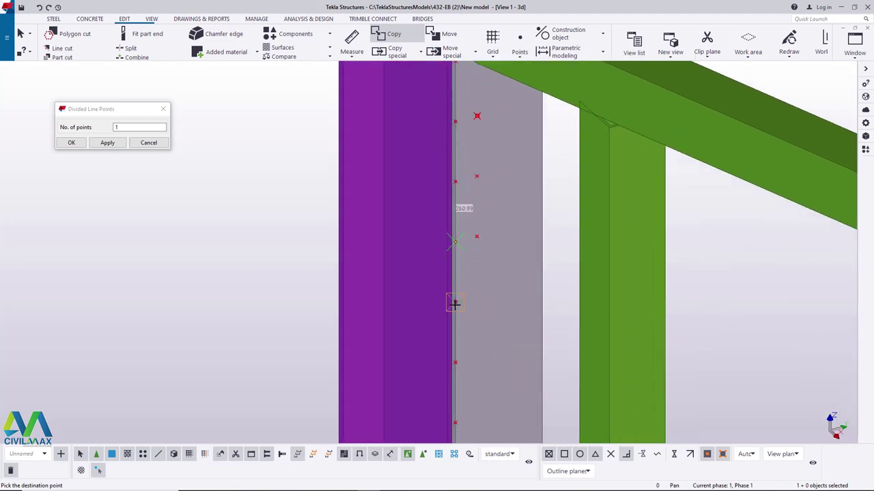
scroll(467, 303, down, 2)
scroll(523, 328, up, 2)
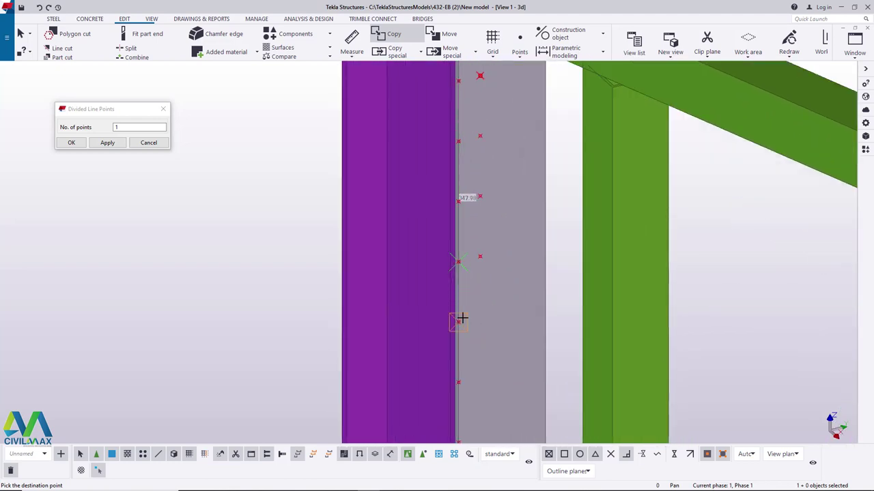
scroll(459, 322, down, 2)
scroll(532, 253, up, 2)
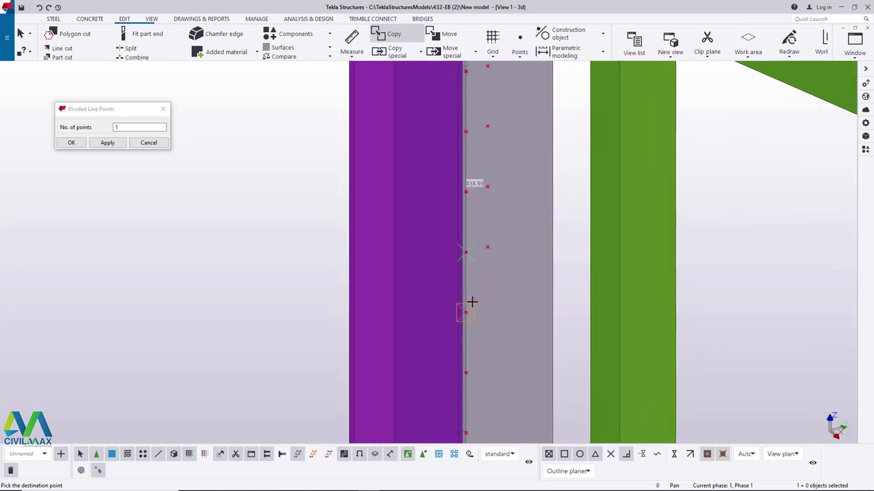
scroll(467, 315, down, 2)
scroll(540, 271, up, 2)
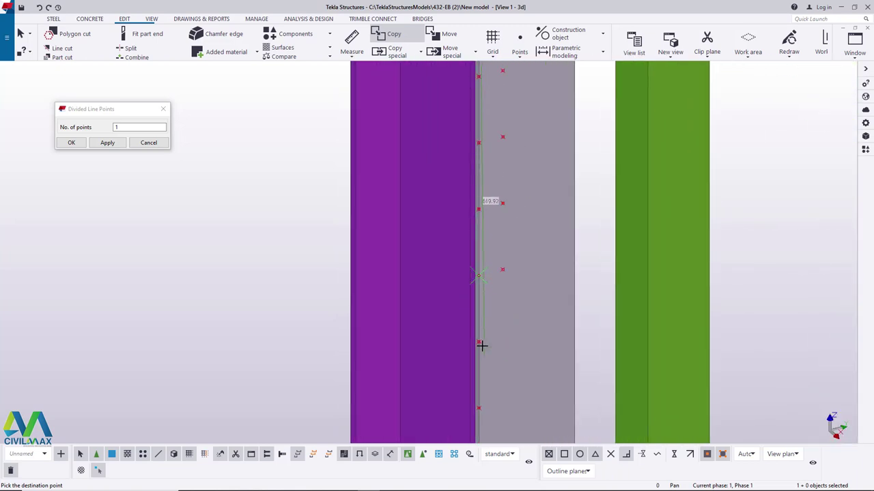
scroll(480, 341, down, 2)
scroll(544, 248, up, 2)
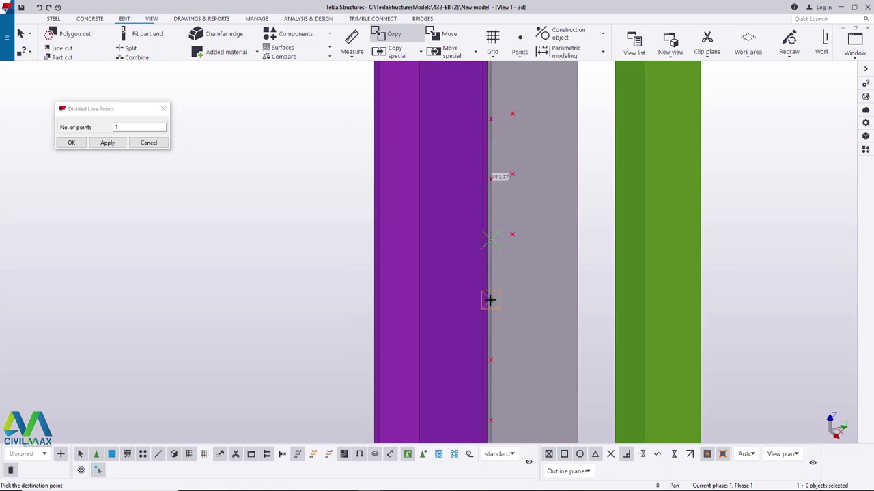
scroll(509, 267, down, 2)
scroll(504, 324, up, 2)
click(501, 318)
scroll(514, 325, down, 2)
scroll(544, 332, up, 2)
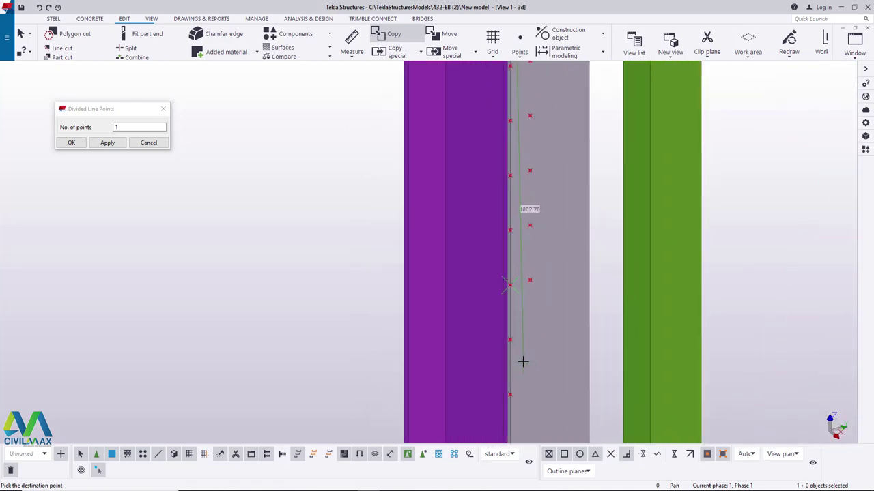
scroll(539, 263, down, 1)
scroll(522, 380, up, 2)
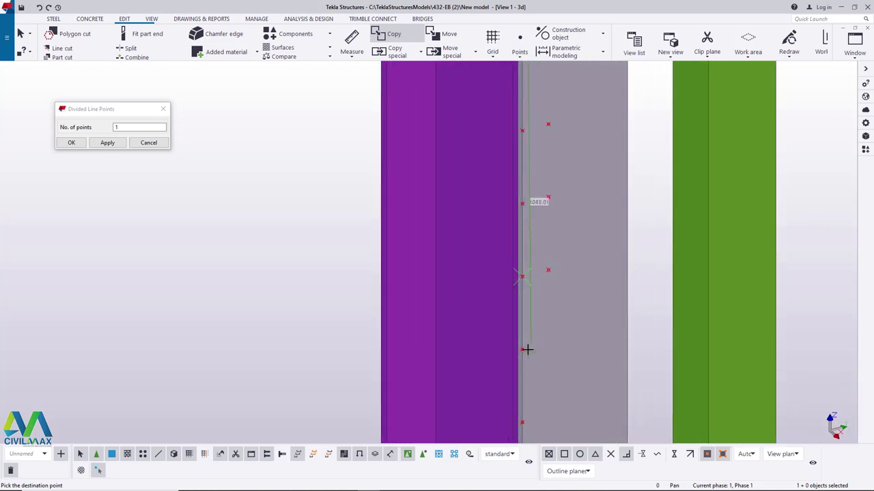
scroll(557, 261, down, 2)
scroll(554, 370, up, 2)
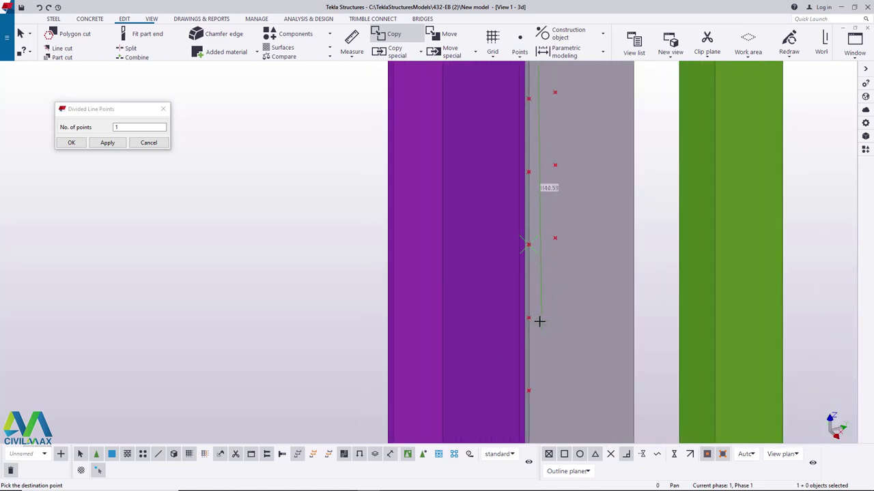
scroll(545, 356, down, 2)
scroll(546, 367, up, 4)
scroll(559, 320, down, 2)
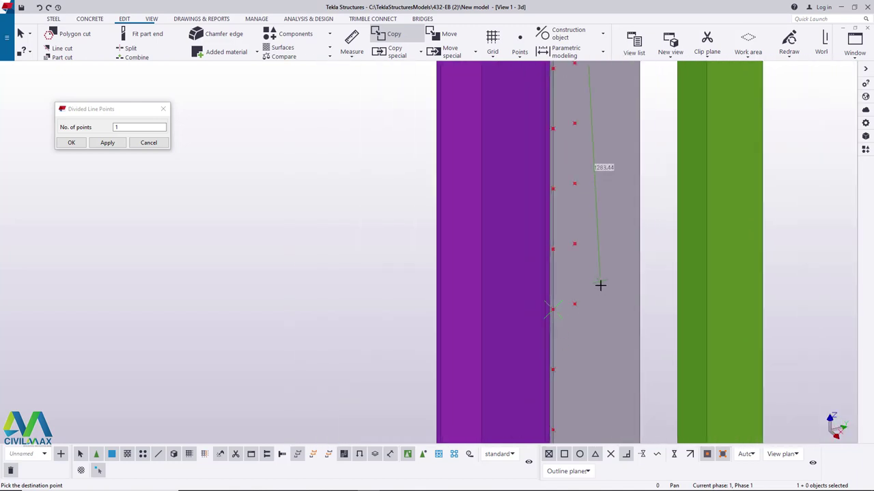
scroll(551, 369, up, 3)
scroll(569, 255, down, 3)
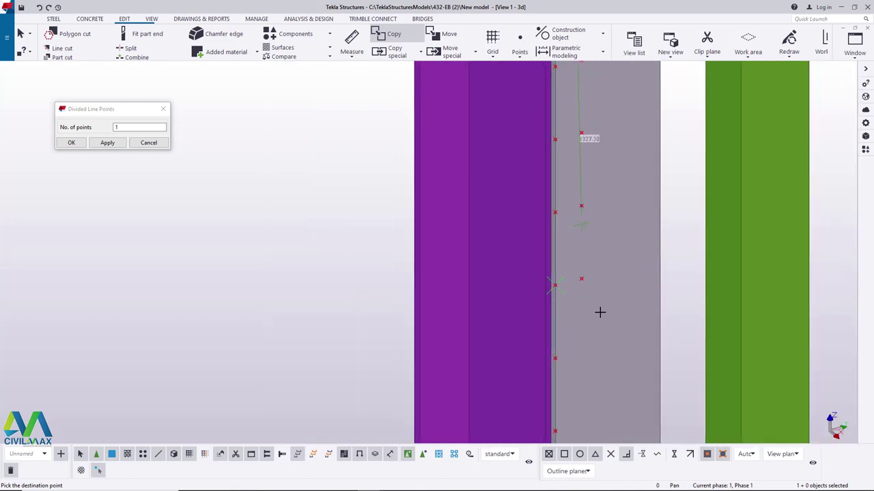
scroll(554, 351, up, 2)
scroll(593, 235, down, 2)
scroll(587, 346, up, 3)
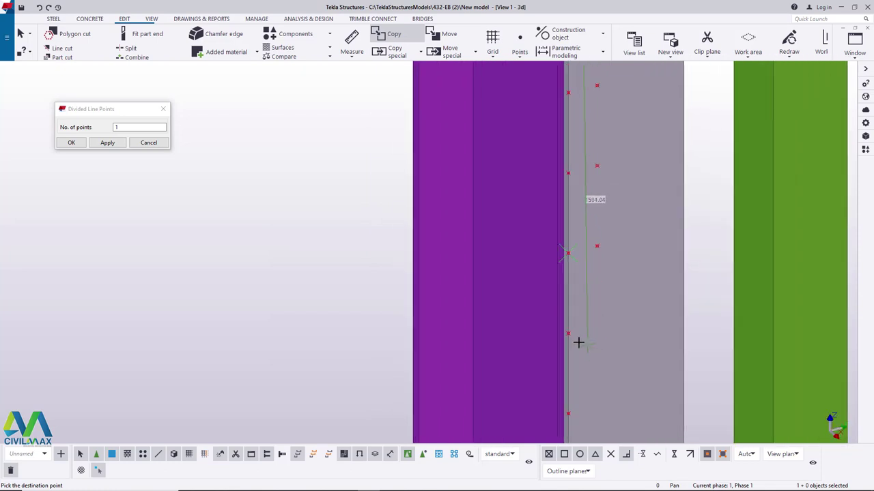
scroll(615, 259, down, 2)
scroll(628, 266, down, 1)
scroll(600, 314, up, 2)
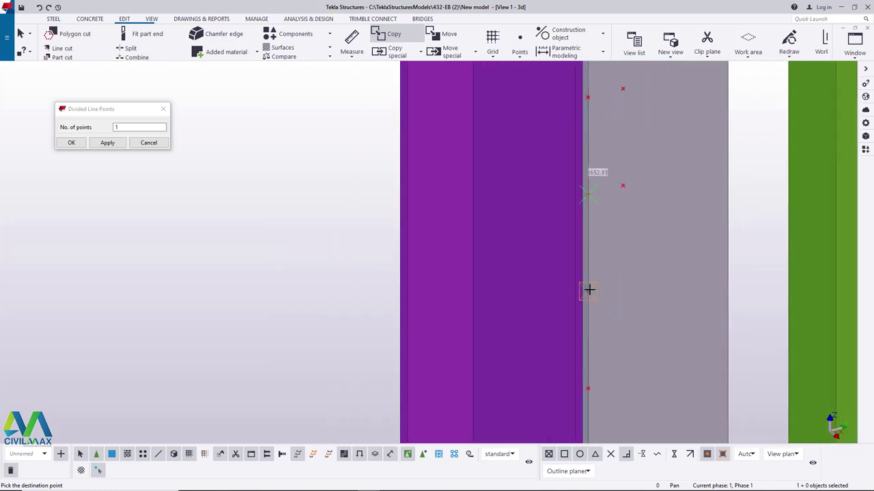
scroll(587, 179, down, 2)
scroll(593, 329, up, 2)
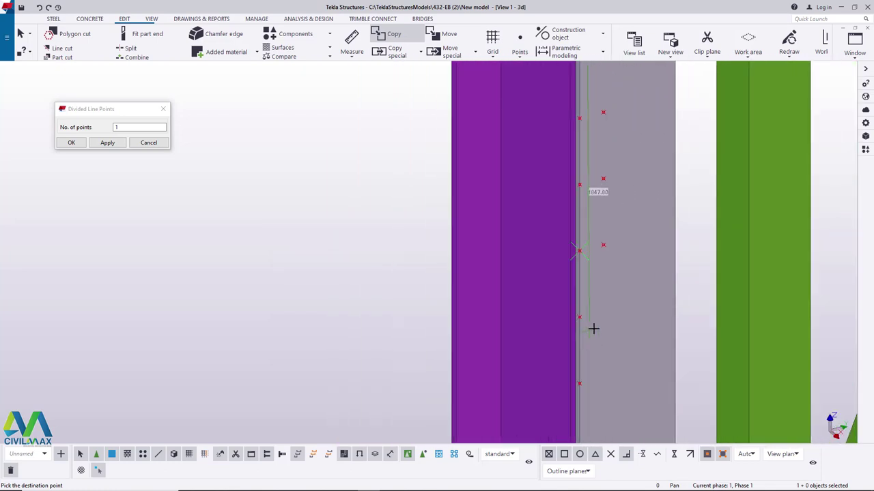
scroll(583, 230, down, 2)
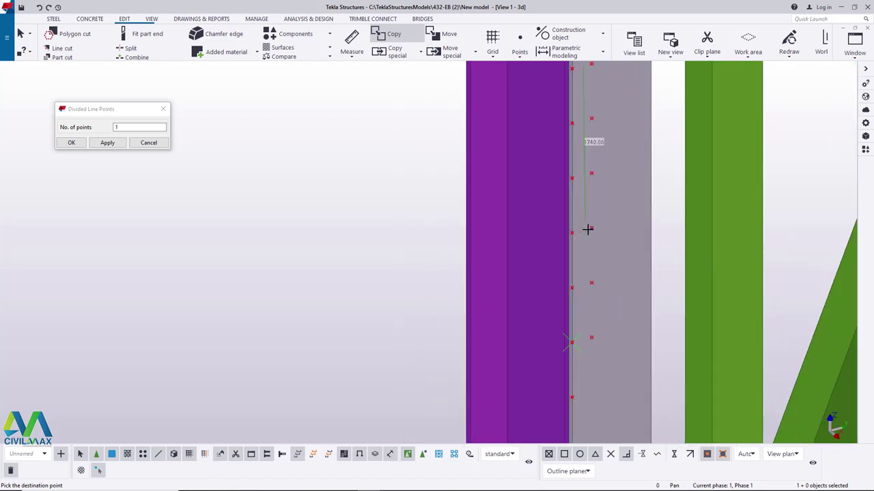
scroll(559, 276, up, 1)
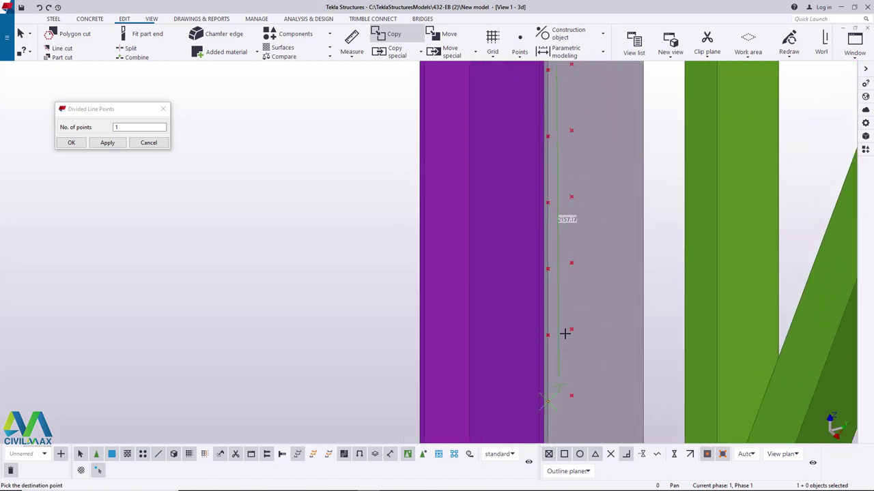
scroll(587, 223, down, 2)
scroll(556, 339, up, 2)
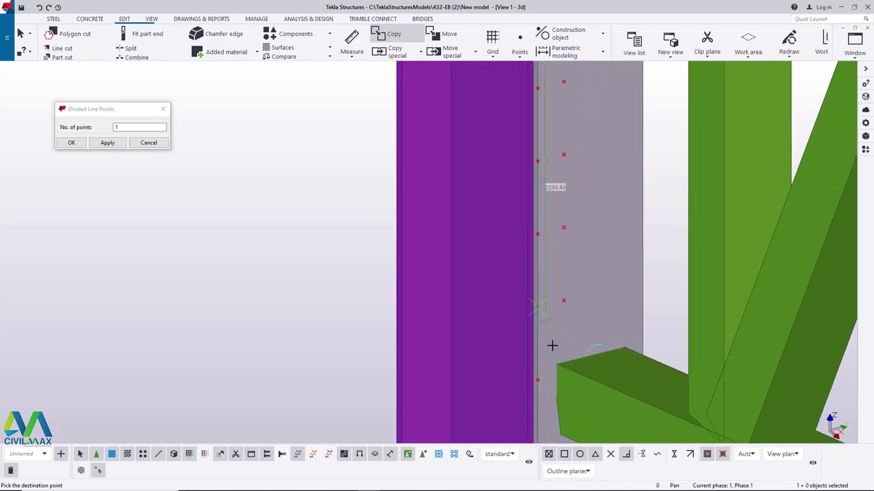
scroll(586, 302, down, 2)
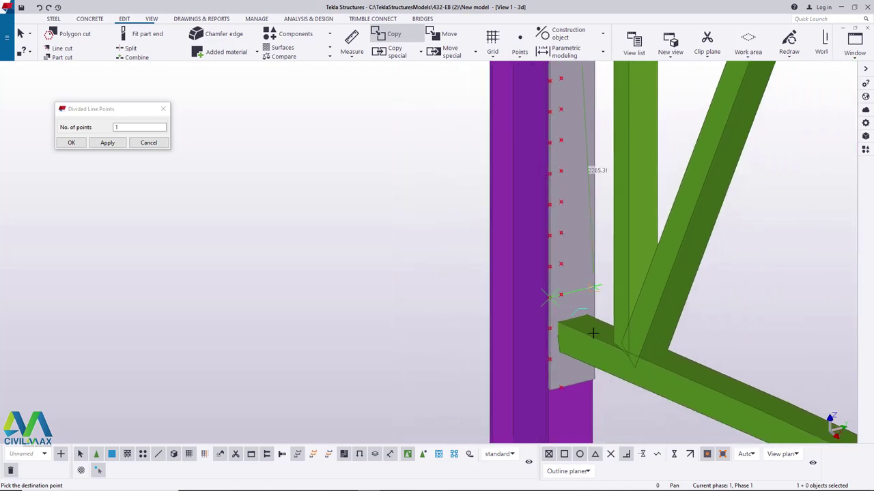
scroll(571, 364, up, 2)
scroll(539, 371, down, 2)
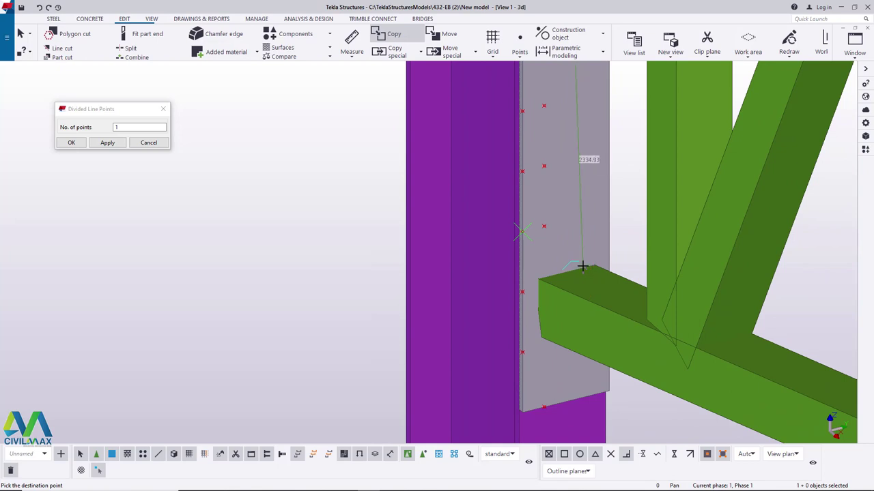
scroll(521, 351, up, 1)
right_click(553, 215)
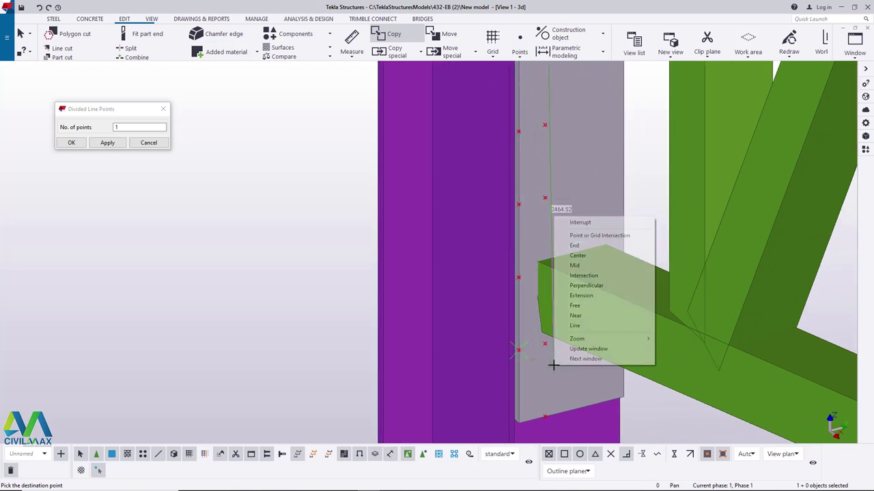
click(595, 222)
Copy the upper-edge point, using the face point beneath it as origin and the plate's lower-edge point as destination, and end the copying
scroll(582, 351, down, 6)
scroll(574, 355, up, 2)
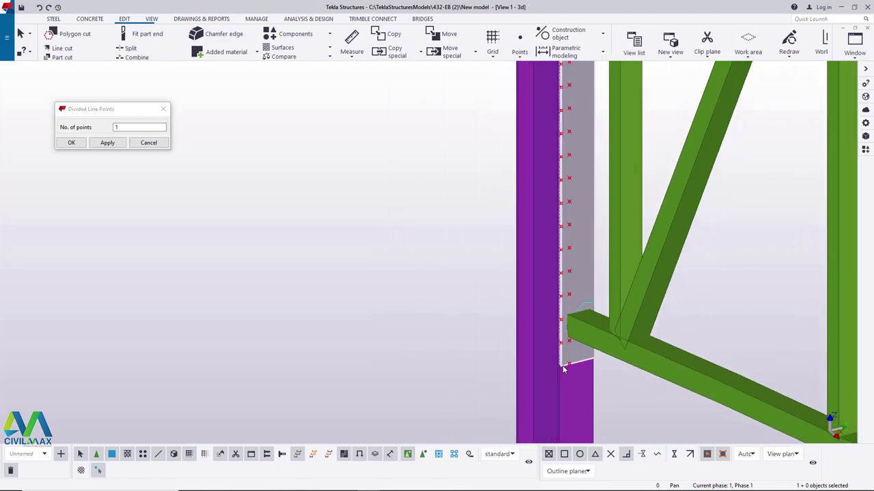
scroll(565, 373, down, 5)
scroll(572, 211, up, 4)
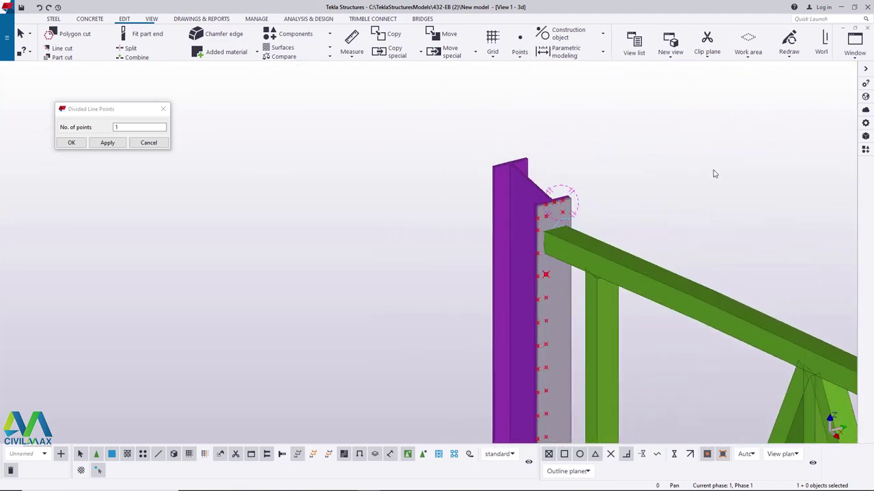
scroll(562, 205, up, 5)
right_click(544, 208)
click(553, 248)
click(544, 242)
scroll(544, 245, down, 6)
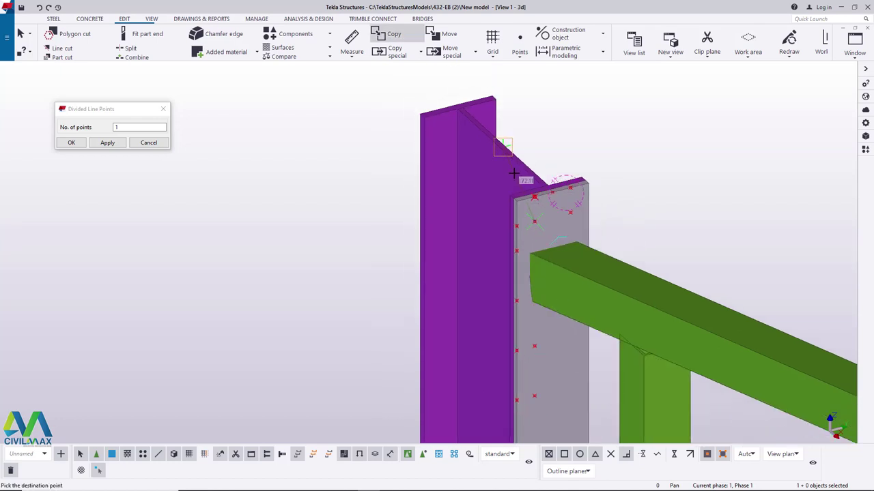
scroll(548, 332, up, 10)
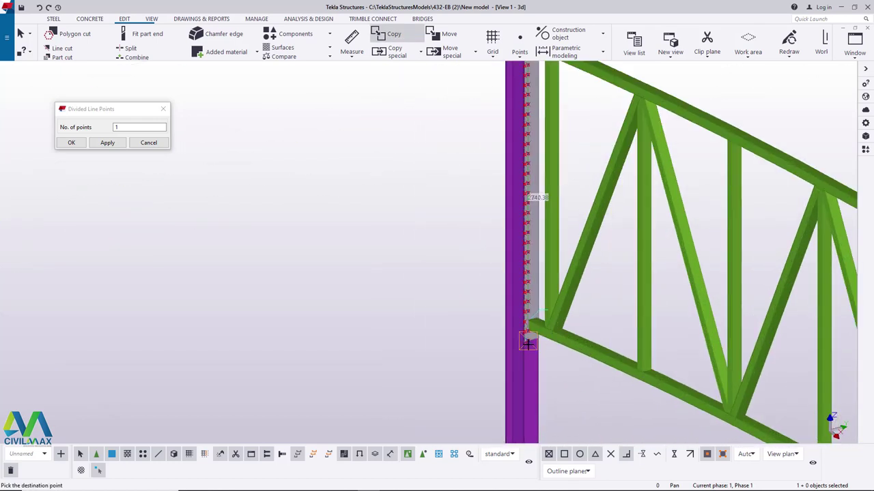
scroll(533, 332, up, 2)
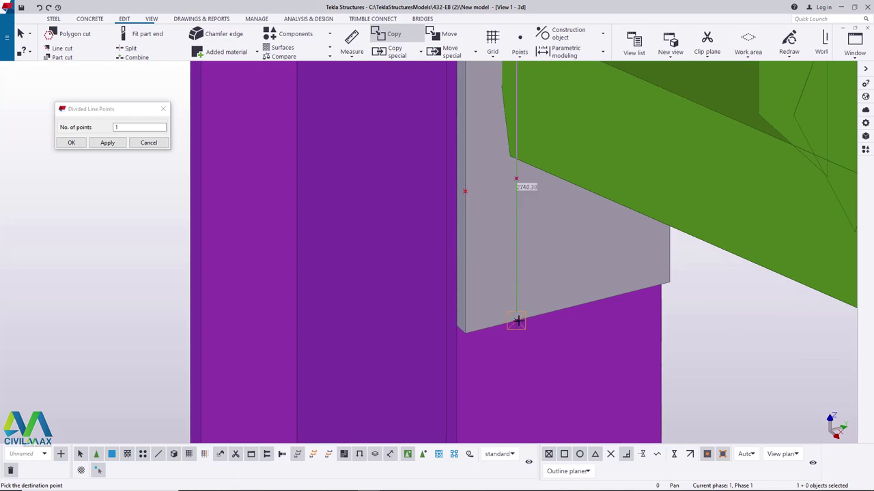
click(517, 321)
right_click(535, 224)
click(551, 230)
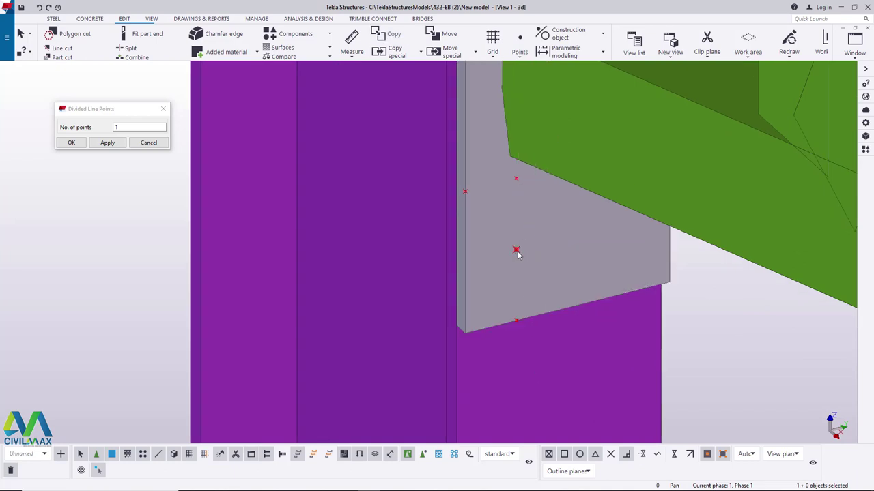
Close the Divided Line Points dialog
scroll(506, 326, down, 2)
scroll(505, 347, down, 8)
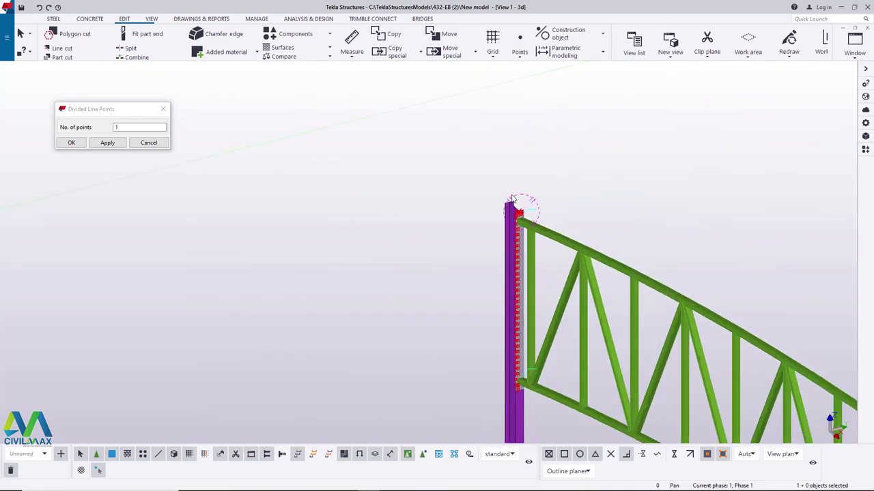
scroll(531, 231, up, 5)
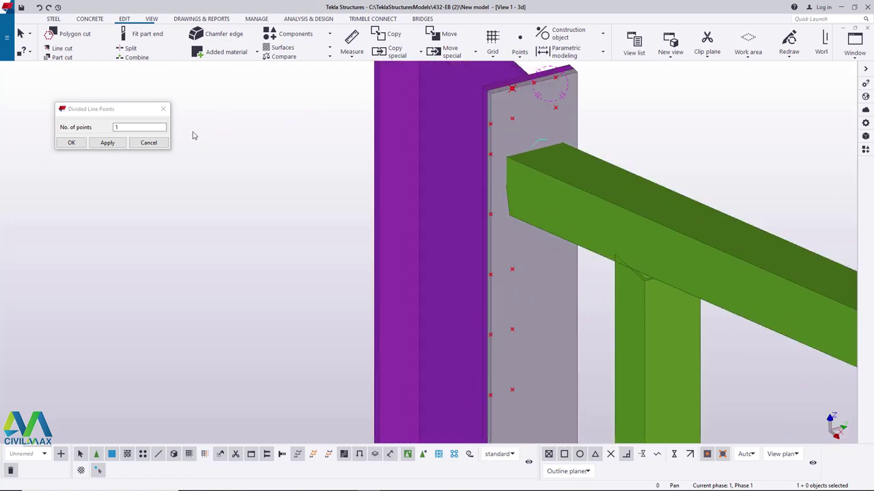
click(164, 110)
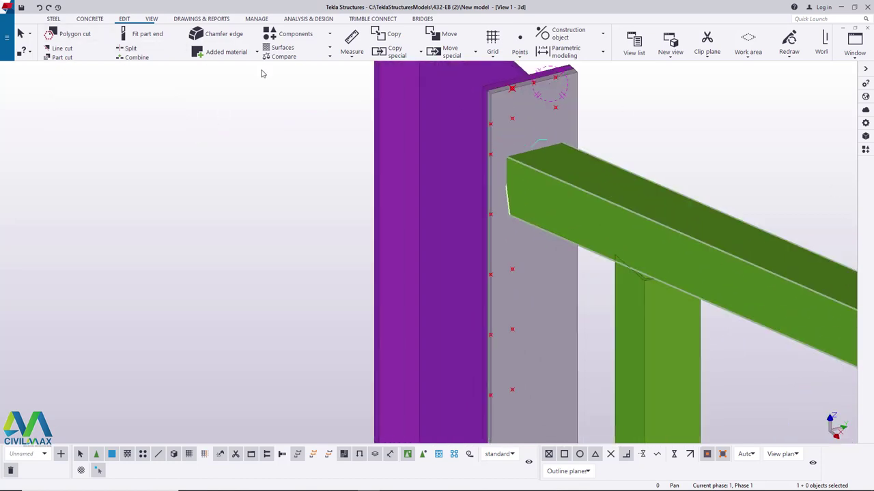
click(55, 20)
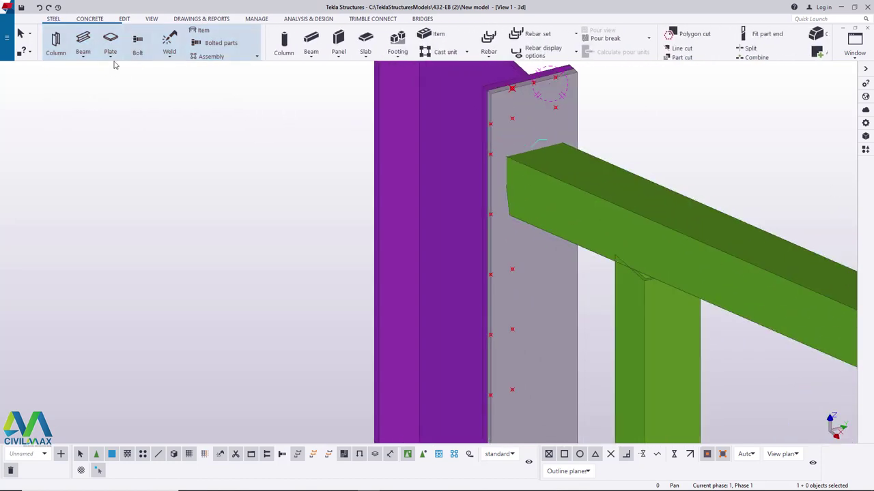
click(137, 43)
scroll(535, 127, up, 5)
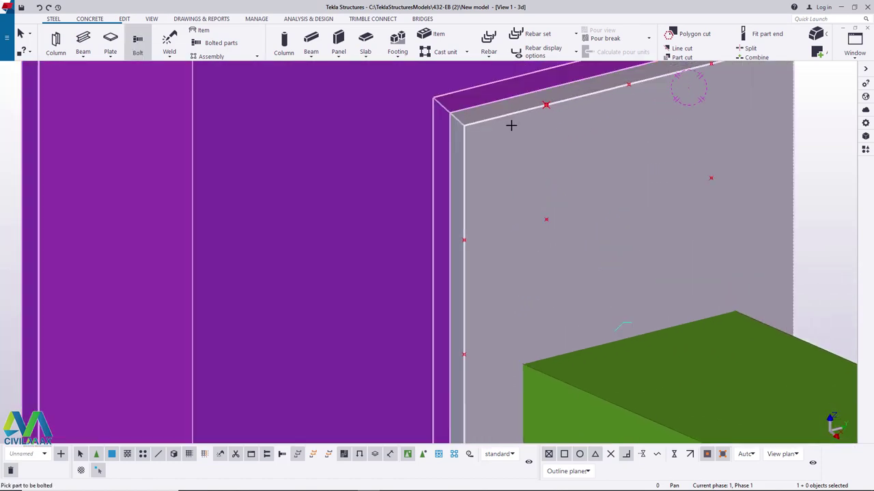
click(511, 137)
scroll(456, 130, down, 2)
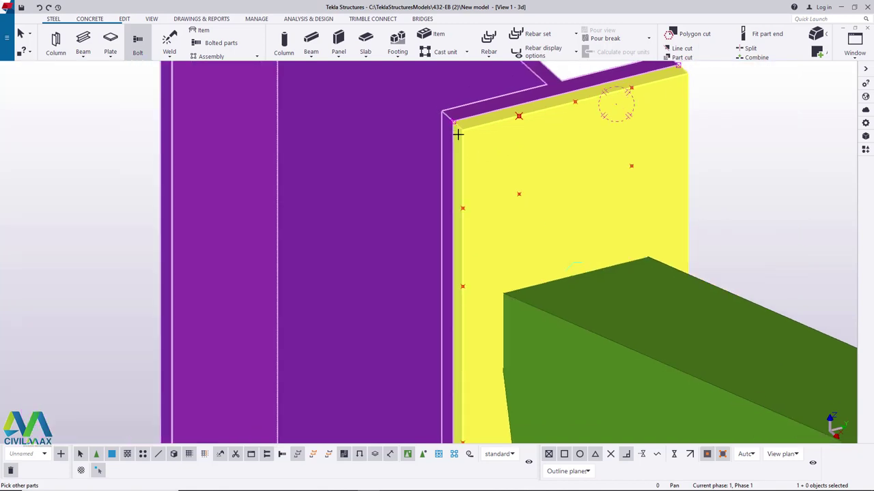
scroll(456, 130, down, 3)
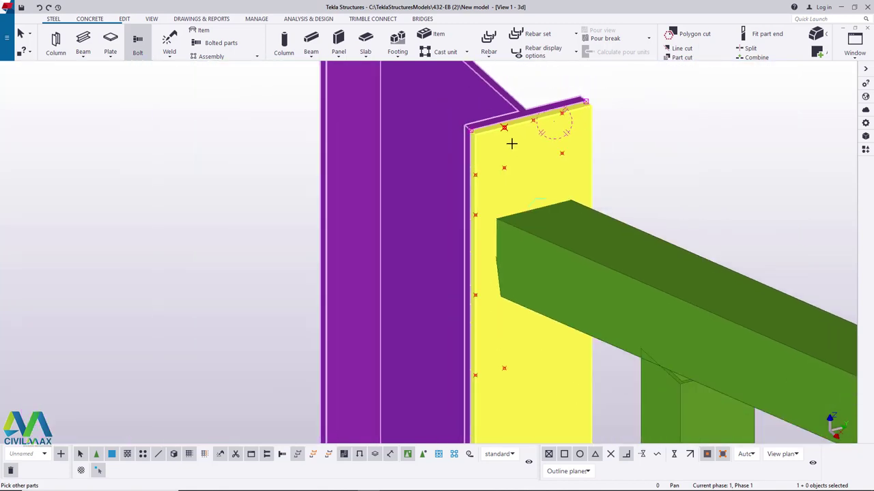
scroll(471, 142, down, 3)
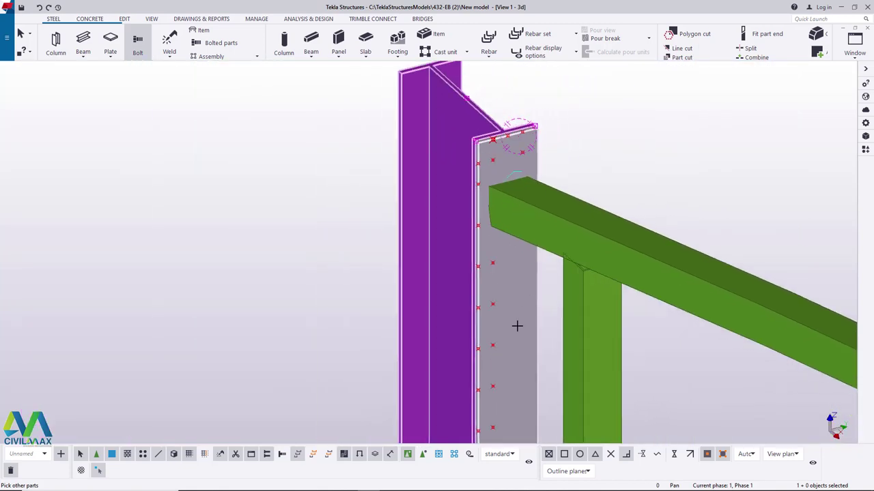
scroll(503, 303, up, 3)
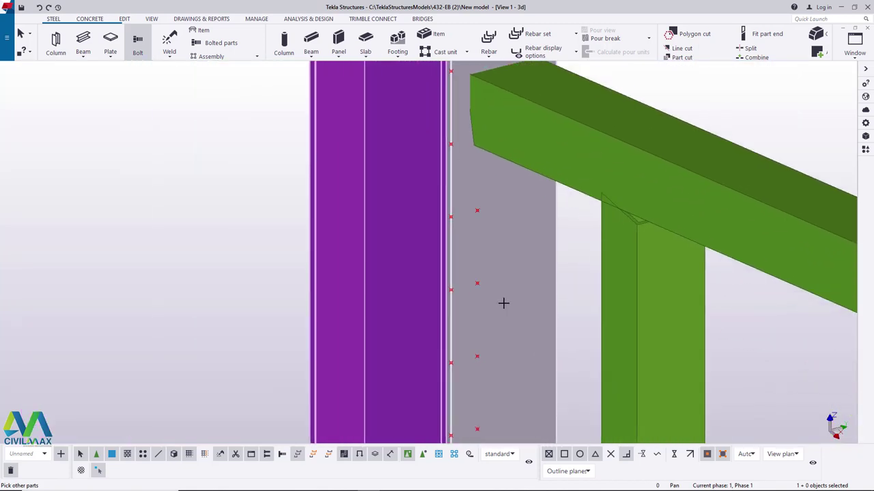
middle_click(484, 209)
right_click(195, 203)
click(210, 208)
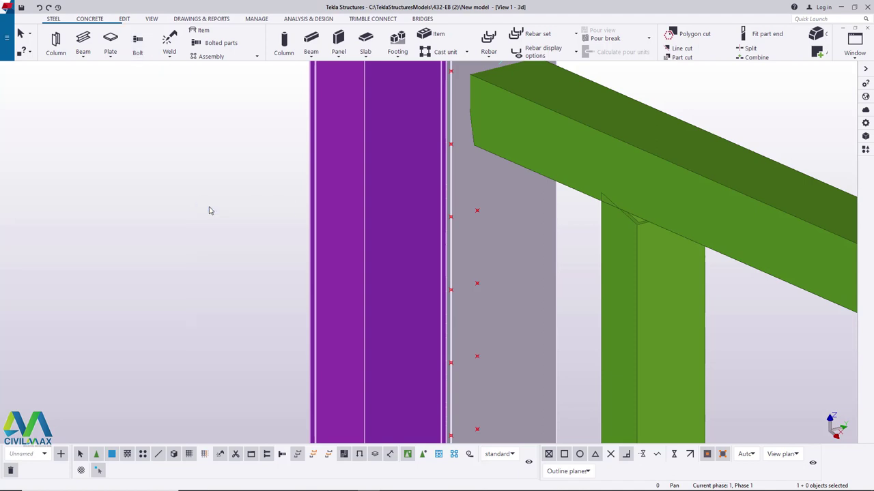
Measure the spacing between the first two face points below the upper chord, and end the measuring
scroll(389, 284, down, 3)
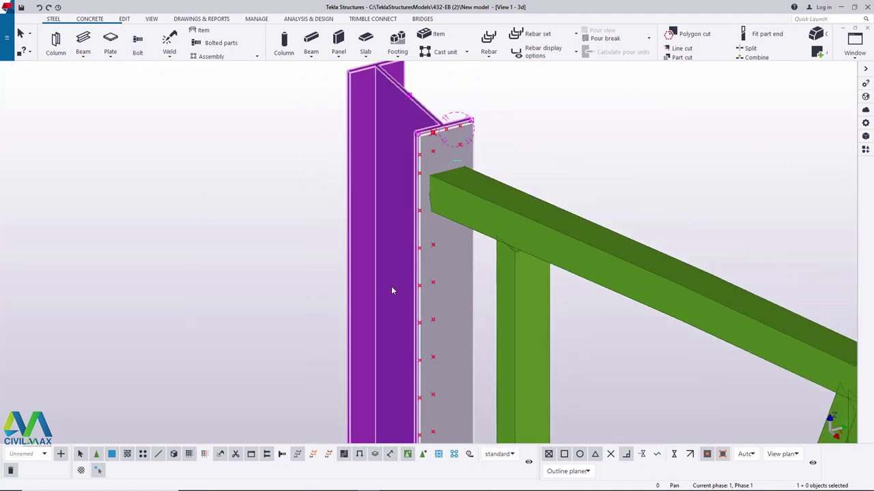
scroll(431, 285, up, 3)
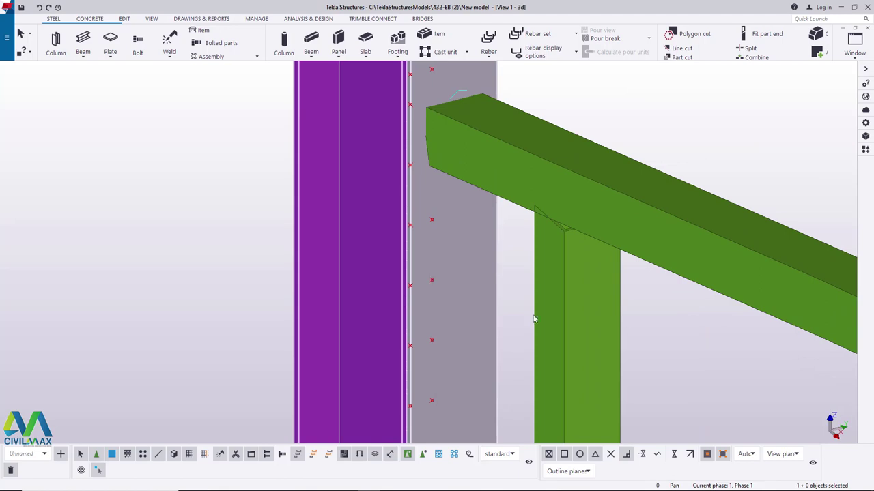
scroll(458, 284, up, 2)
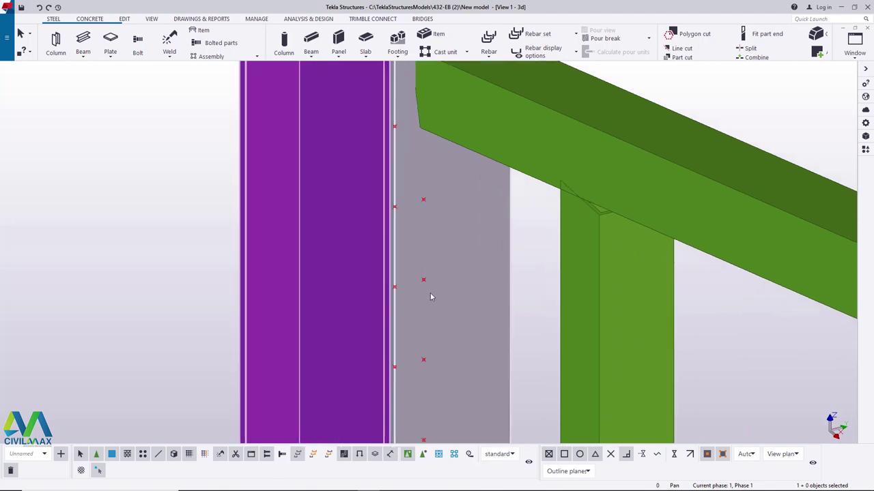
click(124, 19)
click(352, 55)
click(358, 71)
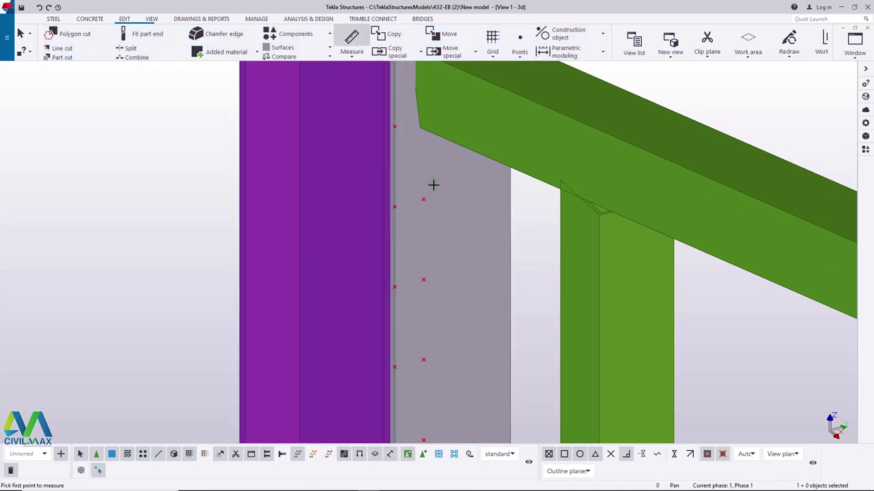
click(424, 198)
click(424, 281)
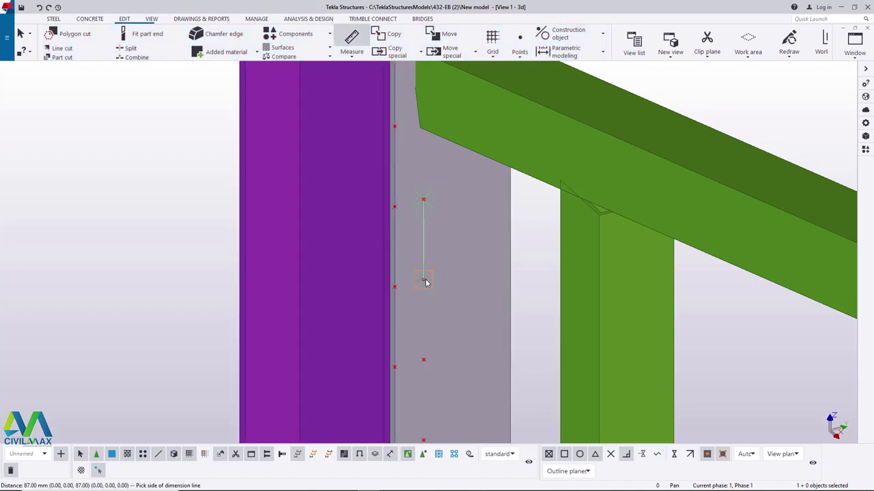
right_click(510, 223)
click(541, 237)
Bolt the plate to the column flange at the face point below the upper chord, directed towards the next point down, and end the command
scroll(373, 260, down, 2)
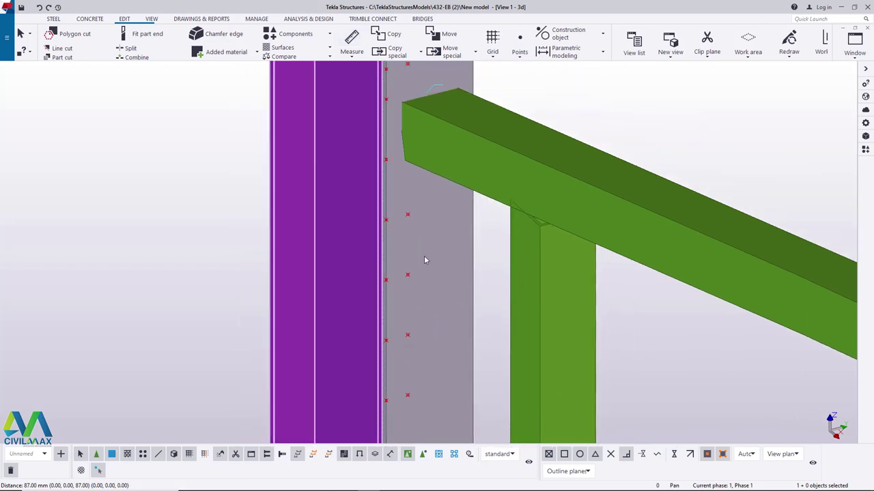
click(56, 19)
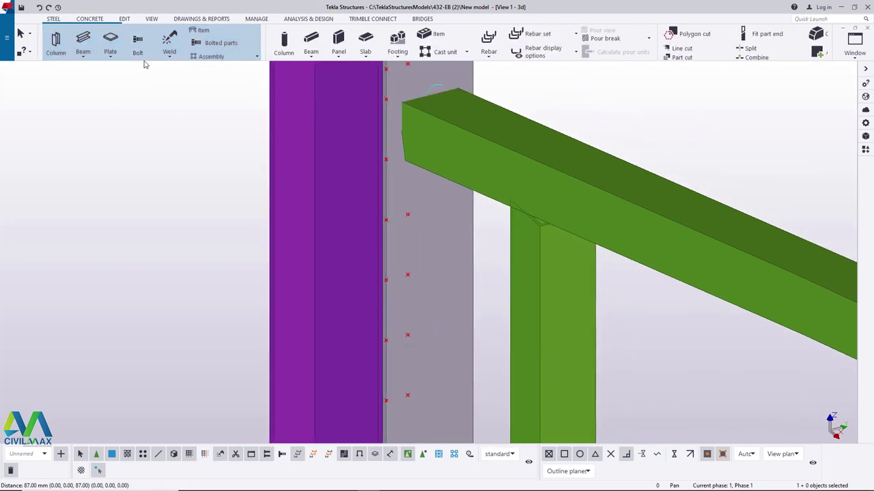
click(137, 42)
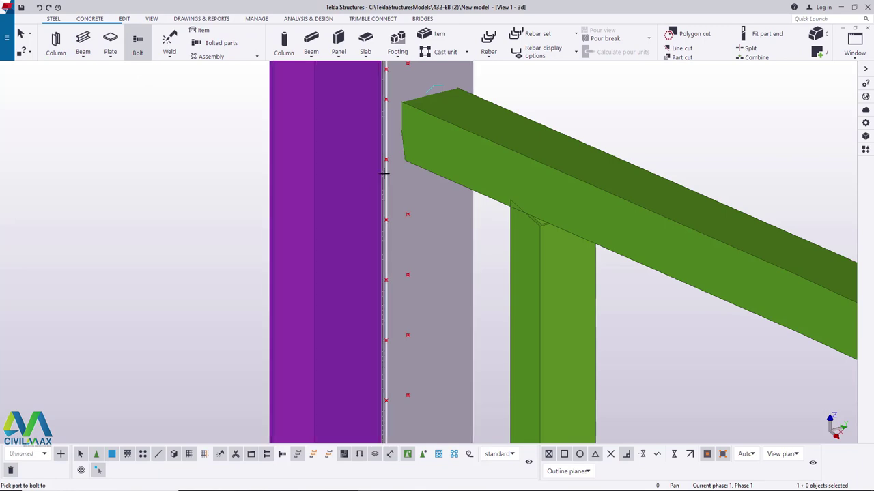
scroll(384, 174, up, 3)
click(442, 196)
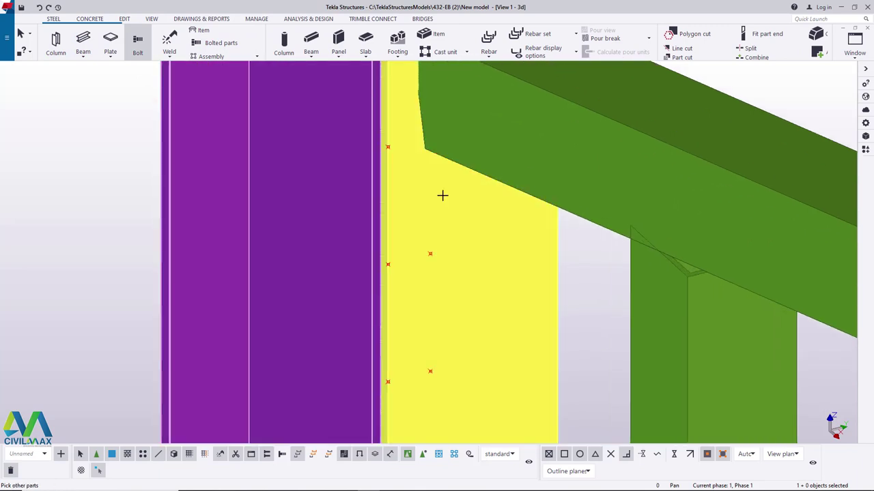
middle_click(433, 255)
click(430, 254)
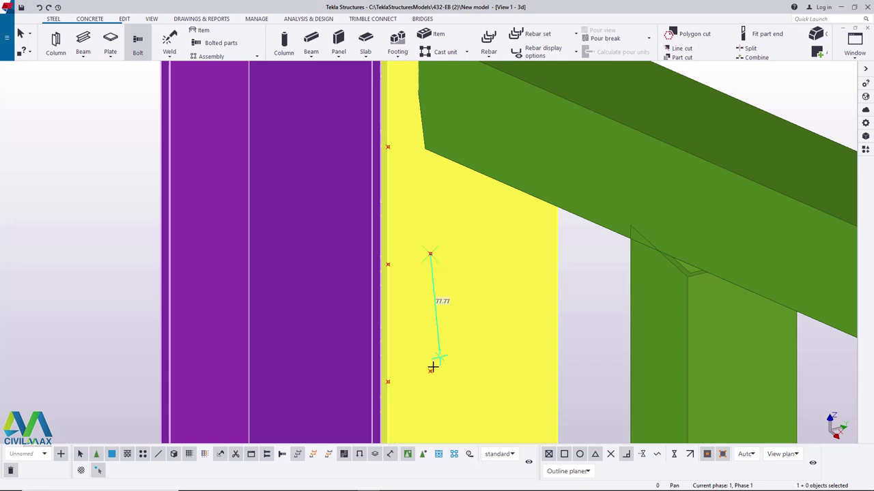
click(429, 372)
right_click(426, 254)
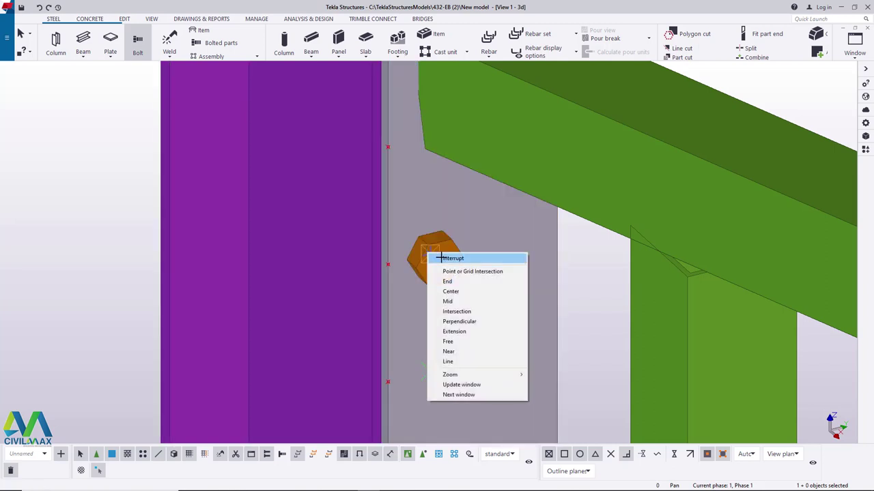
click(436, 255)
Add a washer under the head of the new bolt and apply the change
scroll(435, 249, up, 5)
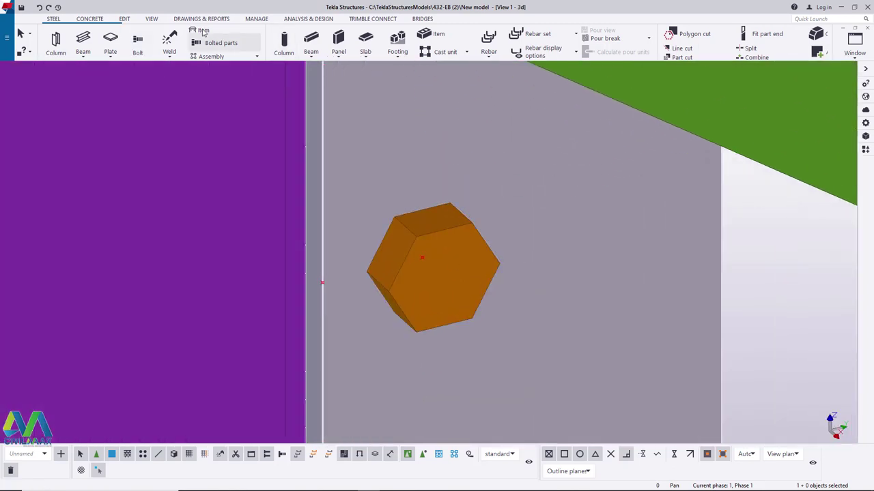
click(152, 18)
click(360, 51)
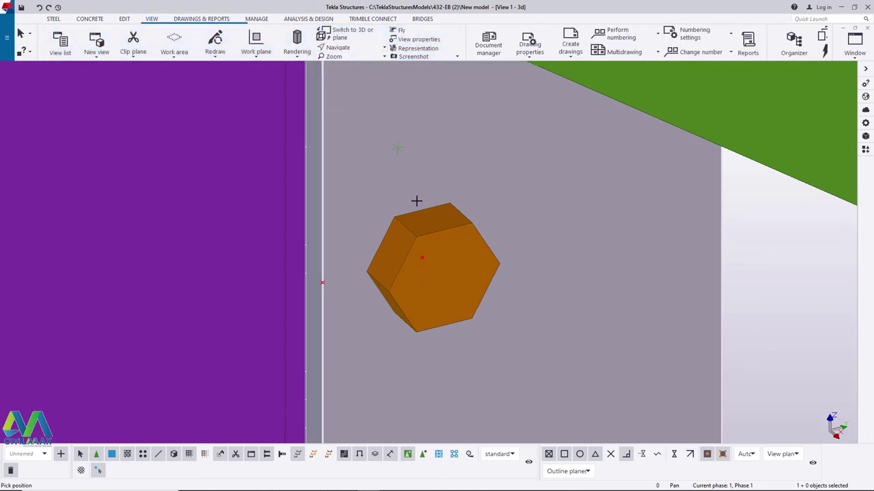
mouse_move(428, 234)
ctrl+middle_down()
mouse_move(567, 220)
mouse_move(432, 229)
ctrl+middle_up()
scroll(432, 229, down, 5)
right_click(532, 219)
click(532, 219)
double_click(400, 213)
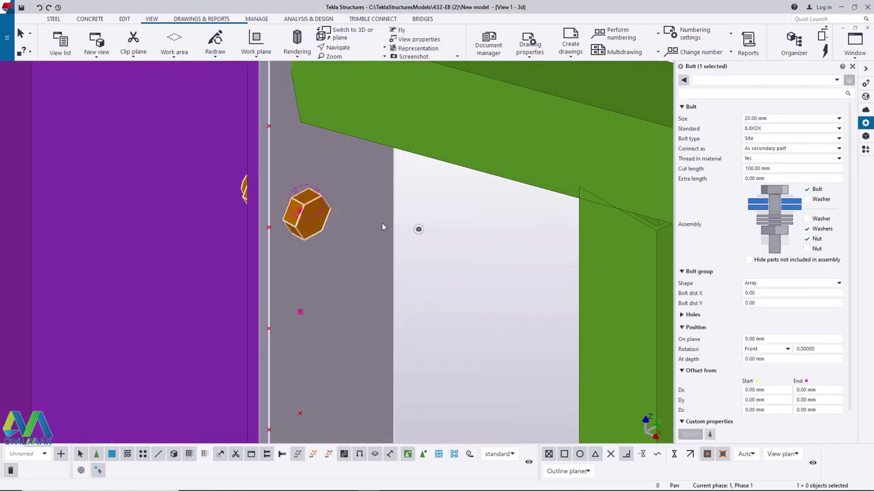
click(773, 202)
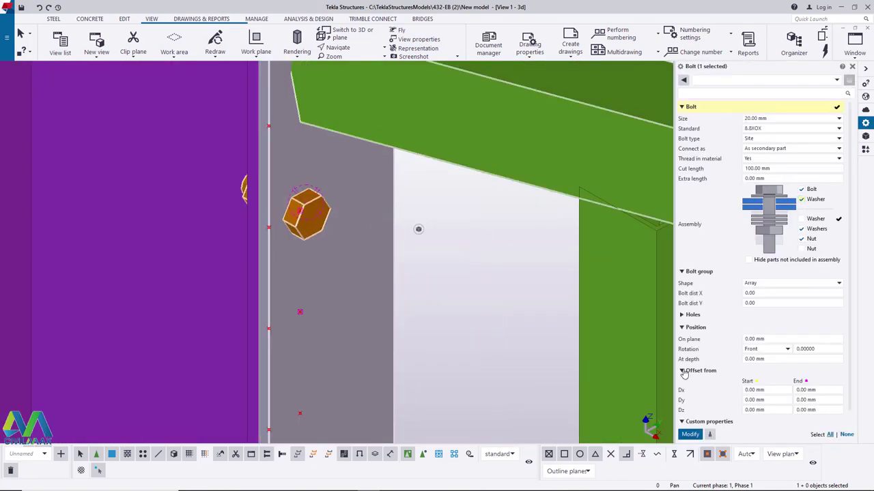
click(698, 438)
Set the bolt group's X distance to 13*87 and apply it to extend the bolts down the plate
scroll(310, 220, up, 3)
scroll(298, 205, down, 5)
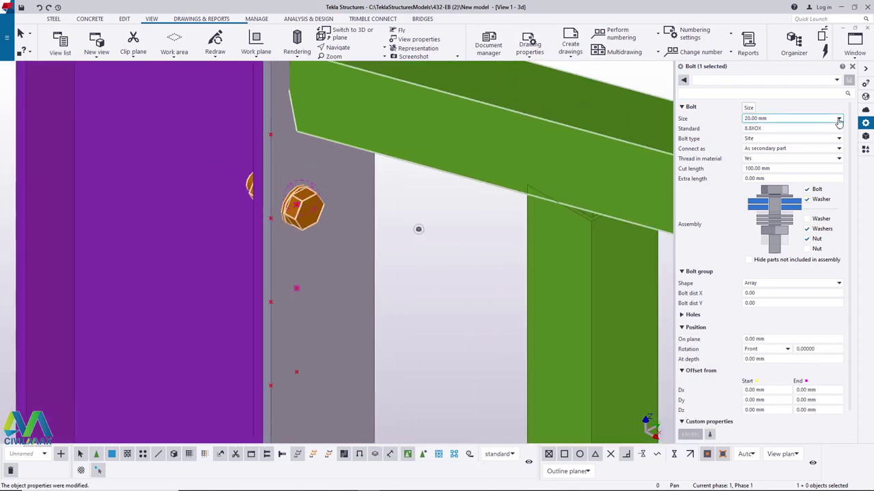
ctrl+middle_drag(329, 206, 292, 195)
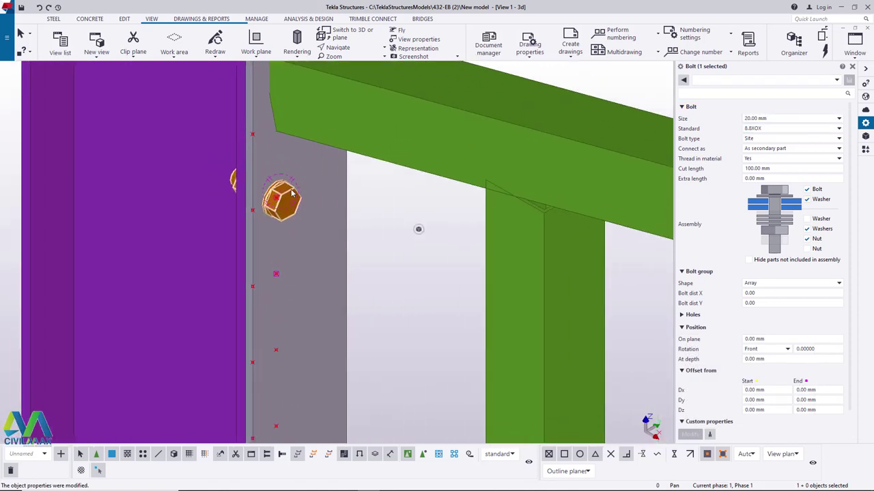
scroll(291, 193, up, 1)
scroll(291, 194, down, 4)
click(770, 302)
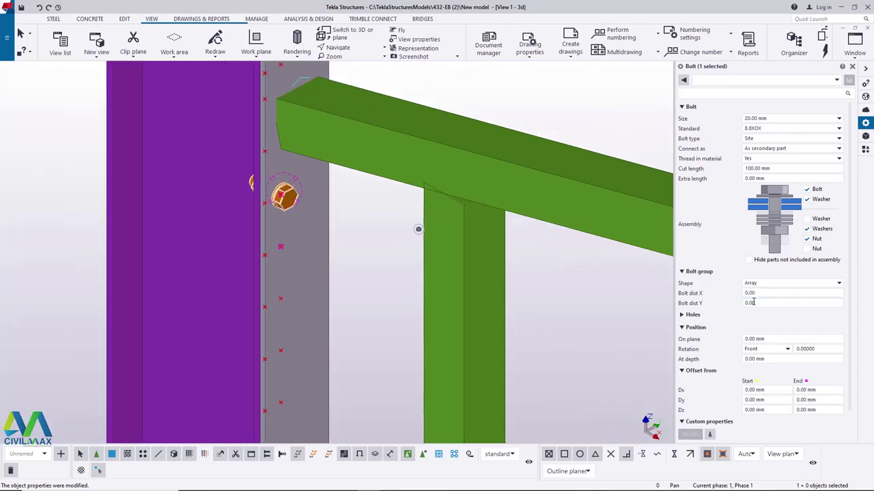
scroll(285, 201, up, 3)
scroll(286, 201, up, 1)
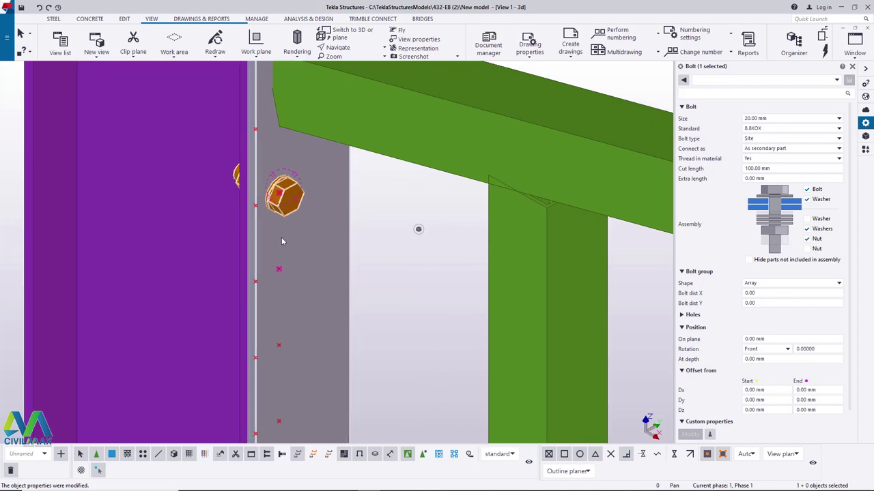
scroll(281, 193, down, 2)
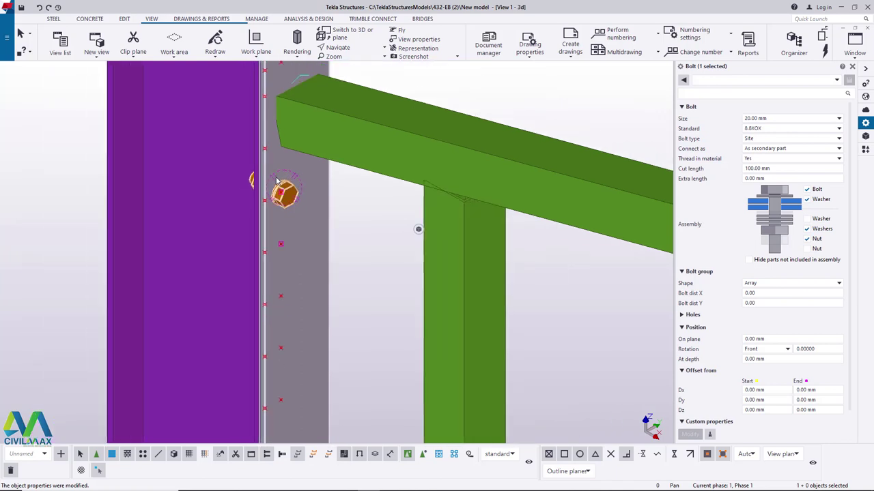
click(765, 294)
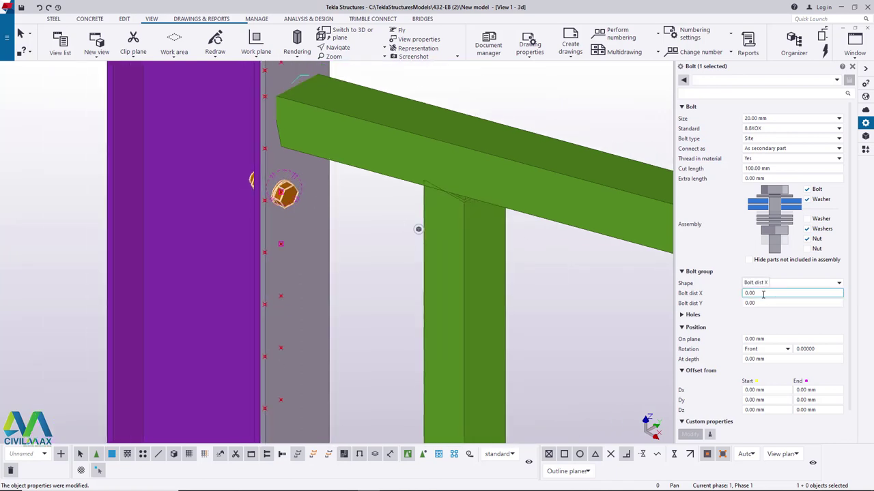
drag(763, 294, 739, 299)
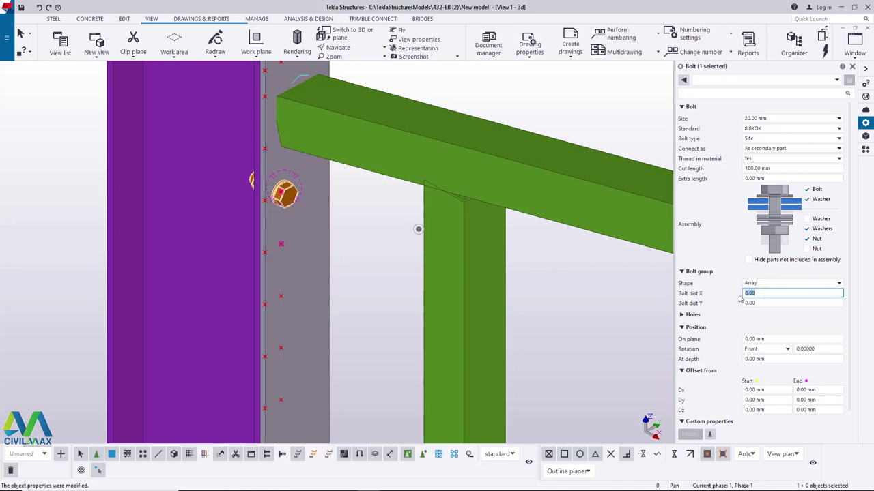
text(13*87)
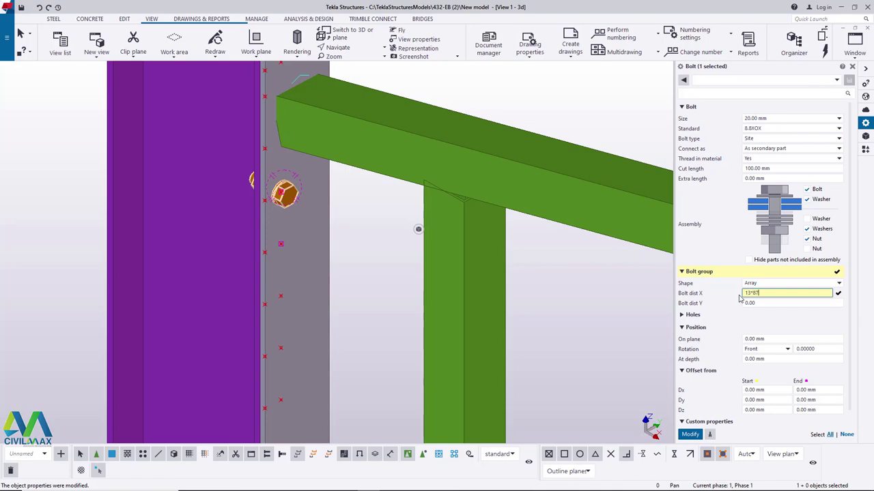
click(689, 434)
scroll(287, 150, down, 10)
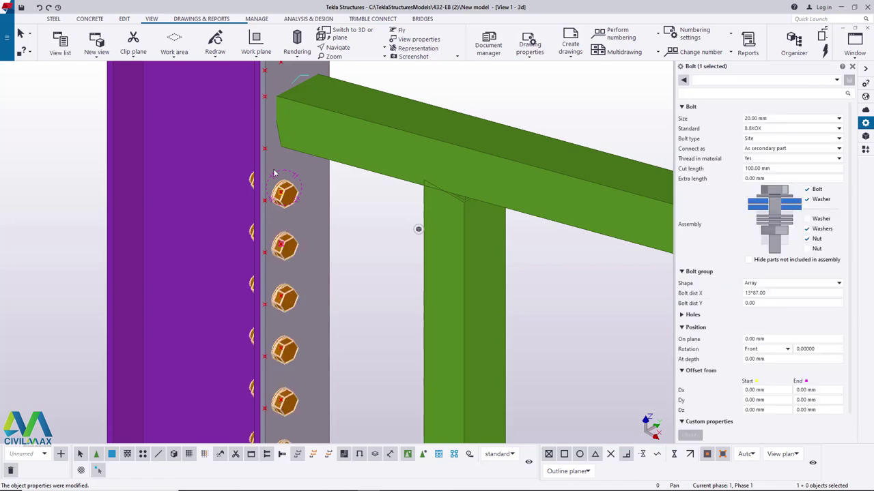
scroll(286, 151, up, 8)
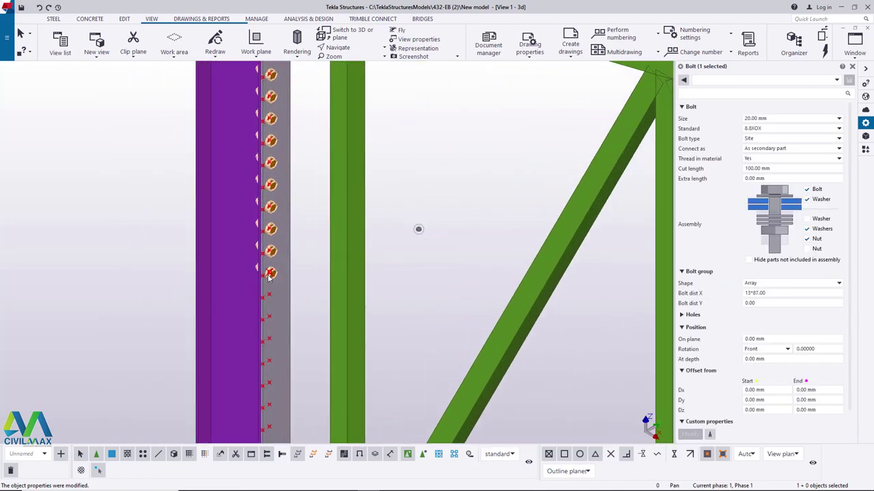
Undo the last change to the bolt group's X distance
click(38, 6)
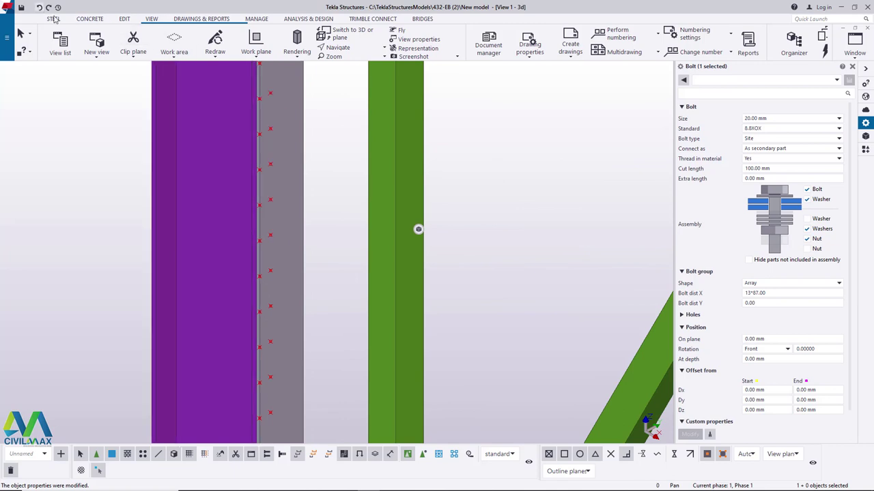
scroll(345, 294, down, 4)
scroll(305, 103, up, 8)
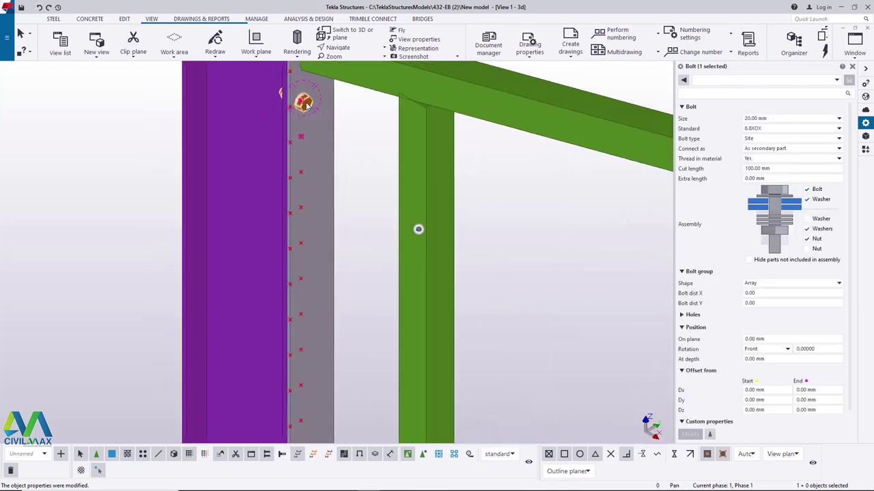
Set the bolt group's X distance to 20*87 and apply it
click(767, 294)
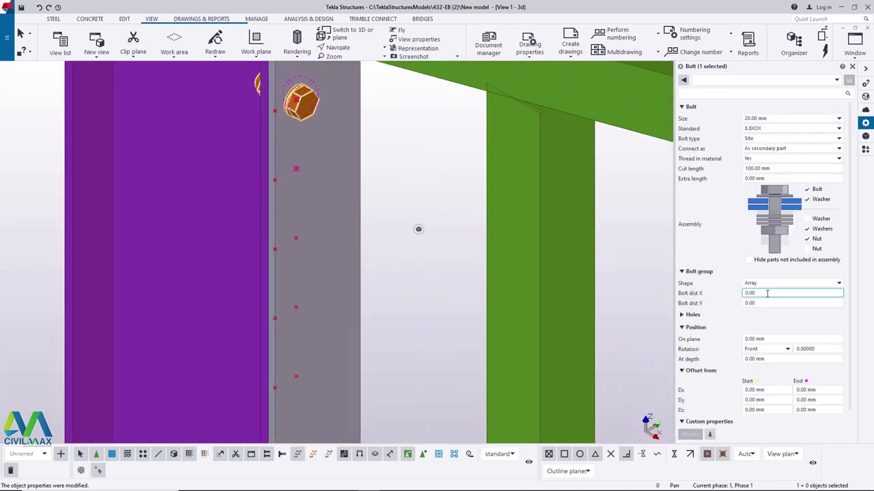
drag(757, 295, 747, 293)
text(2)
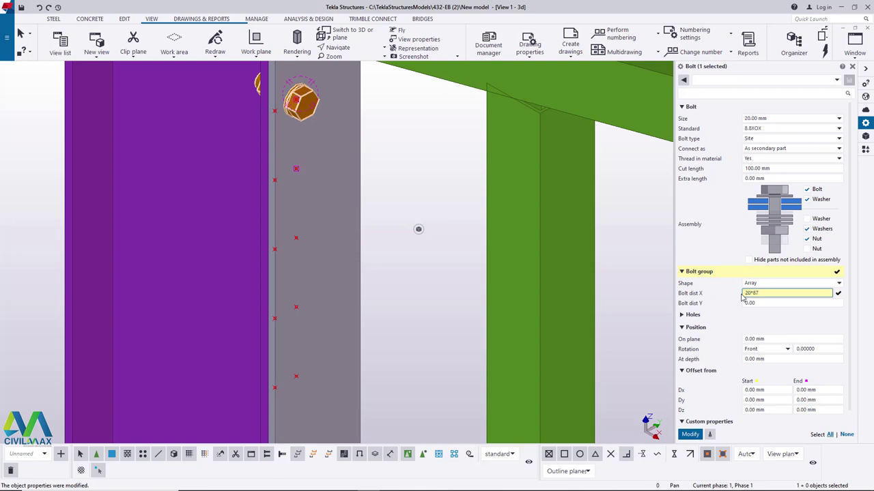
text(0*87)
click(689, 434)
scroll(319, 182, down, 5)
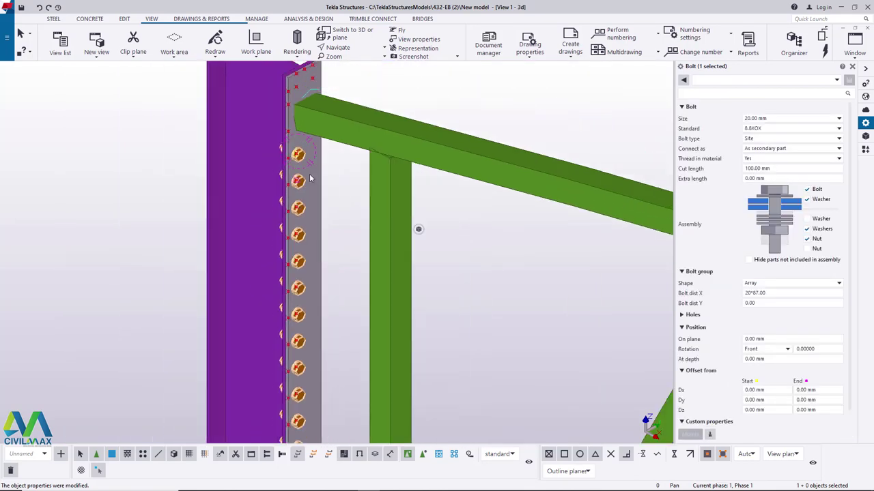
Increase the number of bolts down the plate by setting the group's X distance to 25*87, and apply it
scroll(319, 182, down, 6)
scroll(313, 255, up, 9)
scroll(348, 286, down, 2)
scroll(348, 287, down, 3)
scroll(335, 339, up, 8)
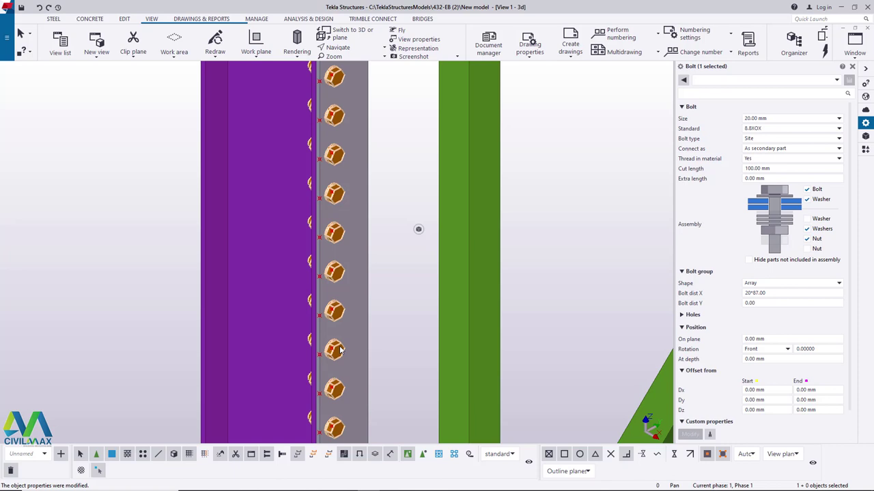
click(753, 293)
key(BackSpace)
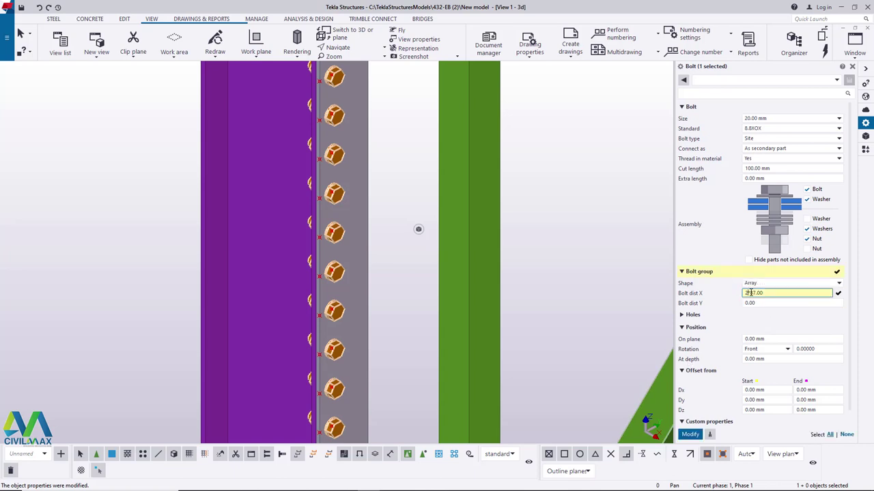
click(689, 434)
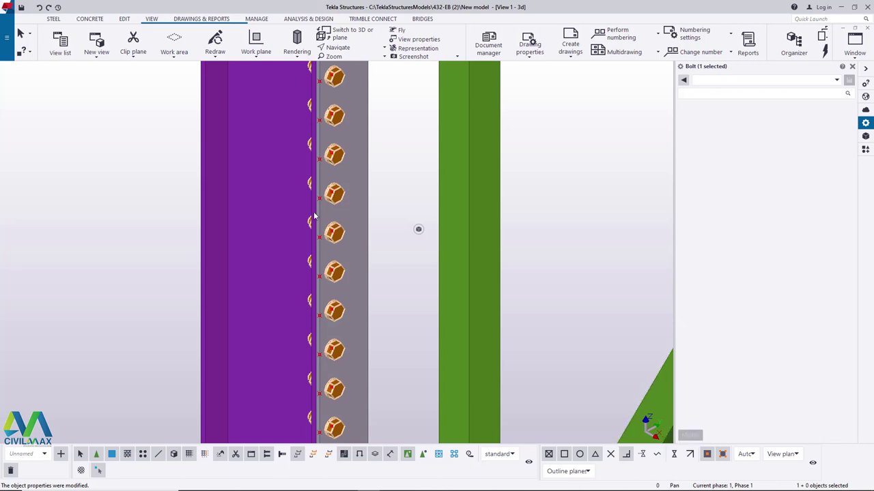
Set the bolt group's X distance to 26*87 and apply it to reach the last point above the lower chord
scroll(385, 283, down, 5)
scroll(332, 355, up, 5)
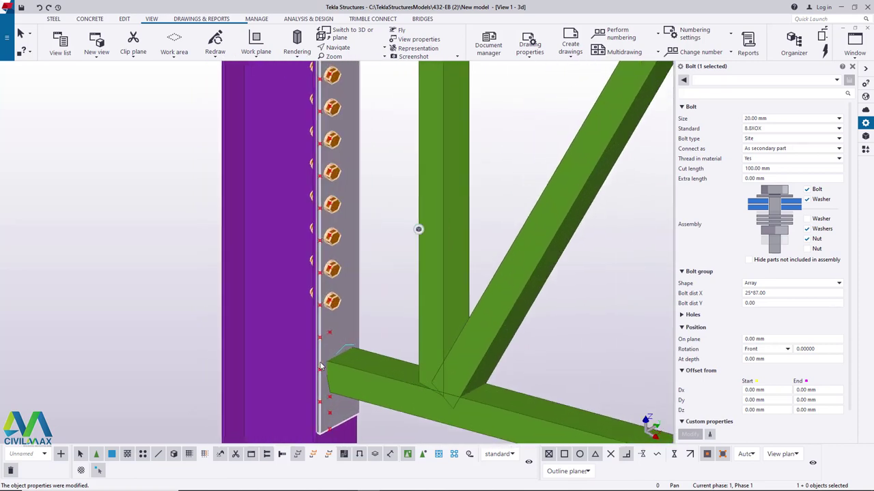
click(750, 292)
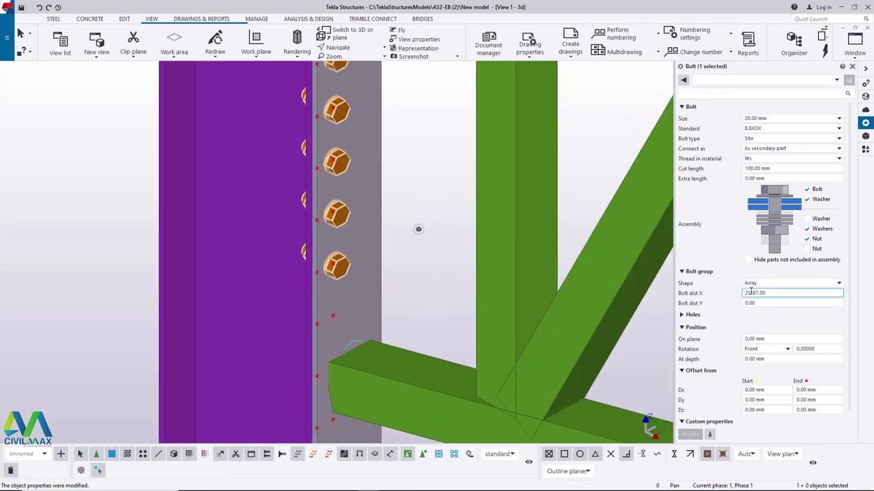
key(BackSpace)
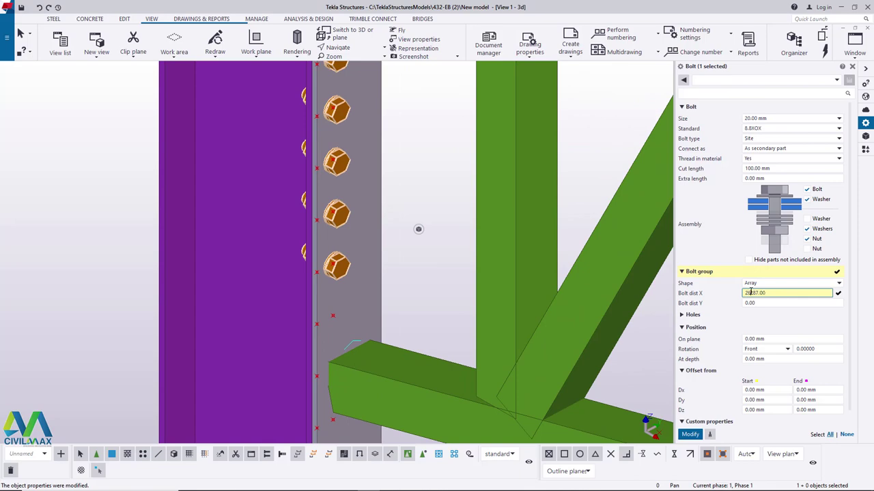
click(690, 434)
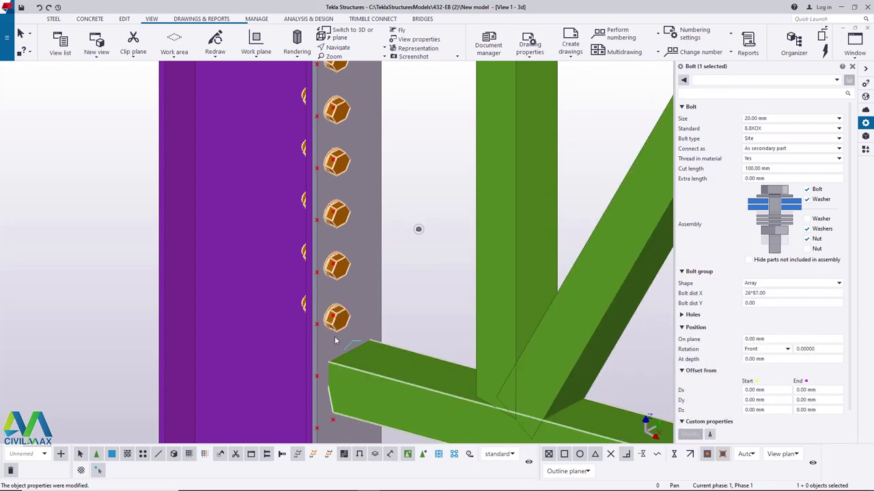
Copy the bolt group across the plate onto the second column of face points, and end the copying
scroll(326, 355, down, 3)
scroll(326, 355, down, 4)
scroll(349, 162, up, 5)
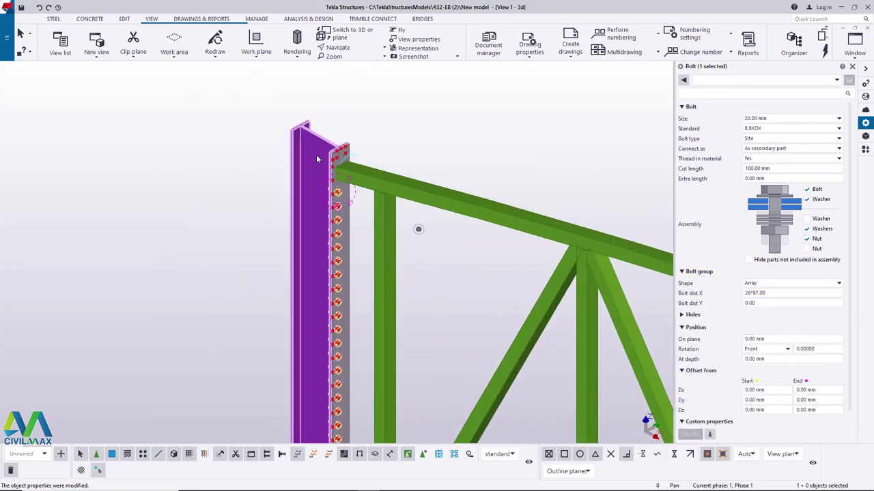
scroll(349, 162, up, 2)
right_click(436, 147)
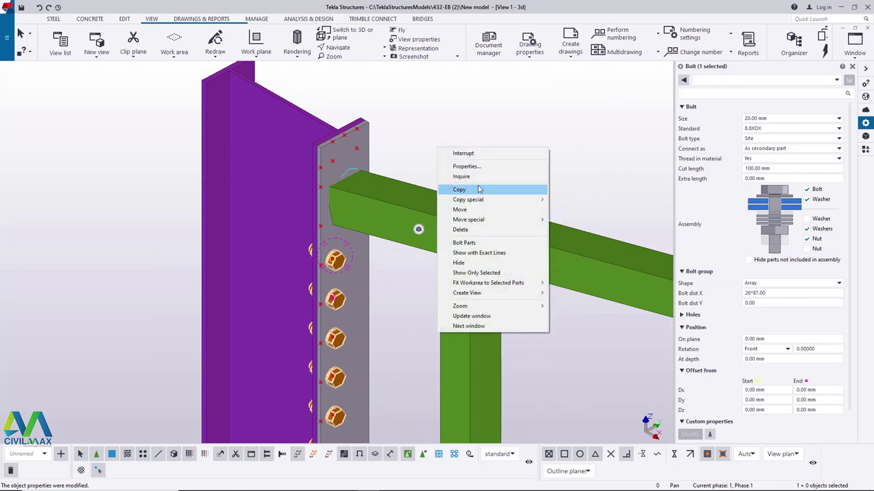
click(458, 190)
scroll(365, 146, up, 3)
click(309, 148)
scroll(338, 121, down, 1)
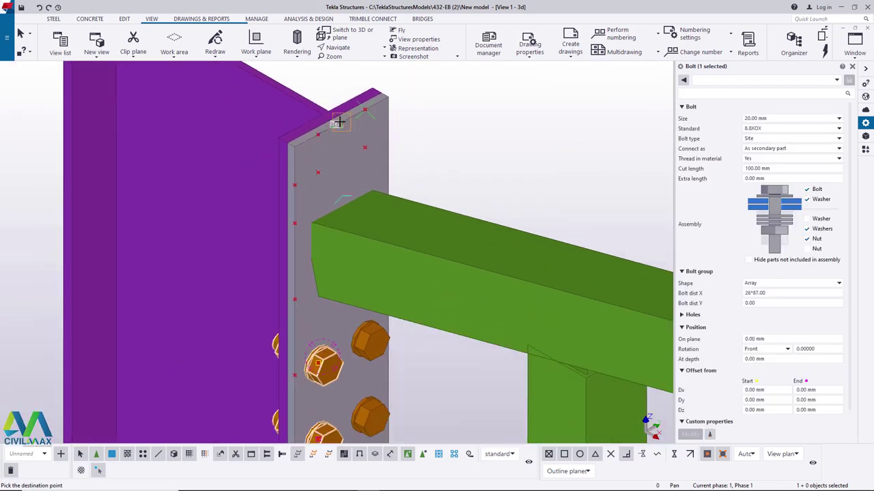
scroll(338, 122, down, 3)
right_click(391, 133)
click(437, 141)
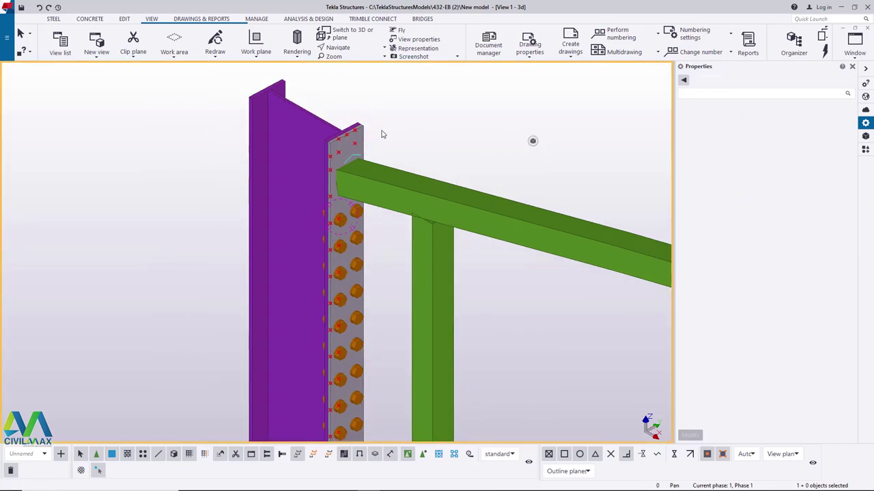
scroll(394, 127, up, 4)
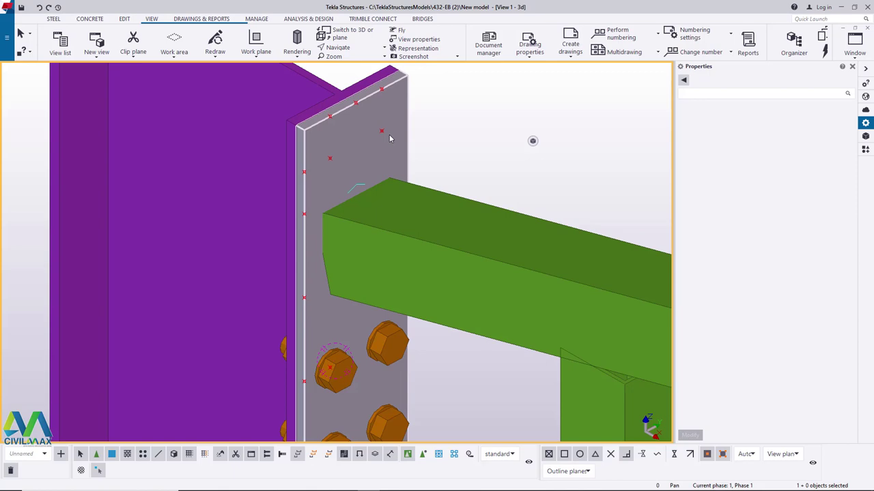
click(203, 108)
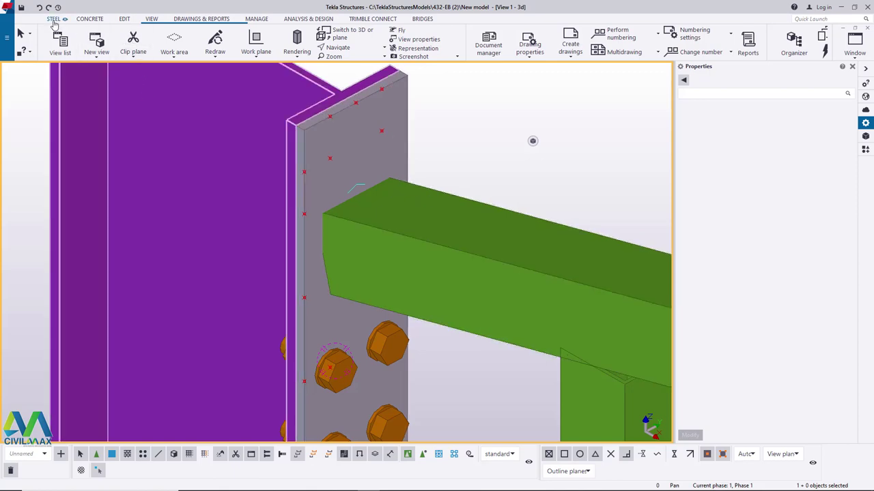
click(53, 18)
click(137, 44)
scroll(410, 93, up, 2)
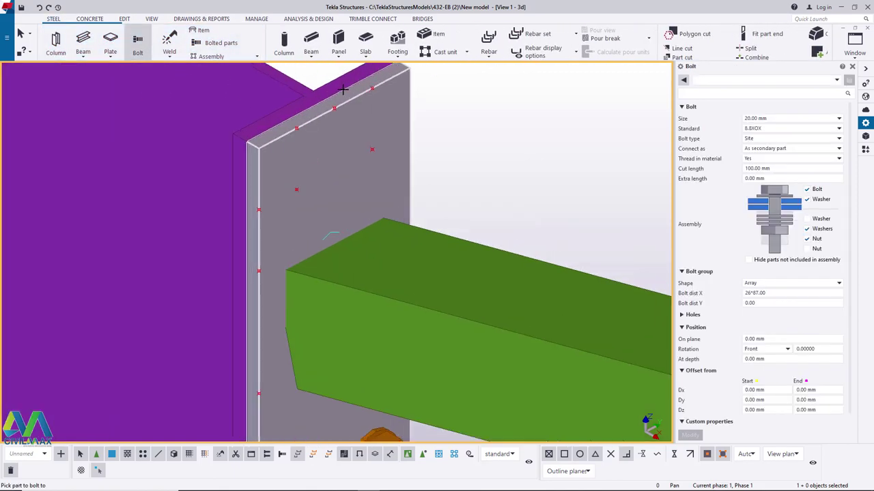
scroll(346, 89, up, 1)
click(348, 130)
middle_click(293, 209)
click(291, 200)
right_click(492, 166)
click(526, 156)
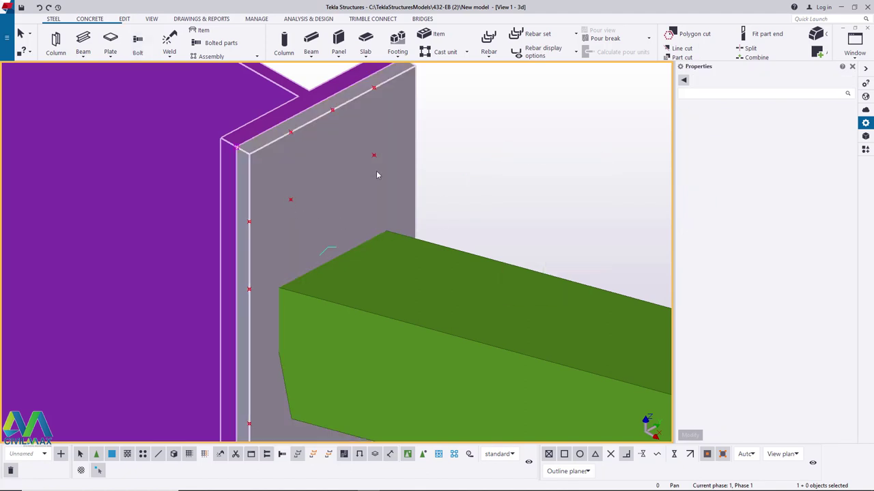
Measure the horizontal spacing between the two face points above the upper chord, and end the measuring
click(125, 19)
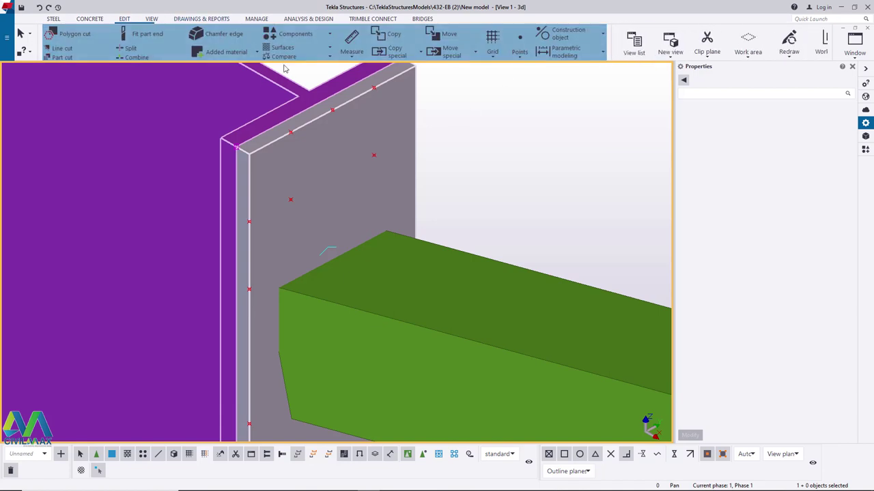
click(351, 59)
click(362, 72)
click(291, 199)
click(374, 155)
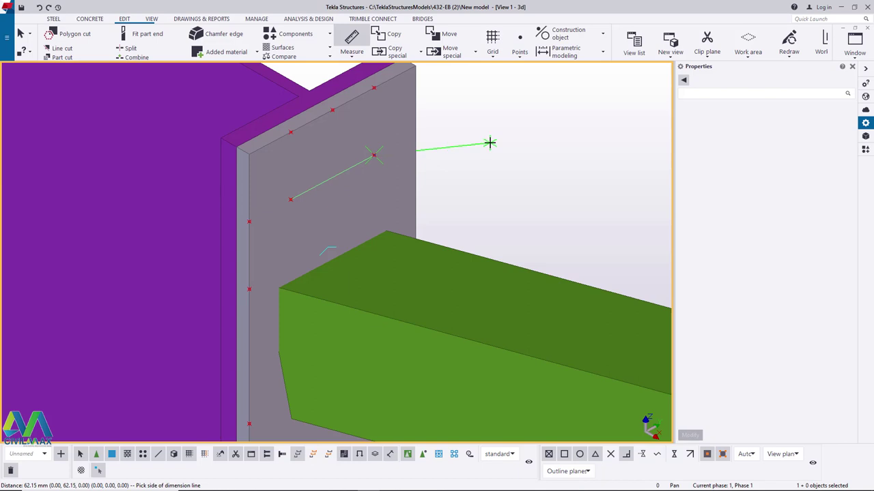
right_click(490, 142)
click(495, 145)
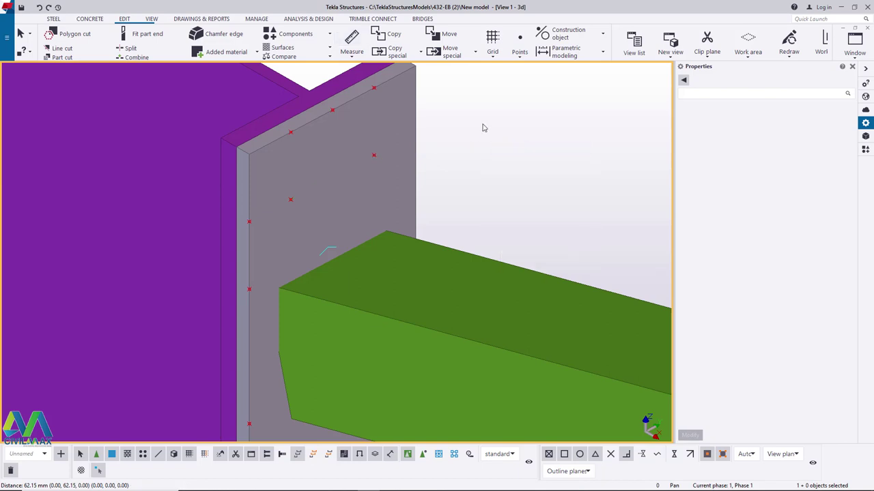
Measure the spacing between the two face points above the upper chord once more, and end the measuring
click(352, 53)
click(363, 72)
scroll(309, 177, up, 2)
scroll(309, 177, up, 1)
click(273, 216)
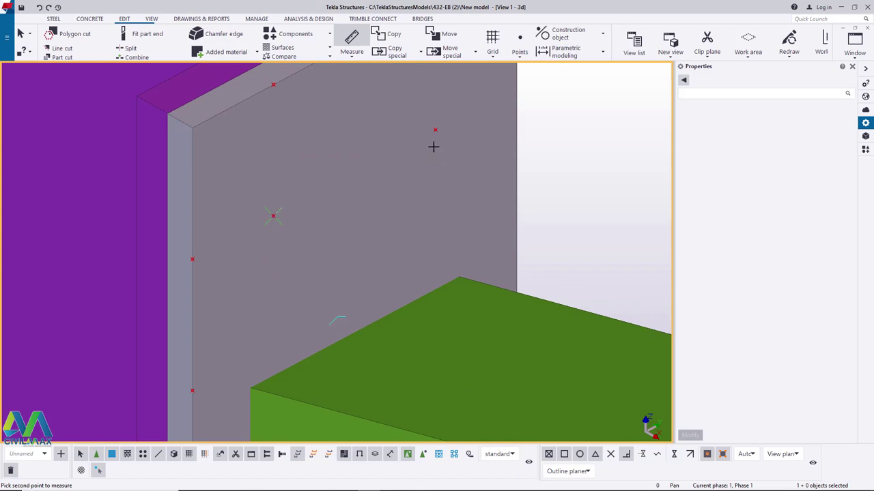
click(435, 129)
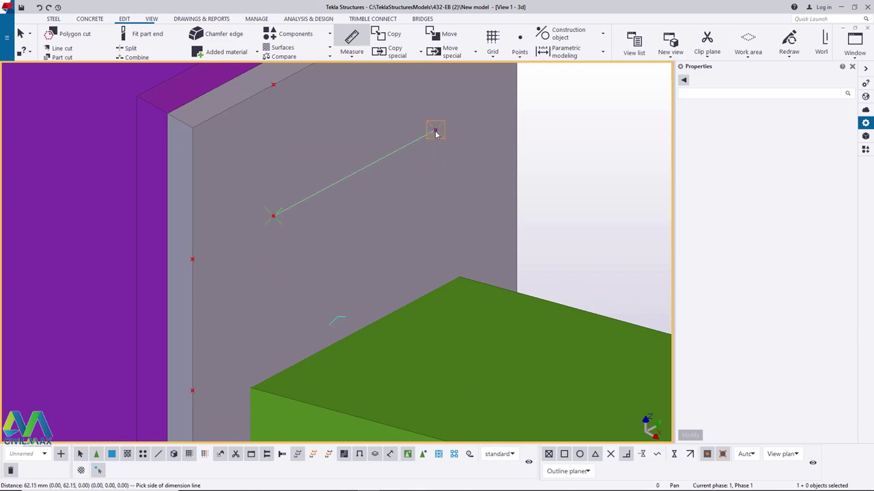
right_click(612, 124)
click(628, 276)
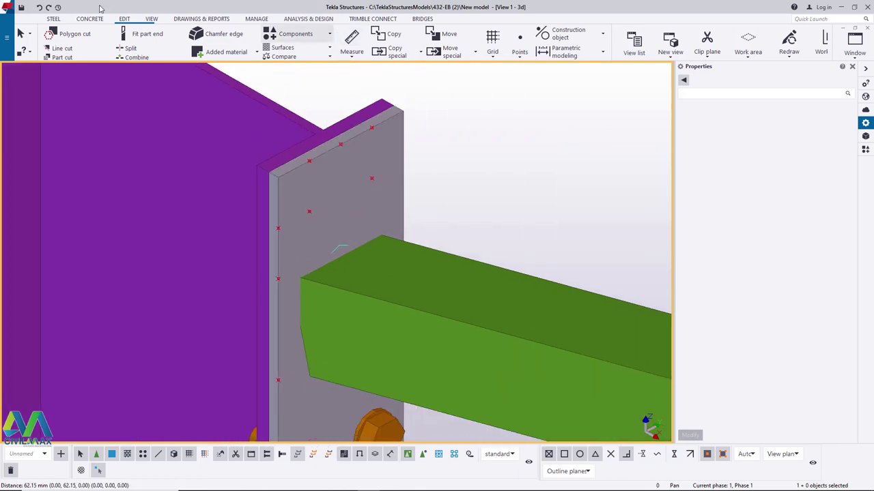
Bolt the plate to the column flange above the upper chord, directed from the first face point to the one across, and end the command
click(53, 19)
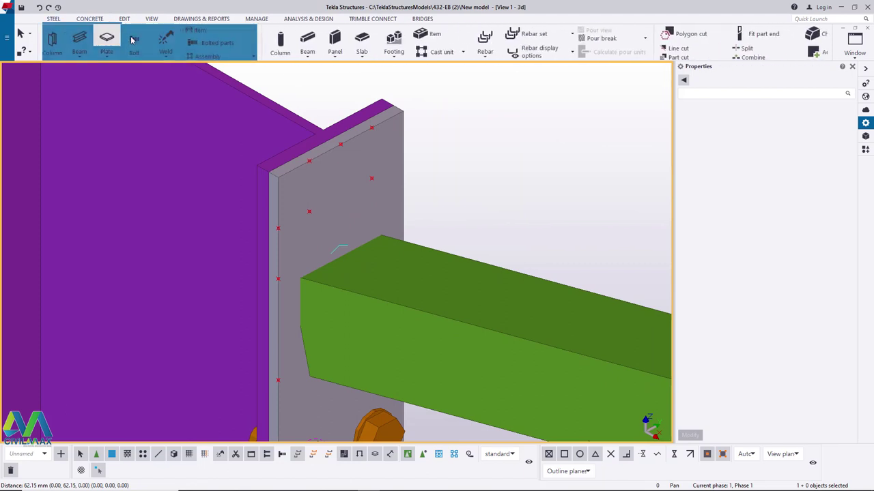
click(138, 42)
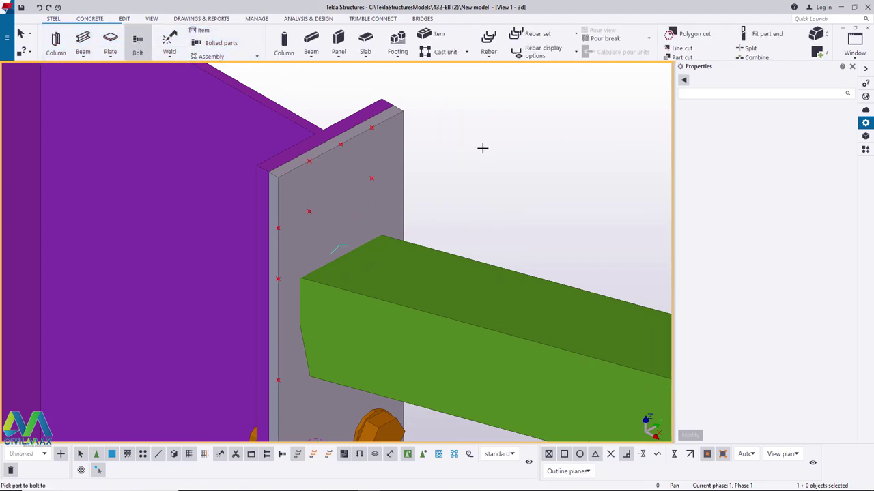
scroll(334, 119, up, 3)
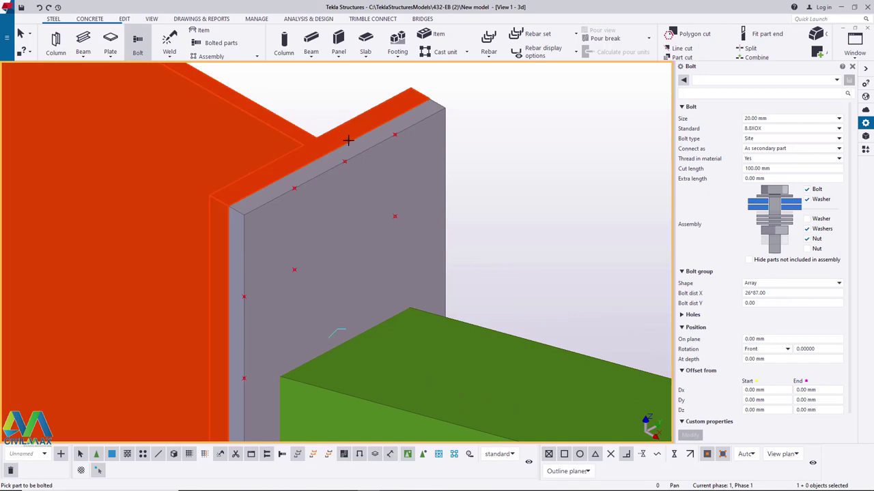
click(361, 171)
middle_click(348, 257)
click(294, 270)
click(396, 216)
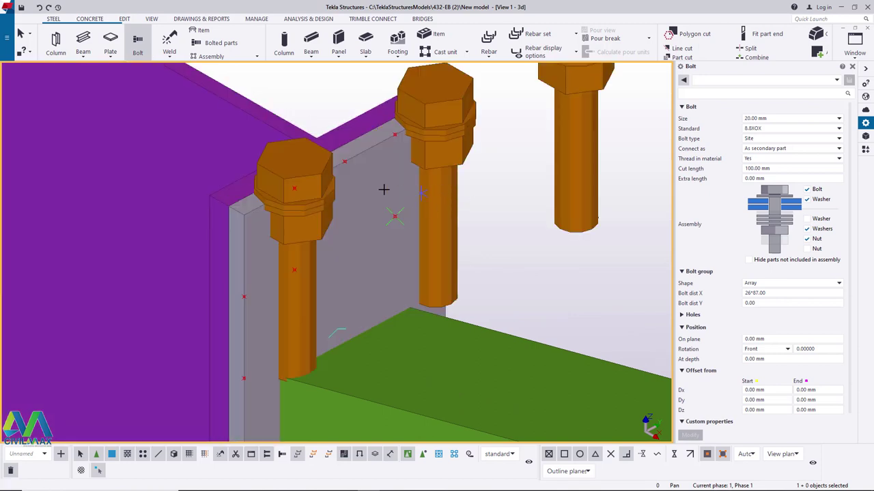
scroll(400, 191, down, 2)
right_click(430, 166)
click(455, 173)
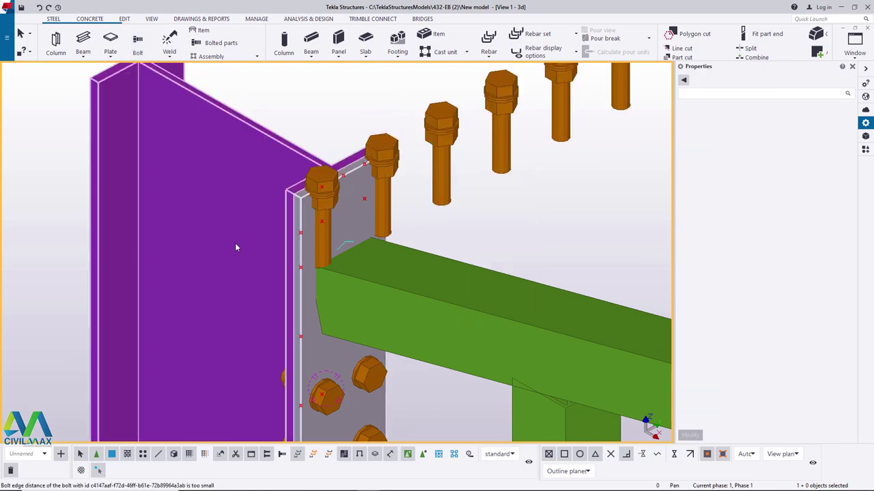
Set the horizontal bolt distance of the bolt group above the upper chord to 1*62.15 and apply it
scroll(246, 246, down, 4)
scroll(253, 263, up, 2)
scroll(238, 273, down, 3)
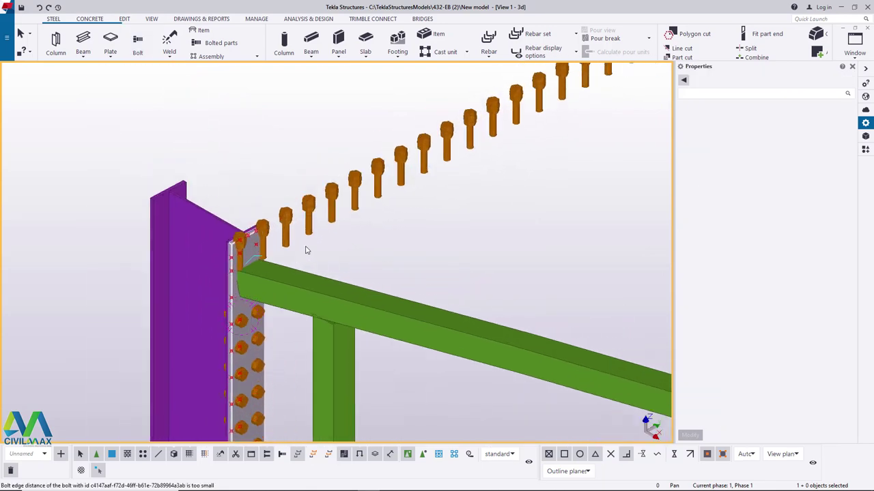
scroll(306, 250, up, 6)
click(306, 217)
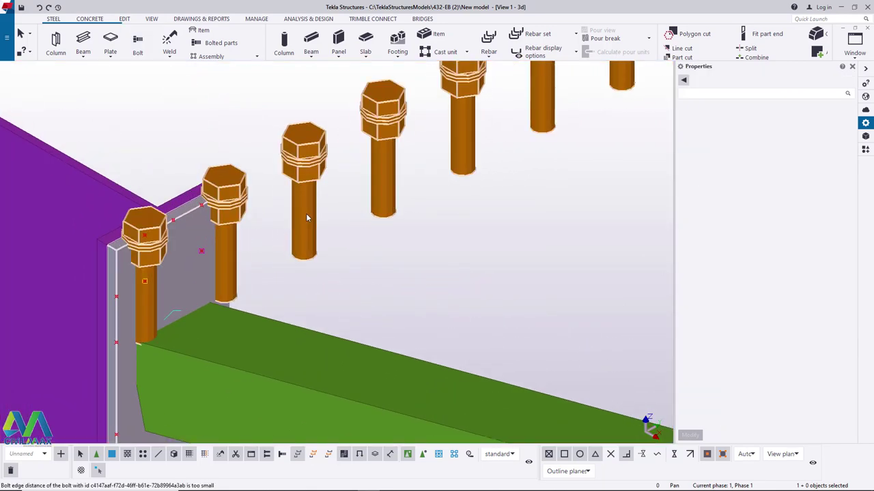
click(753, 293)
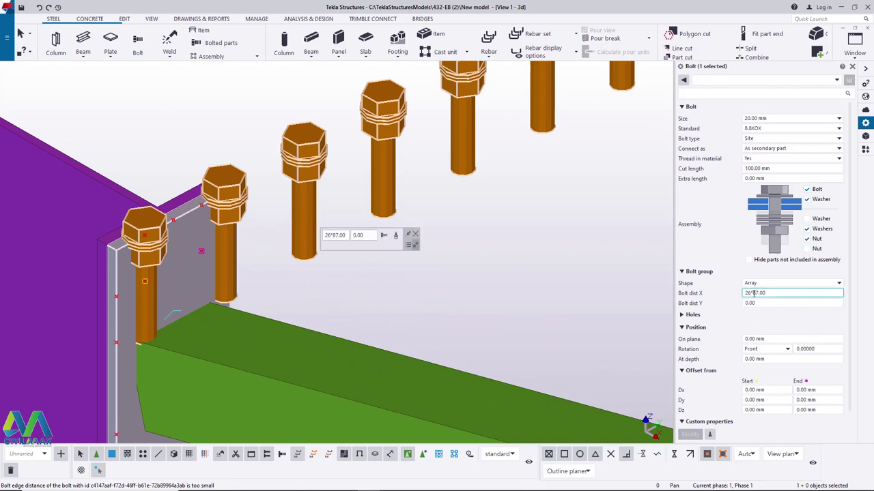
drag(751, 292, 743, 294)
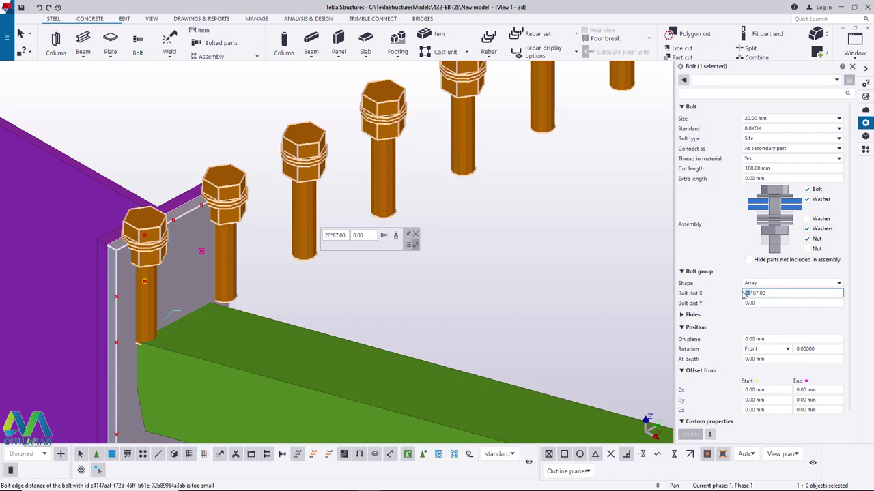
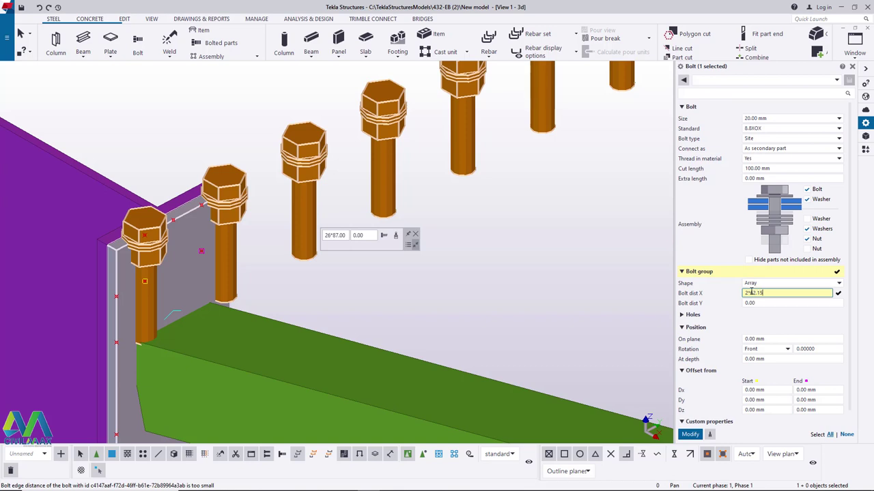
click(690, 434)
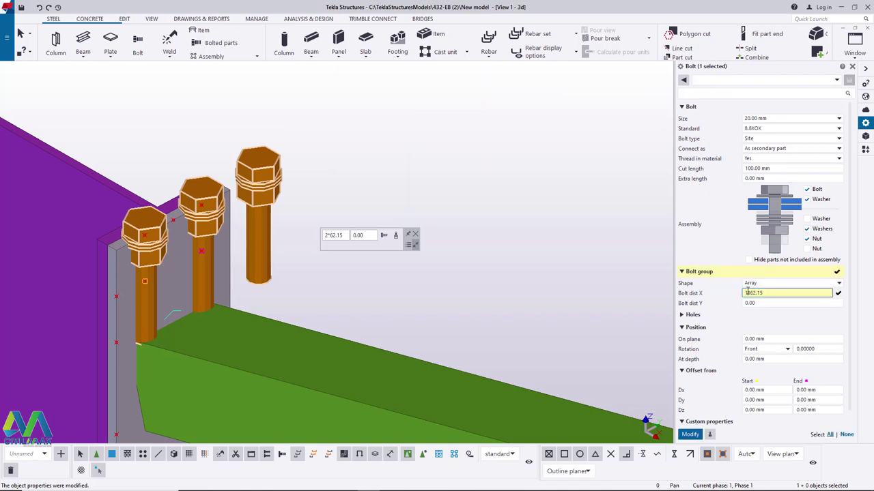
click(690, 434)
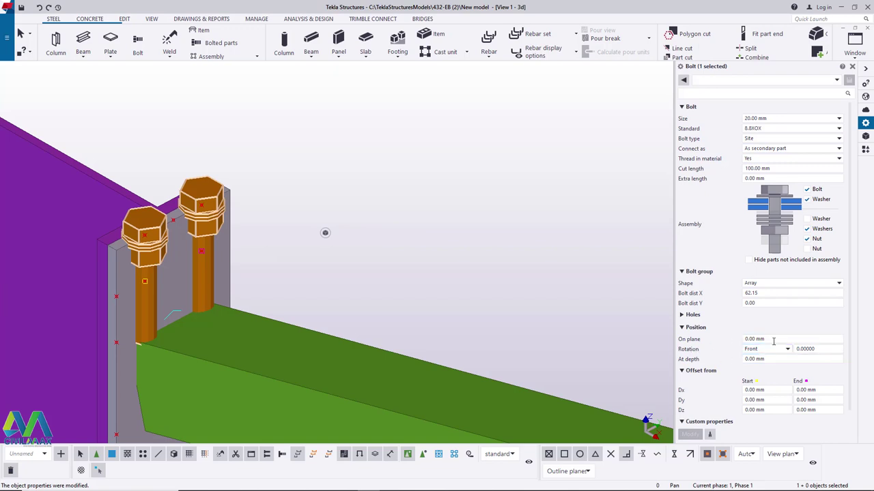
Try the Below, Front and Back rotations on the bolt group above the upper chord
click(787, 350)
click(753, 381)
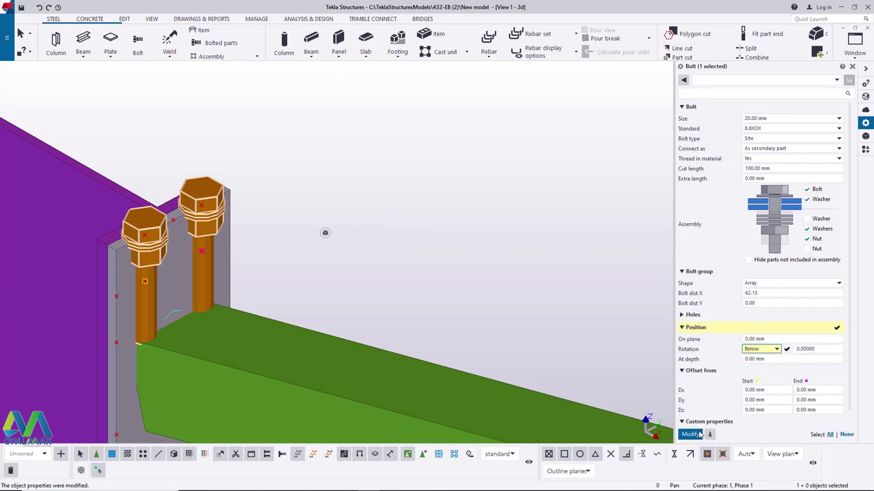
click(690, 434)
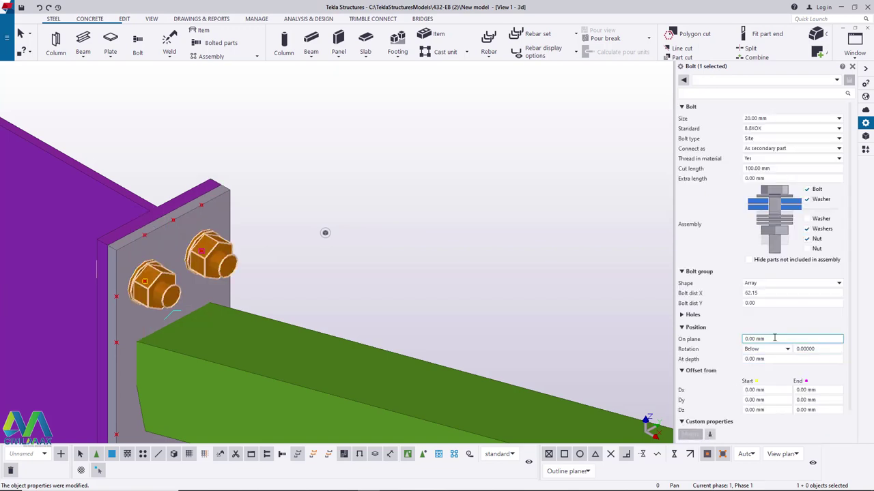
click(780, 355)
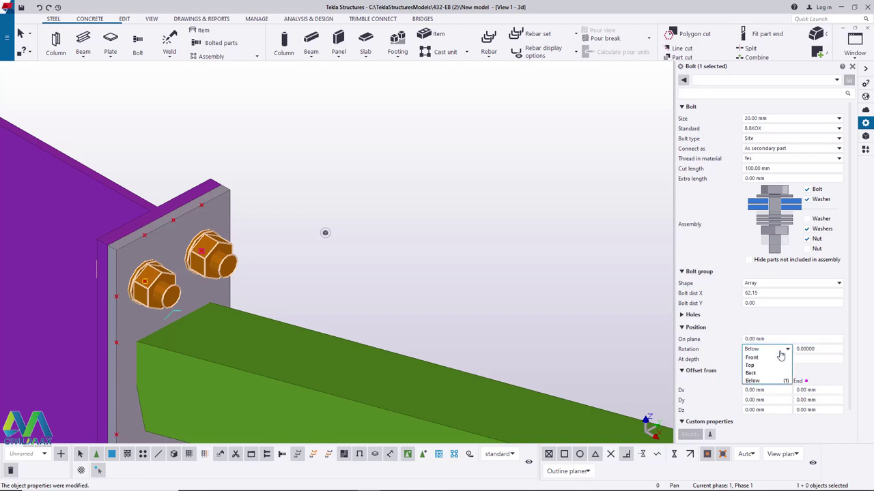
click(751, 358)
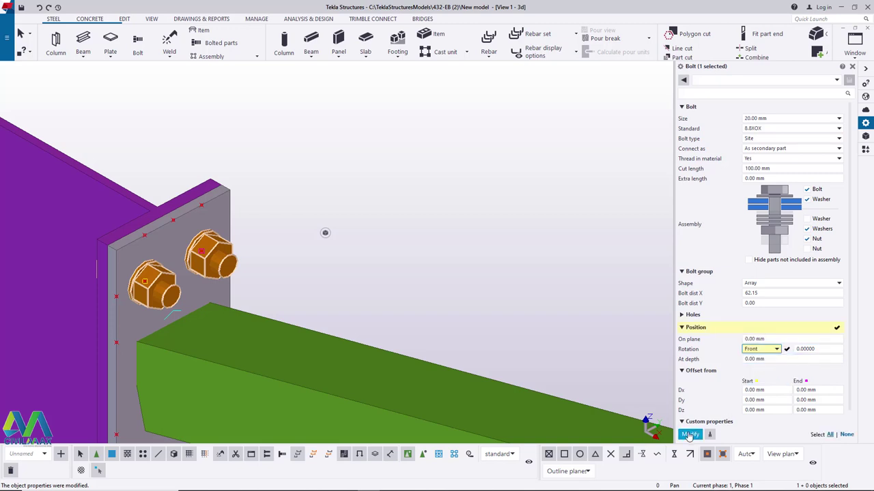
click(689, 435)
click(783, 352)
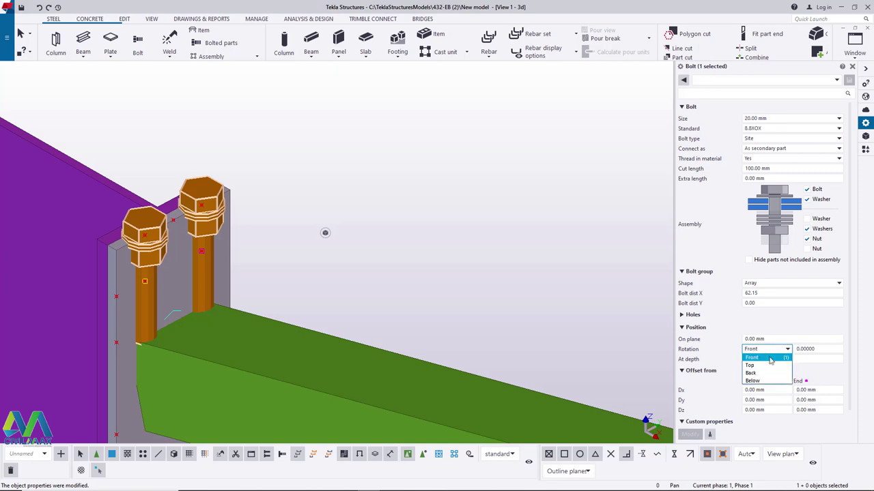
click(757, 374)
click(689, 435)
Set the rotation of the bolt group above the upper chord to Top and apply it
click(776, 359)
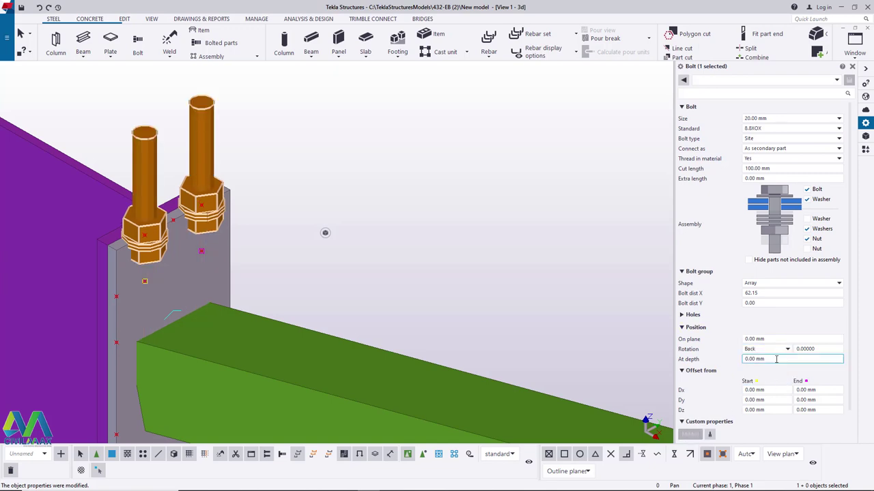
click(784, 352)
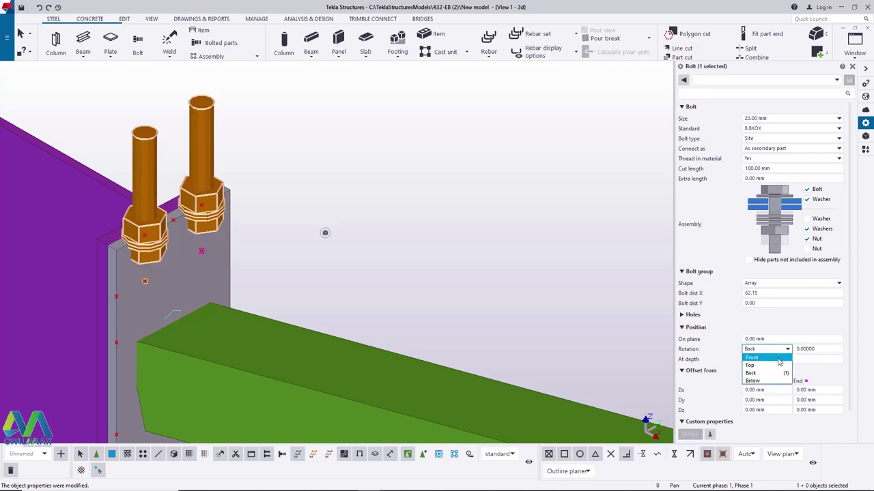
click(762, 367)
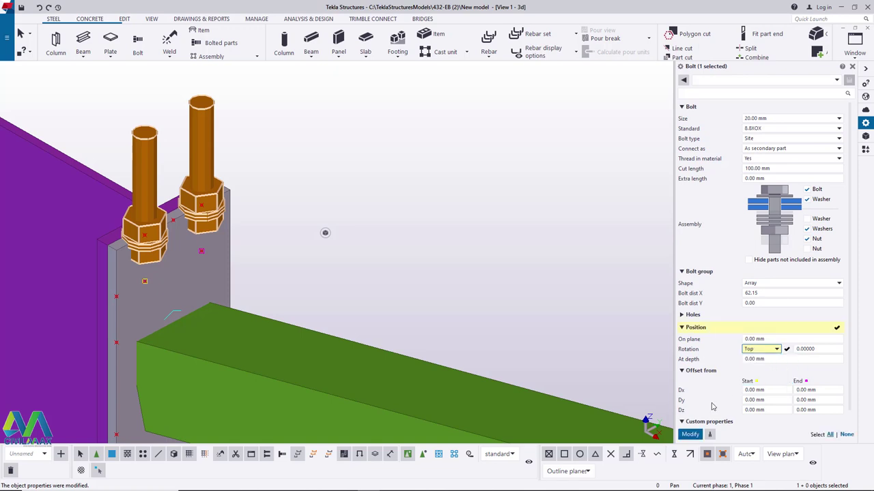
click(691, 435)
scroll(293, 205, down, 3)
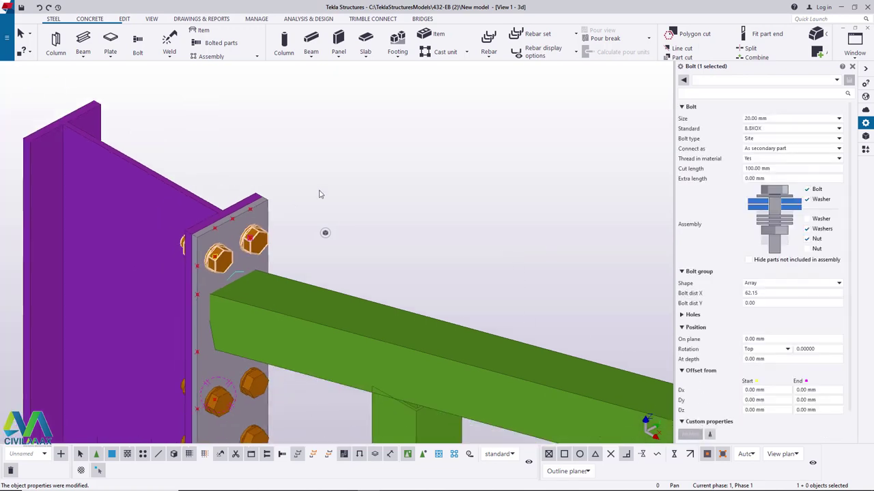
Copy the two-bolt row from its first face point to the matching point below the lower chord, and end the copying
scroll(293, 198, up, 5)
scroll(265, 228, up, 2)
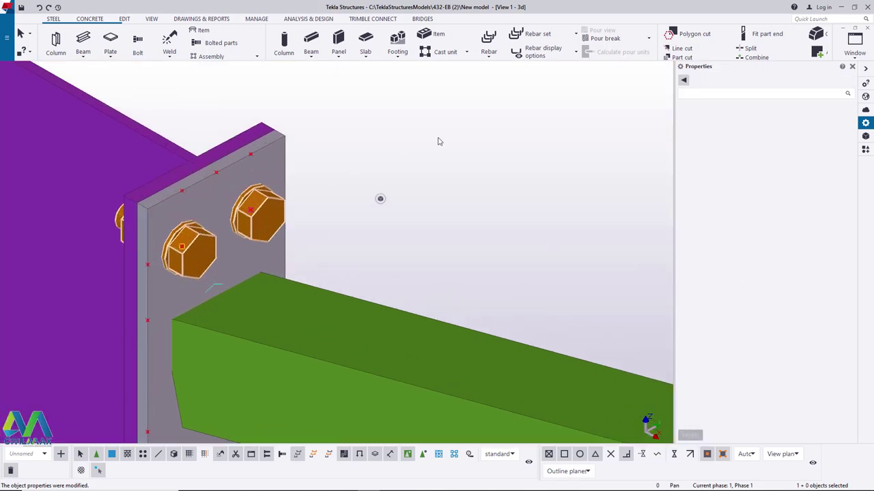
right_click(483, 135)
click(509, 175)
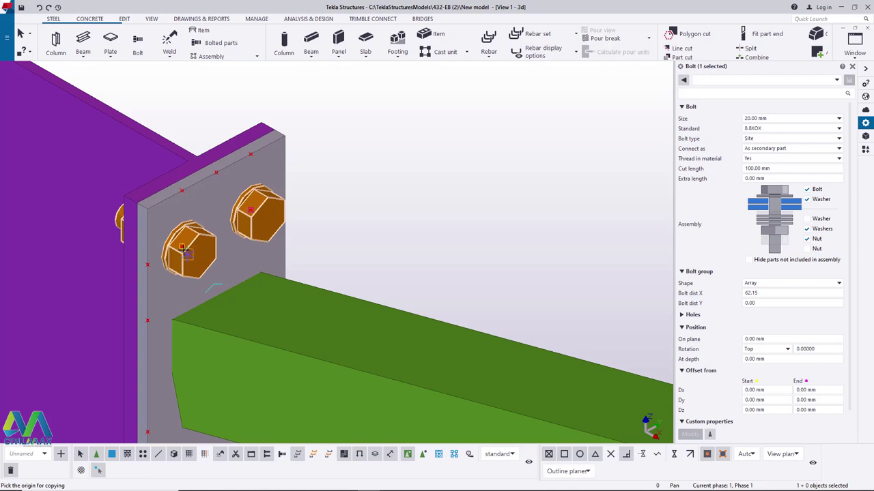
click(183, 247)
scroll(182, 247, down, 6)
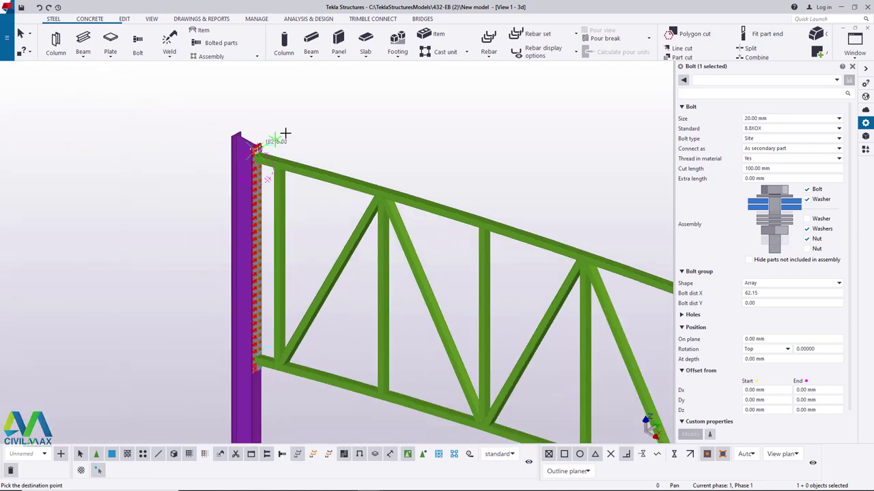
scroll(264, 302, up, 8)
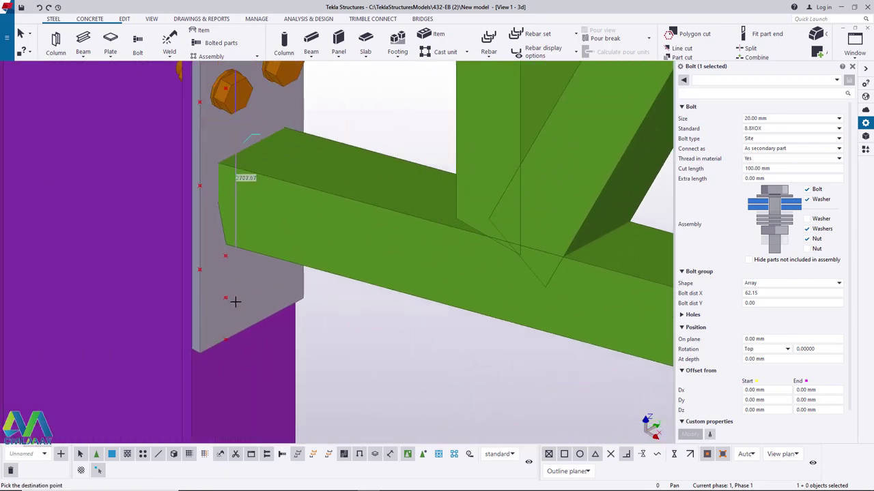
right_click(311, 331)
scroll(309, 330, down, 5)
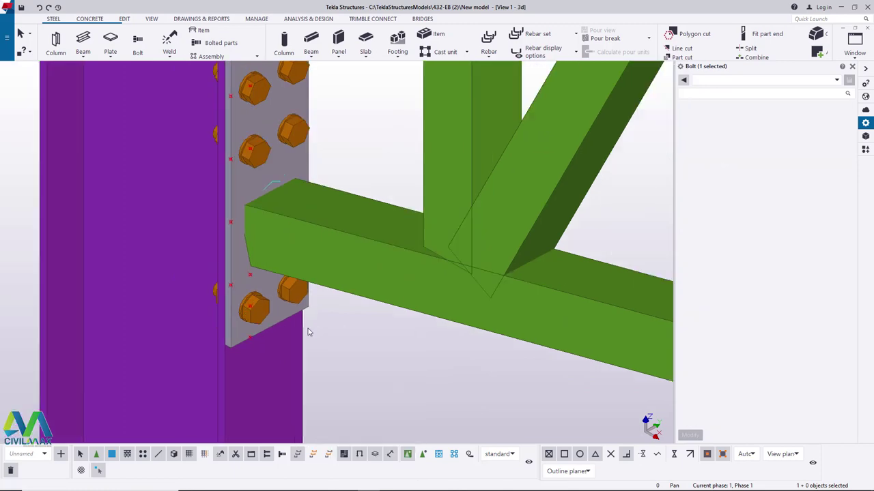
scroll(313, 341, down, 8)
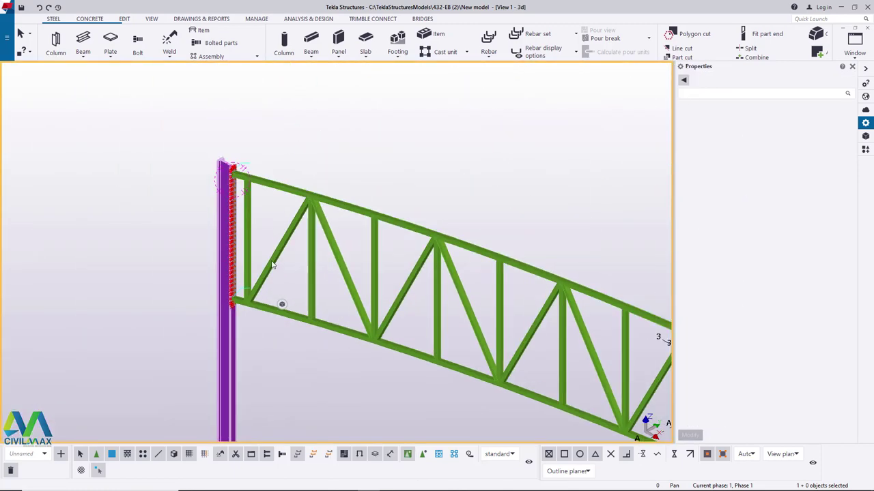
scroll(218, 184, up, 5)
scroll(219, 184, up, 2)
scroll(218, 145, up, 6)
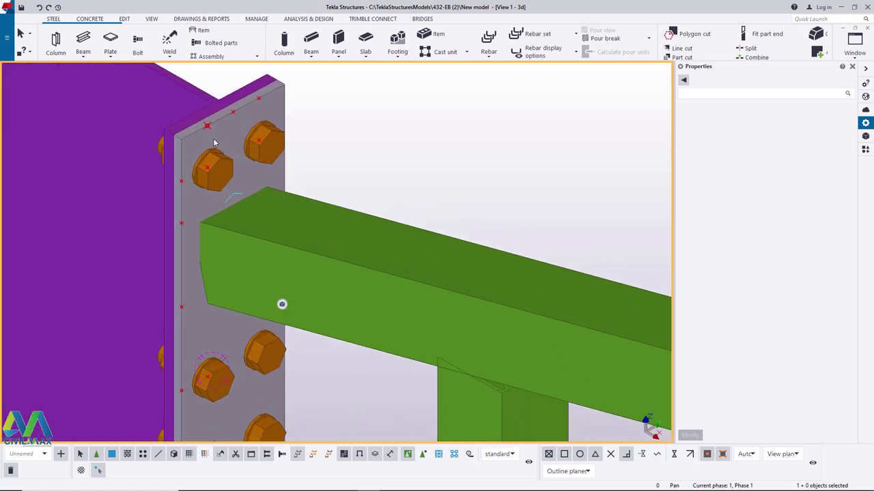
Set the work plane to the web plane of the column at the bolted end of the truss
scroll(213, 140, down, 4)
scroll(193, 114, up, 4)
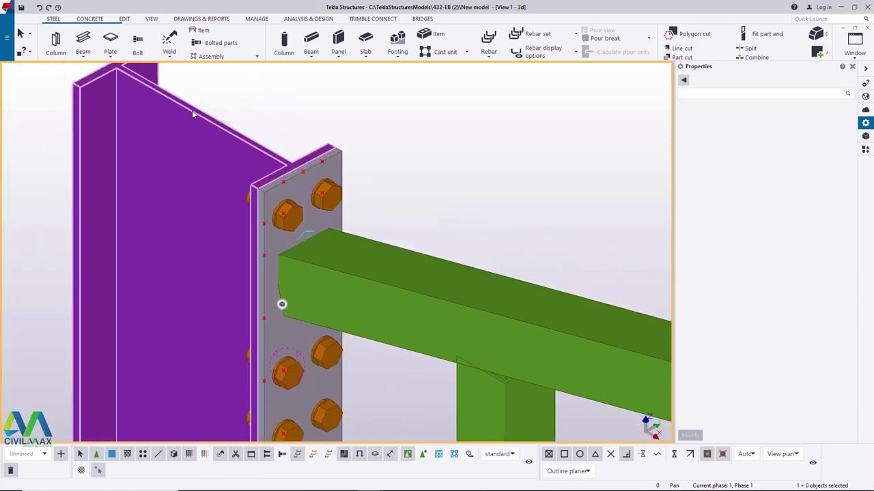
scroll(192, 114, up, 1)
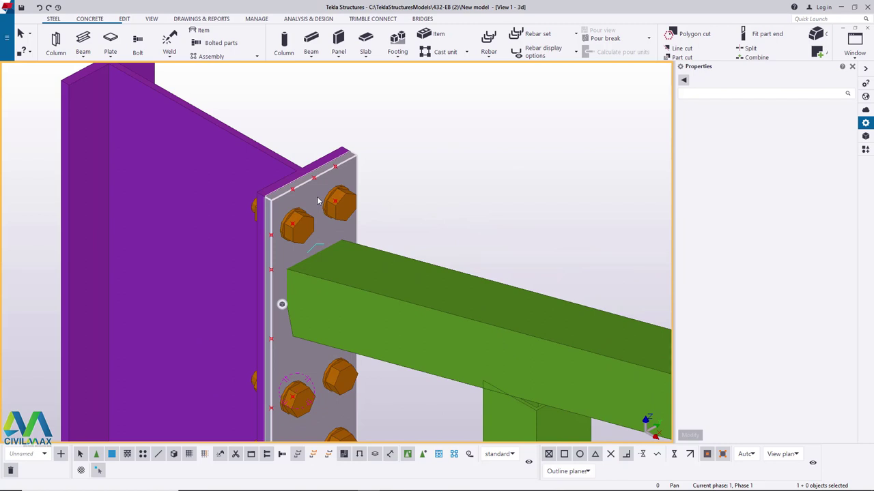
scroll(327, 198, down, 6)
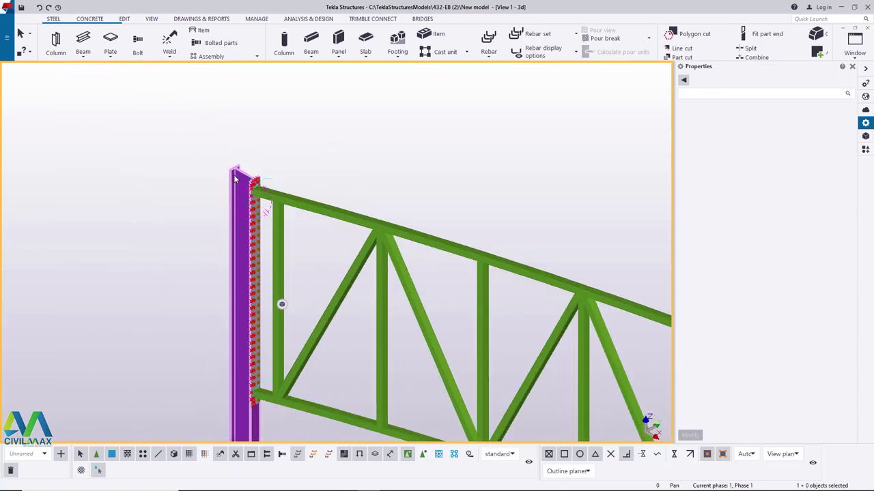
scroll(235, 180, down, 2)
scroll(234, 179, up, 6)
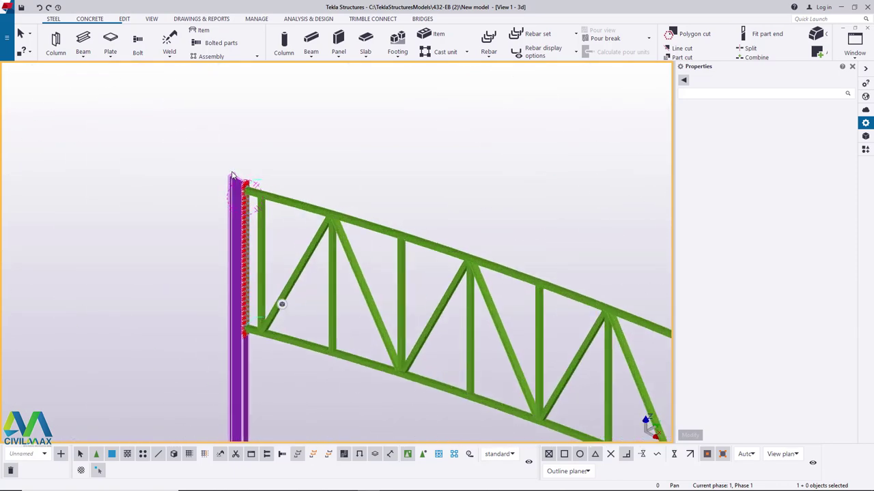
scroll(232, 178, up, 5)
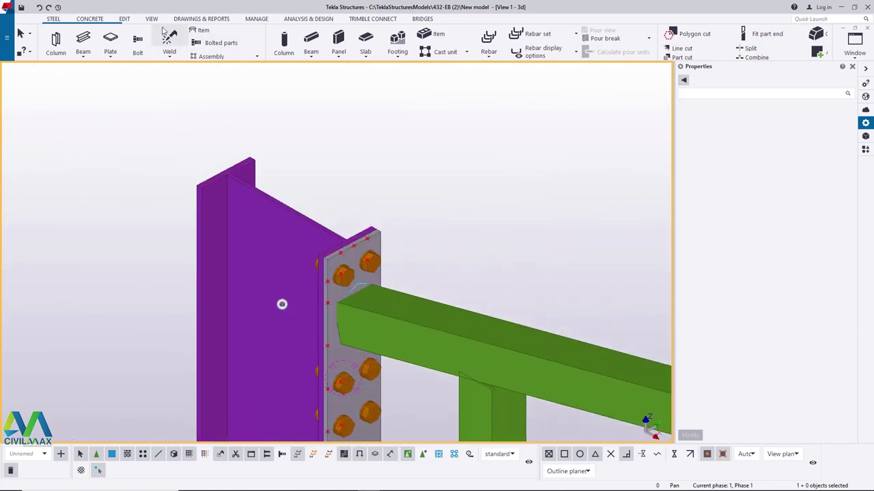
click(152, 19)
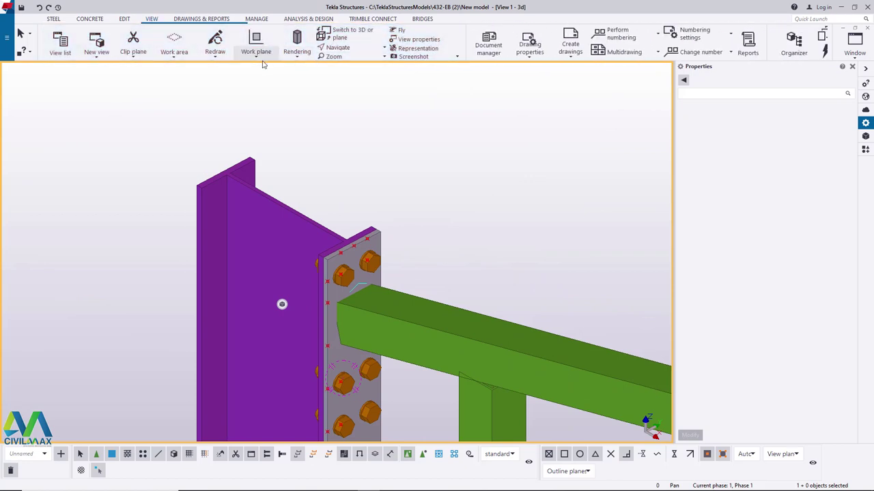
click(257, 53)
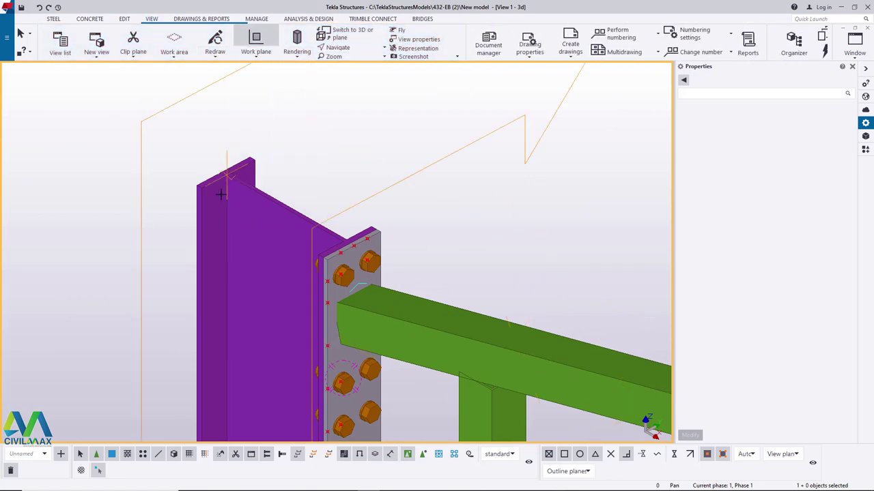
scroll(211, 194, down, 1)
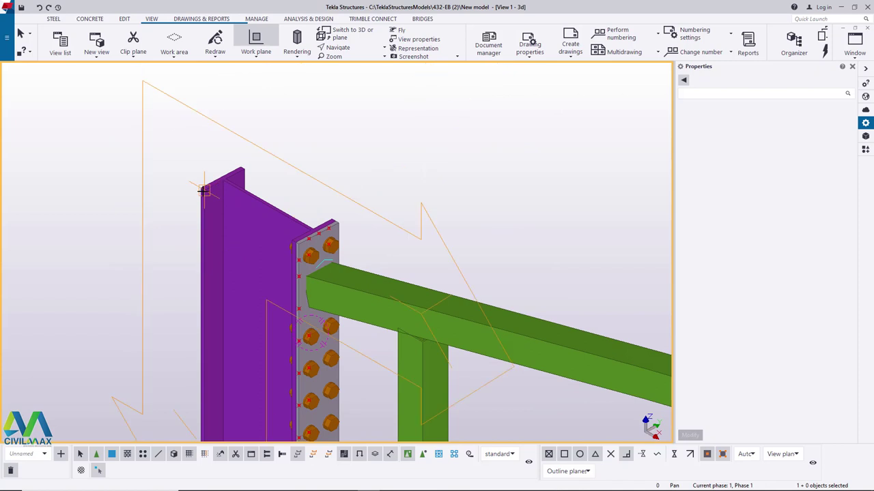
scroll(225, 202, down, 2)
click(242, 212)
right_click(349, 148)
click(373, 154)
Select the end plate together with all its bolt groups from the column's top down to the bottom chord
scroll(284, 248, up, 1)
scroll(283, 251, up, 4)
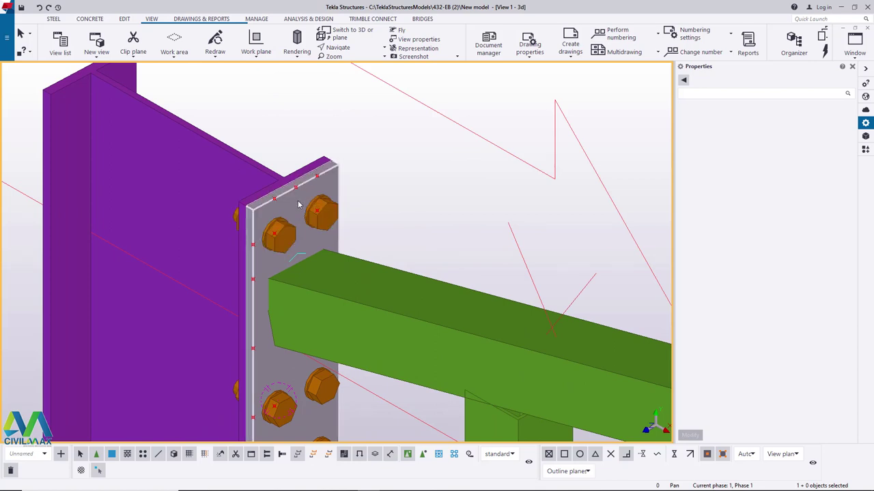
click(297, 203)
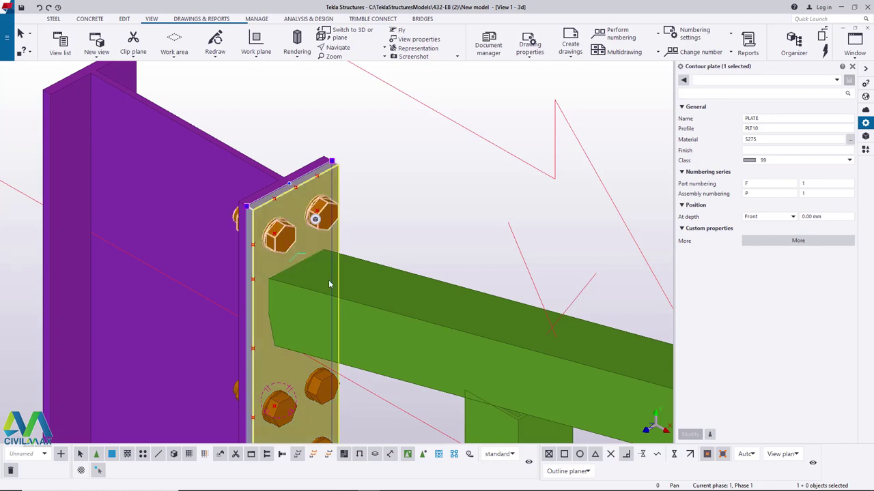
ctrl+click(283, 237)
ctrl+click(289, 410)
ctrl+click(317, 389)
scroll(248, 252, down, 5)
scroll(260, 308, up, 5)
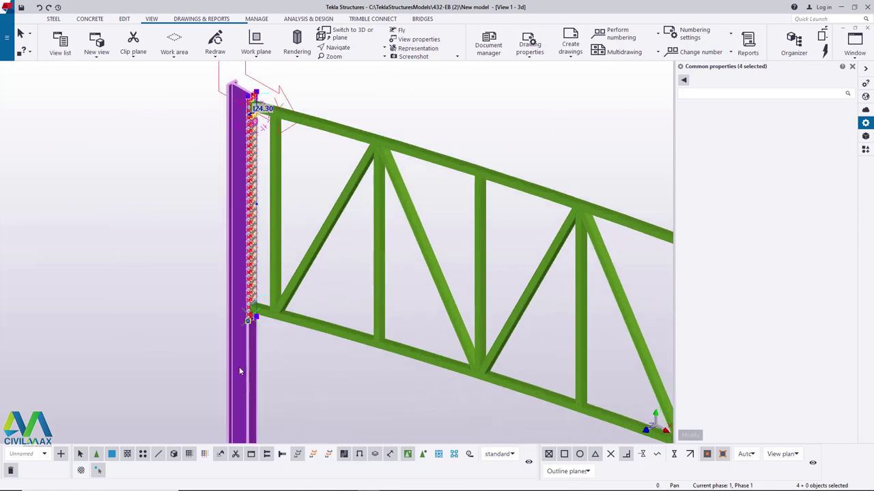
scroll(260, 309, up, 3)
scroll(307, 366, down, 6)
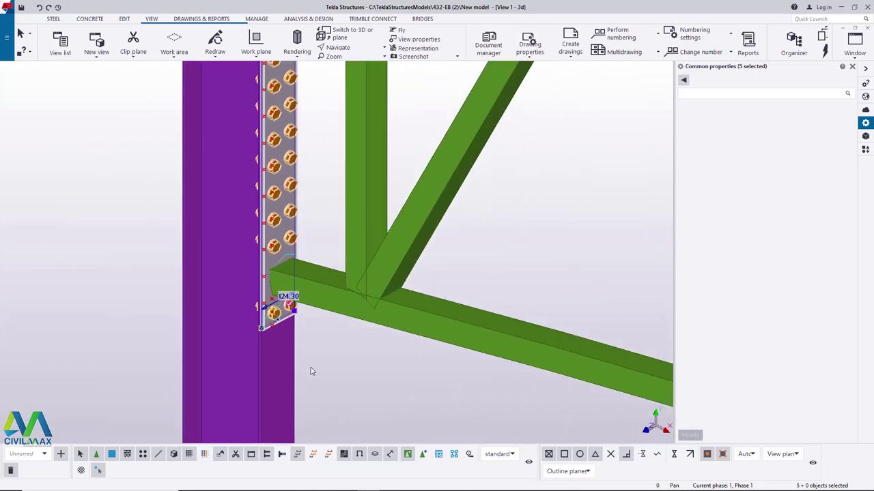
Mirror-copy the selected end plate and bolts to the column's opposite flange, using the web's vertical centreline from top to base as mirror line
right_click(374, 221)
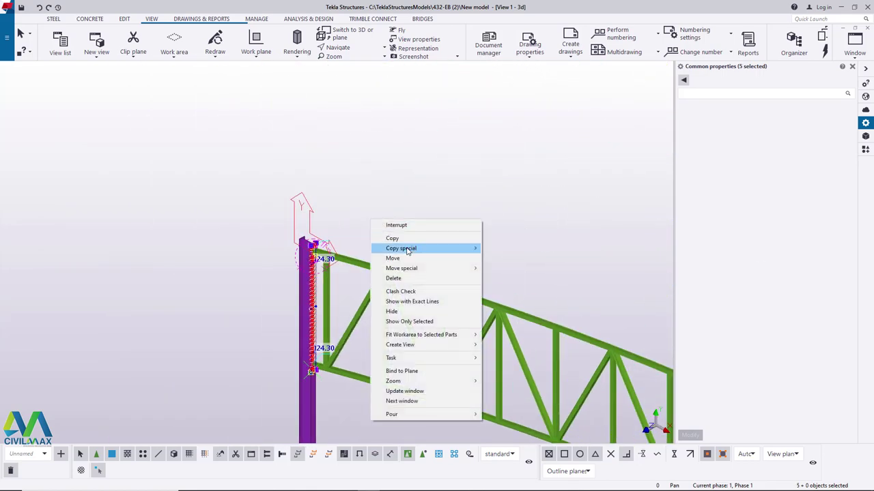
mouse_move(400, 248)
click(508, 269)
scroll(309, 237, up, 10)
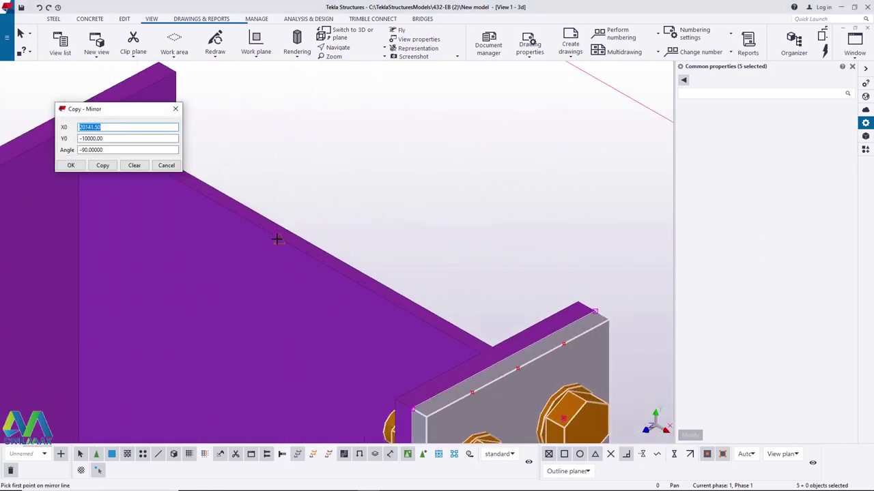
click(277, 239)
scroll(307, 179, down, 10)
scroll(305, 181, down, 5)
scroll(297, 341, up, 6)
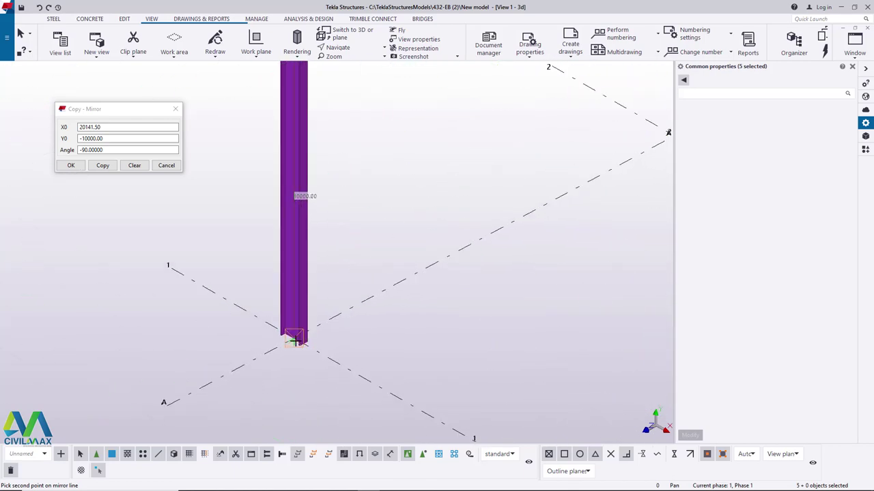
scroll(293, 341, up, 4)
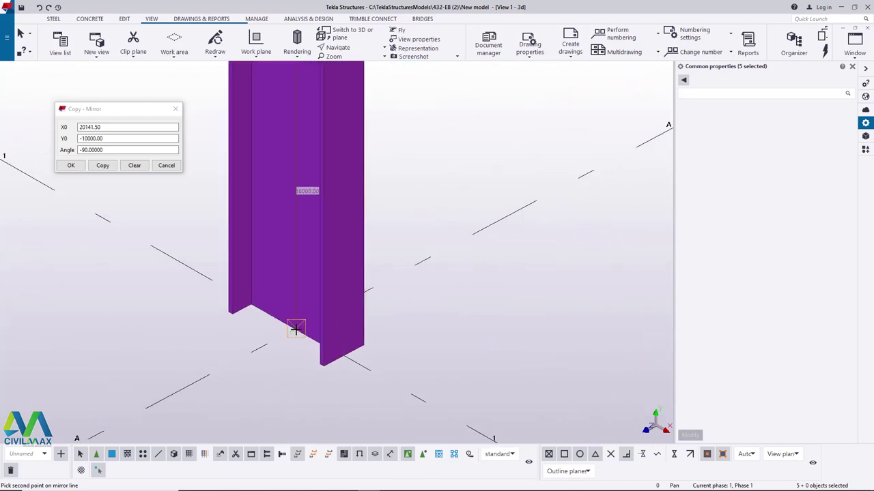
scroll(294, 330, up, 4)
click(292, 333)
click(102, 166)
click(74, 165)
right_click(144, 167)
click(169, 173)
Select the mirrored end plate and its bolt groups on the column's outer flange
scroll(255, 329, down, 4)
scroll(262, 344, down, 6)
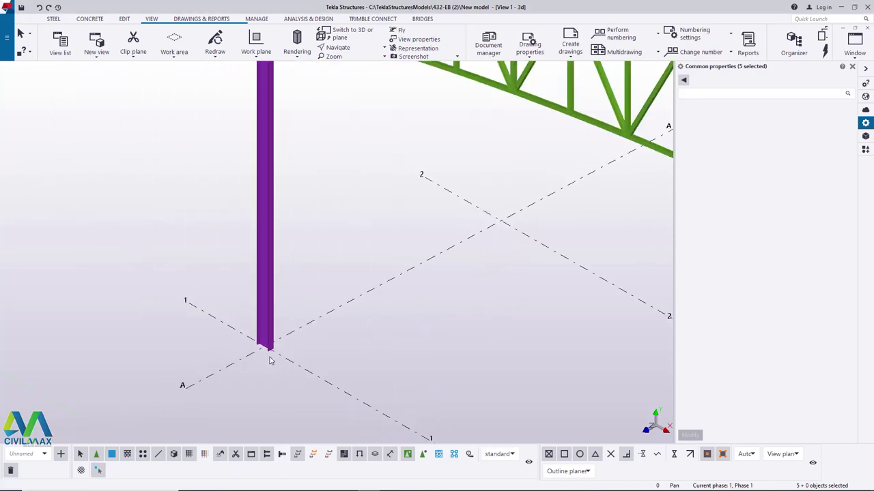
scroll(265, 147, up, 3)
scroll(263, 157, up, 8)
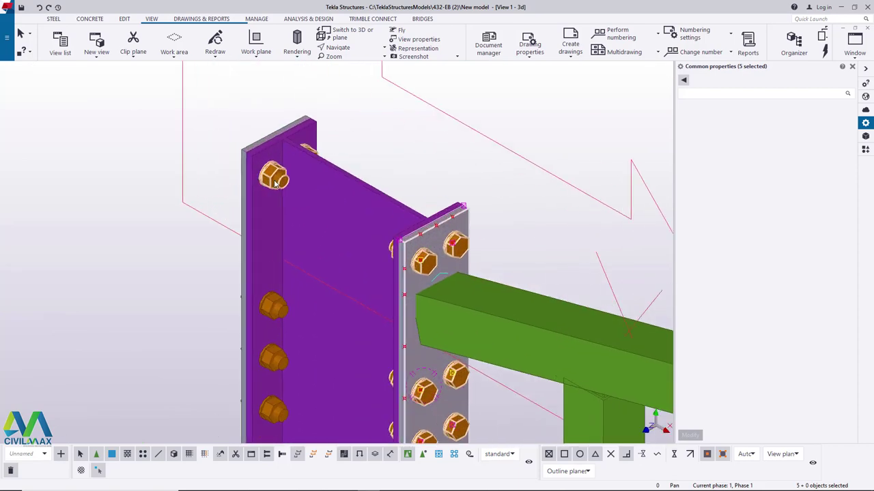
click(275, 180)
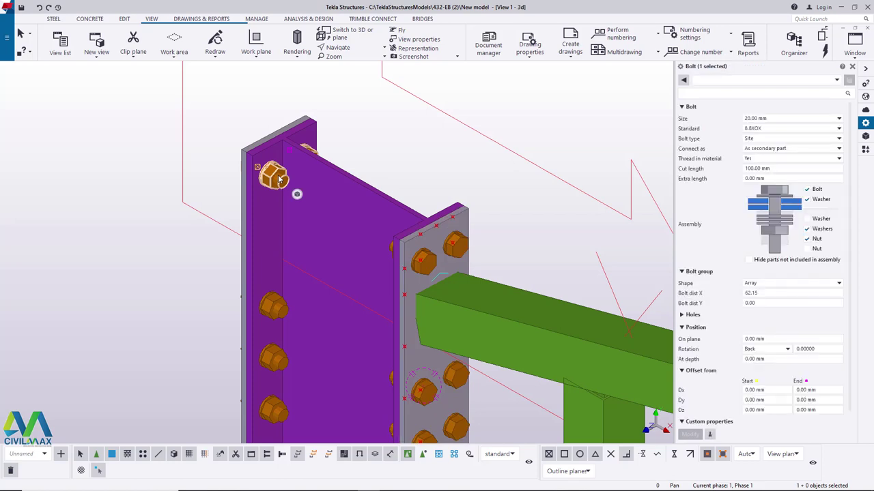
ctrl+click(276, 314)
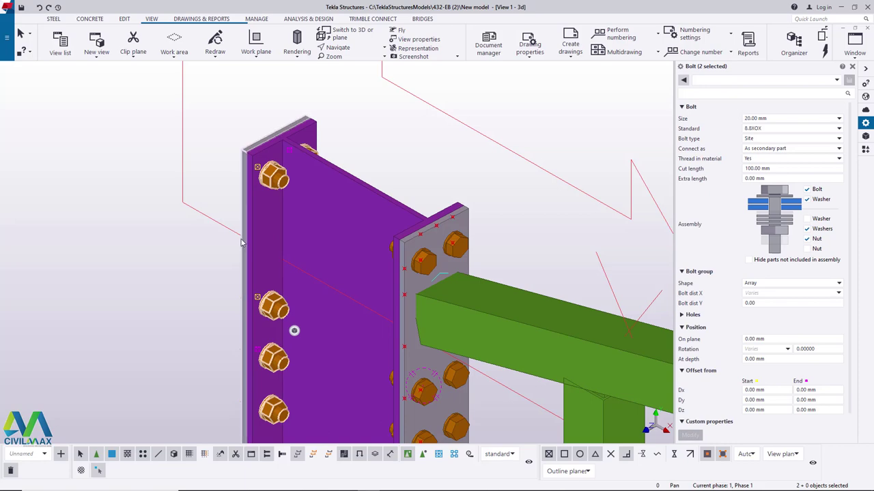
scroll(247, 144, up, 5)
ctrl+click(237, 180)
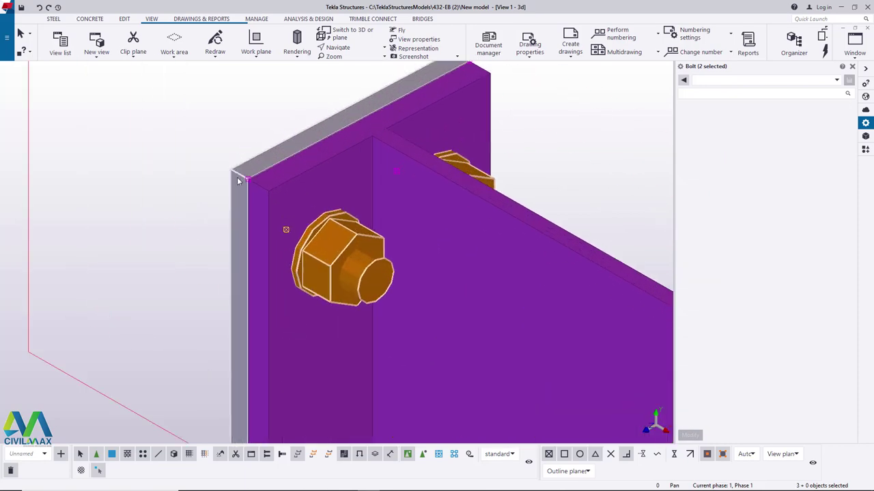
scroll(238, 181, down, 10)
scroll(277, 249, up, 10)
ctrl+click(249, 288)
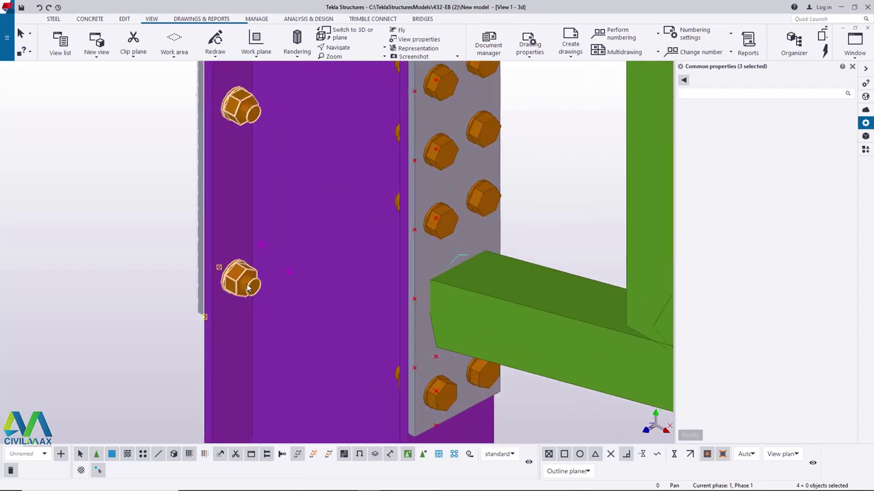
scroll(249, 288, down, 10)
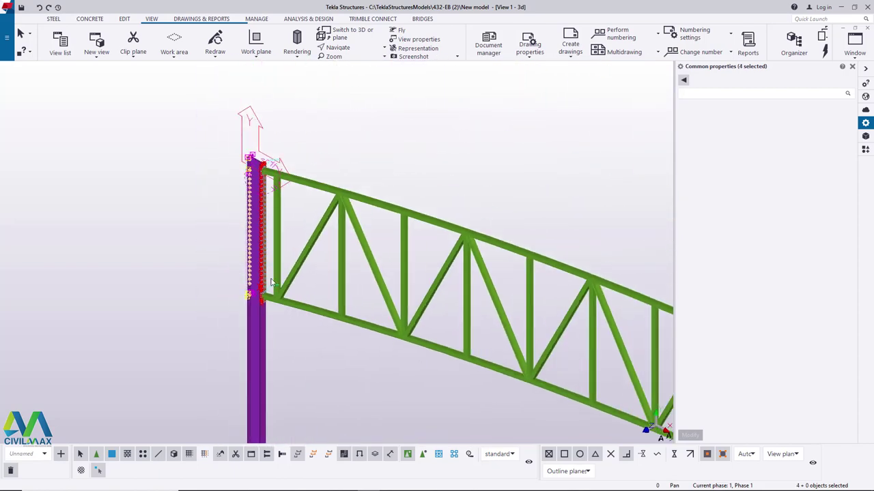
right_click(363, 137)
click(390, 149)
right_click(362, 129)
click(372, 133)
Move the mirrored plate and bolts from the column flange's top corner to the matching corner of the column at the truss's opposite end
right_click(351, 124)
click(390, 159)
scroll(252, 149, up, 2)
scroll(252, 149, up, 10)
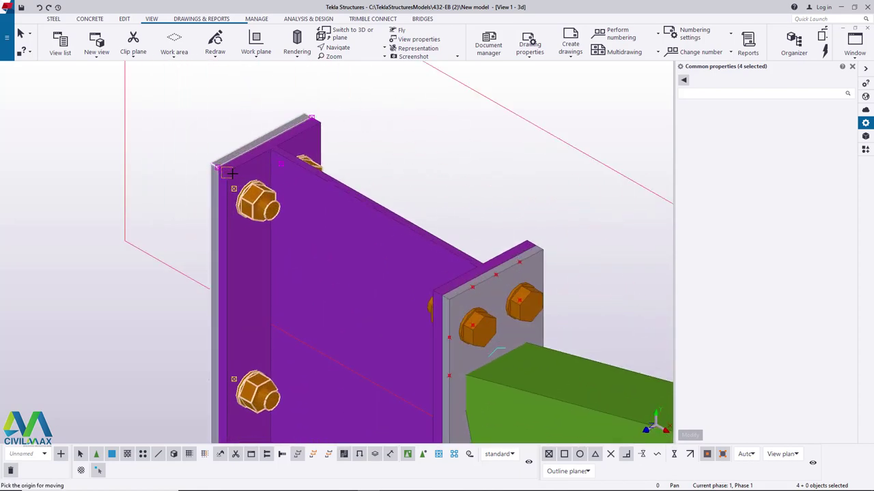
scroll(225, 170, up, 3)
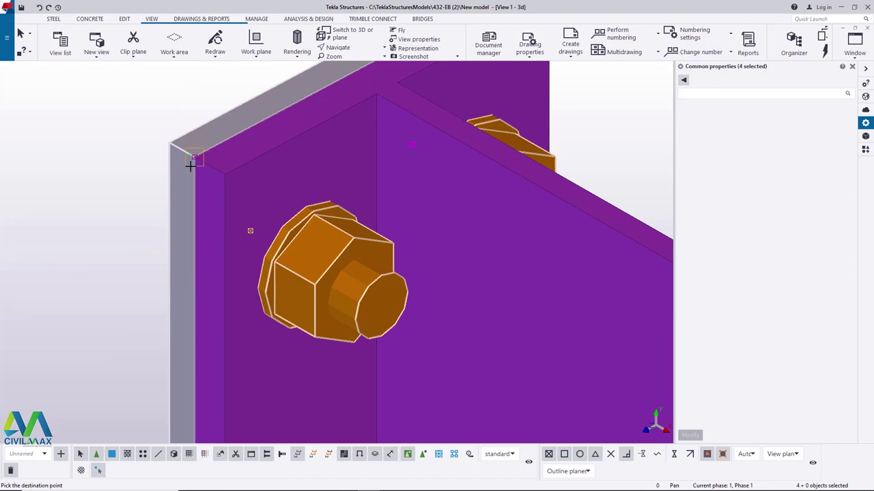
click(194, 157)
scroll(184, 178, down, 12)
scroll(186, 193, down, 6)
scroll(355, 306, up, 6)
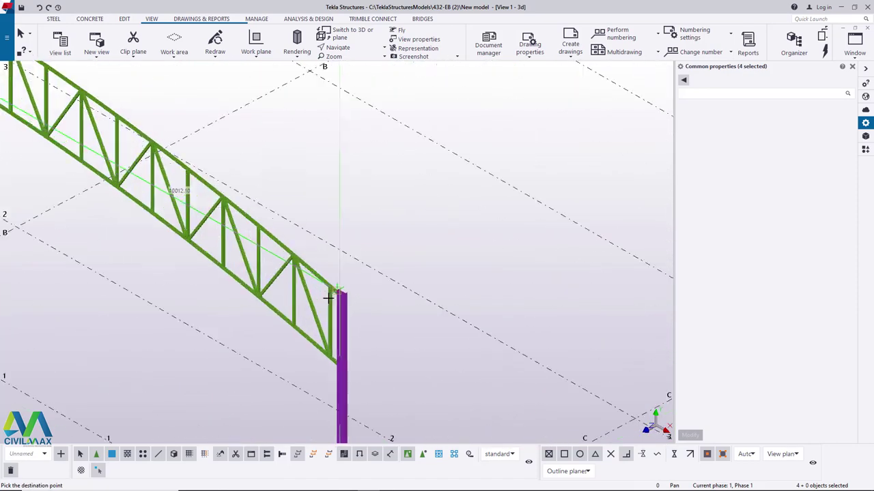
scroll(328, 297, up, 10)
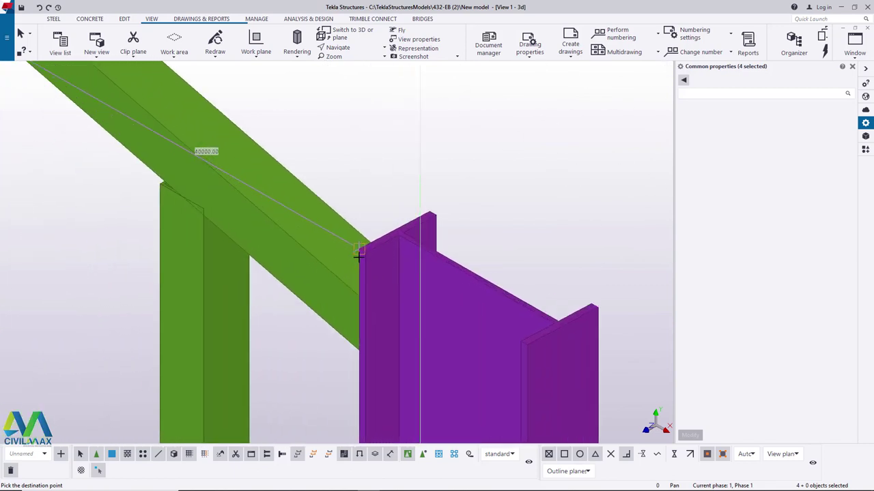
scroll(357, 252, up, 5)
click(357, 241)
right_click(412, 142)
click(421, 143)
Set the view rotation point on the moved end plate and examine the bolted connection from the truss side
click(358, 48)
click(363, 80)
click(408, 200)
ctrl+middle_drag(418, 191, 567, 208)
right_click(126, 176)
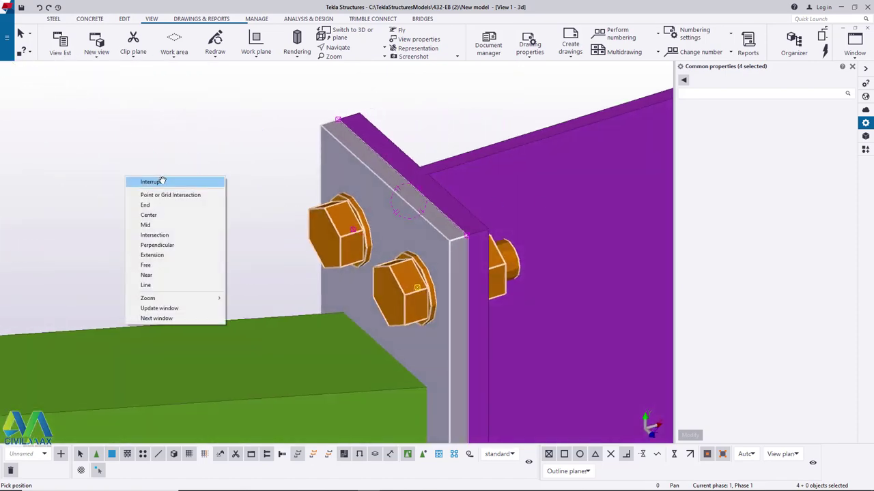
click(163, 181)
scroll(184, 143, down, 6)
click(214, 222)
double_click(168, 120)
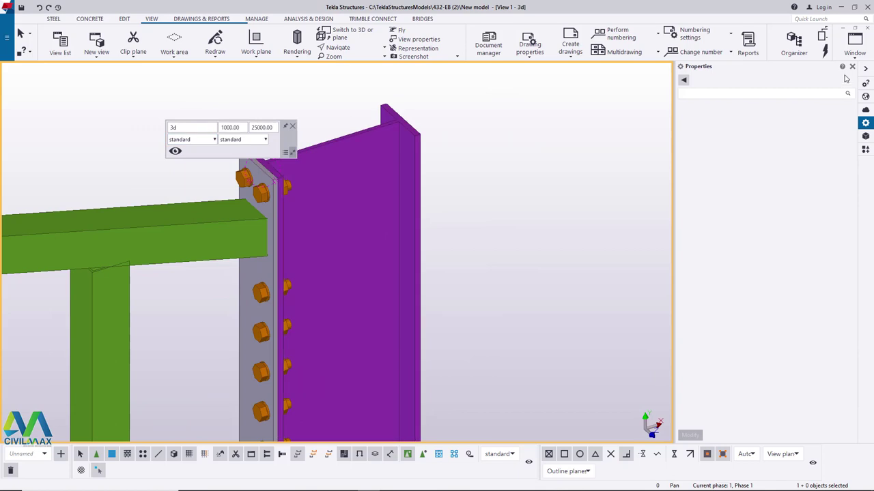
click(852, 66)
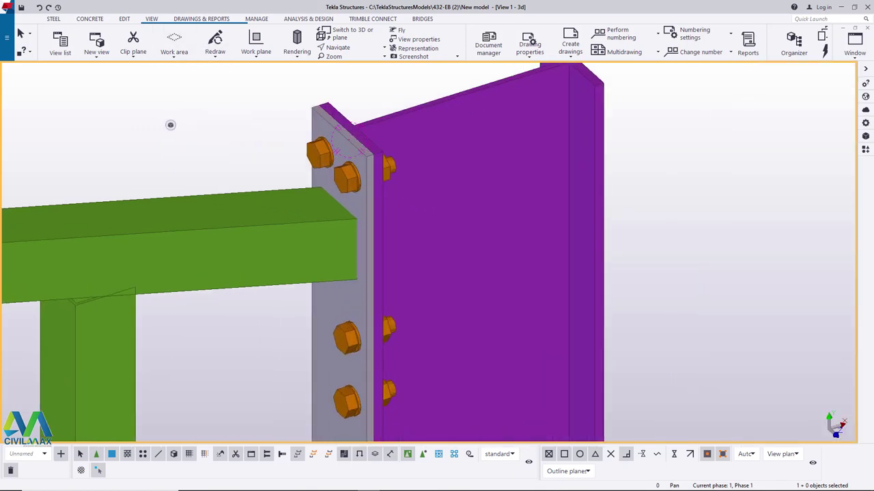
Weld the truss's top chord to the moved end plate with the Stanchion weld component
click(867, 151)
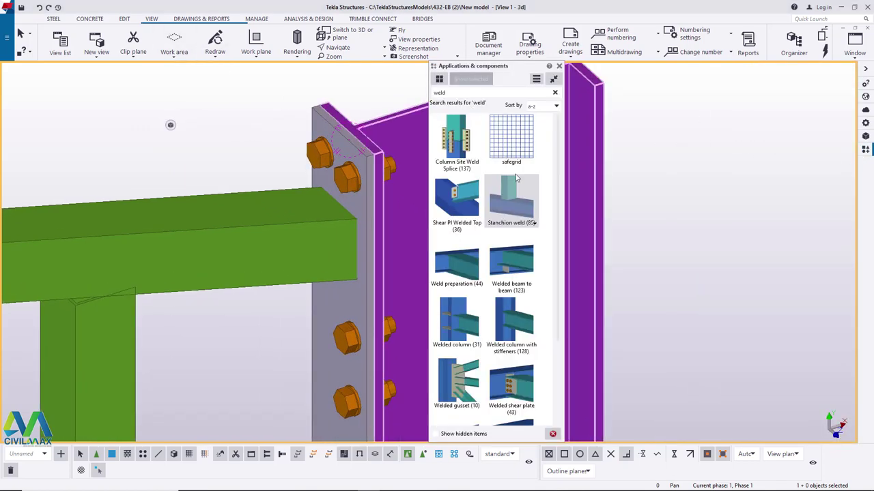
click(510, 207)
scroll(250, 211, up, 3)
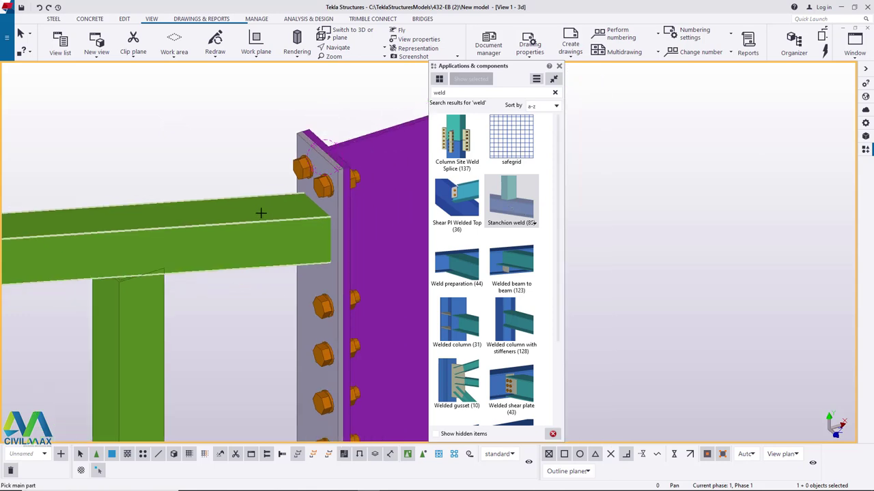
click(305, 225)
scroll(306, 225, down, 6)
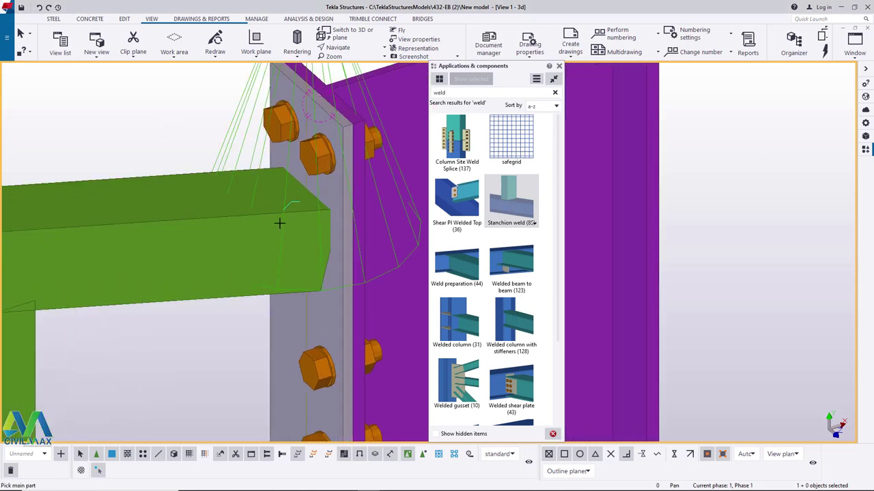
Apply the same Stanchion weld between the truss's bottom chord and the end plate
scroll(300, 383, up, 5)
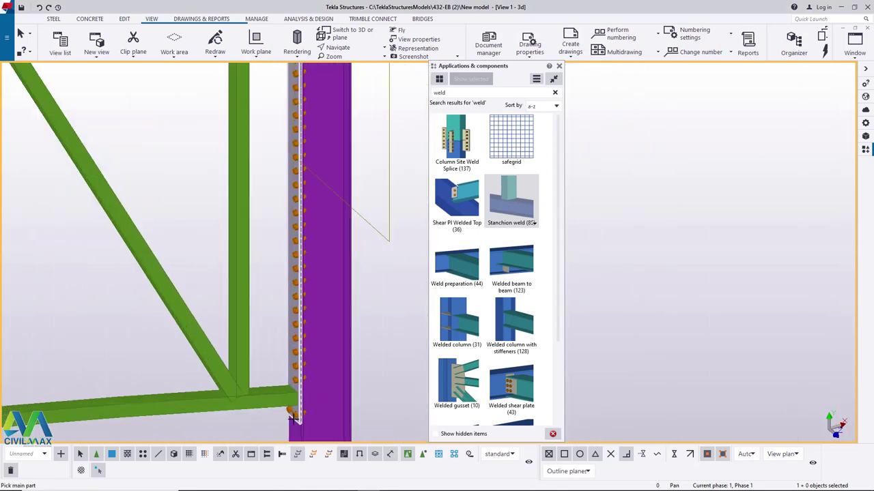
click(304, 373)
click(304, 374)
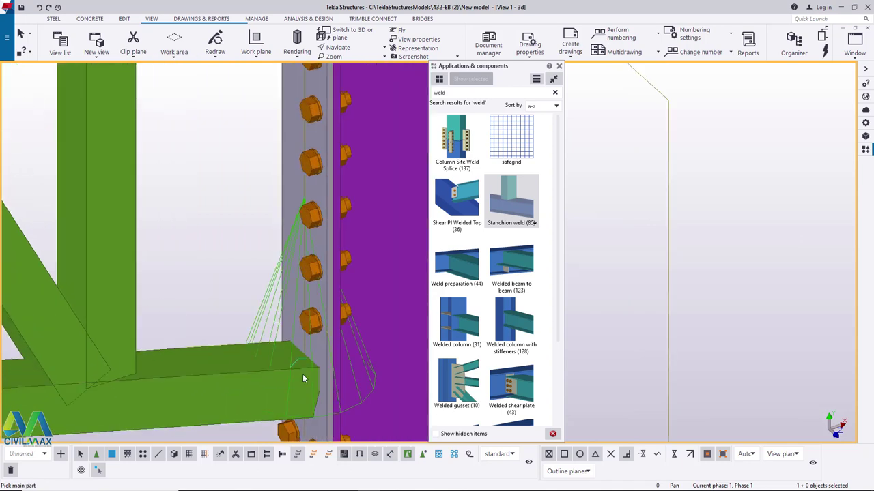
Close the Applications & components catalog, end the weld command and redraw the view
scroll(304, 374, down, 2)
click(559, 66)
scroll(577, 243, down, 2)
scroll(577, 243, down, 2)
right_click(606, 145)
click(612, 152)
right_click(628, 126)
click(666, 179)
Set a view rotation point near the grid A column and examine the column's top and bolted end plate from above
scroll(573, 246, down, 10)
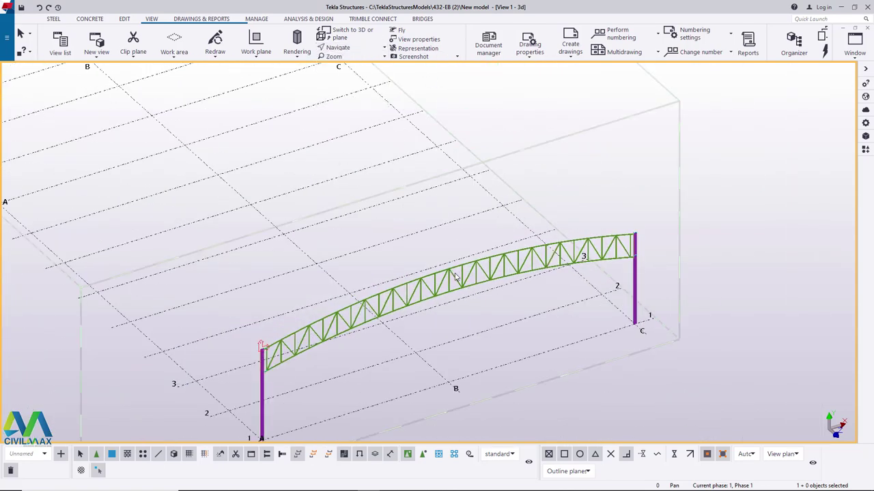
scroll(202, 288, up, 8)
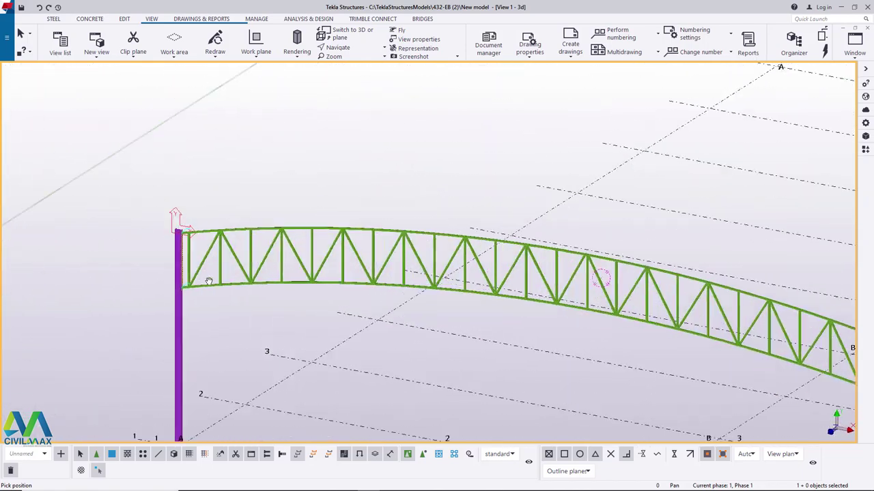
scroll(202, 287, up, 4)
click(345, 48)
click(350, 79)
scroll(404, 146, down, 8)
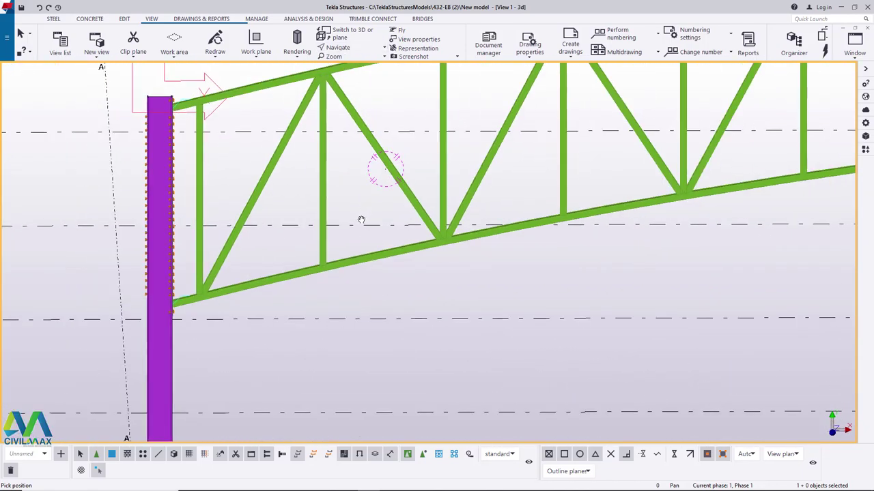
ctrl+middle_drag(478, 190, 368, 263)
scroll(243, 93, up, 6)
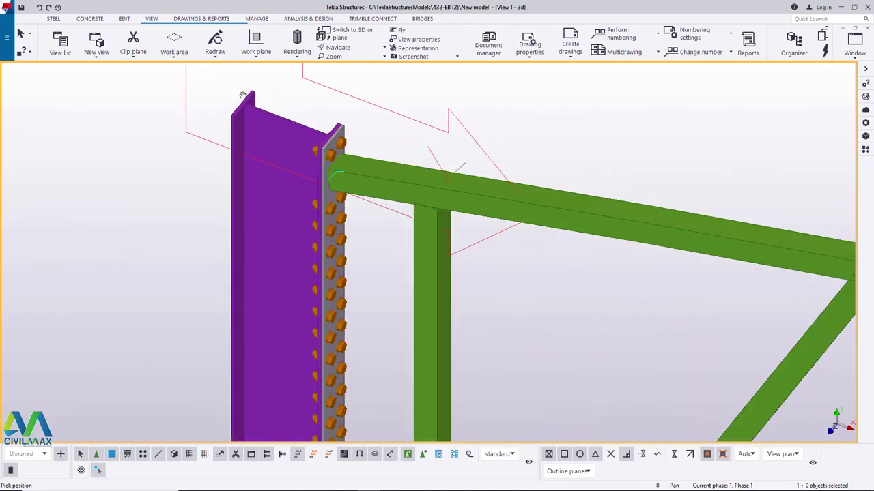
right_click(313, 98)
click(335, 102)
scroll(284, 218, down, 2)
scroll(254, 129, up, 5)
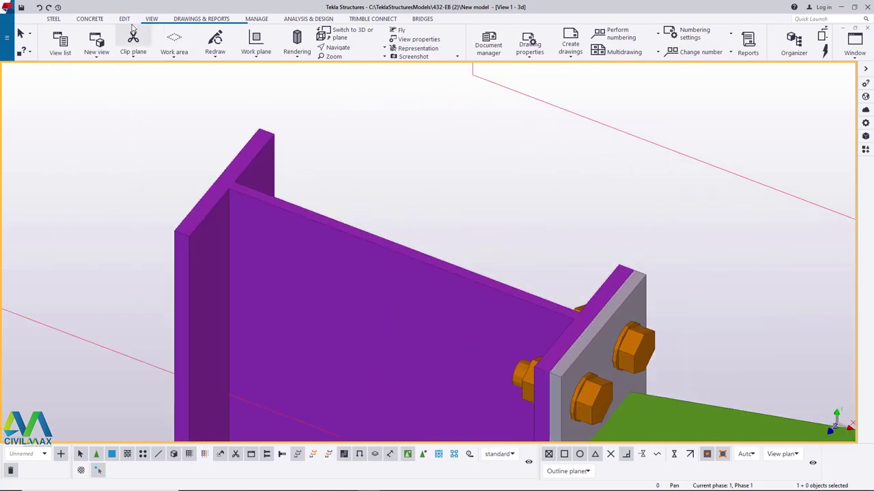
Model a contour plate at the top of the column, picking corners at the web and flange tips on one side
click(54, 19)
click(110, 55)
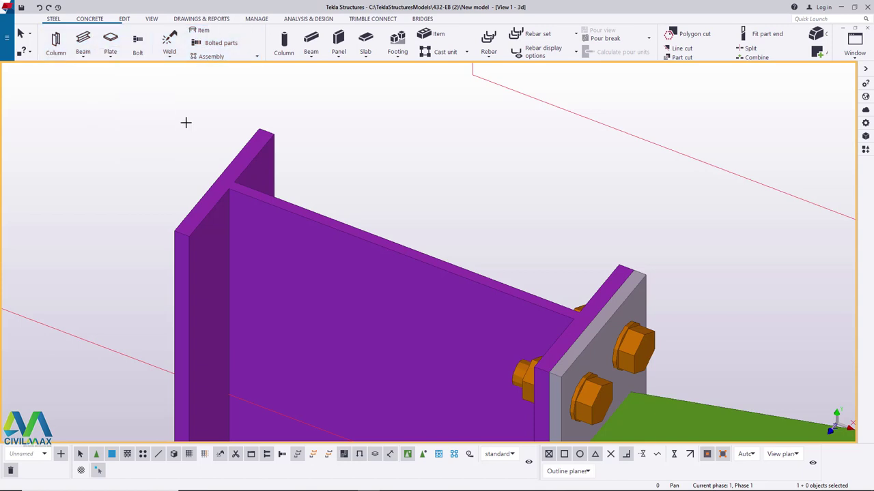
click(119, 71)
scroll(232, 194, up, 4)
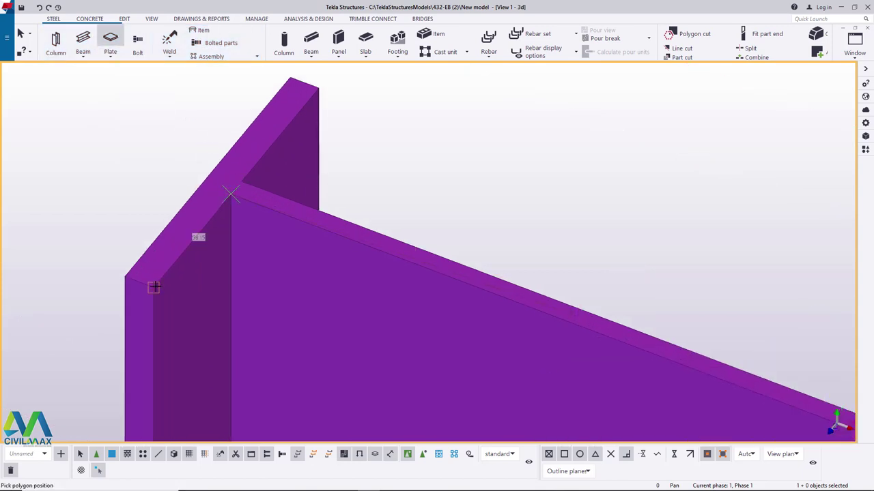
click(154, 287)
scroll(162, 191, down, 3)
scroll(386, 238, up, 2)
scroll(577, 409, up, 3)
click(579, 410)
scroll(200, 121, down, 3)
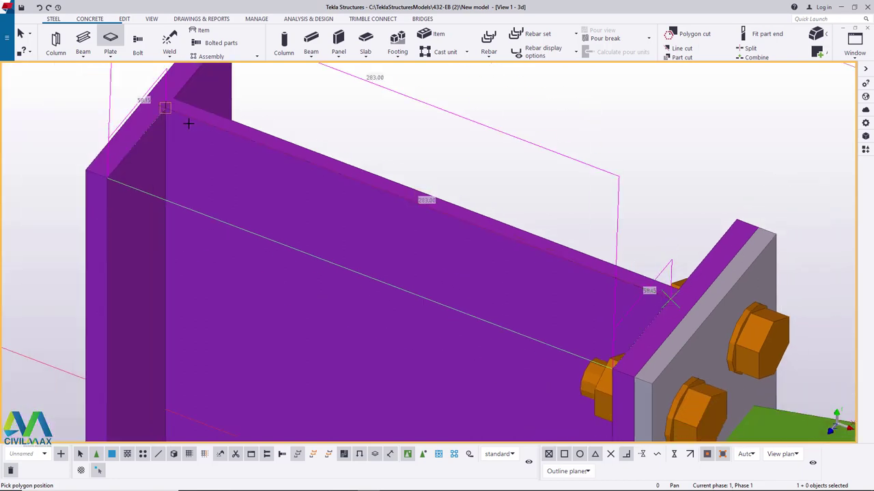
scroll(122, 93, up, 3)
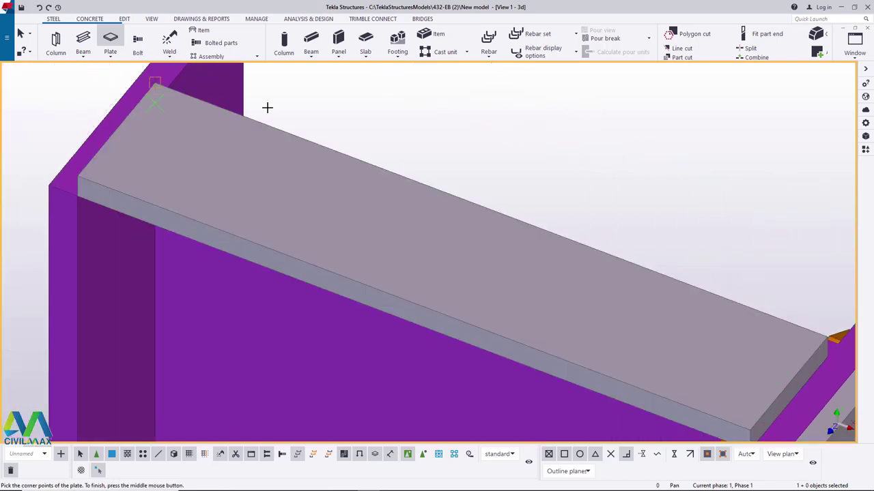
right_click(357, 119)
click(372, 121)
Set the new contour plate's depth position to Behind and apply the change
scroll(215, 141, down, 2)
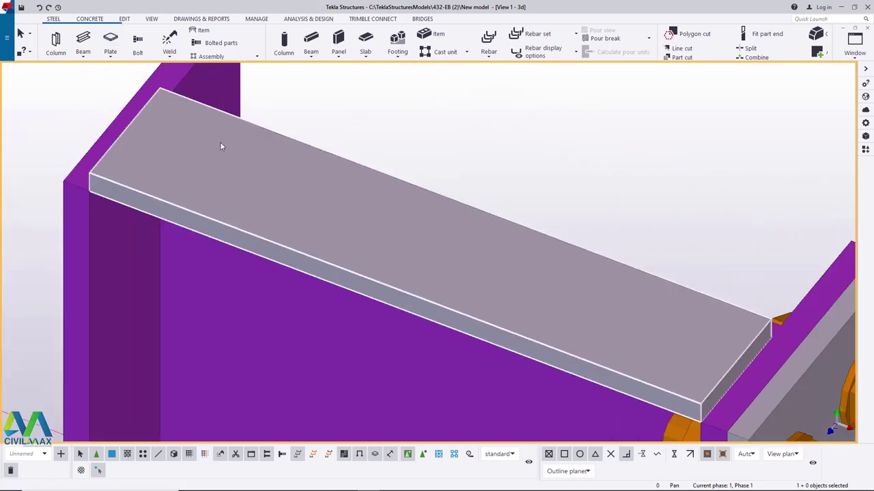
double_click(218, 144)
click(786, 222)
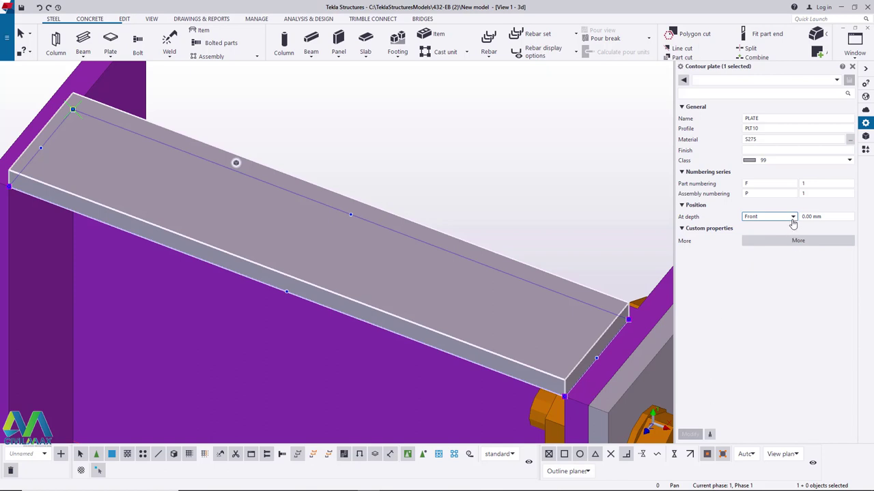
click(755, 241)
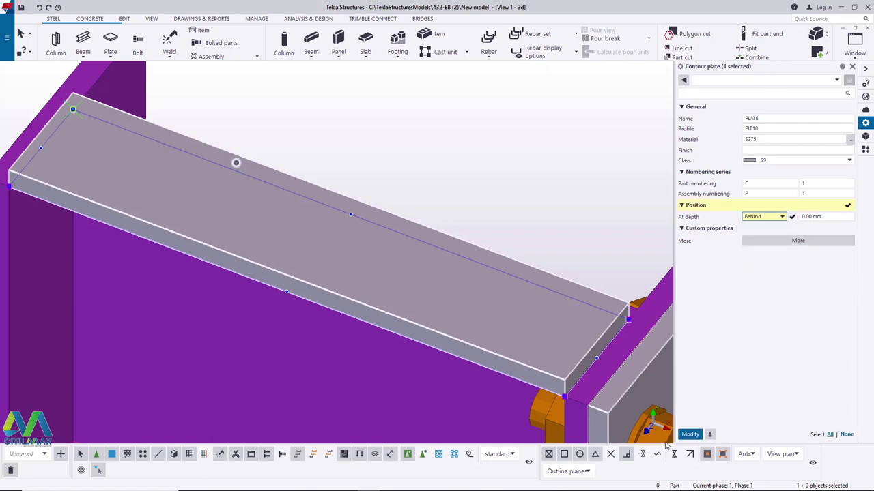
click(689, 434)
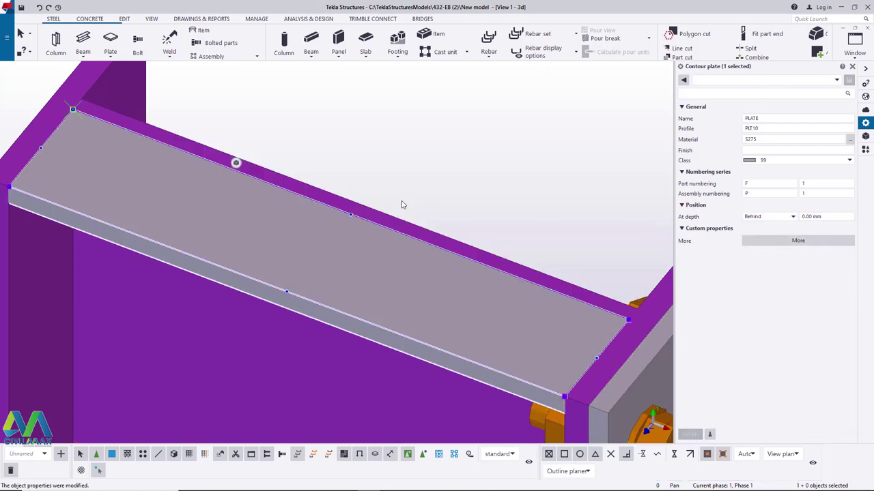
scroll(418, 205, down, 2)
click(447, 139)
Hide the column around the contour plate to expose the plate's inner corners
scroll(126, 133, up, 3)
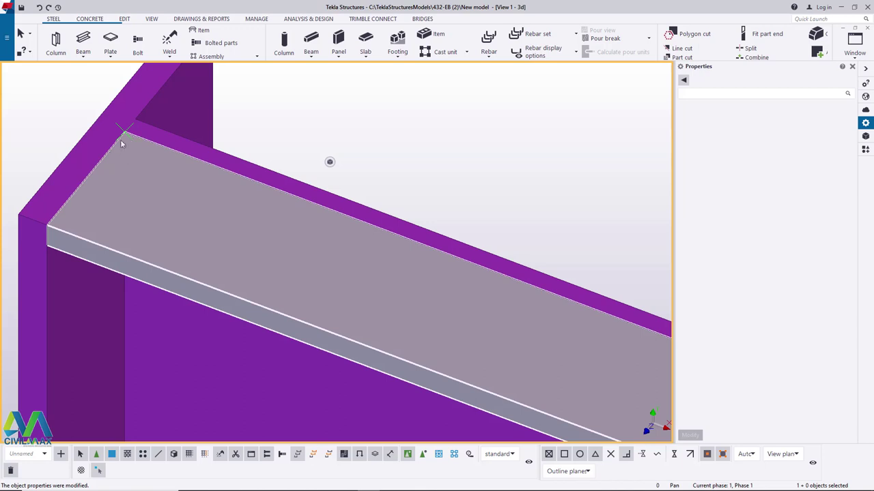
scroll(112, 154, down, 3)
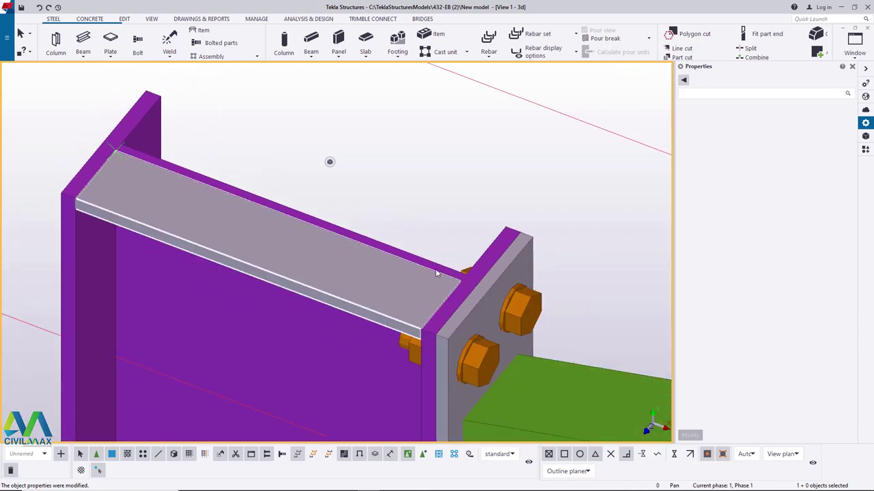
scroll(130, 141, up, 5)
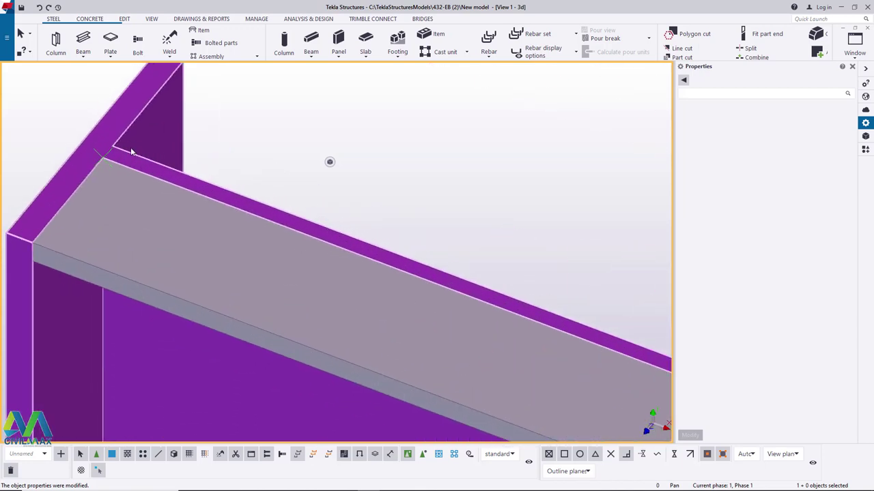
click(153, 22)
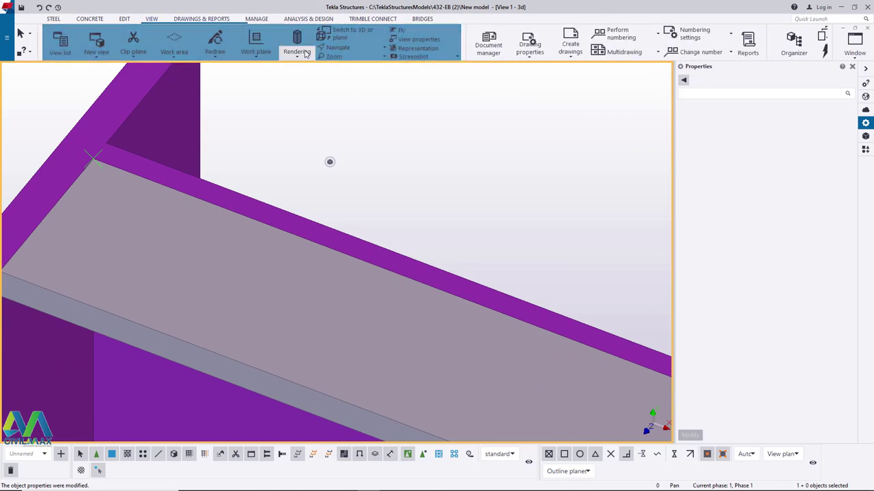
ctrl+middle_drag(138, 177, 244, 176)
right_click(114, 123)
click(137, 128)
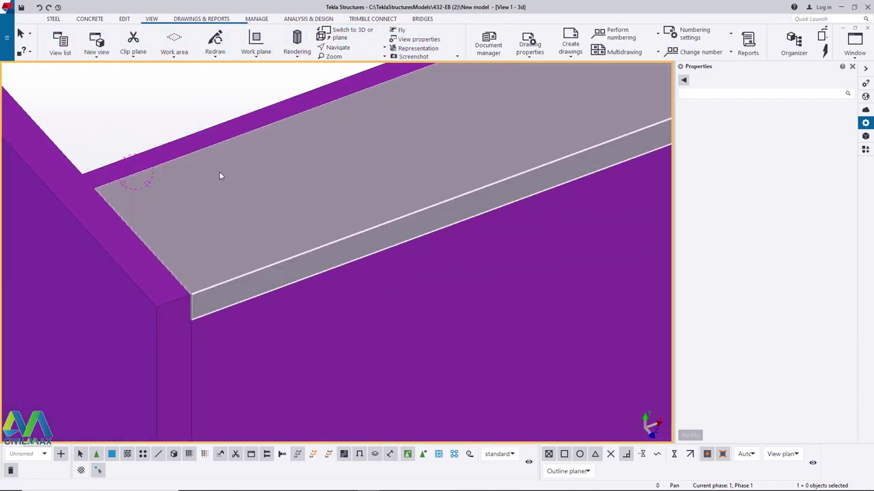
scroll(195, 194, down, 2)
right_click(160, 112)
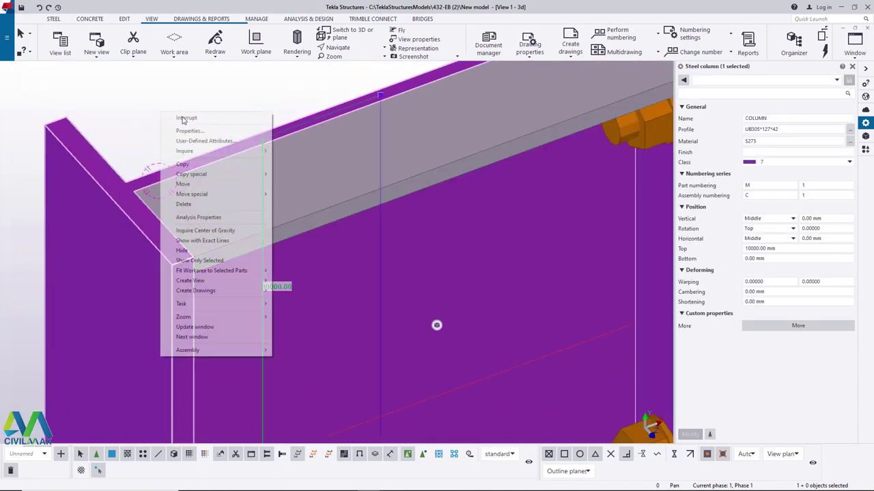
click(182, 251)
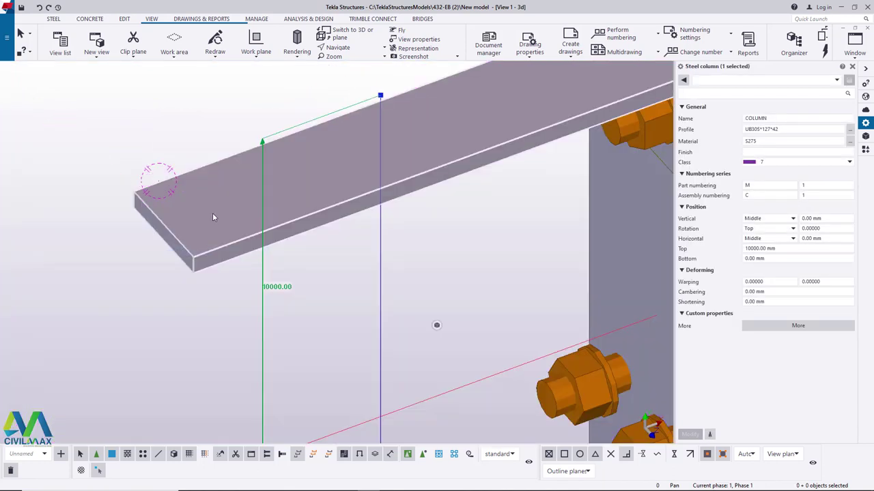
scroll(414, 196, up, 2)
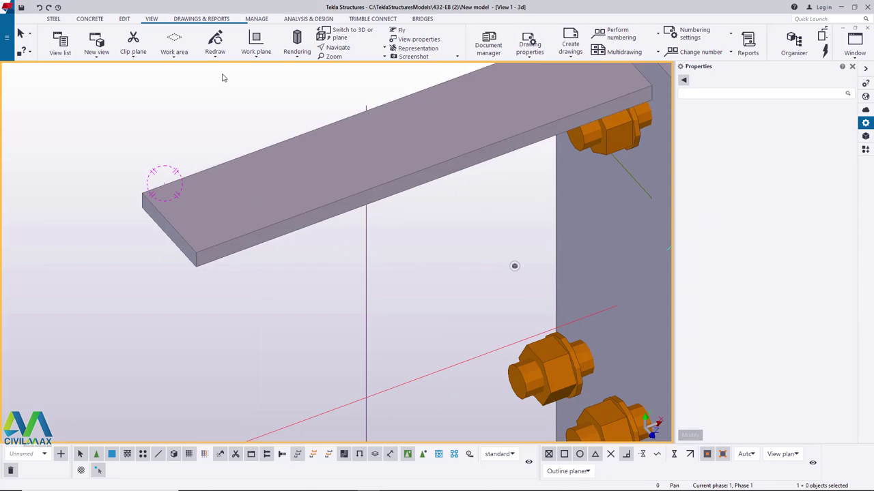
Chamfer the plate's vertical edge at the inner corner away from the end plate, using 30 mm by 30 mm distances
click(124, 19)
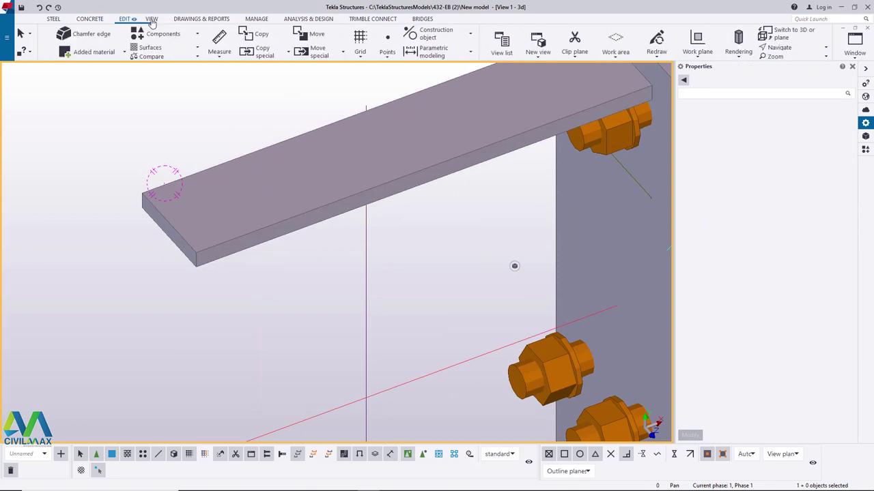
click(225, 36)
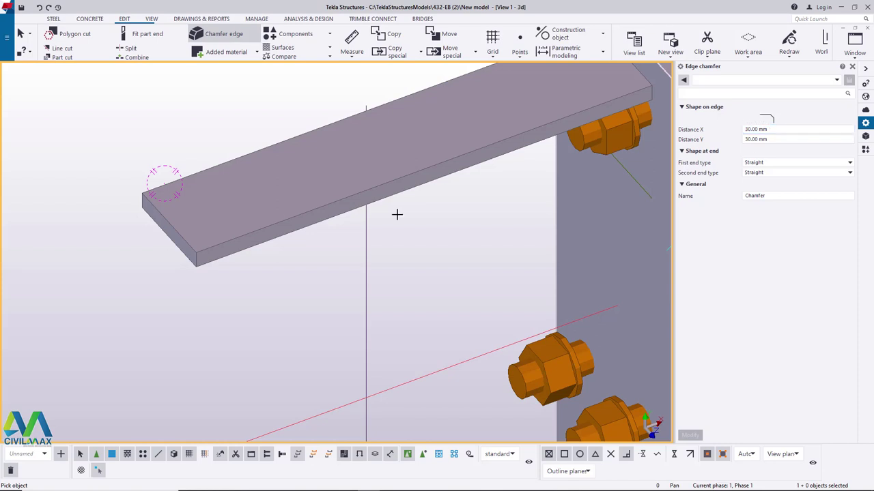
scroll(156, 203, up, 1)
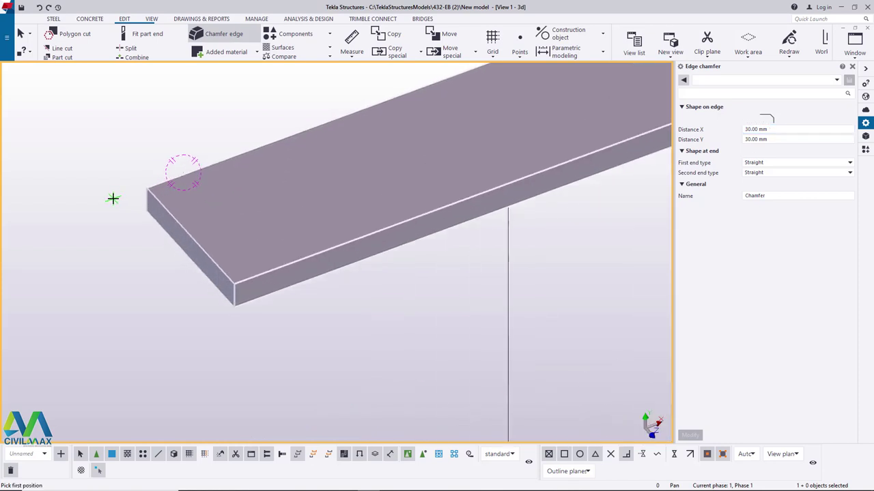
scroll(252, 243, down, 5)
scroll(307, 239, up, 5)
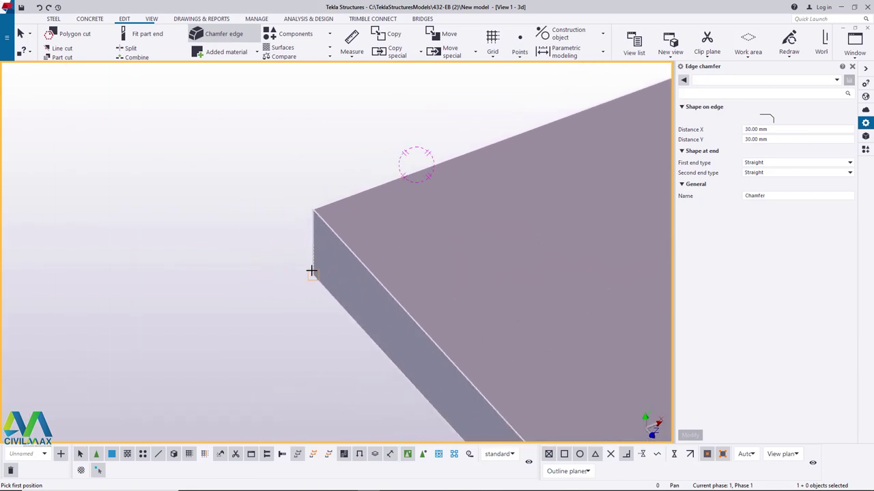
click(312, 212)
scroll(224, 282, down, 6)
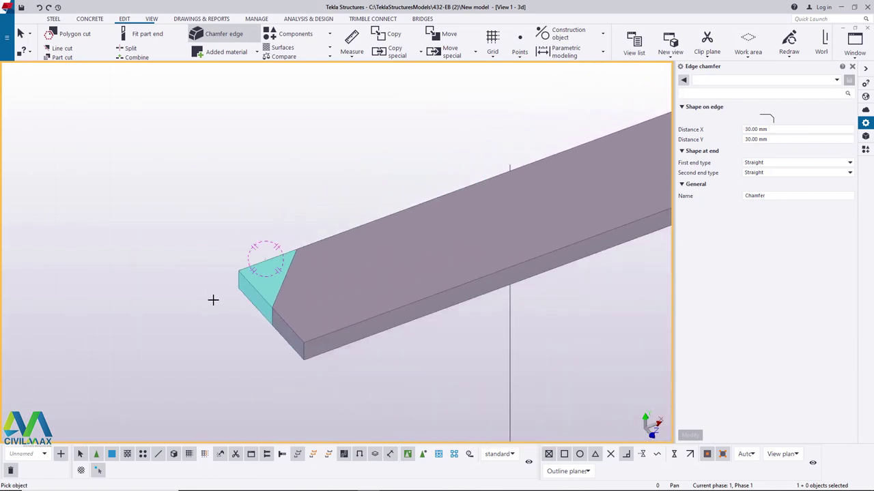
Apply the same edge chamfer to the plate's inner corner nearest the bolted end plate, then end the command
scroll(191, 307, down, 2)
scroll(468, 212, up, 4)
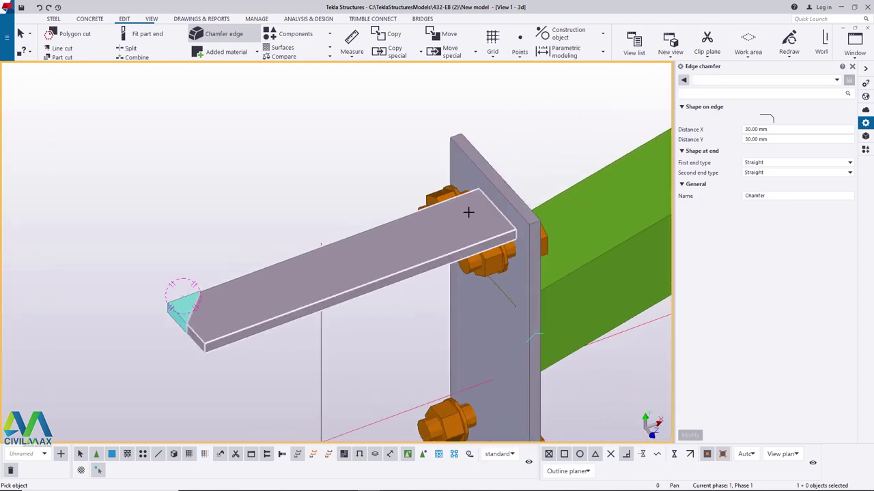
click(152, 19)
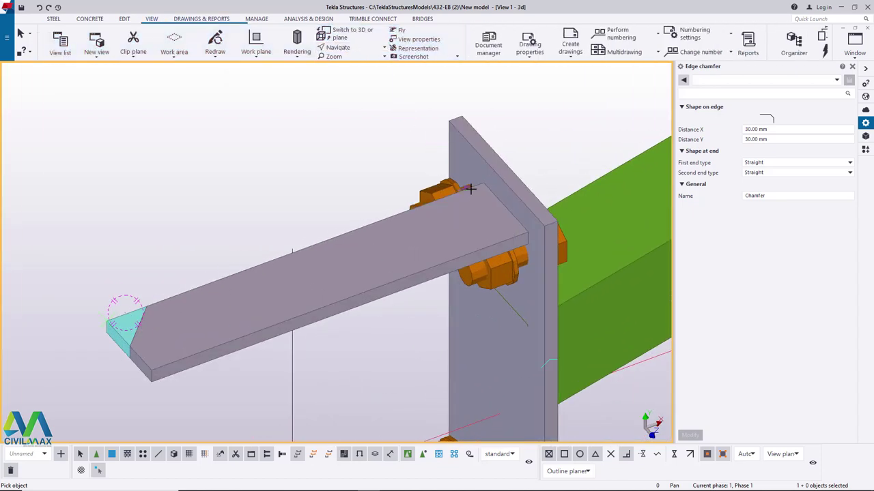
scroll(470, 189, up, 6)
scroll(473, 185, up, 1)
ctrl+middle_drag(473, 184, 516, 180)
scroll(468, 189, up, 3)
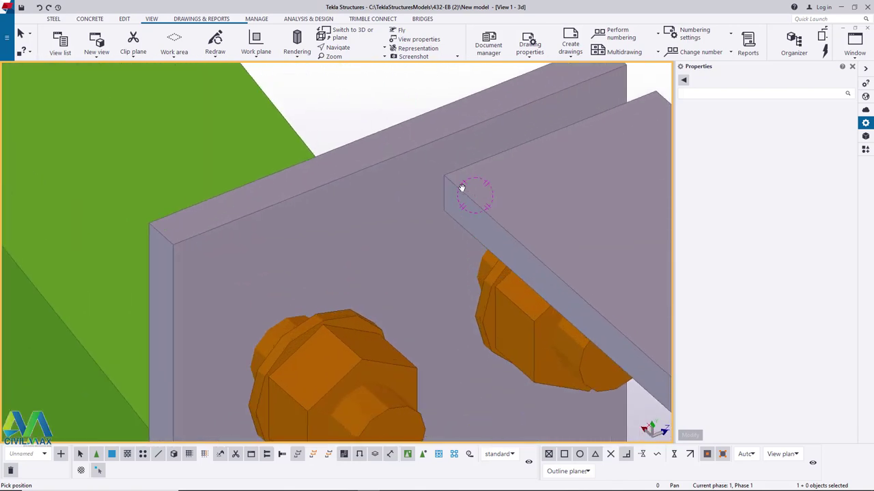
right_click(464, 182)
click(489, 184)
scroll(464, 184, up, 5)
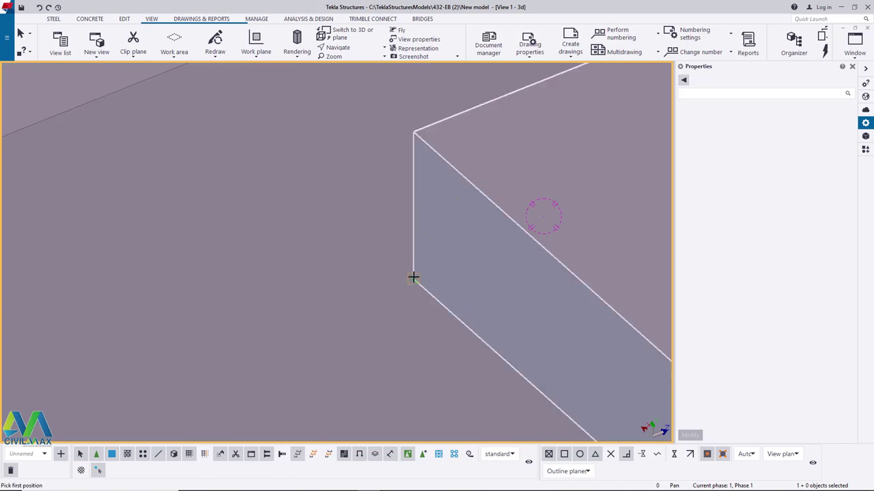
click(416, 134)
scroll(273, 189, down, 4)
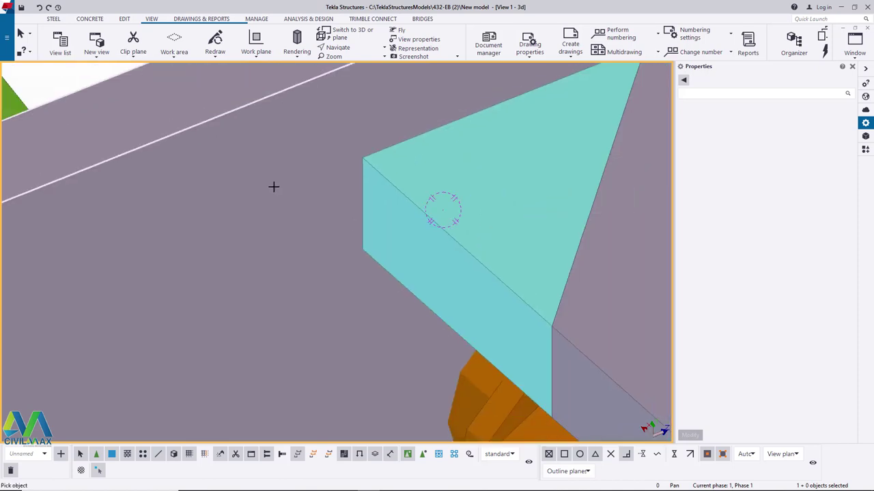
right_click(404, 171)
click(431, 178)
Redraw the view to bring back the hidden column and clear the chamfer solids around the stiffener plate
scroll(333, 188, down, 2)
scroll(336, 191, down, 2)
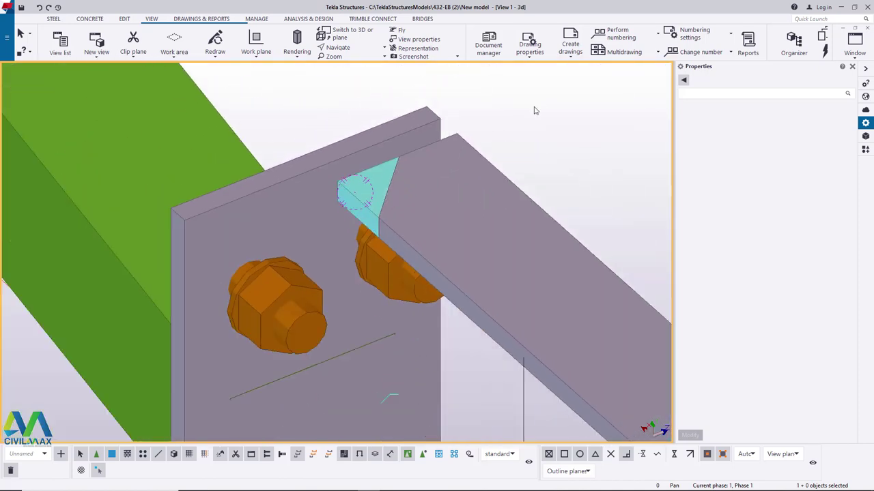
click(342, 49)
click(355, 63)
drag(411, 173, 465, 148)
scroll(273, 94, up, 5)
right_click(298, 98)
click(344, 106)
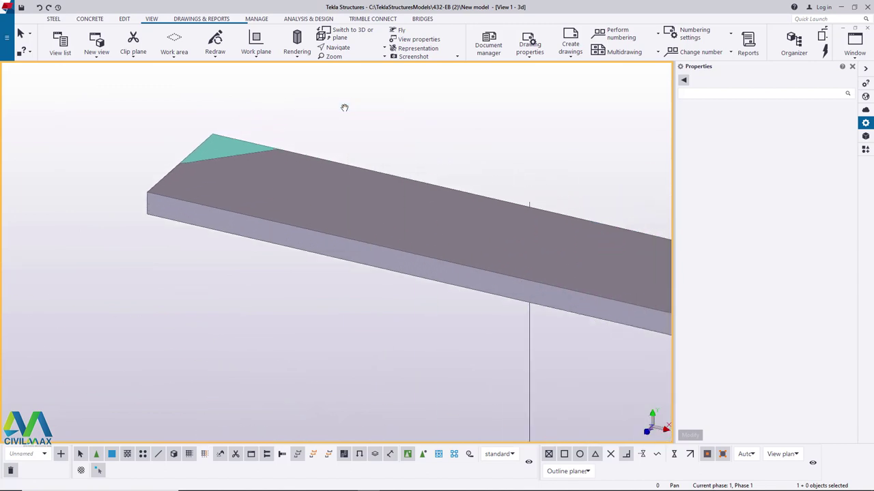
scroll(307, 154, down, 4)
right_click(367, 124)
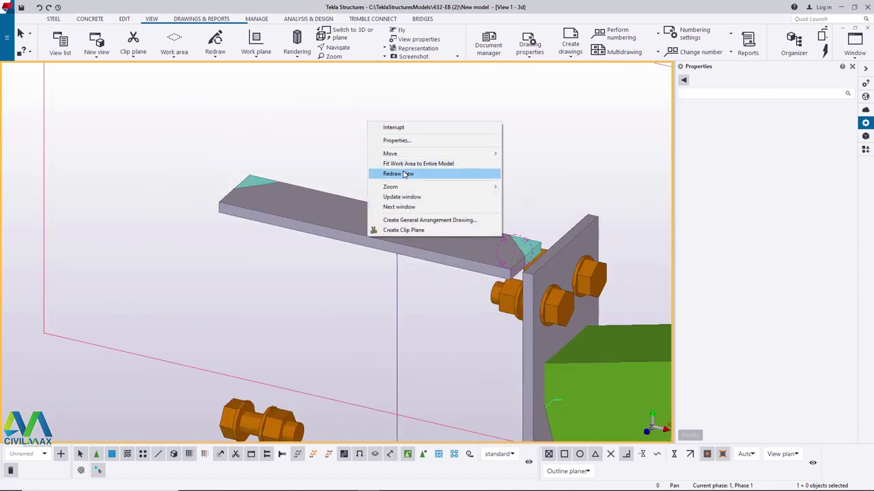
click(403, 174)
scroll(352, 190, up, 2)
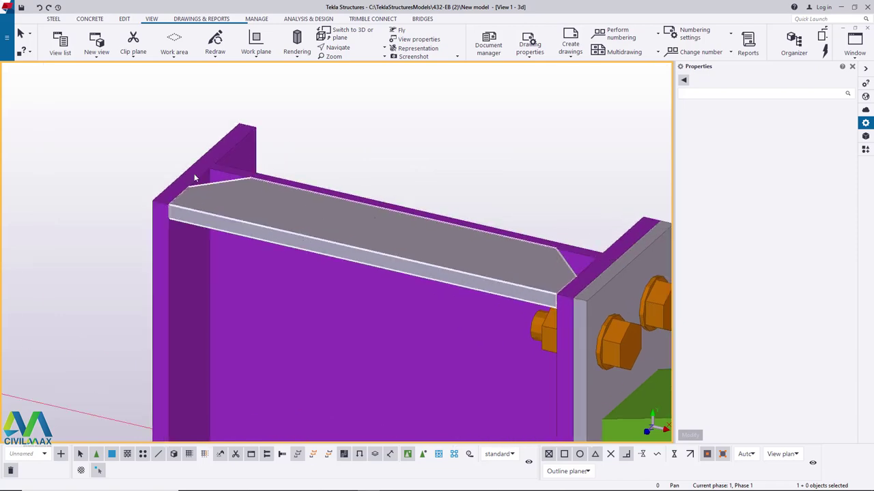
Delete the unneeded object on the opposite side of the column, near the chamfered stiffener plate
scroll(343, 189, down, 2)
click(350, 48)
click(355, 64)
drag(369, 212, 281, 125)
right_click(282, 126)
click(301, 130)
click(279, 255)
key(Delete)
scroll(331, 153, up, 1)
scroll(332, 153, up, 2)
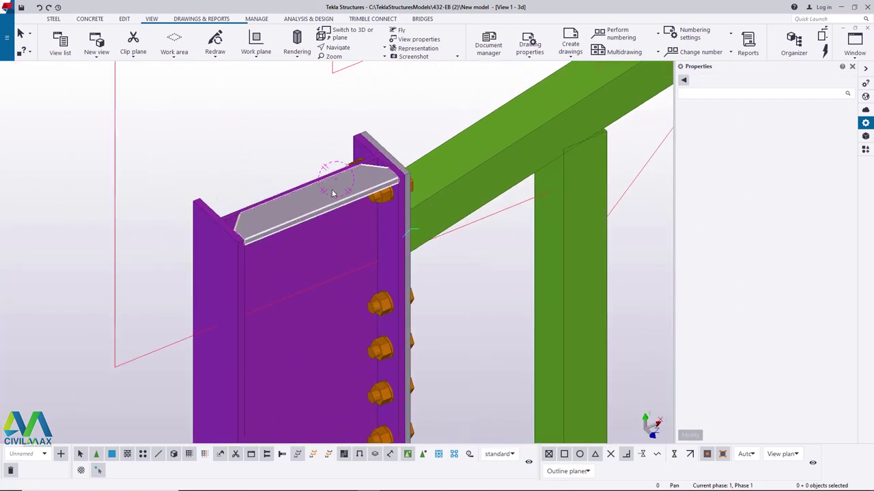
scroll(340, 187, up, 3)
scroll(380, 181, down, 4)
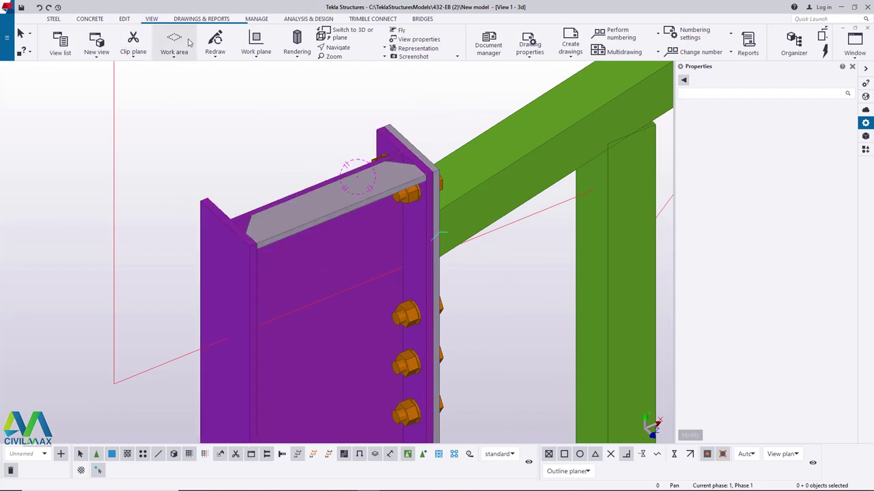
Set the work plane on the top end of the column beside the chamfered stiffener plate and end the command
click(258, 56)
click(266, 73)
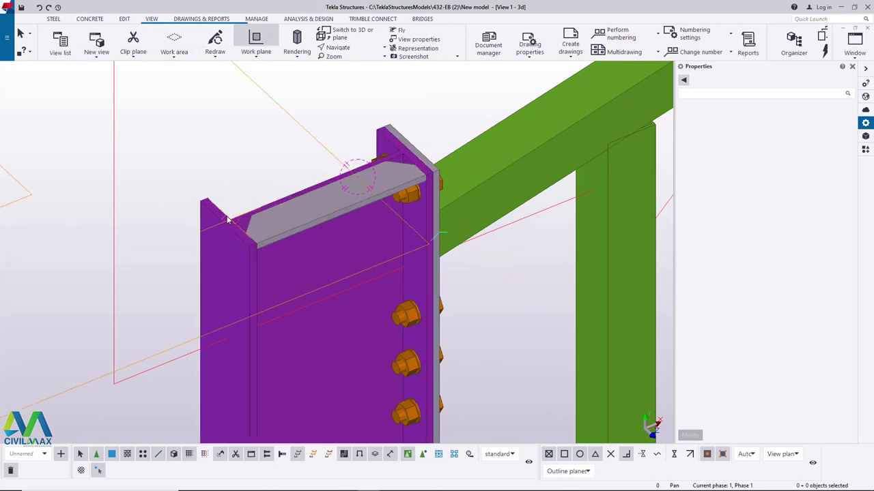
scroll(335, 175, down, 4)
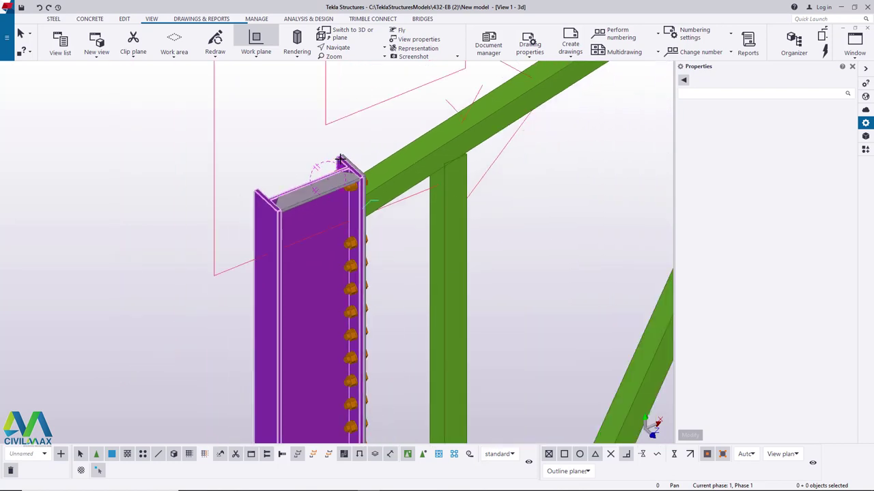
click(340, 159)
right_click(372, 129)
click(387, 133)
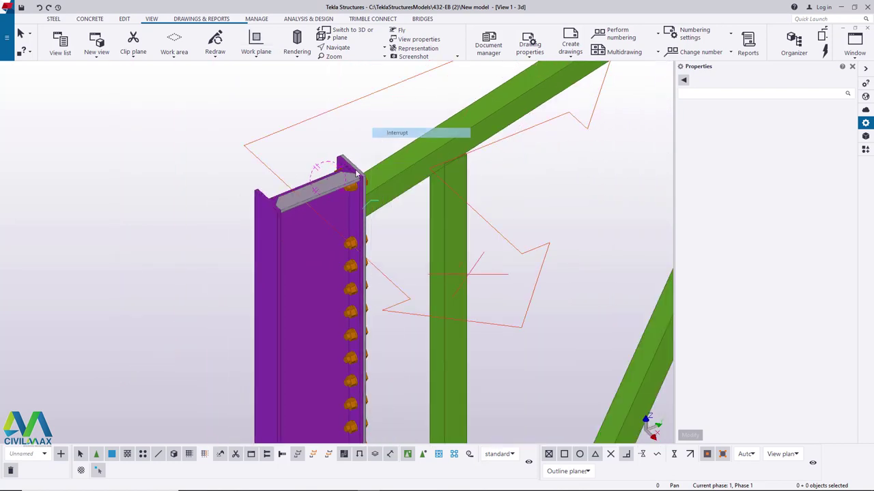
Mirror-copy the chamfered contour plate to the other side of the column web, using a -90° mirror line, and redraw the view
scroll(324, 190, up, 1)
click(324, 189)
right_click(383, 122)
mouse_move(414, 184)
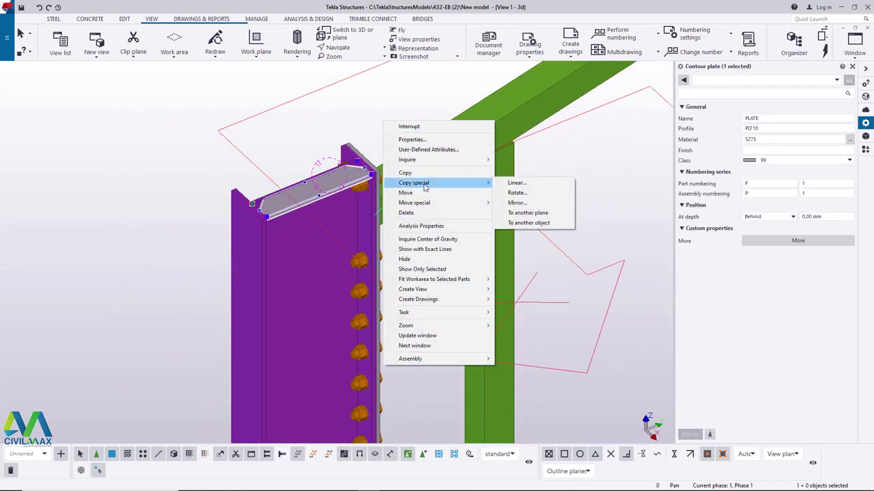
click(515, 202)
scroll(331, 187, up, 8)
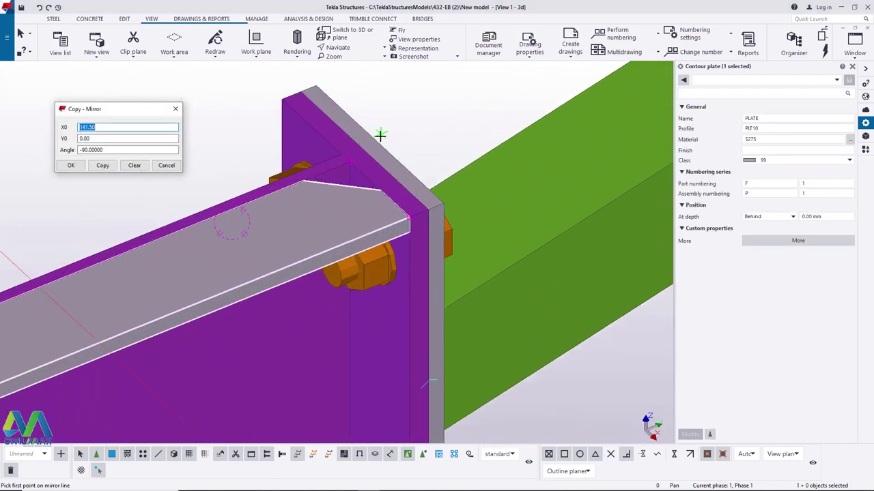
click(382, 144)
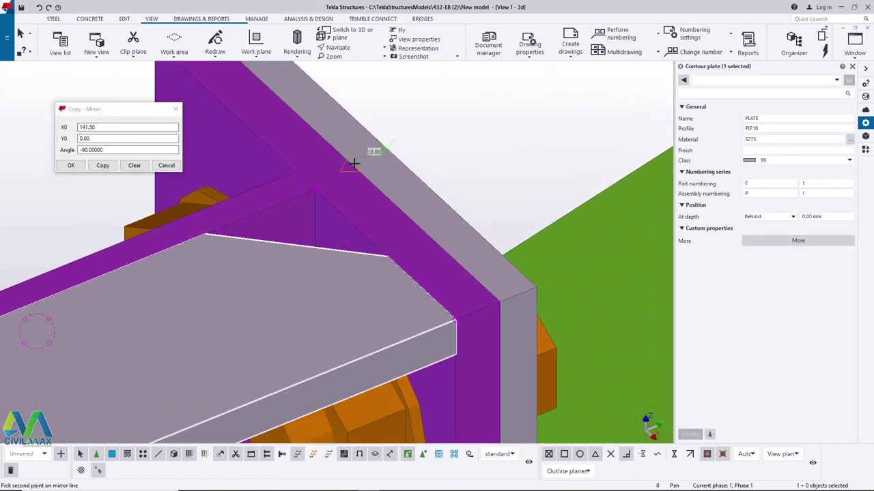
click(102, 166)
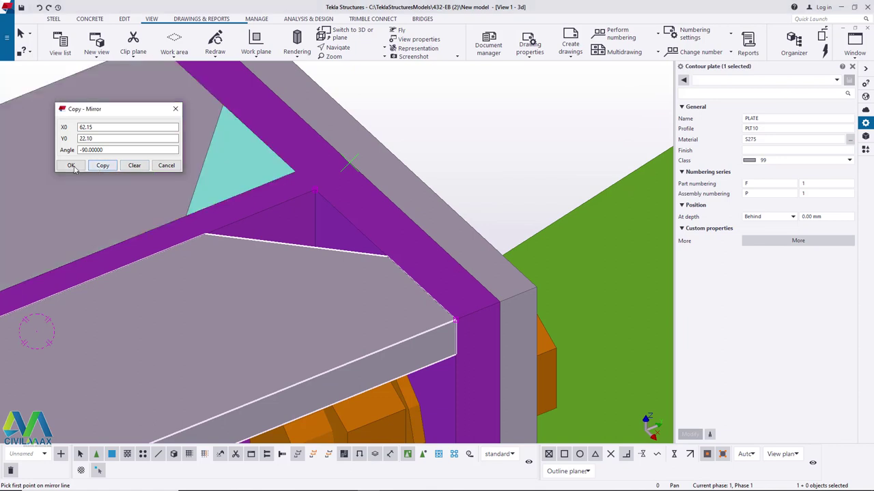
click(72, 166)
right_click(434, 102)
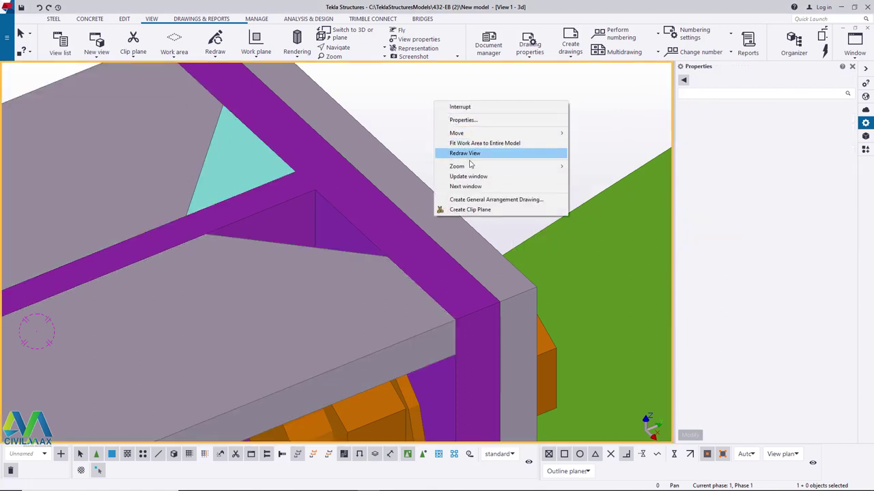
click(470, 154)
Copy both top stiffener plates linearly down the column with dZ -500 and 5 copies, then end the command
scroll(397, 122, down, 2)
scroll(362, 112, down, 3)
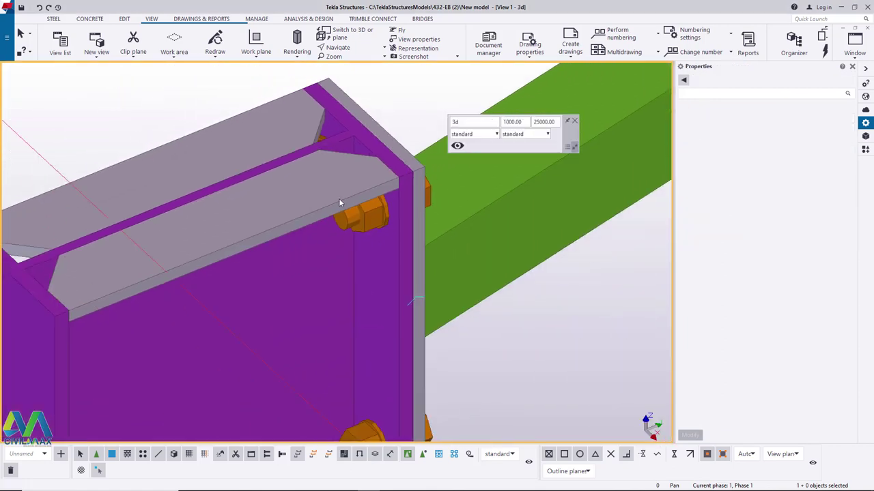
click(293, 206)
ctrl+click(227, 148)
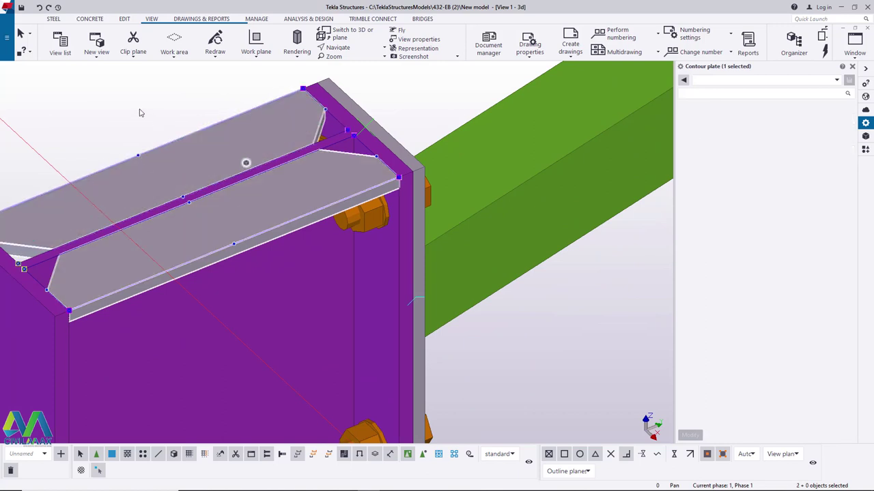
right_click(123, 107)
mouse_move(181, 135)
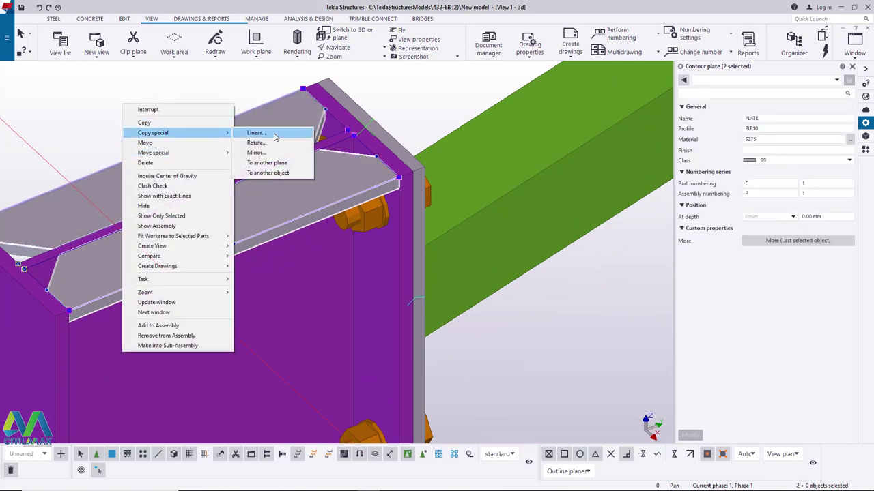
click(256, 132)
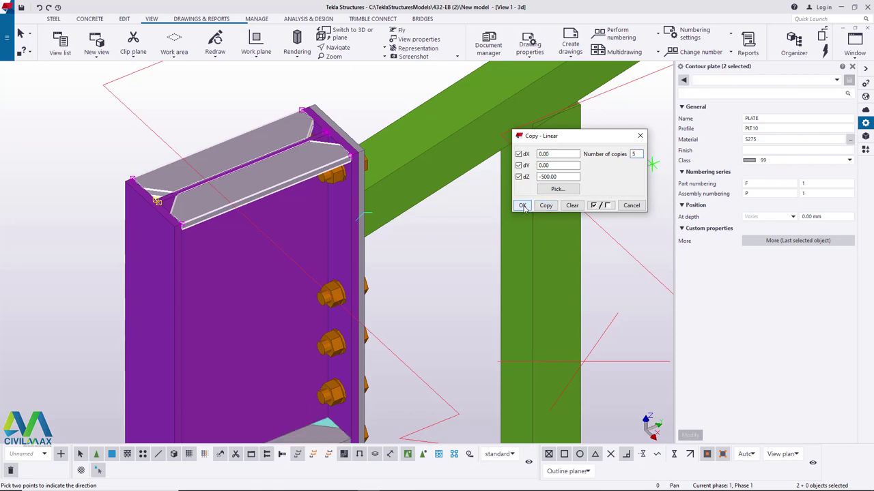
scroll(254, 232, down, 10)
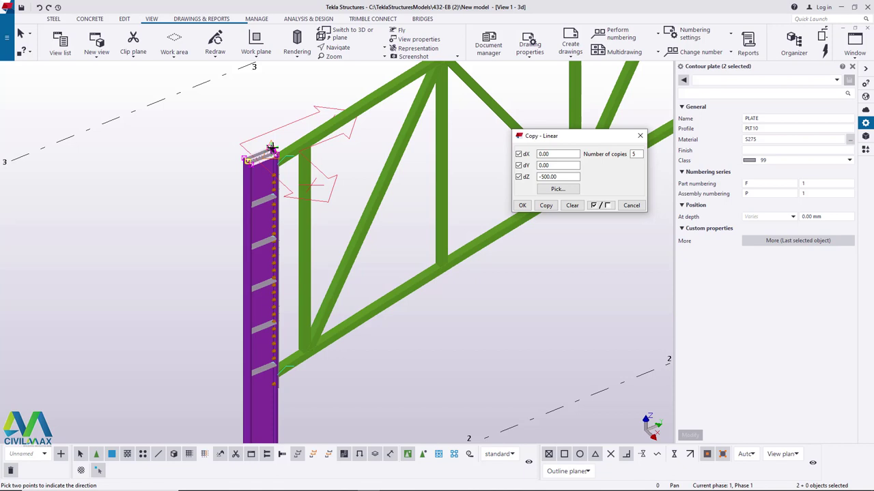
click(520, 207)
right_click(437, 161)
click(458, 169)
Orbit around the column and redraw the view to clear the chamfer solids from the copied stiffener plates
scroll(273, 154, up, 4)
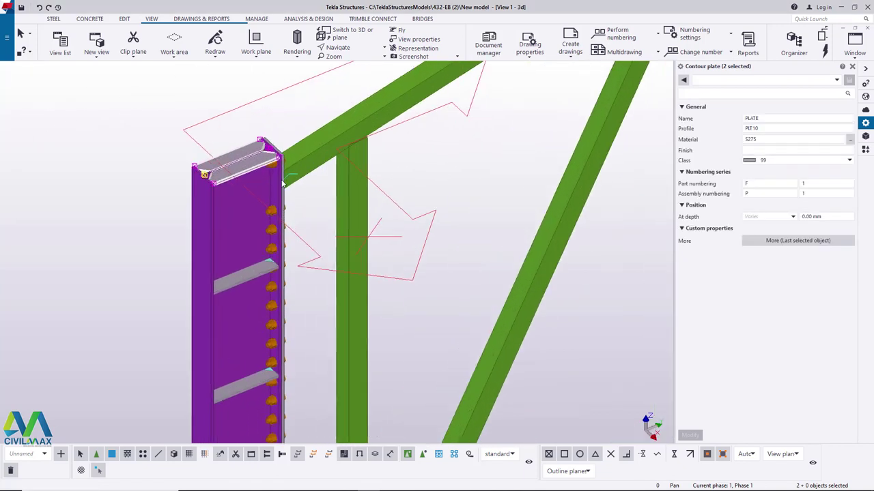
scroll(282, 183, up, 1)
click(337, 48)
click(357, 67)
drag(274, 160, 204, 122)
scroll(265, 116, down, 2)
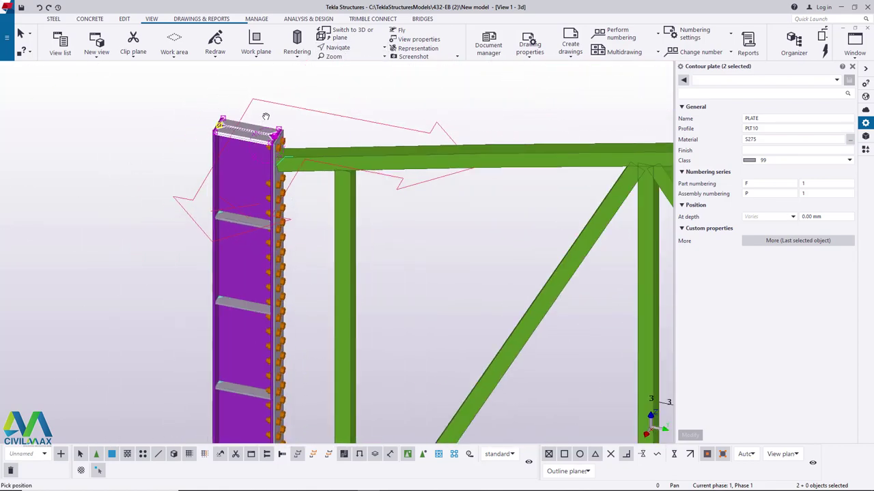
scroll(265, 116, down, 1)
scroll(270, 345, up, 4)
scroll(307, 178, down, 2)
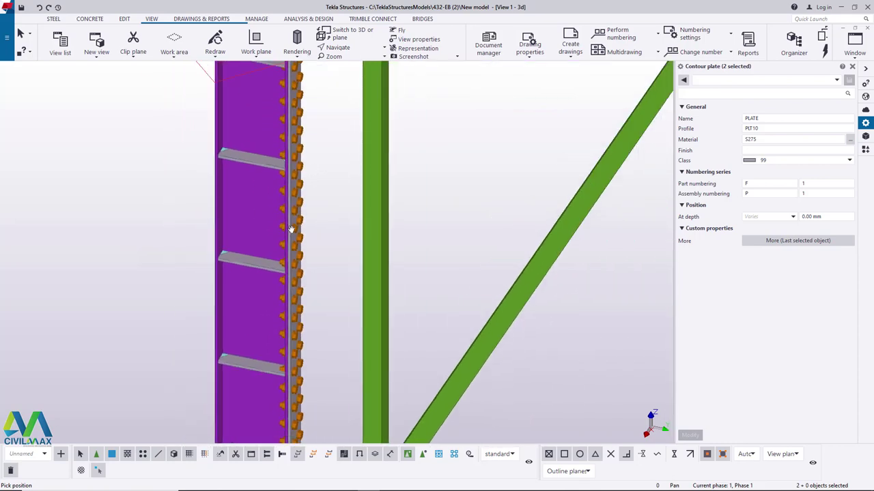
scroll(300, 203, down, 3)
click(317, 182)
right_click(377, 158)
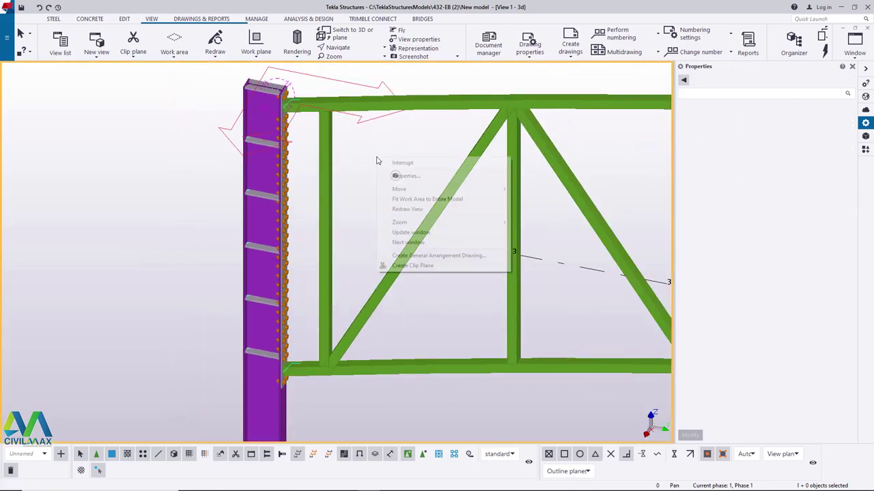
click(415, 208)
Examine the stiffener plates along the column's height from the opposite side and from the bolted end plate side
scroll(271, 90, up, 2)
scroll(271, 90, up, 3)
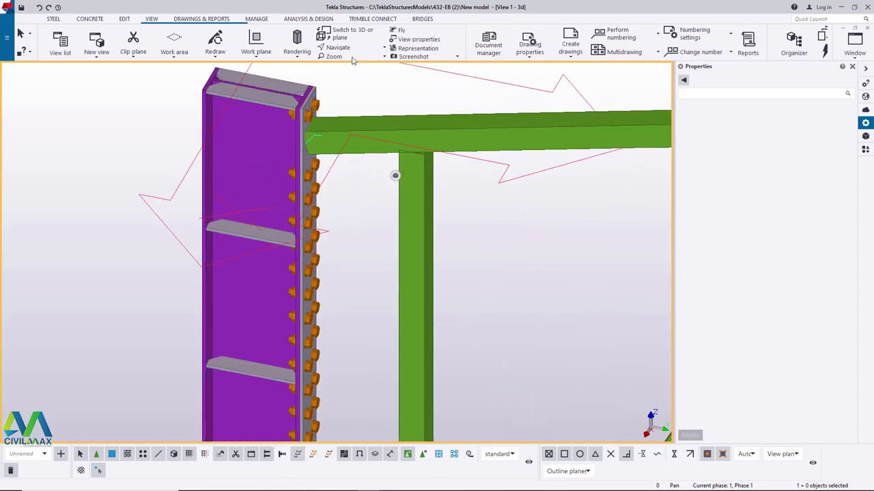
click(355, 61)
drag(305, 148, 409, 163)
scroll(410, 163, up, 5)
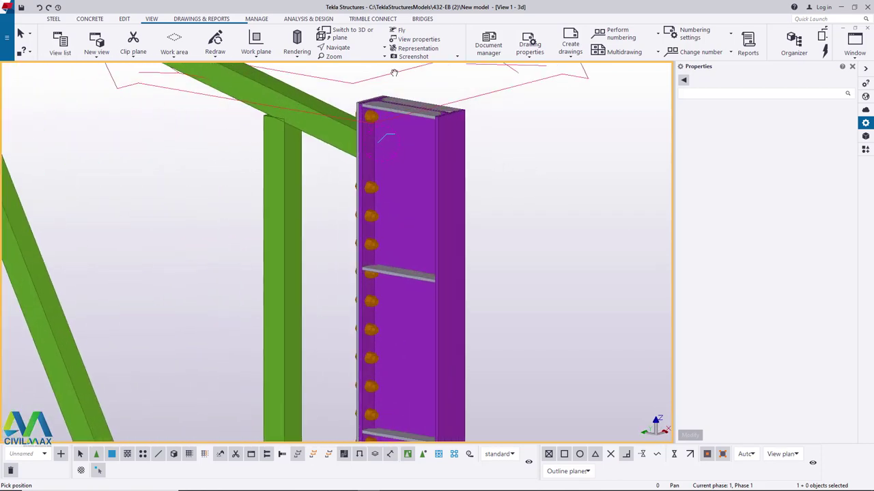
click(349, 51)
click(349, 61)
drag(387, 139, 491, 161)
scroll(492, 161, down, 10)
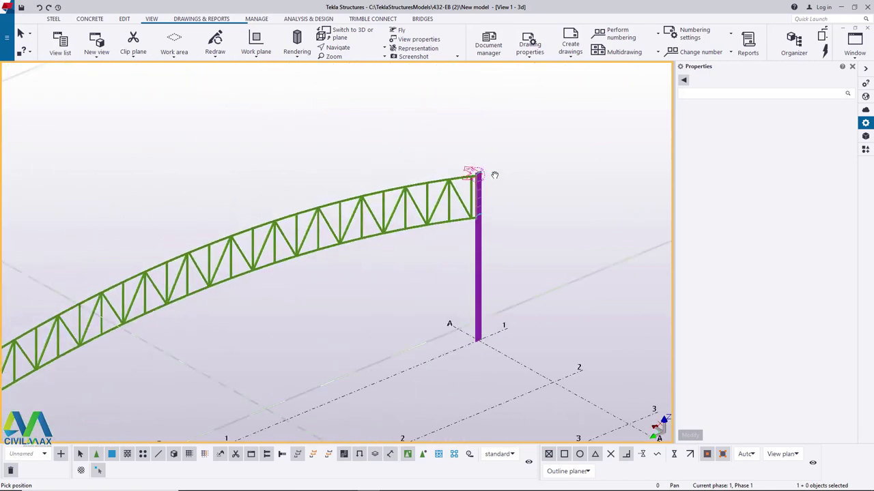
scroll(480, 186, up, 8)
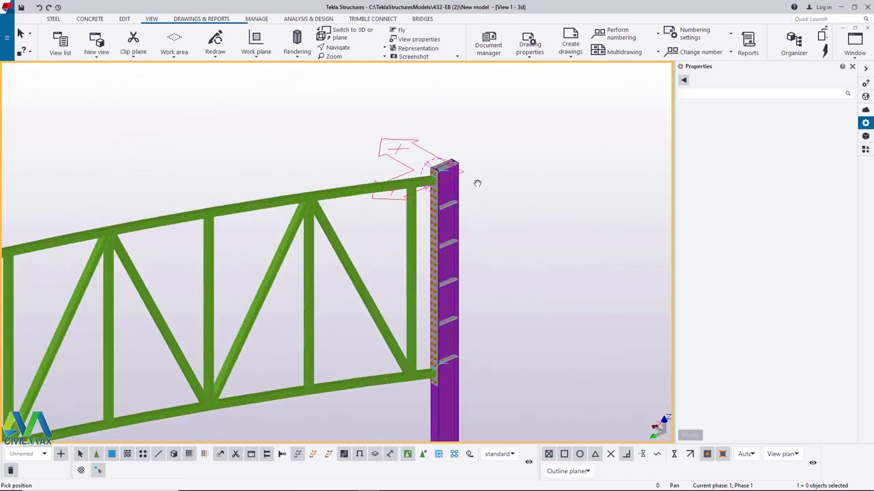
right_click(511, 142)
click(527, 145)
Select both top stiffener plates and the five plates below them on the visible side of the column web
scroll(440, 254, up, 3)
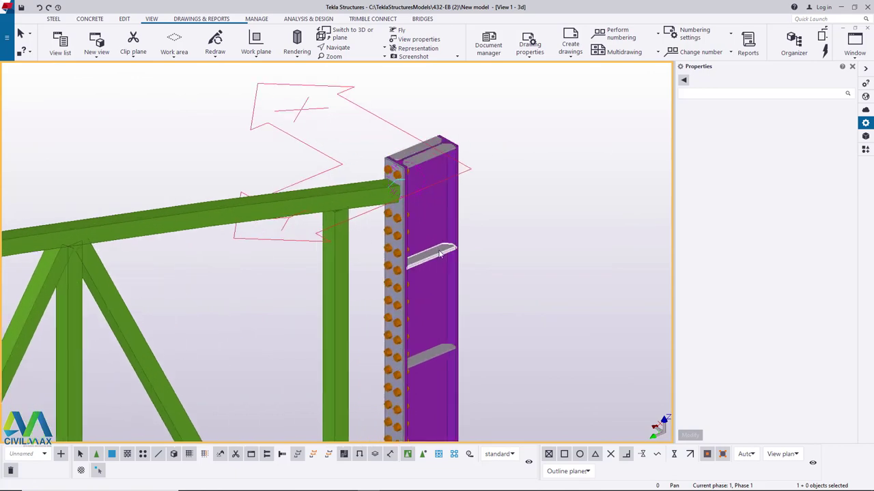
click(440, 254)
scroll(438, 147, up, 1)
ctrl+click(419, 156)
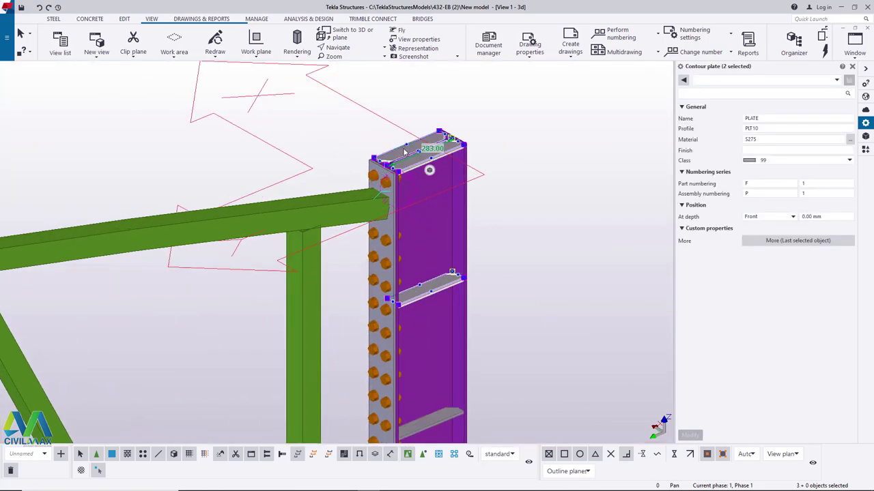
ctrl+click(406, 150)
scroll(438, 109, down, 2)
scroll(443, 271, up, 3)
ctrl+click(441, 259)
scroll(476, 181, down, 8)
scroll(463, 297, up, 4)
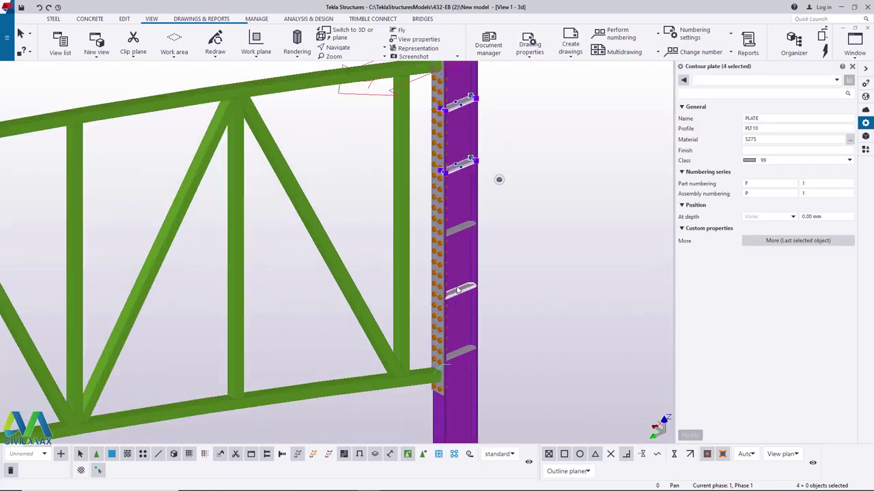
shift+click(459, 229)
shift+click(462, 291)
shift+click(462, 352)
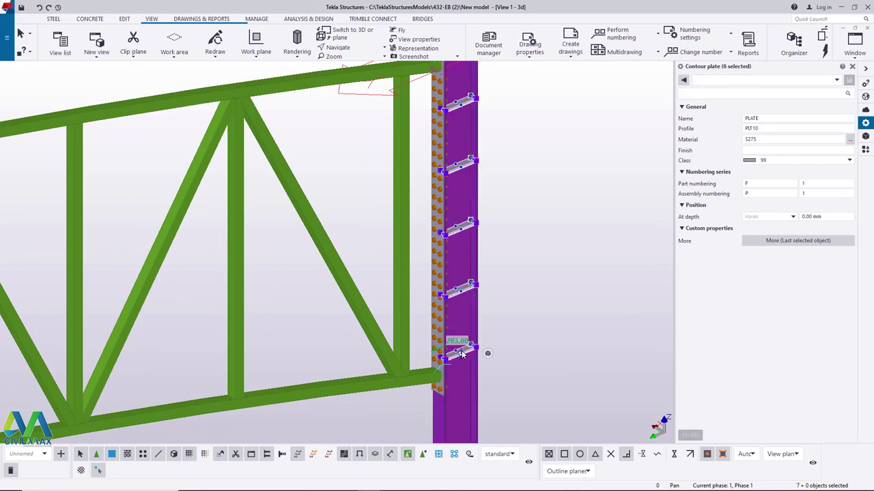
Add the five lower stiffener plates on the other side of the column web to the selection
ctrl+middle_drag(452, 130, 201, 142)
ctrl+middle_drag(137, 145, 176, 143)
right_click(177, 142)
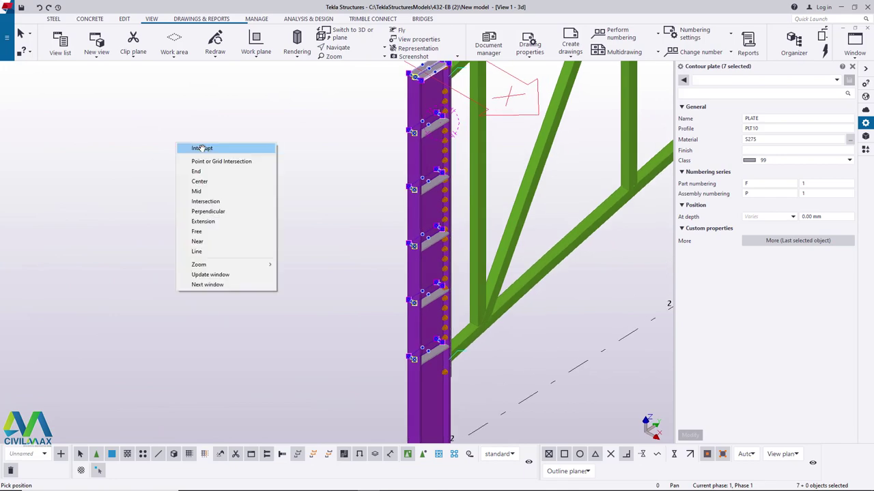
click(201, 147)
scroll(205, 162, down, 1)
scroll(408, 118, up, 2)
ctrl+click(342, 242)
ctrl+click(337, 321)
scroll(351, 333, down, 3)
scroll(355, 351, up, 2)
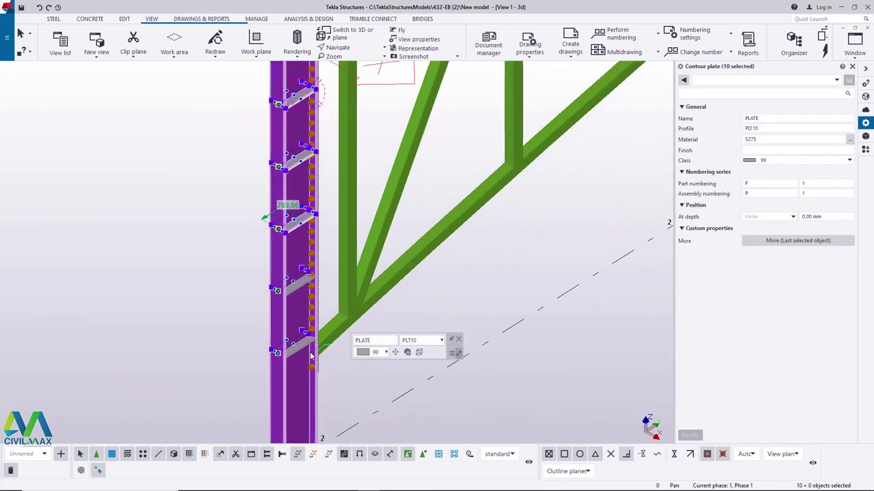
scroll(311, 355, up, 1)
shift+click(296, 254)
scroll(296, 256, down, 3)
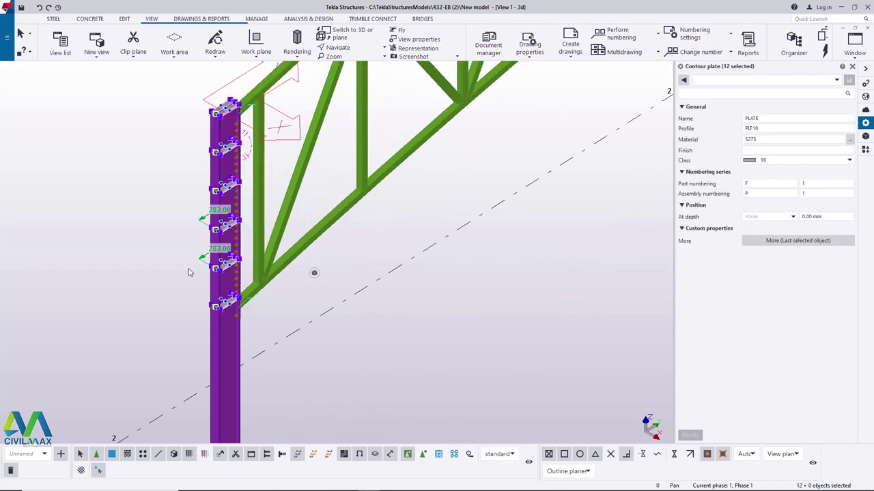
Copy the twelve selected stiffener plates from the column at grid A/1 to the column at grid C/1
right_click(439, 241)
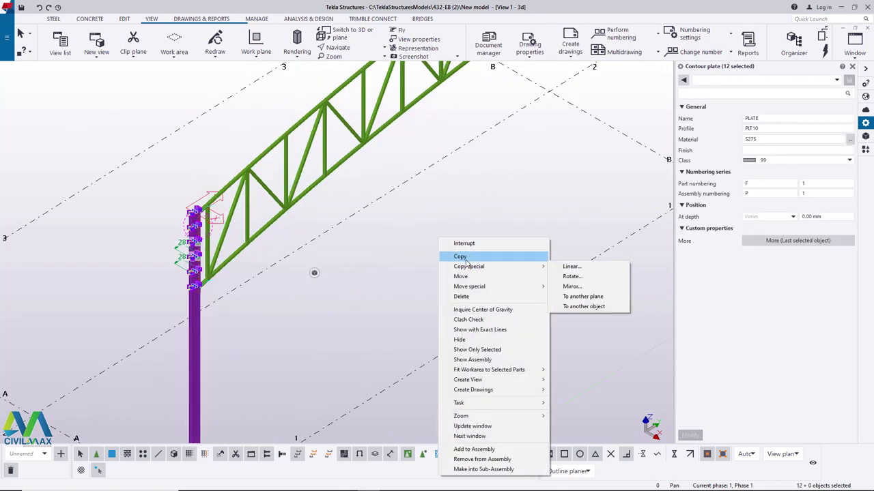
click(465, 256)
scroll(135, 231, down, 4)
scroll(174, 346, up, 5)
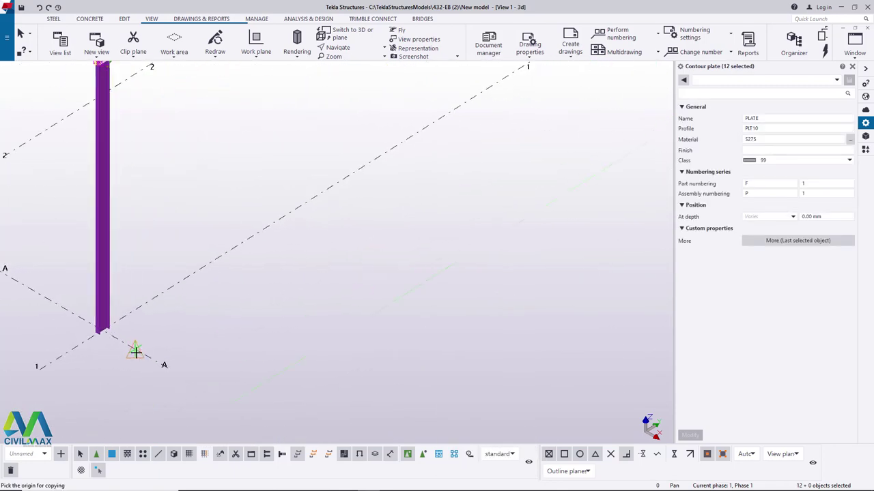
scroll(134, 360, down, 2)
scroll(322, 236, up, 5)
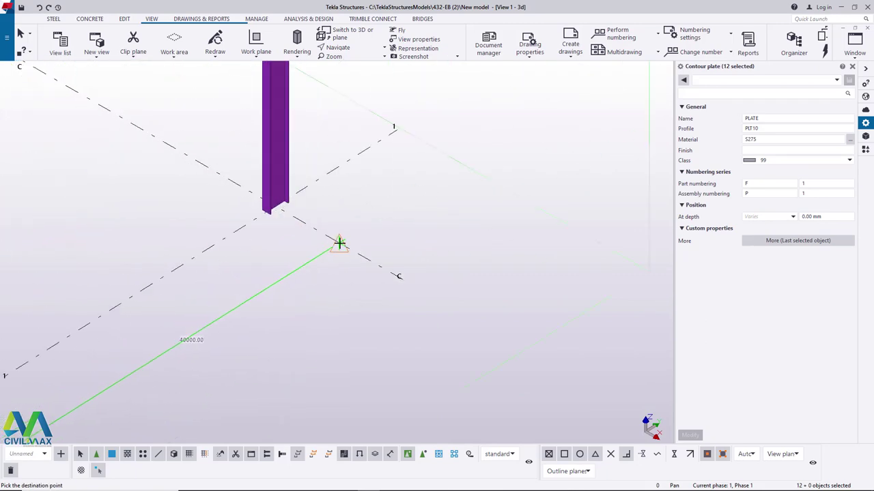
click(385, 192)
Examine the copied stiffener plates at the top of the grid C/1 column from both sides and redraw the view
scroll(384, 192, down, 3)
scroll(394, 253, up, 2)
scroll(332, 191, up, 5)
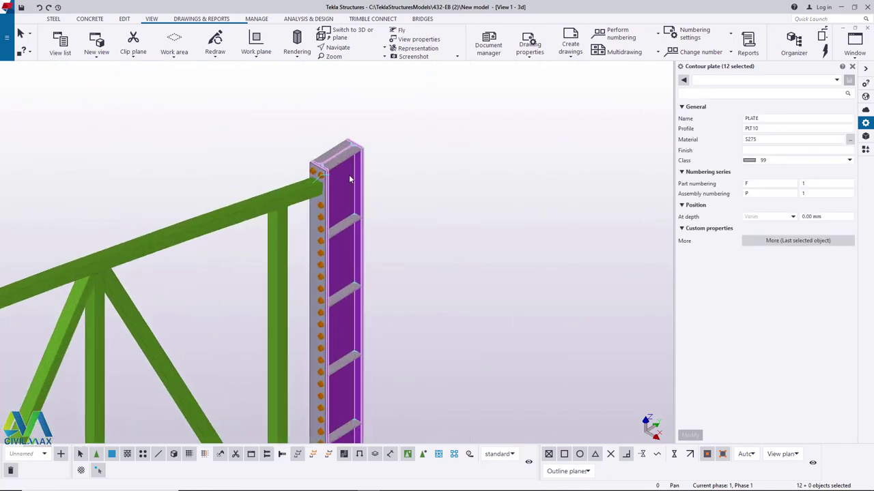
right_click(461, 137)
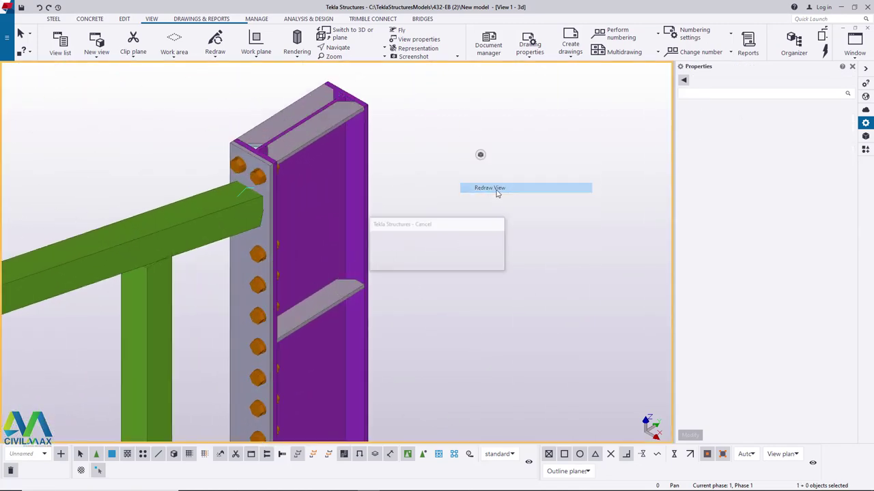
ctrl+middle_drag(323, 139, 31, 130)
scroll(86, 116, down, 3)
ctrl+middle_drag(162, 112, 191, 120)
scroll(191, 120, down, 5)
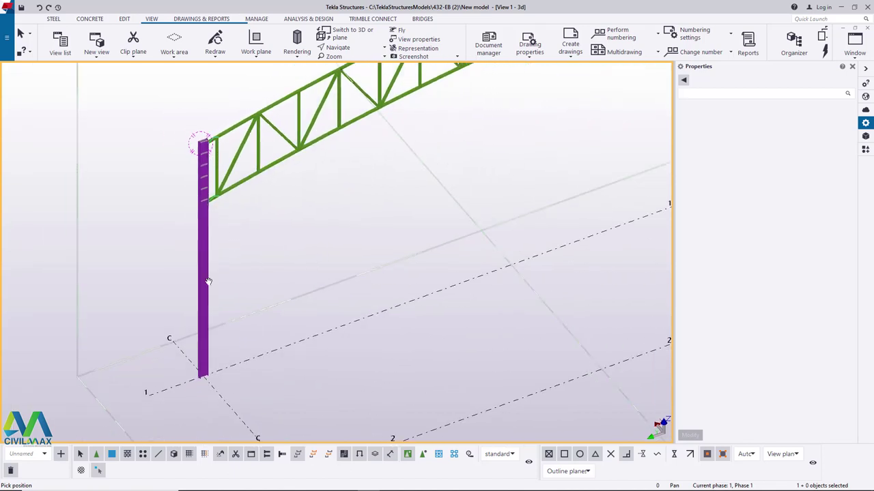
scroll(211, 279, up, 3)
right_click(284, 173)
click(307, 179)
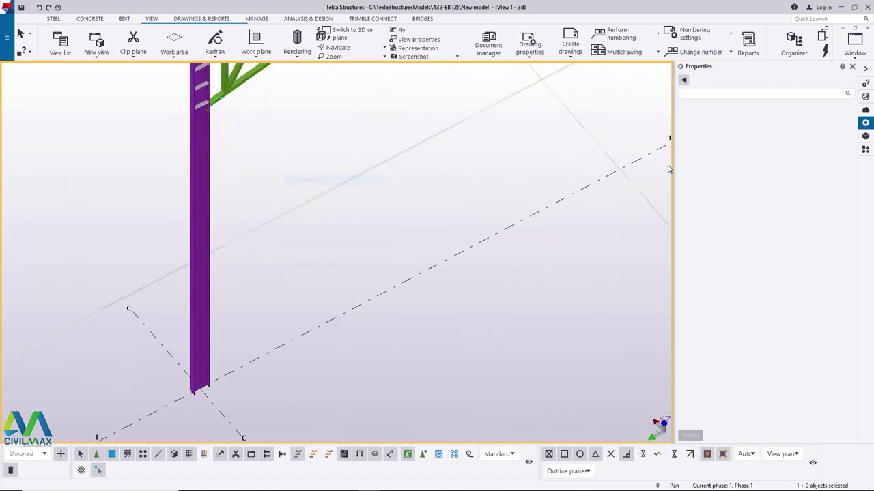
Close the properties pane to enlarge the model view
click(852, 67)
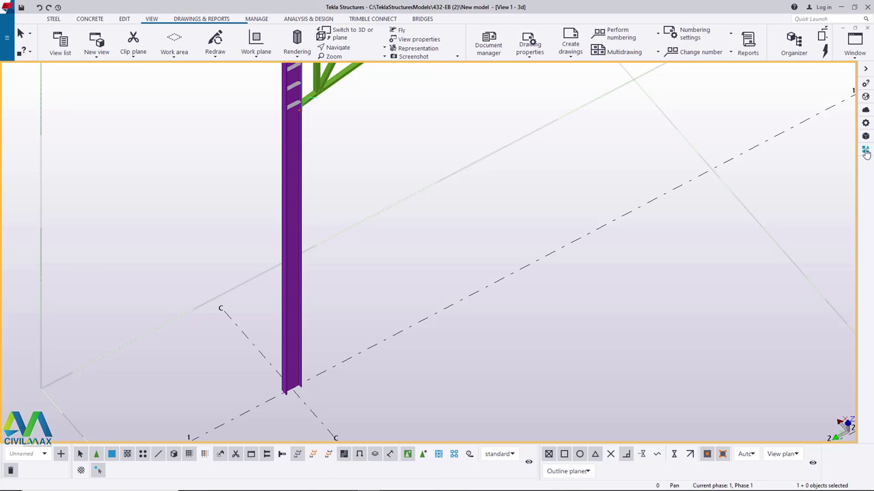
click(865, 151)
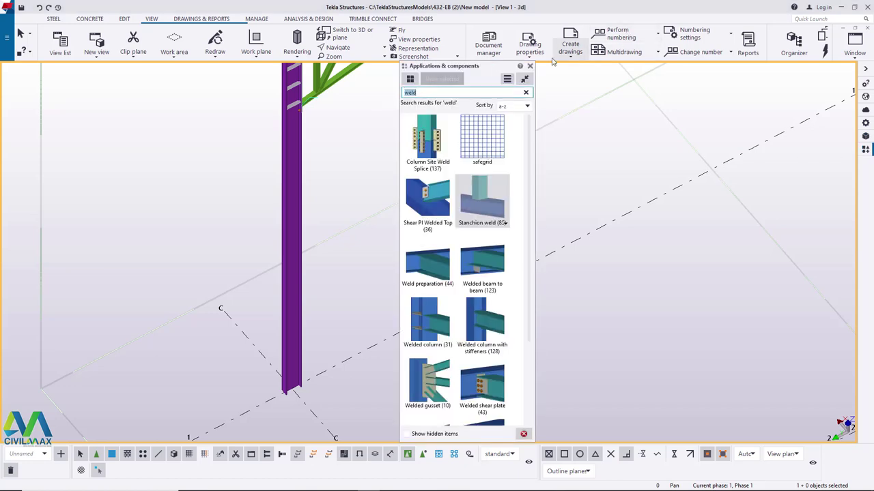
click(530, 67)
Add points at the top midpoint of the truss vertical beside the grid C/1 column and above it on both upper edges of the top chord
scroll(288, 341, down, 4)
scroll(329, 193, up, 3)
scroll(318, 170, up, 5)
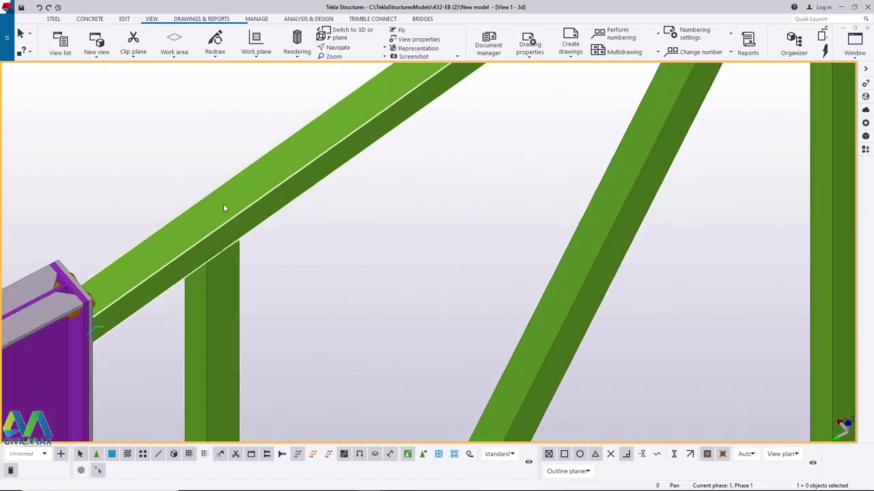
ctrl+middle_drag(234, 218, 208, 148)
right_click(210, 144)
click(240, 149)
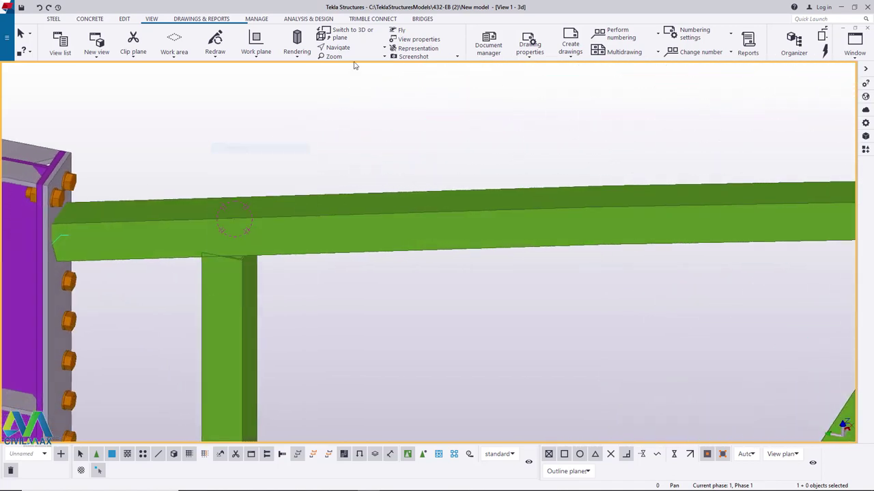
click(124, 19)
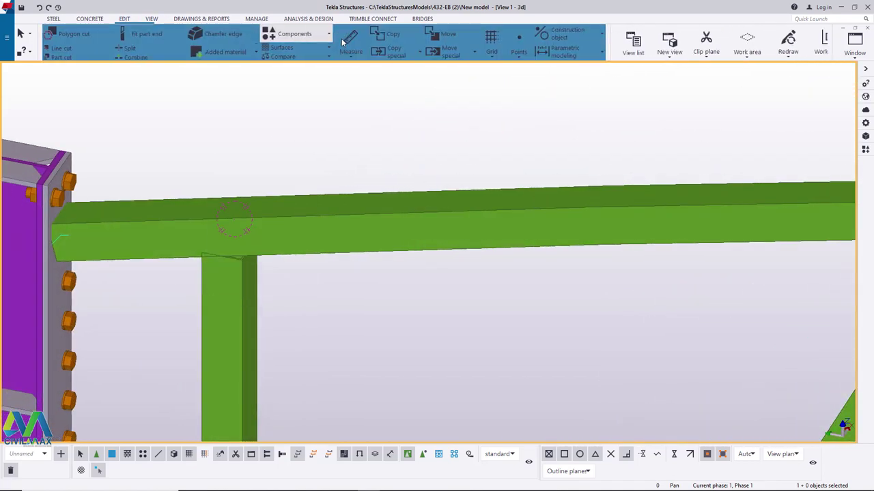
click(521, 56)
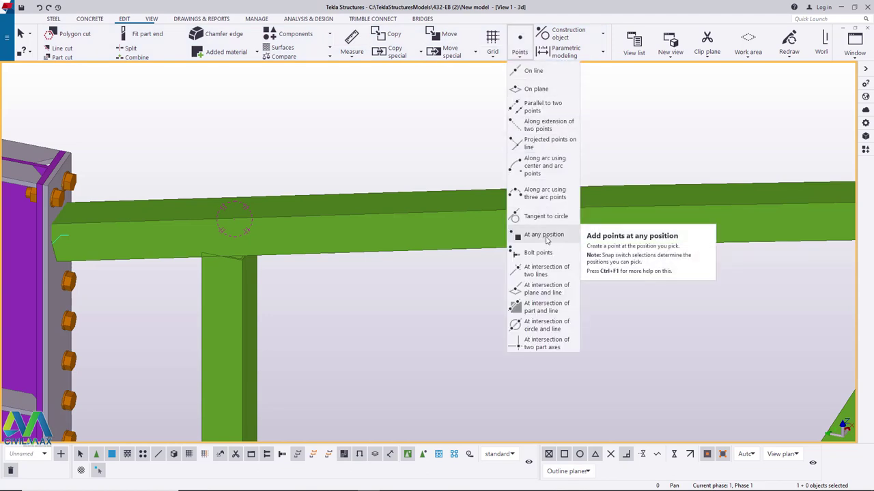
click(545, 237)
scroll(230, 257, up, 5)
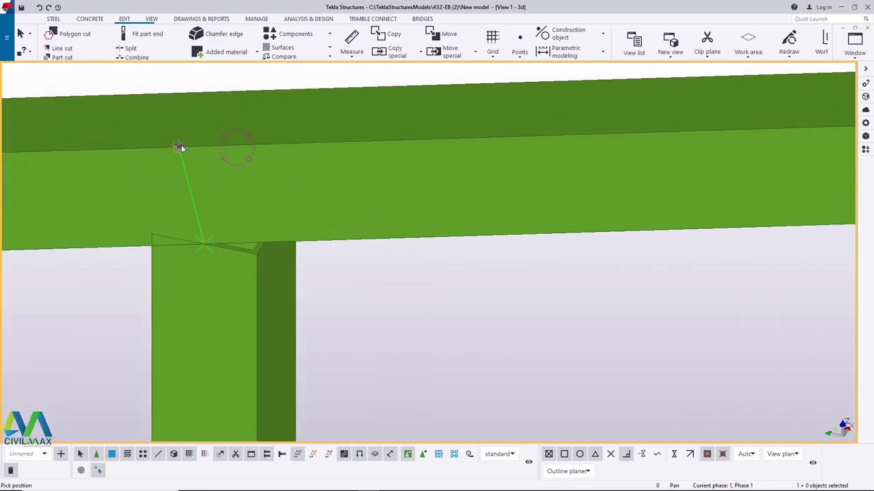
right_click(234, 89)
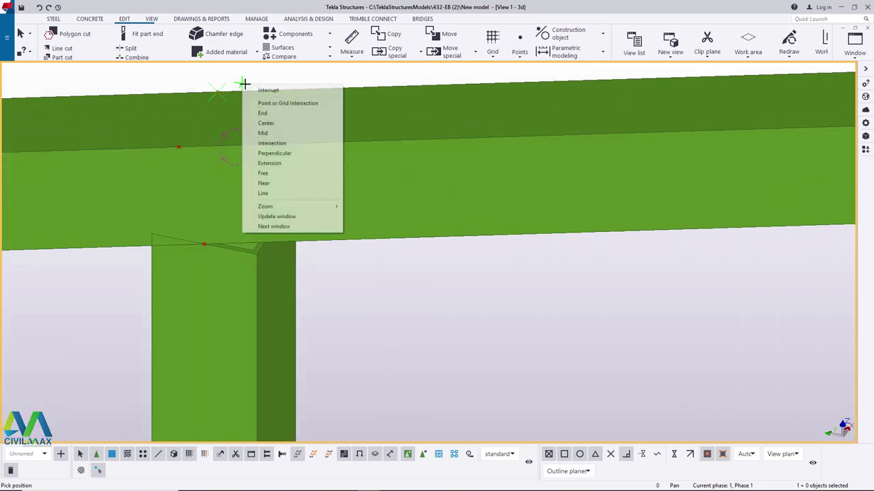
click(258, 89)
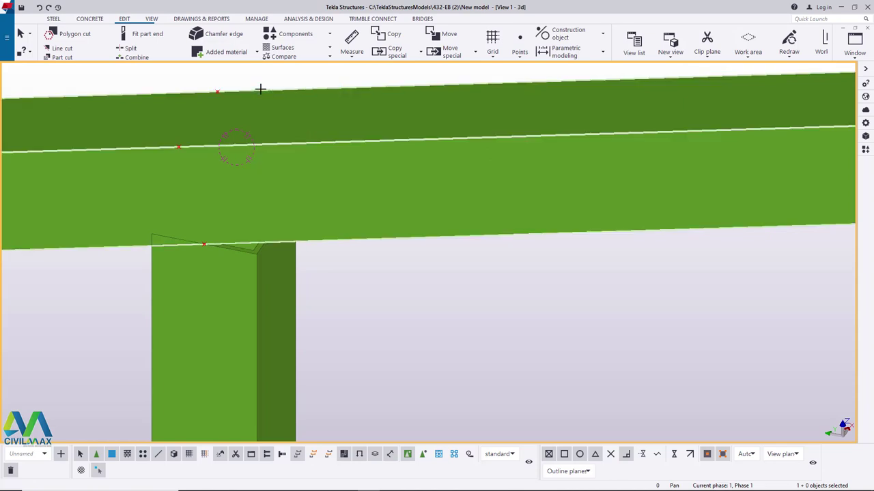
Add one divided line point midway between the two top chord edge points above the vertical beside the column
click(521, 54)
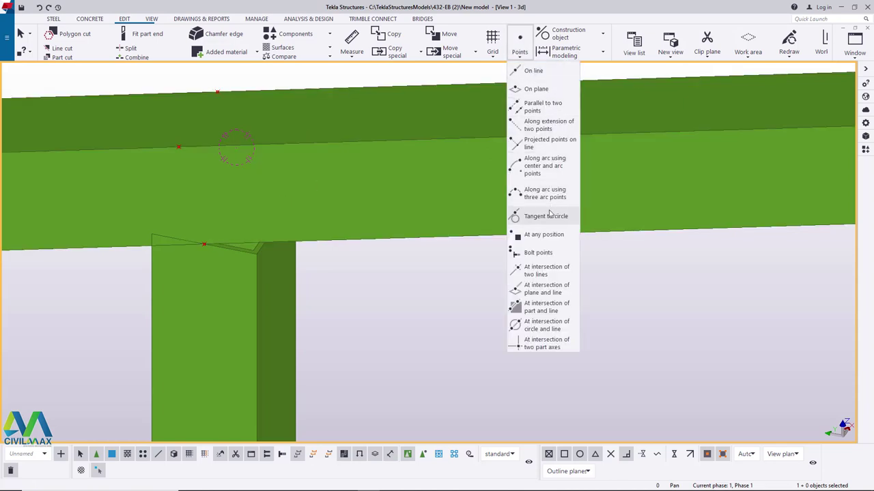
click(533, 72)
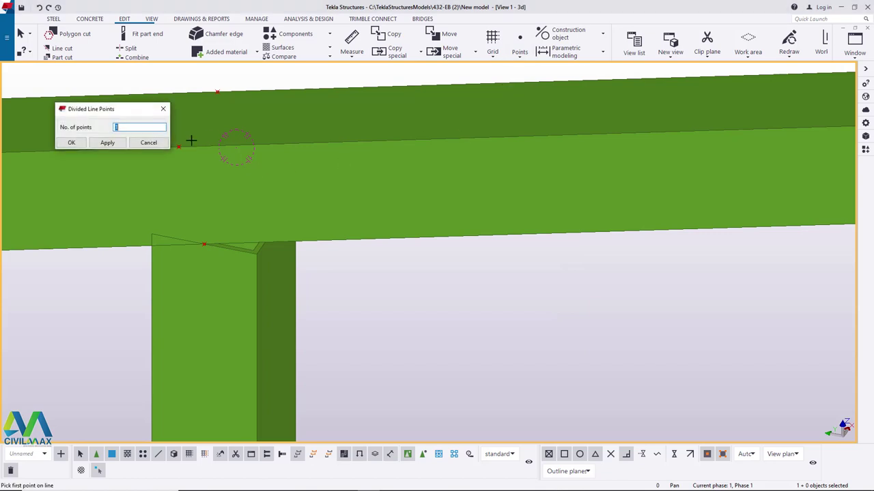
click(178, 145)
right_click(257, 77)
click(280, 82)
click(77, 144)
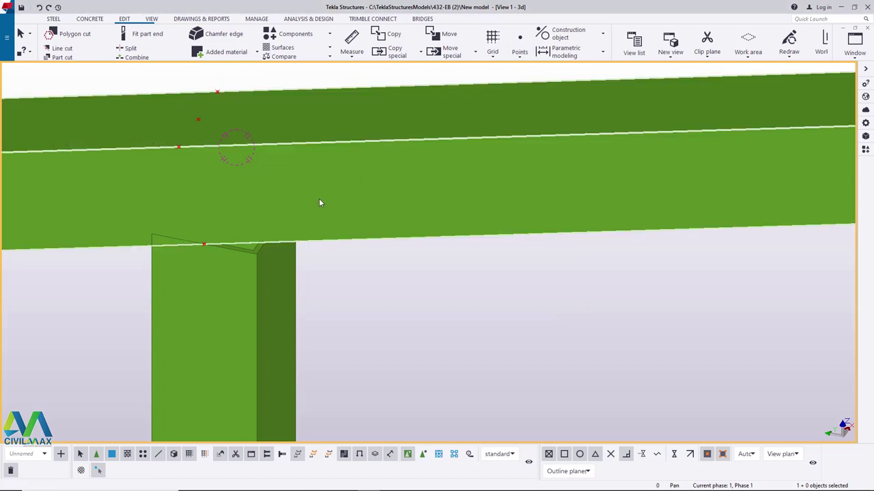
Add points at the top midpoint of the vertical where two diagonals meet the top chord, and above it on both upper chord edges
scroll(312, 183, down, 4)
scroll(269, 159, up, 2)
scroll(271, 162, up, 2)
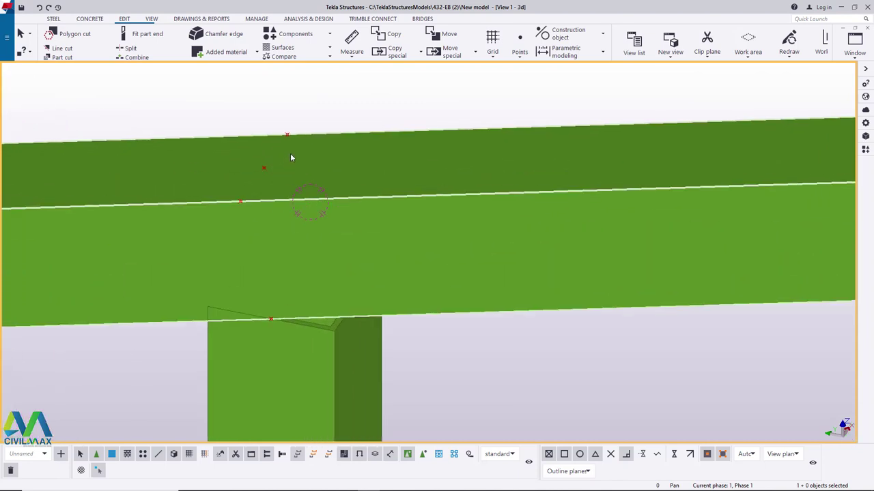
scroll(209, 240, down, 5)
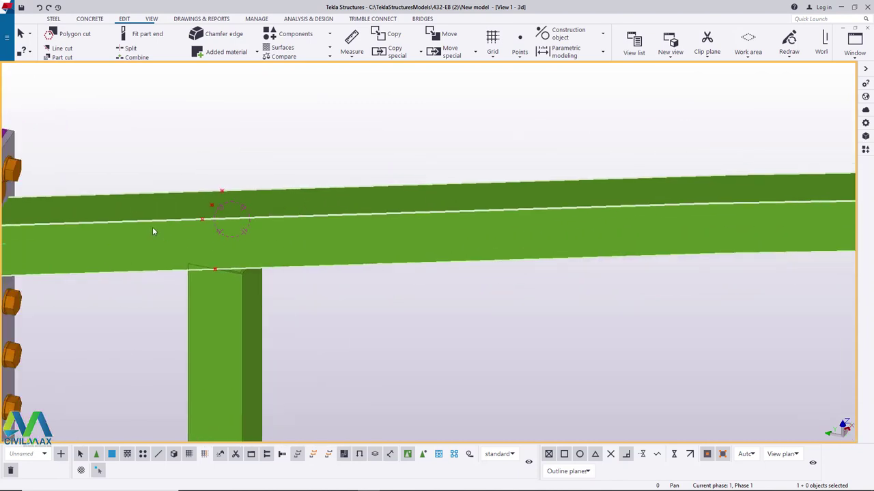
scroll(479, 228, up, 2)
scroll(427, 241, up, 3)
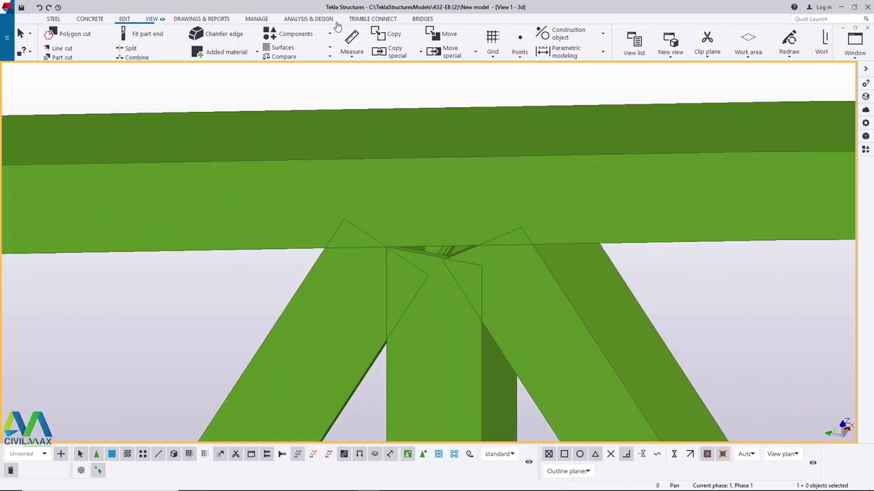
click(519, 45)
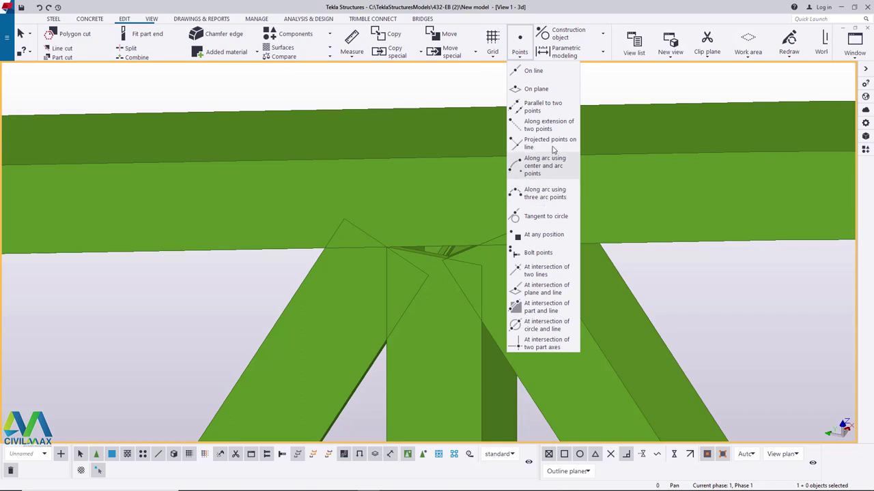
click(546, 235)
scroll(444, 250, up, 2)
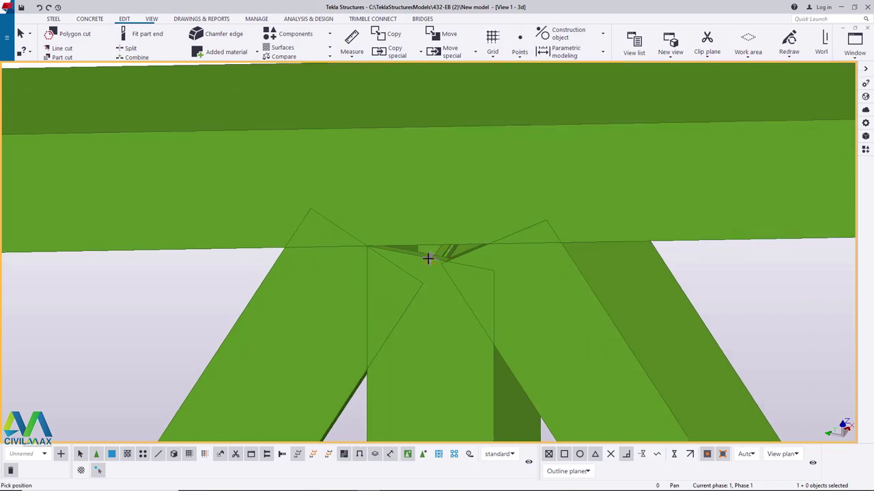
scroll(399, 127, up, 3)
click(398, 126)
scroll(396, 228, down, 5)
scroll(420, 164, up, 4)
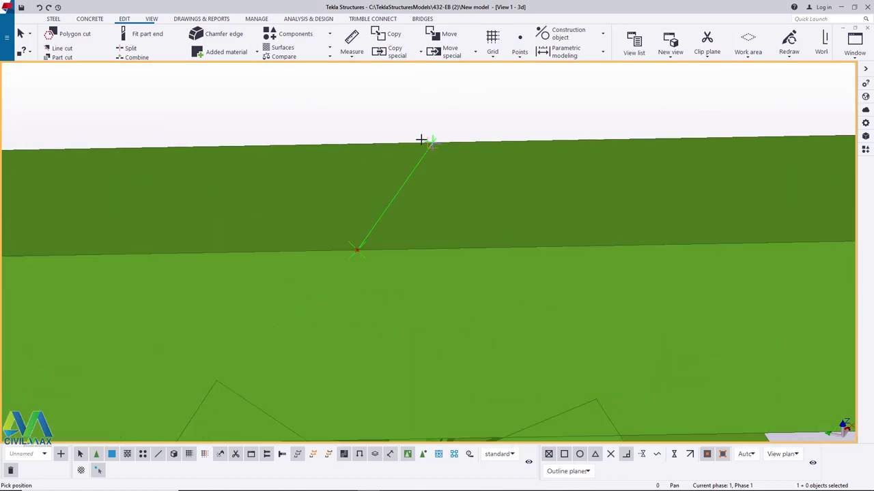
scroll(232, 176, down, 5)
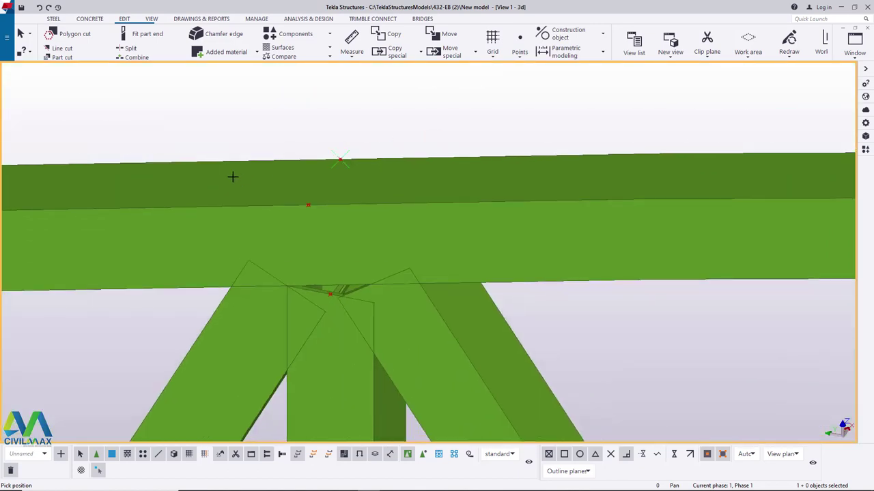
Add points at the top midpoint of the next vertical without diagonals, and above it on both upper edges of the top chord
scroll(494, 207, up, 4)
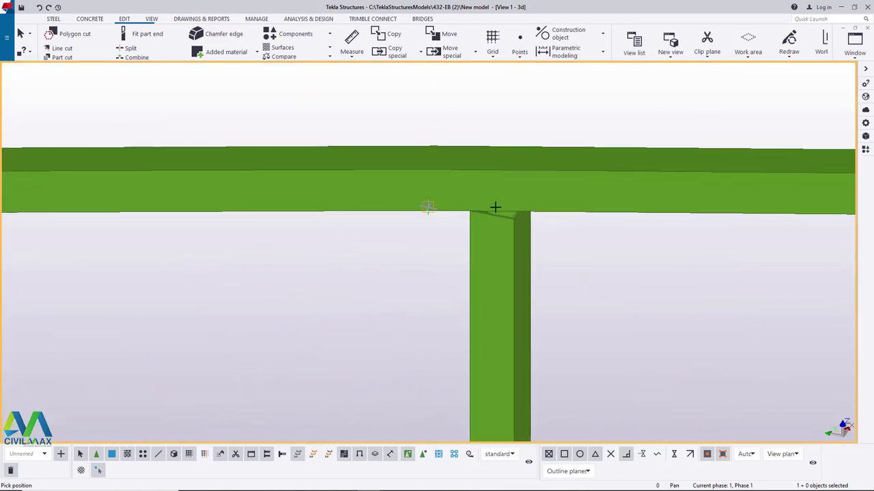
scroll(483, 218, up, 2)
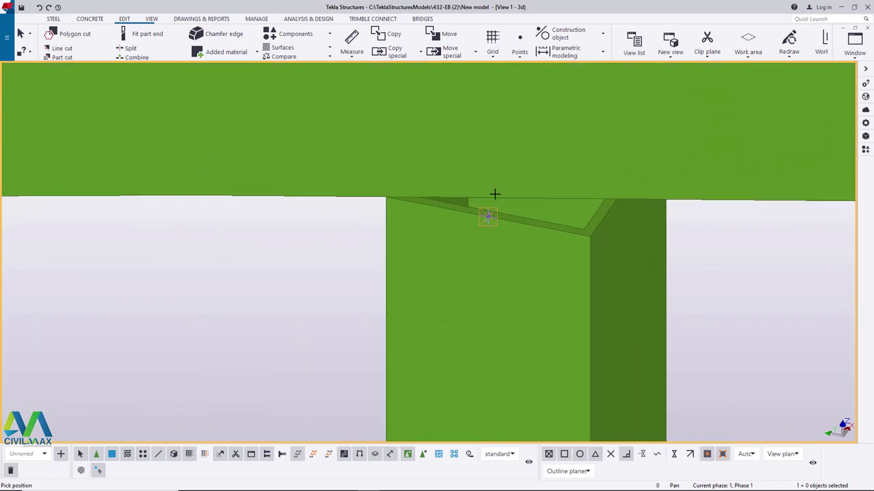
click(489, 213)
scroll(487, 195, down, 3)
scroll(505, 105, up, 3)
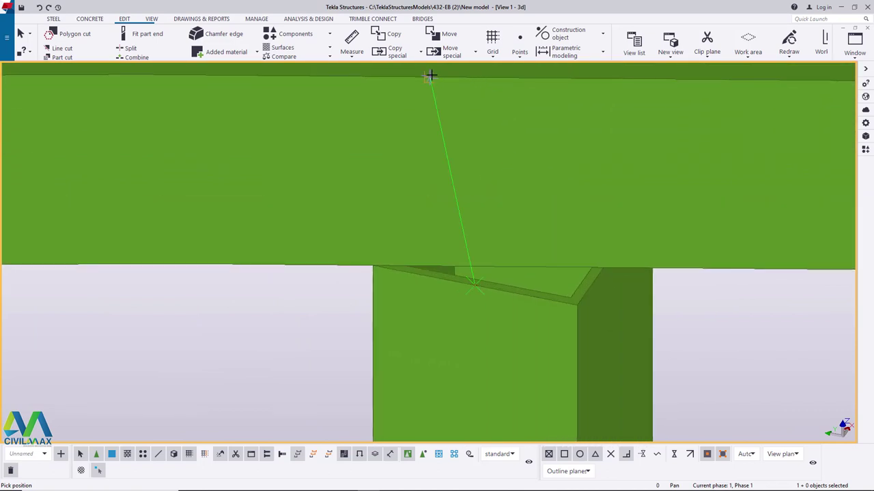
scroll(456, 215, down, 3)
scroll(464, 155, up, 4)
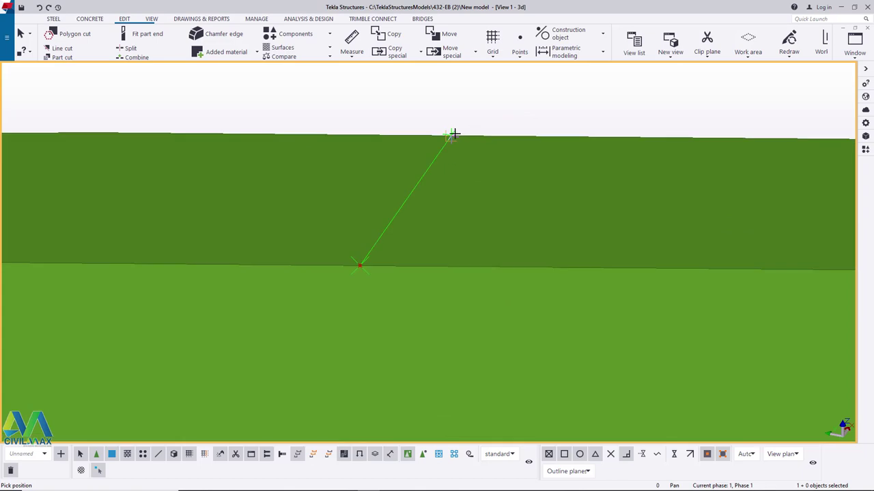
scroll(273, 180, down, 4)
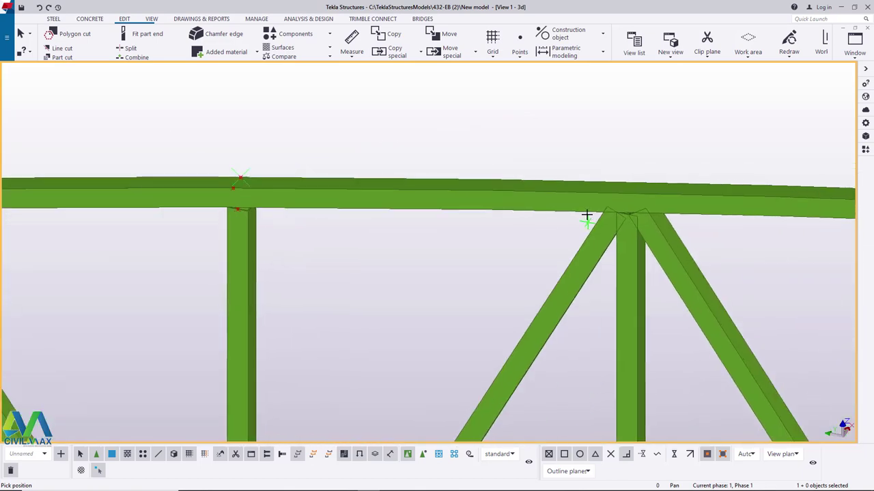
Add the three points at the following node with two diagonals: the vertical's top midpoint and both upper top chord edges
scroll(662, 210, up, 4)
scroll(661, 211, up, 3)
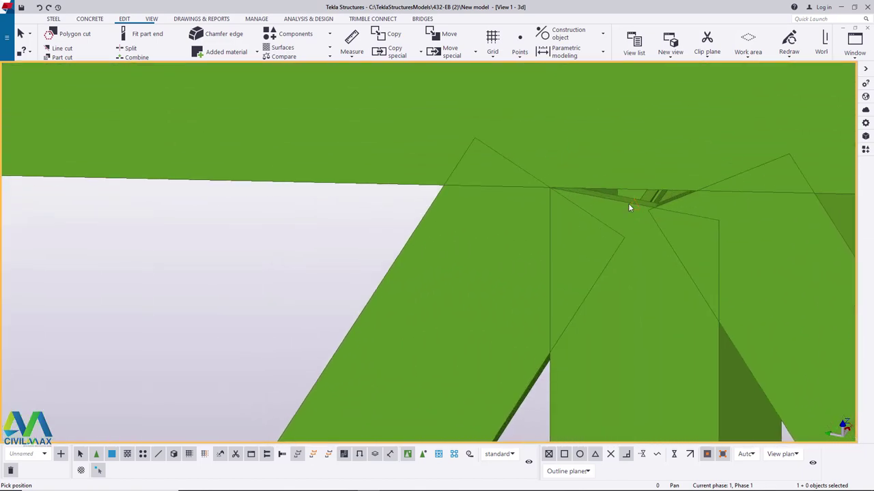
click(629, 204)
scroll(581, 144, down, 2)
scroll(614, 162, up, 1)
scroll(588, 127, up, 5)
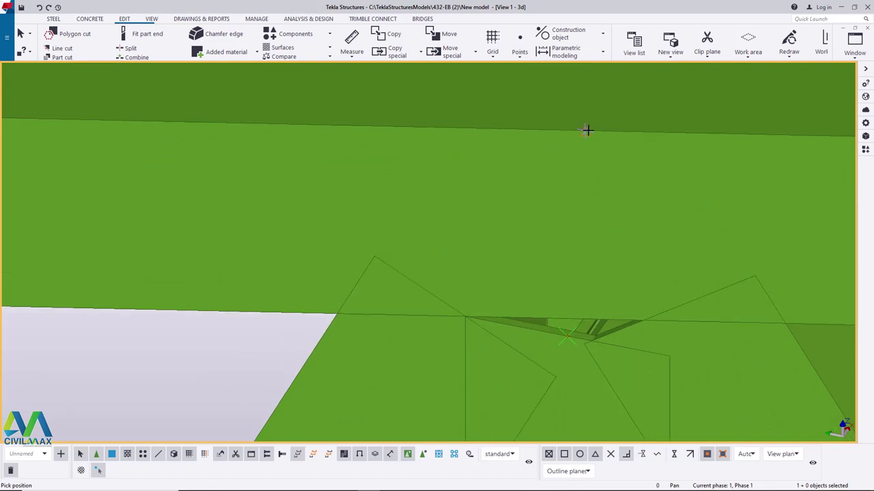
click(586, 131)
scroll(407, 283, down, 4)
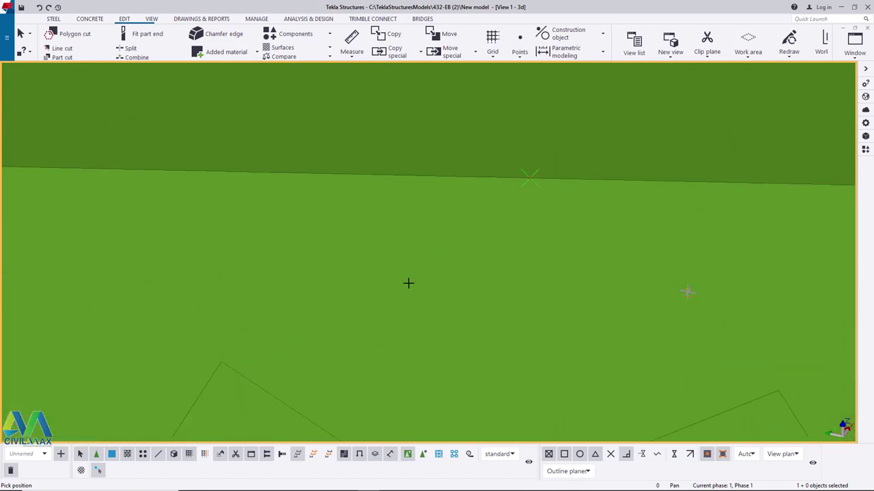
scroll(548, 99, up, 4)
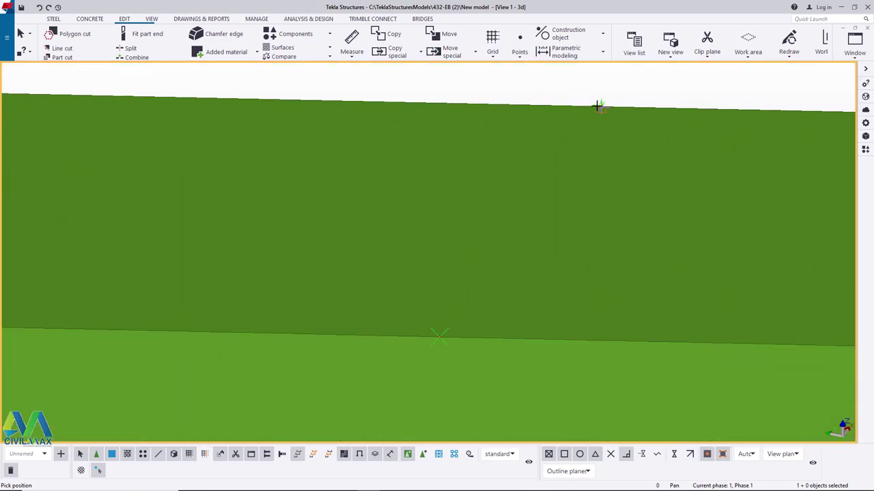
scroll(321, 197, down, 6)
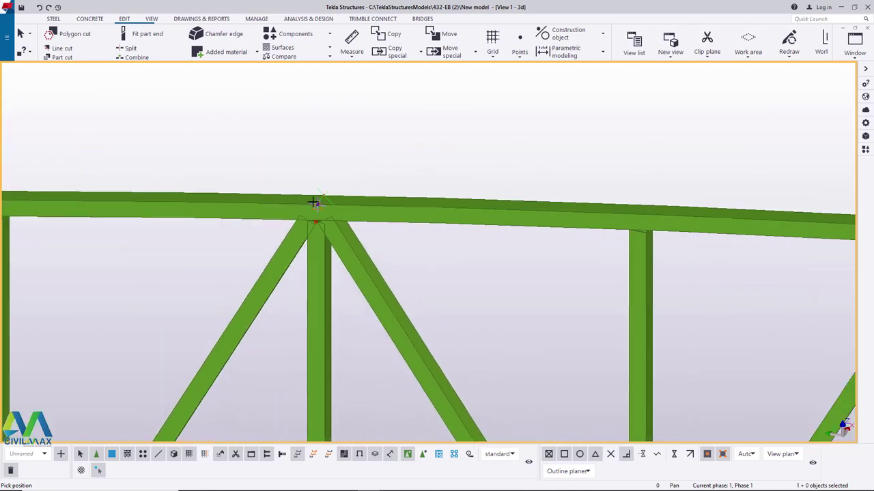
Add points at the top midpoint of the next vertical without diagonals, and above it on both upper edges of the top chord
scroll(484, 234, up, 6)
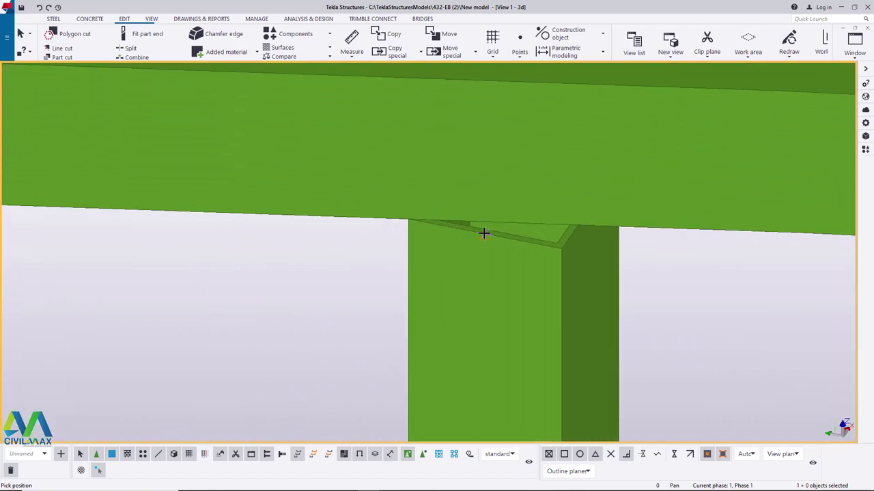
click(484, 235)
scroll(476, 267, down, 5)
scroll(448, 183, up, 5)
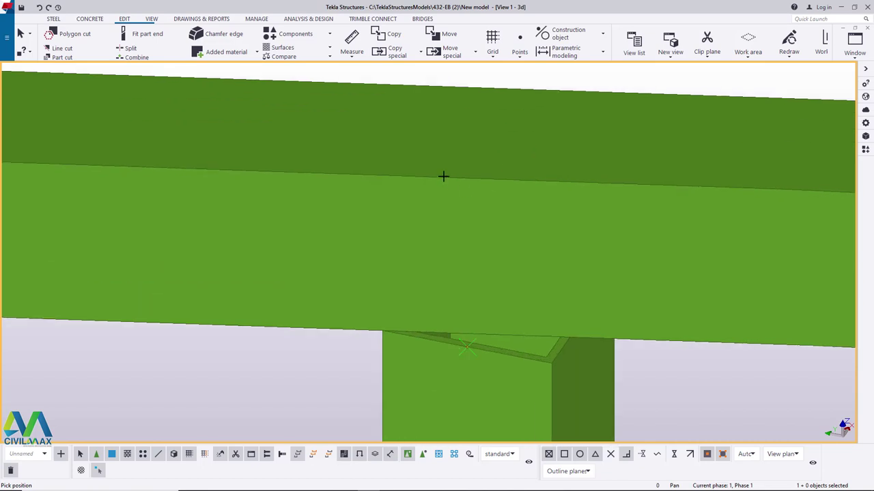
scroll(491, 78, up, 3)
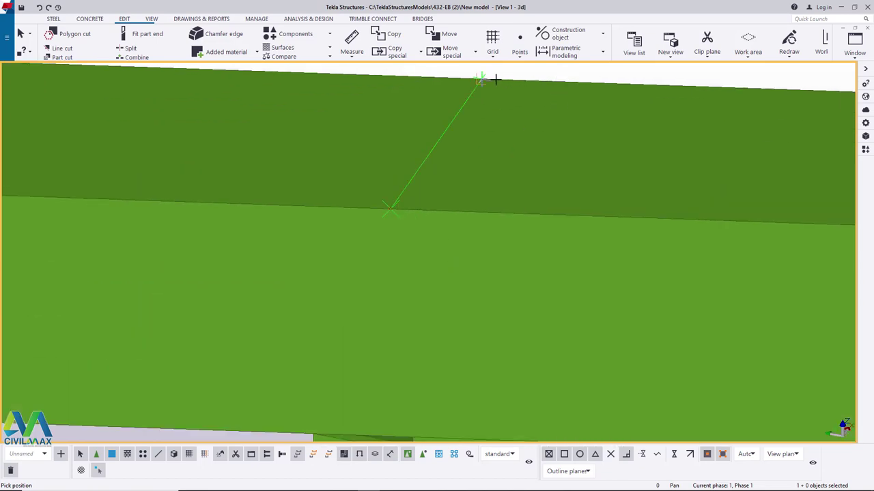
scroll(298, 164, down, 6)
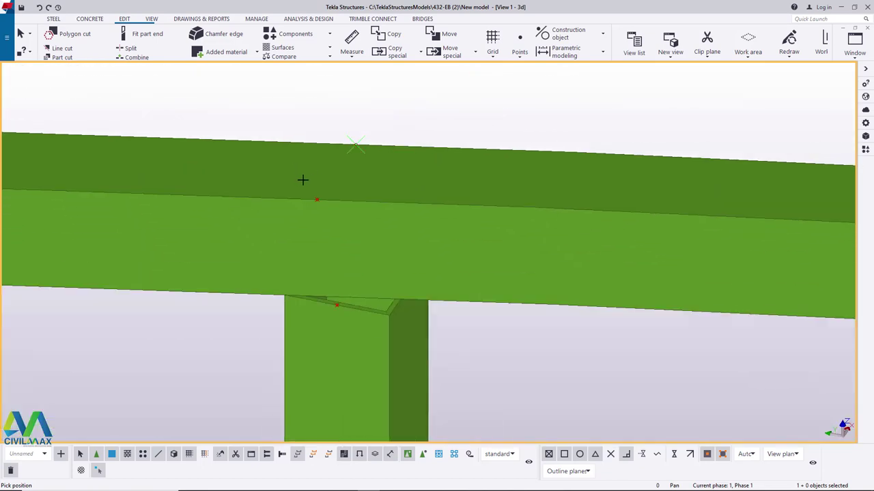
scroll(332, 183, down, 2)
Add the three points at the next two-diagonal node, on the vertical's top midpoint and both upper chord edges, and end the point command
scroll(645, 218, up, 11)
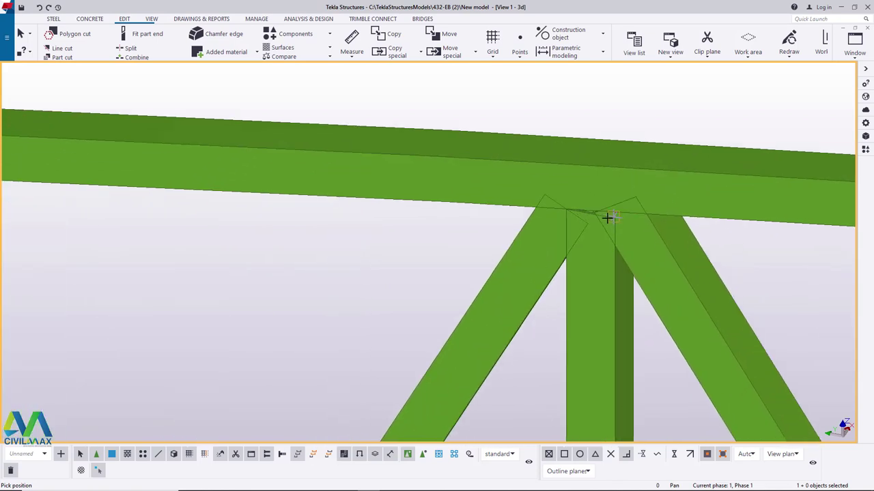
click(581, 204)
scroll(558, 266, down, 4)
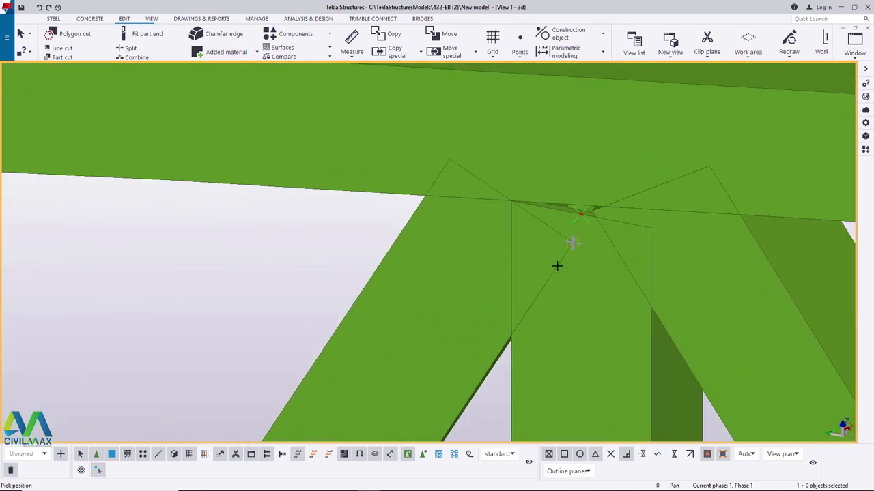
scroll(572, 156, up, 3)
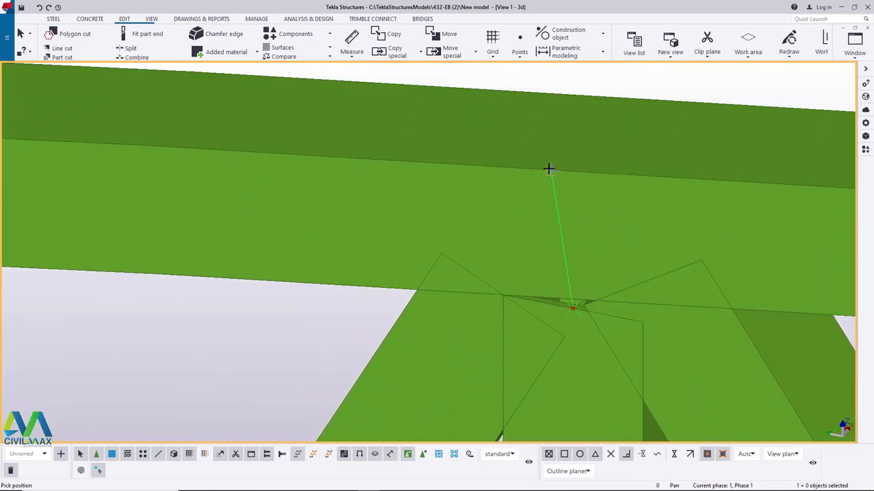
scroll(532, 153, down, 6)
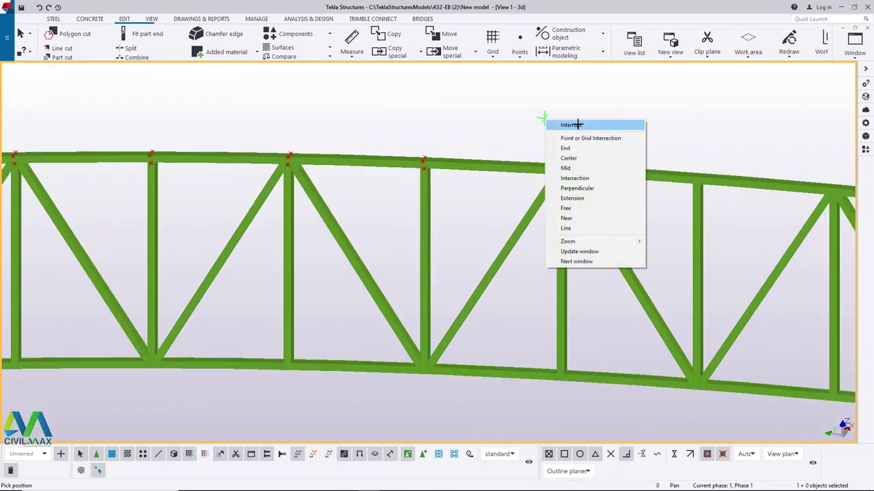
scroll(633, 181, down, 6)
scroll(440, 173, up, 7)
scroll(169, 219, down, 2)
scroll(170, 219, down, 2)
scroll(563, 182, up, 8)
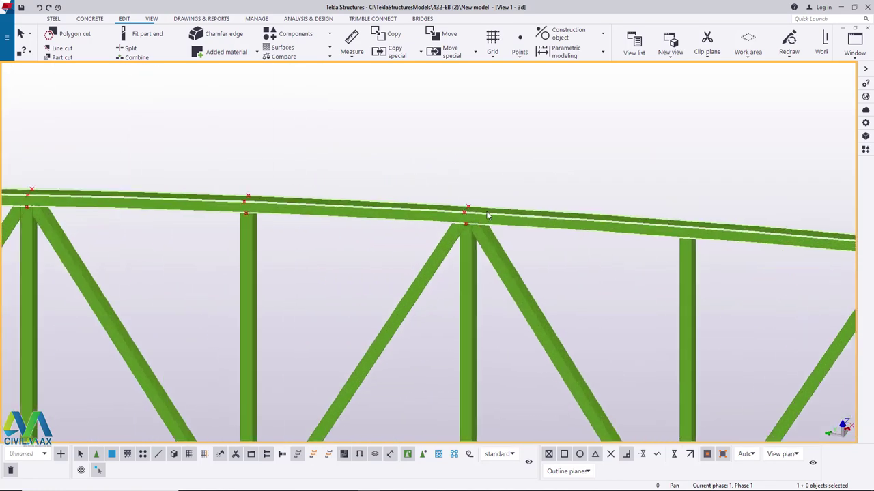
Resume adding points: mark the following plain vertical's top midpoint and the two upper top chord edges above it
scroll(564, 182, up, 4)
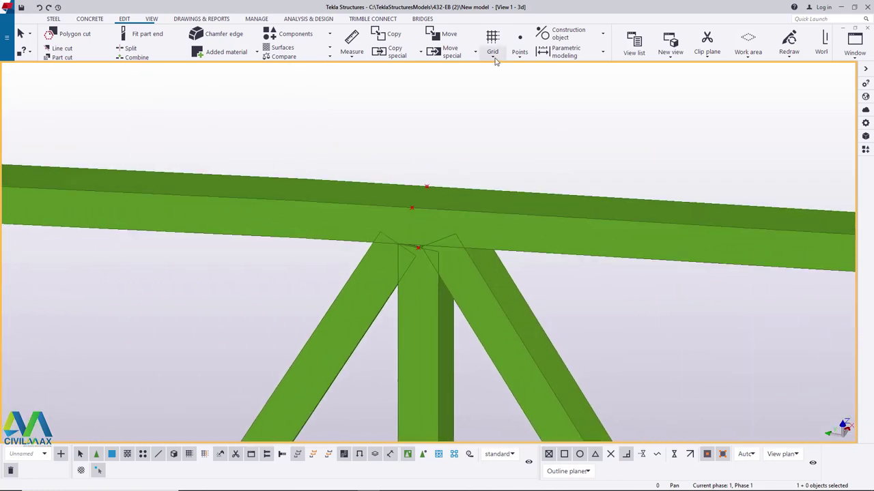
click(520, 57)
click(541, 235)
scroll(252, 211, down, 4)
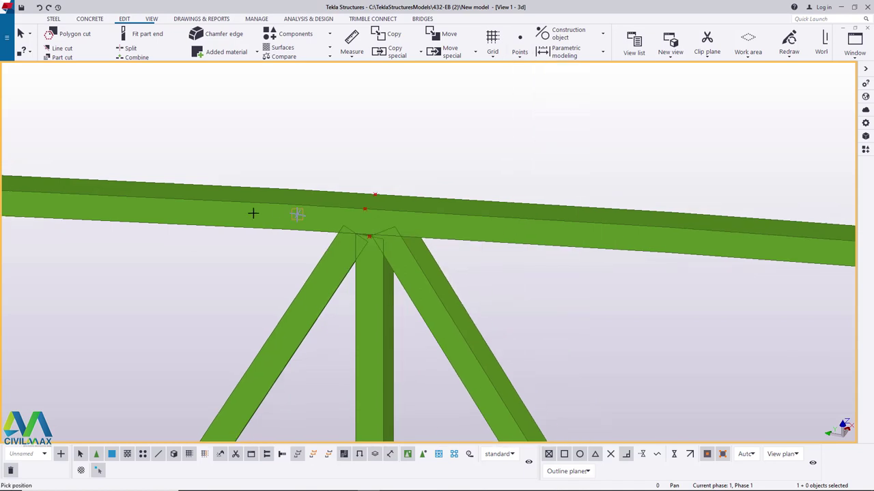
scroll(610, 240, up, 6)
scroll(585, 230, up, 3)
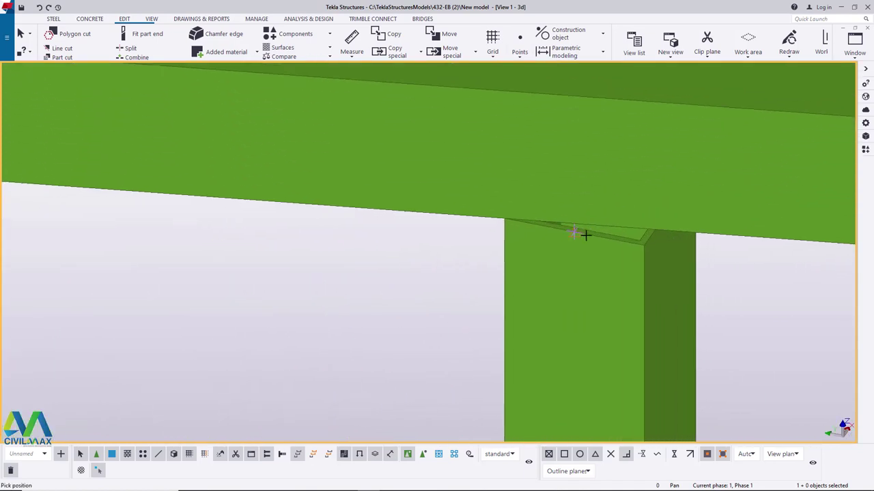
scroll(529, 263, down, 4)
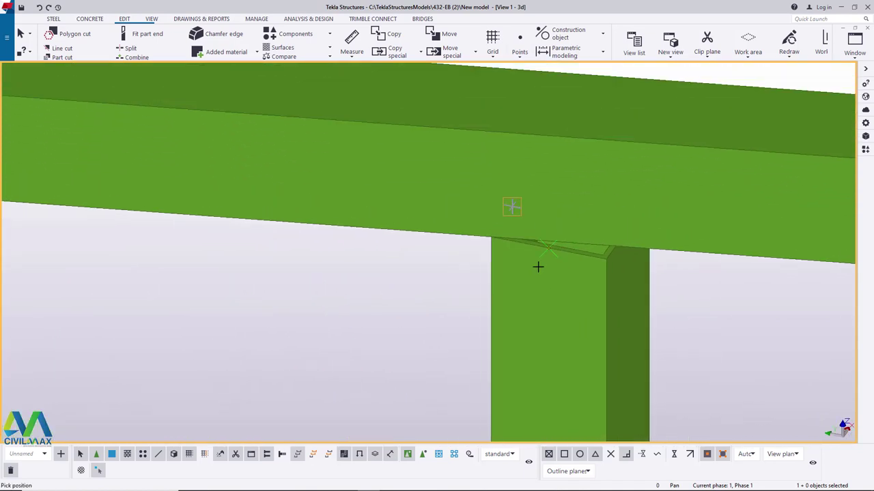
scroll(534, 170, up, 5)
scroll(491, 166, up, 2)
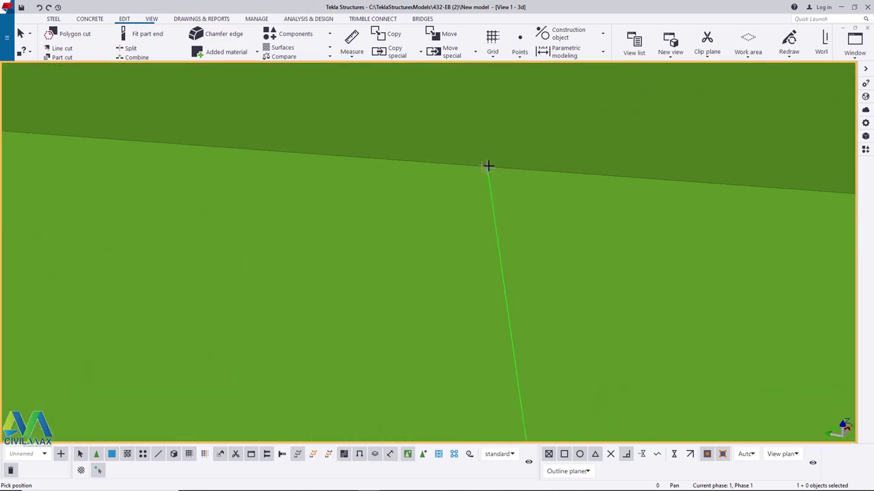
click(488, 166)
scroll(487, 244, down, 4)
scroll(573, 110, up, 4)
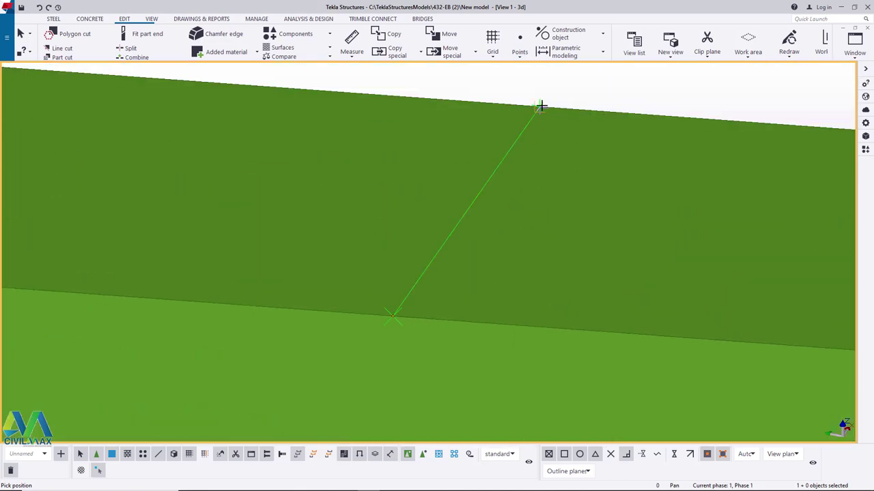
scroll(293, 139, down, 5)
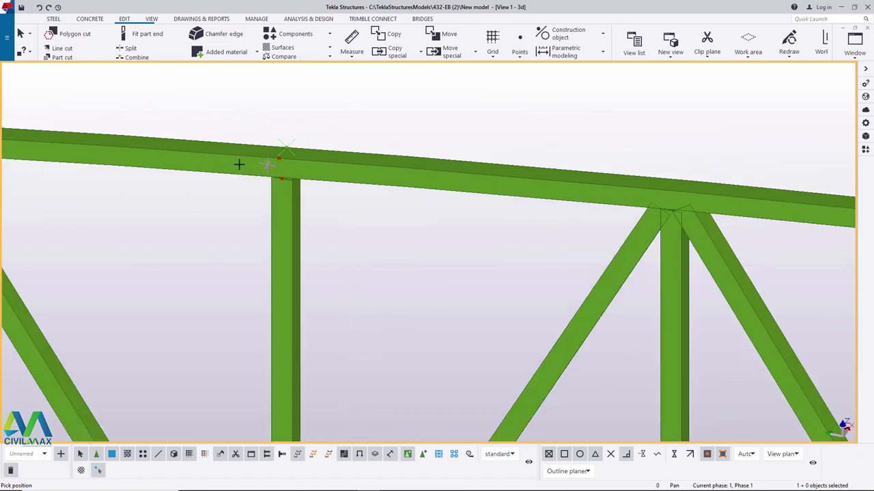
Add points at the next node with two diagonals: the vertical's top midpoint and both upper top chord edges above it
scroll(685, 201, up, 2)
scroll(684, 201, up, 5)
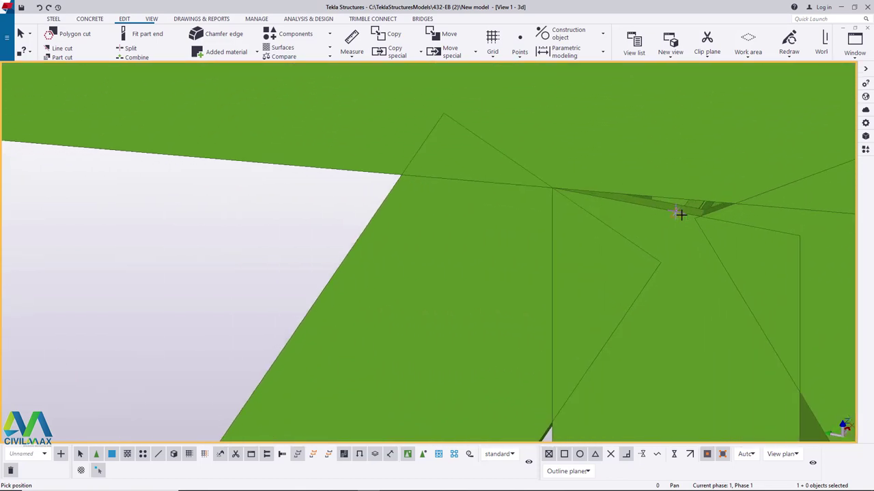
scroll(441, 283, down, 3)
scroll(550, 161, up, 3)
click(516, 162)
scroll(513, 204, down, 2)
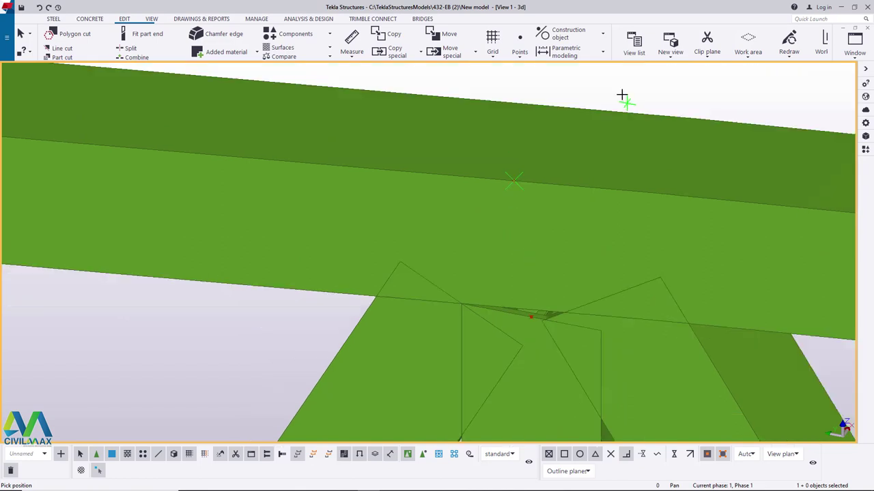
scroll(618, 104, up, 2)
scroll(296, 157, down, 6)
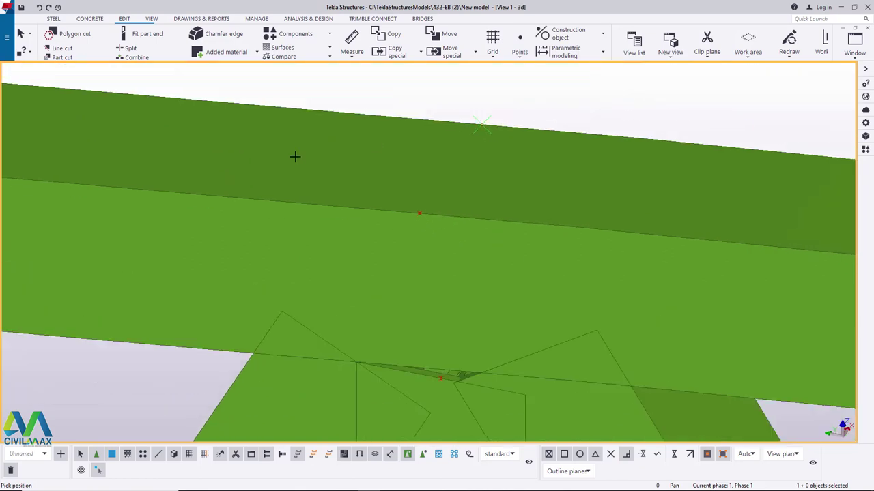
Add three points at the next vertical without diagonals: its top midpoint and both upper edges of the top chord
scroll(522, 187, up, 8)
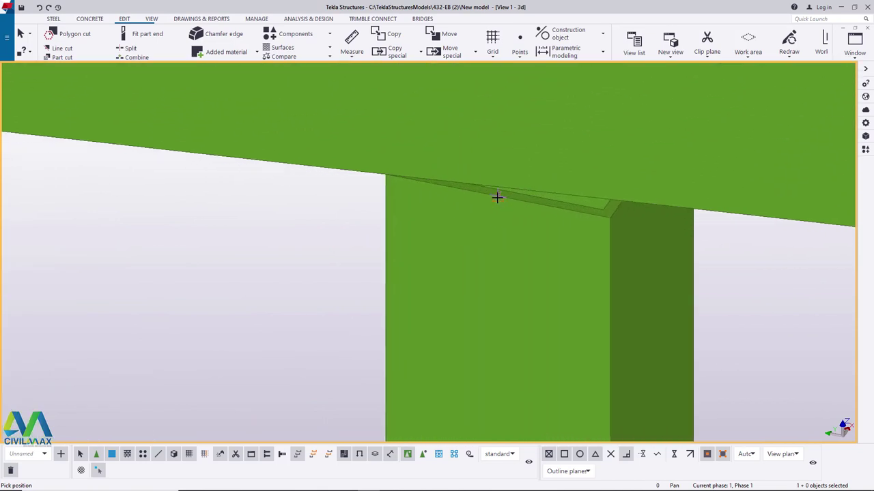
click(497, 197)
scroll(518, 211, down, 2)
scroll(497, 89, up, 1)
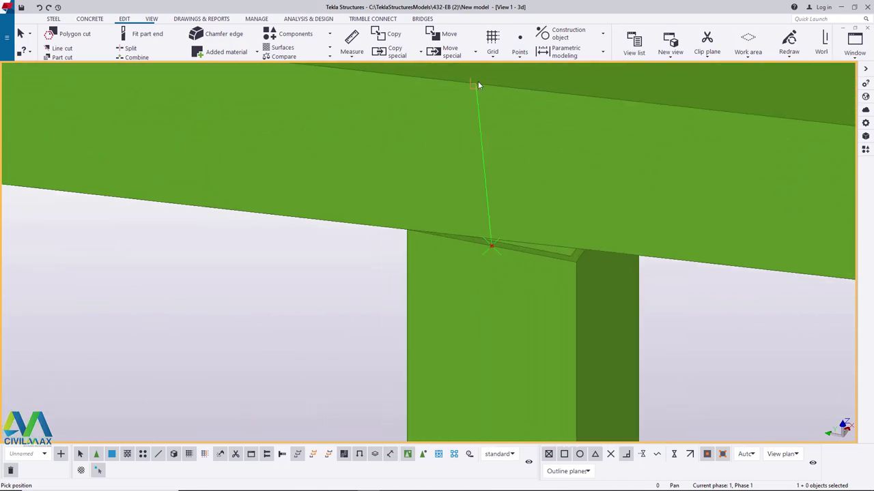
click(476, 83)
scroll(504, 265, down, 2)
scroll(509, 82, up, 2)
scroll(530, 135, down, 5)
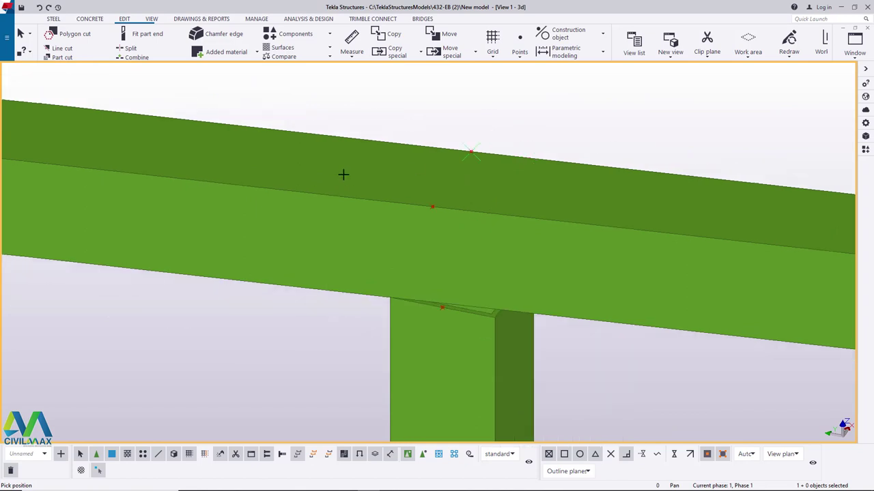
Add the three points at the following two-diagonal node, on the vertical's top midpoint and both upper top chord edges
scroll(608, 224, up, 6)
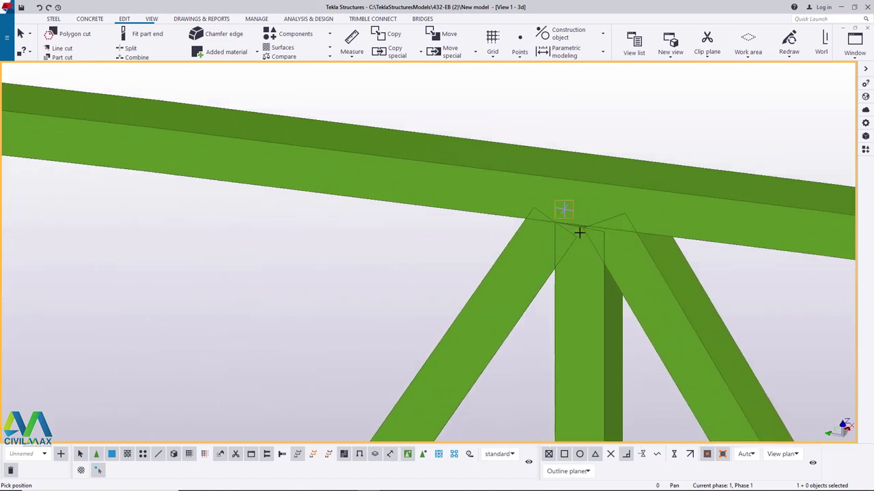
scroll(575, 218, down, 3)
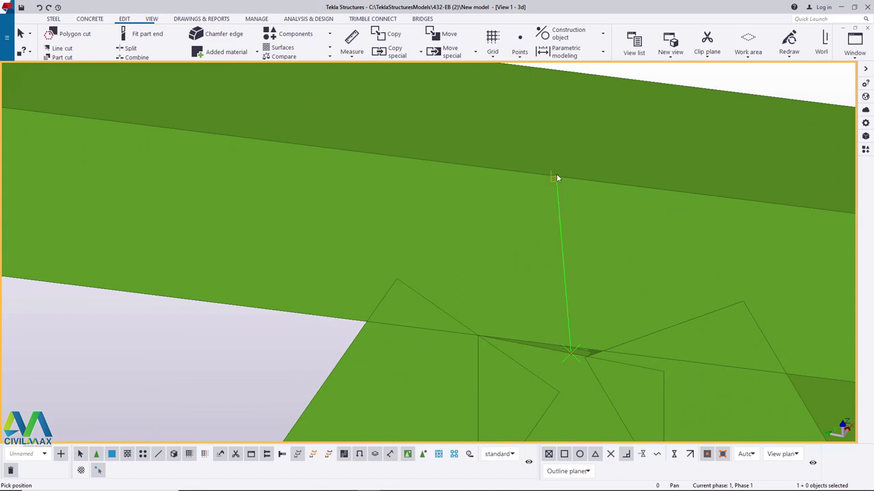
scroll(460, 146, down, 8)
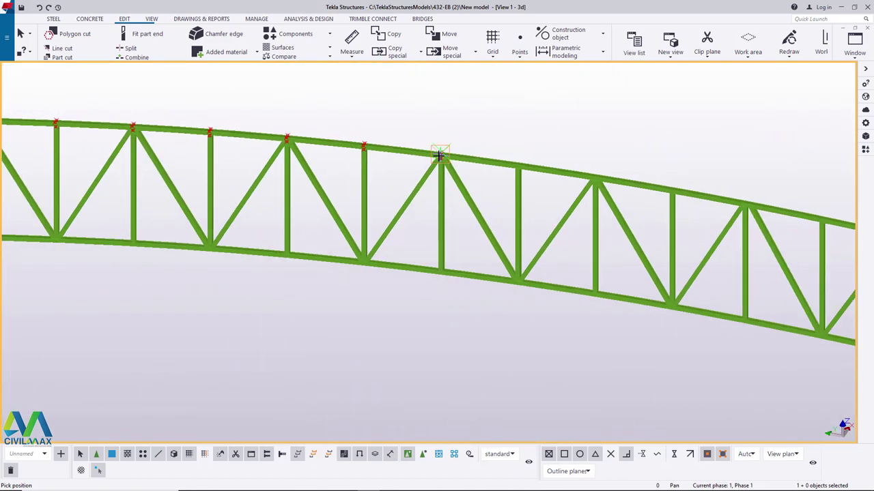
Mark the next plain vertical with points at its top midpoint and above it on both upper edges of the top chord
scroll(518, 157, up, 6)
scroll(512, 176, up, 5)
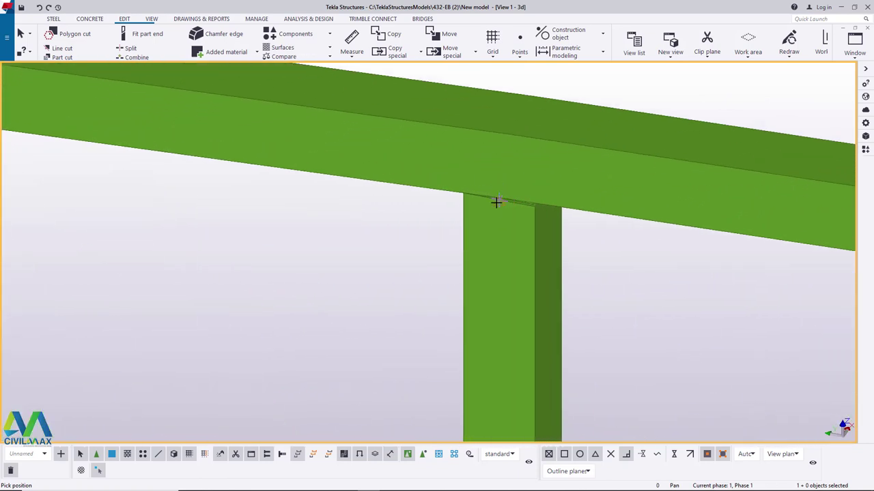
scroll(488, 250, down, 4)
scroll(488, 119, up, 2)
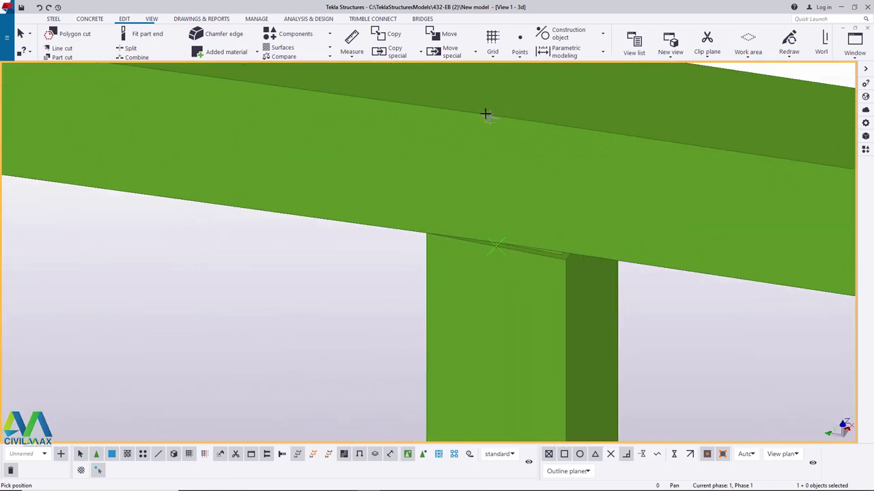
scroll(483, 220, down, 2)
scroll(536, 81, up, 3)
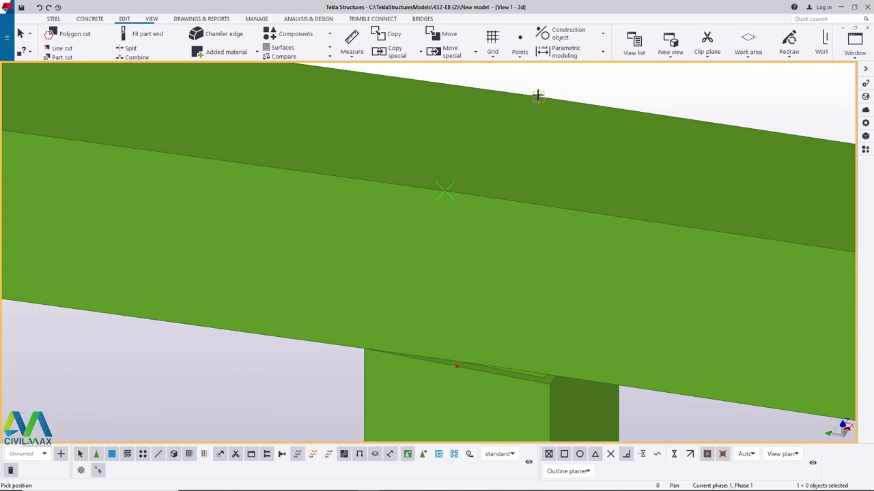
scroll(376, 141, down, 5)
Add points at the next node where two diagonals meet the chord: the vertical's top midpoint and both upper chord edges
scroll(544, 185, up, 5)
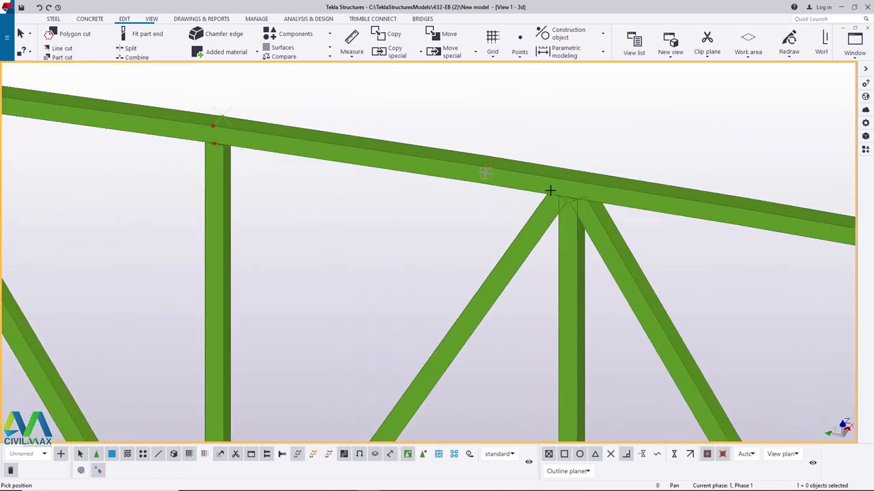
scroll(576, 200, up, 6)
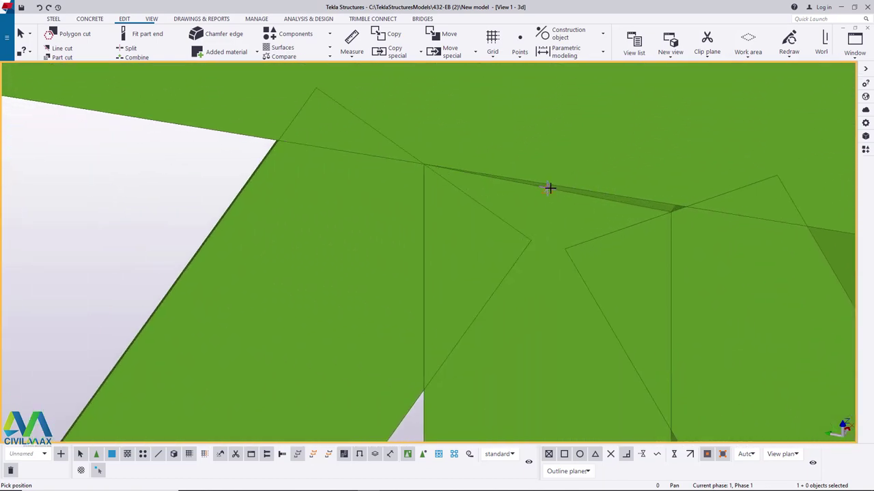
scroll(601, 141, down, 4)
scroll(532, 147, up, 2)
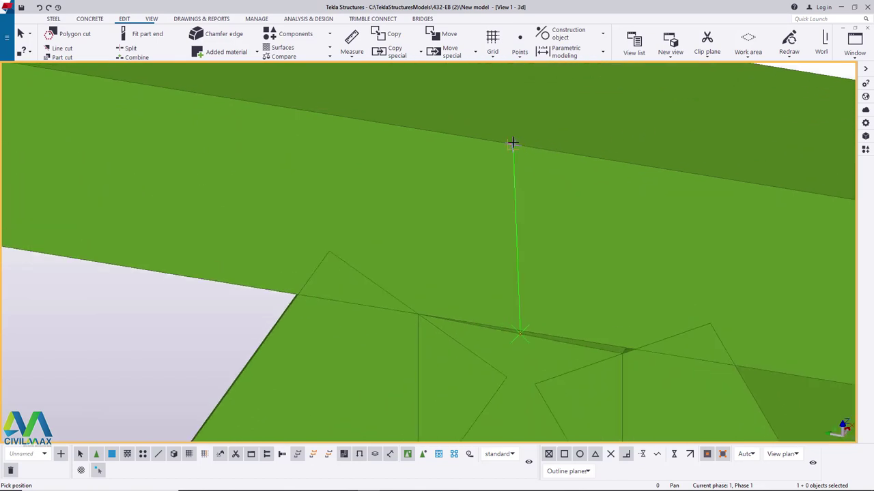
scroll(506, 234, down, 2)
scroll(607, 88, up, 3)
click(505, 143)
scroll(409, 130, down, 5)
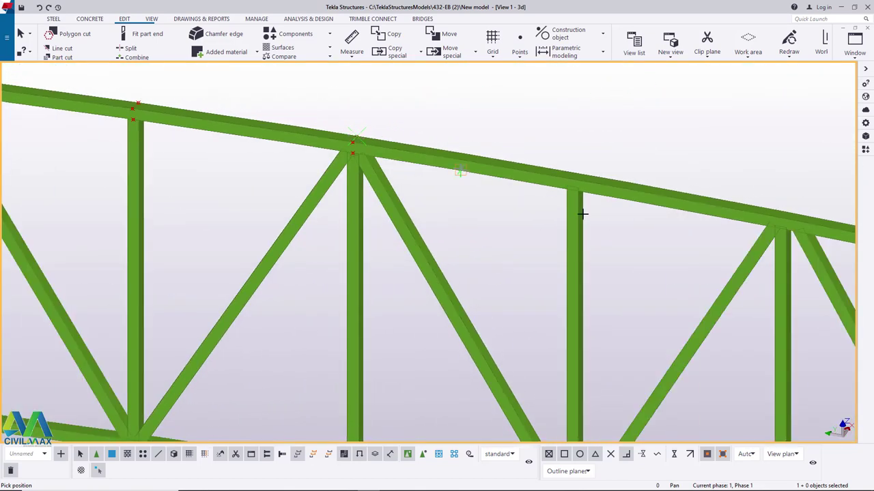
Add points at the next plain vertical and the following two-diagonal node, on each vertical's top midpoint and both upper chord edges
scroll(571, 210, up, 5)
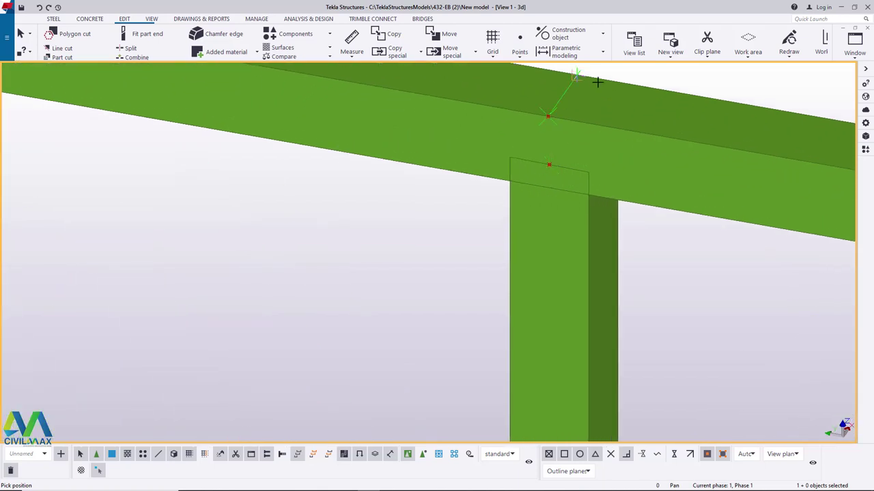
scroll(412, 189, down, 5)
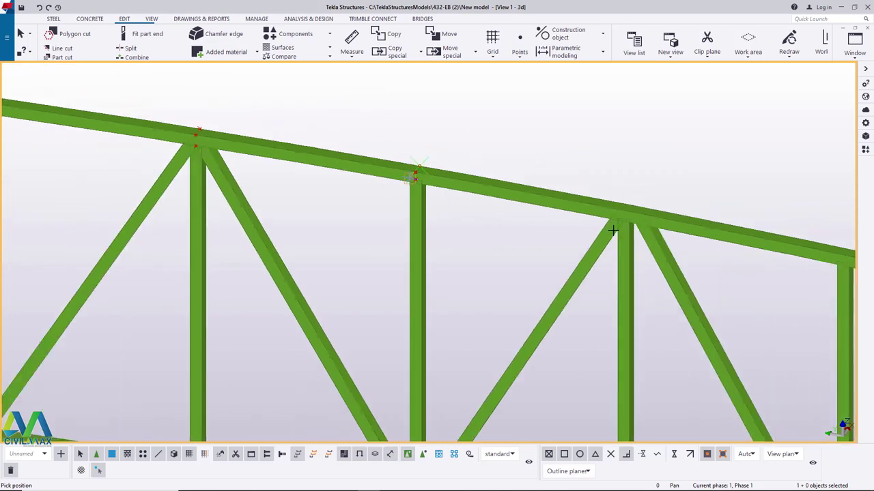
scroll(640, 205, up, 5)
scroll(570, 208, up, 2)
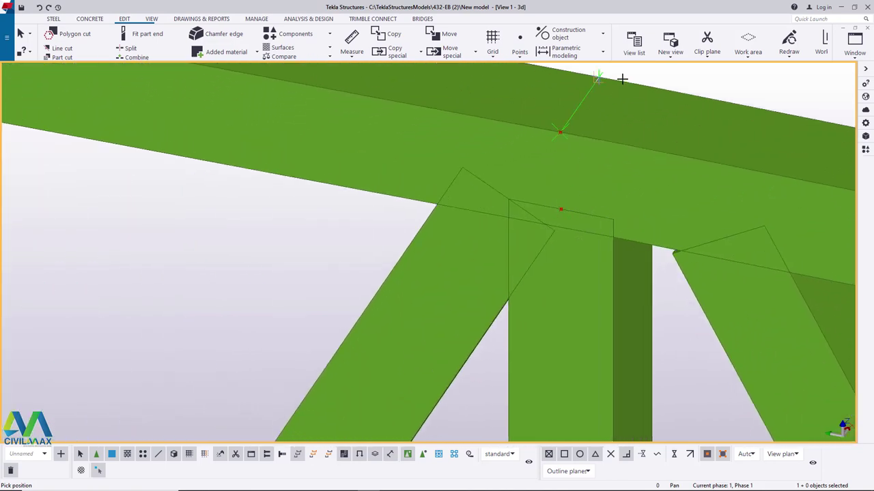
scroll(388, 156, down, 10)
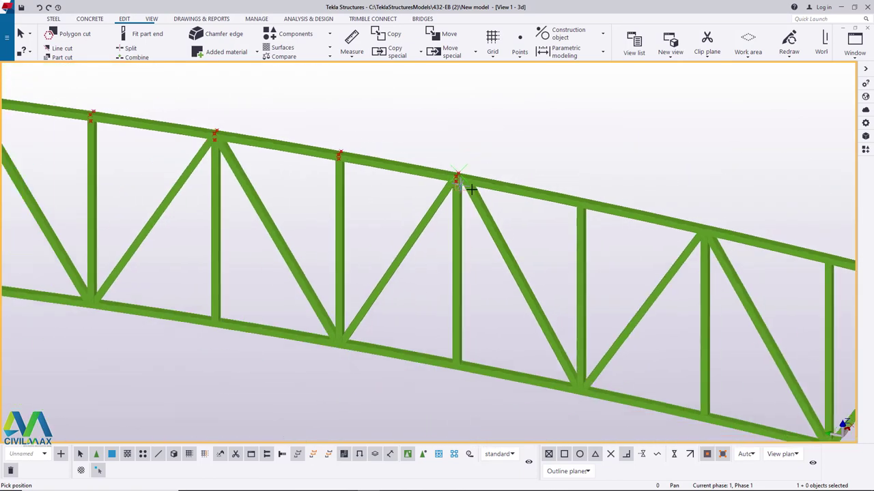
Continue along the top chord with three points each at the next plain vertical and the two-diagonal node after it
scroll(552, 203, up, 2)
scroll(540, 202, up, 4)
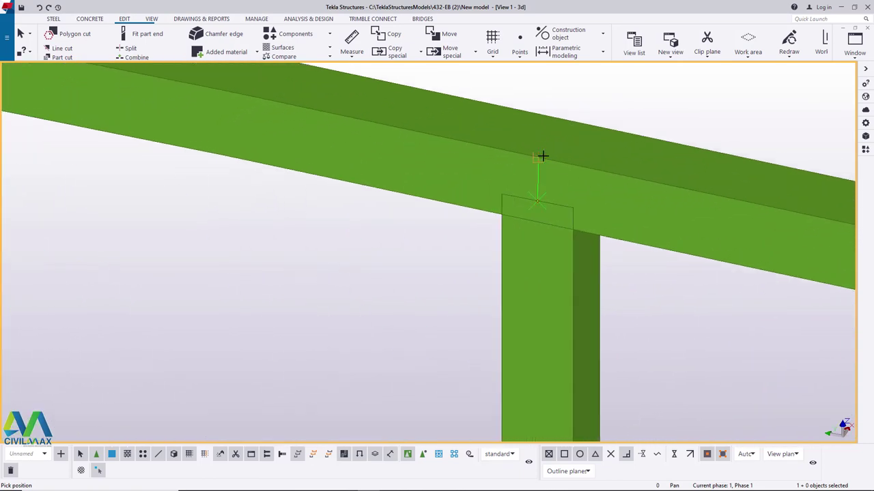
scroll(566, 123, down, 6)
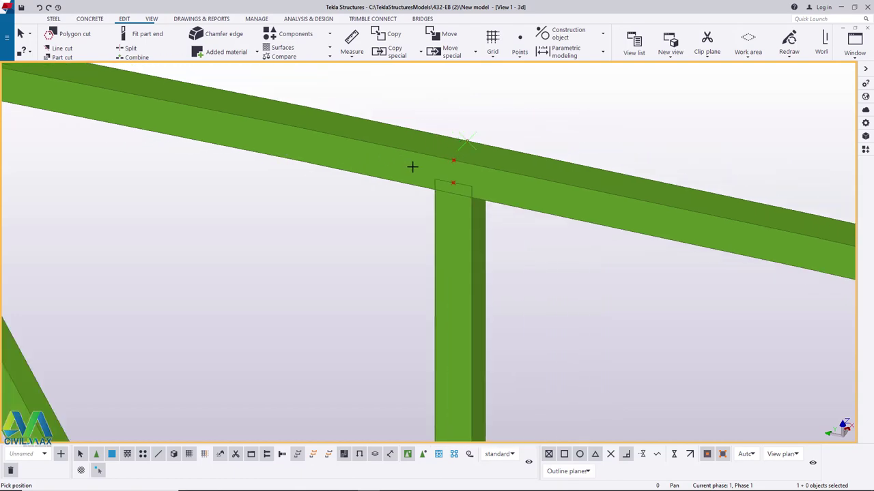
scroll(558, 219, up, 4)
scroll(559, 219, up, 5)
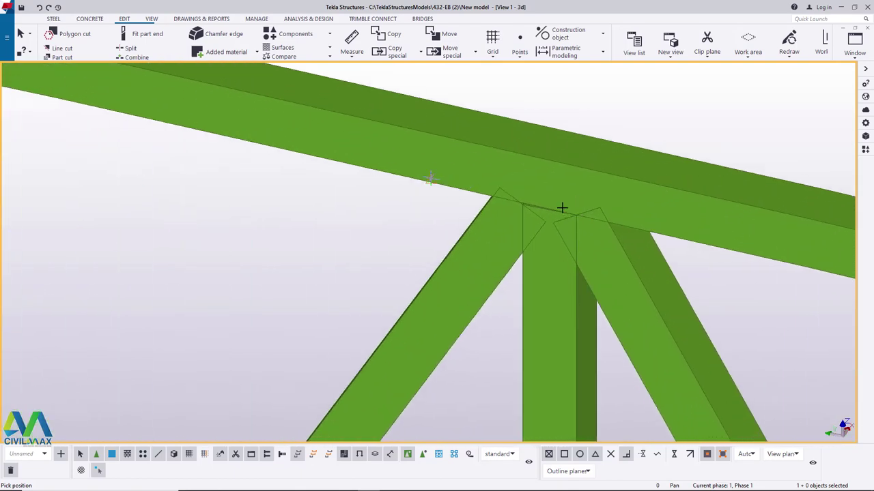
scroll(538, 214, down, 3)
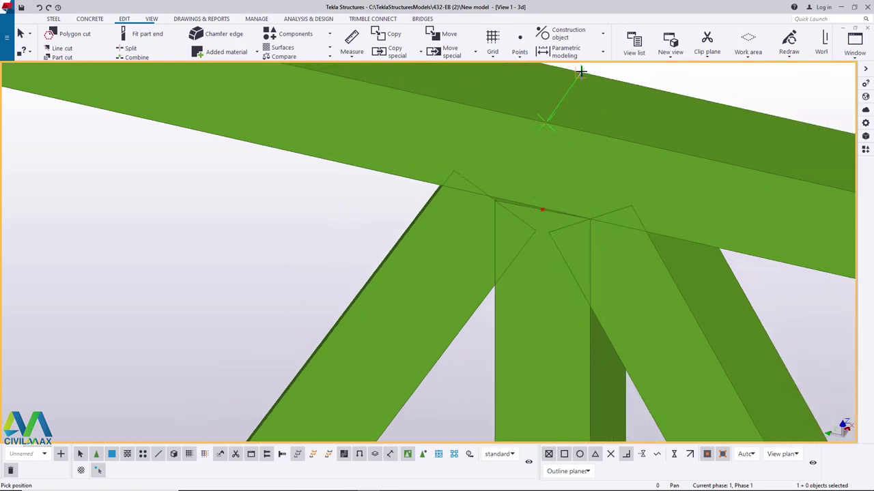
scroll(405, 124, down, 10)
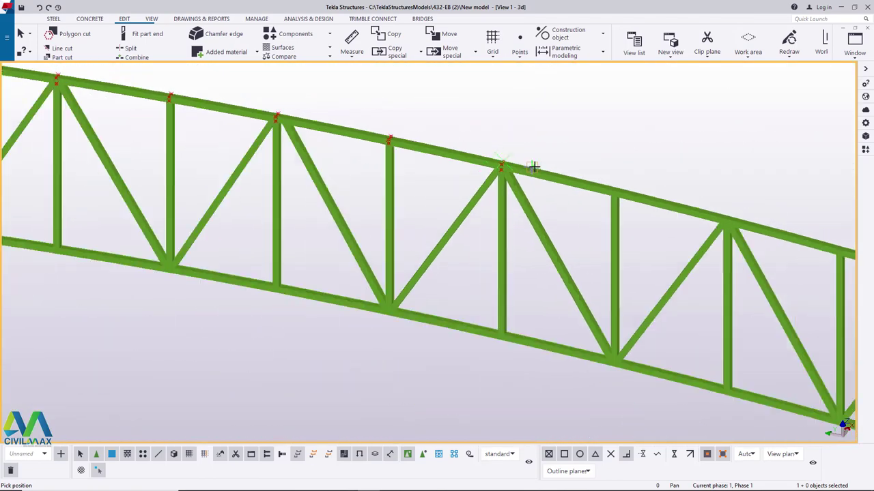
Mark the next vertical without diagonals with points on its top midpoint and both upper edges of the top chord
scroll(567, 174, up, 8)
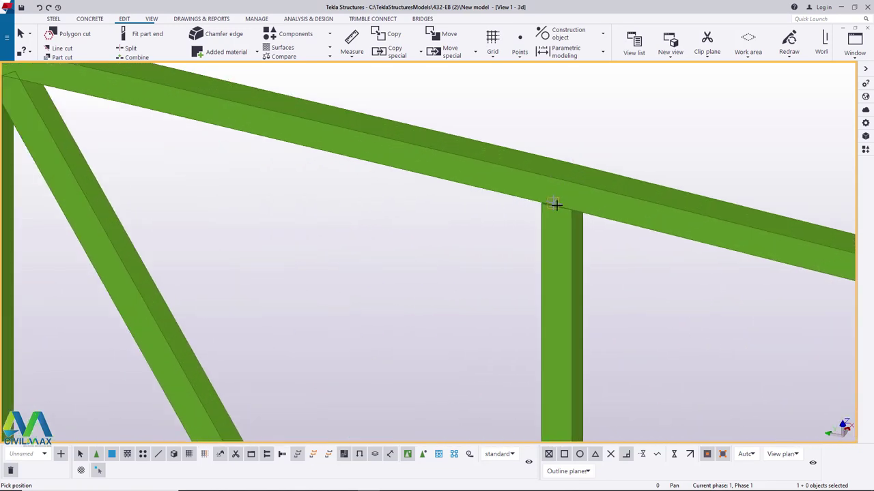
scroll(567, 208, up, 4)
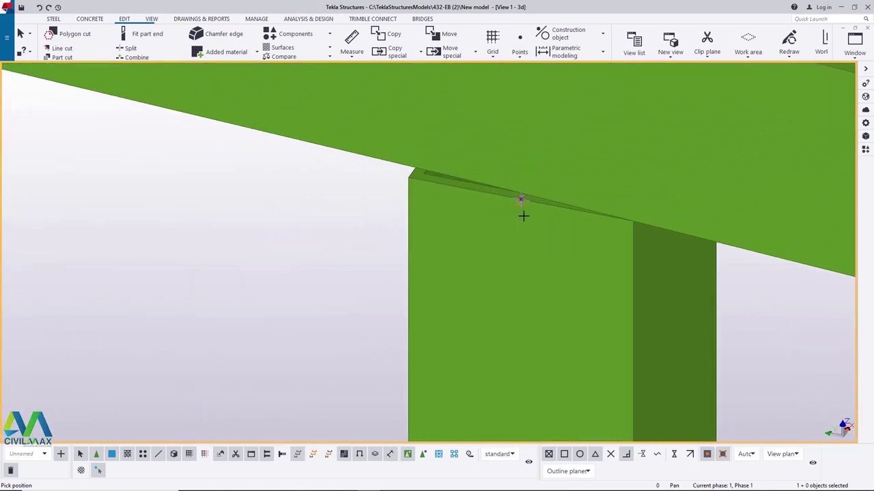
click(524, 206)
scroll(562, 217, down, 3)
scroll(565, 95, up, 3)
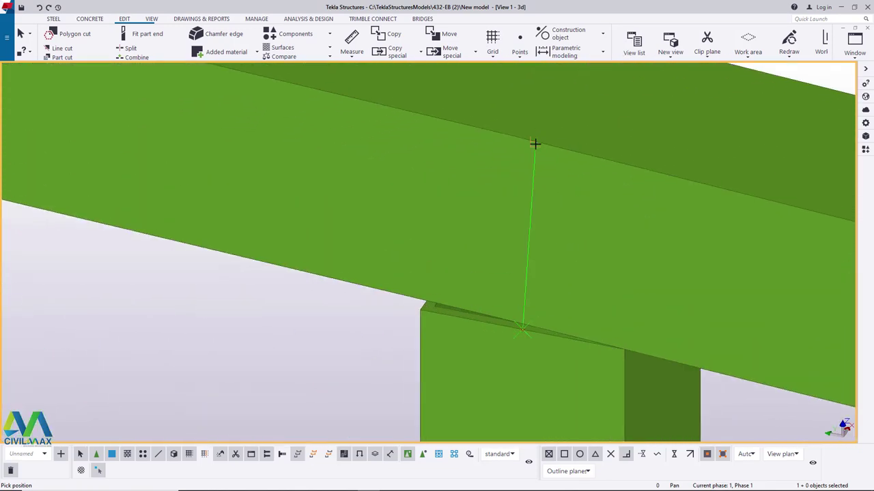
scroll(653, 101, down, 3)
scroll(365, 144, up, 2)
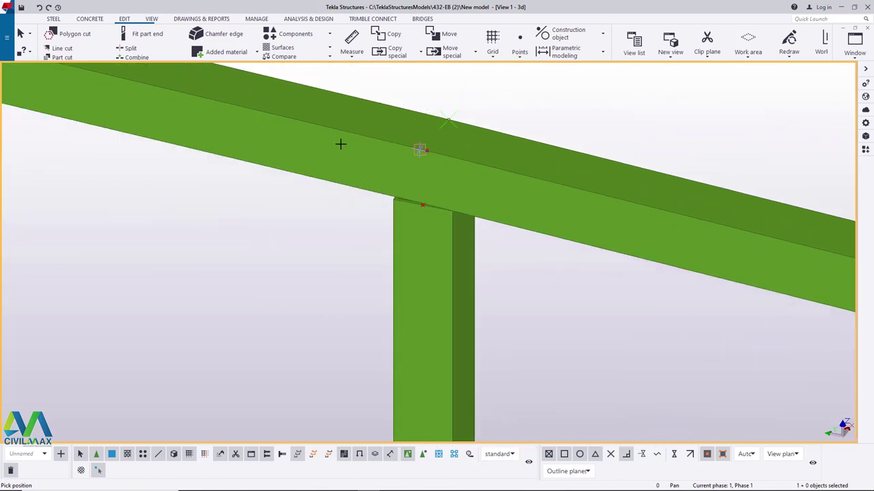
Place the three points at the next node where two diagonals meet the chord, and end point placement
scroll(332, 151, down, 3)
scroll(546, 211, up, 4)
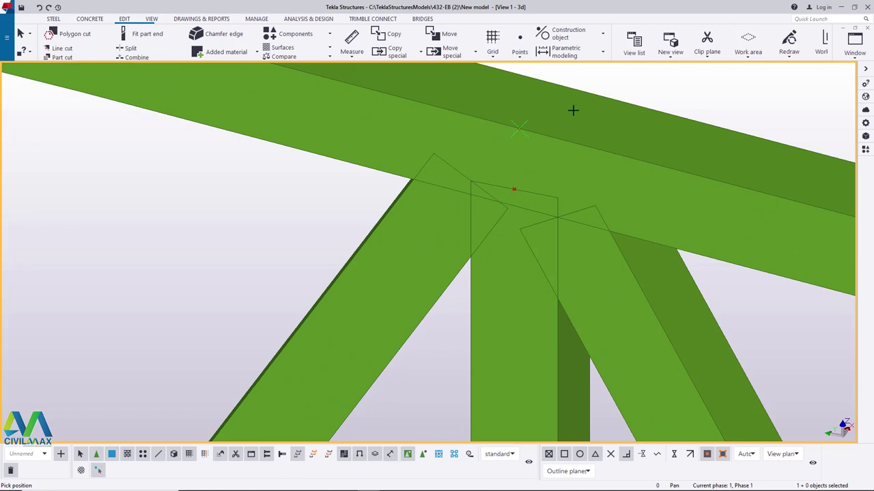
right_click(616, 83)
click(632, 89)
scroll(601, 149, down, 5)
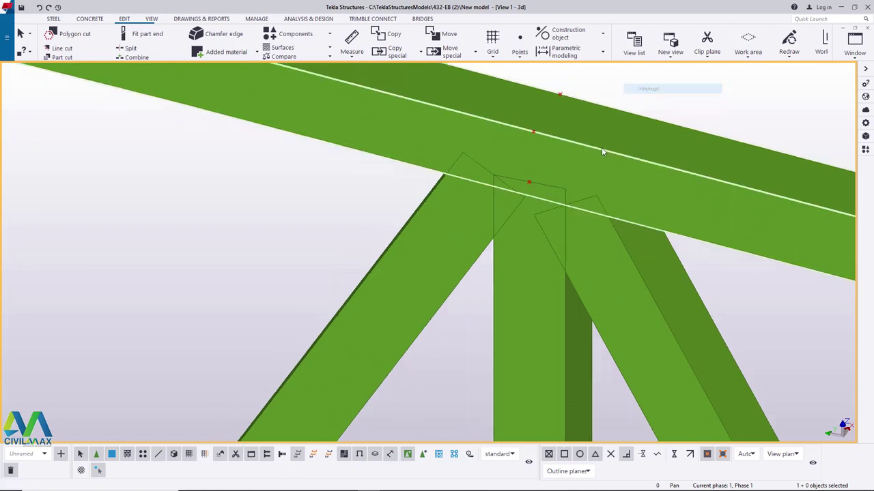
At the first vertical beside the column, copy the two upper chord-edge points linearly once by 100 mm in Z
scroll(661, 150, down, 8)
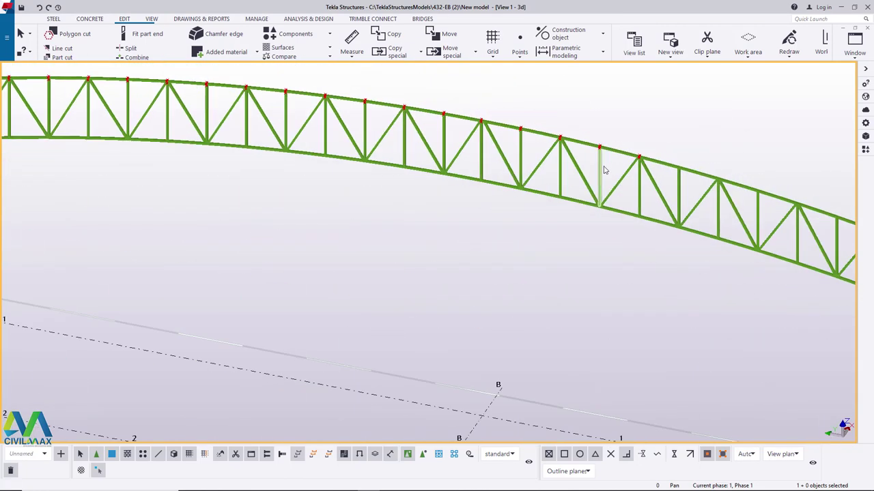
scroll(394, 132, up, 10)
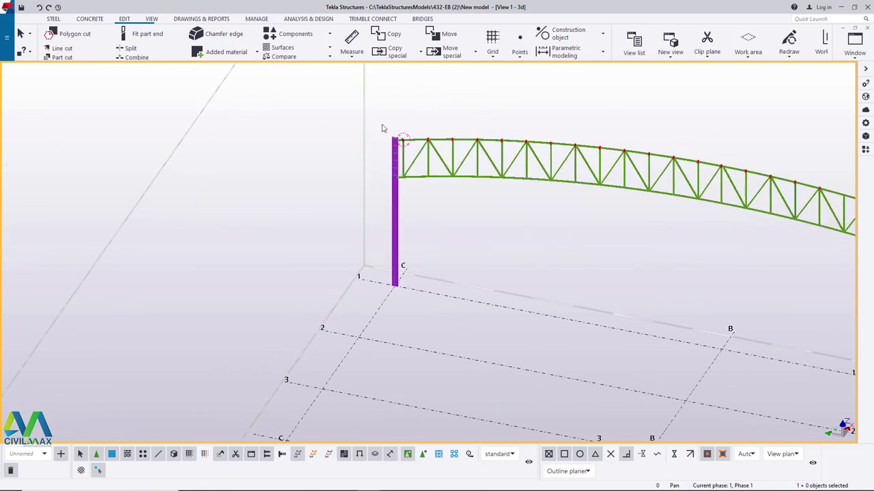
scroll(407, 176, up, 8)
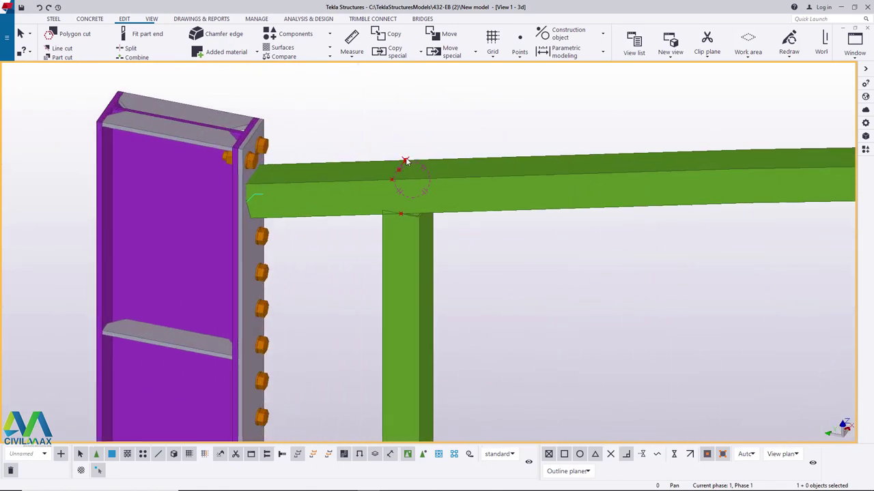
scroll(481, 188, up, 3)
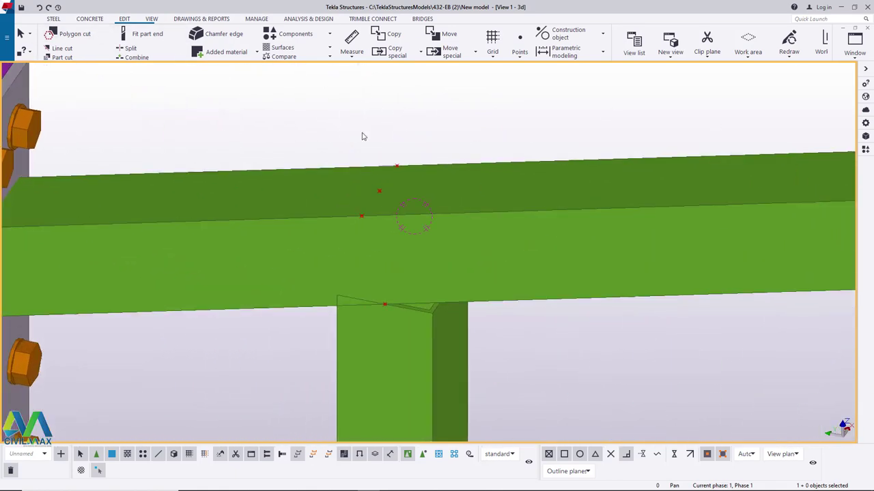
click(366, 169)
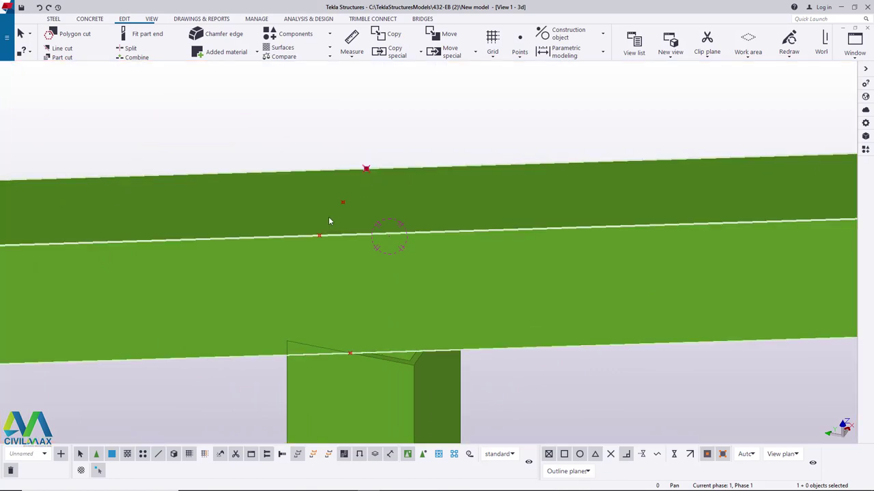
right_click(414, 117)
mouse_move(455, 144)
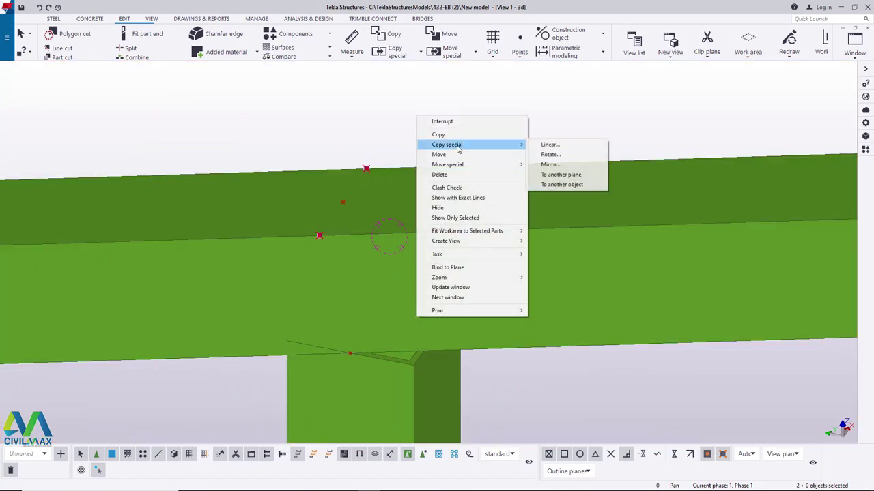
click(570, 145)
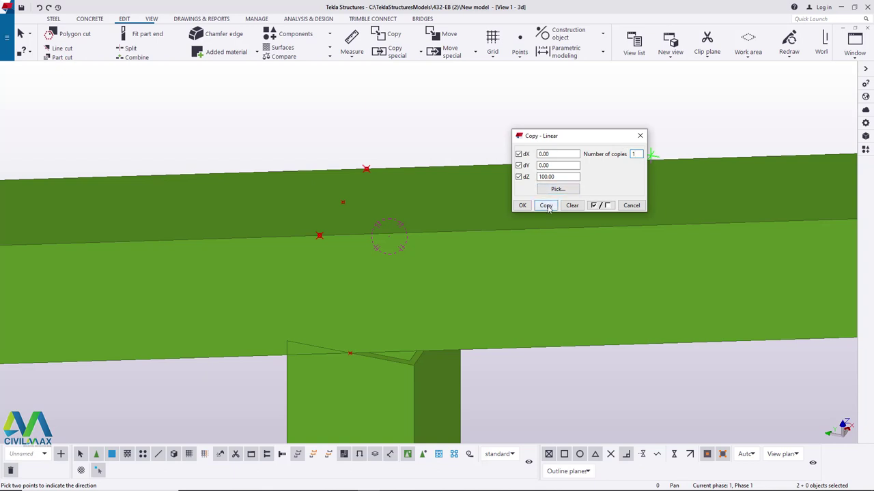
click(527, 207)
right_click(421, 132)
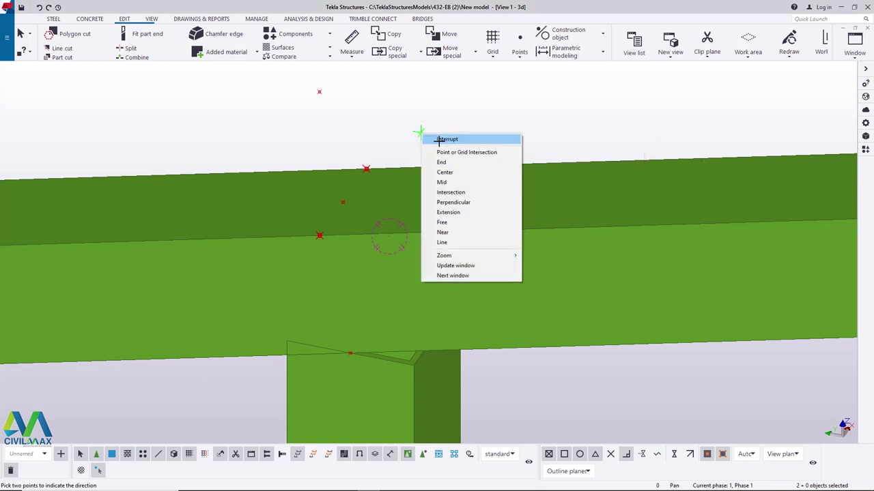
click(439, 140)
Create a steel plate standing on the top chord, outlined by the two chord-edge points and the two points above them
scroll(303, 189, down, 3)
scroll(342, 124, up, 1)
scroll(342, 125, up, 1)
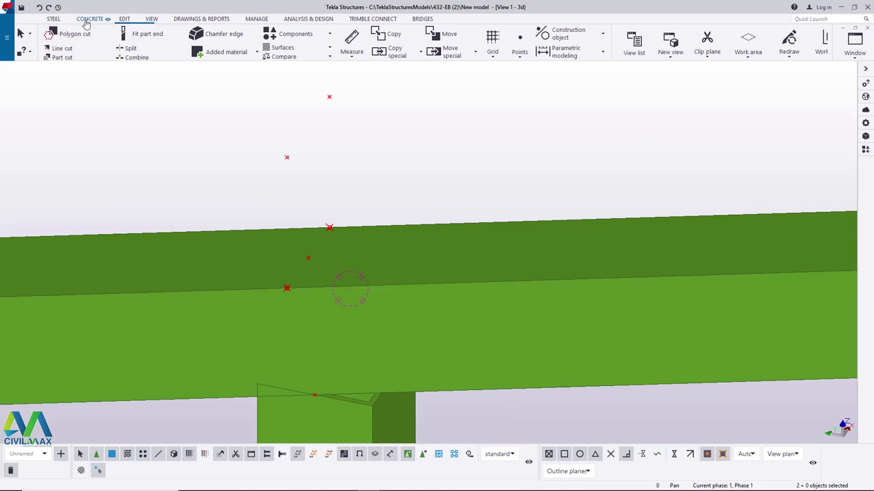
scroll(87, 49, up, 2)
click(111, 57)
click(123, 70)
scroll(375, 117, up, 1)
click(321, 92)
click(318, 252)
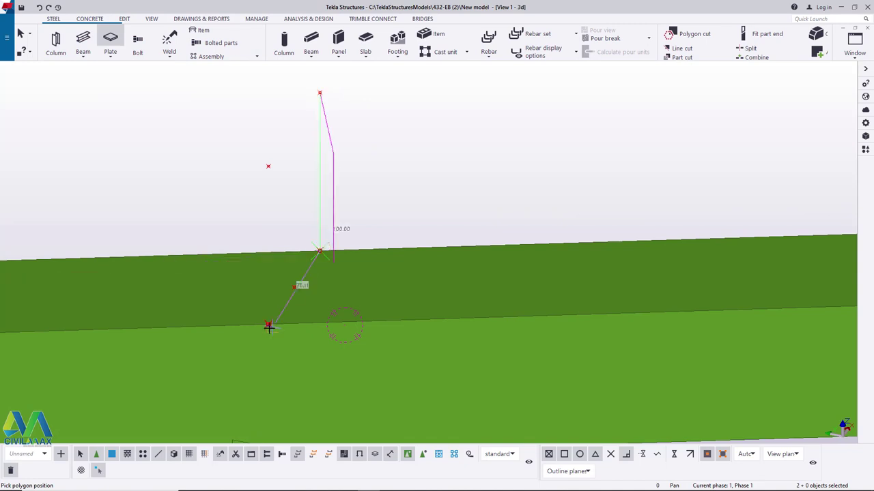
click(268, 325)
click(267, 165)
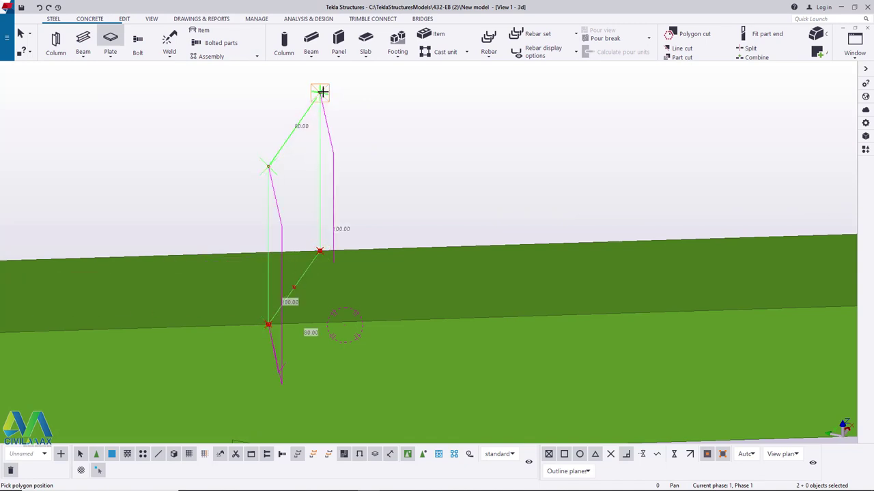
click(320, 92)
right_click(390, 102)
click(412, 107)
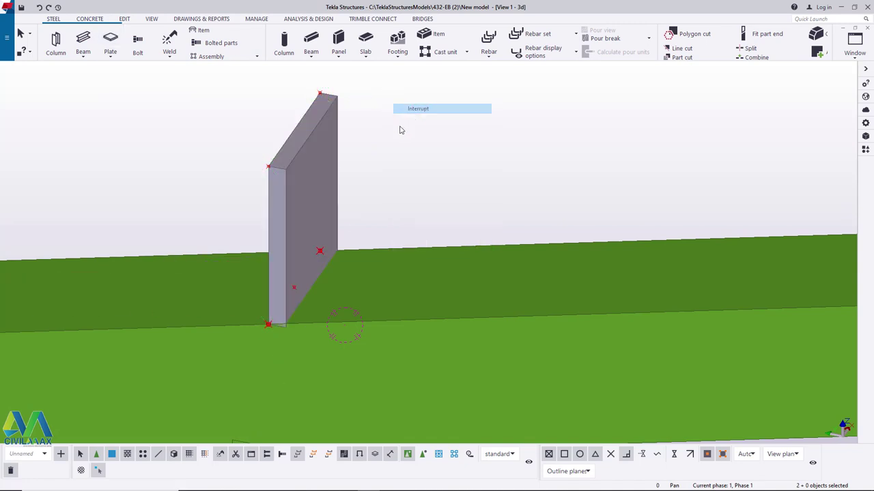
Add one divided-line point midway along the upper edge of the new plate's outer face
click(152, 19)
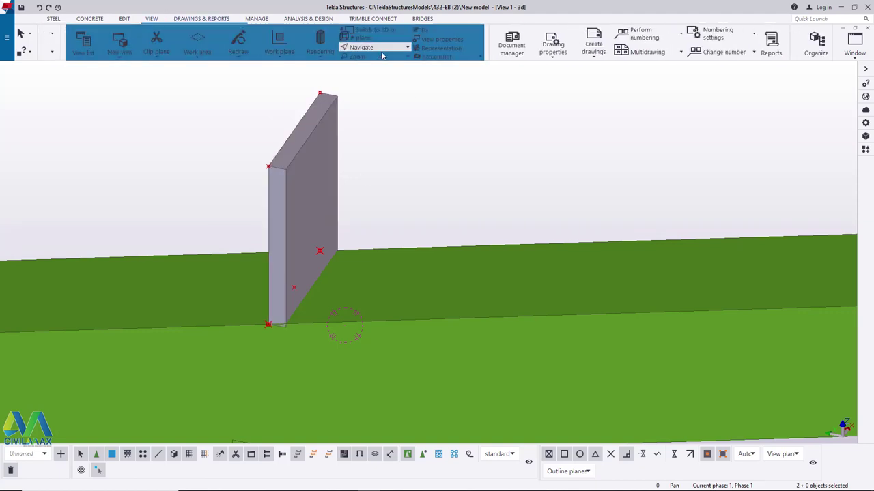
click(356, 52)
click(368, 61)
drag(318, 178, 445, 185)
scroll(275, 95, up, 2)
right_click(314, 101)
click(334, 106)
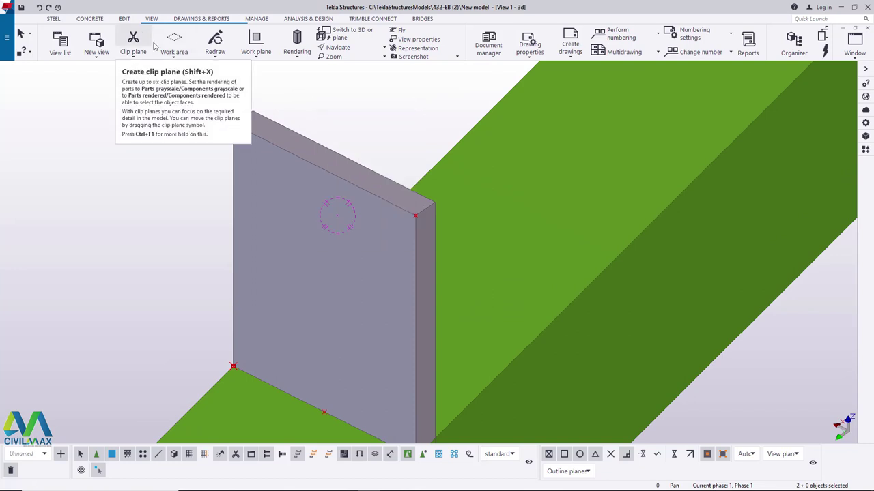
click(124, 18)
click(520, 52)
click(546, 70)
scroll(413, 217, up, 2)
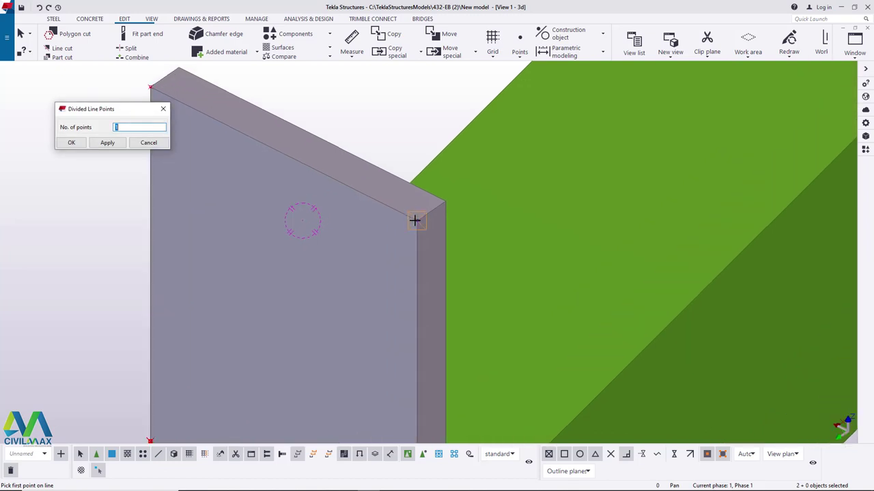
click(413, 220)
scroll(464, 224, down, 1)
click(224, 118)
right_click(376, 120)
click(409, 124)
click(71, 143)
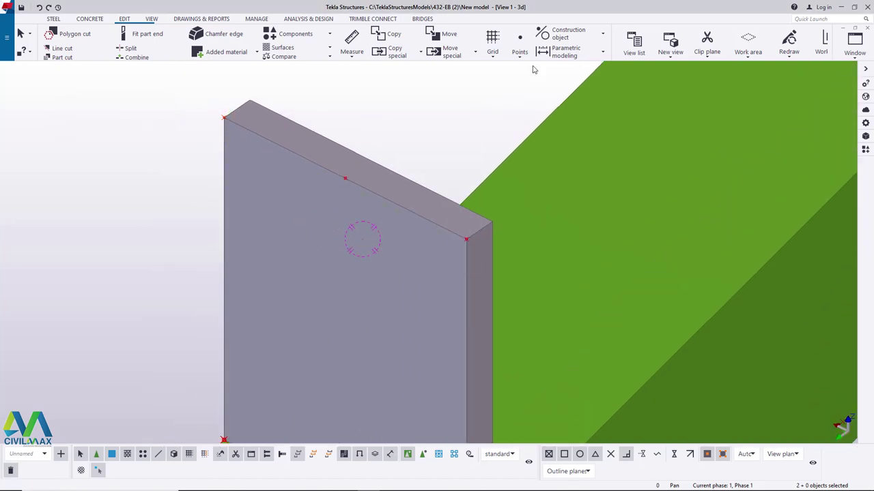
Add one divided-line point halfway between the plate's upper corner nearest the chord's front side and the upper edge's midpoint
click(519, 52)
click(546, 70)
scroll(466, 239, up, 1)
click(449, 232)
click(318, 166)
right_click(434, 123)
click(470, 131)
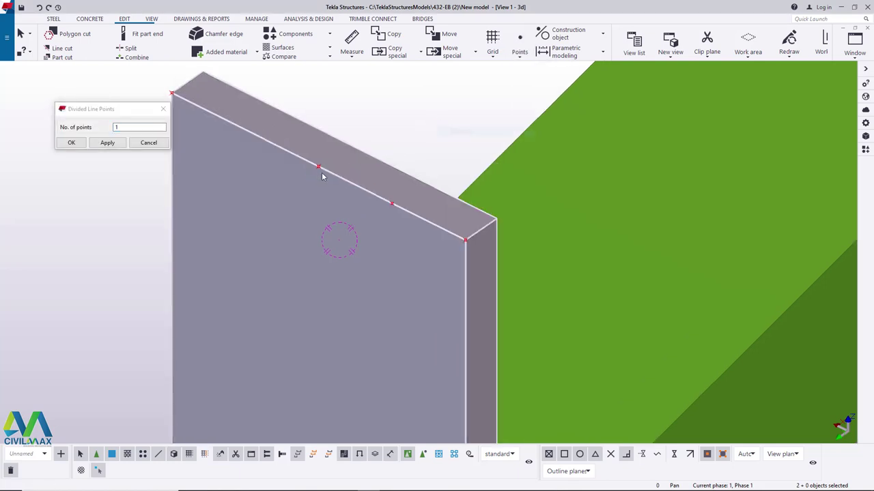
Copy the plate edge's midpoint by the spacing from the quarter point to the midpoint, onto the opposite half of the edge
right_click(319, 168)
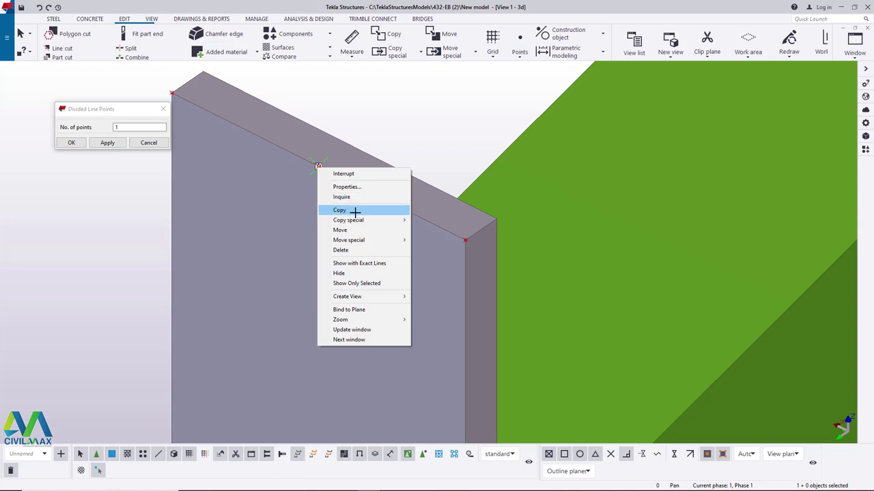
click(344, 208)
click(391, 203)
right_click(400, 121)
click(424, 126)
click(70, 145)
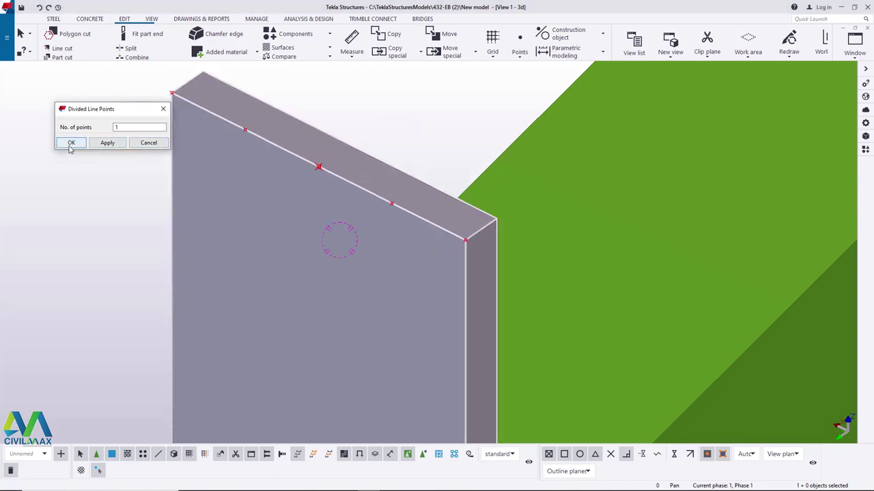
Copy both quarter points on the plate's upper edge once with a linear offset of -30 in Z
ctrl+click(392, 205)
right_click(435, 111)
mouse_move(485, 142)
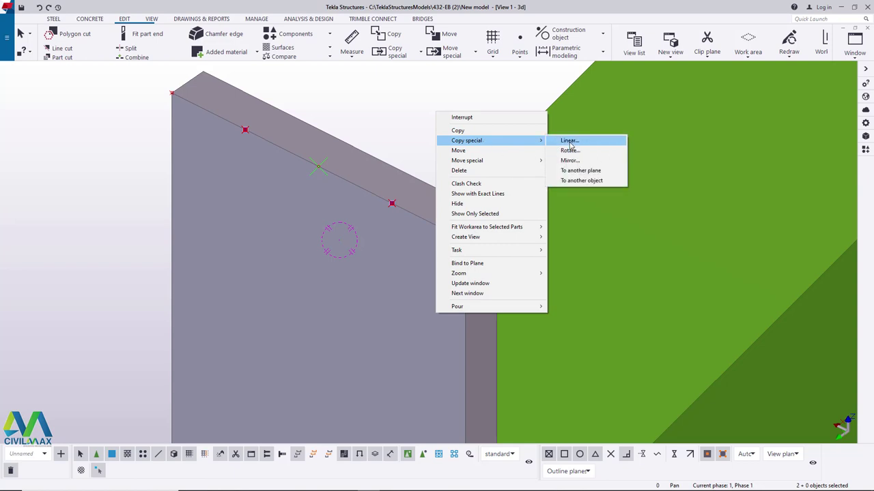
click(569, 140)
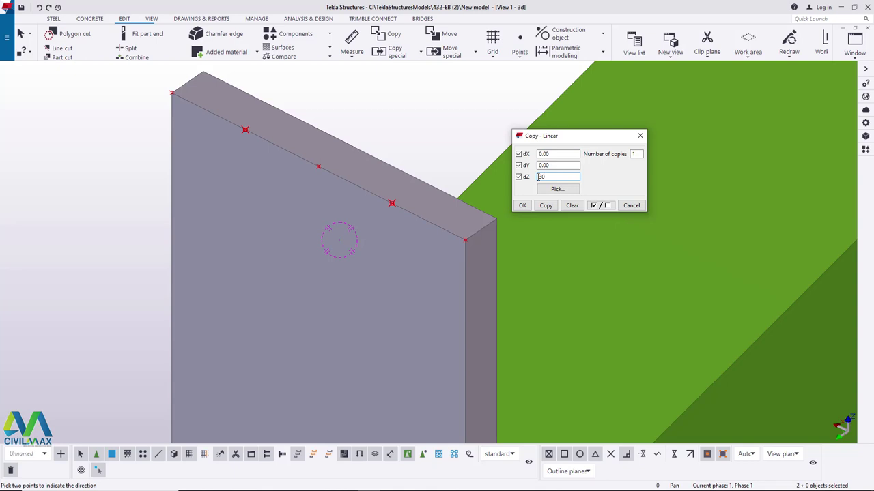
double_click(542, 176)
click(545, 204)
right_click(413, 138)
click(435, 150)
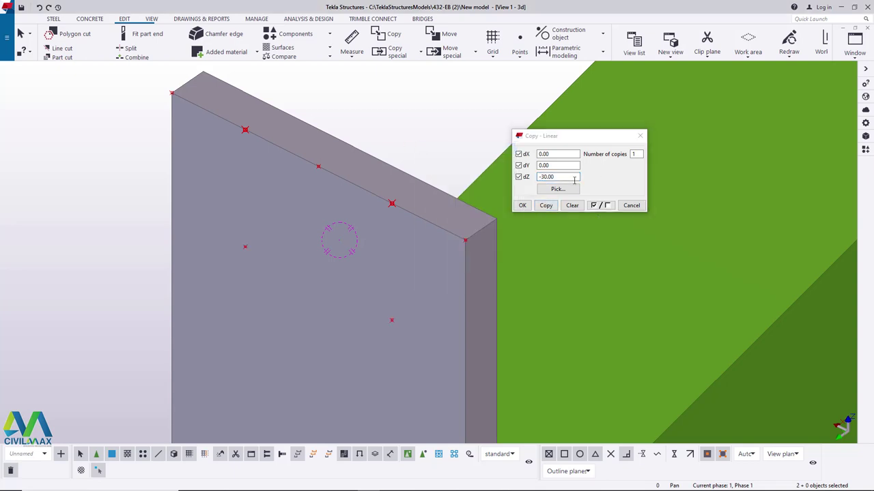
click(640, 136)
Open the applications and components catalog and select its existing search term for a new search
click(865, 149)
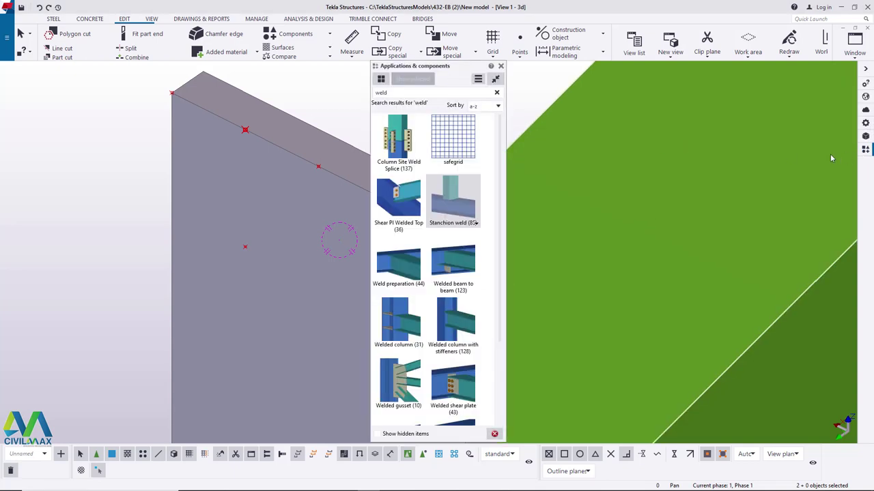
drag(426, 94, 364, 96)
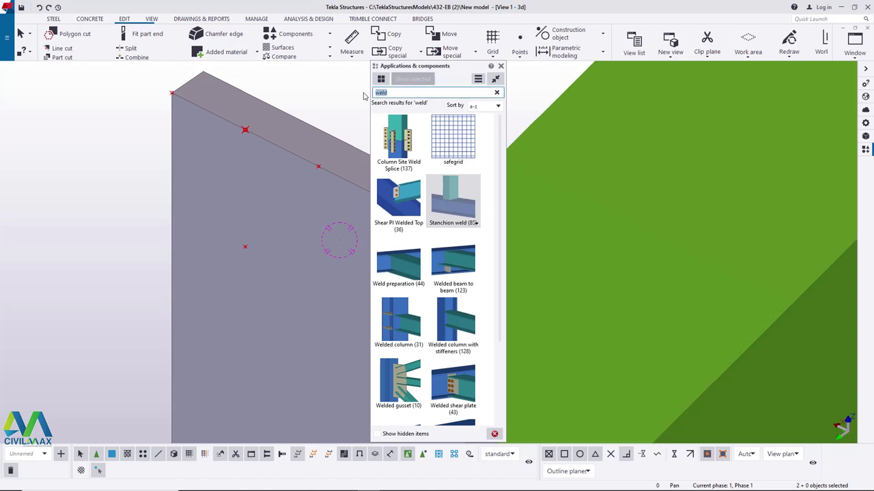
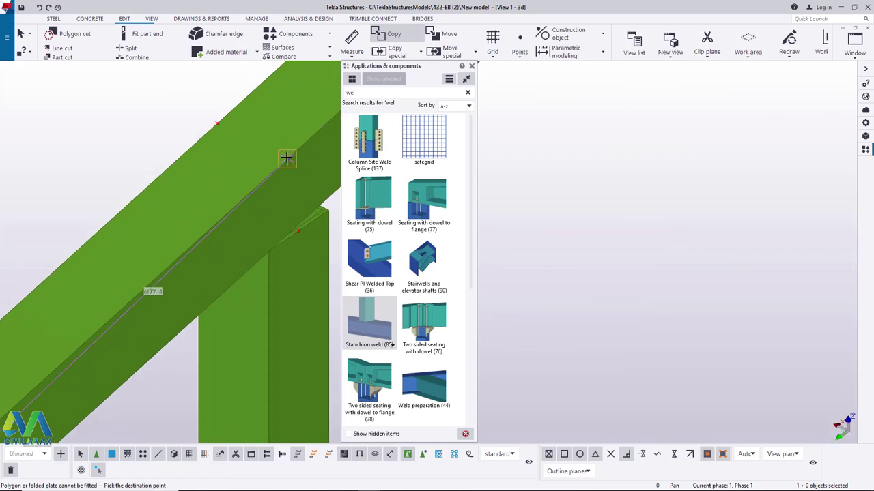
Close the component catalog and copy the upright plate to the chord-edge points at five successive verticals
scroll(286, 158, down, 3)
click(471, 66)
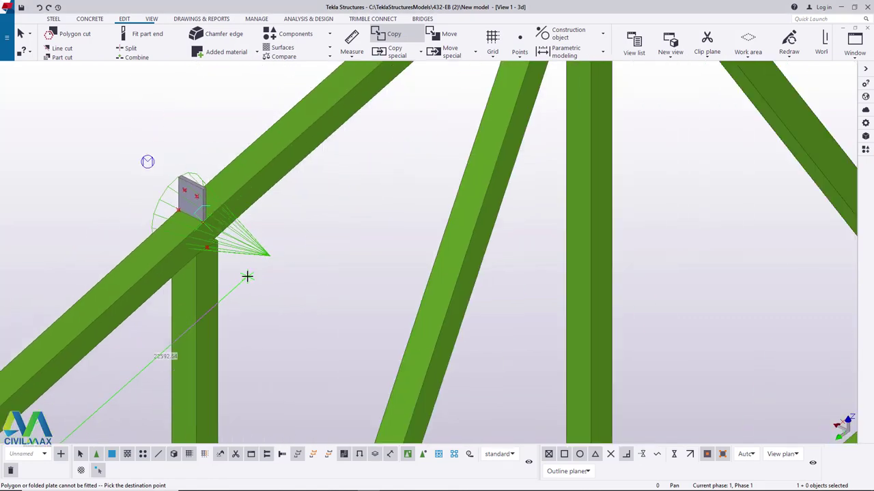
scroll(335, 245, down, 2)
scroll(415, 101, up, 5)
scroll(389, 139, up, 3)
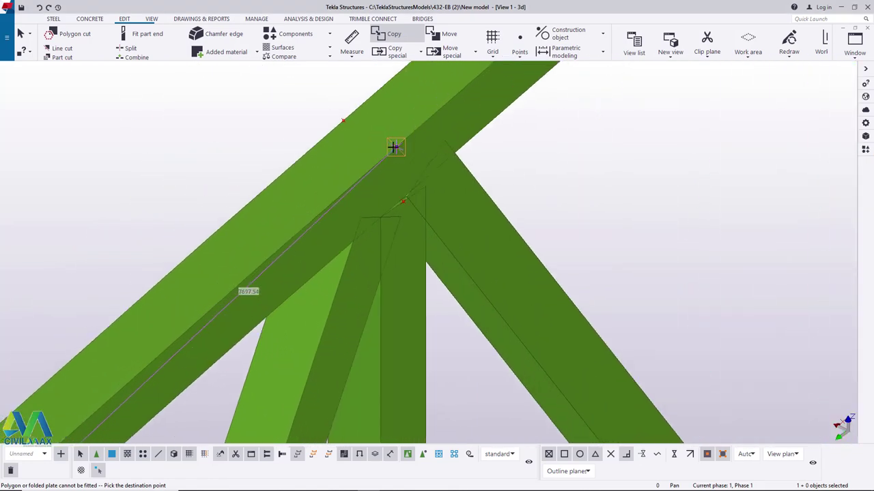
scroll(368, 205, down, 6)
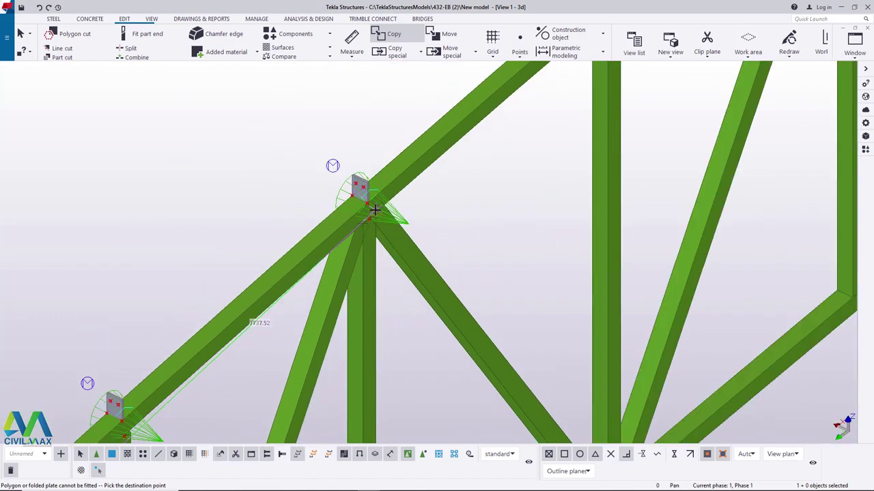
scroll(476, 103, up, 2)
scroll(476, 103, up, 2)
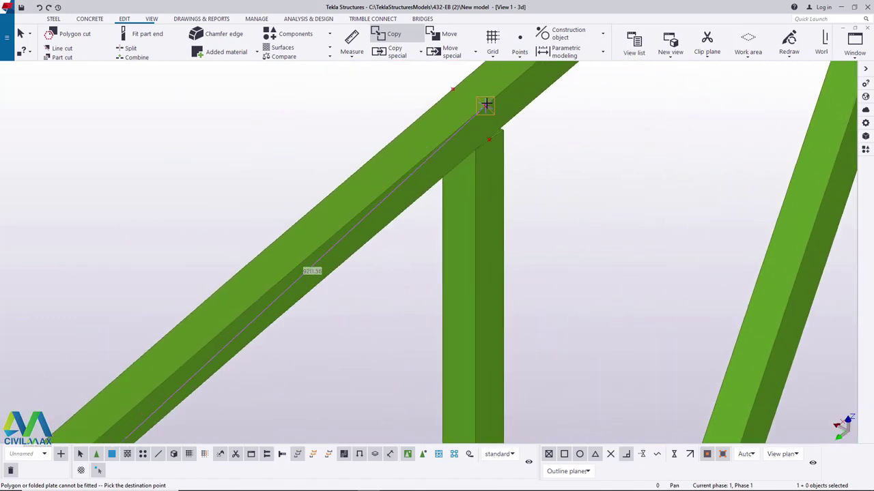
scroll(371, 263, down, 4)
scroll(464, 175, up, 3)
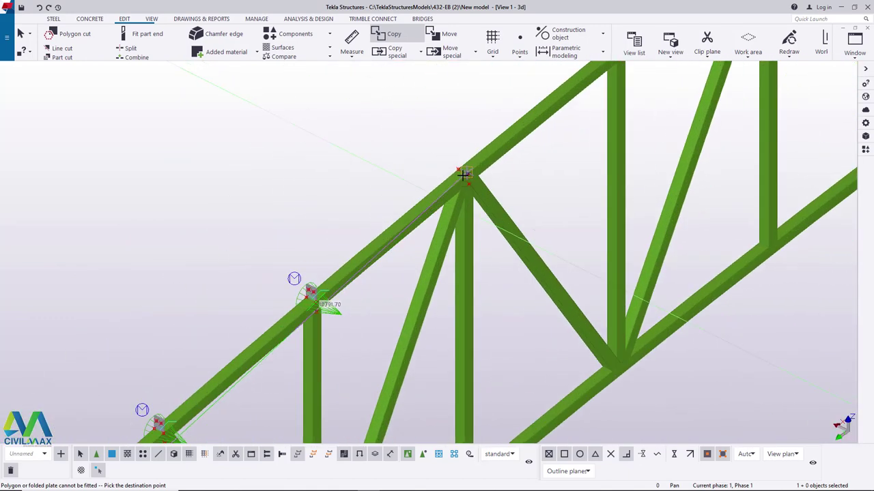
scroll(471, 170, up, 1)
scroll(369, 267, down, 3)
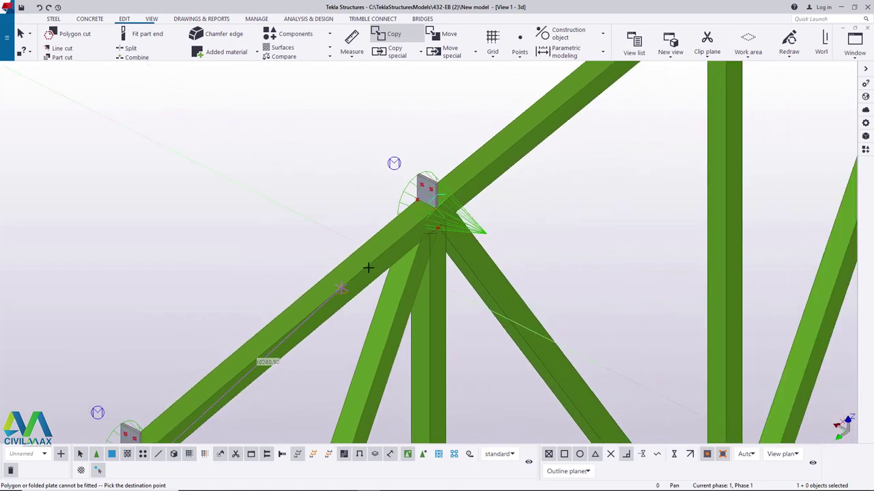
scroll(553, 128, up, 3)
scroll(553, 128, up, 1)
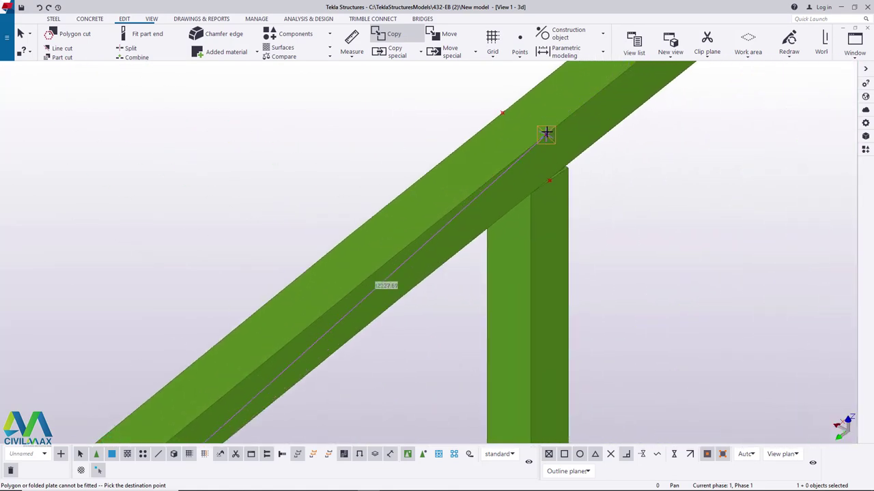
click(546, 135)
Continue copying the upright plate to the front chord-edge points at the next four verticals up the truss
scroll(414, 241, down, 6)
scroll(569, 100, up, 1)
scroll(405, 291, down, 2)
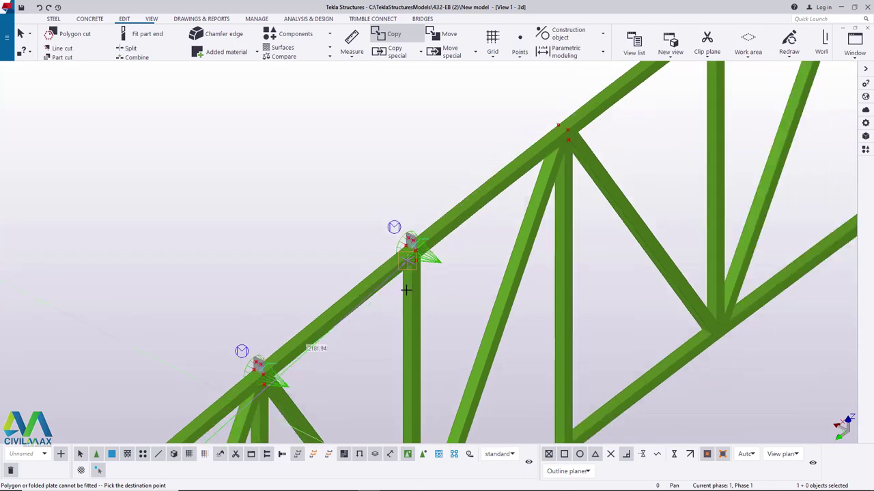
scroll(536, 146, up, 1)
scroll(519, 199, up, 4)
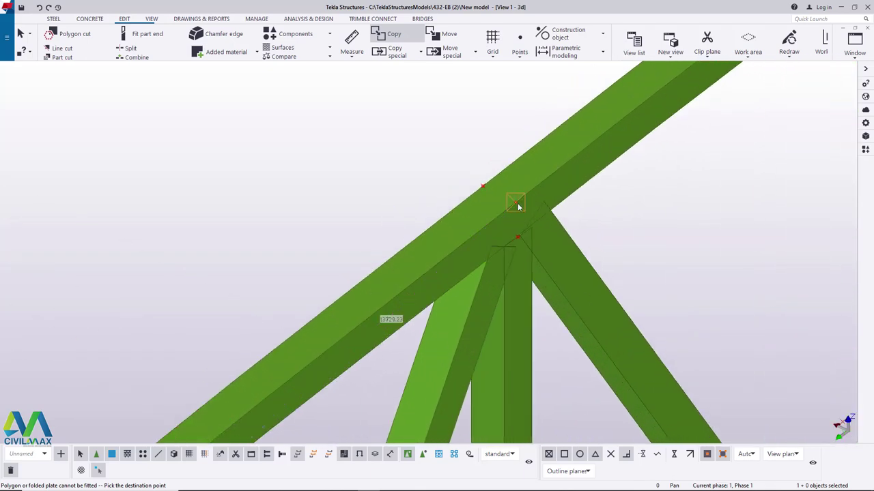
scroll(478, 225, down, 4)
scroll(626, 171, up, 4)
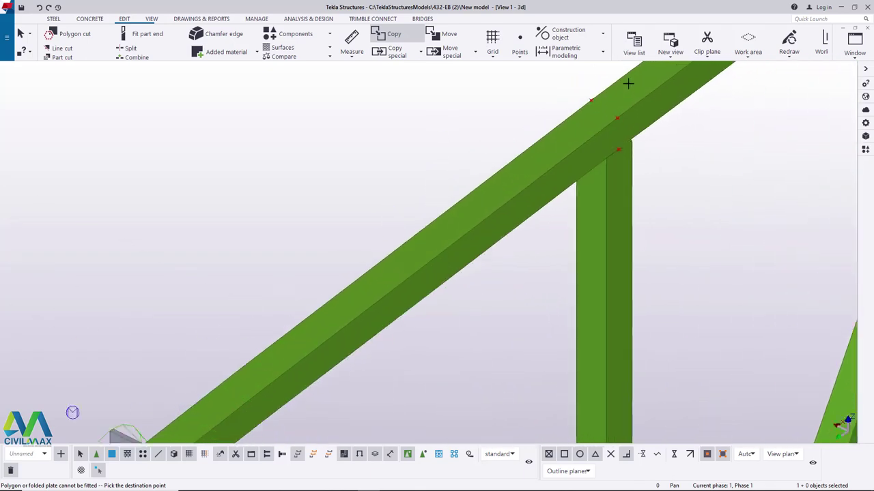
scroll(434, 246, down, 5)
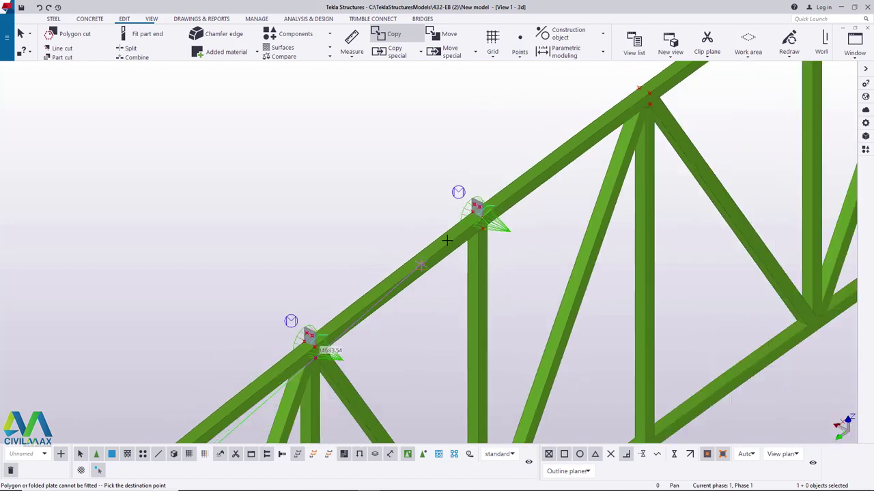
scroll(594, 138, up, 5)
scroll(591, 149, up, 1)
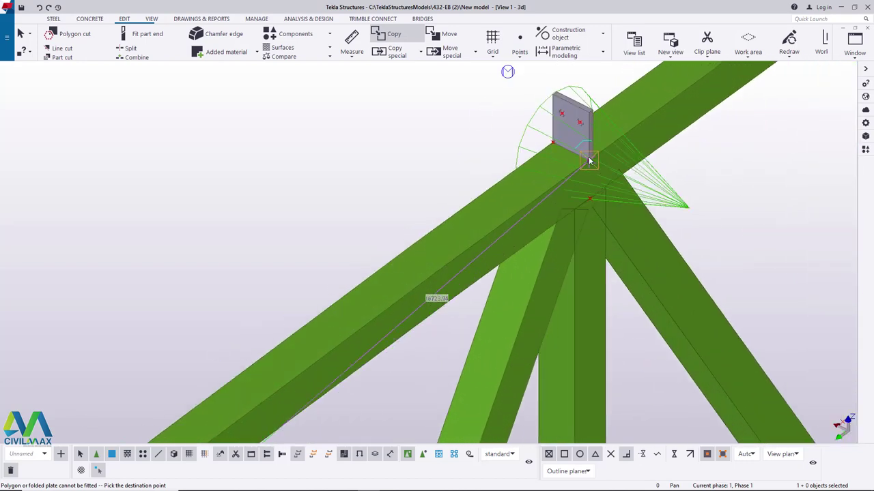
scroll(410, 263, down, 5)
scroll(604, 141, up, 5)
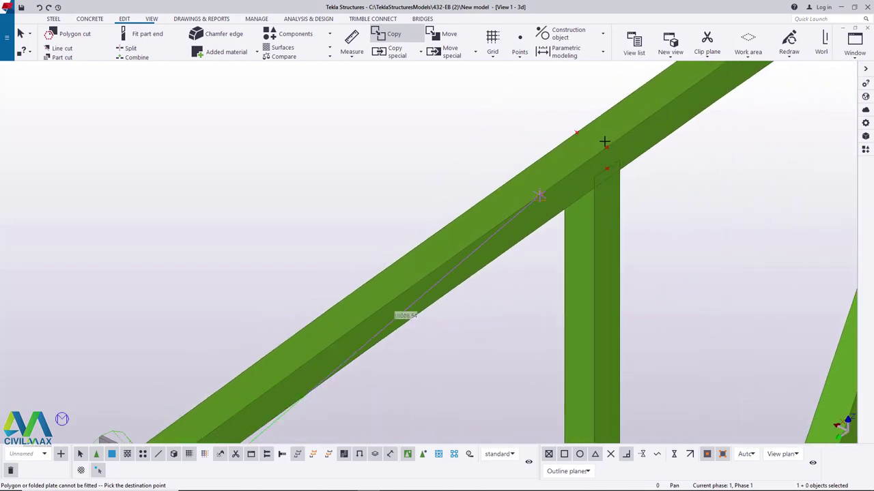
Copy the upright plate to the five remaining marked verticals, ending at the last chord node that has reference points
scroll(464, 259, down, 5)
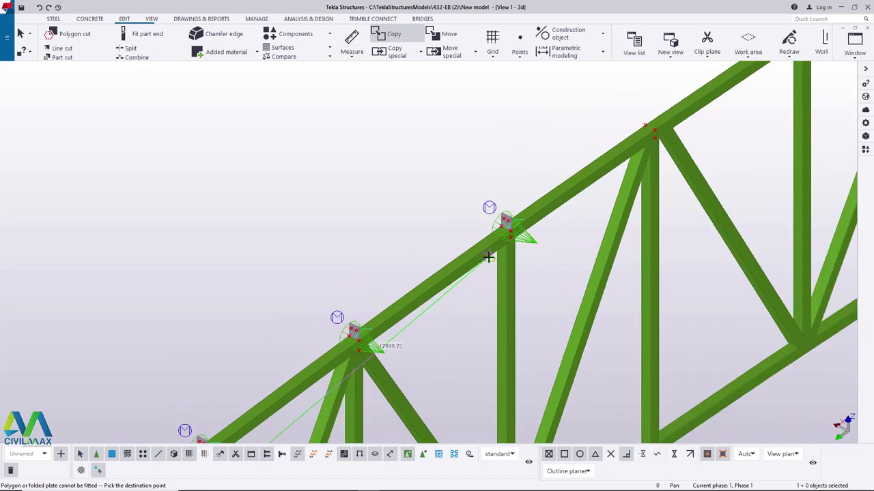
scroll(576, 187, up, 5)
scroll(570, 191, up, 1)
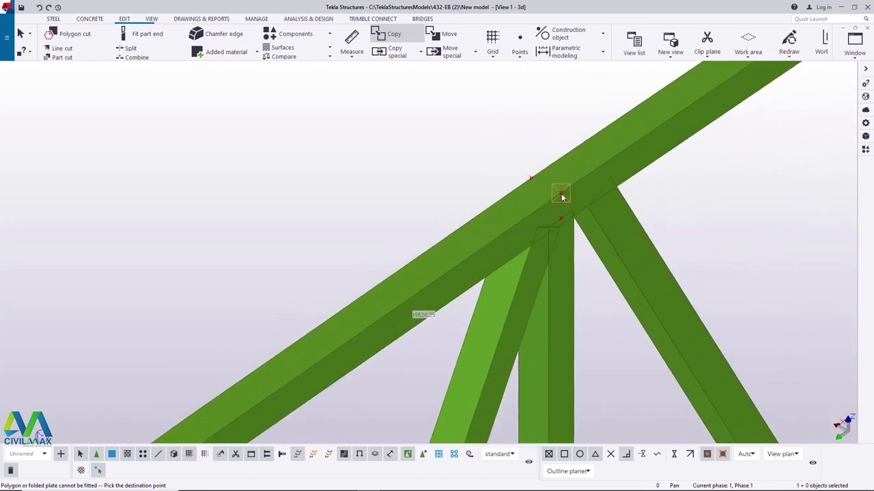
scroll(561, 197, down, 4)
scroll(572, 187, up, 4)
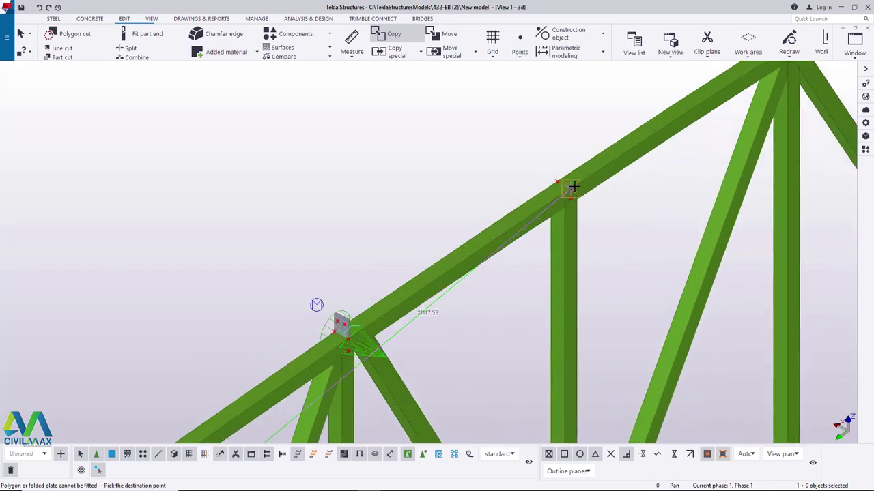
scroll(572, 187, up, 2)
click(572, 187)
scroll(491, 230, down, 3)
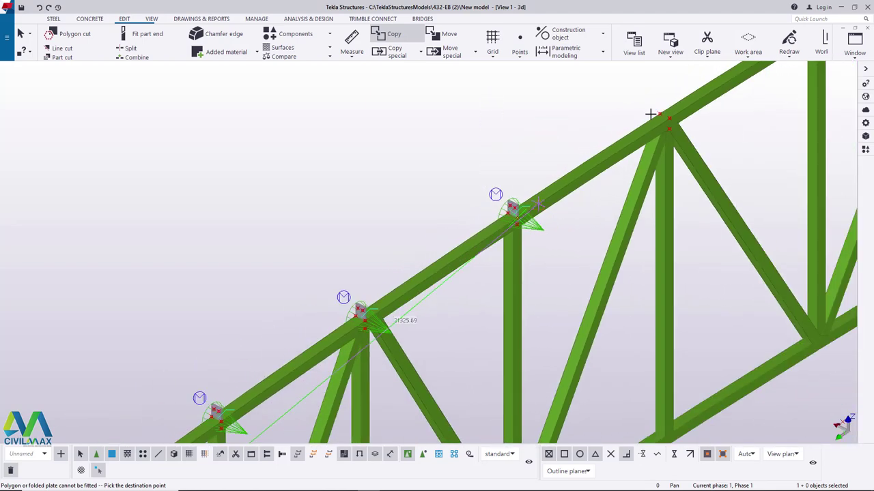
scroll(658, 119, up, 4)
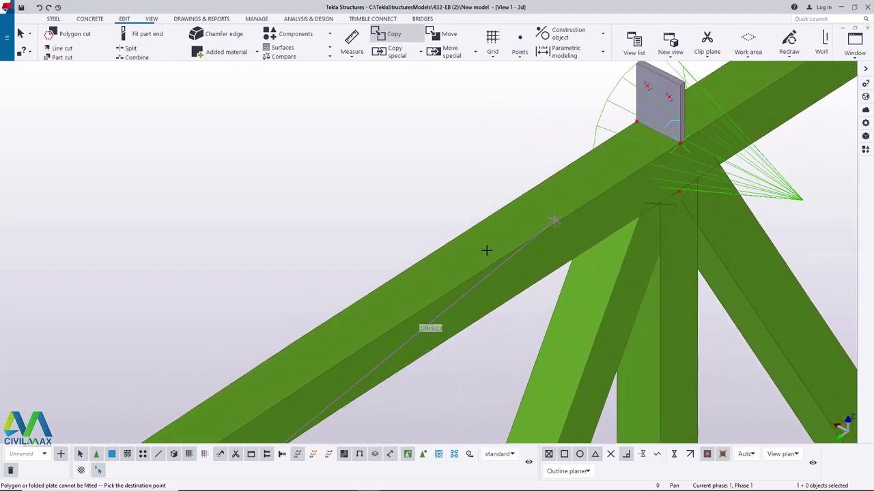
scroll(486, 251, down, 5)
scroll(708, 97, up, 5)
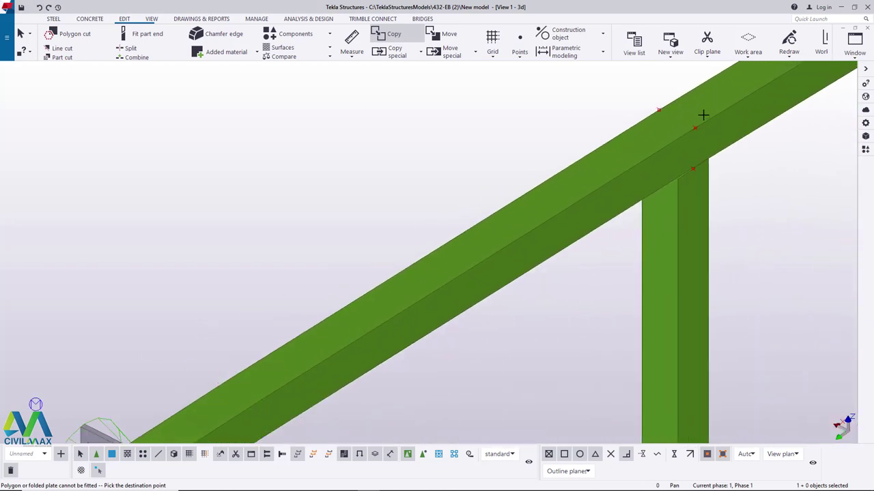
scroll(584, 207, down, 4)
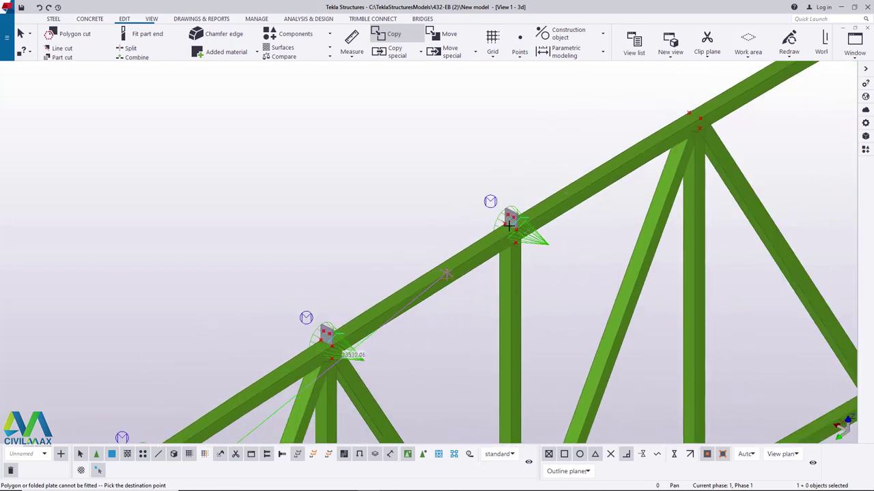
scroll(725, 93, up, 5)
scroll(716, 116, up, 1)
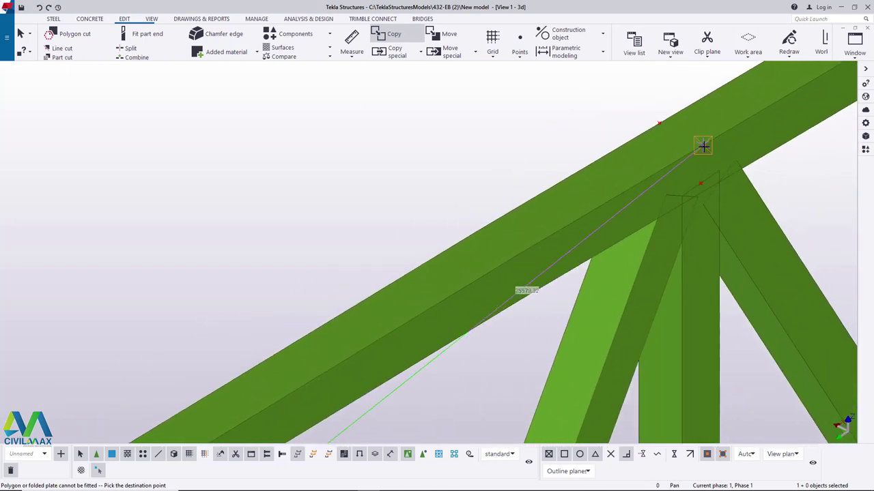
click(704, 148)
scroll(342, 289, down, 6)
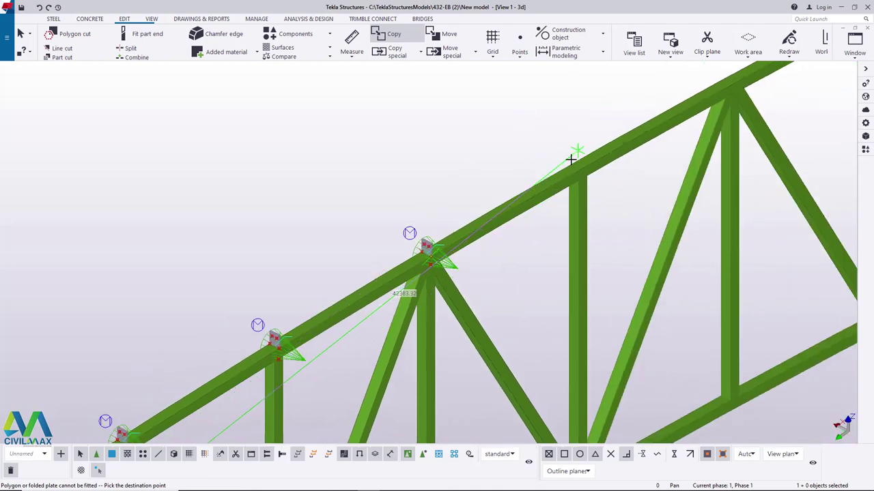
End the plate copying and redraw the 3D view to clear the temporary graphics
click(520, 143)
scroll(542, 113, down, 8)
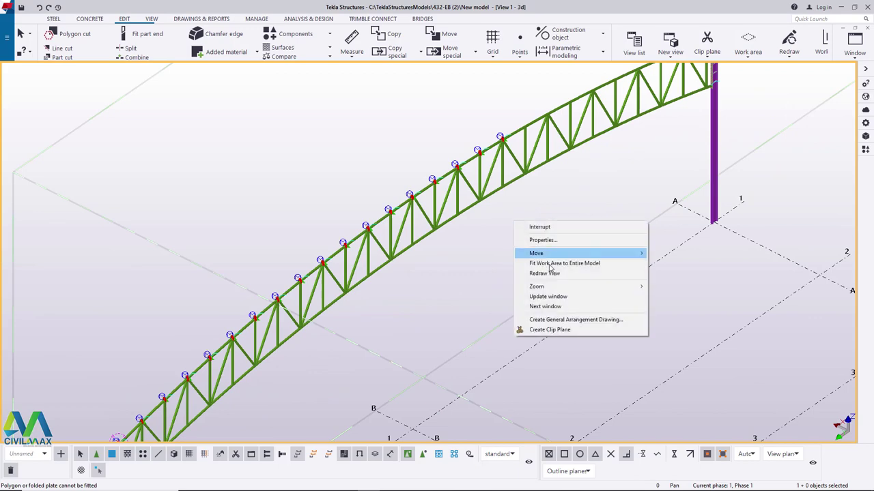
click(550, 275)
scroll(550, 275, down, 2)
Select the first four upright plates on the truss top chord, starting from the plate beside the grid C column
scroll(303, 308, up, 8)
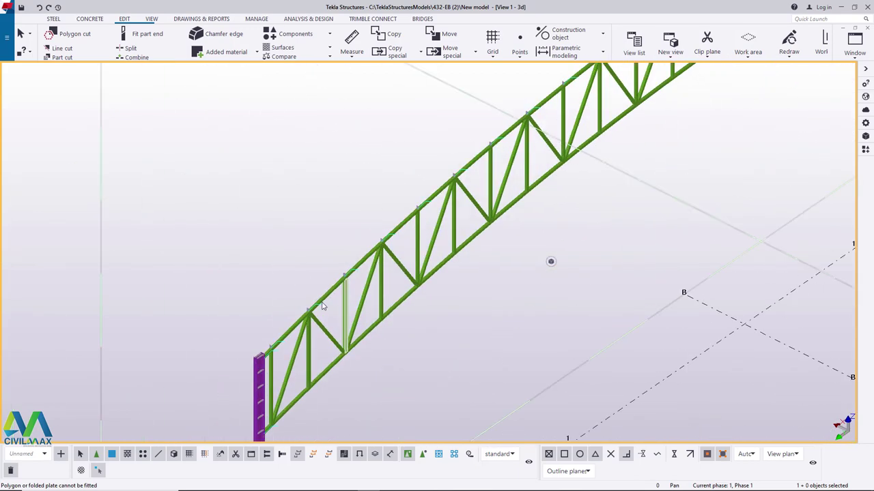
scroll(304, 311, up, 6)
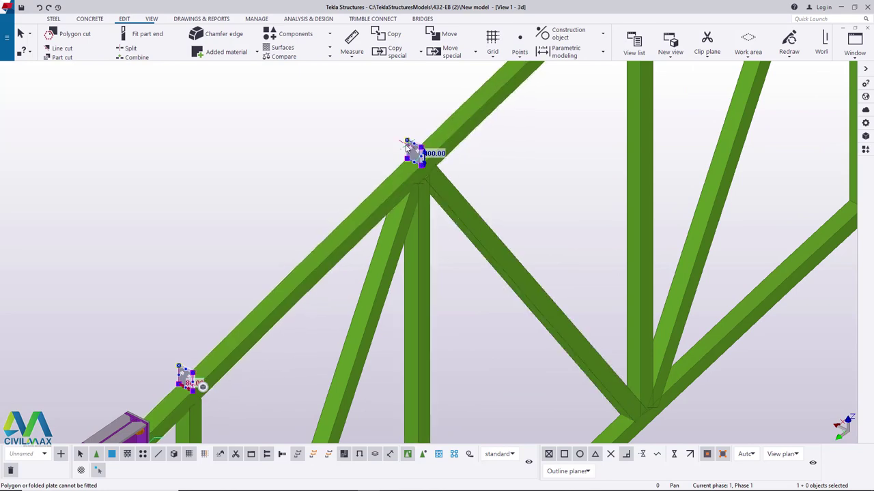
scroll(242, 311, down, 6)
scroll(404, 169, up, 4)
ctrl+click(366, 191)
scroll(333, 299, down, 3)
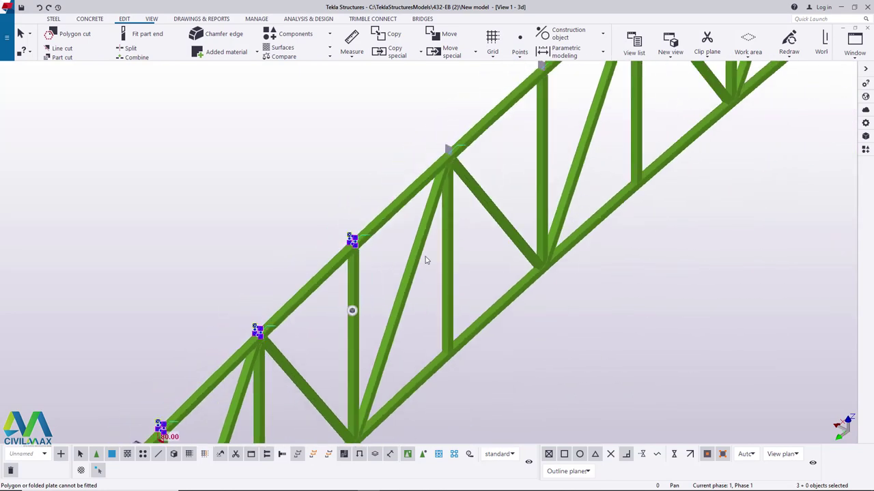
scroll(426, 261, down, 3)
scroll(452, 154, up, 9)
ctrl+click(418, 212)
scroll(354, 299, down, 6)
scroll(511, 151, up, 2)
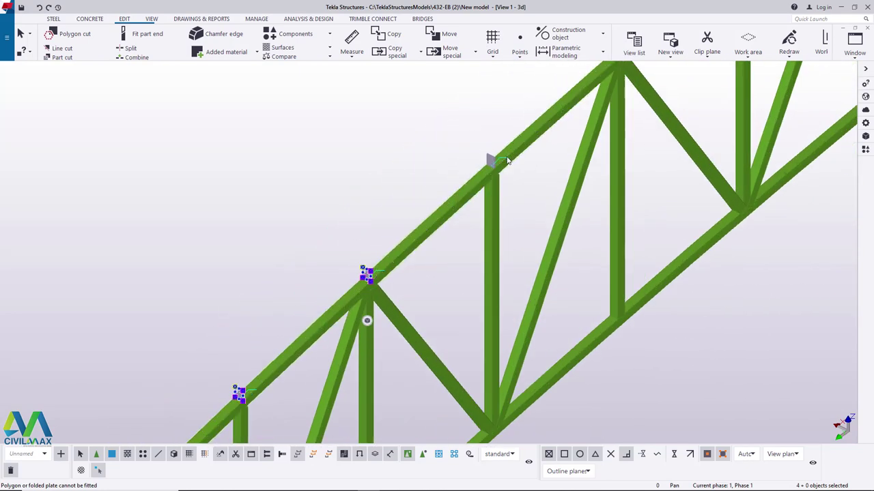
Add the fifth to eighth upright plates up the top chord to the selection
scroll(507, 157, up, 2)
ctrl+click(480, 157)
scroll(380, 313, down, 4)
scroll(503, 186, up, 6)
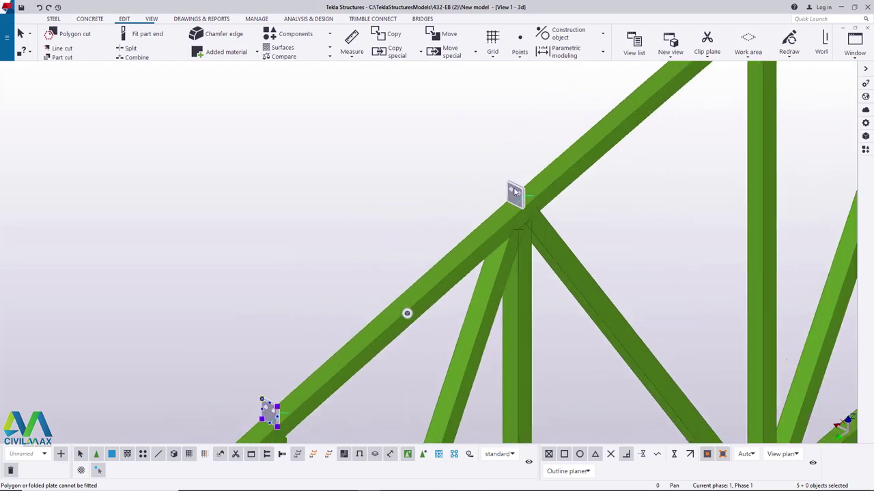
scroll(515, 191, up, 1)
ctrl+click(515, 192)
scroll(404, 298, down, 6)
scroll(571, 174, up, 7)
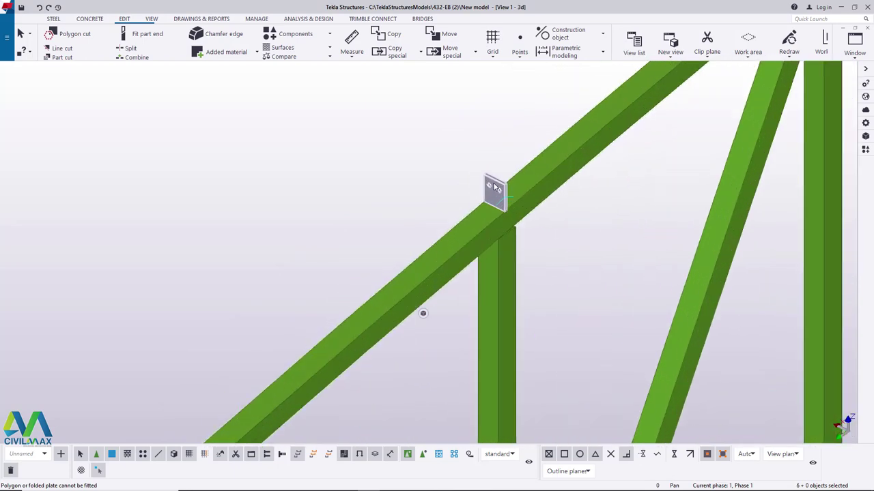
ctrl+click(495, 187)
scroll(377, 298, down, 4)
scroll(587, 122, up, 4)
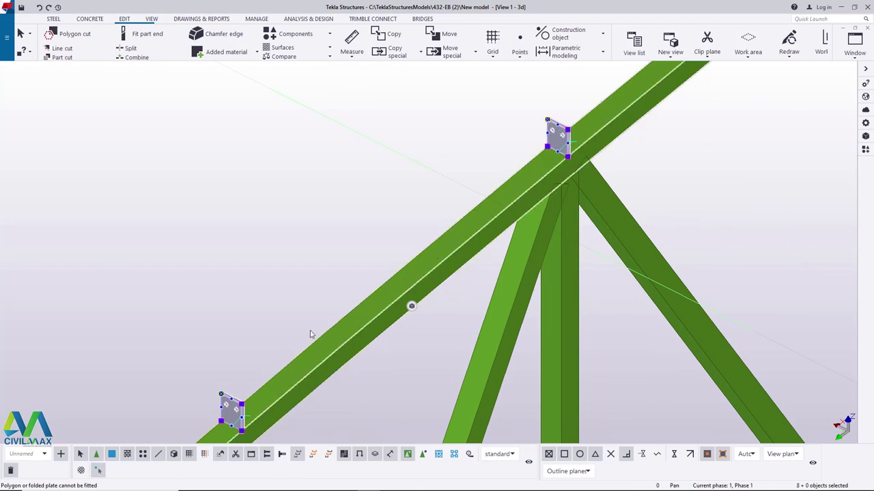
Extend the plate selection with the ninth, tenth and eleventh upright plates along the top chord
scroll(328, 334, down, 3)
scroll(458, 232, up, 4)
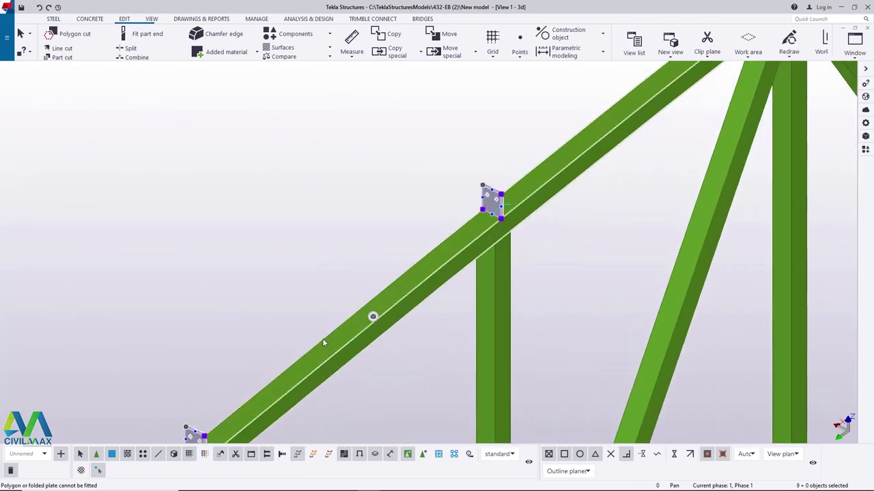
scroll(324, 343, down, 3)
scroll(499, 244, up, 4)
shift+click(523, 205)
scroll(409, 358, down, 3)
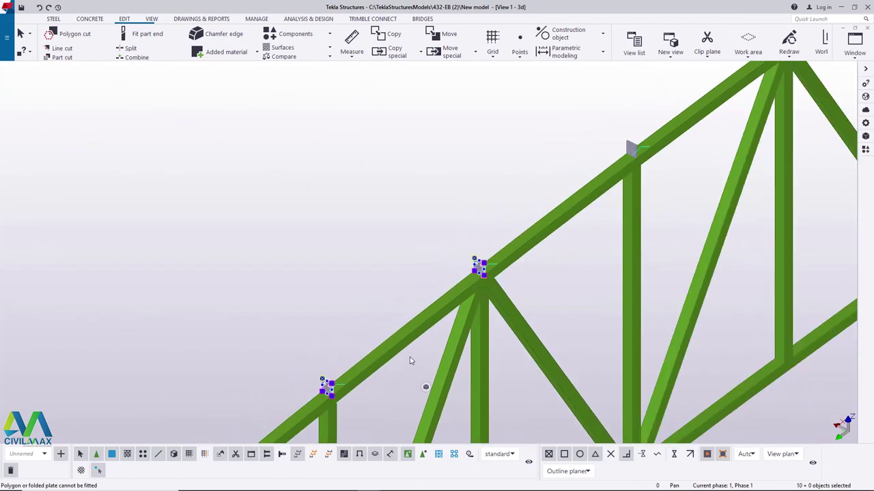
scroll(535, 209, up, 4)
shift+click(539, 213)
scroll(420, 338, down, 3)
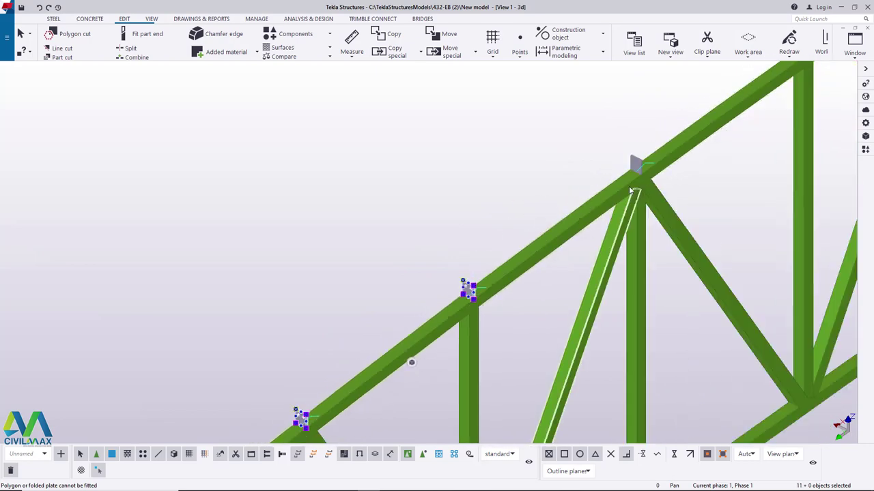
Include the twelfth, thirteenth and fourteenth upright plates on the top chord in the selection
scroll(632, 164, up, 4)
shift+click(631, 172)
scroll(346, 292, down, 2)
scroll(307, 325, down, 3)
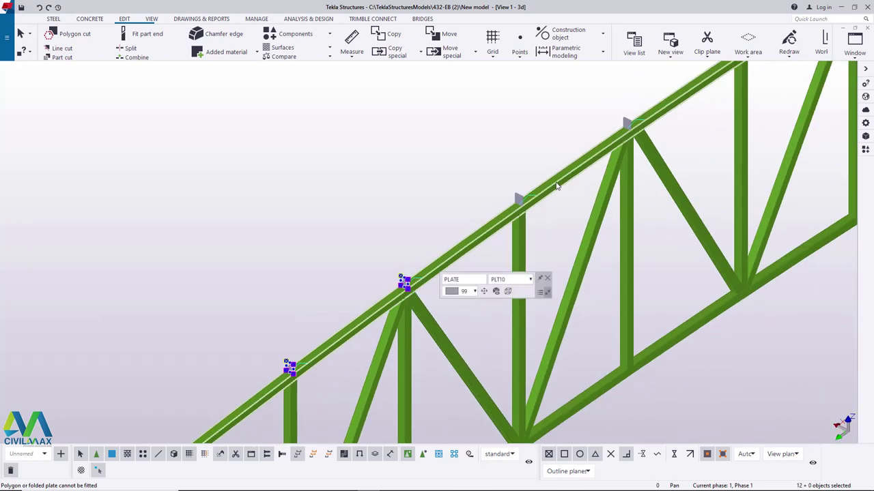
scroll(495, 211, up, 4)
shift+click(497, 211)
scroll(386, 296, down, 1)
scroll(386, 296, down, 3)
scroll(518, 183, up, 4)
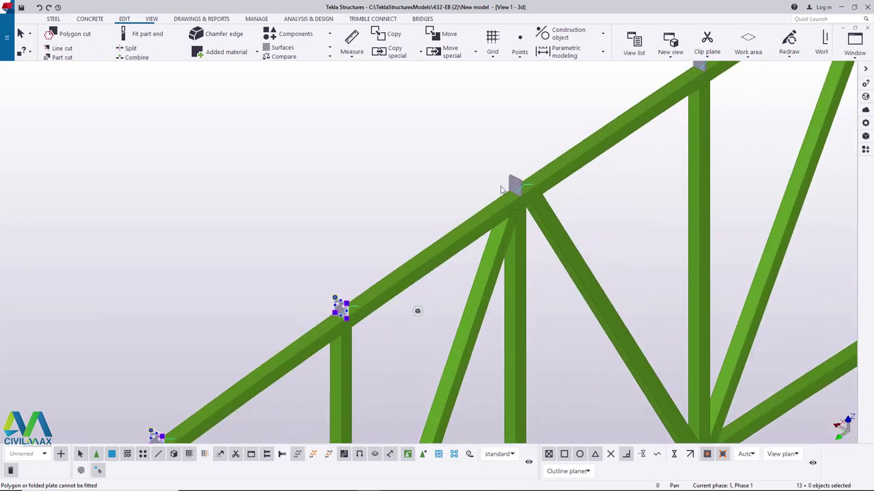
scroll(342, 313, down, 3)
scroll(576, 146, up, 4)
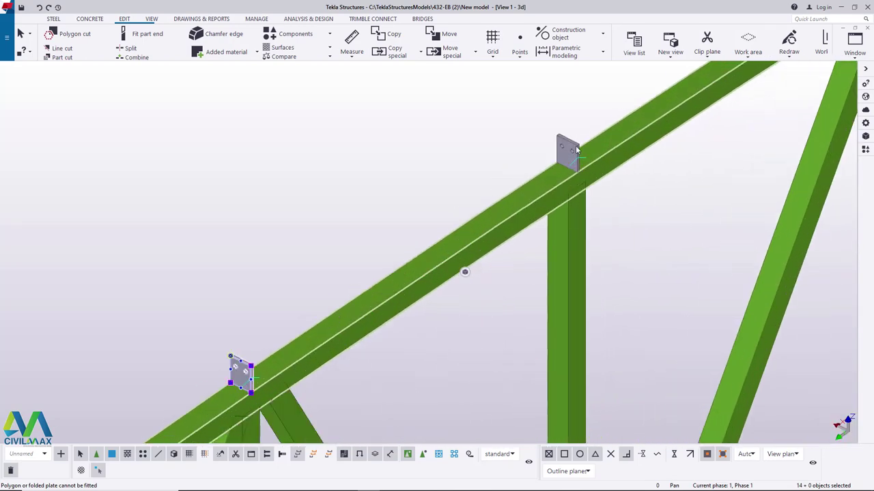
Add the last four upright plates near midspan, so that all 18 plates on the top chord are selected
scroll(426, 258, down, 3)
scroll(524, 216, up, 4)
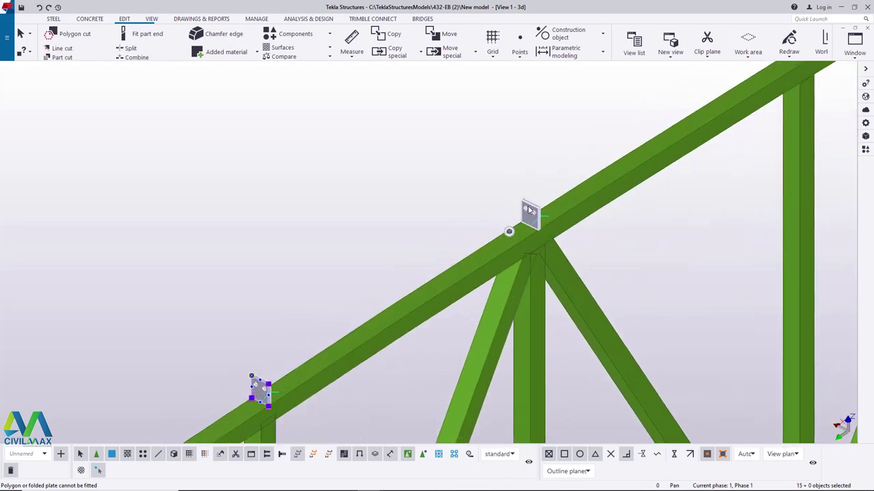
shift+click(524, 213)
scroll(526, 218, down, 1)
scroll(692, 122, up, 3)
scroll(394, 291, down, 3)
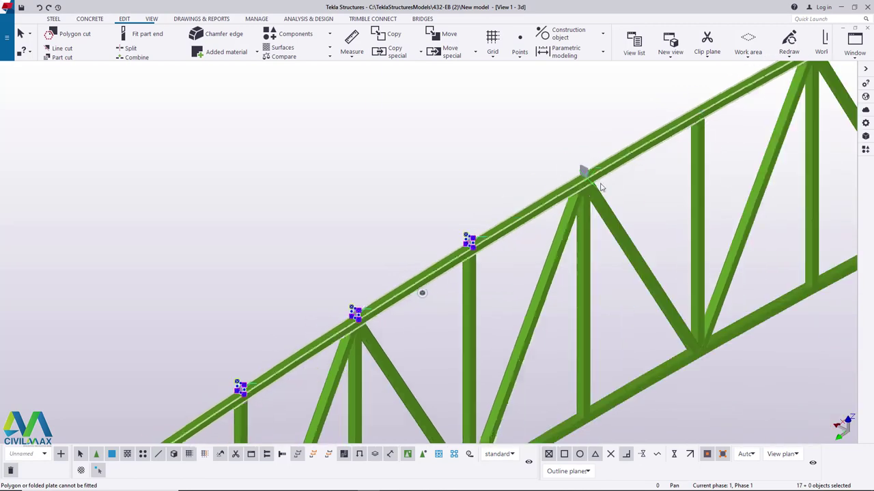
scroll(593, 164, up, 3)
shift+click(564, 181)
scroll(342, 306, down, 3)
scroll(546, 193, down, 6)
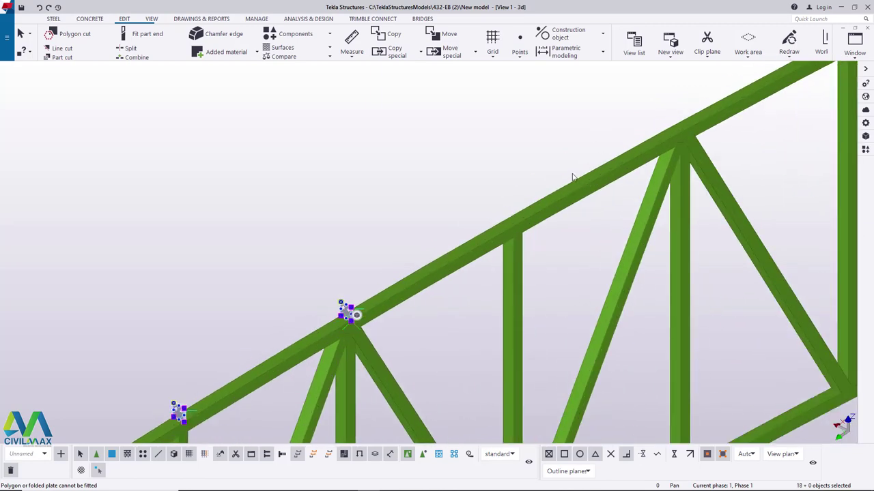
scroll(561, 129, down, 3)
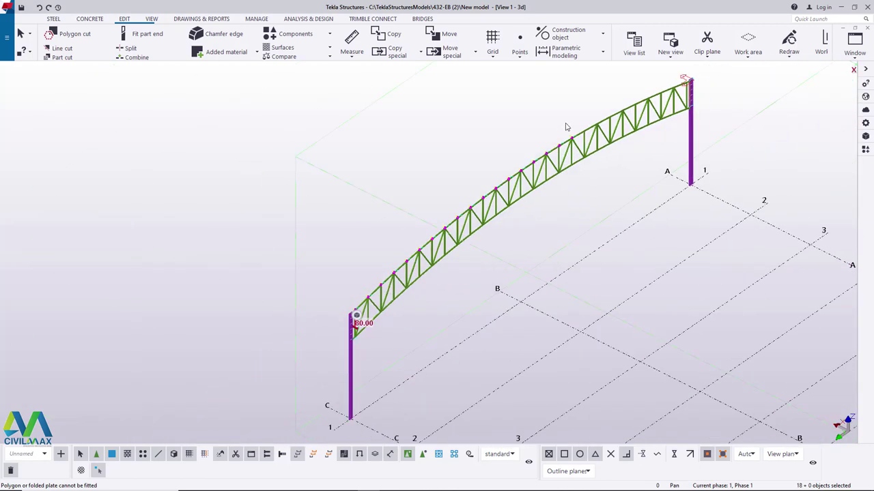
scroll(523, 286, up, 4)
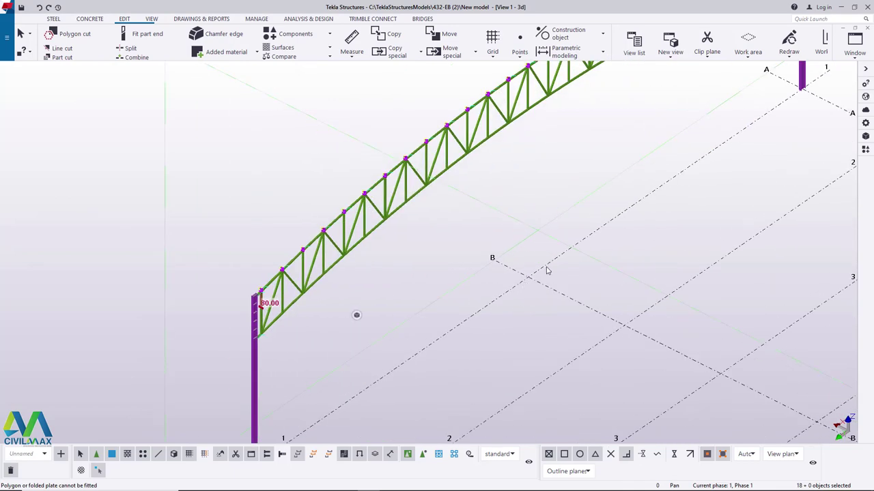
scroll(512, 290, up, 1)
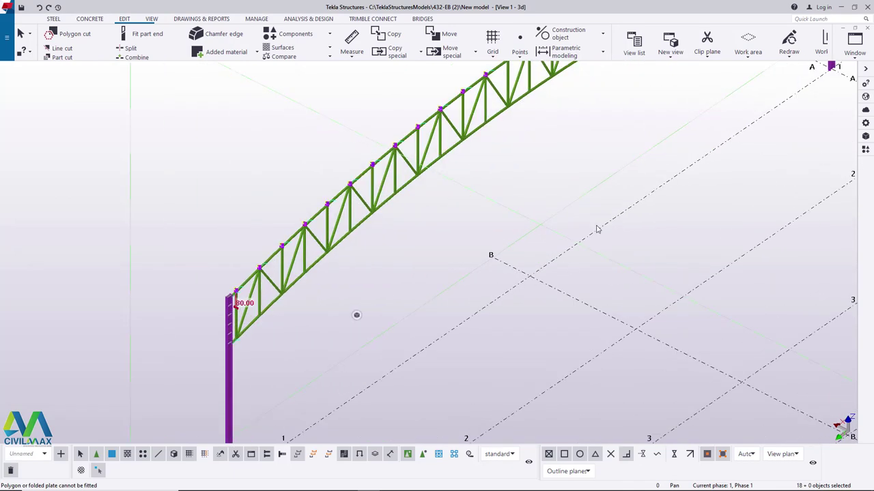
Create a 20000 mm steel beam along grid line 1, centred on grid line B, as a midspan reference
click(53, 19)
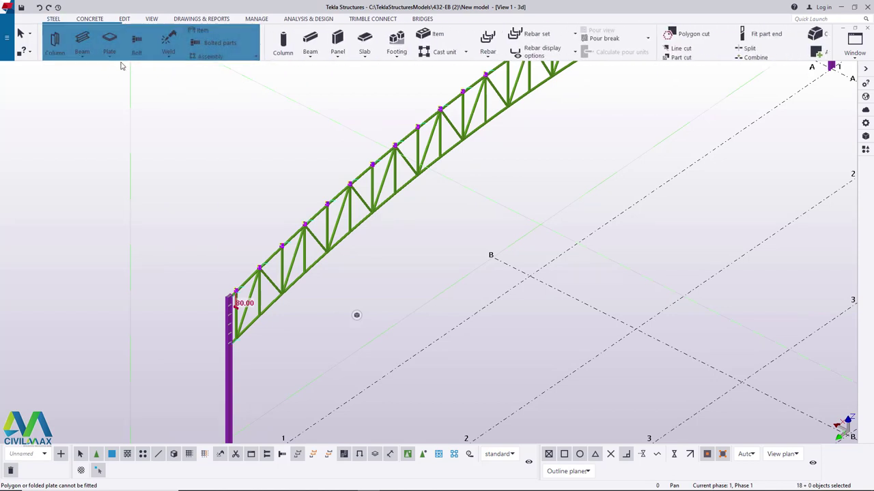
click(82, 53)
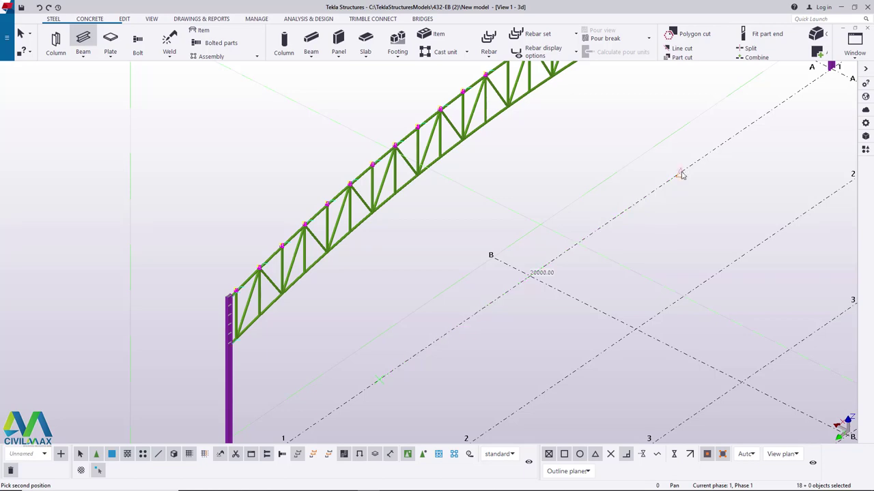
click(599, 154)
scroll(576, 137, down, 5)
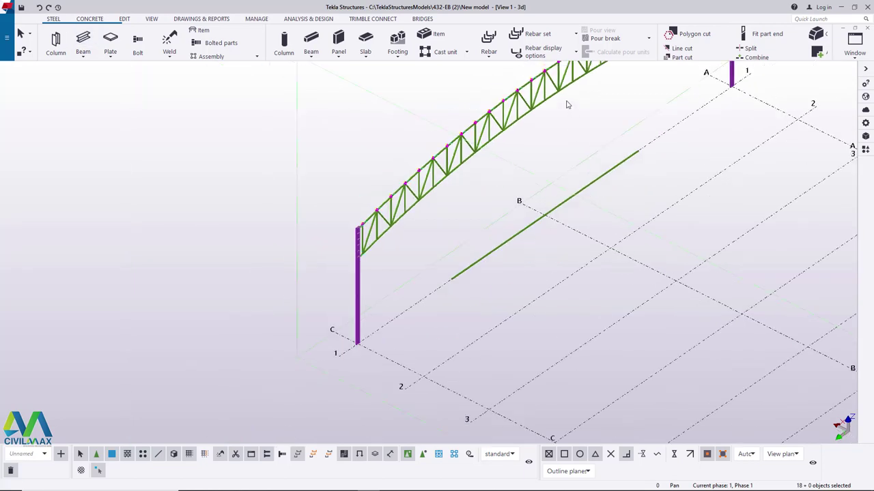
Set the work plane to the vertical plane of the truss at the grid C column top with the Work plane tool
scroll(581, 110, up, 2)
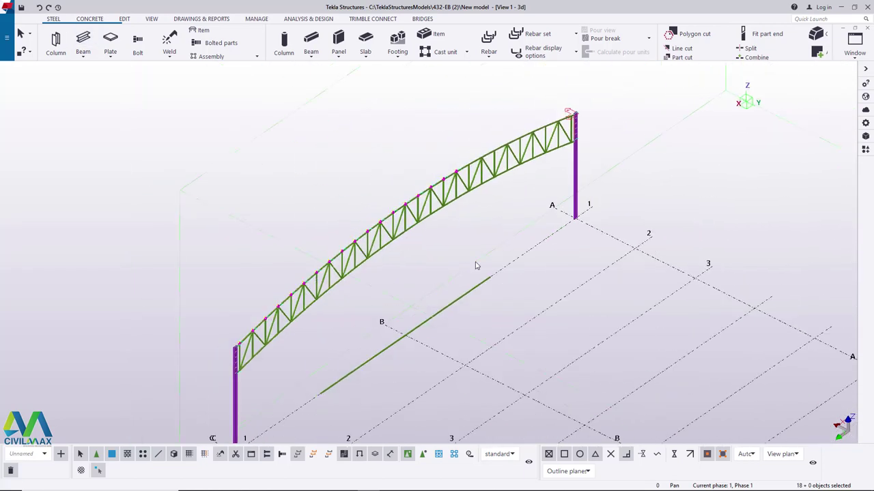
scroll(366, 365, up, 2)
click(150, 19)
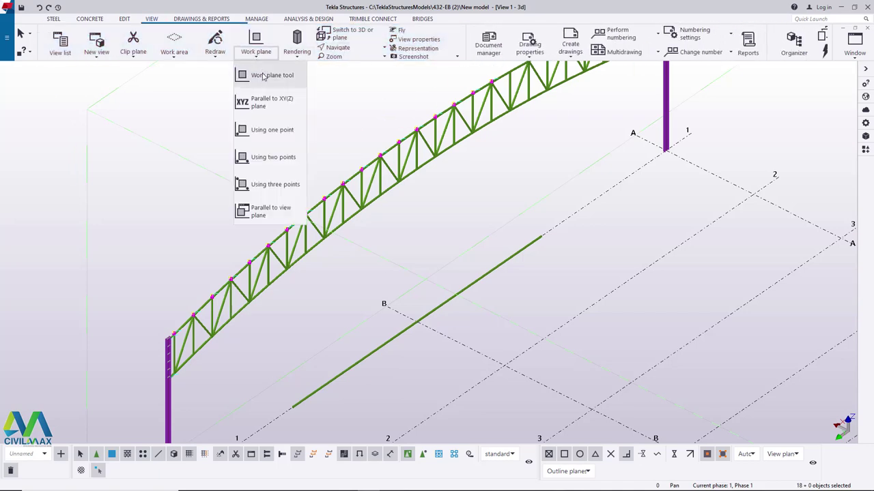
click(263, 75)
scroll(254, 198, up, 5)
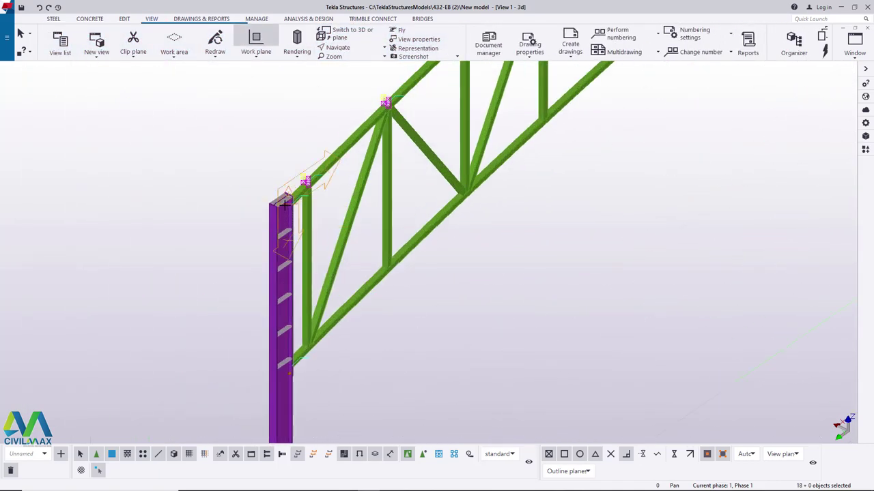
scroll(284, 202, up, 1)
scroll(276, 220, up, 2)
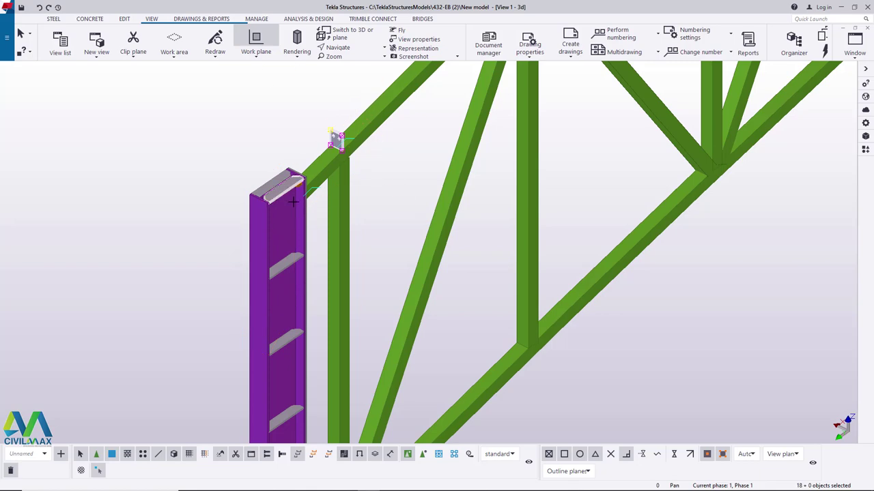
scroll(296, 198, up, 3)
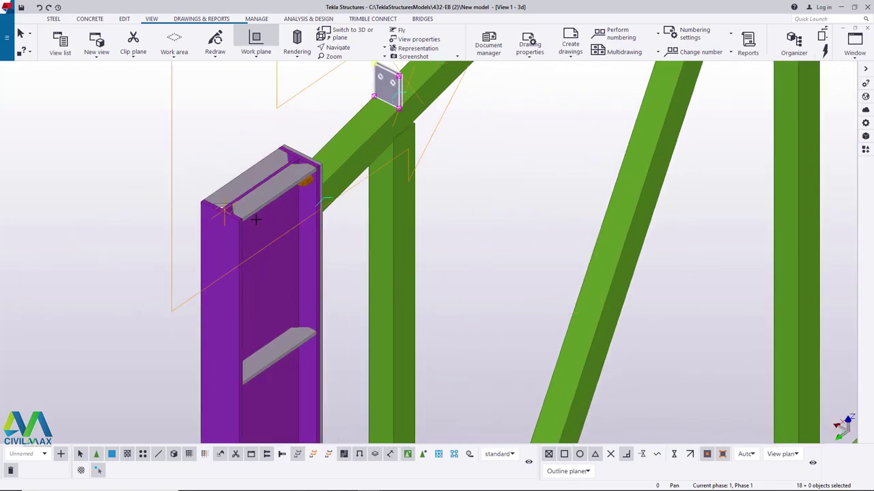
right_click(238, 134)
click(248, 140)
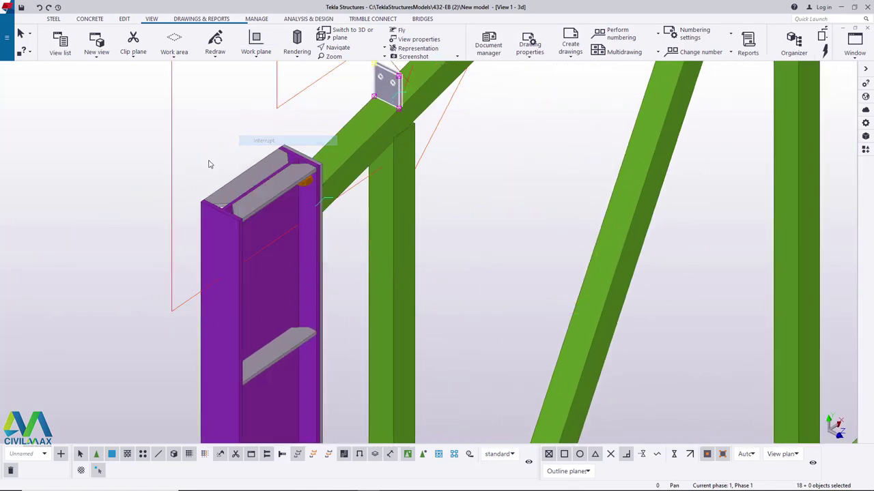
Mirror-copy the selected plates to the other half of the truss about a vertical line through the reference beam's midpoint, at angle -90
scroll(201, 176, down, 7)
scroll(260, 219, down, 3)
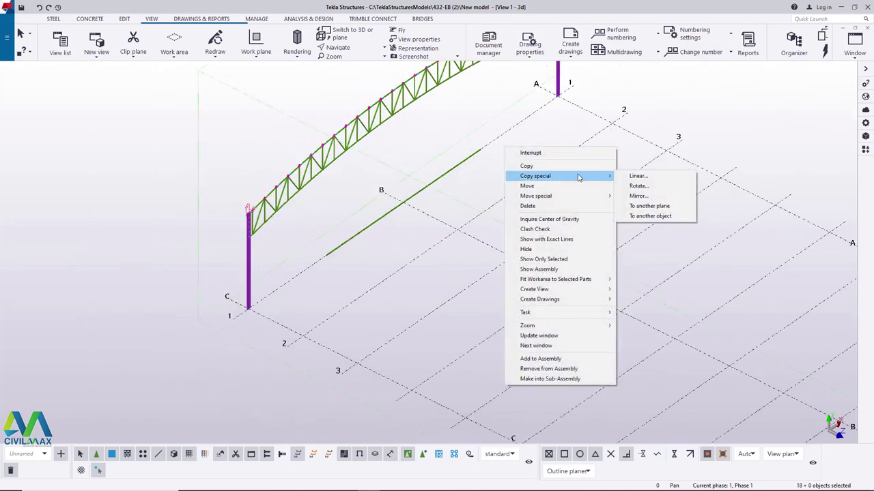
click(636, 195)
scroll(432, 205, up, 6)
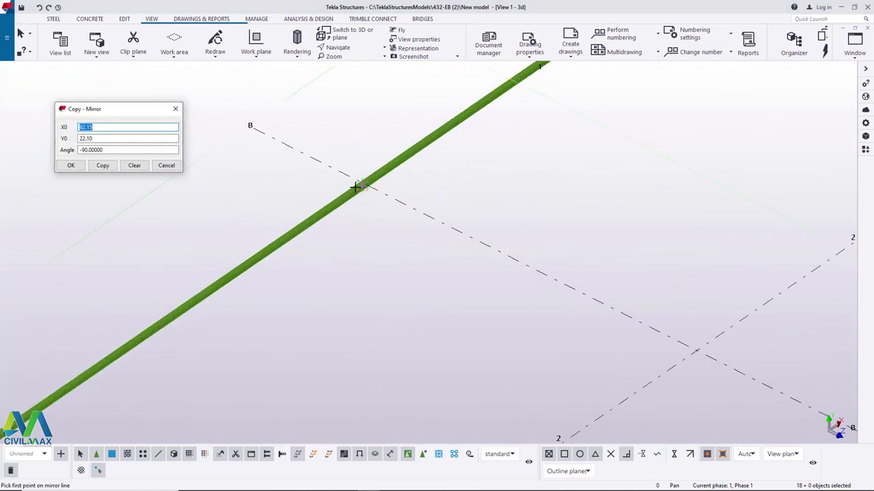
scroll(400, 175, up, 5)
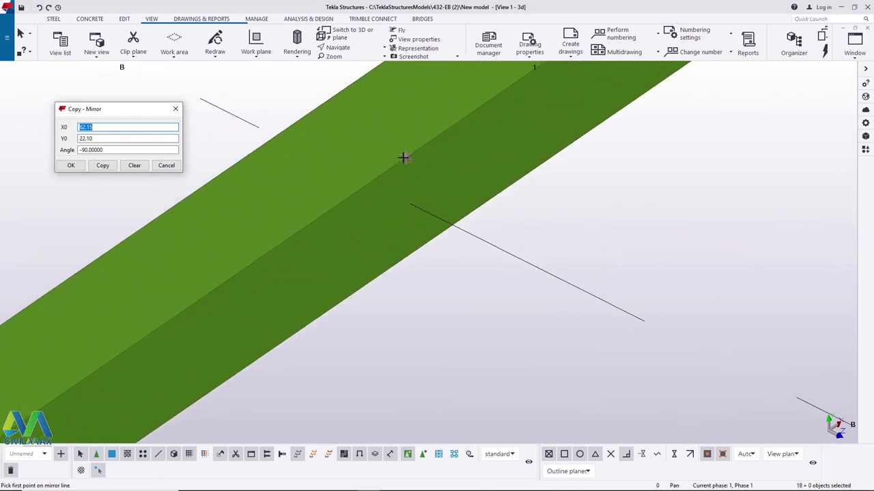
click(404, 157)
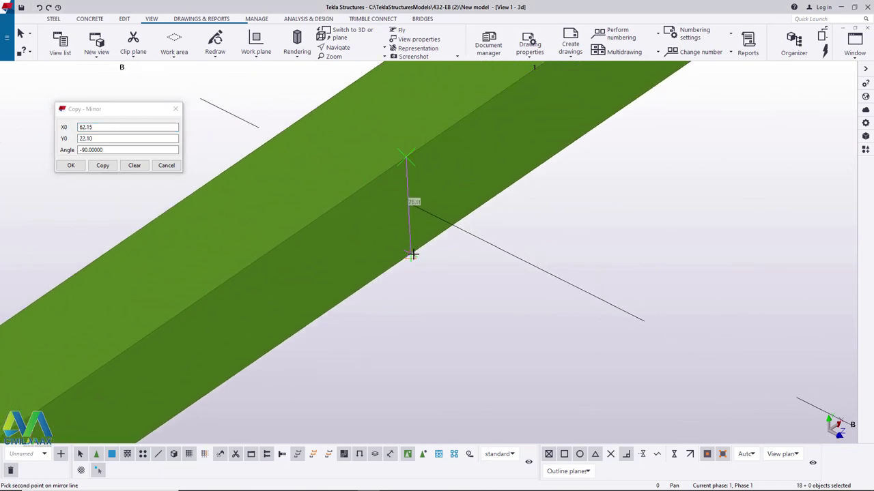
click(102, 165)
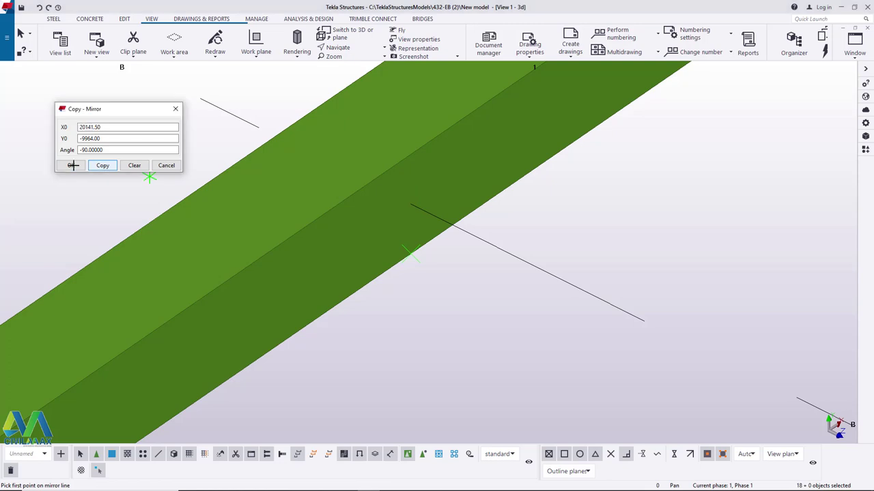
click(70, 165)
right_click(219, 108)
click(248, 113)
scroll(332, 258, down, 5)
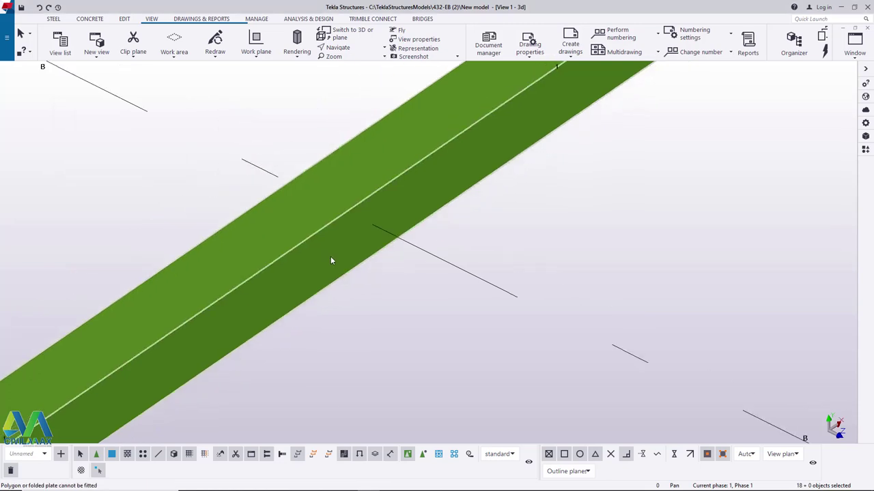
scroll(309, 280, down, 10)
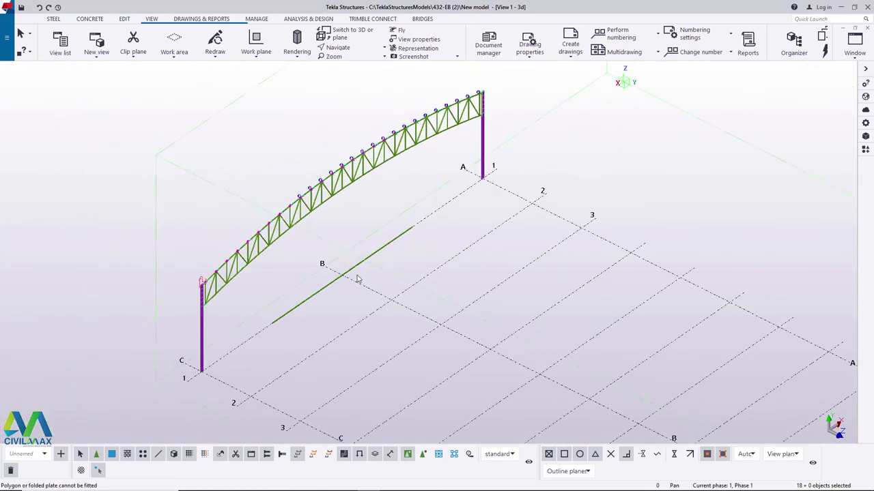
Redraw the view and inspect the mirrored plates along the truss top chord up to the grid A column
scroll(408, 206, up, 10)
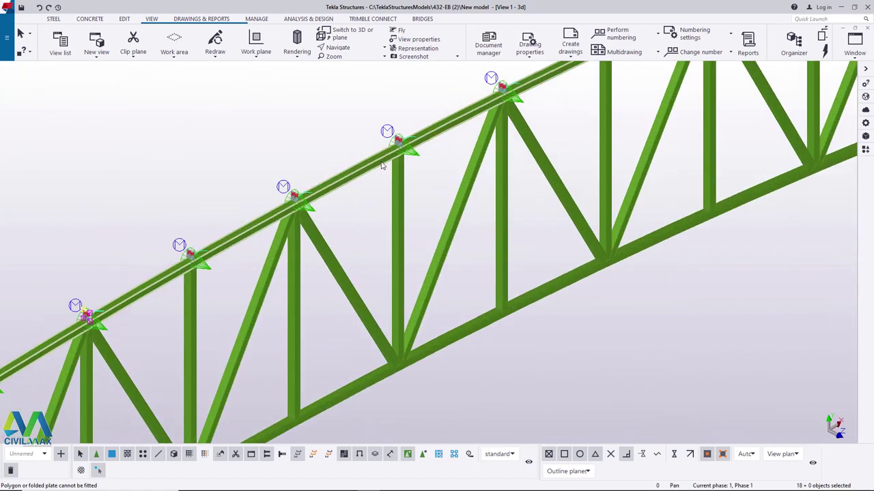
right_click(463, 157)
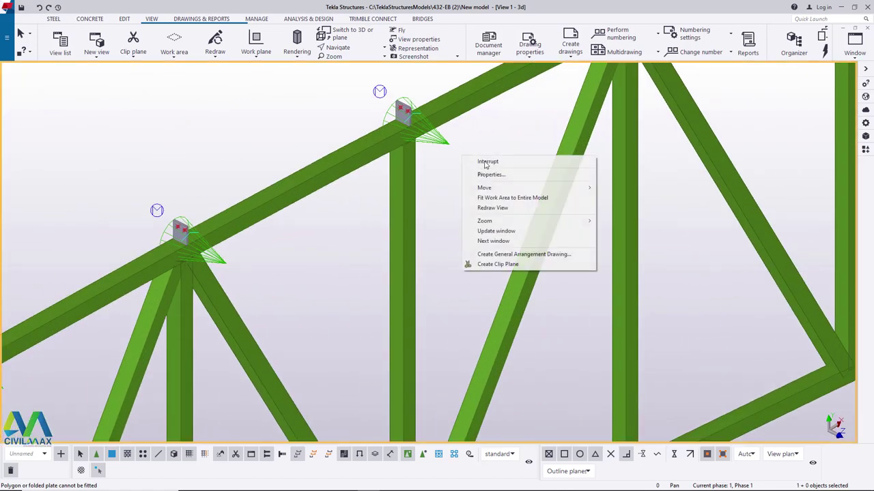
click(493, 209)
scroll(411, 104, up, 6)
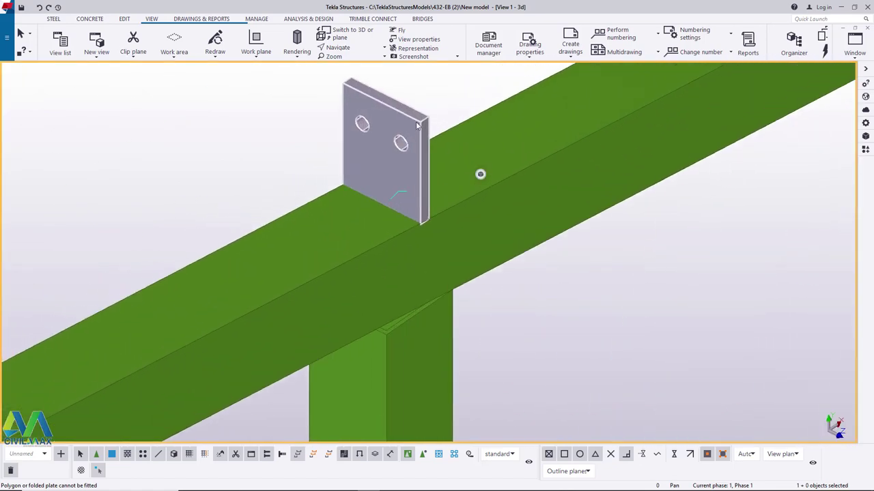
scroll(411, 153, down, 8)
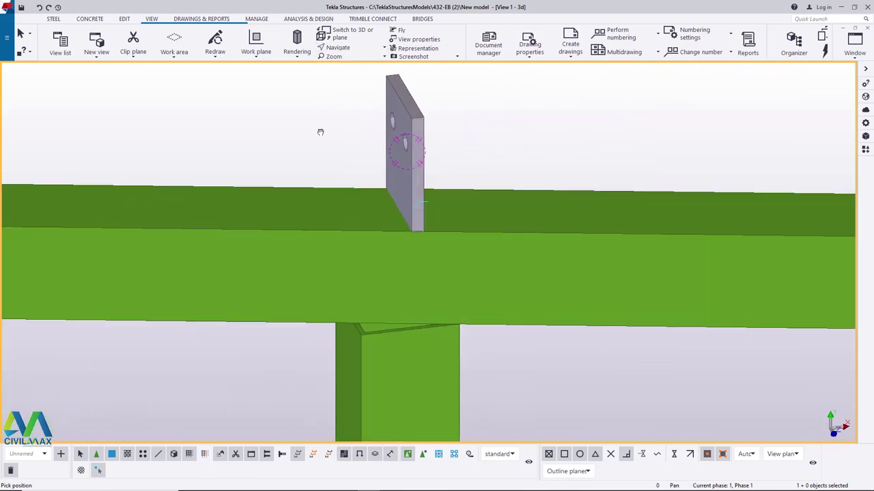
scroll(421, 162, down, 5)
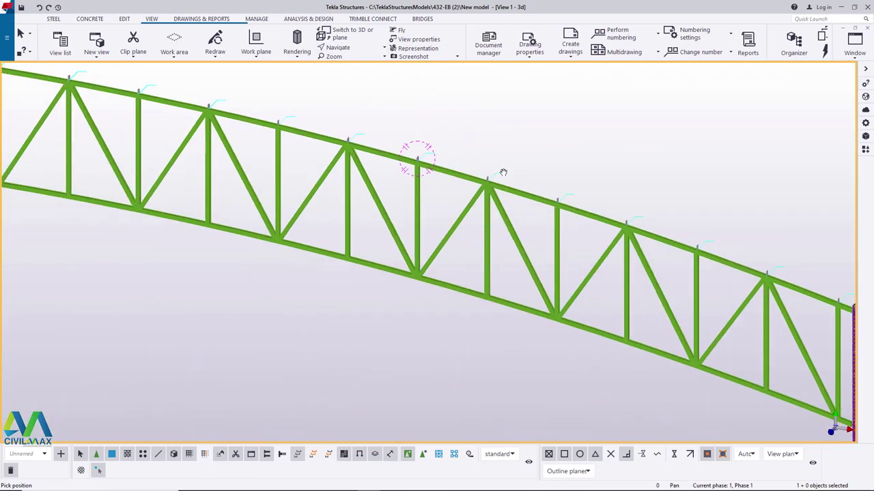
scroll(632, 225, up, 5)
scroll(632, 225, up, 4)
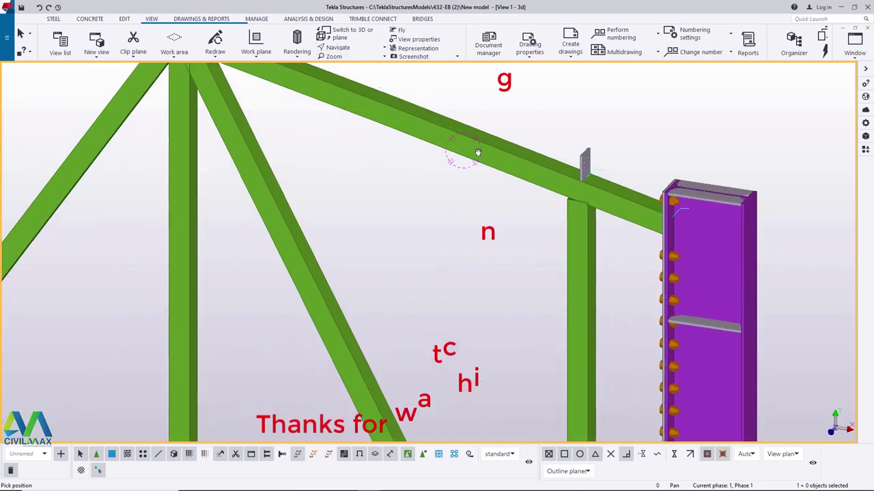
ctrl+middle_drag(478, 152, 499, 176)
right_click(499, 176)
click(542, 183)
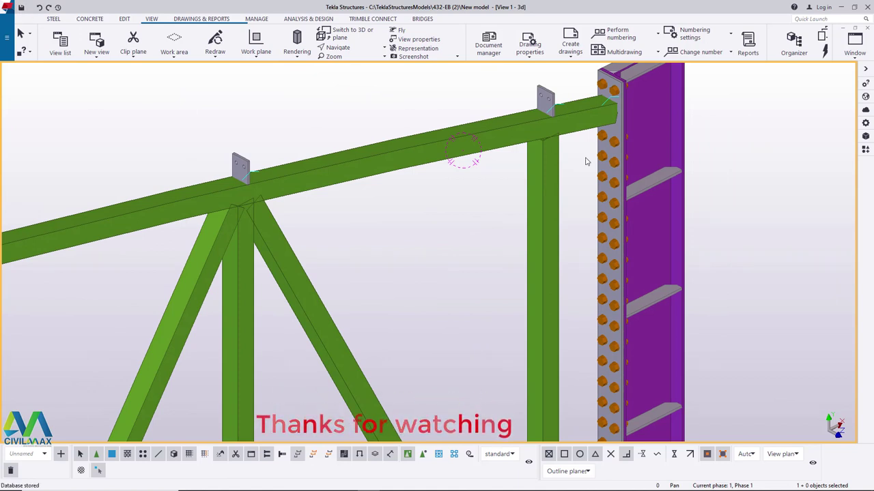
Delete the midspan reference beam on grid line 1
scroll(585, 162, down, 10)
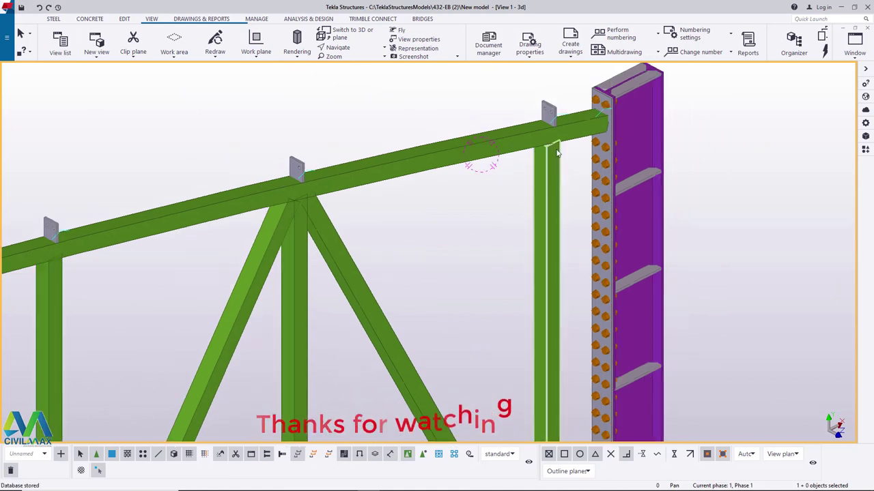
scroll(602, 131, up, 3)
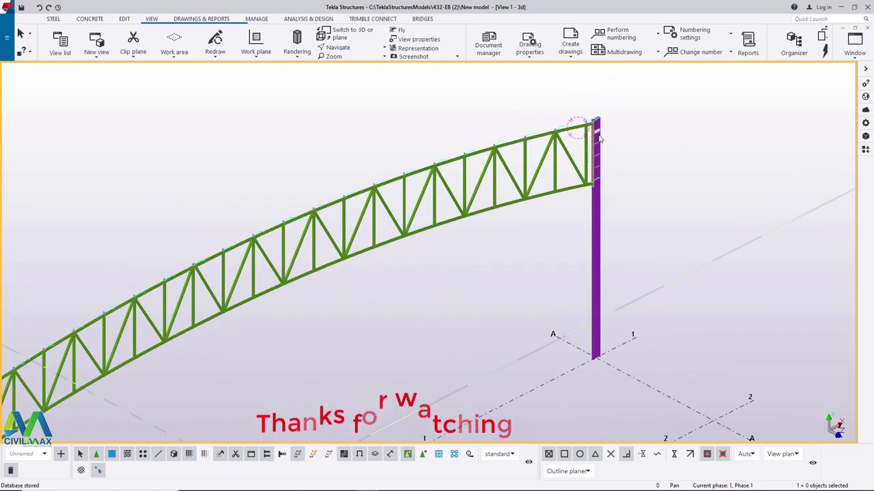
scroll(598, 140, down, 4)
scroll(614, 280, up, 12)
scroll(570, 293, up, 1)
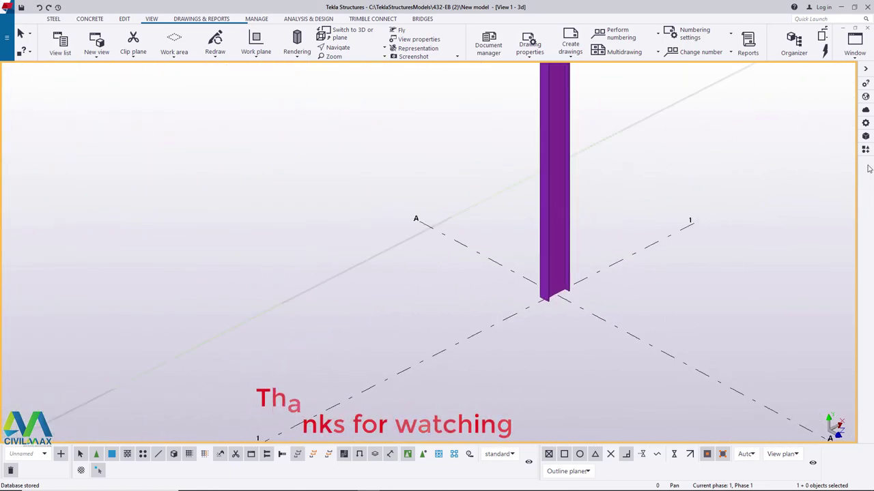
scroll(556, 301, up, 3)
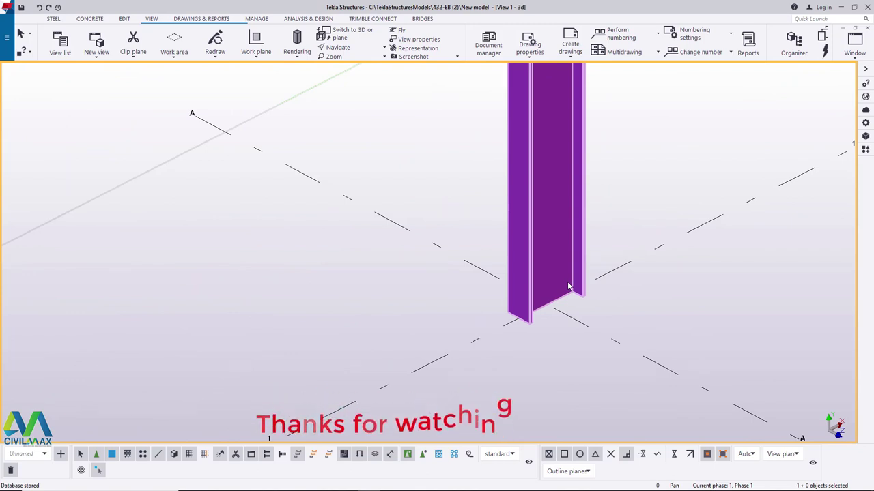
scroll(598, 315, down, 10)
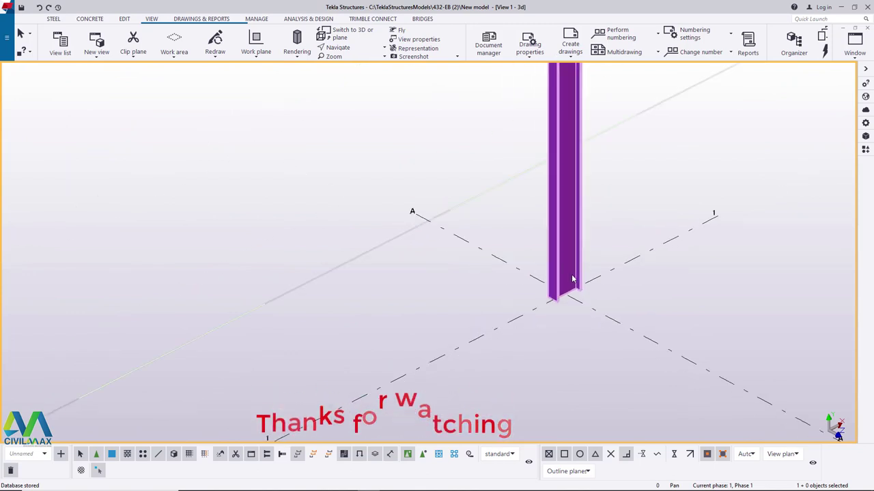
scroll(440, 342, up, 5)
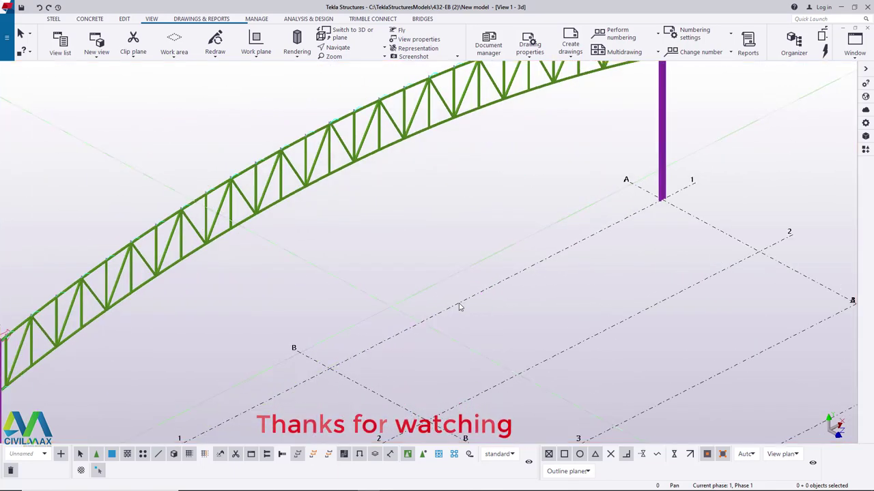
scroll(447, 256, down, 5)
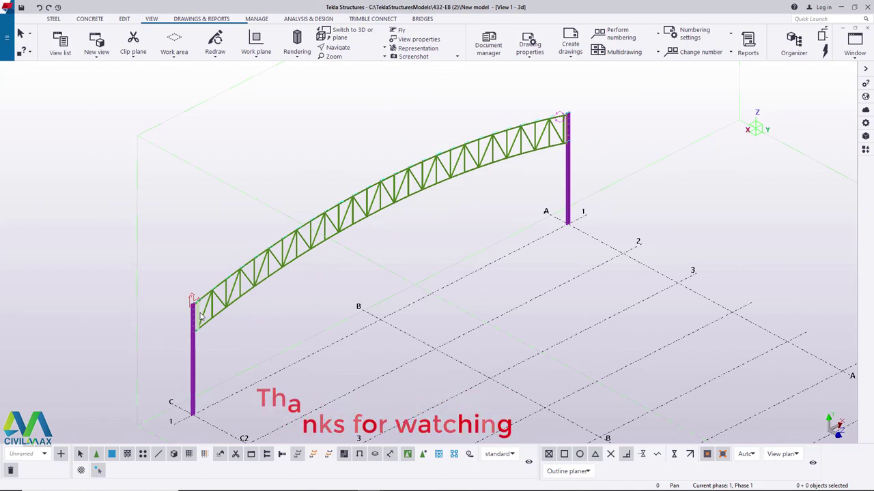
Copy the complete frame on grid line 1 linearly along the building, with dZ 6000 and 19 copies
scroll(180, 321, up, 8)
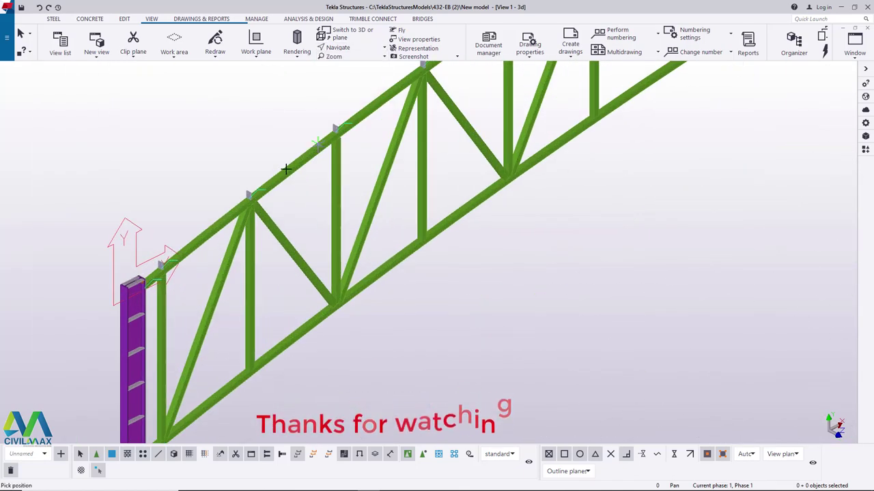
mouse_move(260, 208)
ctrl+middle_down()
mouse_move(285, 232)
mouse_move(375, 173)
mouse_move(413, 301)
mouse_move(361, 262)
ctrl+middle_up()
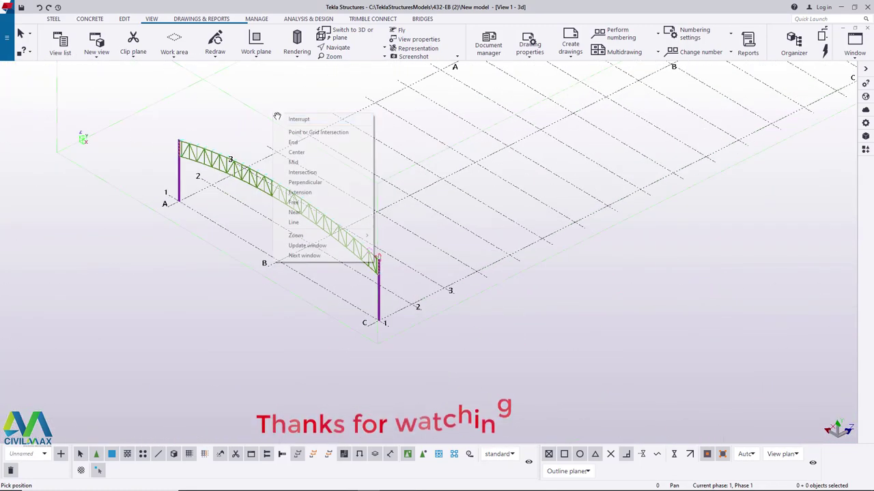
scroll(380, 306, down, 3)
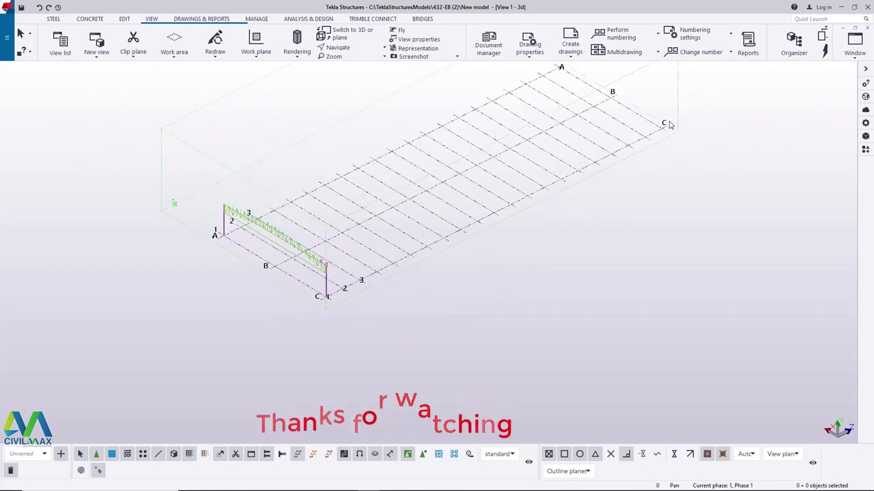
drag(244, 279, 185, 321)
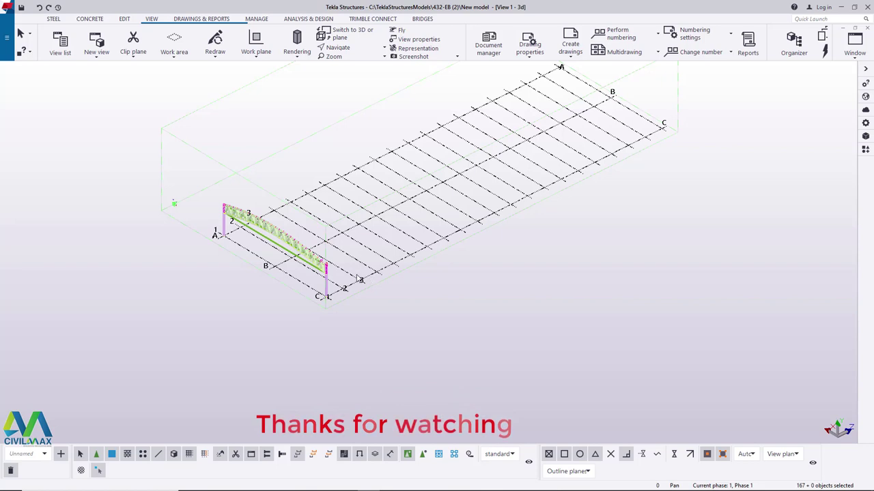
right_click(537, 284)
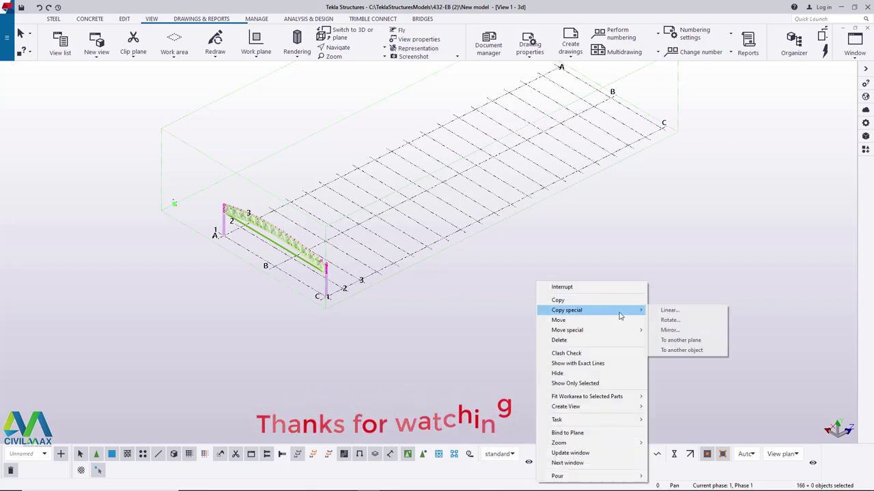
click(671, 311)
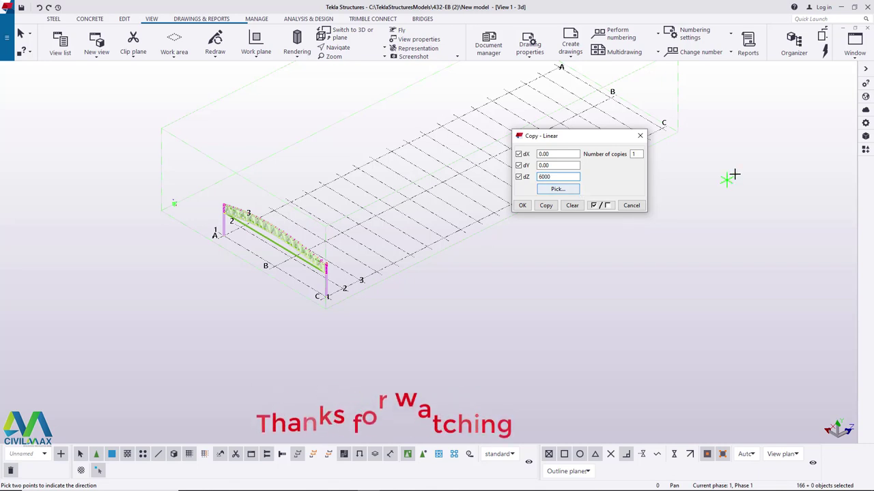
click(637, 154)
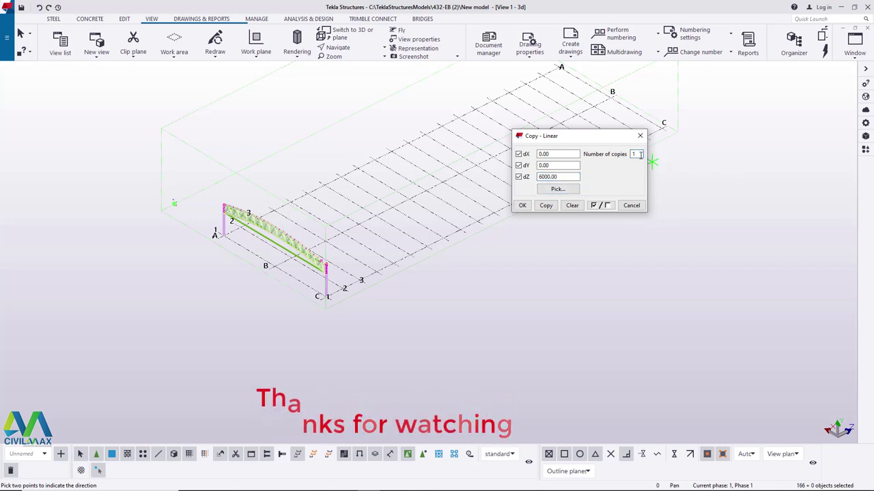
text(14)
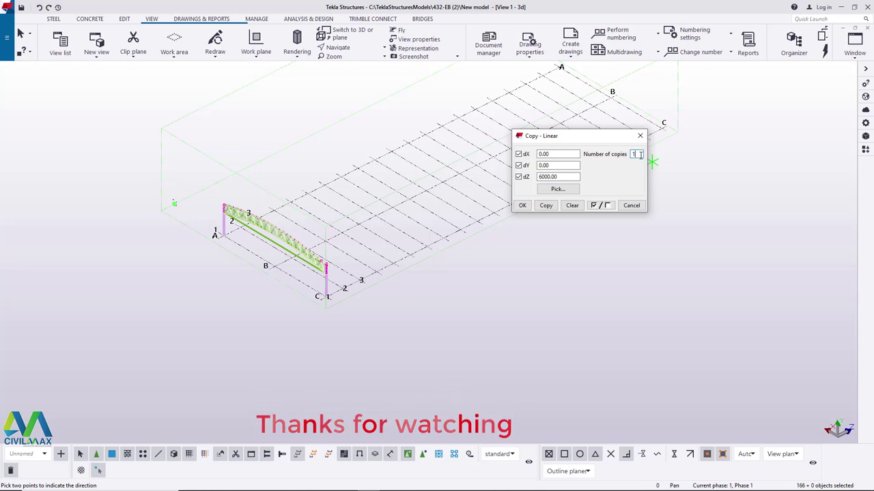
key(BackSpace)
key(BackSpace)
key(BackSpace)
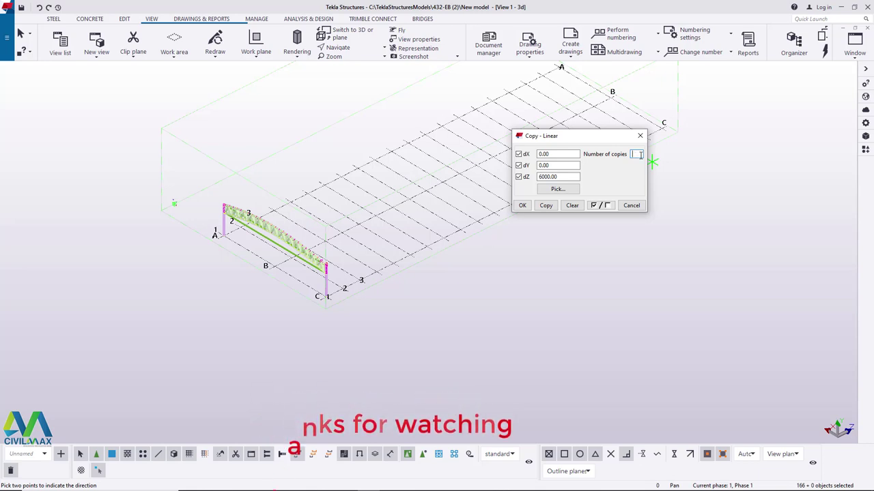
text(20)
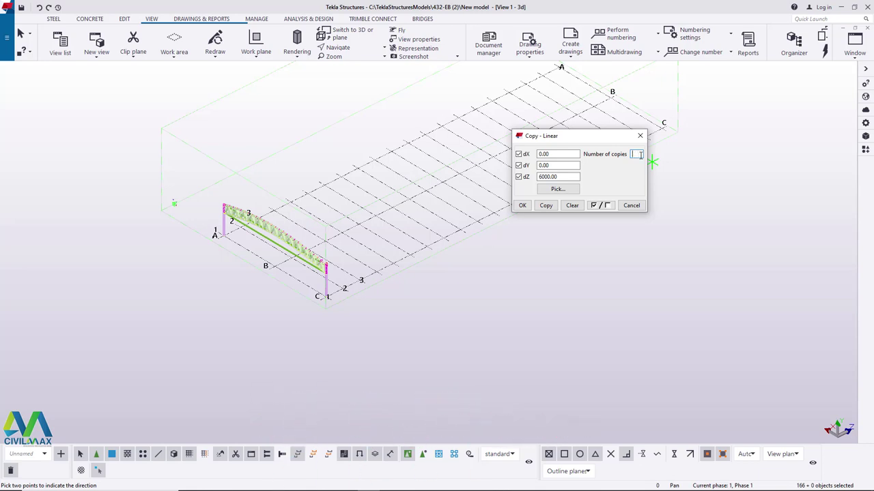
click(546, 207)
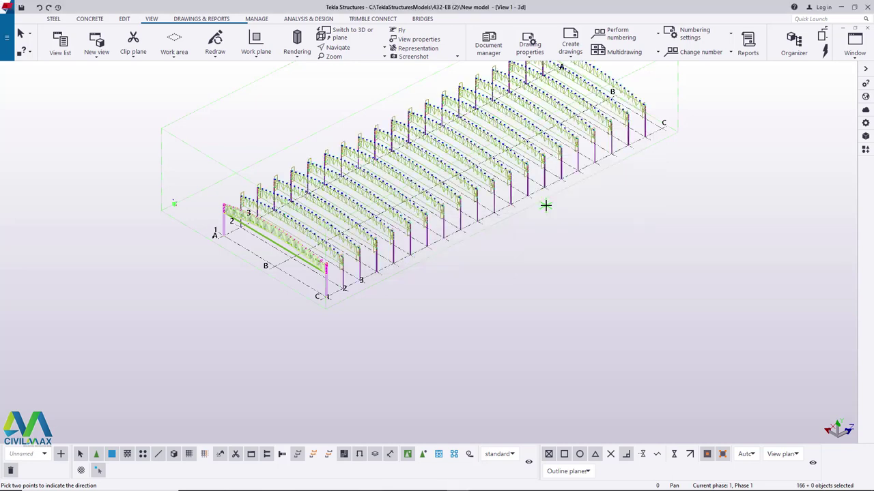
right_click(634, 197)
click(654, 202)
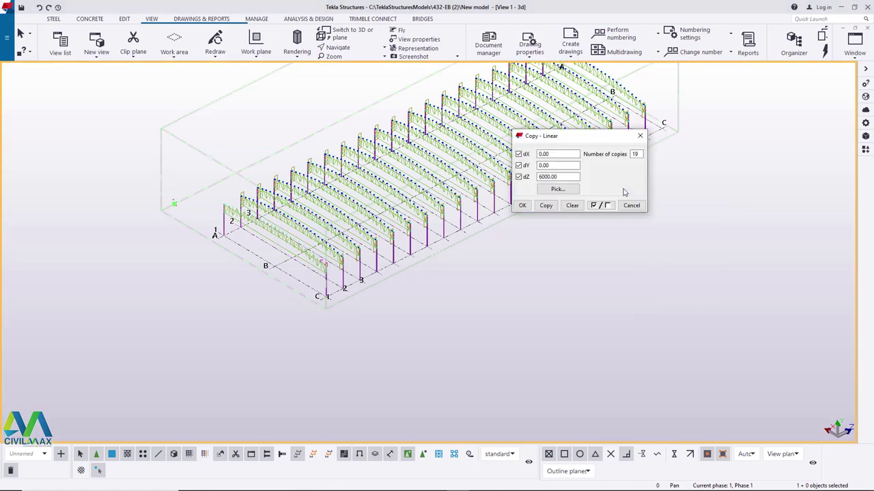
click(640, 136)
Redraw the view and examine the copied frames along the building from several directions
right_click(694, 150)
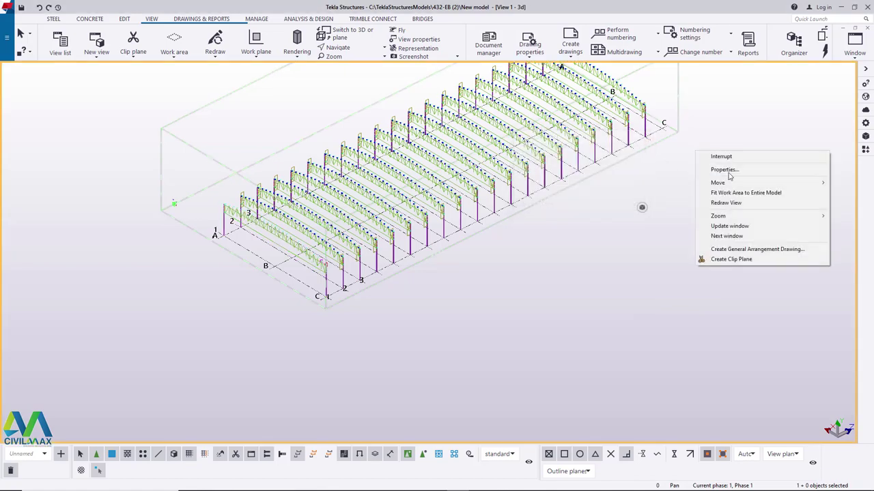
click(727, 203)
scroll(292, 202, up, 5)
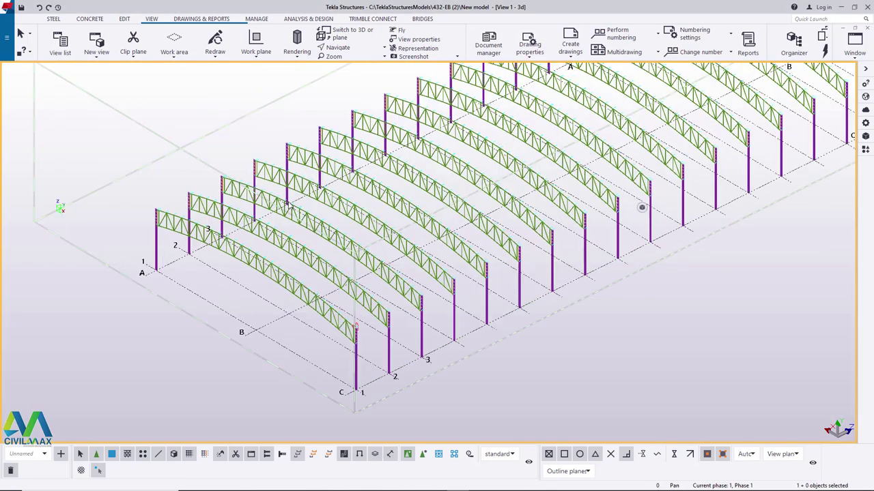
click(348, 48)
click(350, 62)
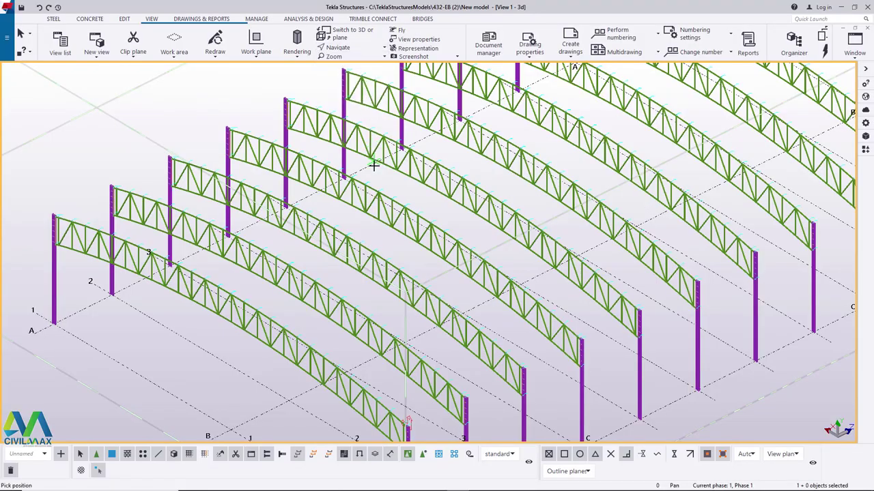
drag(354, 184, 580, 202)
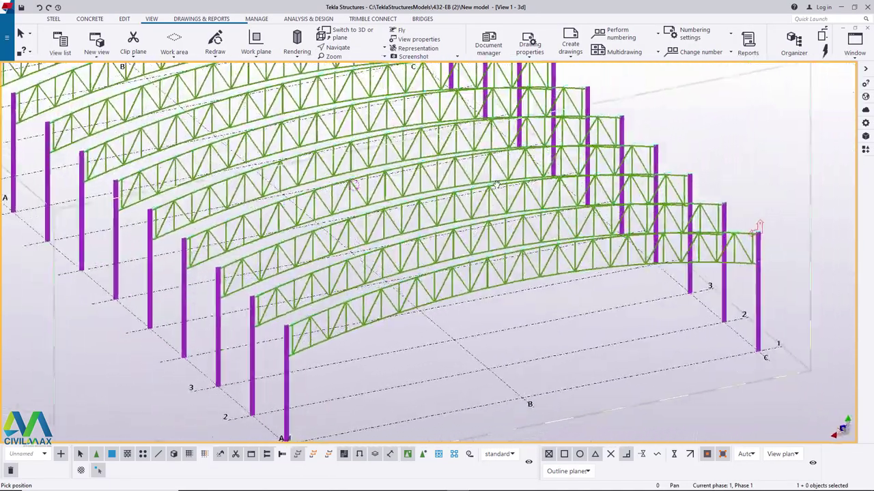
scroll(499, 253, down, 2)
drag(498, 253, 527, 174)
scroll(527, 174, down, 8)
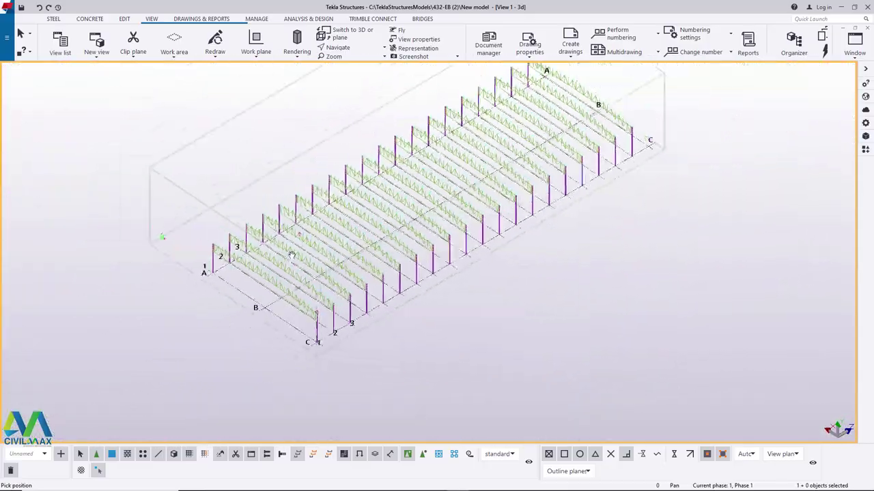
scroll(496, 164, up, 10)
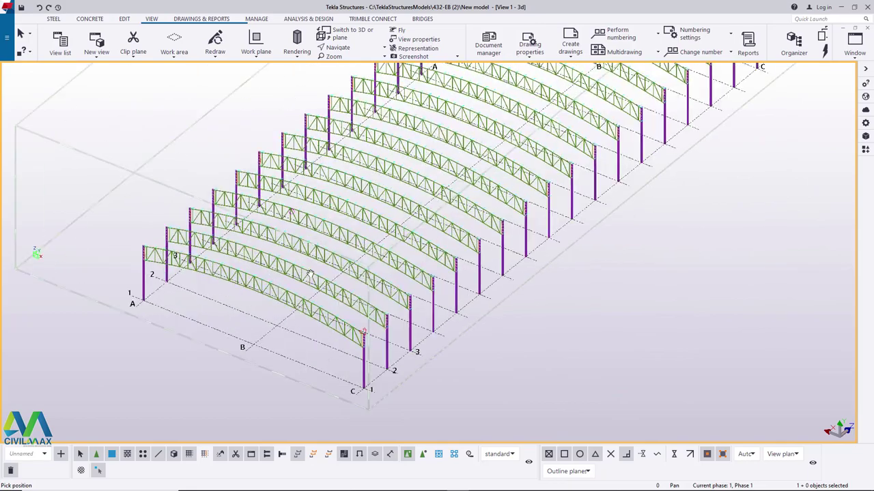
ctrl+middle_drag(354, 256, 347, 244)
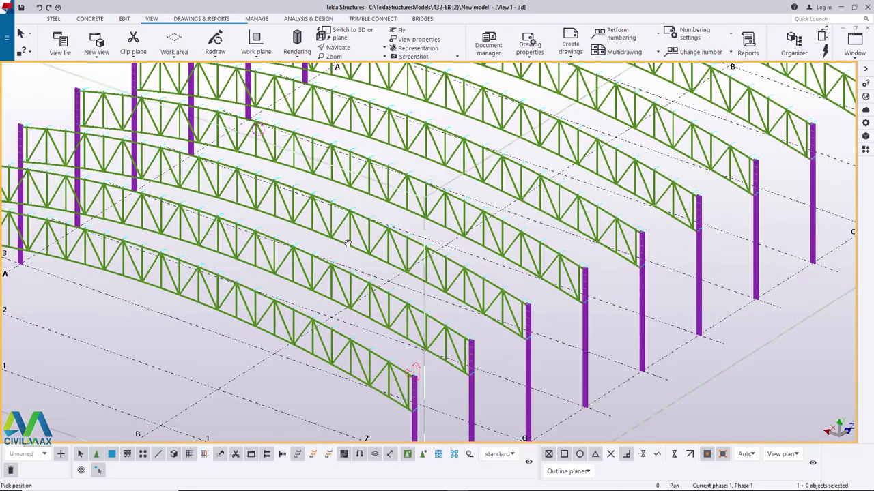
scroll(474, 244, down, 3)
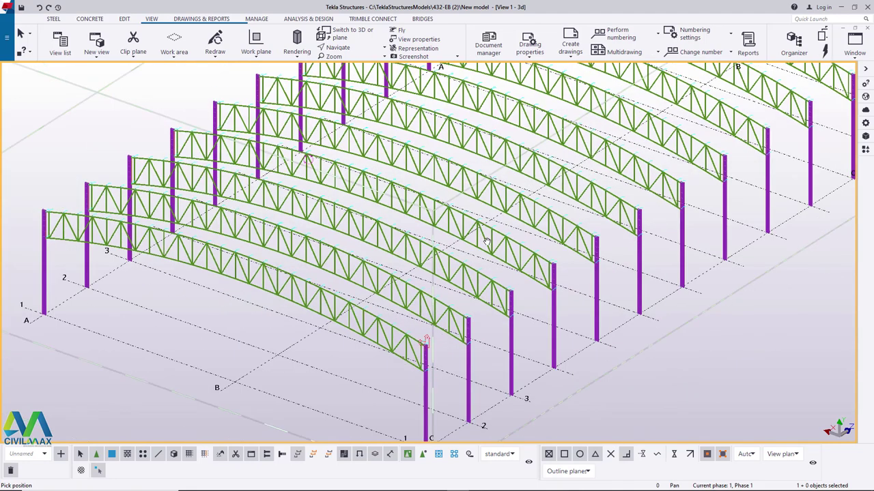
scroll(394, 320, up, 2)
scroll(429, 284, down, 1)
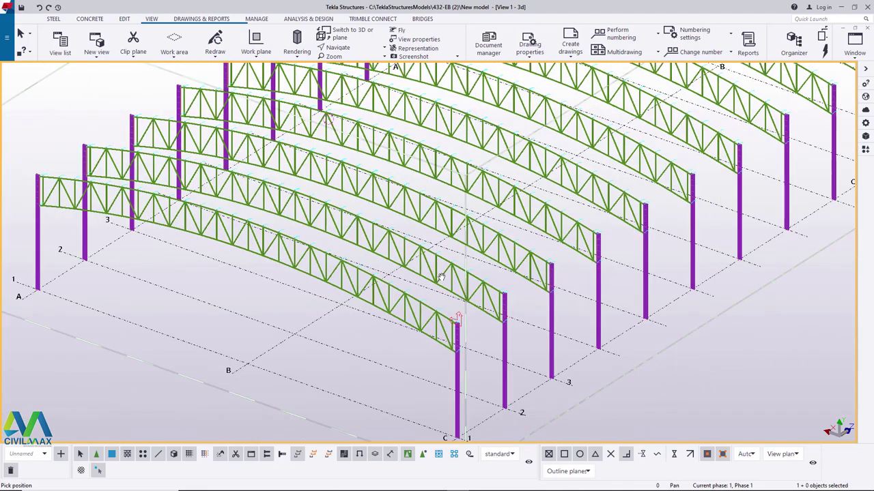